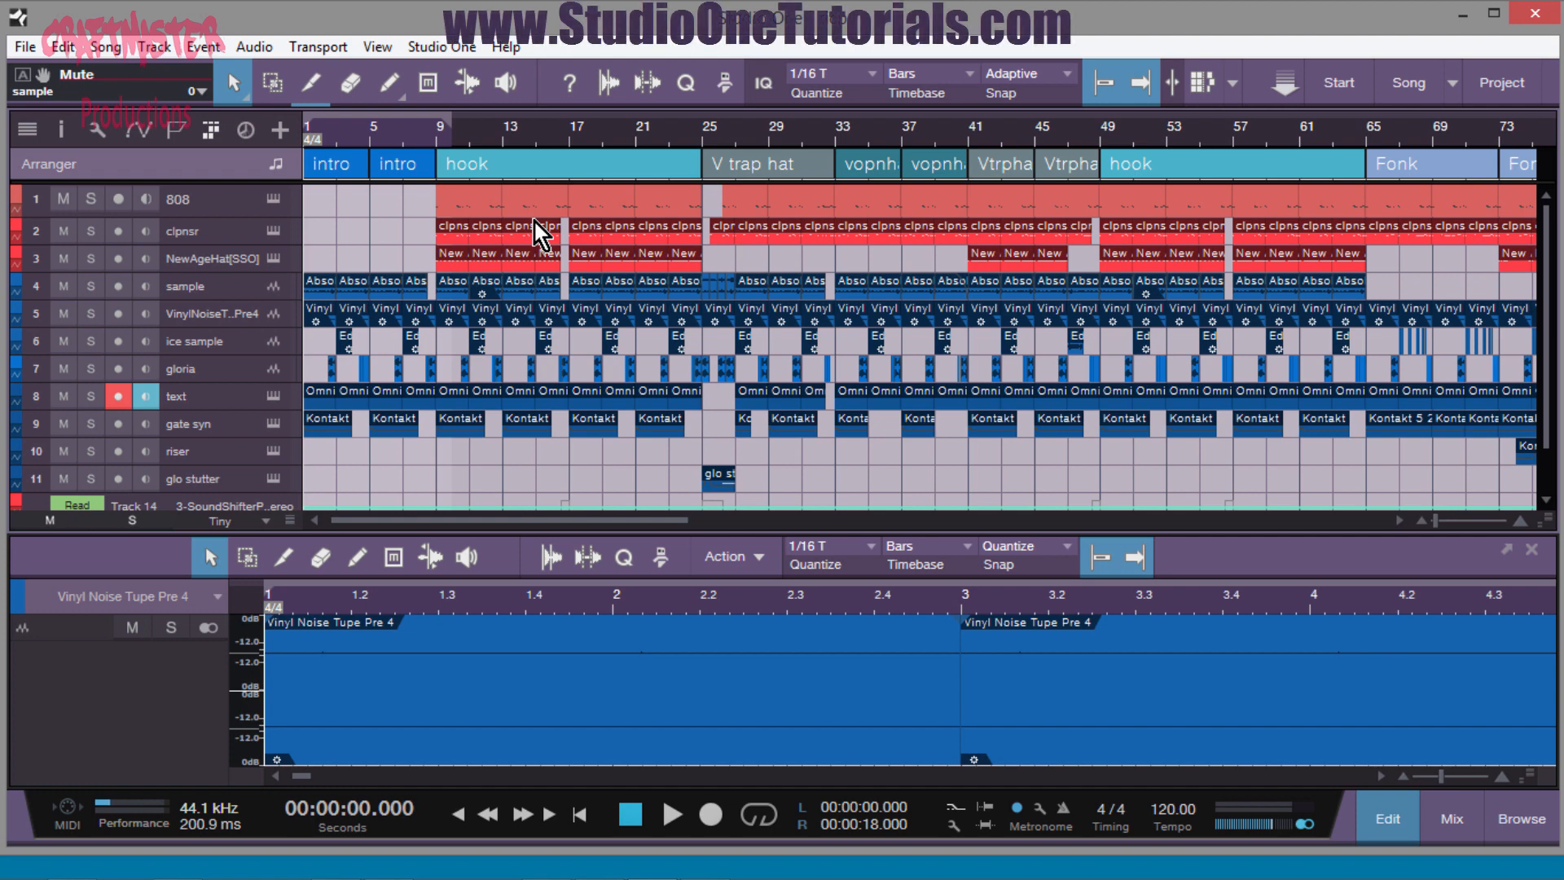
- Play the arrangement from its beginning into the hook, stop playback, and return the playhead to the song start
{"action": "key", "text": "space"}
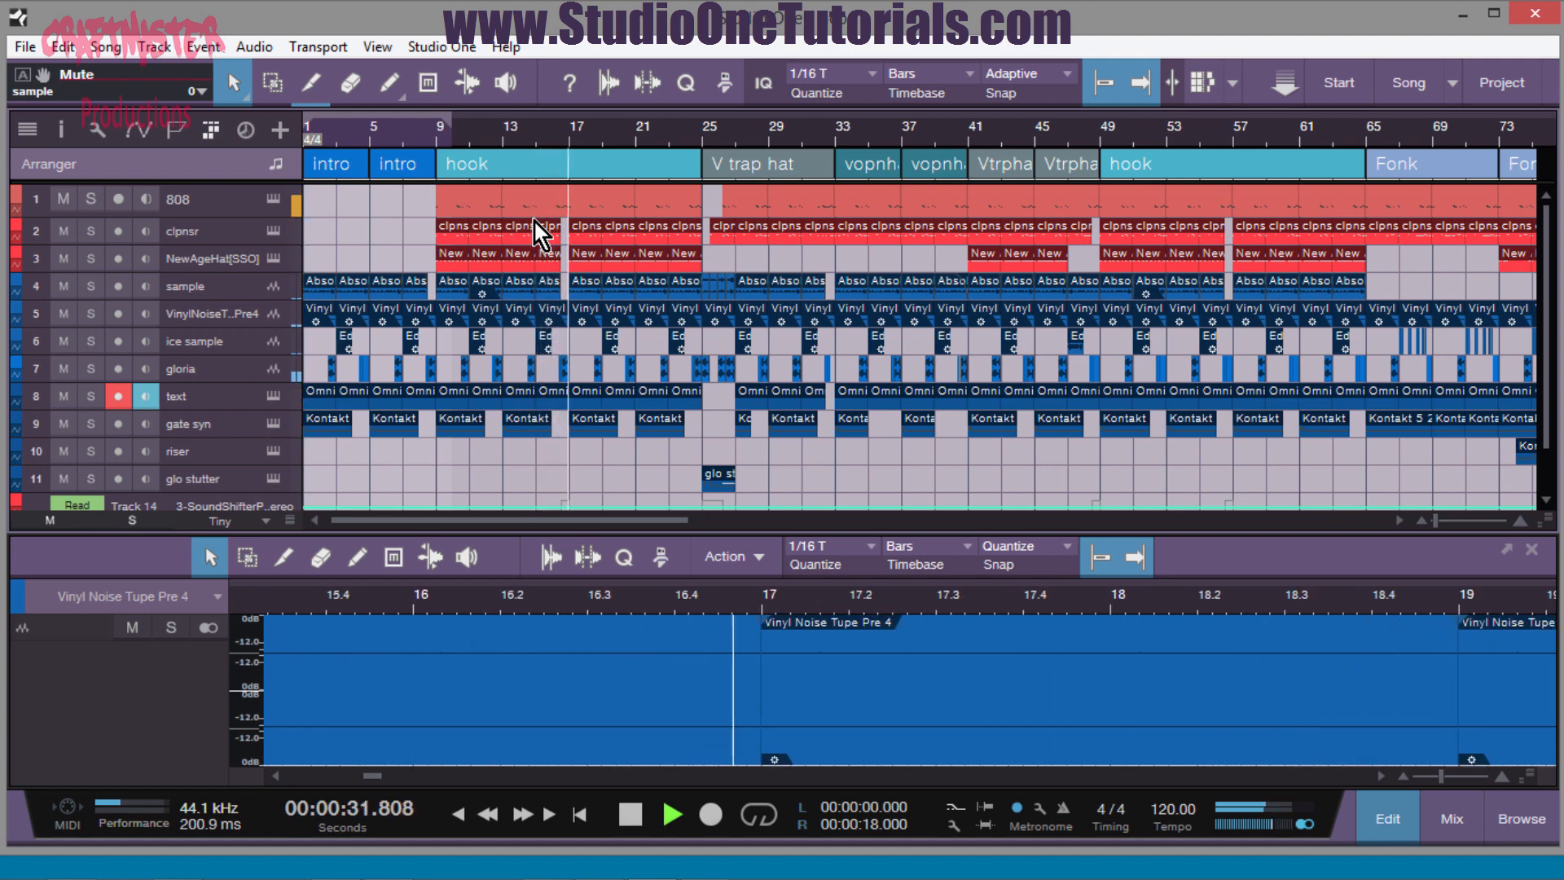
{"action": "key", "text": "space"}
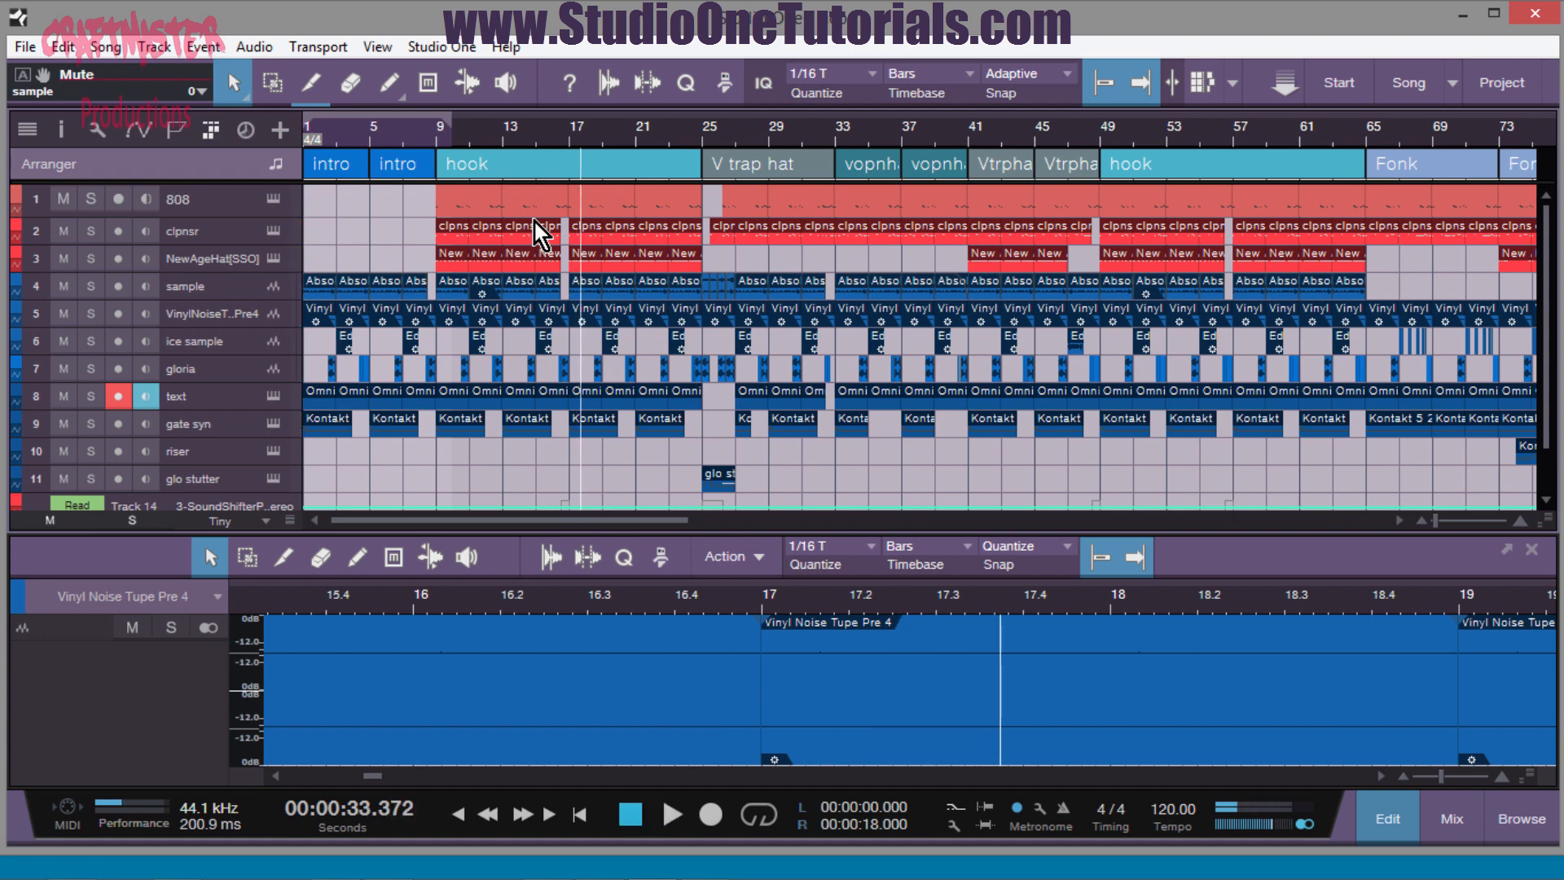
{"action": "key", "text": "comma"}
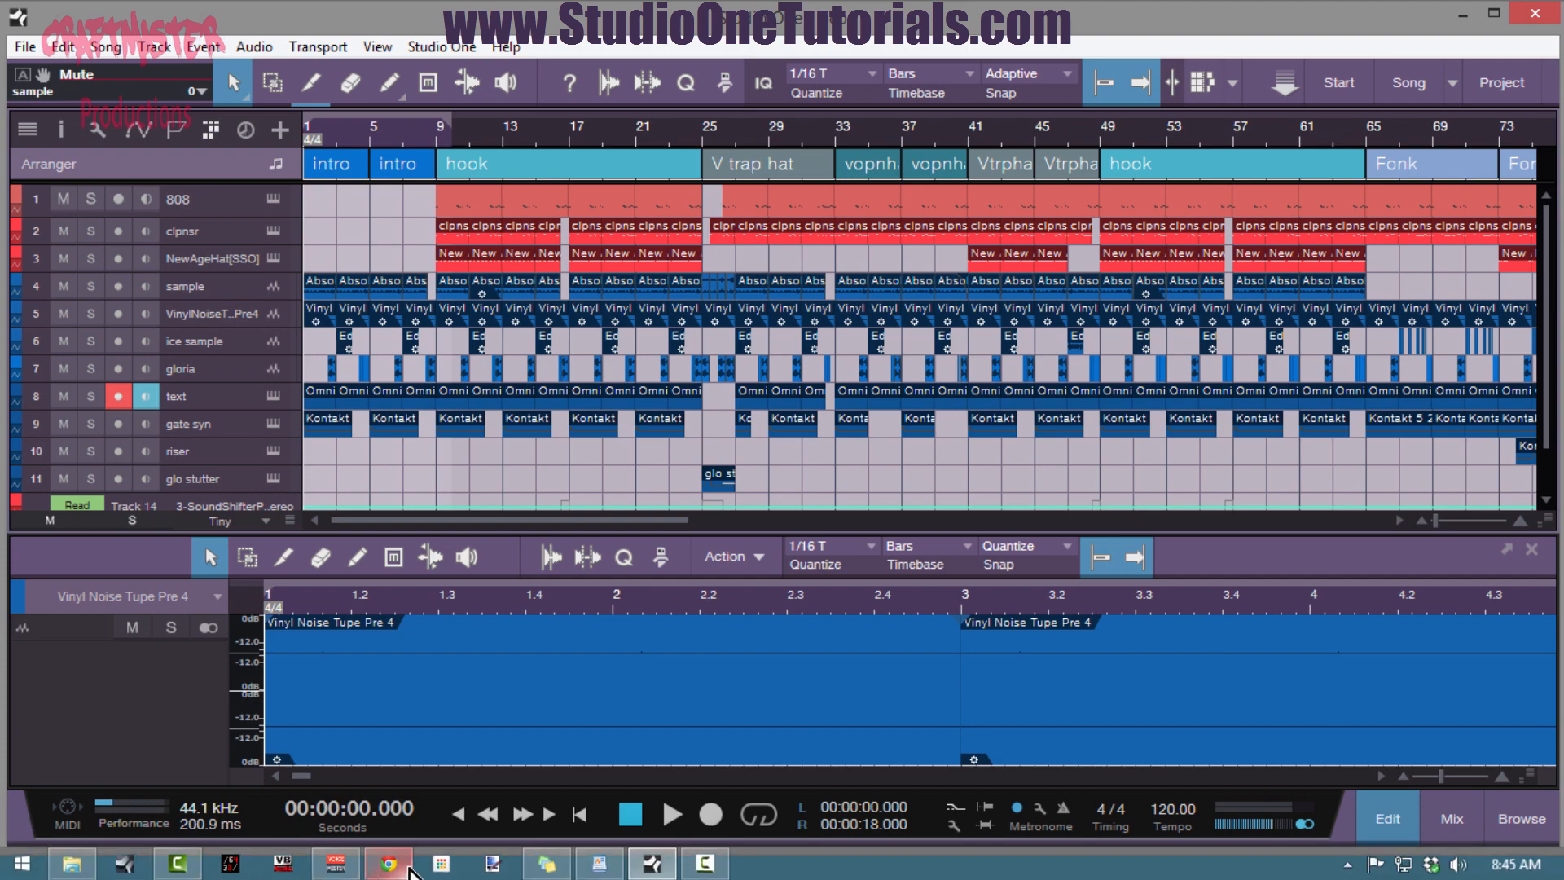
- Switch to Chrome to view the WhoSampled page for Raekwon's Ice Cream, and return to the song
{"action": "left_click", "coordinate": [388, 864]}
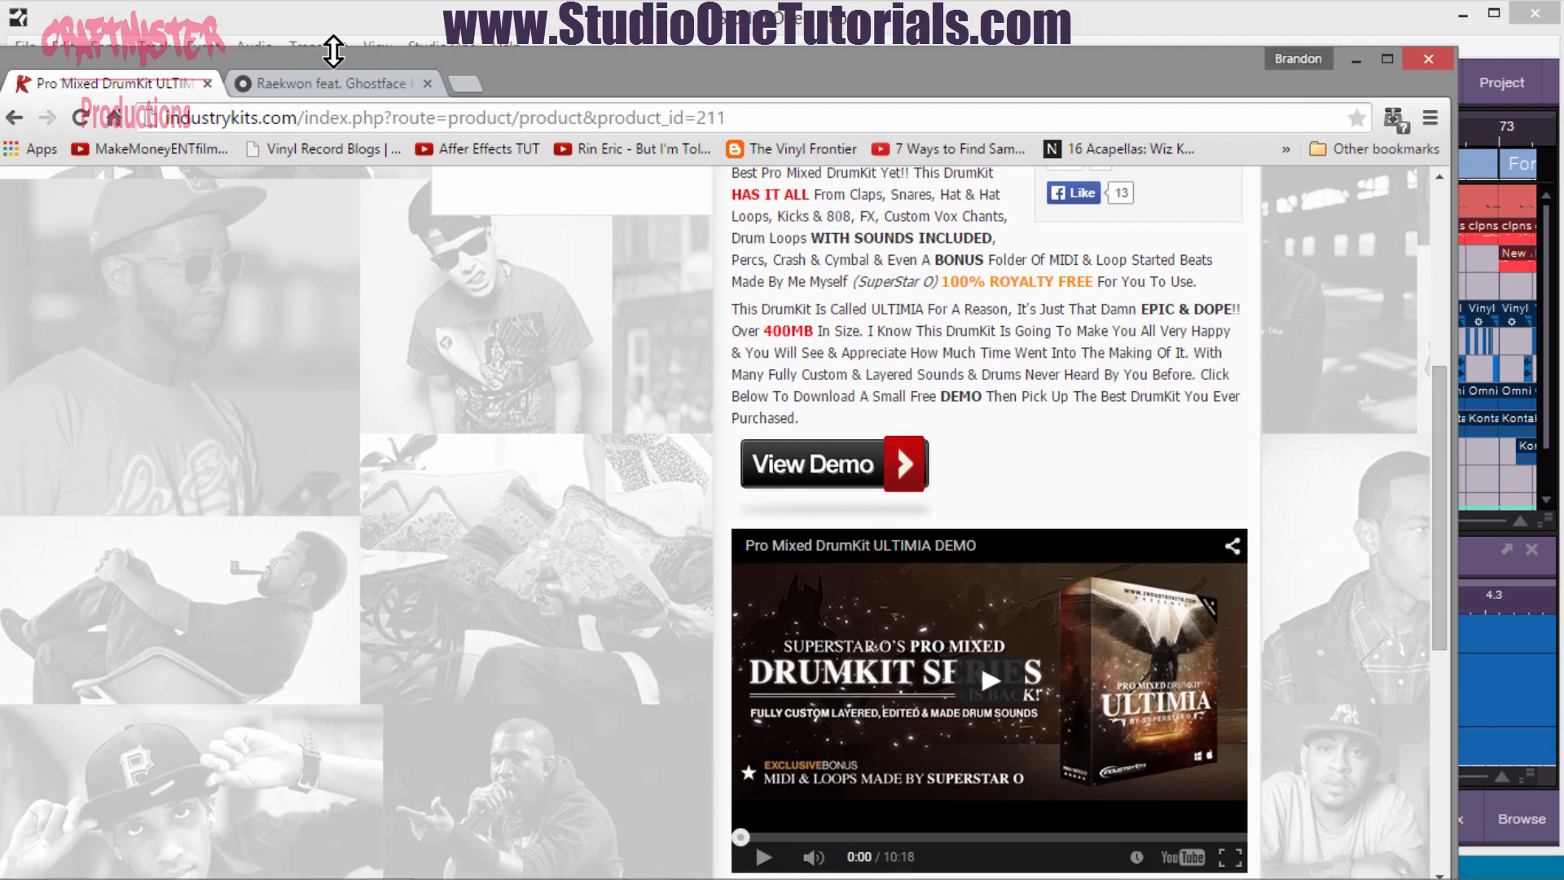
{"action": "left_click", "coordinate": [335, 85]}
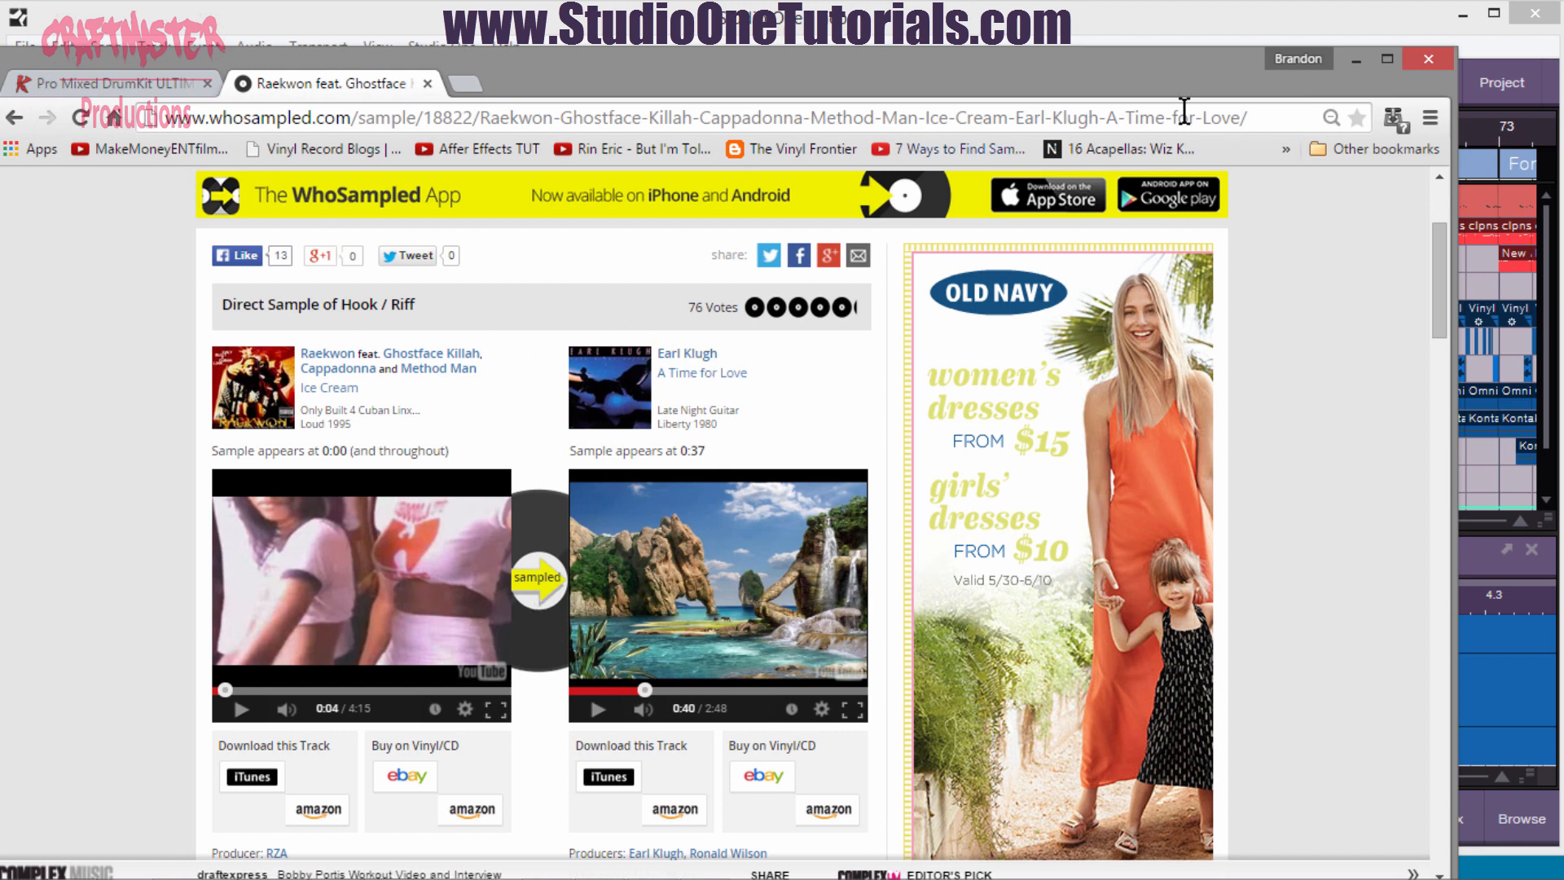
{"action": "left_click", "coordinate": [1358, 60]}
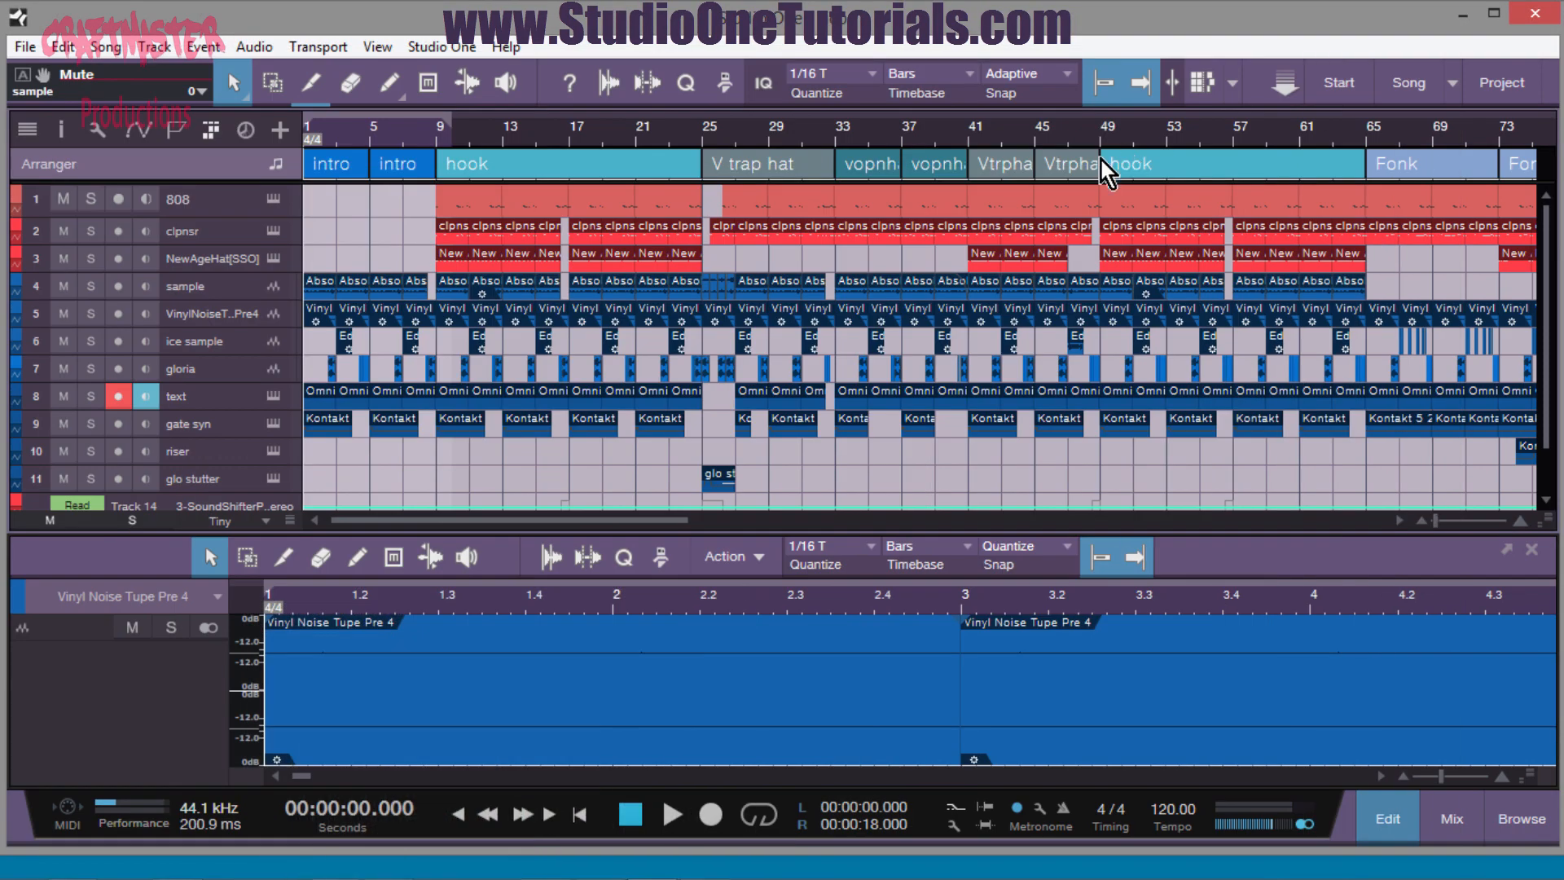
- Solo the sample track and play the first bars of the intro
{"action": "left_click", "coordinate": [90, 286]}
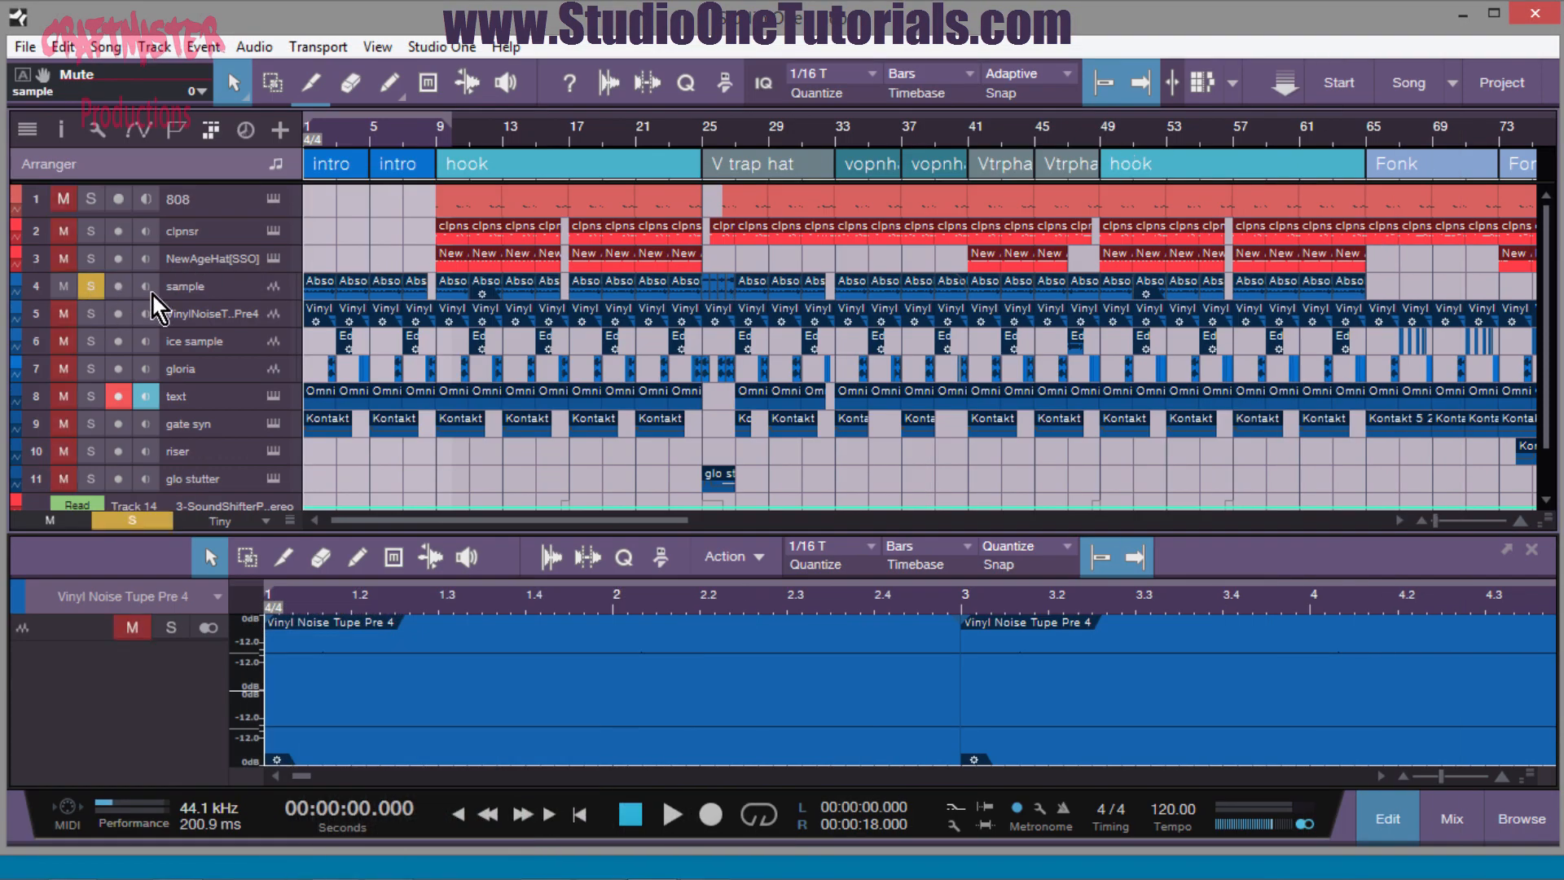
{"action": "key", "text": "space"}
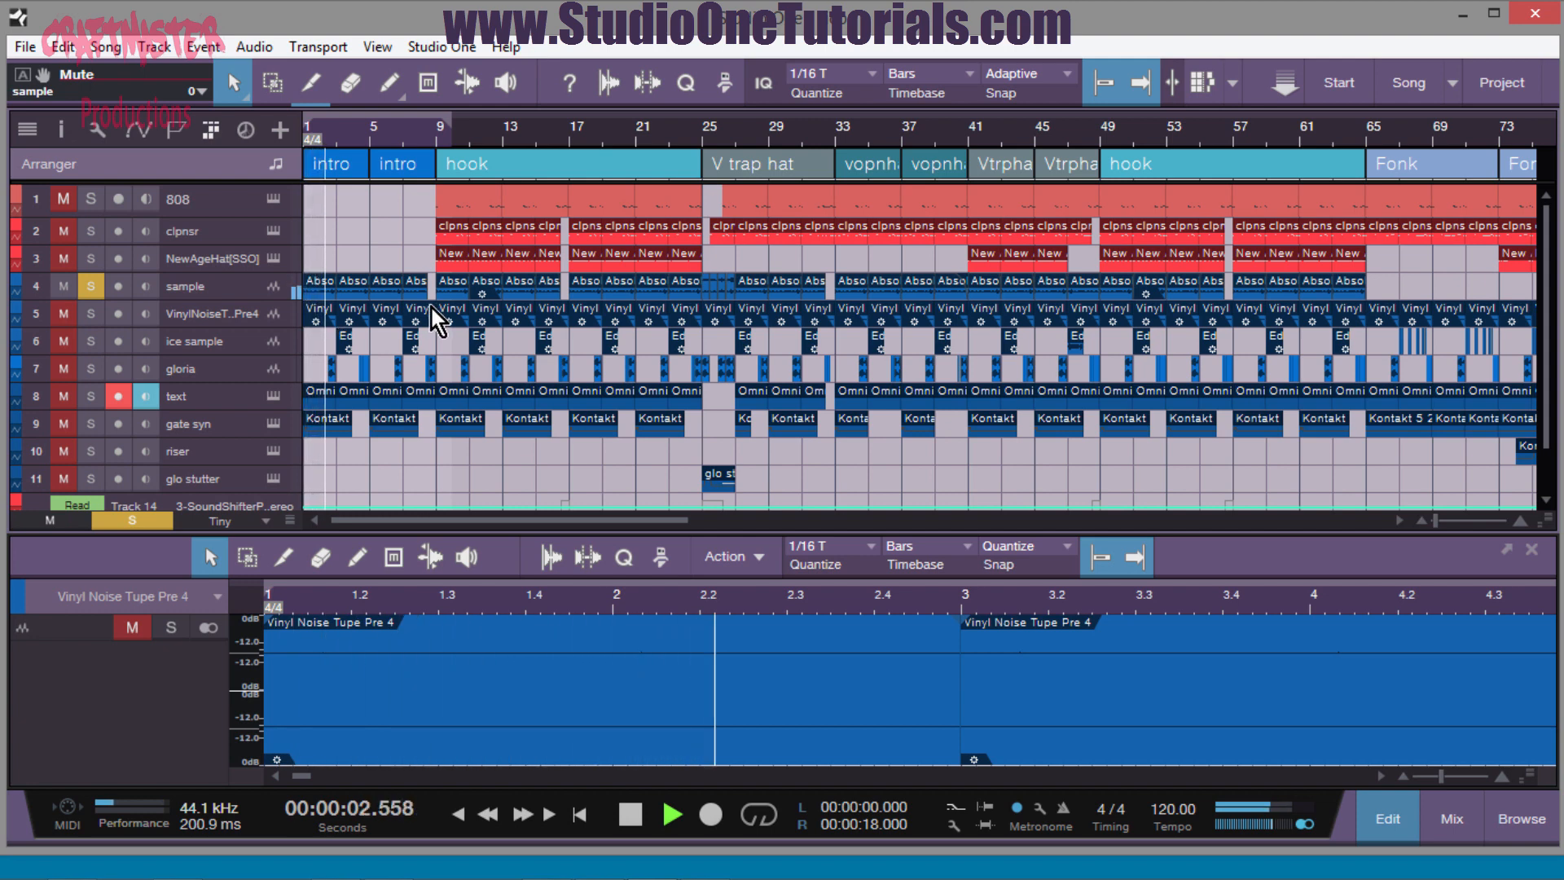
{"action": "key", "text": "space"}
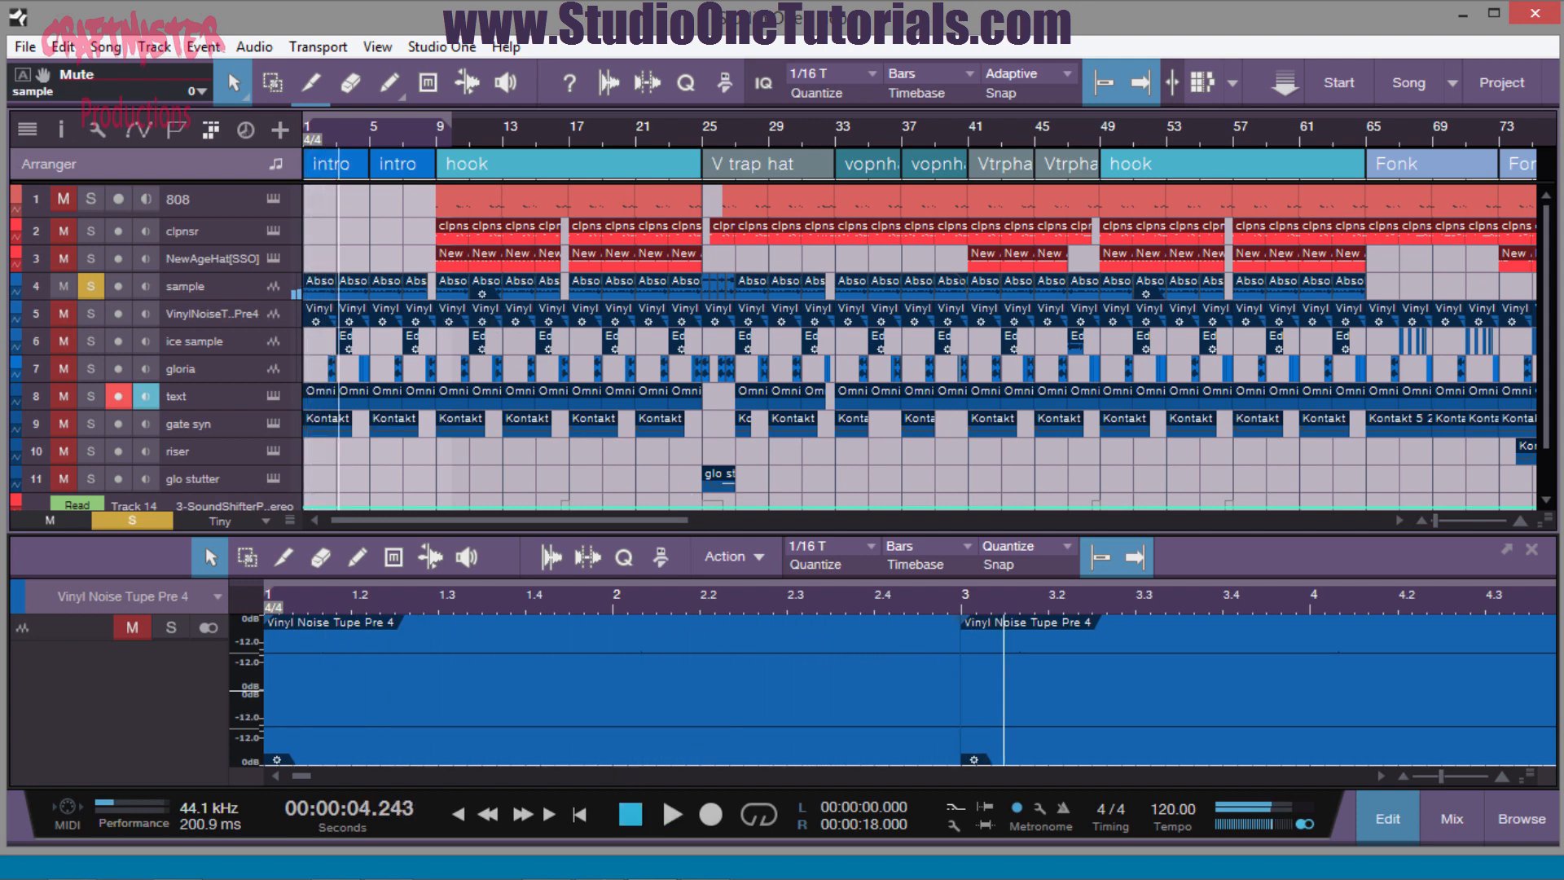
- Bring the WhoSampled page in Chrome back up and dismiss the browser window
{"action": "left_click", "coordinate": [389, 864]}
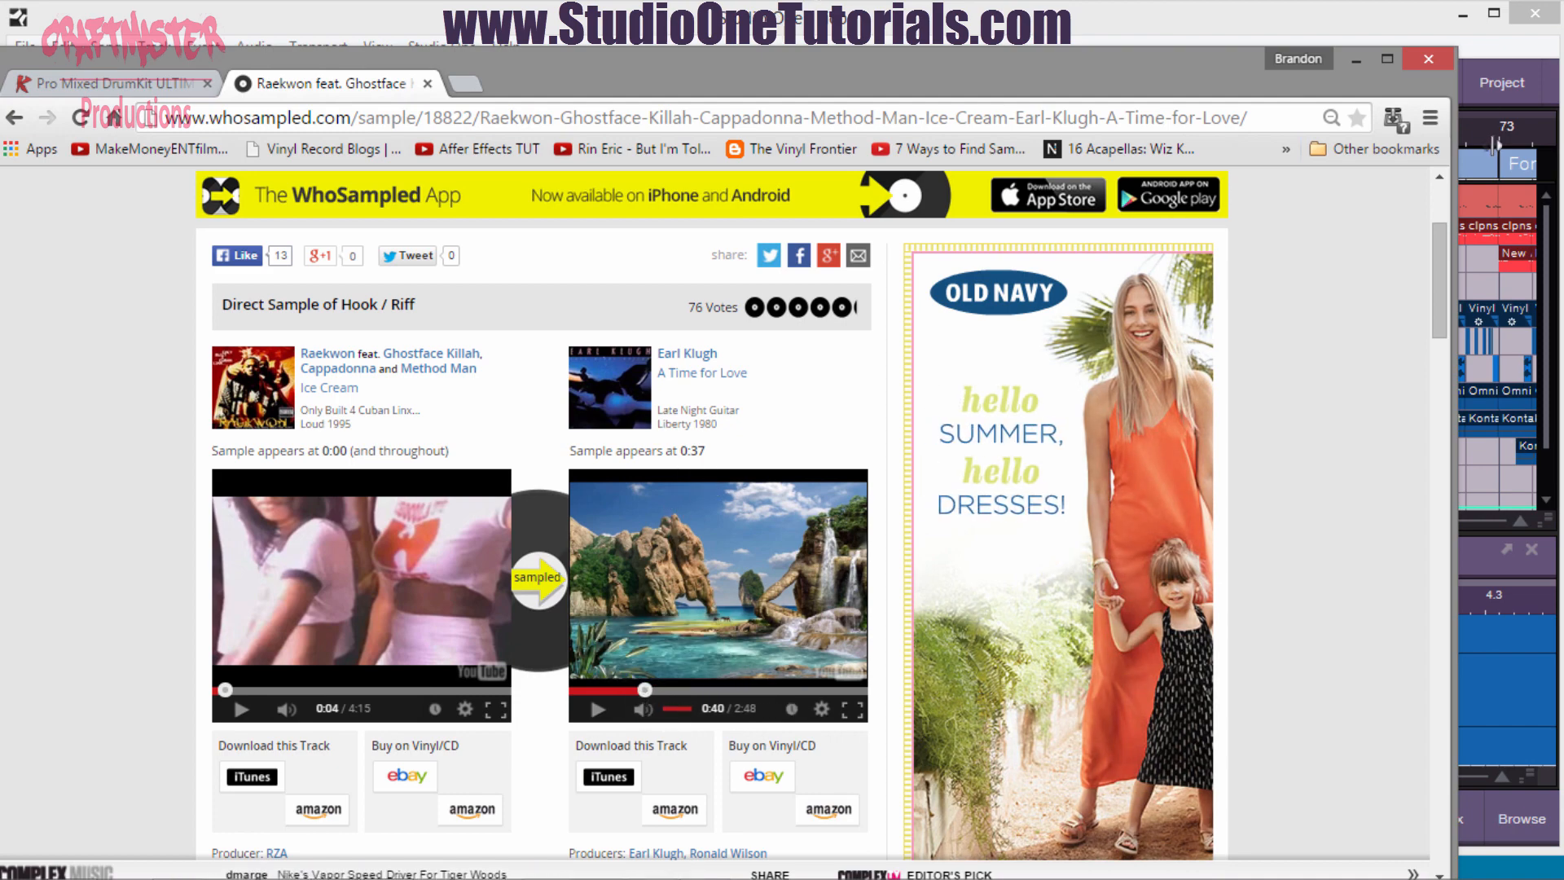
{"action": "left_click", "coordinate": [1427, 59]}
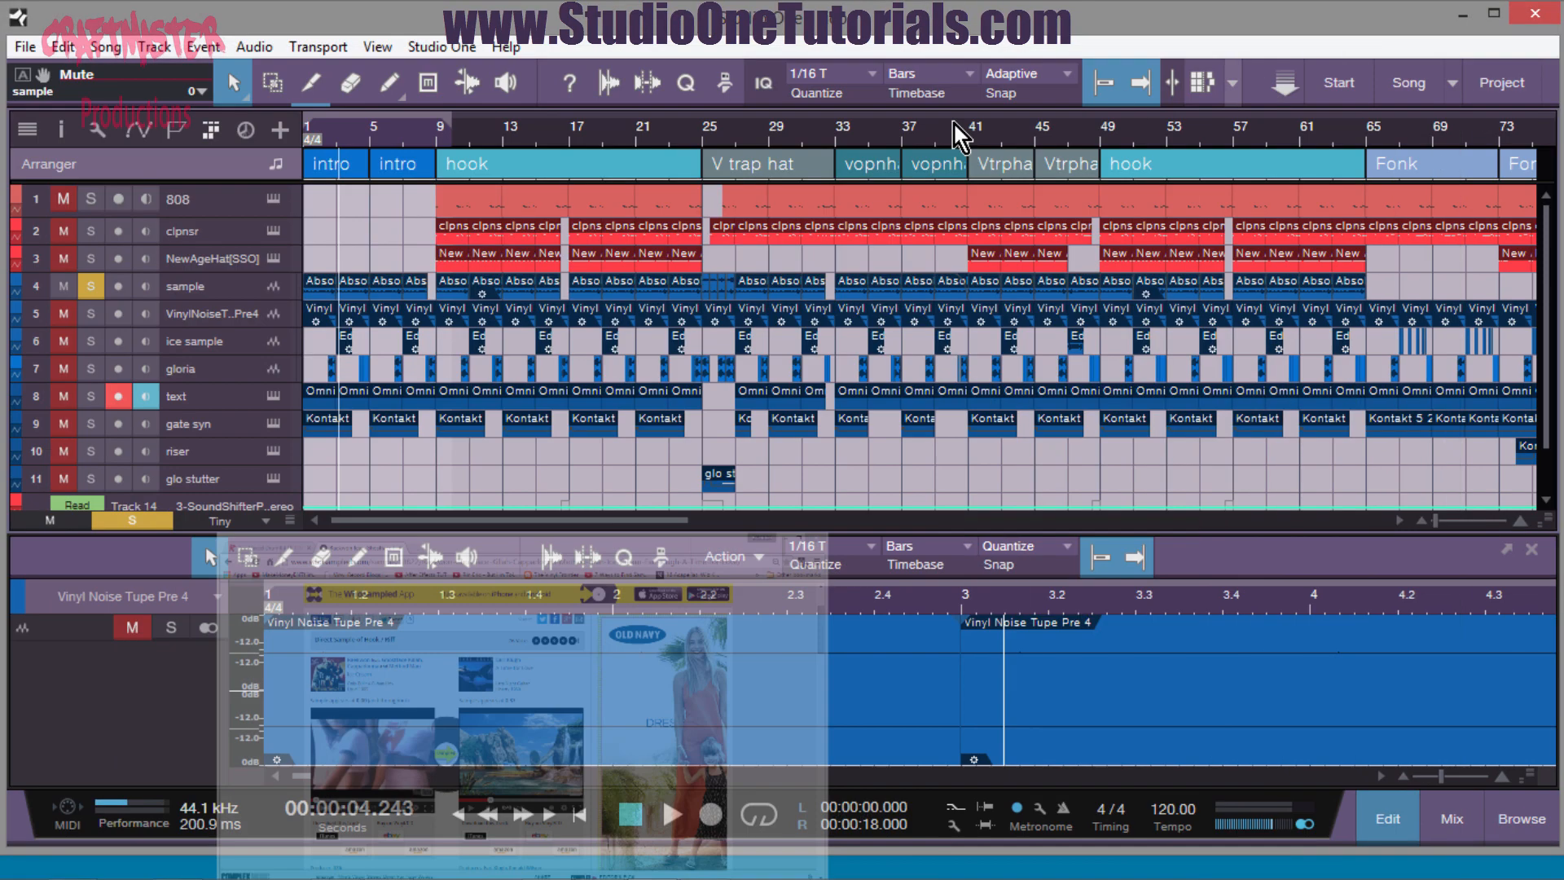
- Place the playhead at bar 3 and examine up close the crossfade between the two sample events meeting there
{"action": "left_click_drag", "start_coordinate": [340, 143], "coordinate": [424, 350]}
{"action": "scroll", "coordinate": [444, 354], "scroll_direction": "up", "scroll_amount": 6}
{"action": "scroll", "coordinate": [456, 358], "scroll_direction": "up", "scroll_amount": 8}
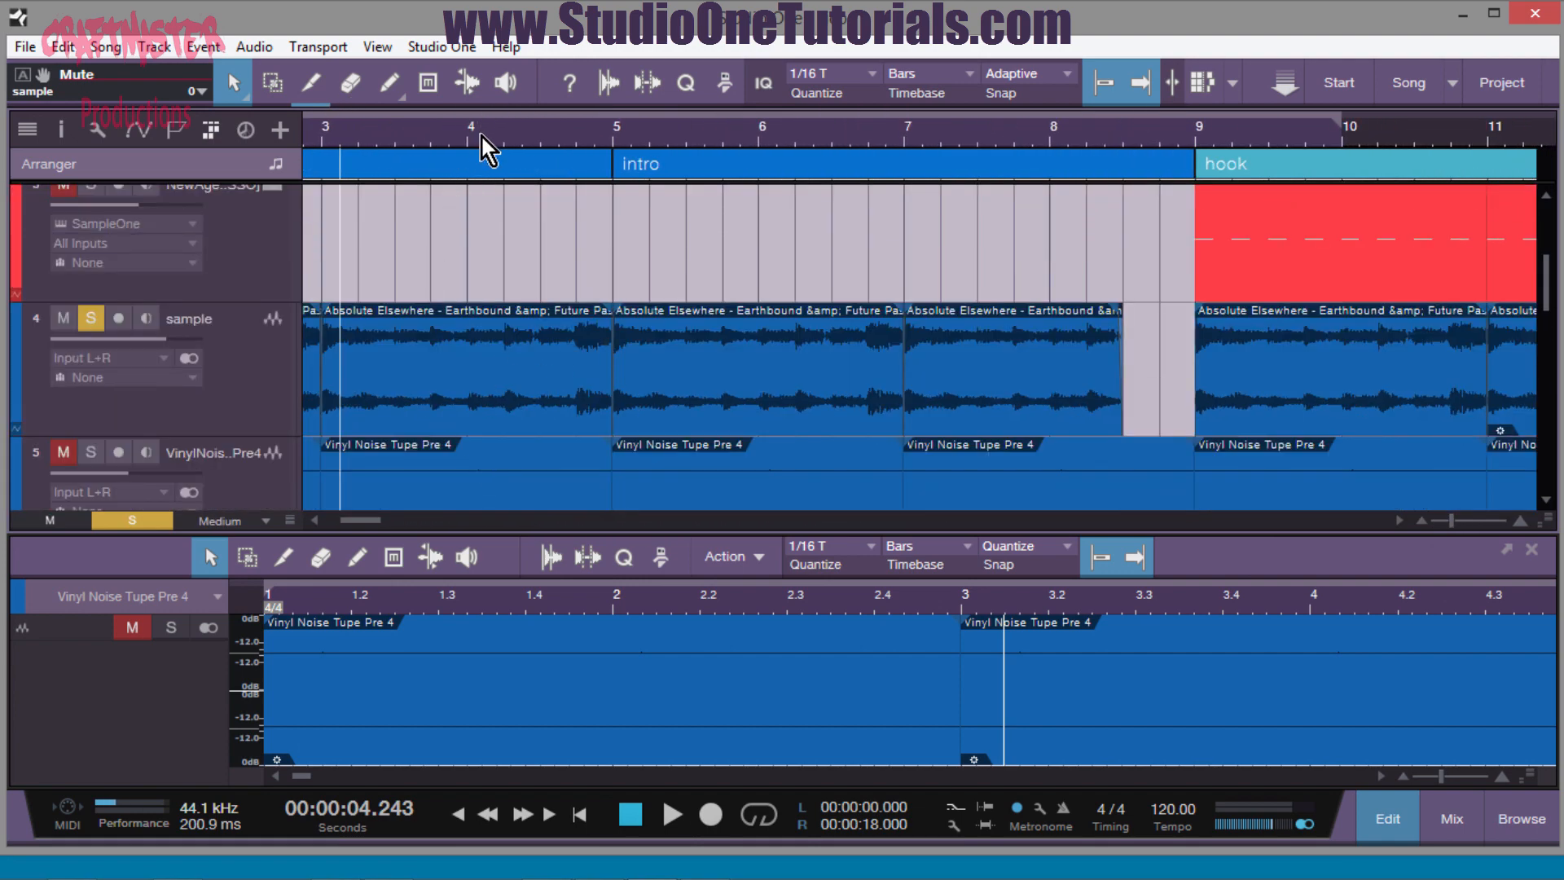
{"action": "left_click_drag", "start_coordinate": [480, 134], "coordinate": [577, 75]}
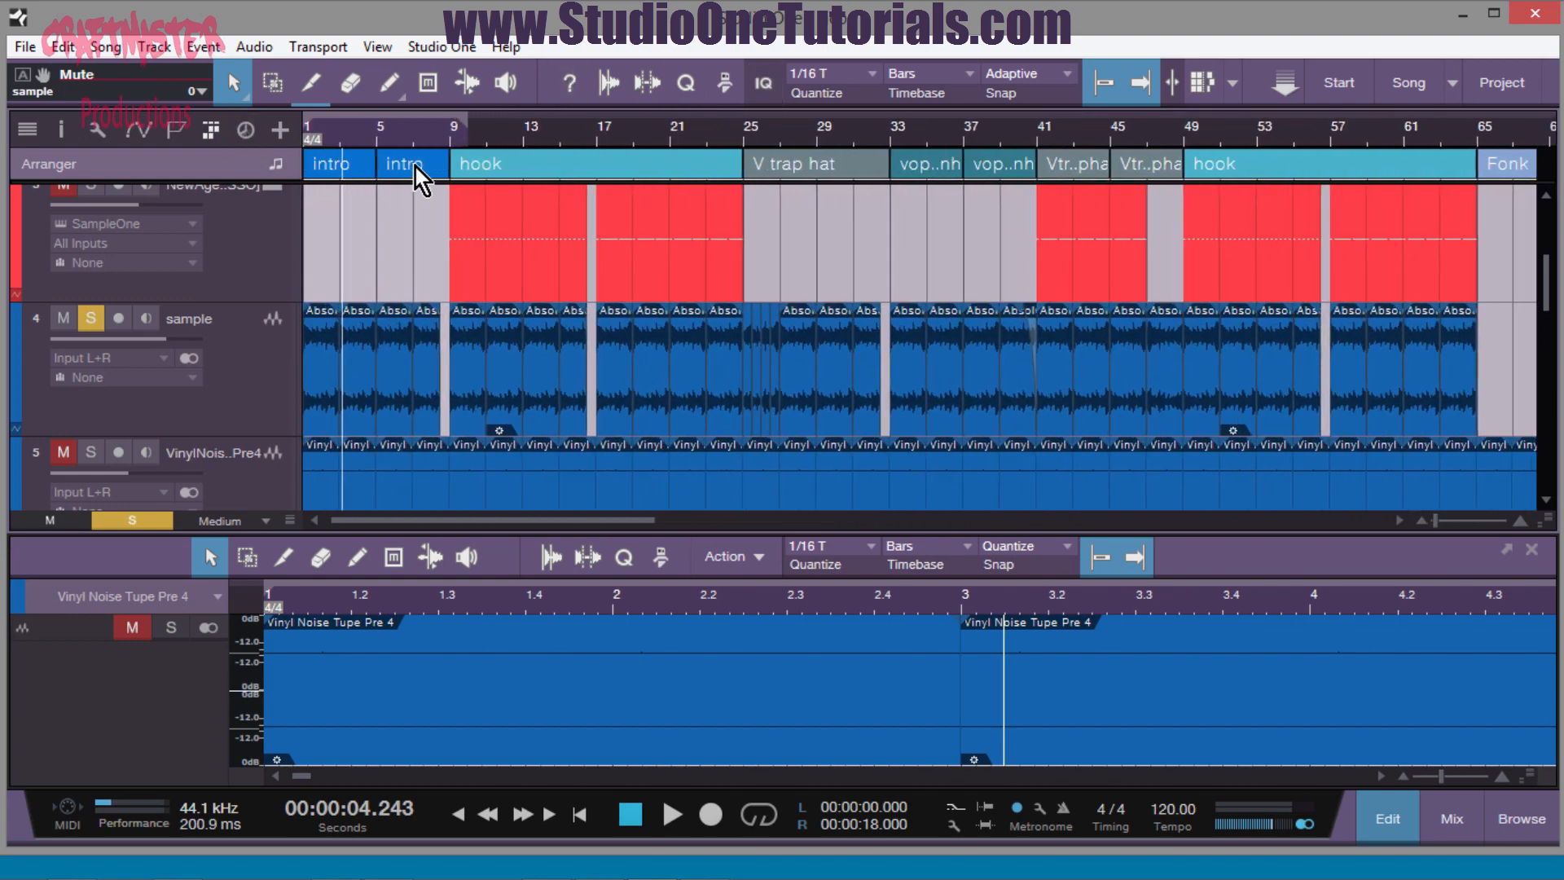
{"action": "left_click_drag", "start_coordinate": [401, 135], "coordinate": [396, 282]}
{"action": "left_click_drag", "start_coordinate": [407, 520], "coordinate": [362, 513]}
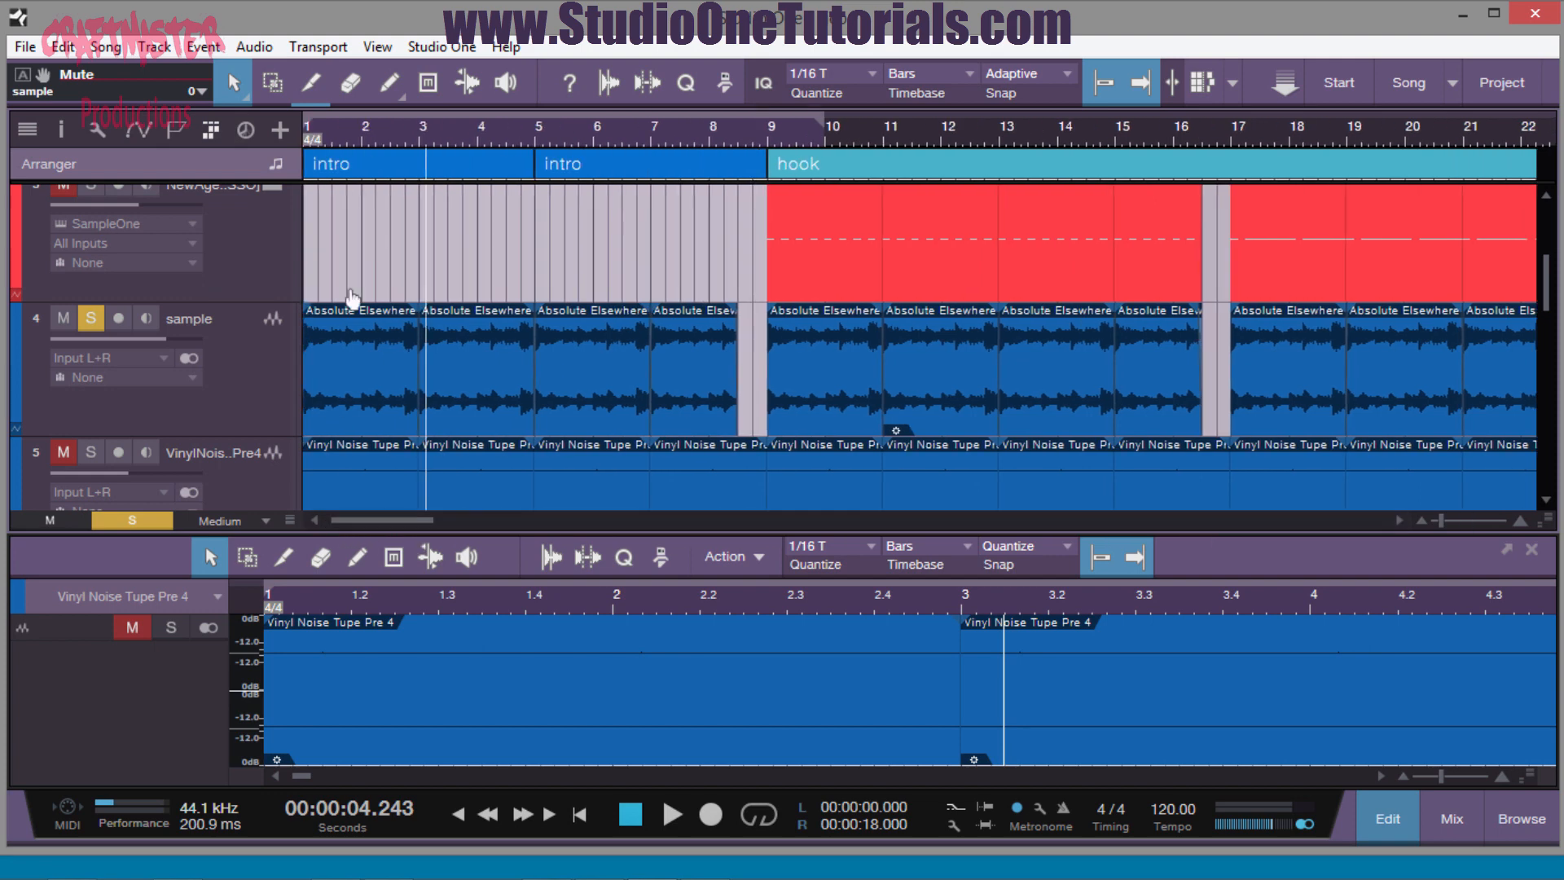
{"action": "left_click_drag", "start_coordinate": [393, 135], "coordinate": [516, 240]}
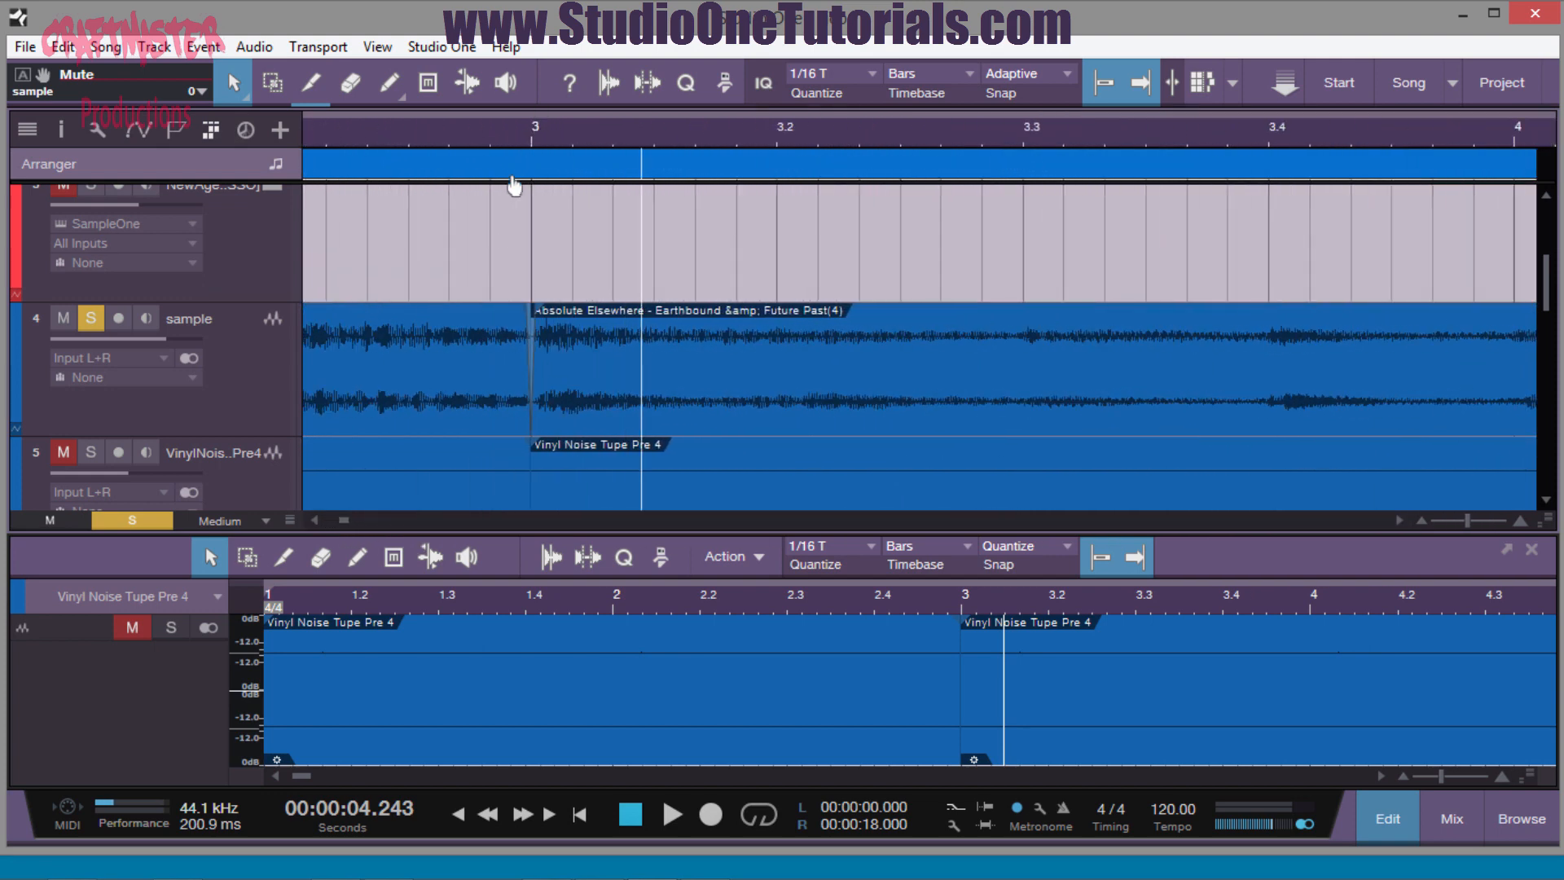
{"action": "left_click_drag", "start_coordinate": [514, 186], "coordinate": [517, 251]}
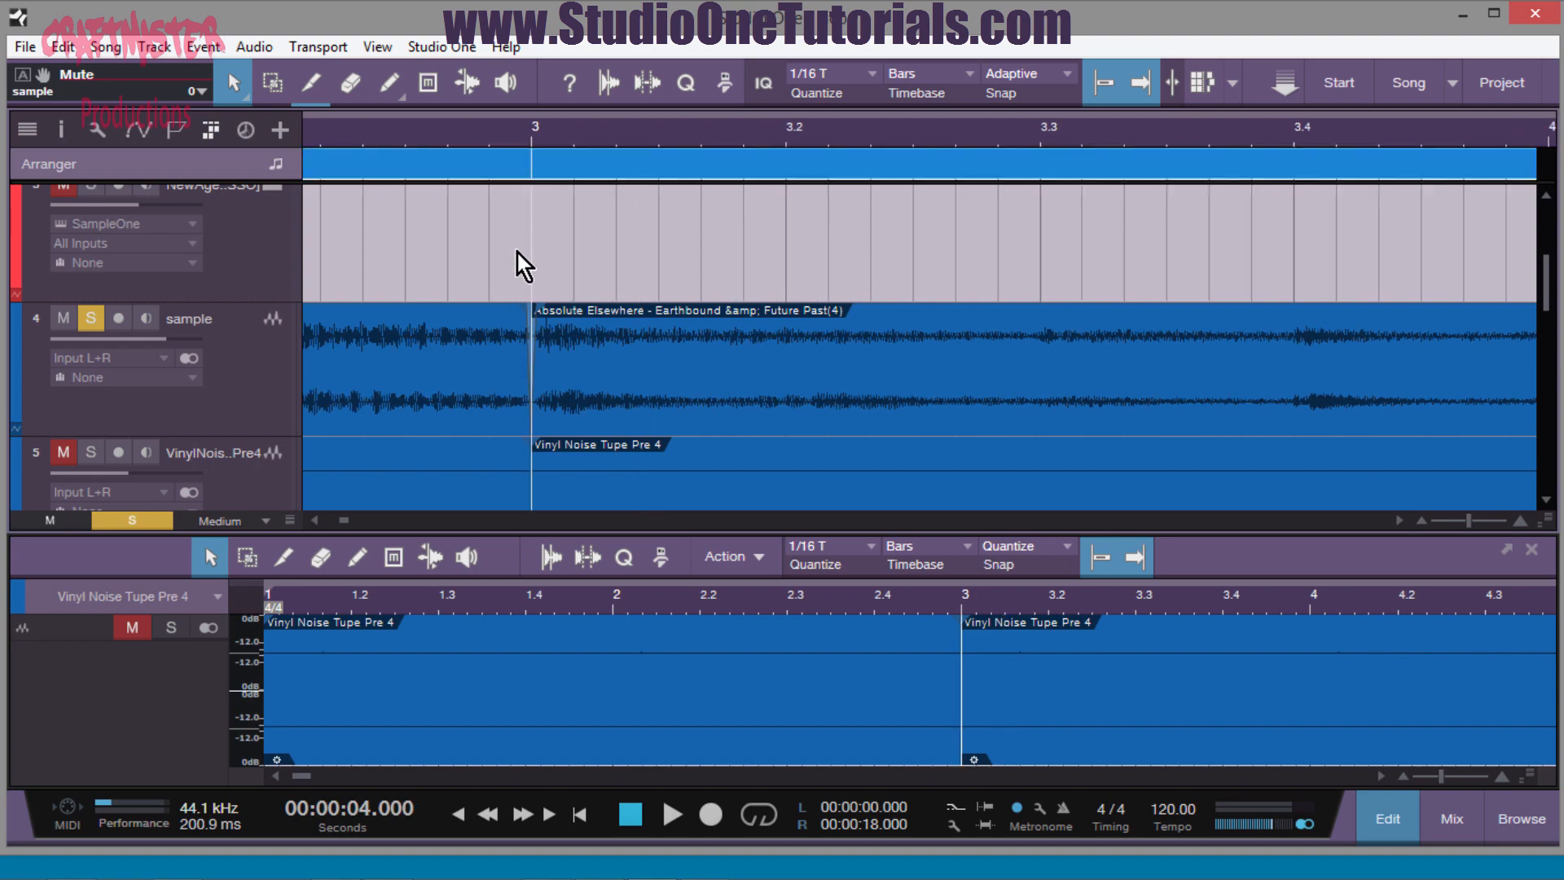
{"action": "scroll", "coordinate": [556, 300], "scroll_direction": "up", "scroll_amount": 2}
{"action": "scroll", "coordinate": [505, 212], "scroll_direction": "down", "scroll_amount": 4}
{"action": "left_click_drag", "start_coordinate": [511, 140], "coordinate": [604, 222]}
{"action": "scroll", "coordinate": [761, 262], "scroll_direction": "up", "scroll_amount": 5}
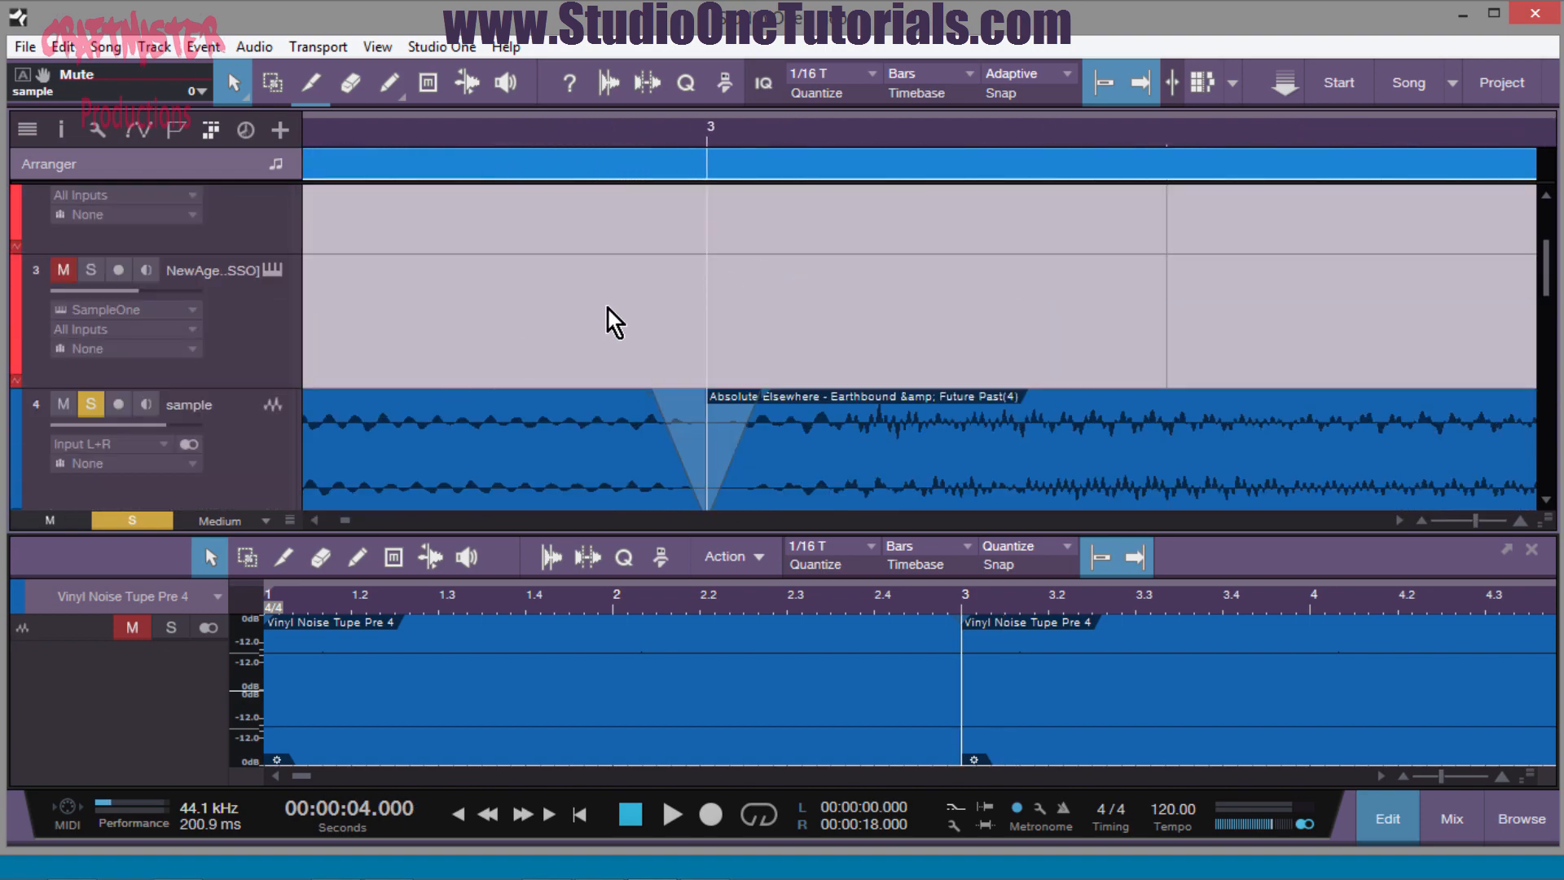
- Remove the fade-out at the end of the sample event before bar 3 and inspect the junction closely
{"action": "left_click", "coordinate": [801, 384]}
{"action": "left_click_drag", "start_coordinate": [702, 144], "coordinate": [702, 208]}
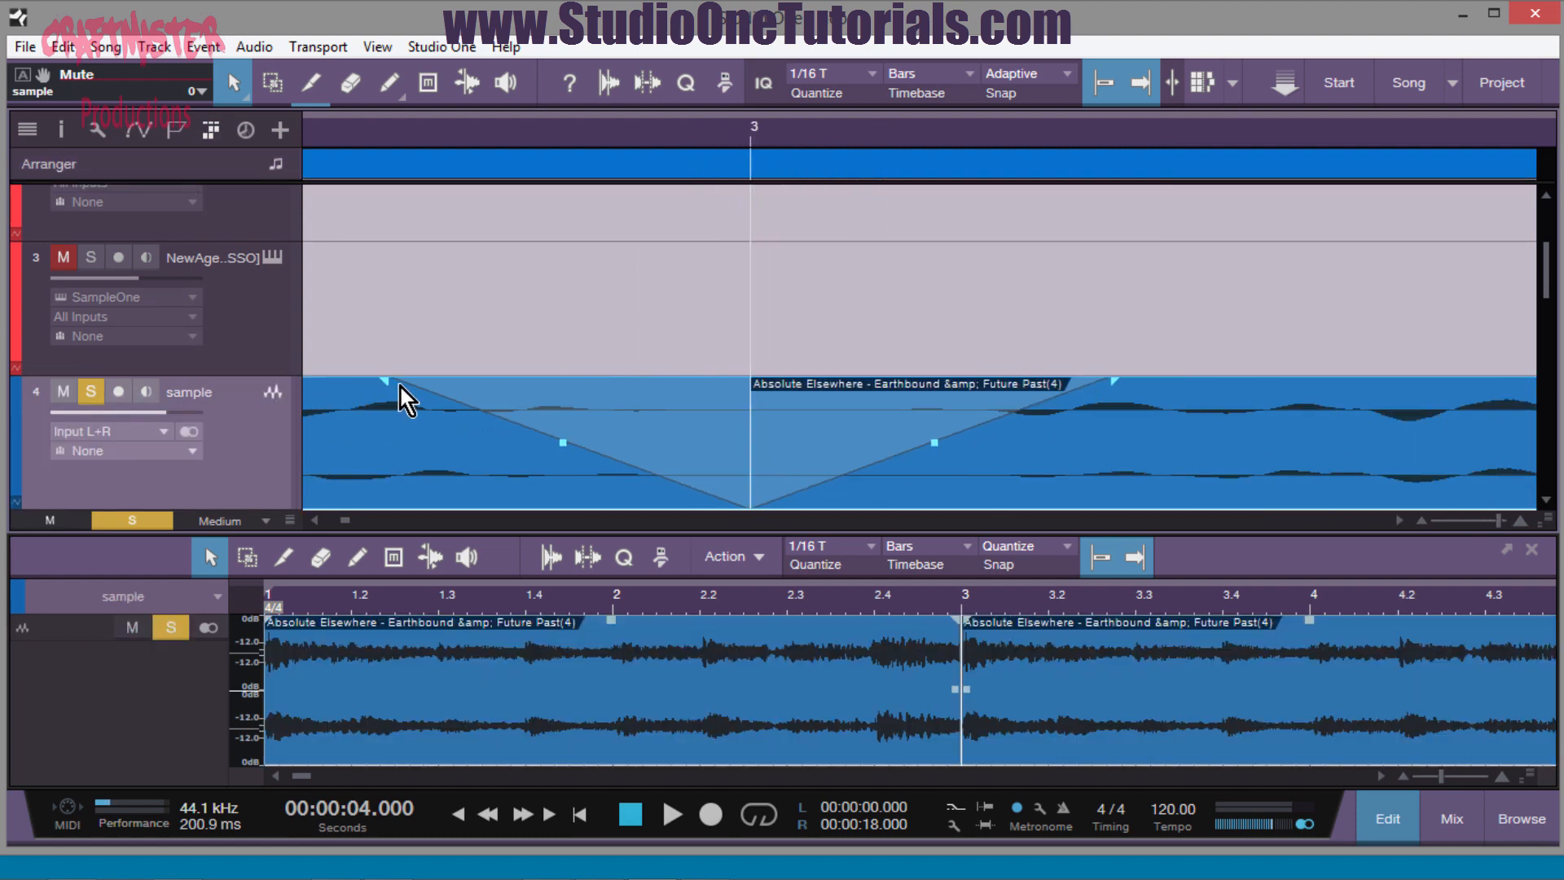
{"action": "left_click_drag", "start_coordinate": [398, 385], "coordinate": [750, 375]}
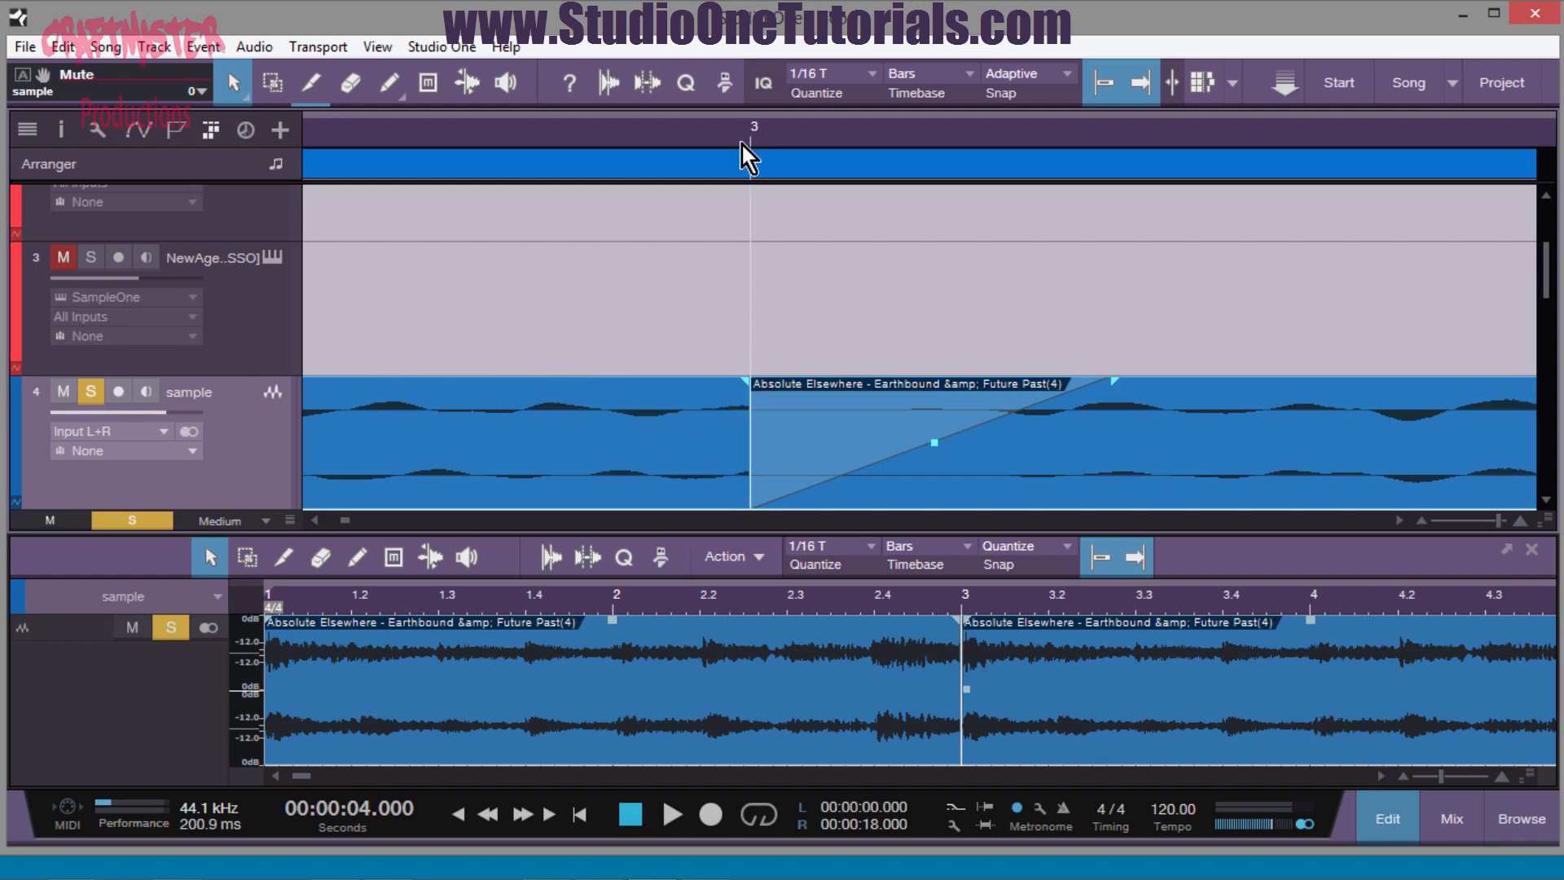
{"action": "left_click_drag", "start_coordinate": [741, 144], "coordinate": [737, 242]}
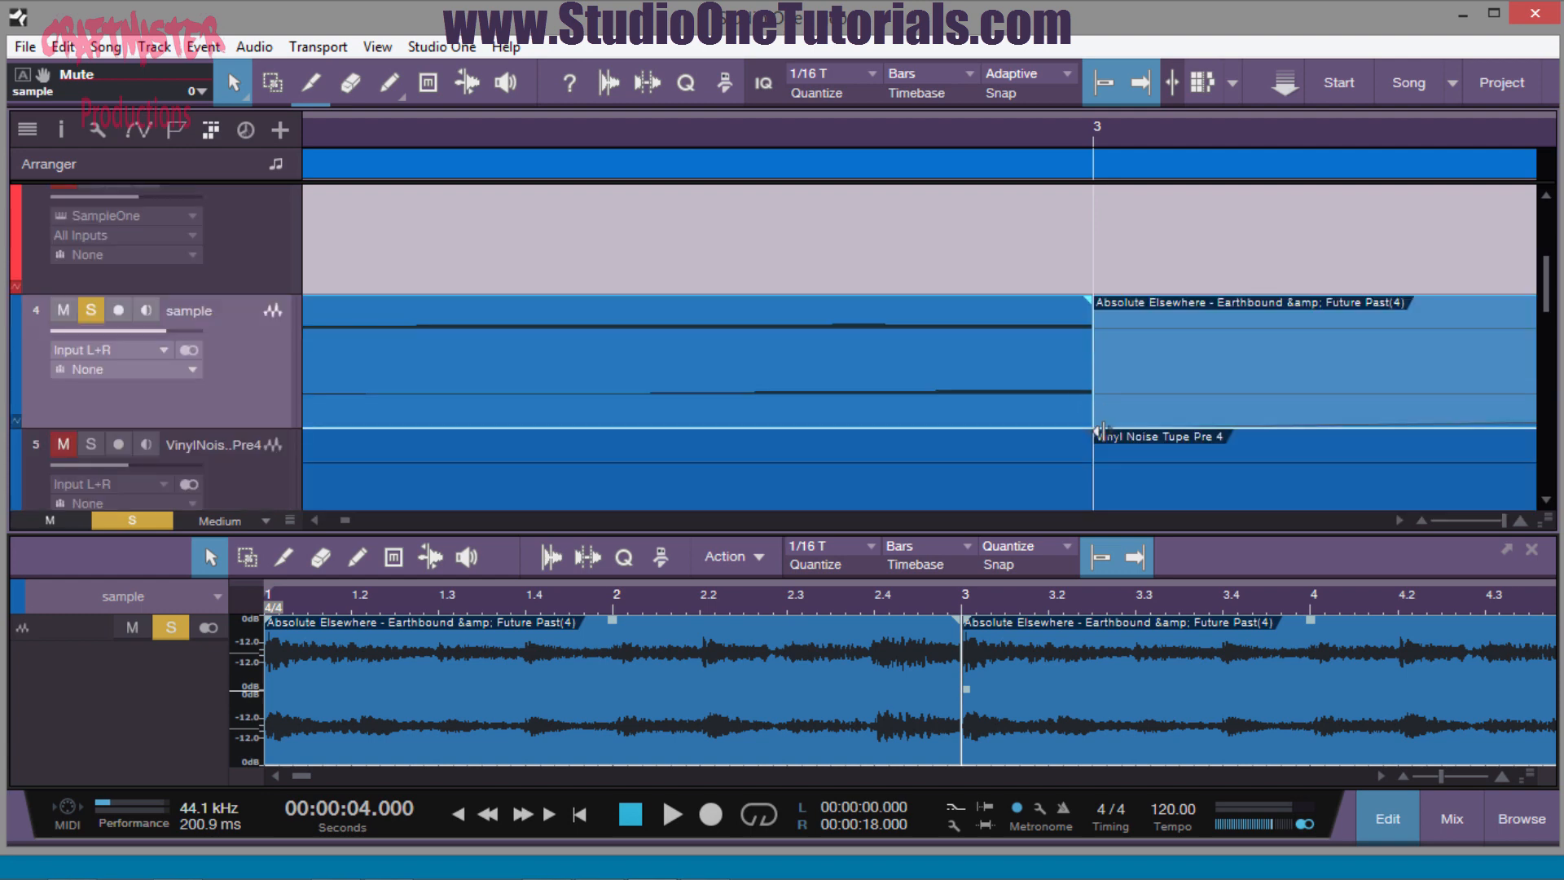
{"action": "scroll", "coordinate": [1071, 362], "scroll_direction": "down", "scroll_amount": 2}
{"action": "left_click_drag", "start_coordinate": [1045, 137], "coordinate": [1049, 7]}
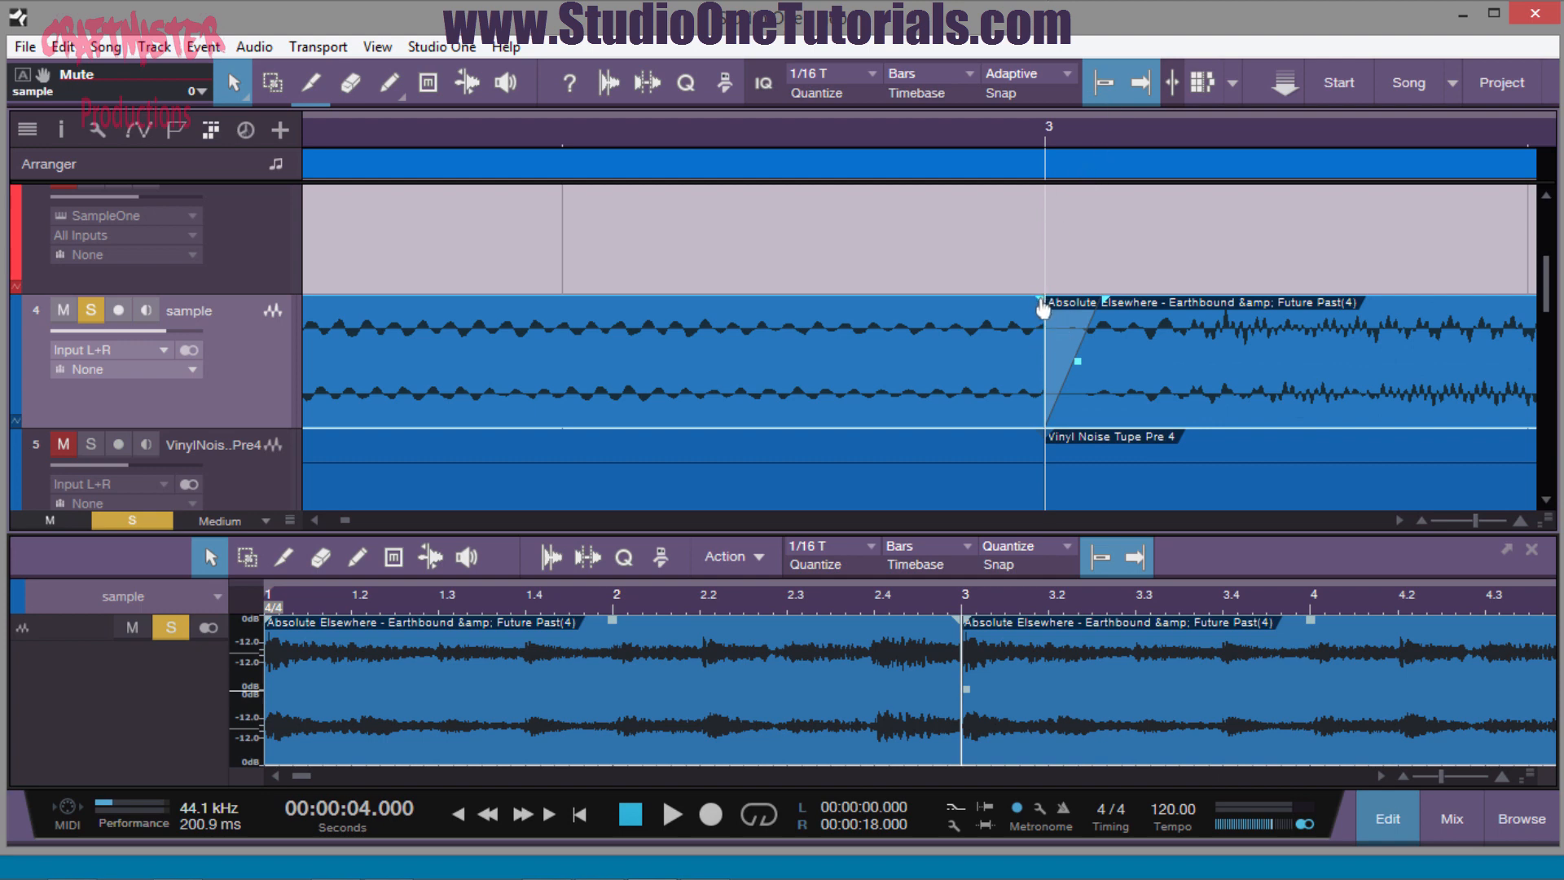
- Extend the fade-out of the sample event ending at bar 3 so it mirrors the next event's fade-in
{"action": "left_click_drag", "start_coordinate": [1035, 308], "coordinate": [977, 353]}
{"action": "left_click_drag", "start_coordinate": [908, 139], "coordinate": [882, 6]}
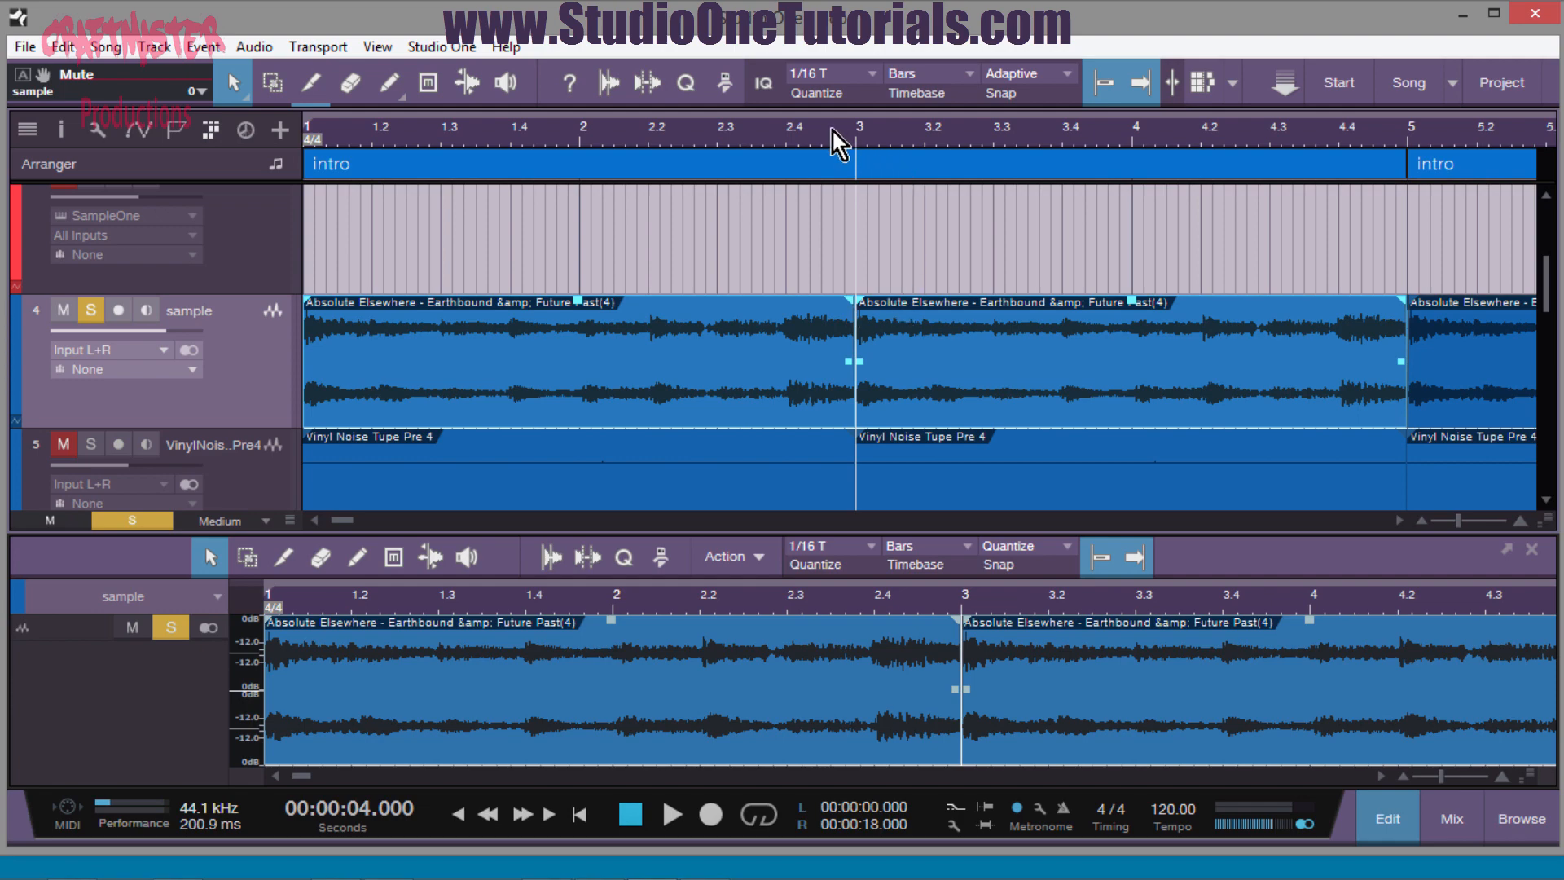
- Select all events on the sample track and show the Create Crossfades command for them without applying it
{"action": "left_click_drag", "start_coordinate": [832, 131], "coordinate": [854, 106]}
{"action": "key", "text": "w"}
{"action": "key", "text": "w"}
{"action": "key", "text": "w"}
{"action": "key", "text": "w"}
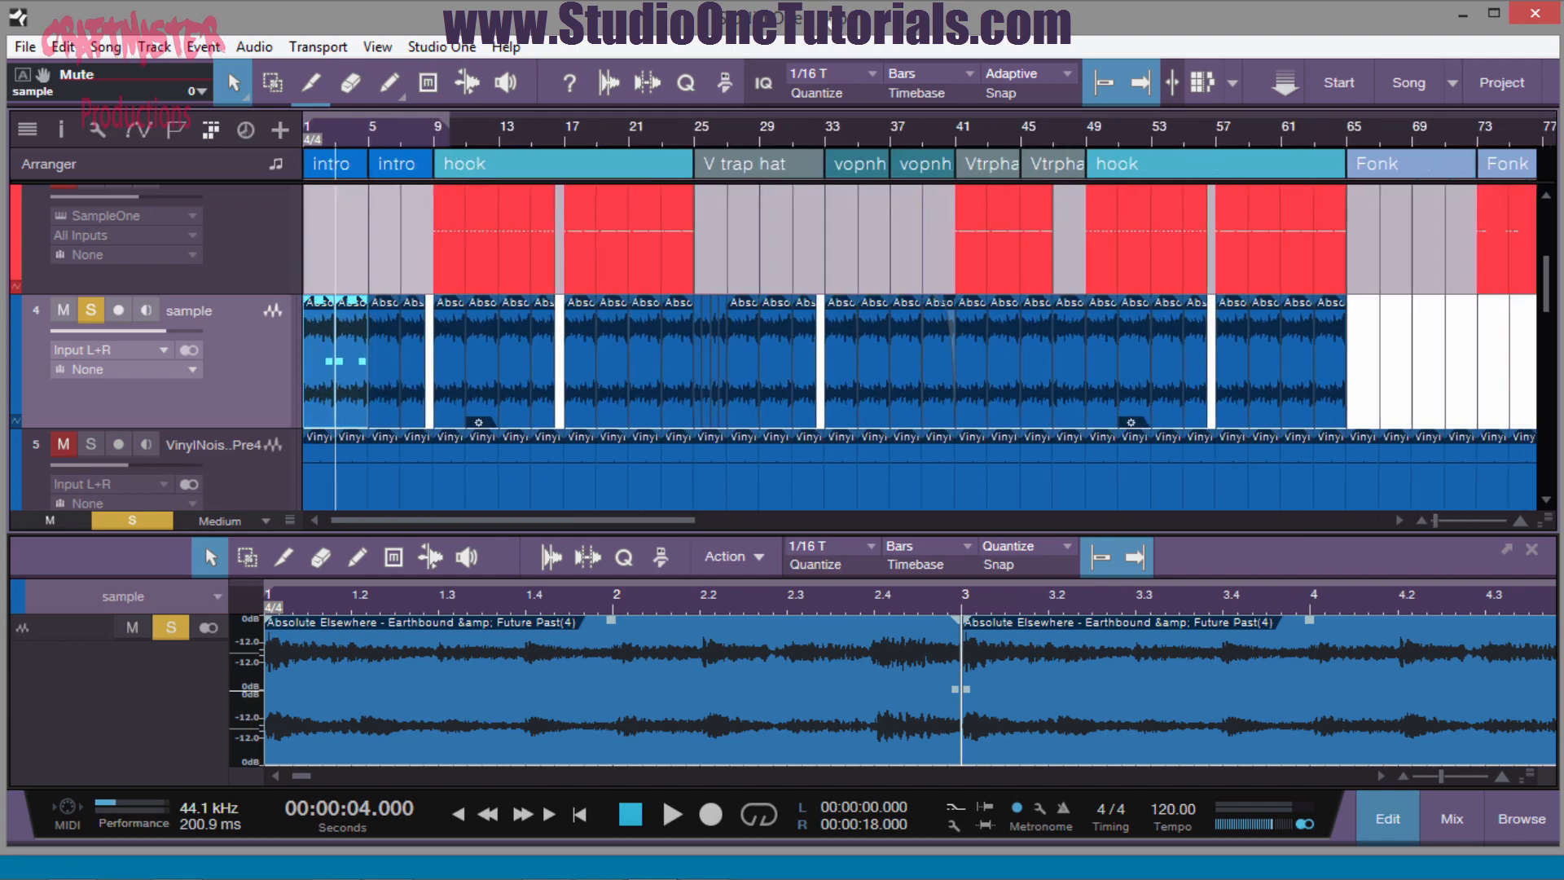
{"action": "left_click", "coordinate": [275, 334]}
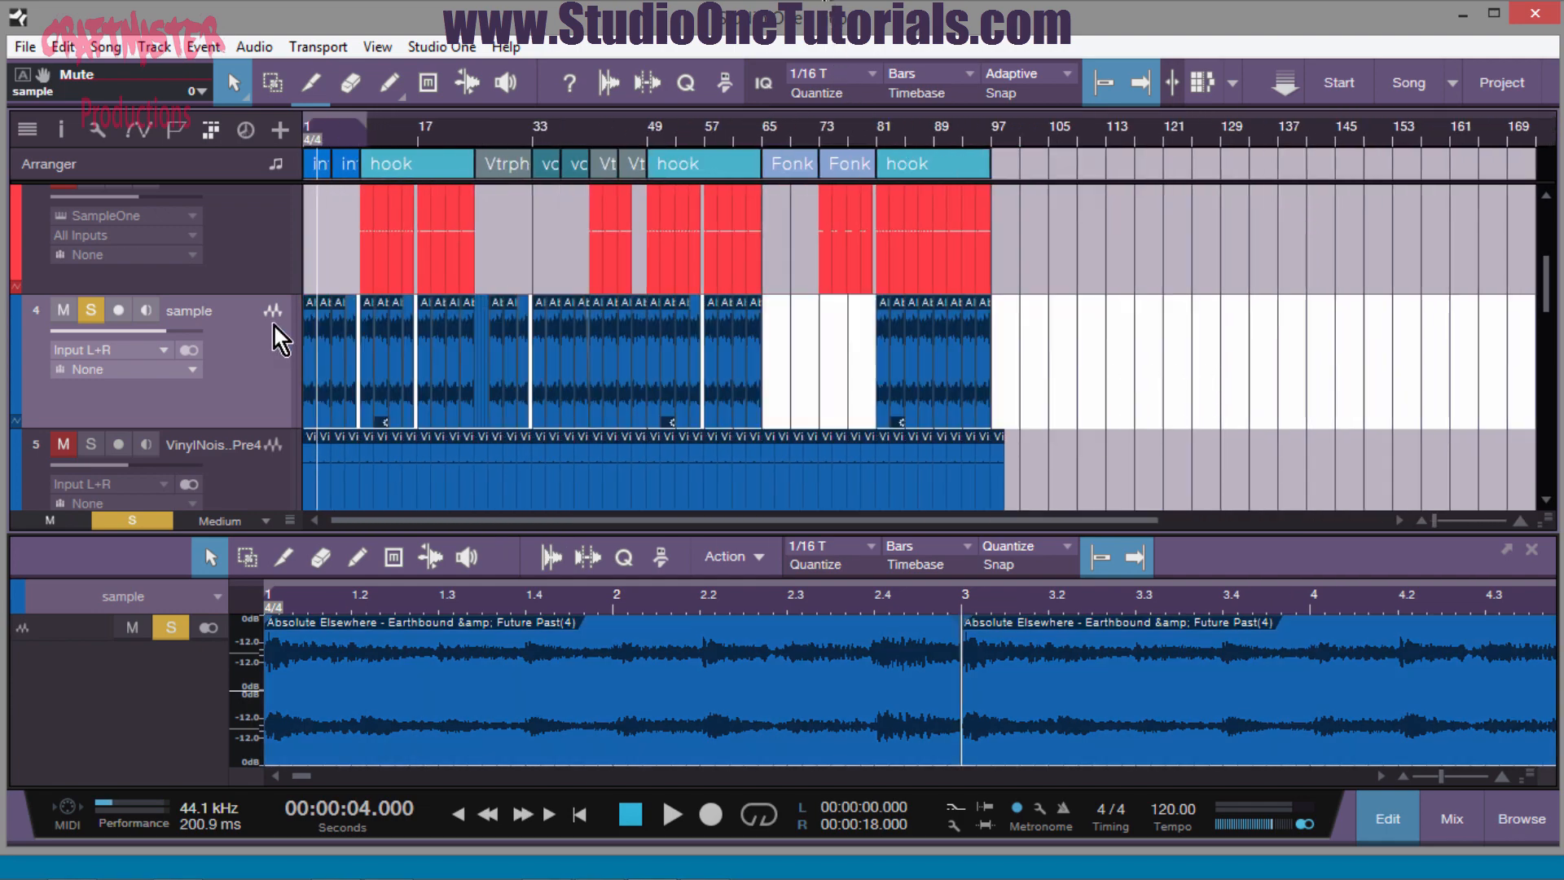
{"action": "right_click", "coordinate": [559, 360]}
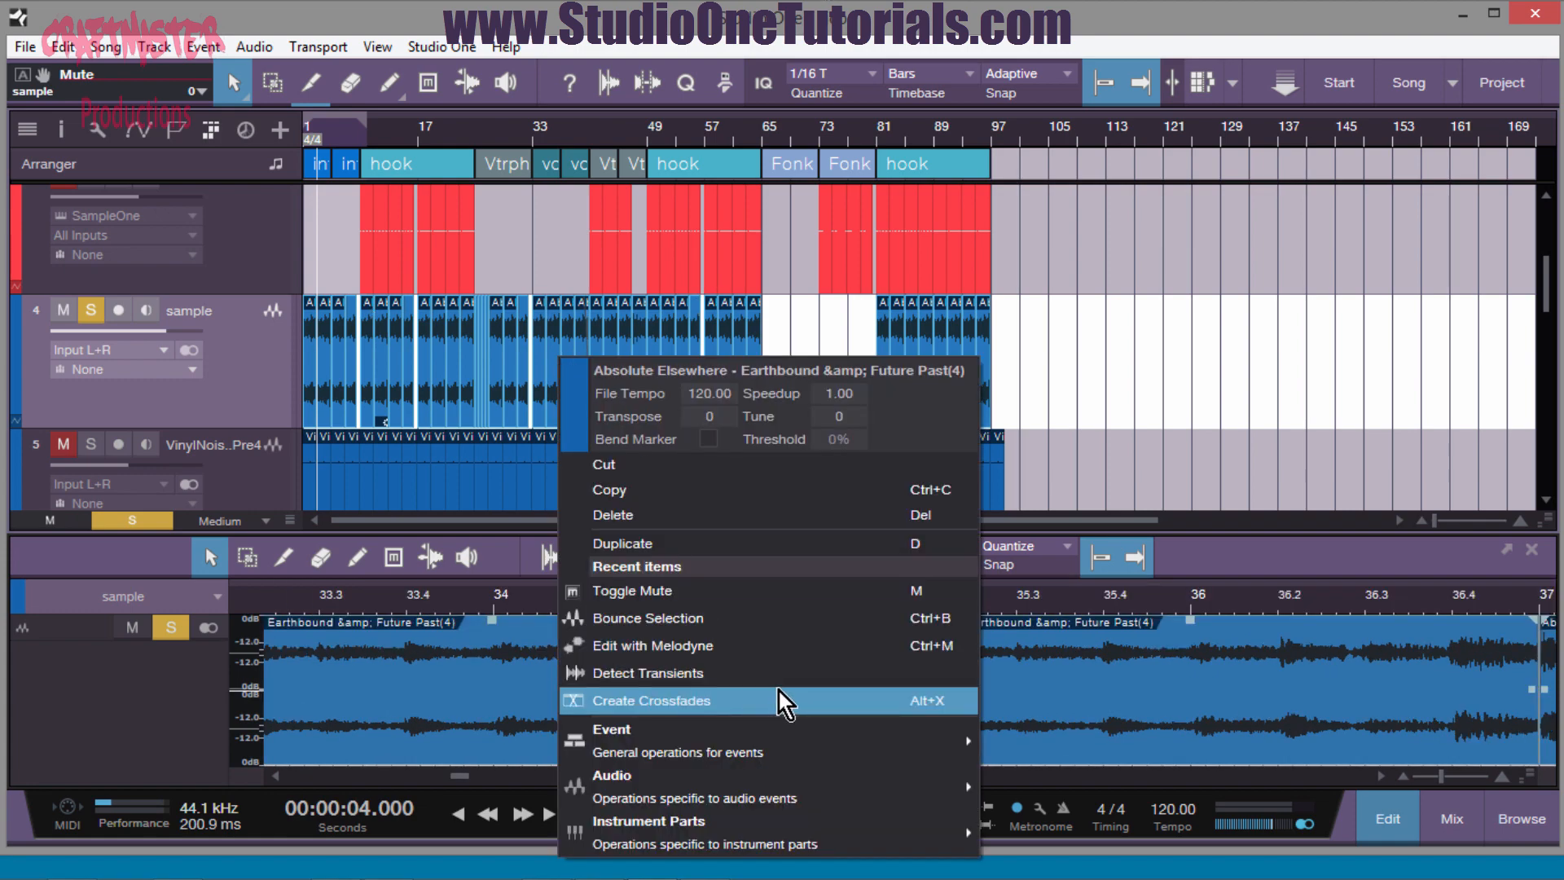
{"action": "left_click", "coordinate": [839, 313]}
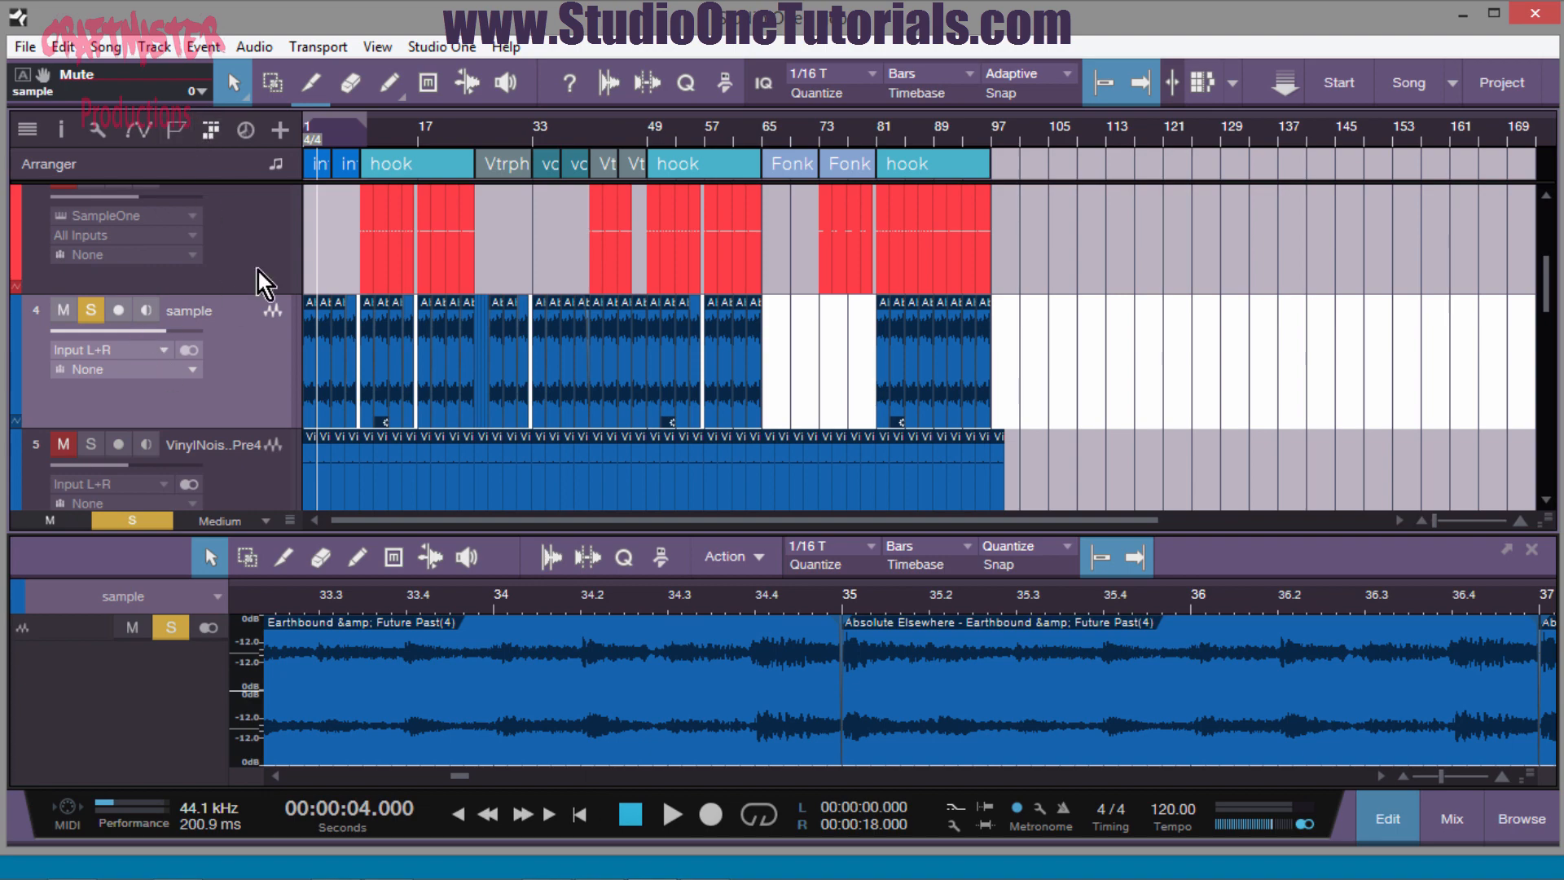
- Return to the song start and play the soloed sample track past the crossfade at bar 3
{"action": "key", "text": "comma"}
{"action": "key", "text": "space"}
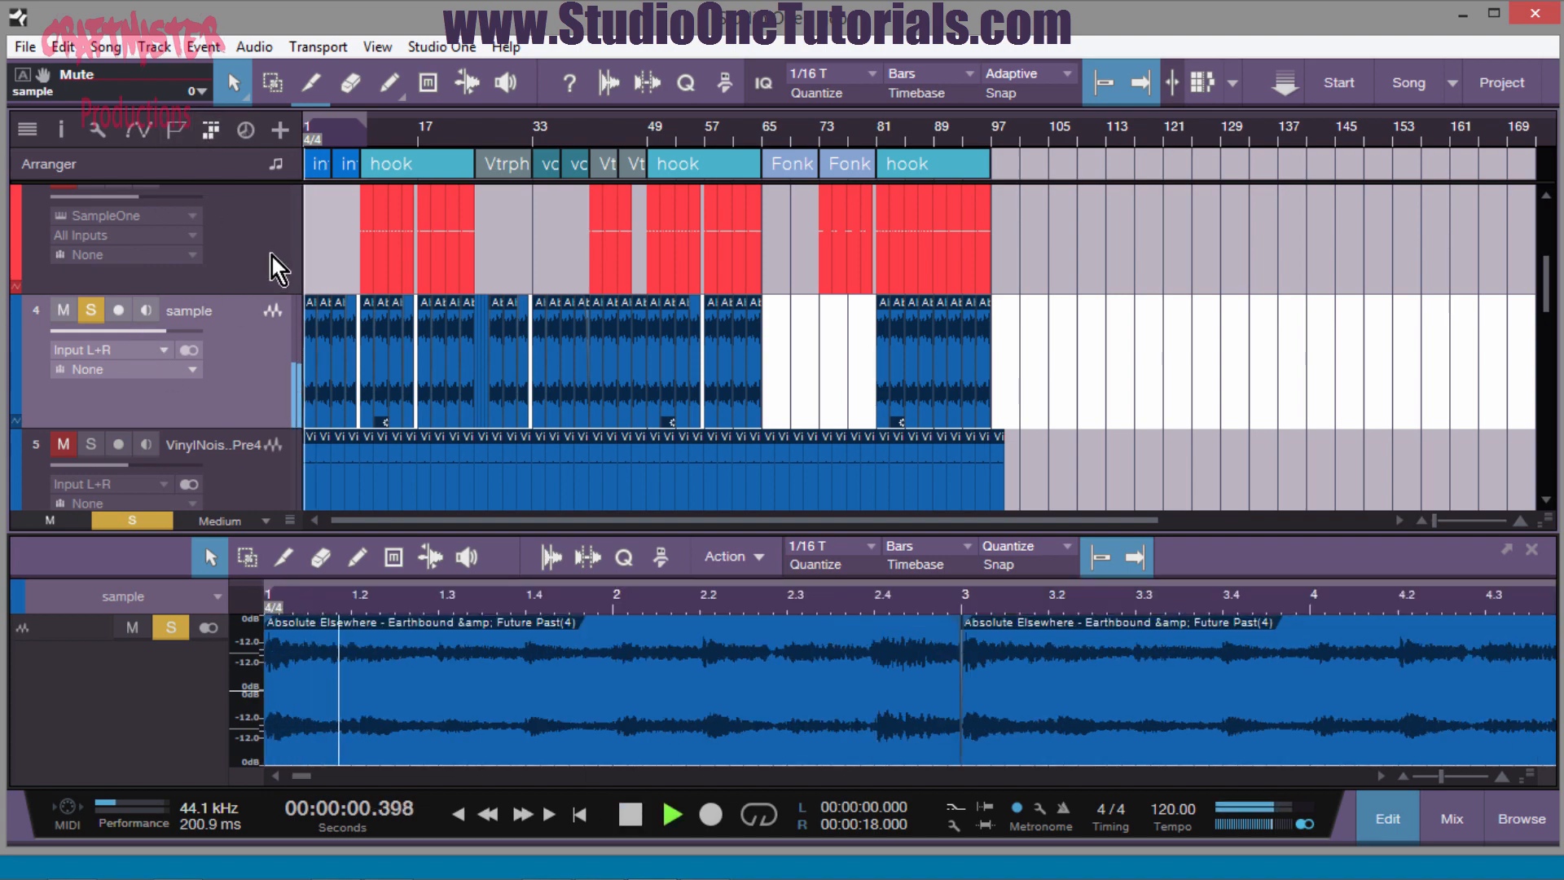
{"action": "left_click_drag", "start_coordinate": [331, 127], "coordinate": [327, 235]}
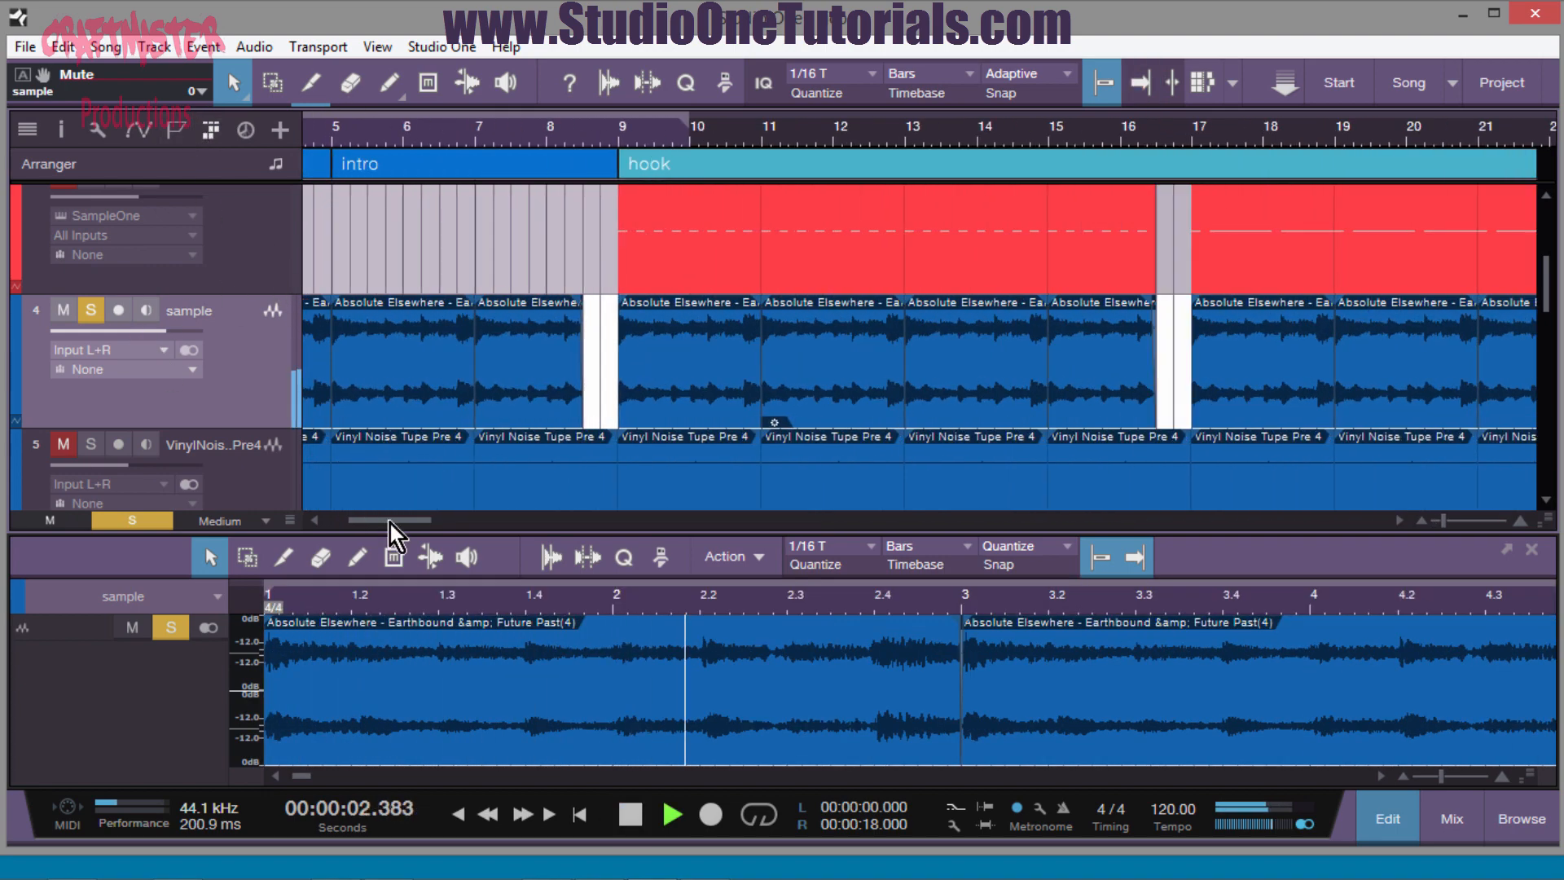
{"action": "left_click_drag", "start_coordinate": [402, 526], "coordinate": [357, 514]}
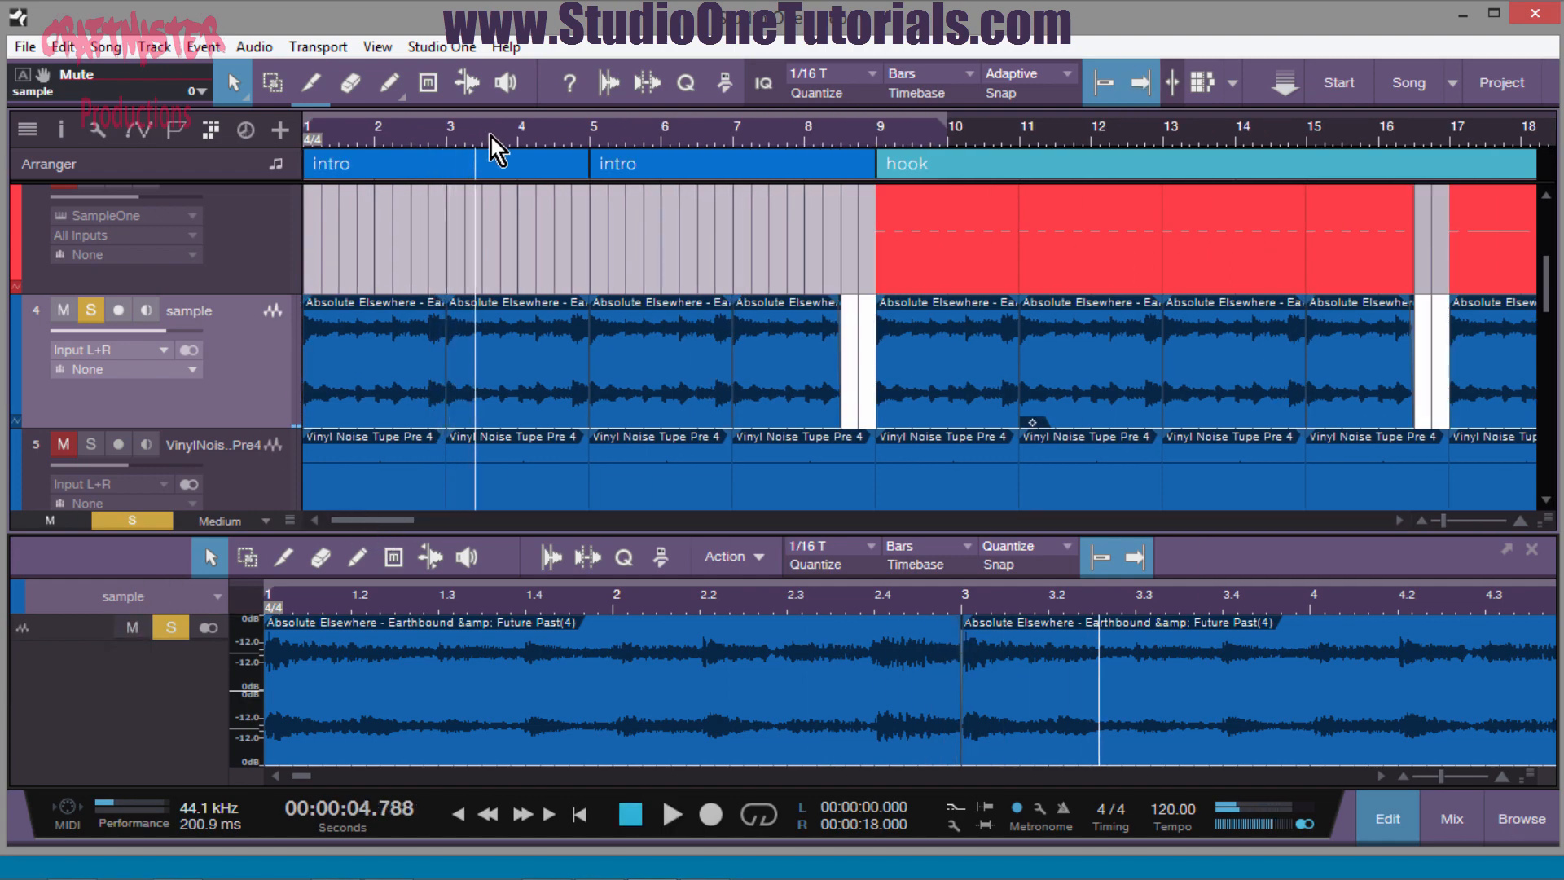
- Select the clpnsr track and solo it together with the sample track
{"action": "left_click_drag", "start_coordinate": [501, 137], "coordinate": [571, 63]}
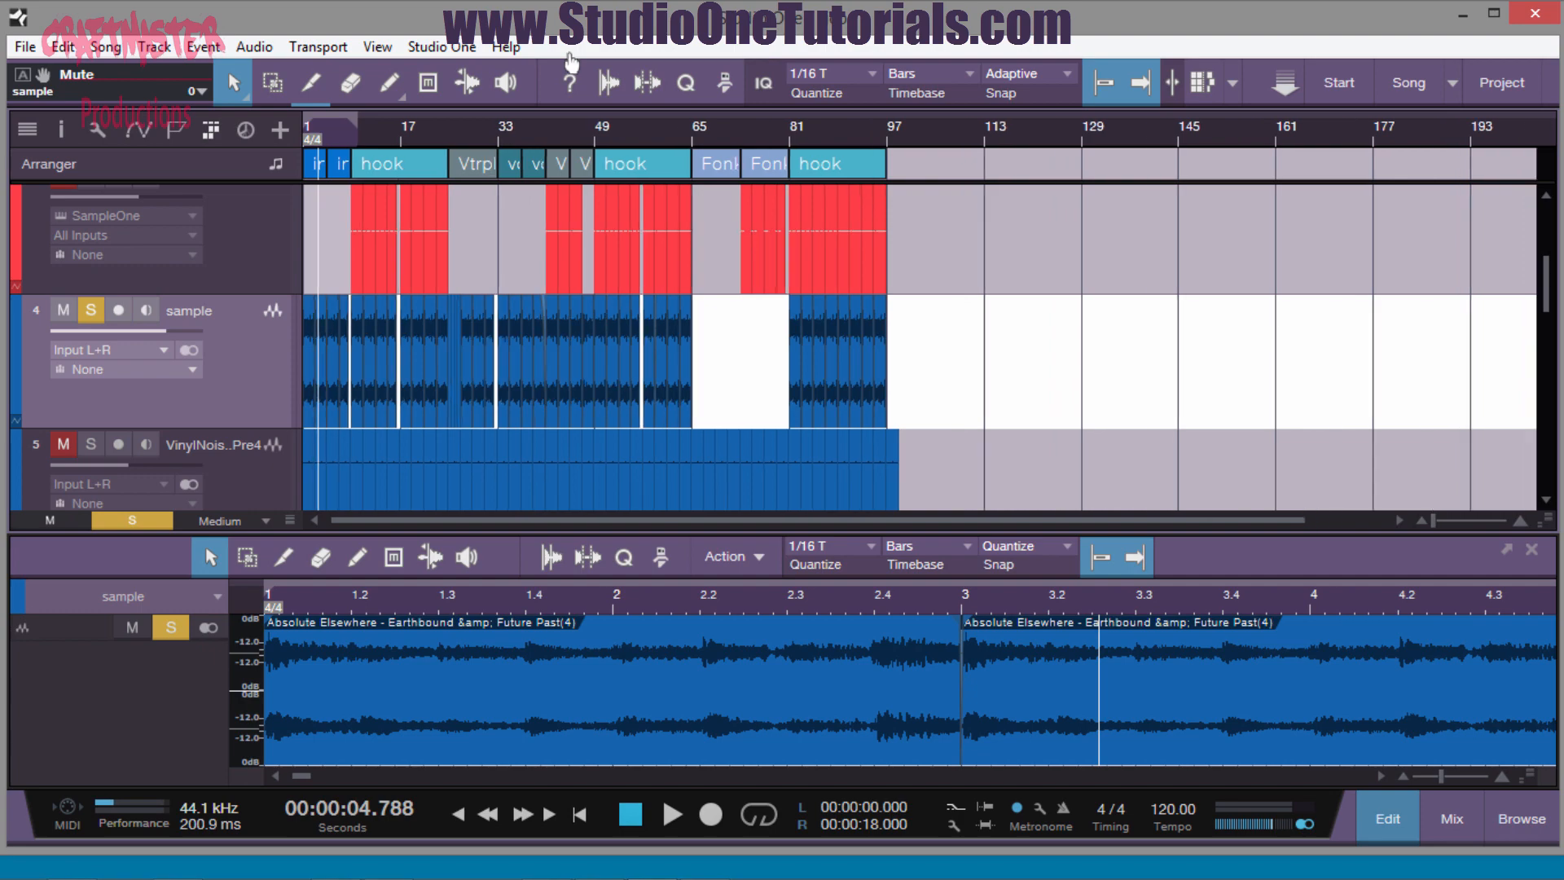
{"action": "scroll", "coordinate": [495, 423], "scroll_direction": "down", "scroll_amount": 4}
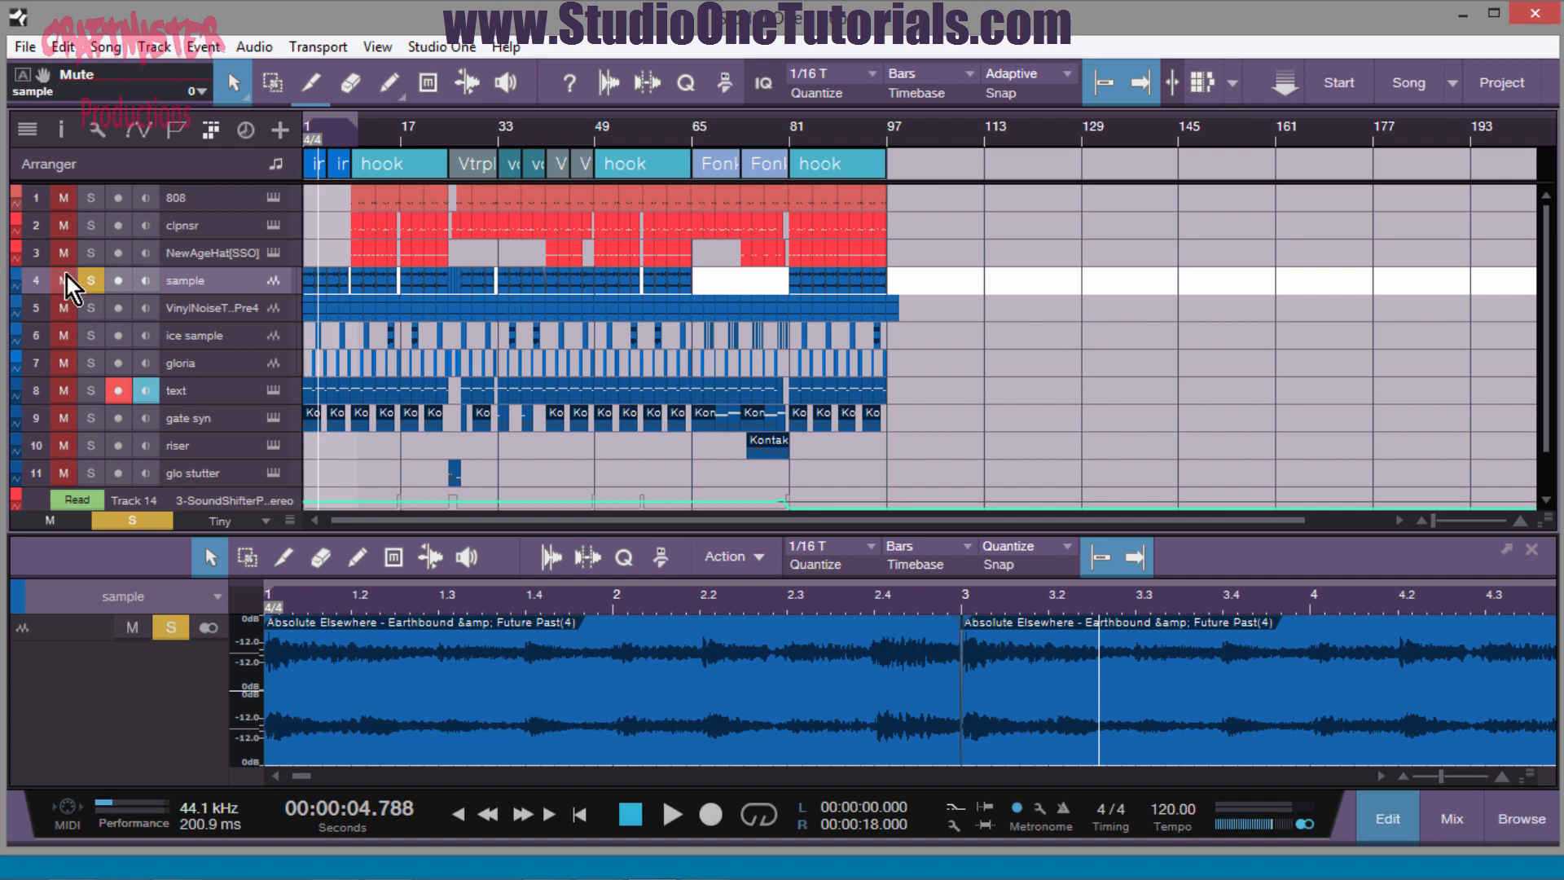
{"action": "left_click", "coordinate": [233, 233]}
{"action": "left_click", "coordinate": [90, 225]}
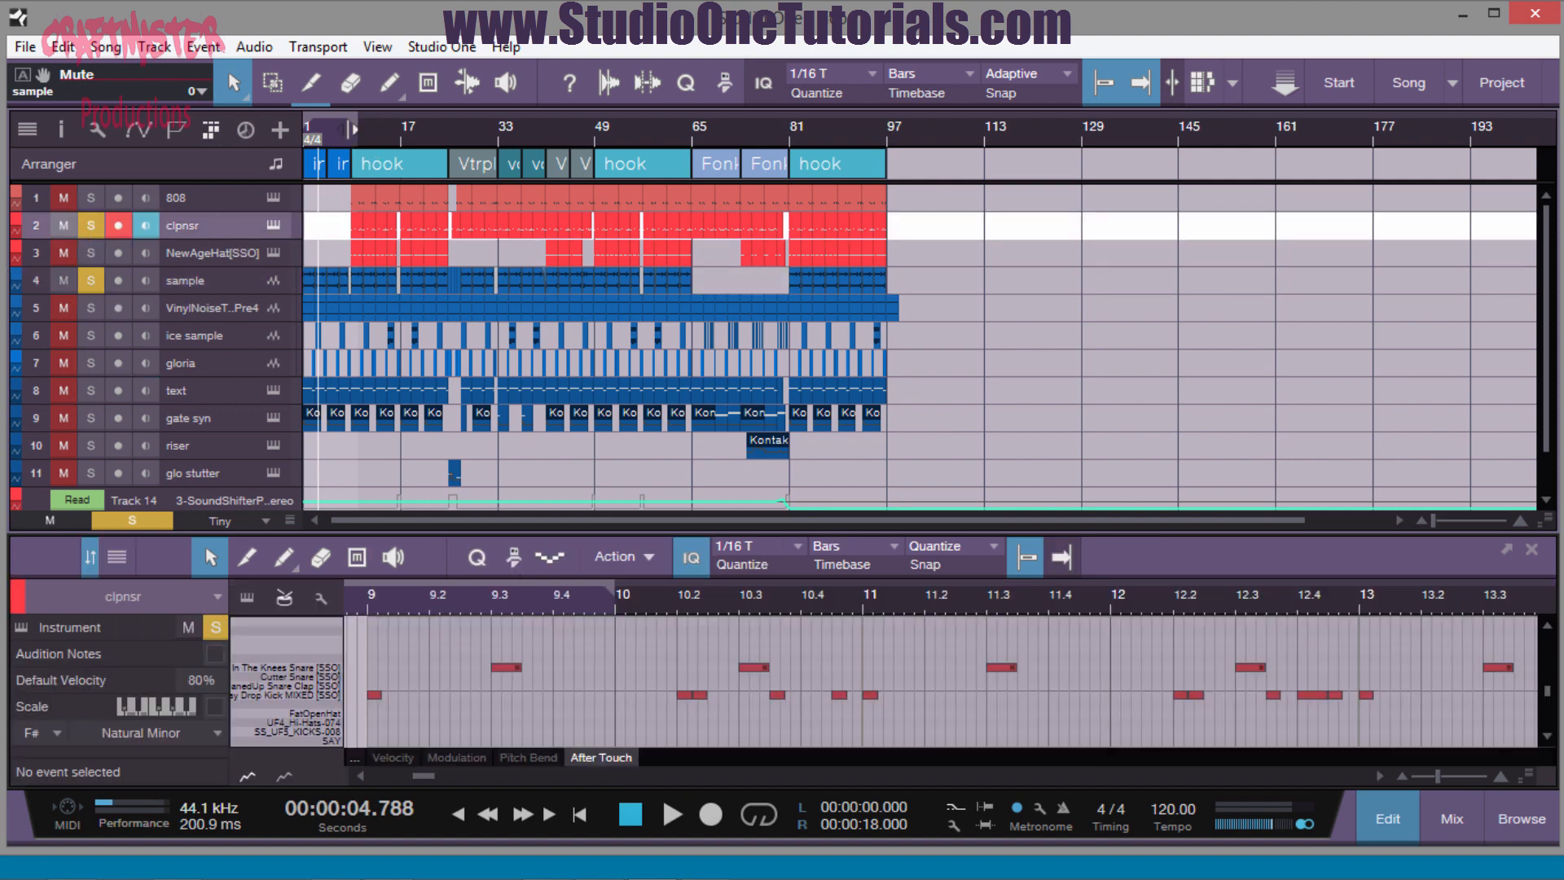
- Set the loop range over the start of the hook from bar 9 to bar 13 and enable looping
{"action": "left_click_drag", "start_coordinate": [350, 132], "coordinate": [350, 227]}
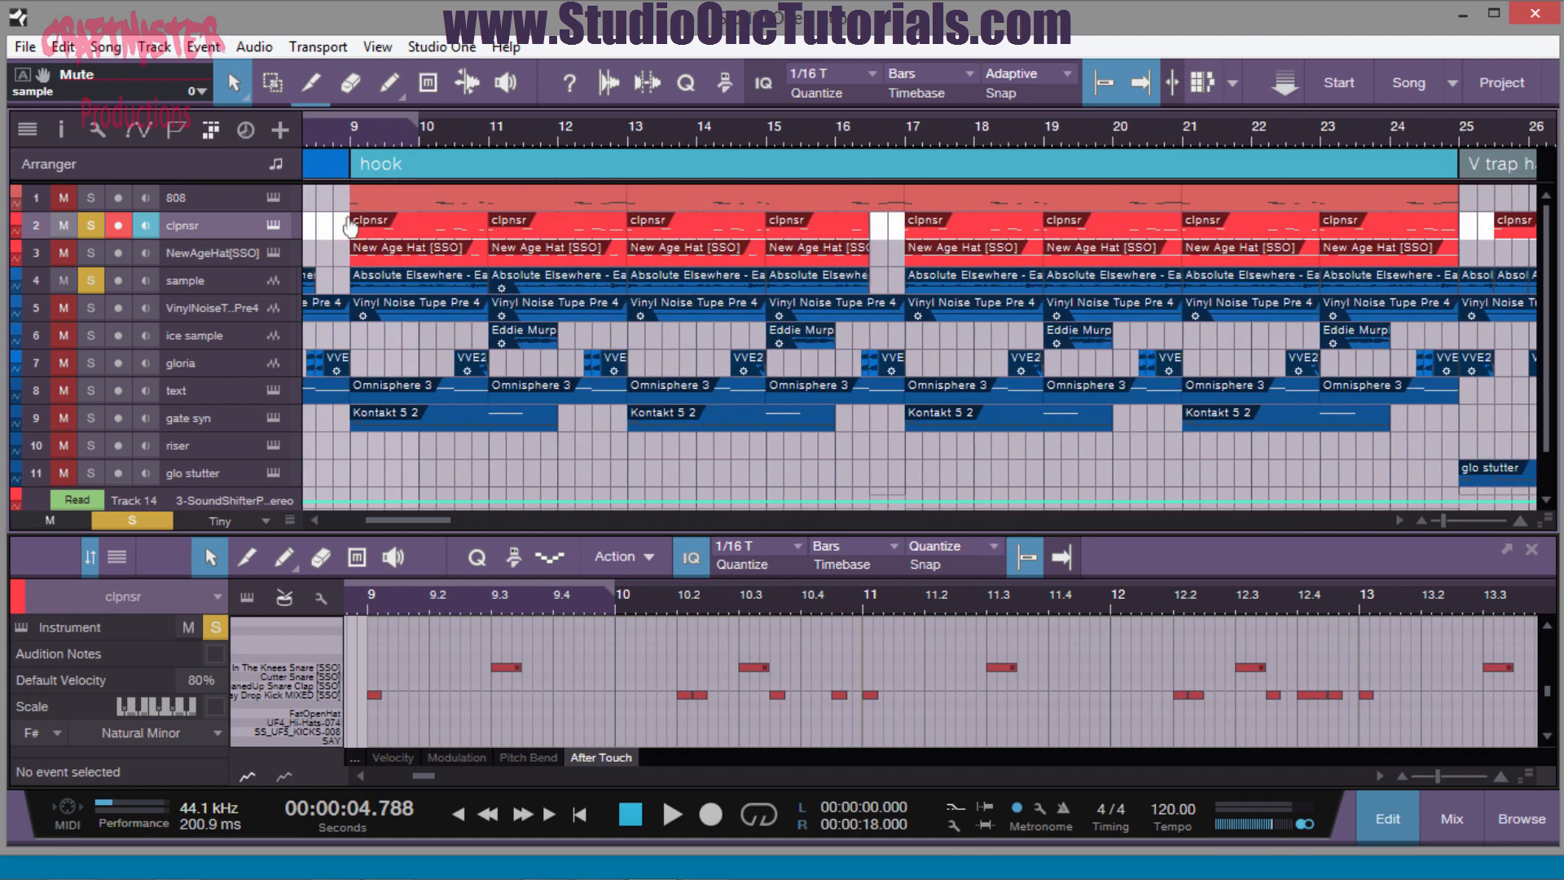
{"action": "left_click_drag", "start_coordinate": [356, 116], "coordinate": [630, 130]}
{"action": "key", "text": "KP_Divide"}
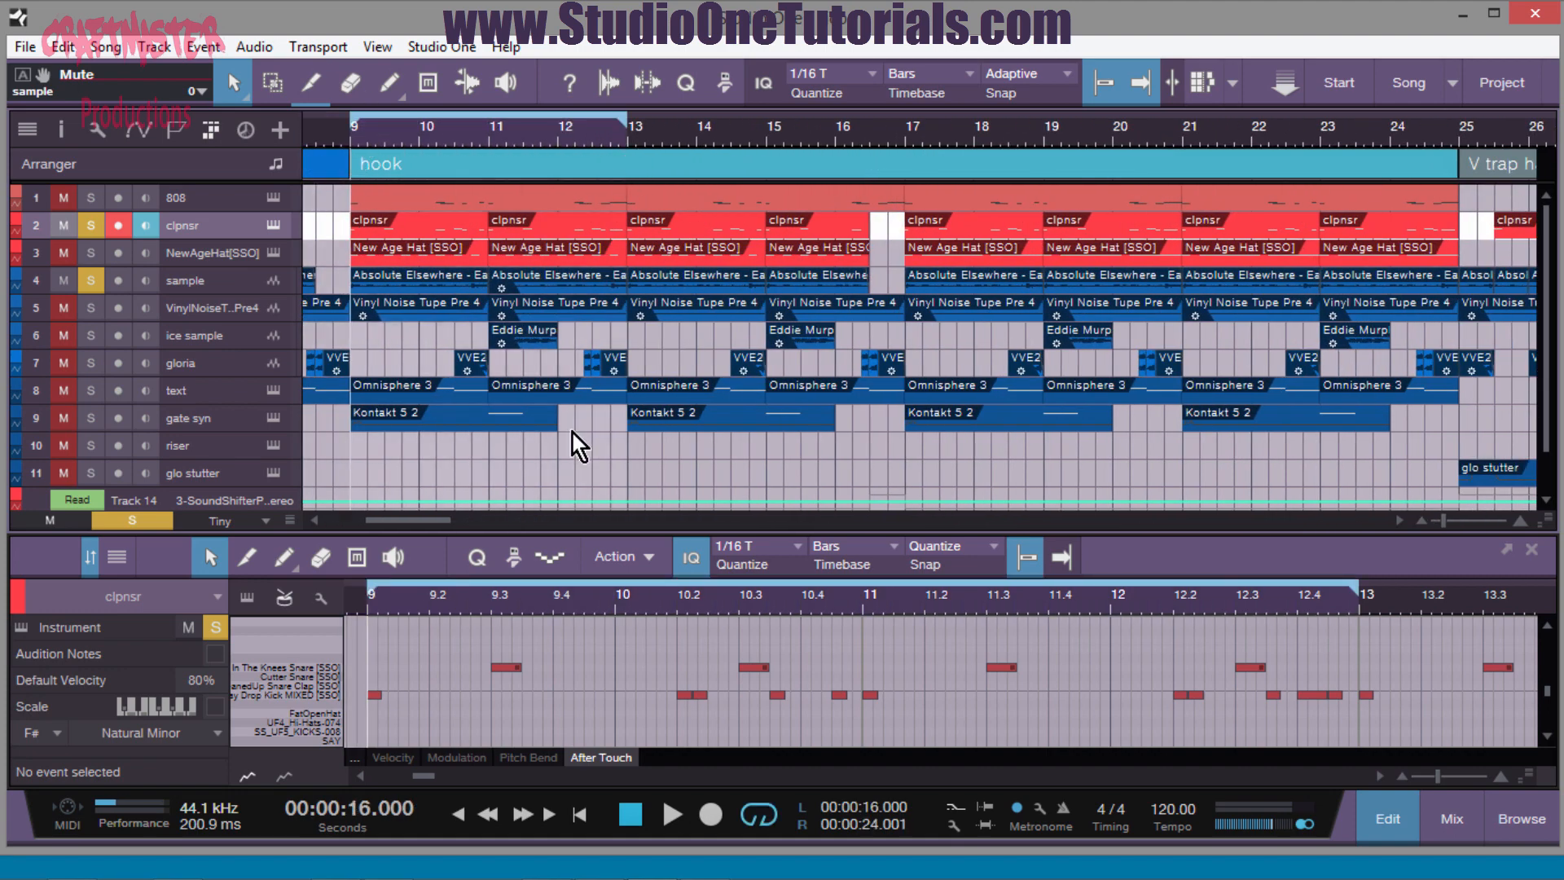
{"action": "mouse_move", "coordinate": [701, 877]}
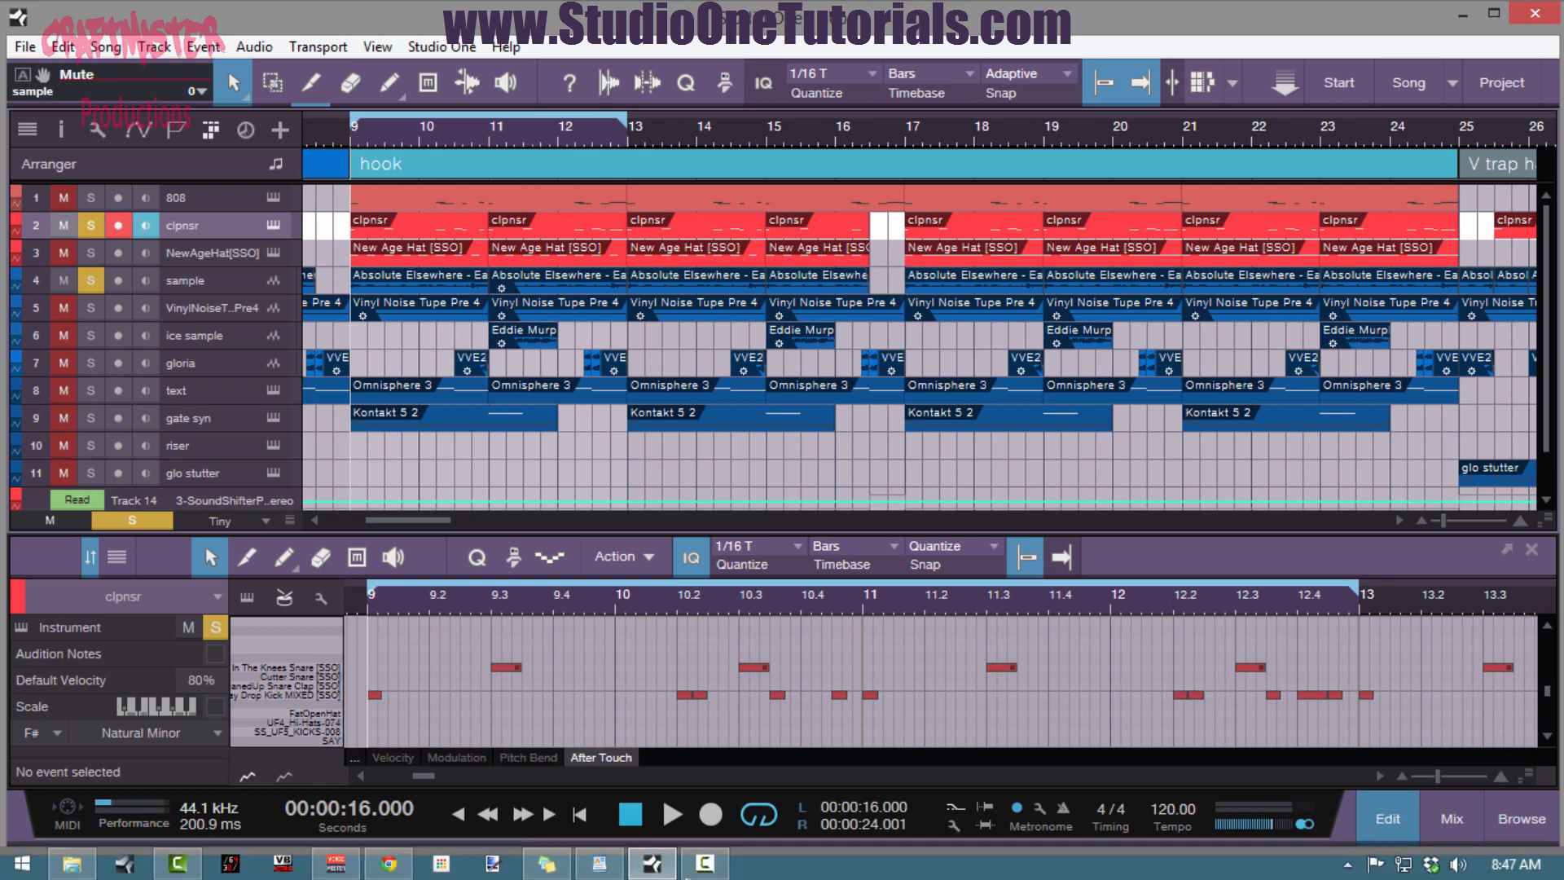
- Switch to Chrome and review the Pro Mixed DrumKit ULTIMIA [SSO] product page from its description down to the price, then return to Studio One
{"action": "left_click", "coordinate": [386, 865]}
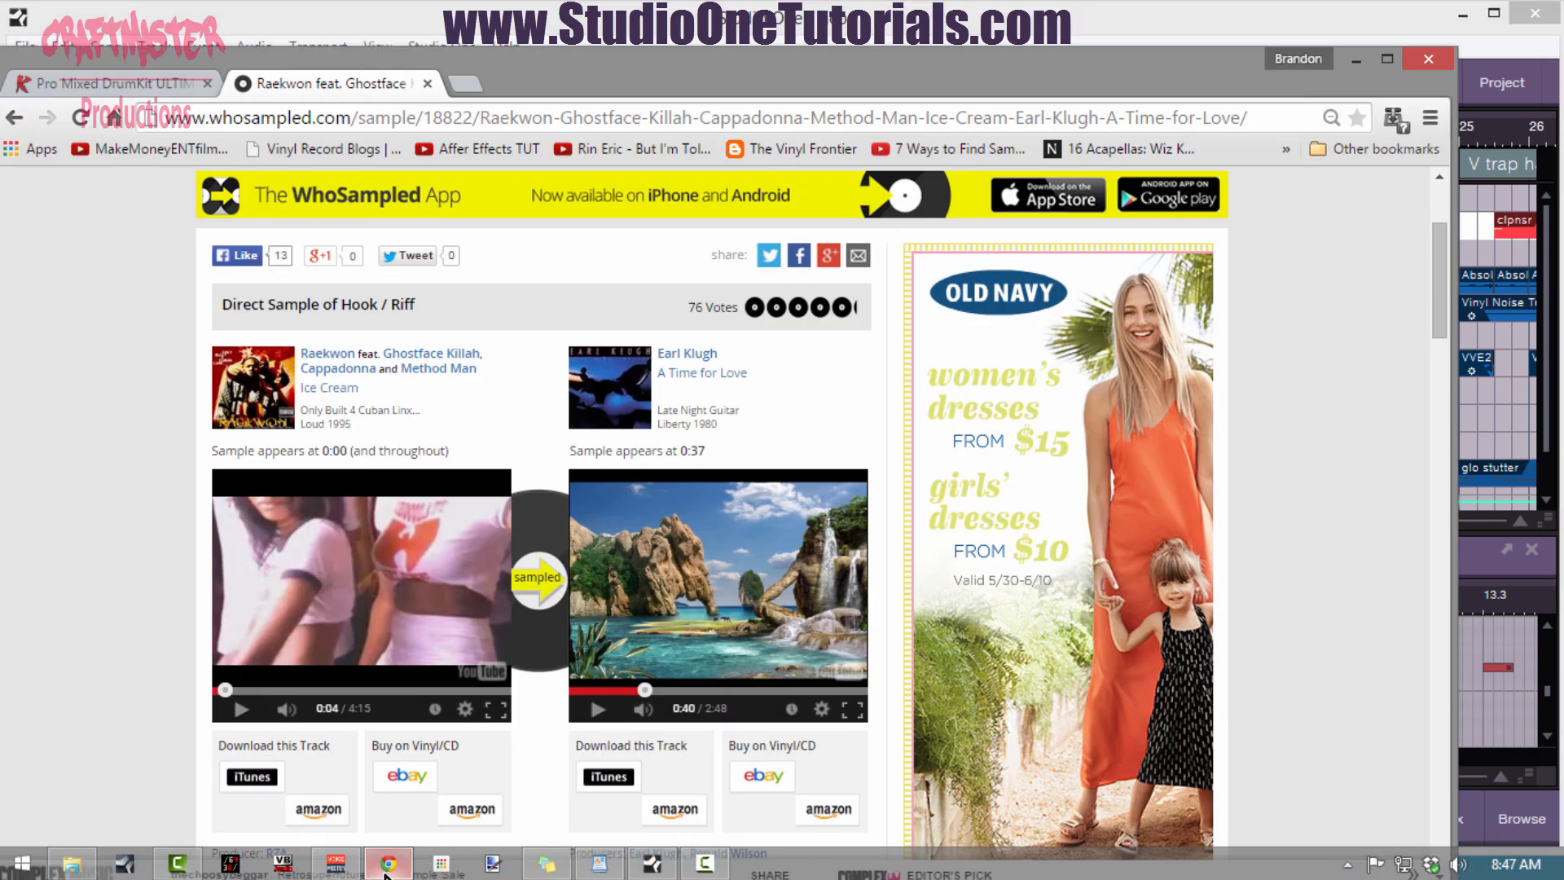
{"action": "left_click", "coordinate": [114, 83]}
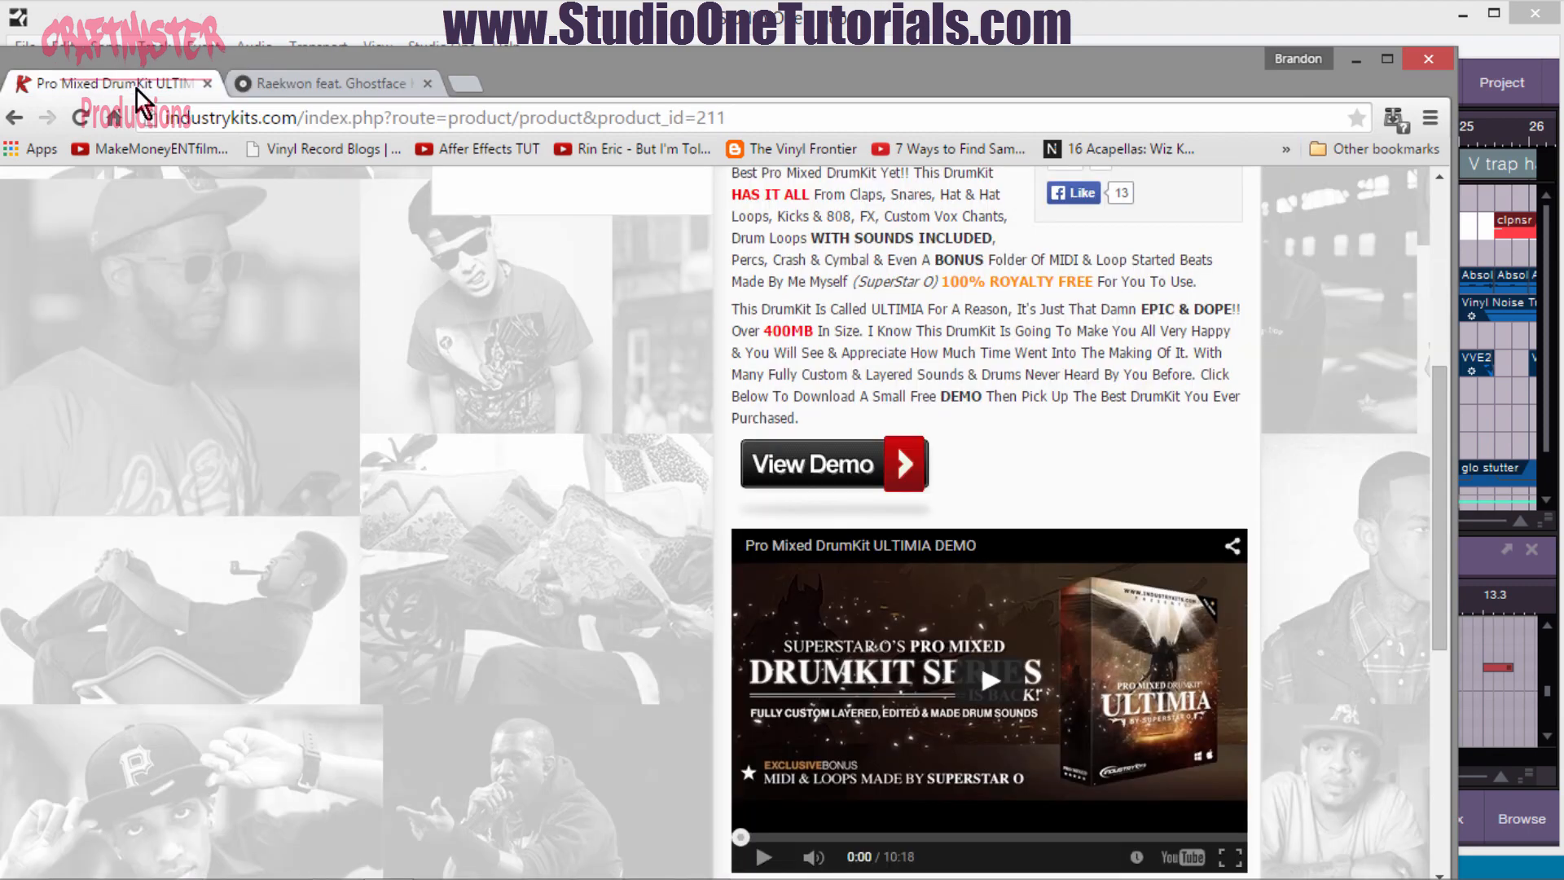
{"action": "scroll", "coordinate": [666, 614], "scroll_direction": "up", "scroll_amount": 5}
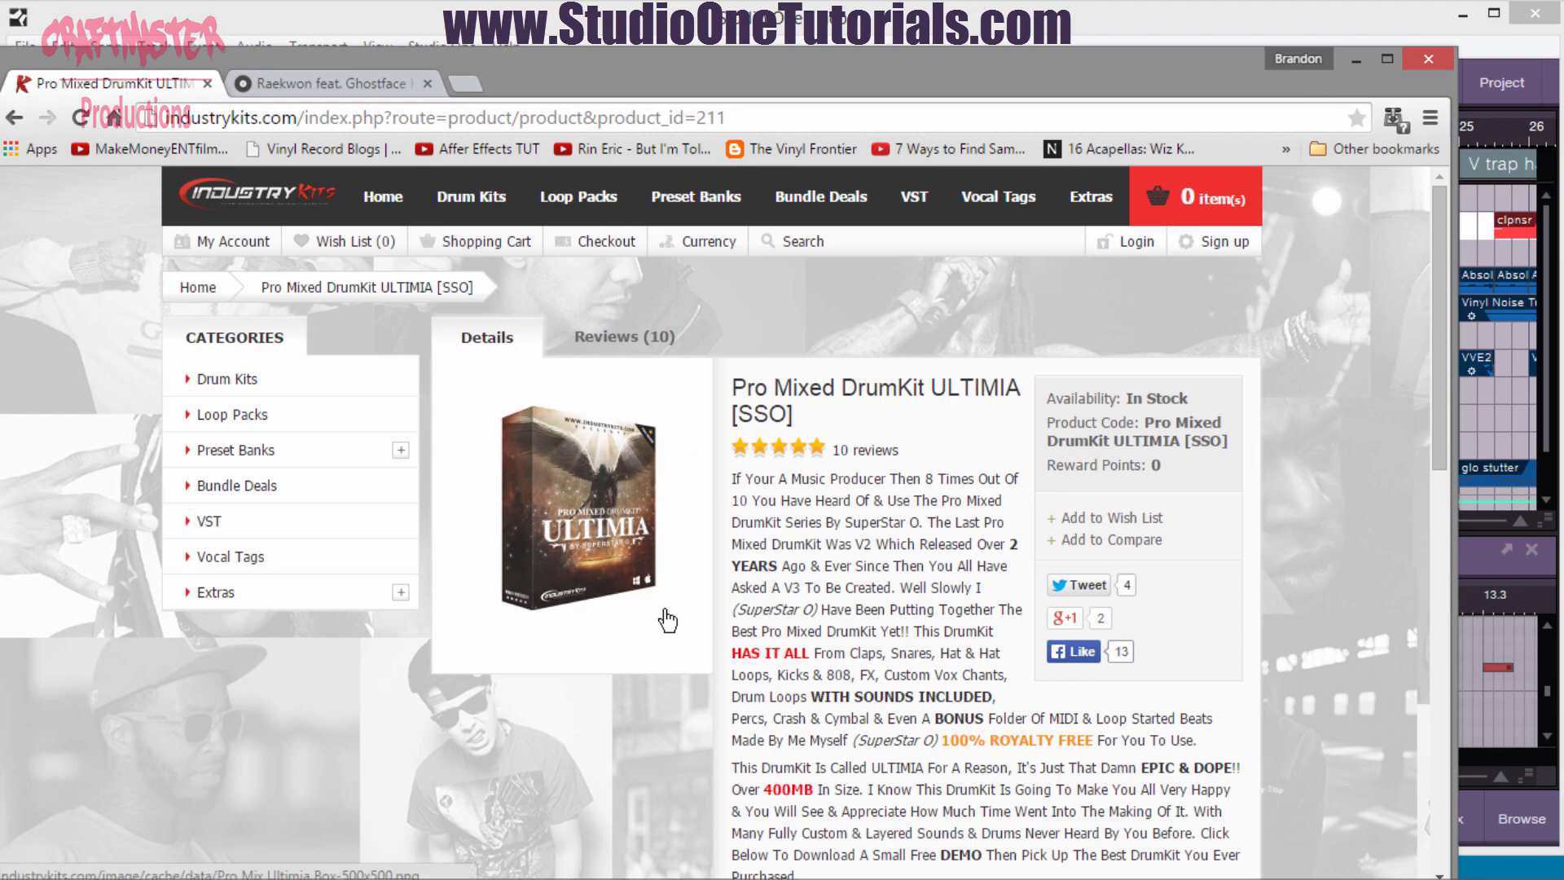
{"action": "scroll", "coordinate": [666, 612], "scroll_direction": "down", "scroll_amount": 11}
{"action": "scroll", "coordinate": [667, 612], "scroll_direction": "up", "scroll_amount": 5}
{"action": "scroll", "coordinate": [667, 612], "scroll_direction": "up", "scroll_amount": 7}
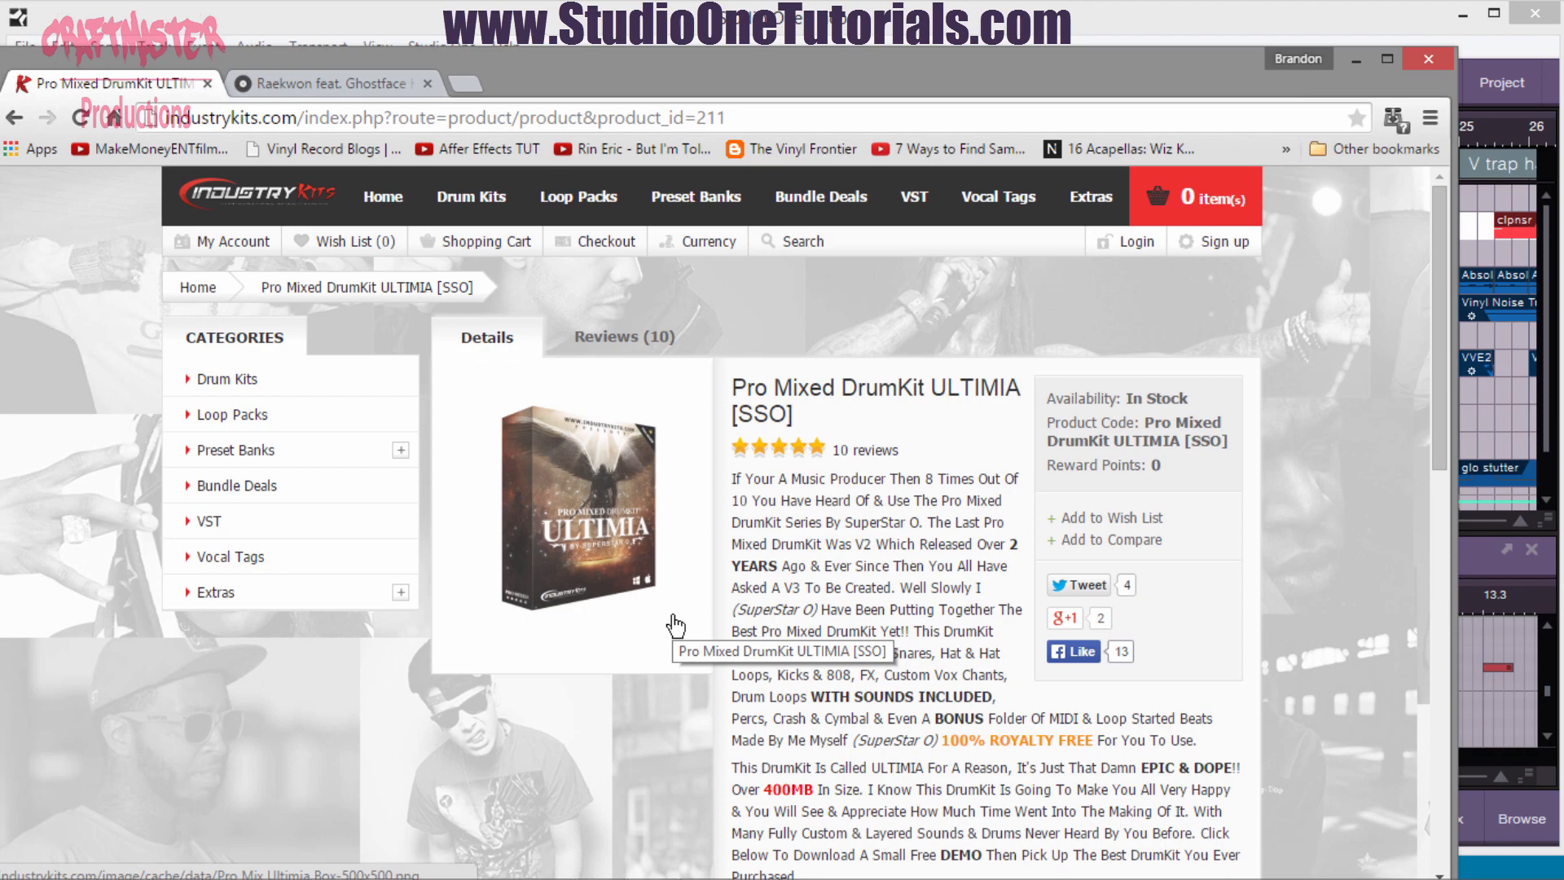
{"action": "scroll", "coordinate": [807, 522], "scroll_direction": "down", "scroll_amount": 10}
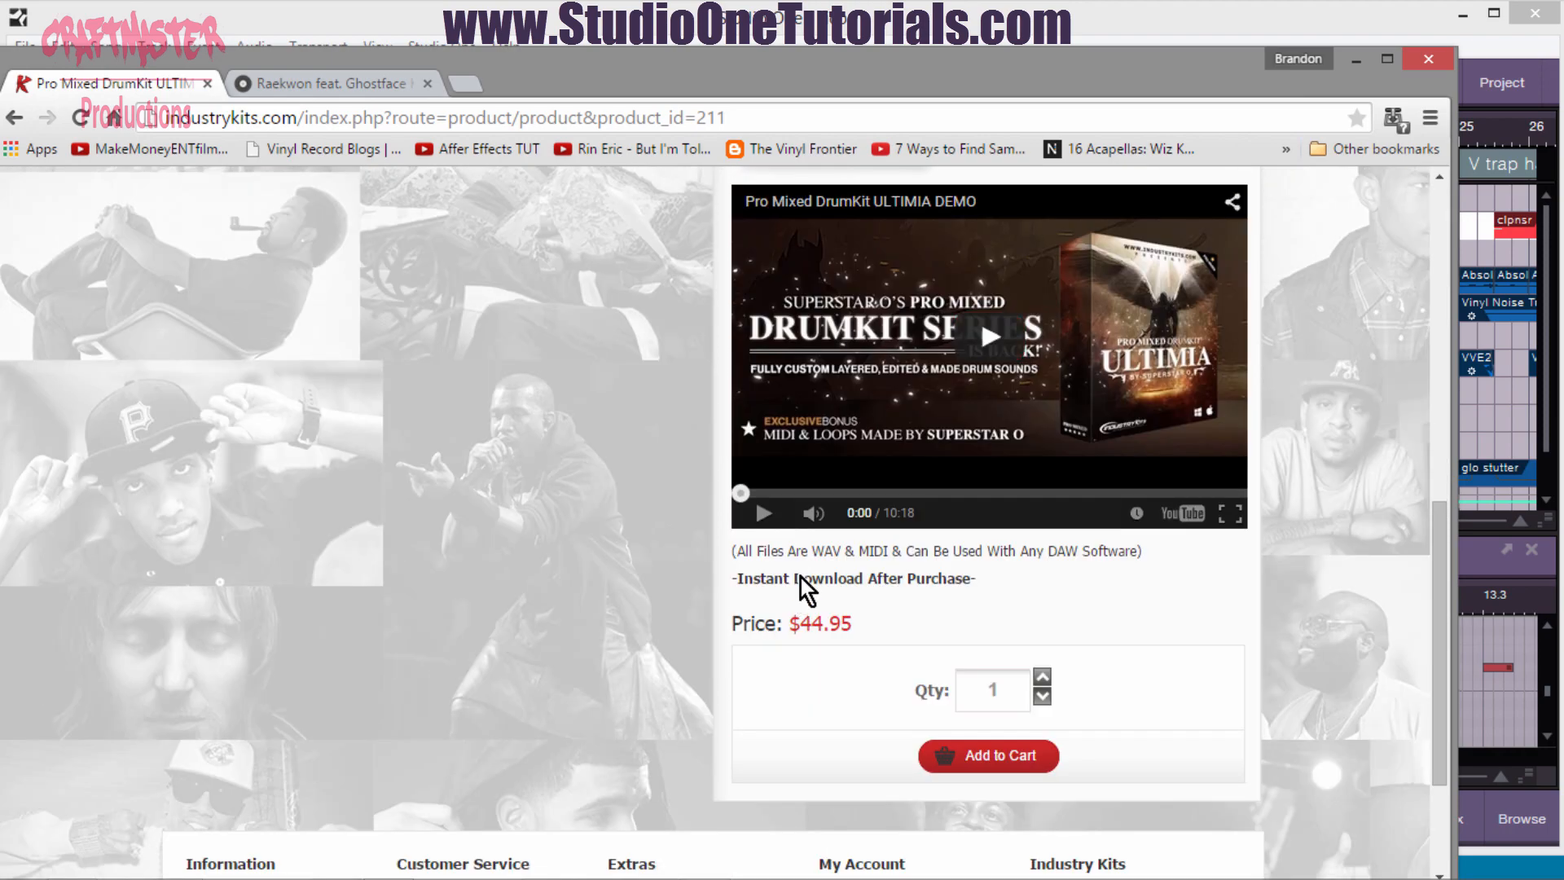
{"action": "scroll", "coordinate": [800, 574], "scroll_direction": "up", "scroll_amount": 6}
{"action": "scroll", "coordinate": [799, 570], "scroll_direction": "down", "scroll_amount": 7}
{"action": "scroll", "coordinate": [798, 570], "scroll_direction": "up", "scroll_amount": 8}
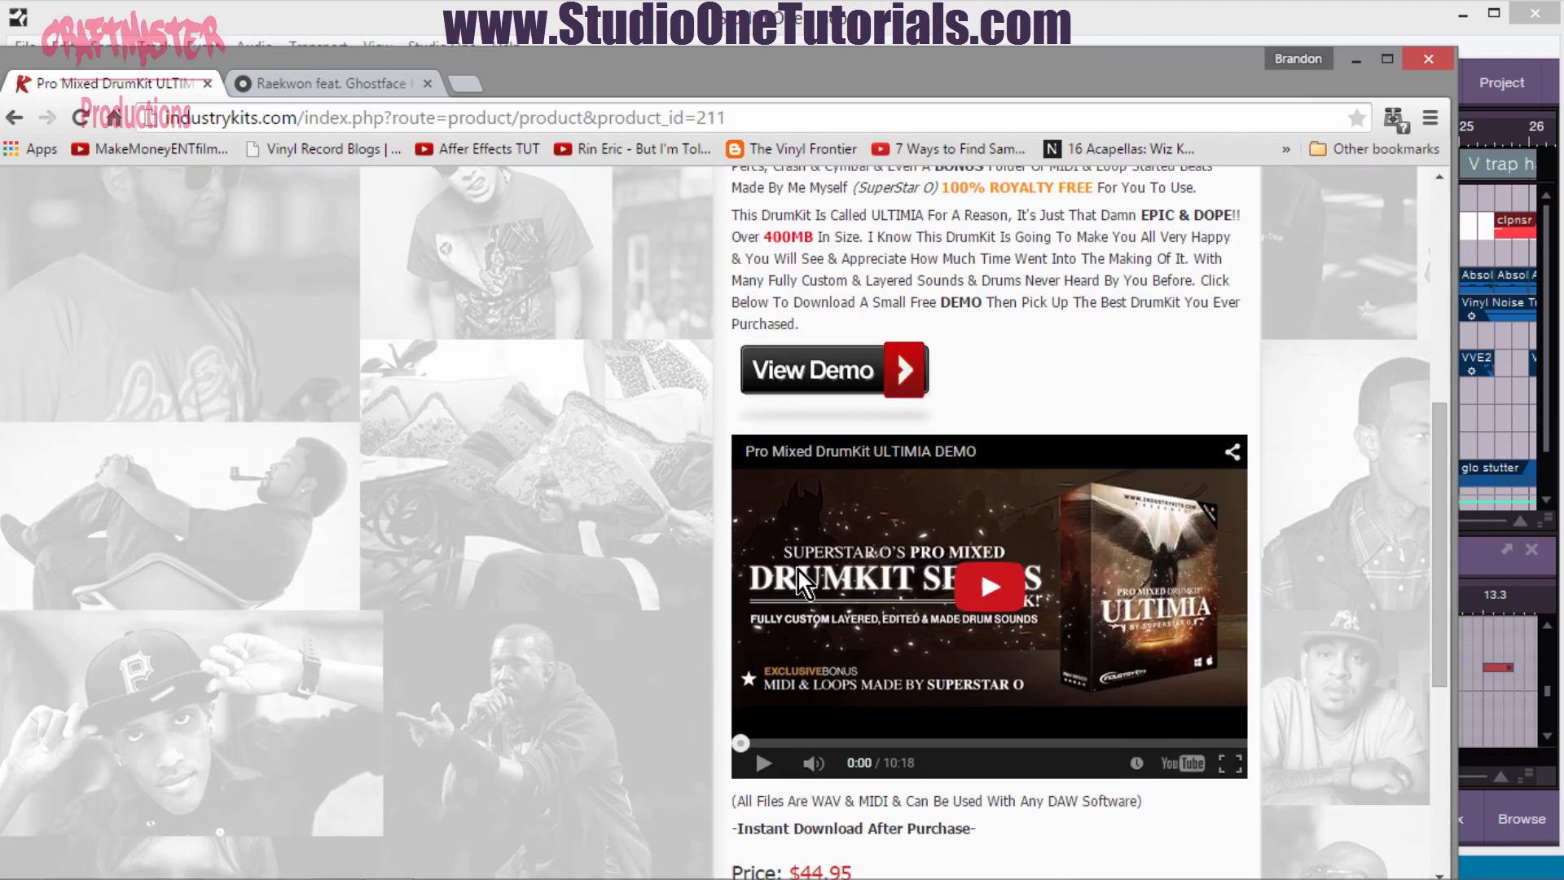
{"action": "scroll", "coordinate": [675, 601], "scroll_direction": "down", "scroll_amount": 5}
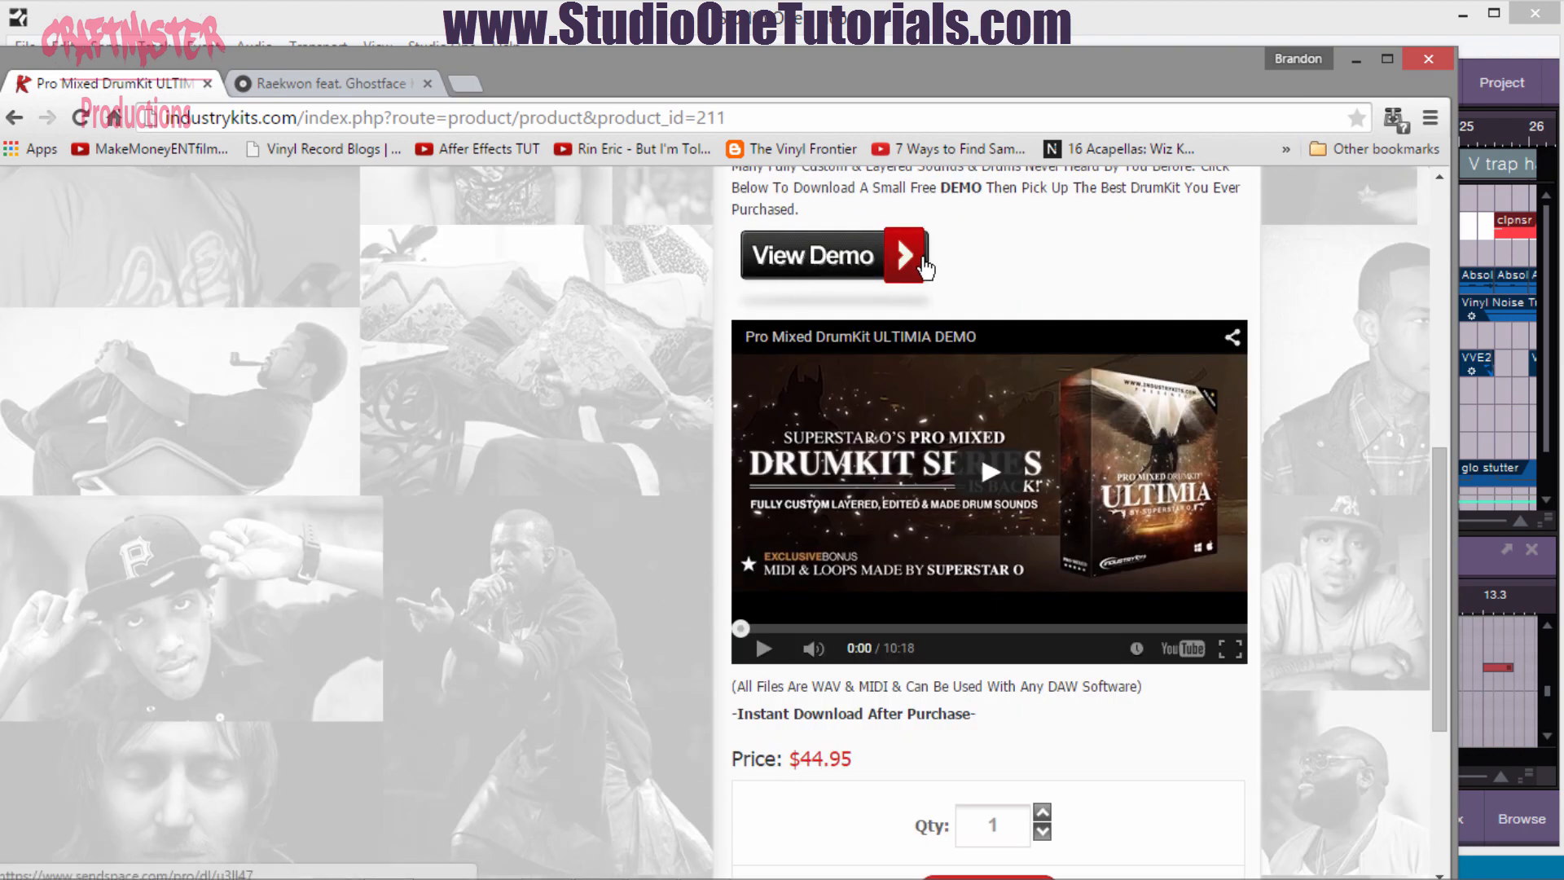
{"action": "left_click", "coordinate": [1358, 62]}
- Open the clpnsr track's Impact instrument and audition the BirthDay Drop Kick MIXED [SSO] pad several times
{"action": "left_click", "coordinate": [275, 226]}
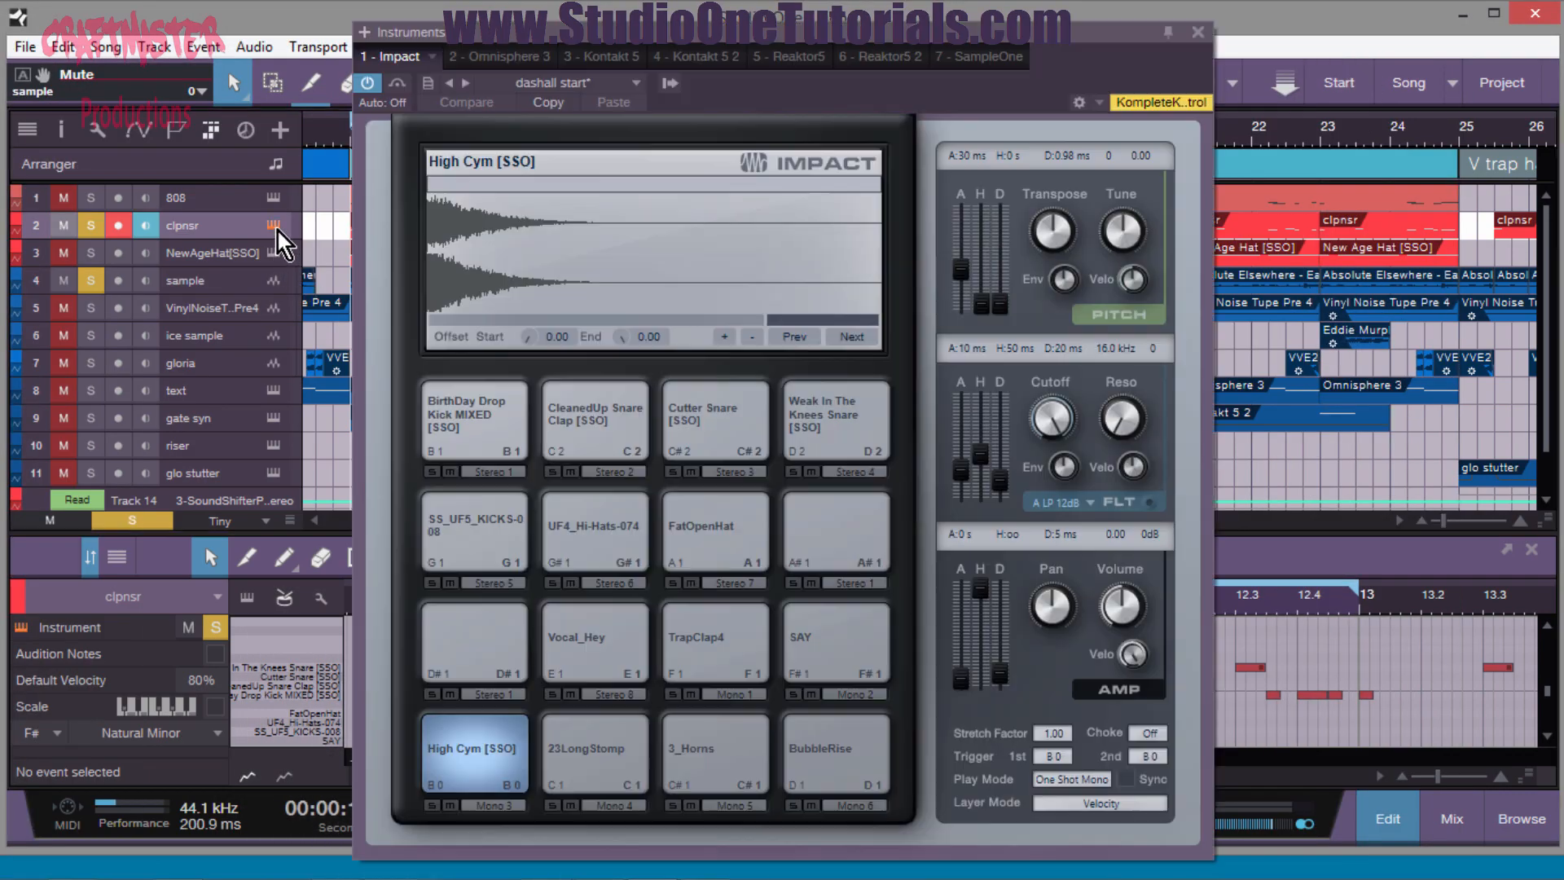
{"action": "left_click", "coordinate": [470, 423]}
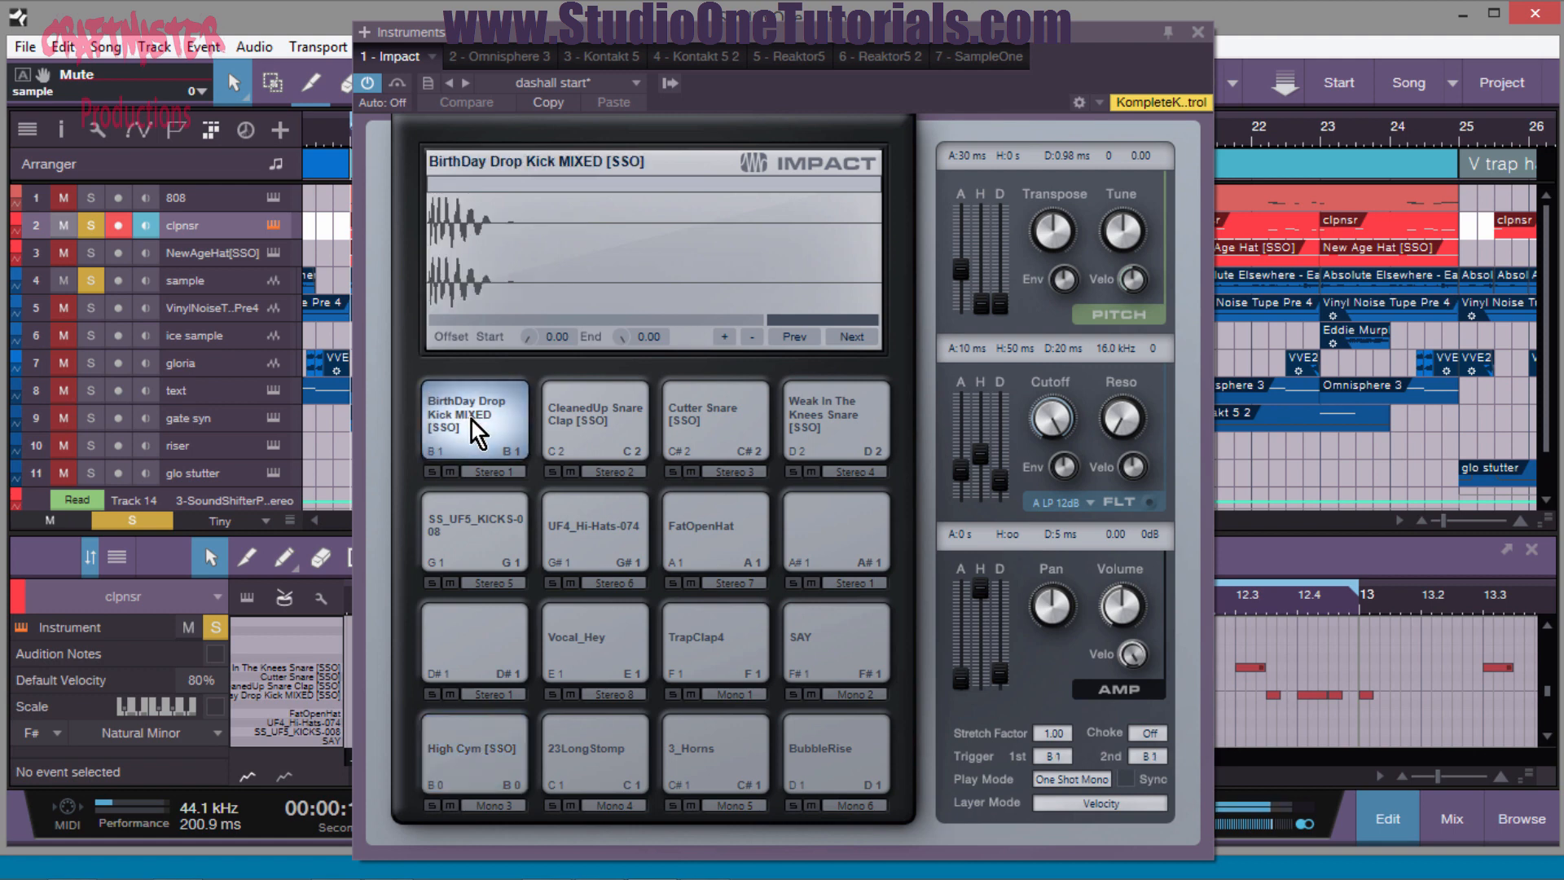
{"action": "left_click", "coordinate": [470, 419]}
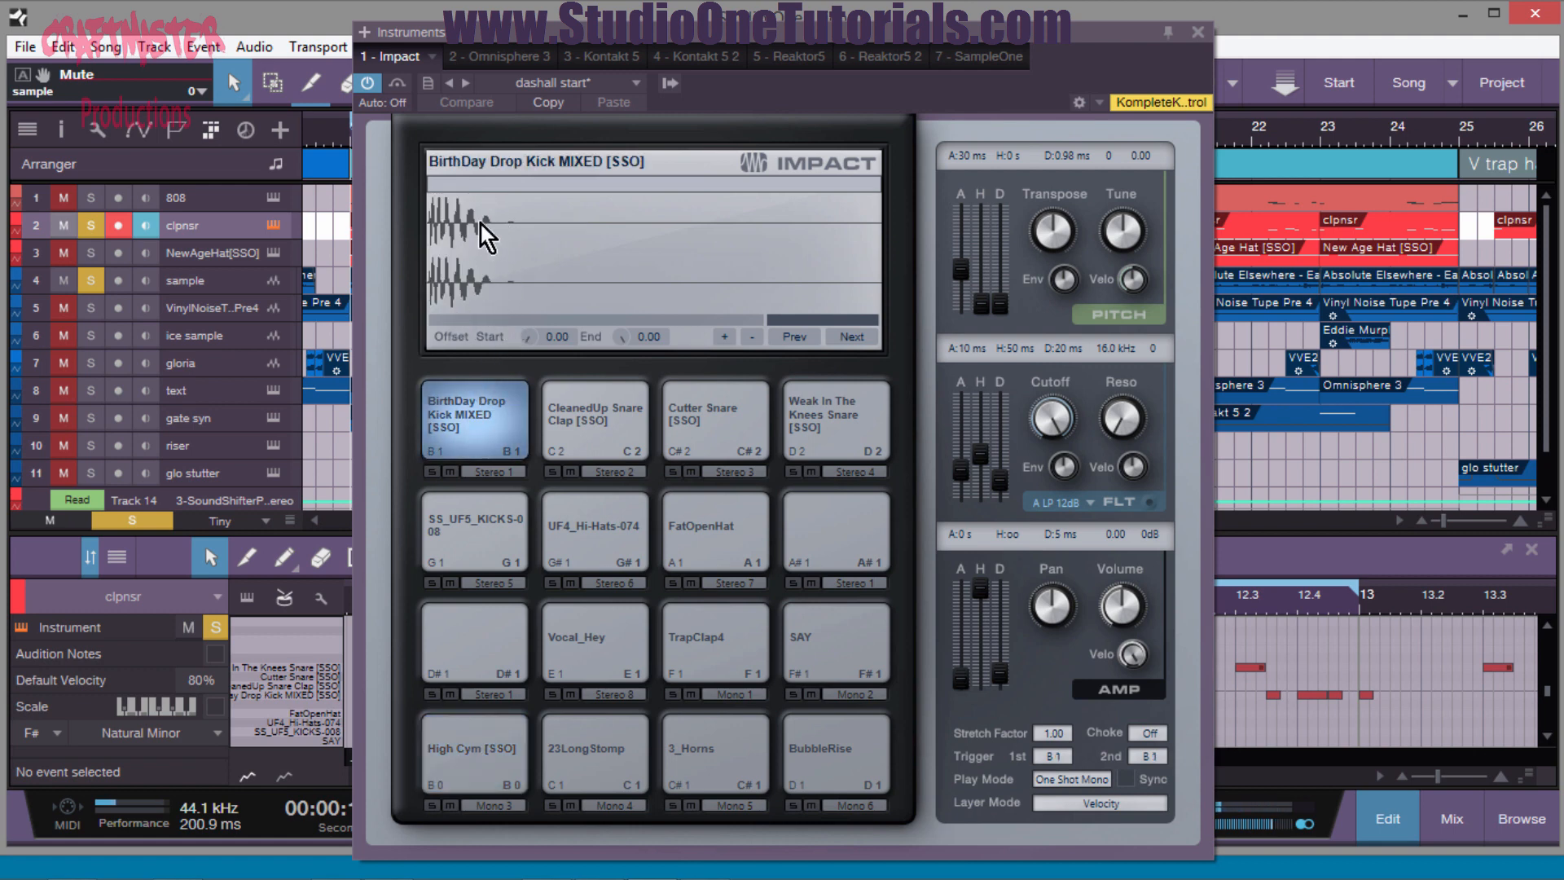
{"action": "left_click", "coordinate": [501, 426]}
{"action": "left_click", "coordinate": [502, 426]}
{"action": "left_click", "coordinate": [502, 426]}
{"action": "left_click", "coordinate": [478, 426]}
{"action": "left_click", "coordinate": [477, 426]}
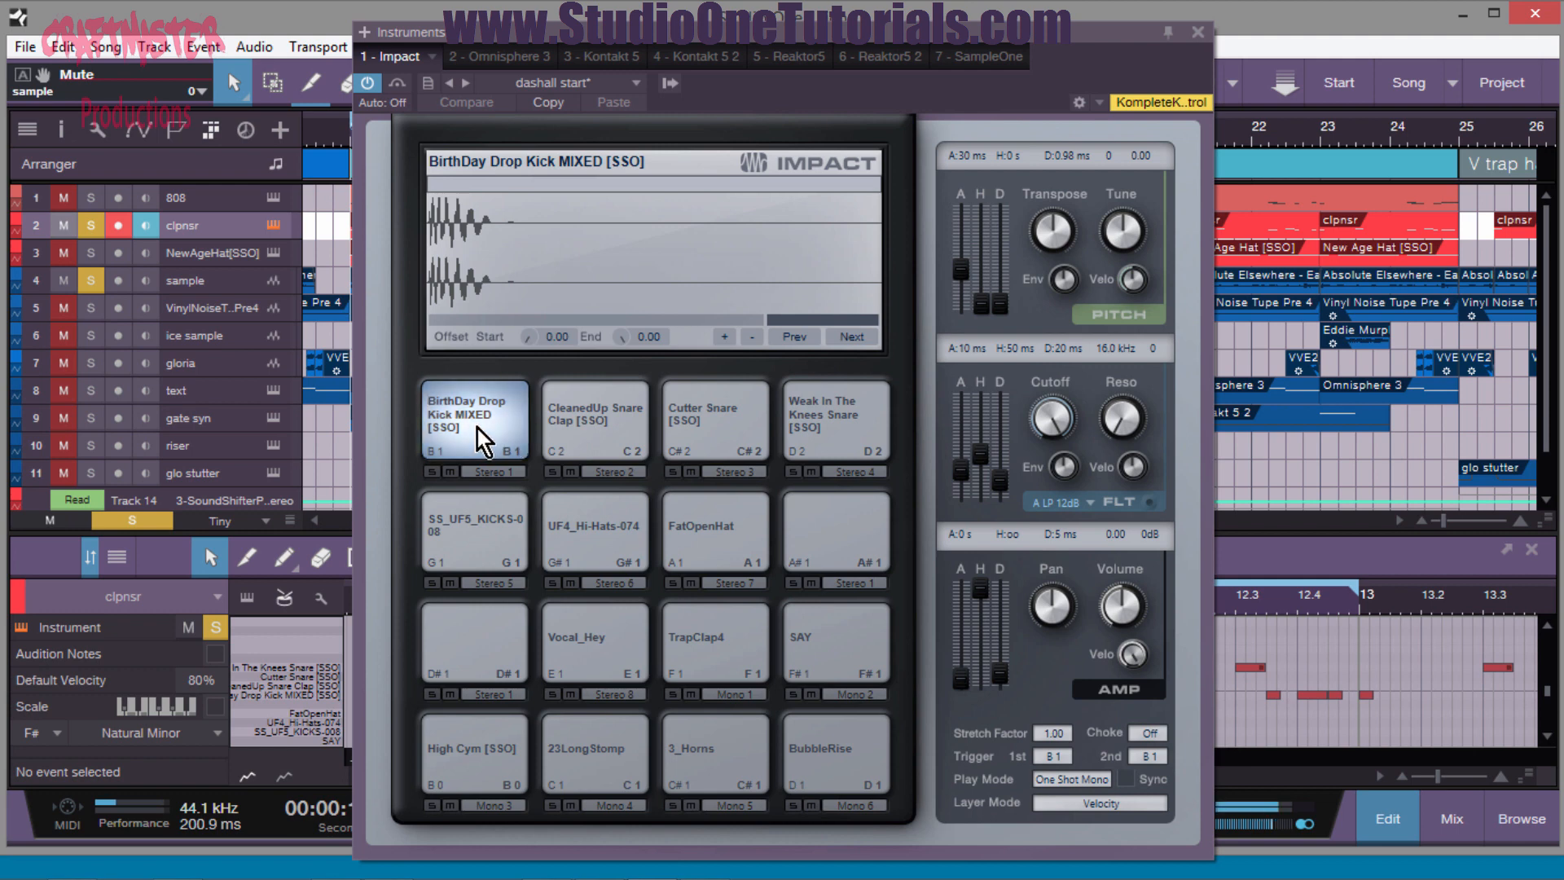
{"action": "left_click", "coordinate": [477, 426]}
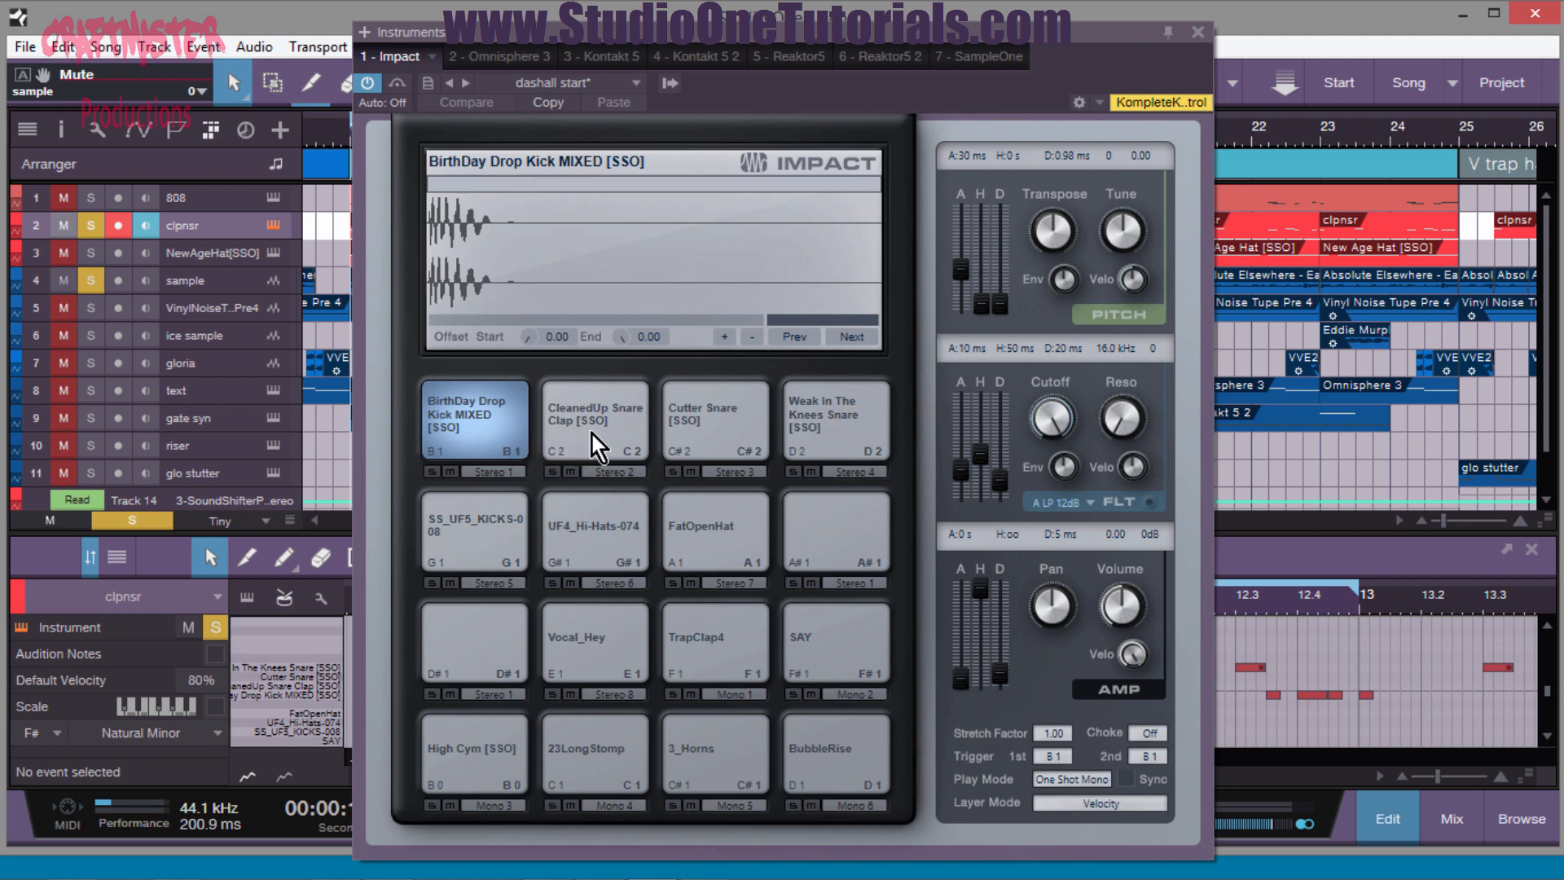
- Audition the Cutter Snare, Weak In The Knees Snare and CleanedUp Snare Clap pads, and close Impact
{"action": "left_click", "coordinate": [728, 436]}
{"action": "left_click", "coordinate": [724, 440]}
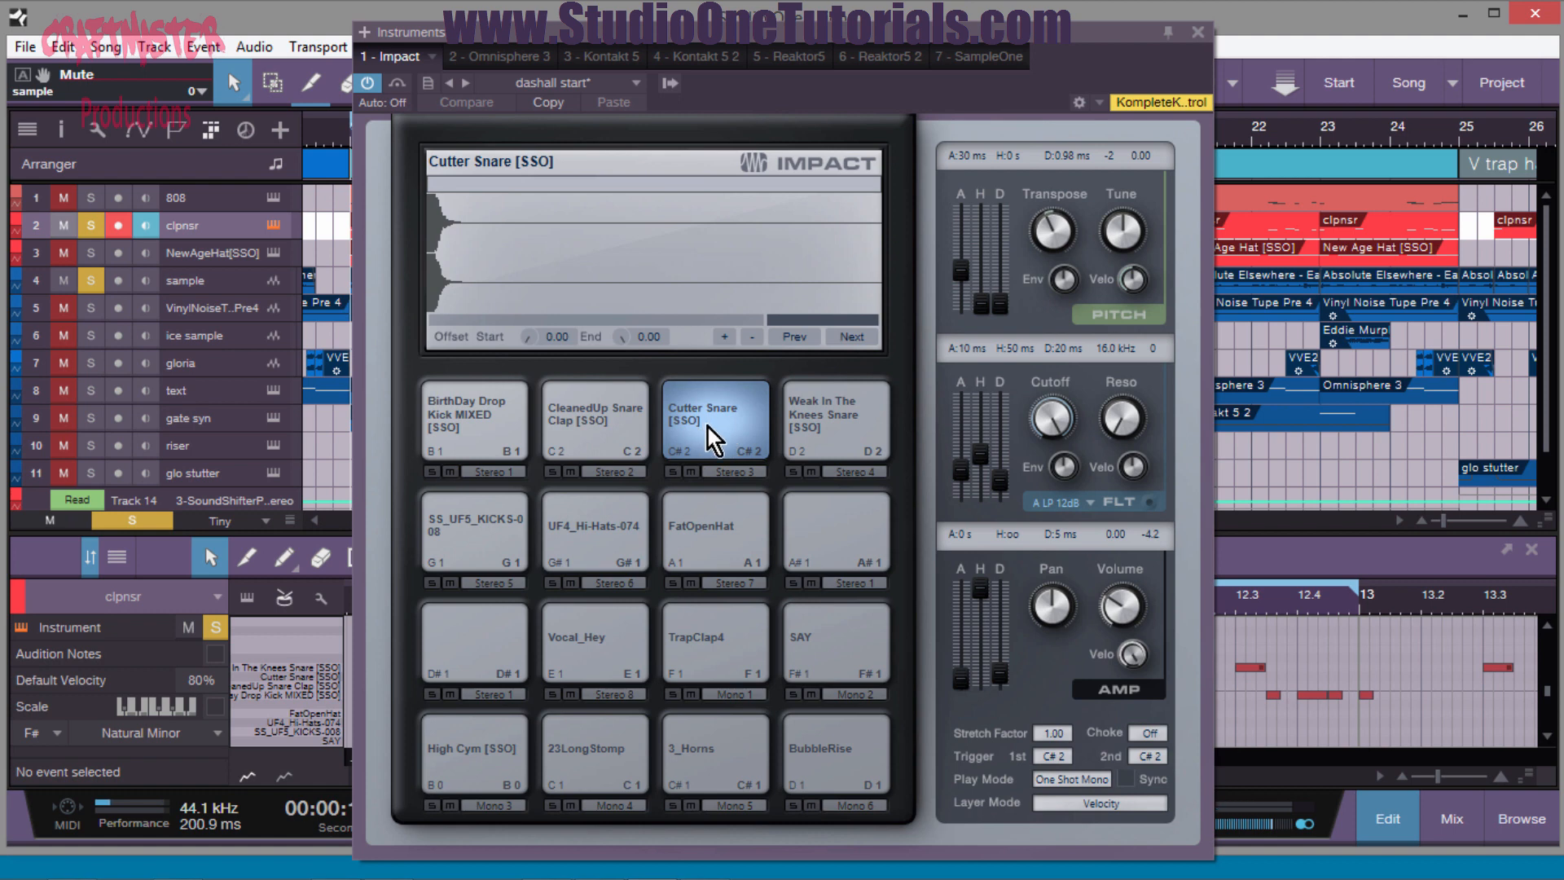
{"action": "left_click", "coordinate": [868, 423]}
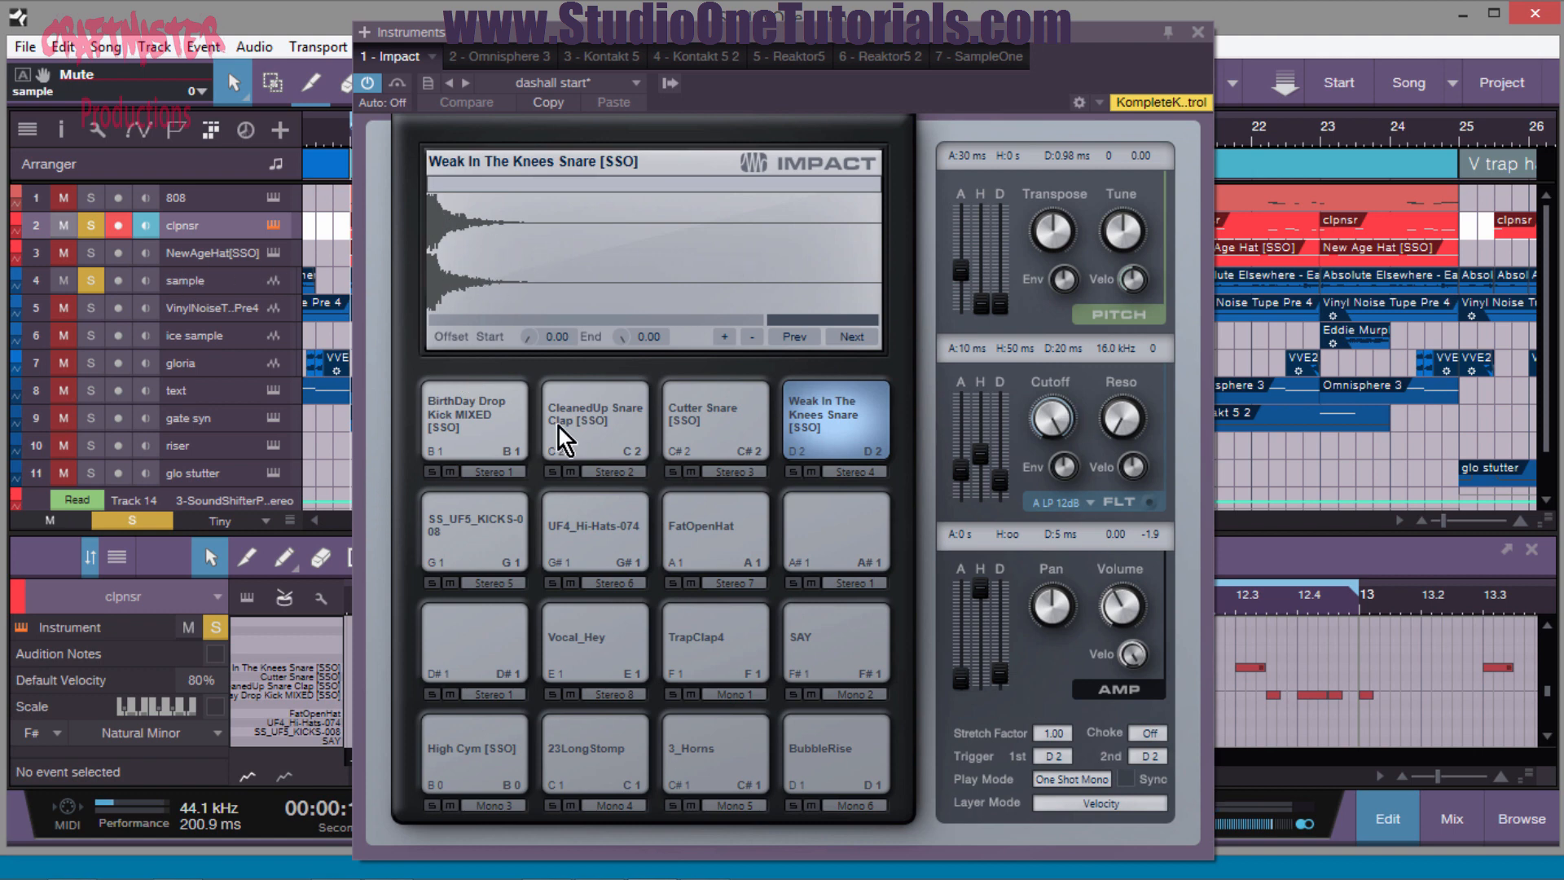
{"action": "left_click", "coordinate": [602, 431]}
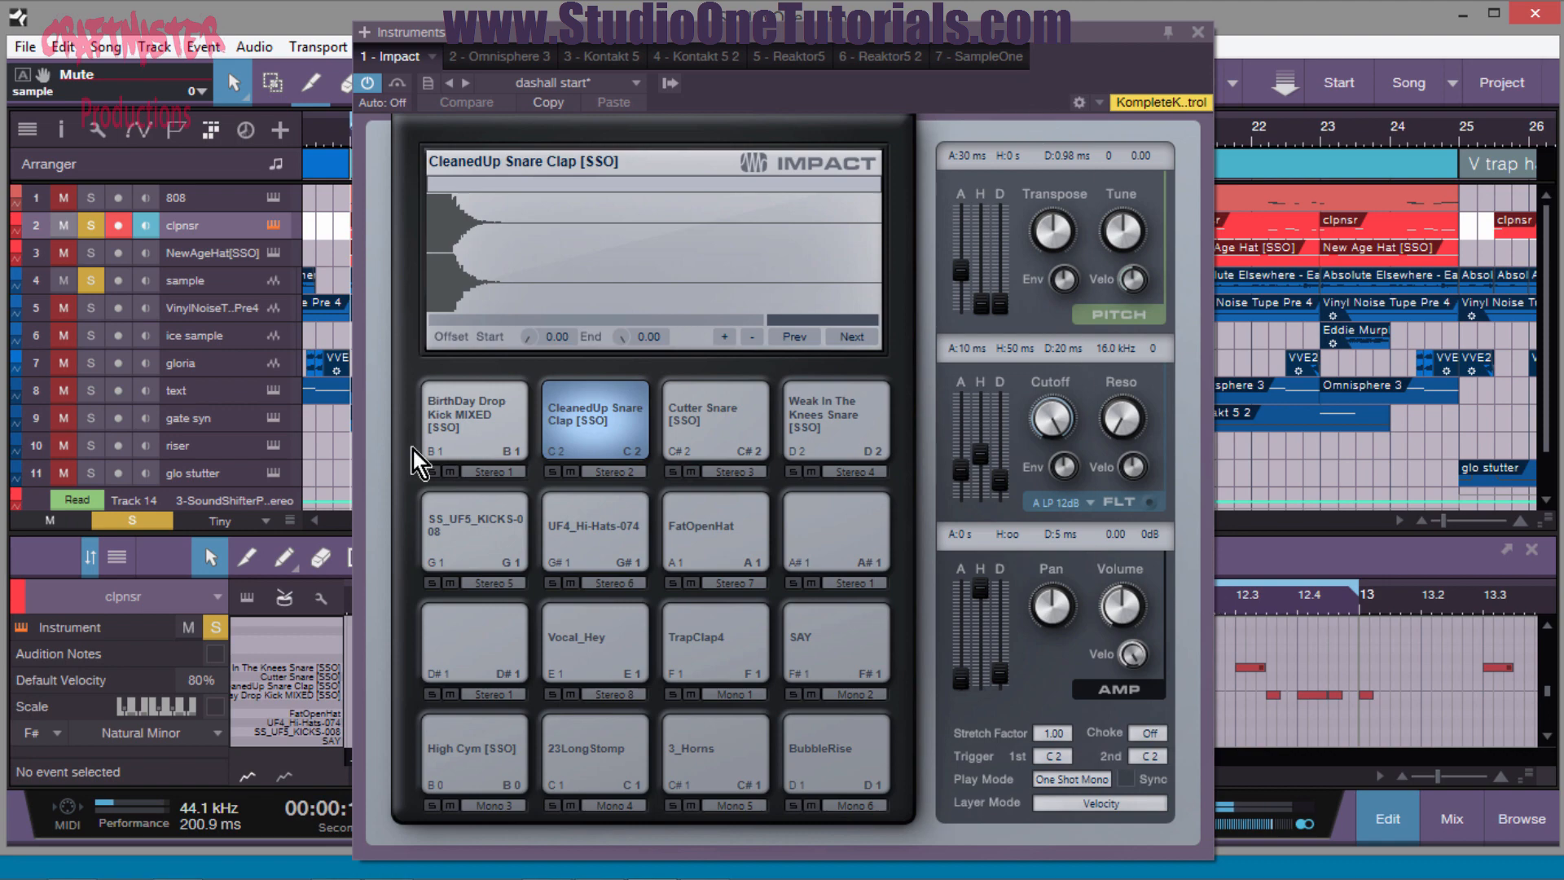
{"action": "left_click", "coordinate": [1198, 32]}
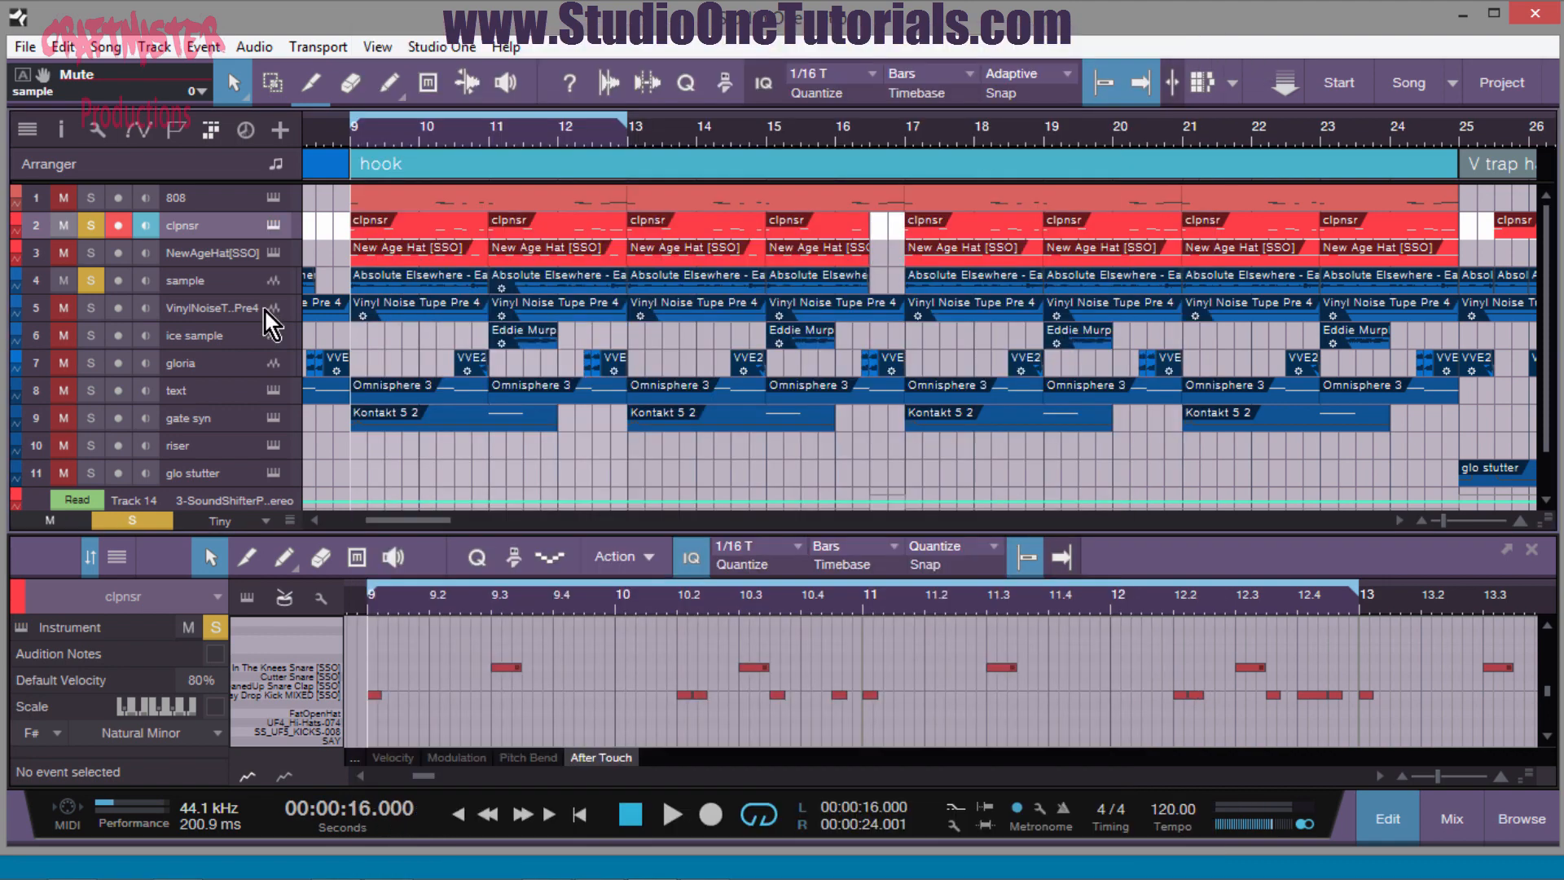
- Solo the NewAgeHat[SSO] track along with the others and audition its hat sound on C3
{"action": "left_click", "coordinate": [213, 254]}
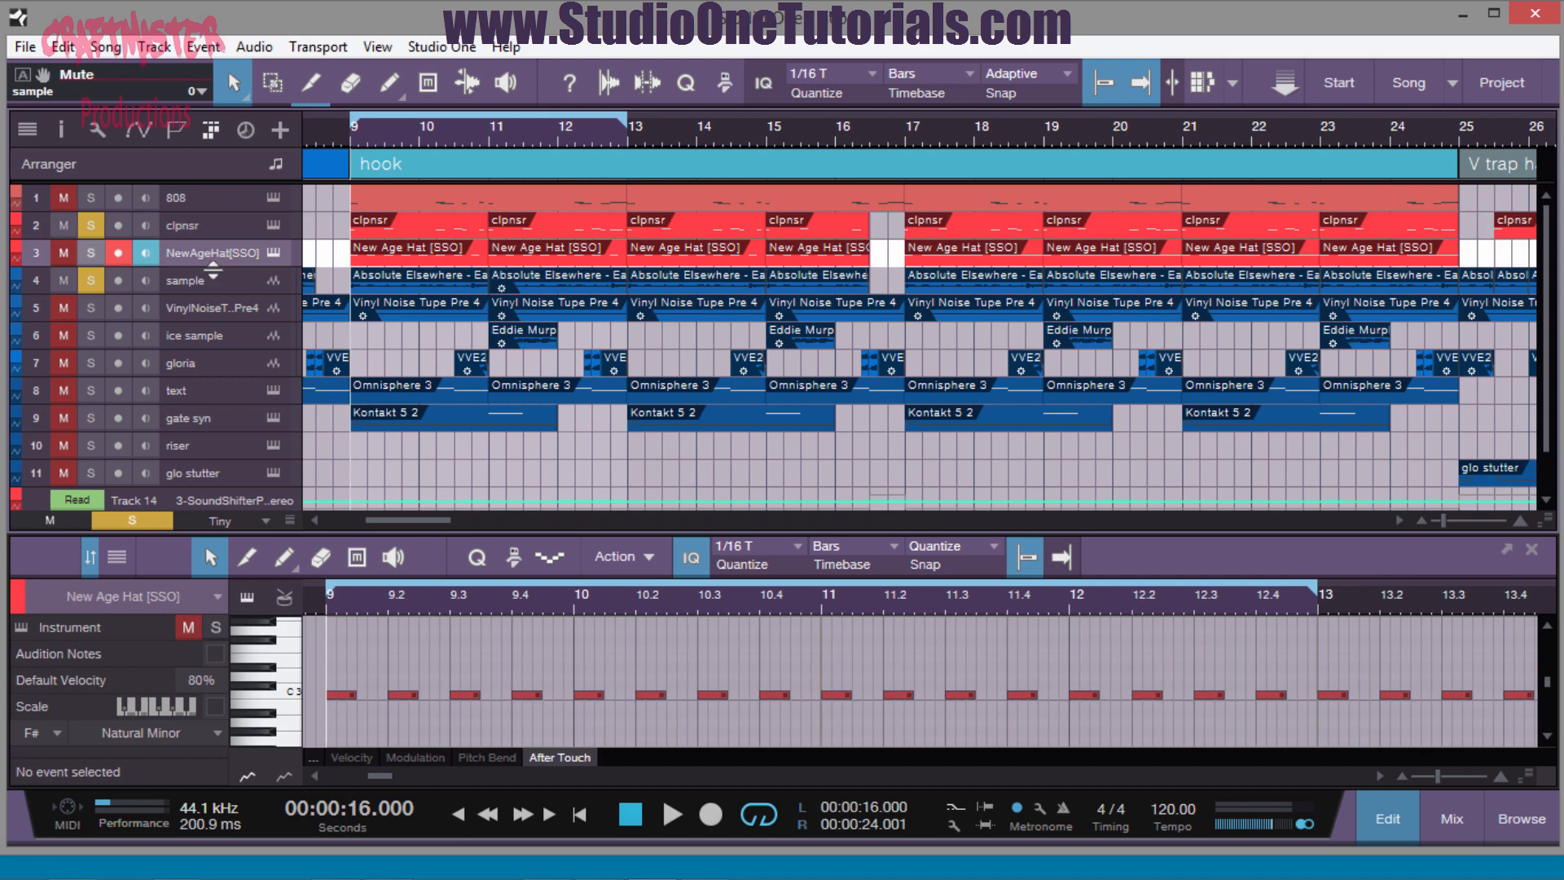
{"action": "left_click", "coordinate": [295, 696]}
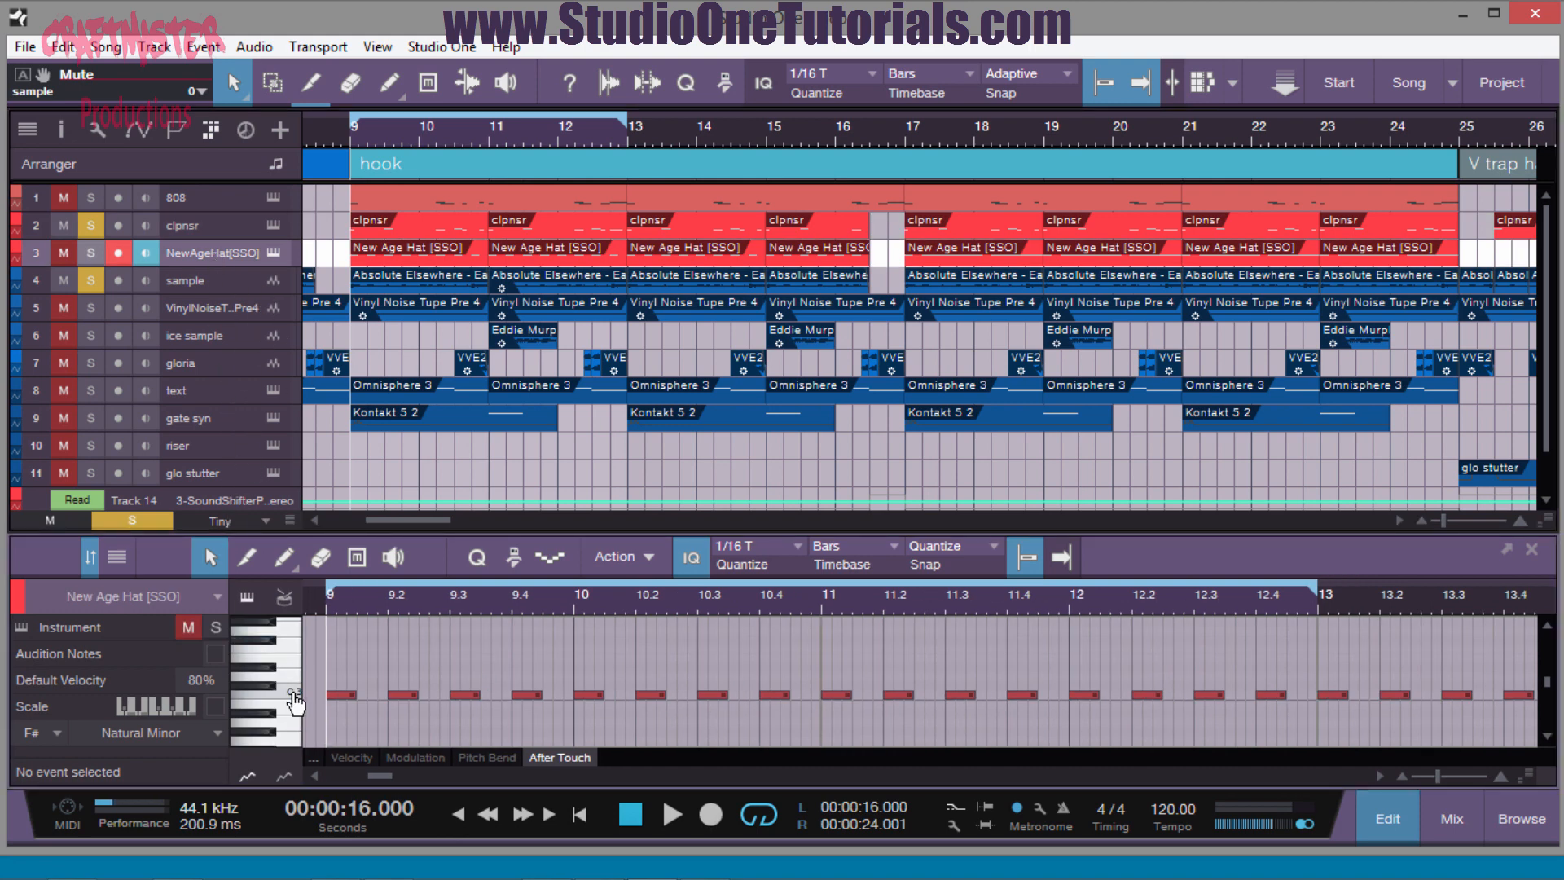
{"action": "left_click", "coordinate": [96, 254]}
{"action": "left_click", "coordinate": [295, 696]}
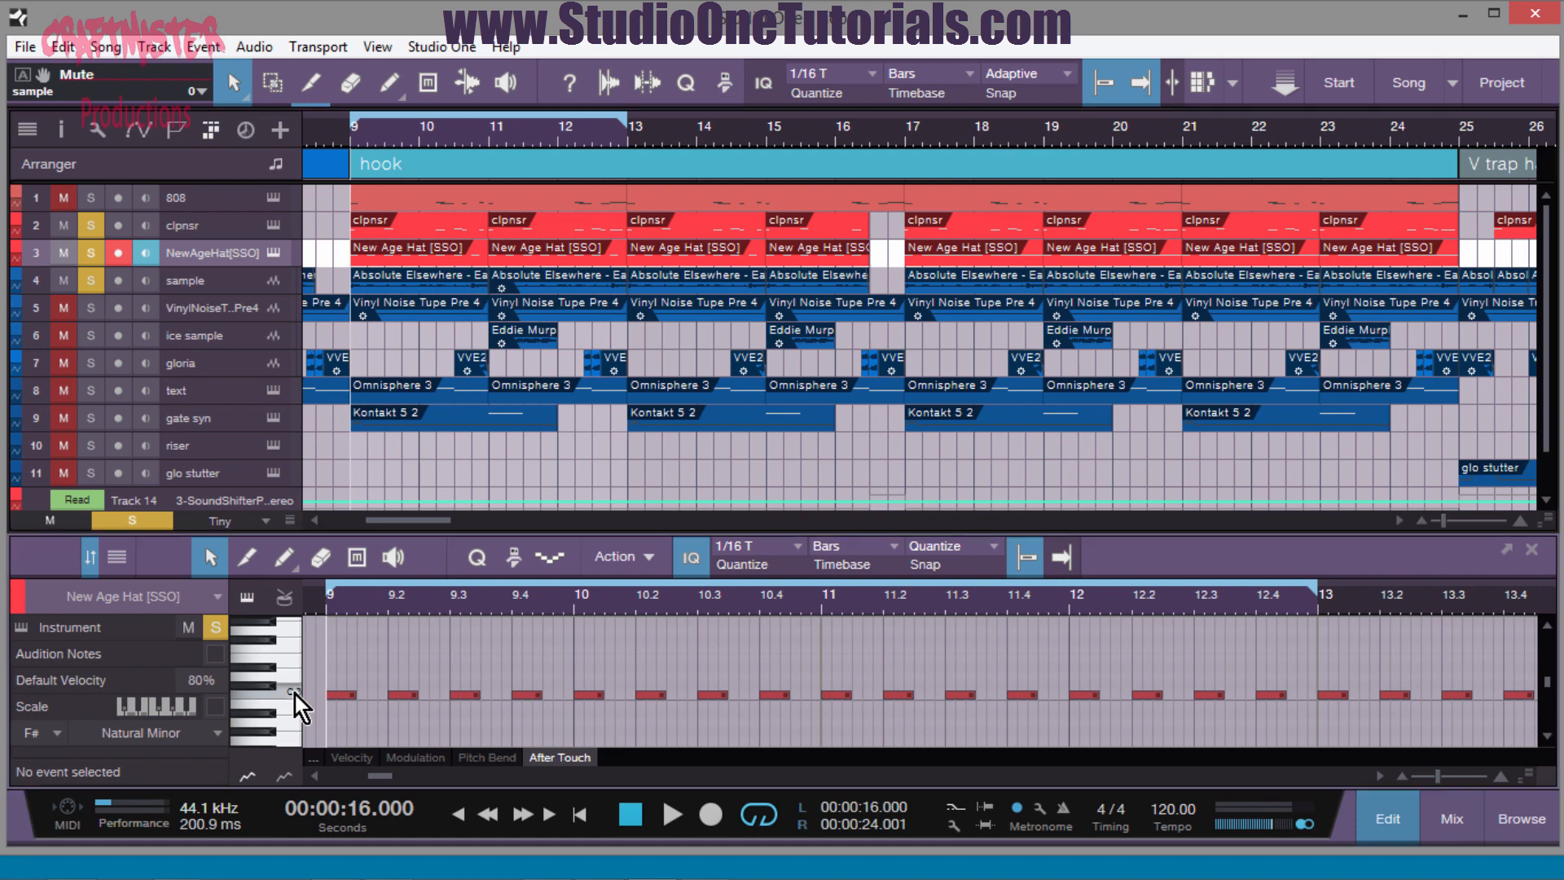
{"action": "left_click", "coordinate": [295, 696]}
{"action": "left_click", "coordinate": [293, 695]}
- Show the hook's clpnsr pattern in an enlarged note editor and play the soloed loop from bar 9
{"action": "left_click", "coordinate": [474, 225]}
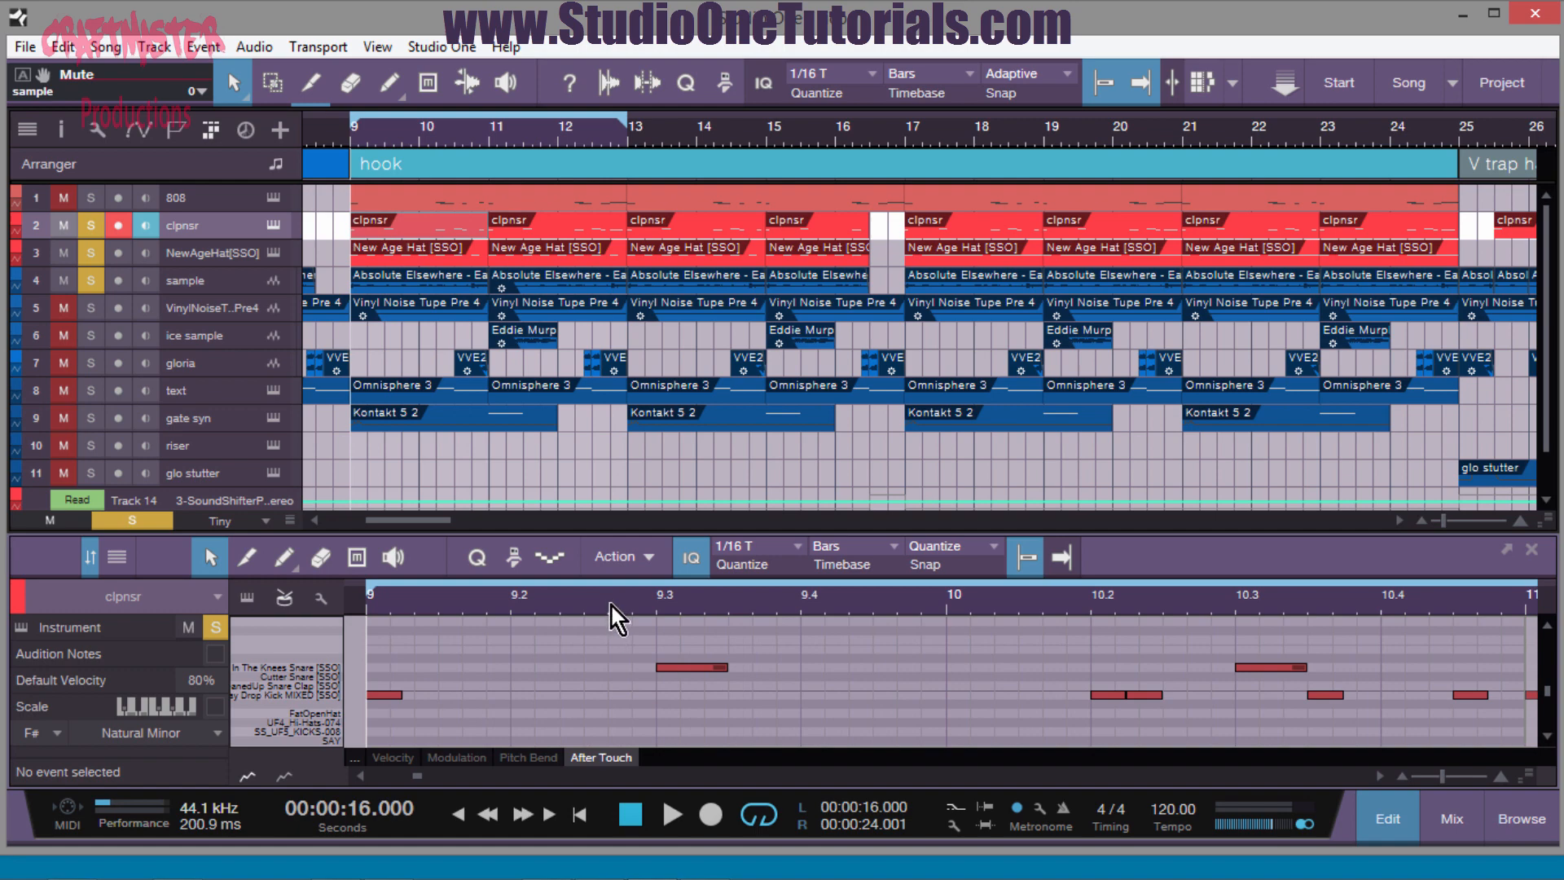
{"action": "left_click_drag", "start_coordinate": [609, 603], "coordinate": [680, 200]}
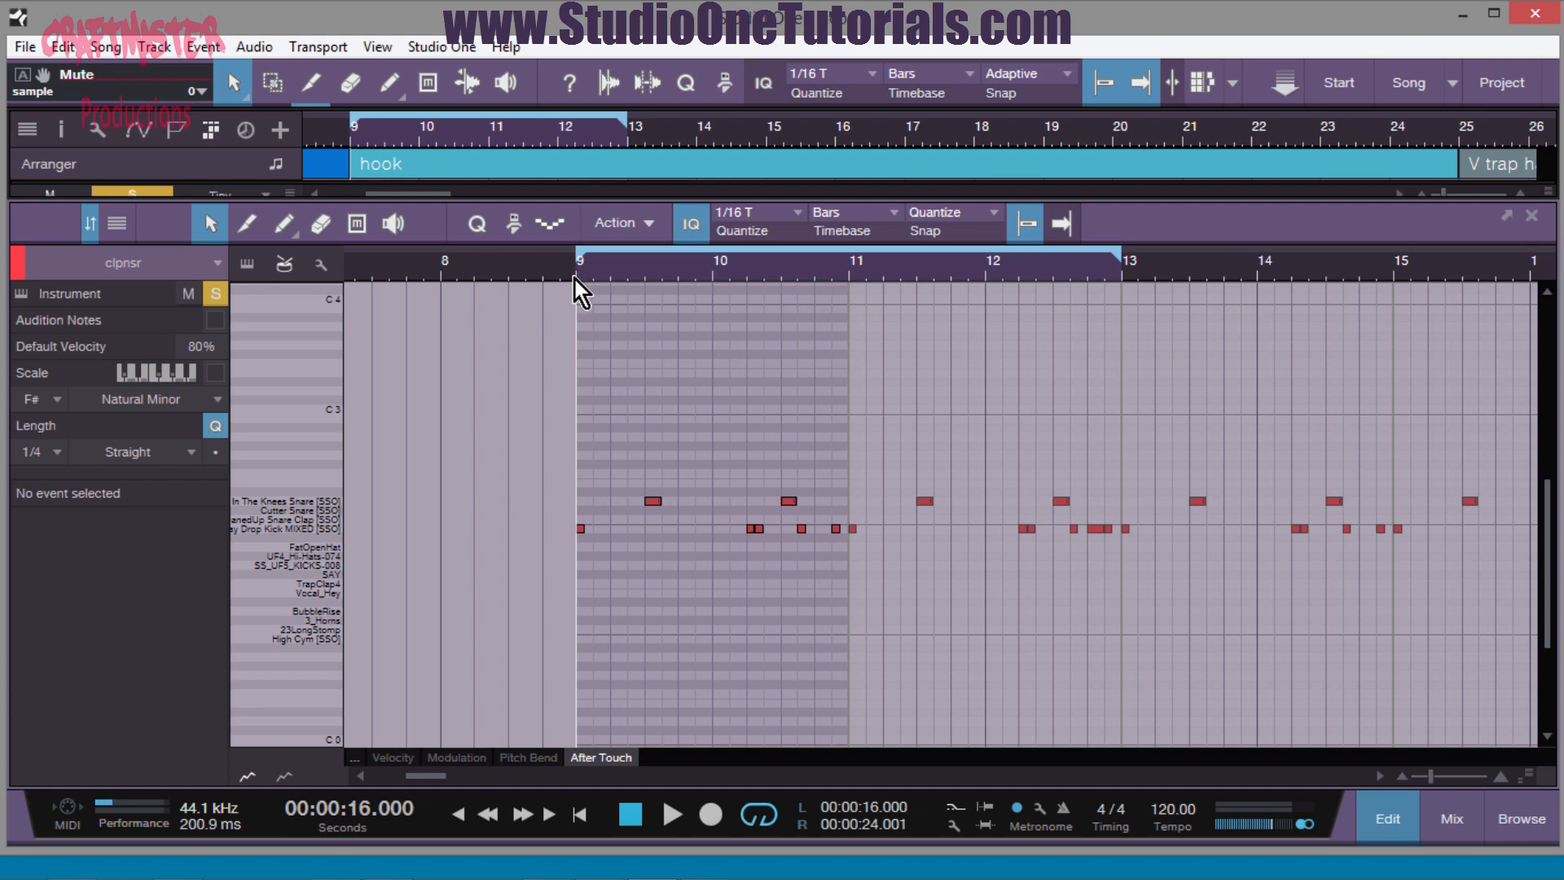
{"action": "key", "text": "space"}
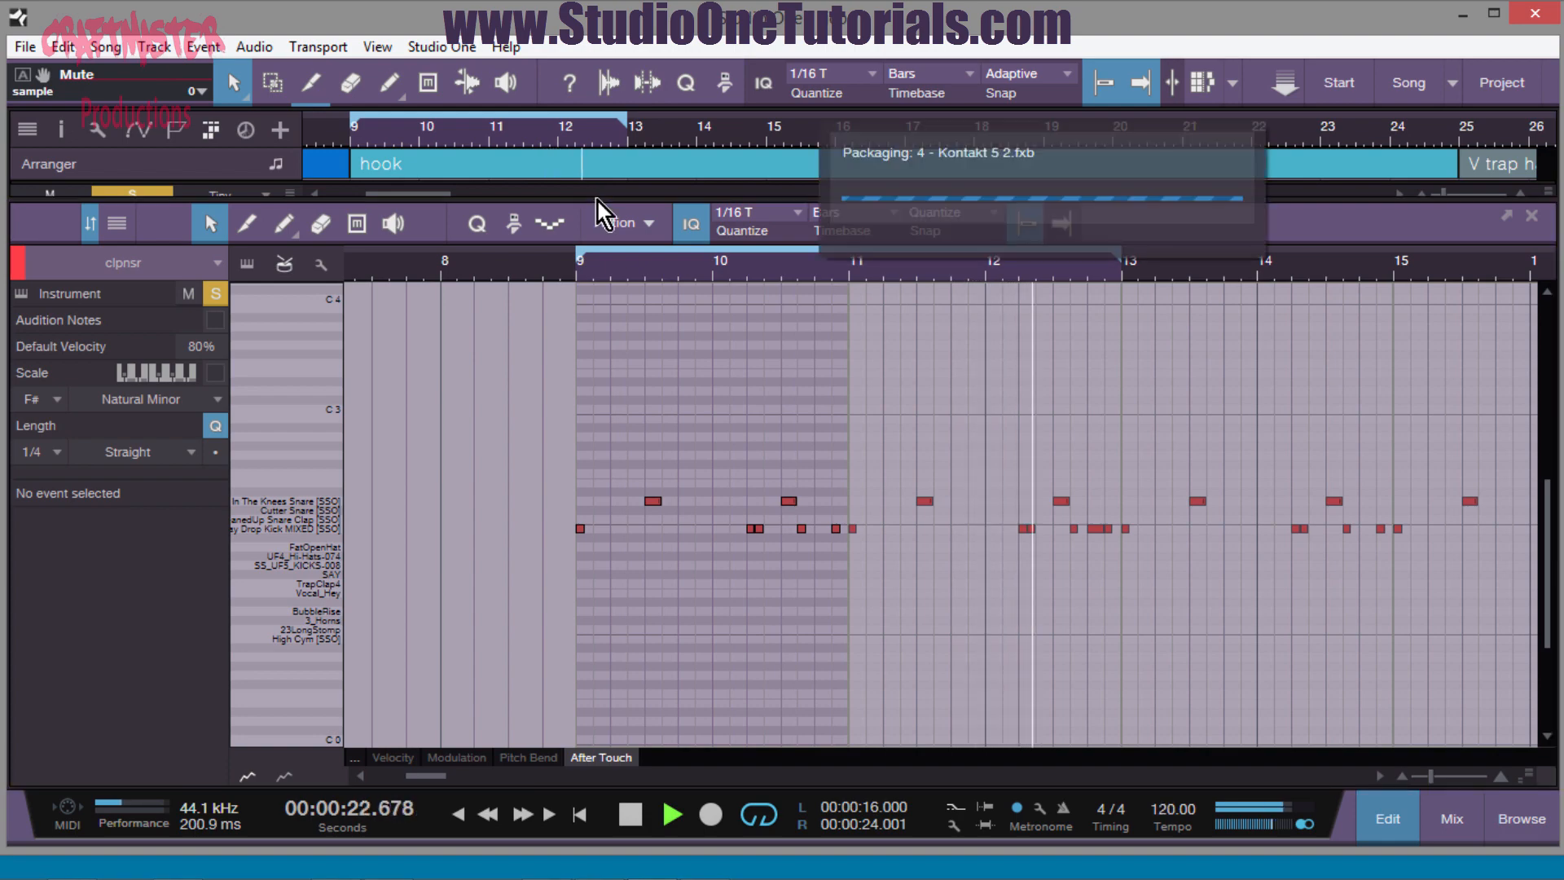
{"action": "key", "text": "space"}
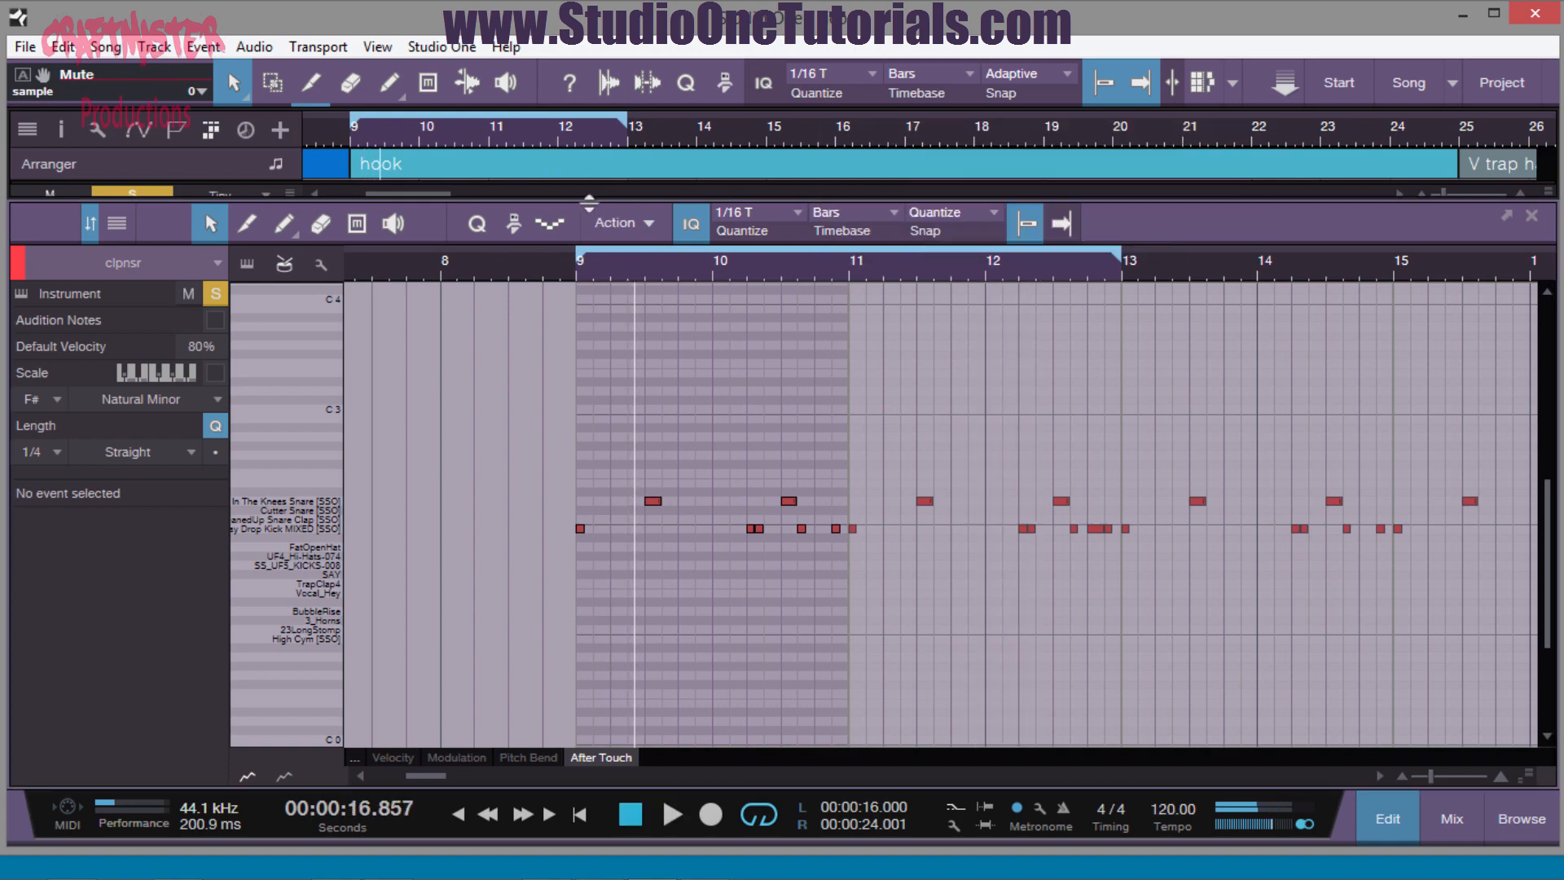
- Reduce the note editor's height and show the New Age Hat [SSO] pattern from bar 9 to bar 13
{"action": "left_click_drag", "start_coordinate": [588, 203], "coordinate": [588, 526]}
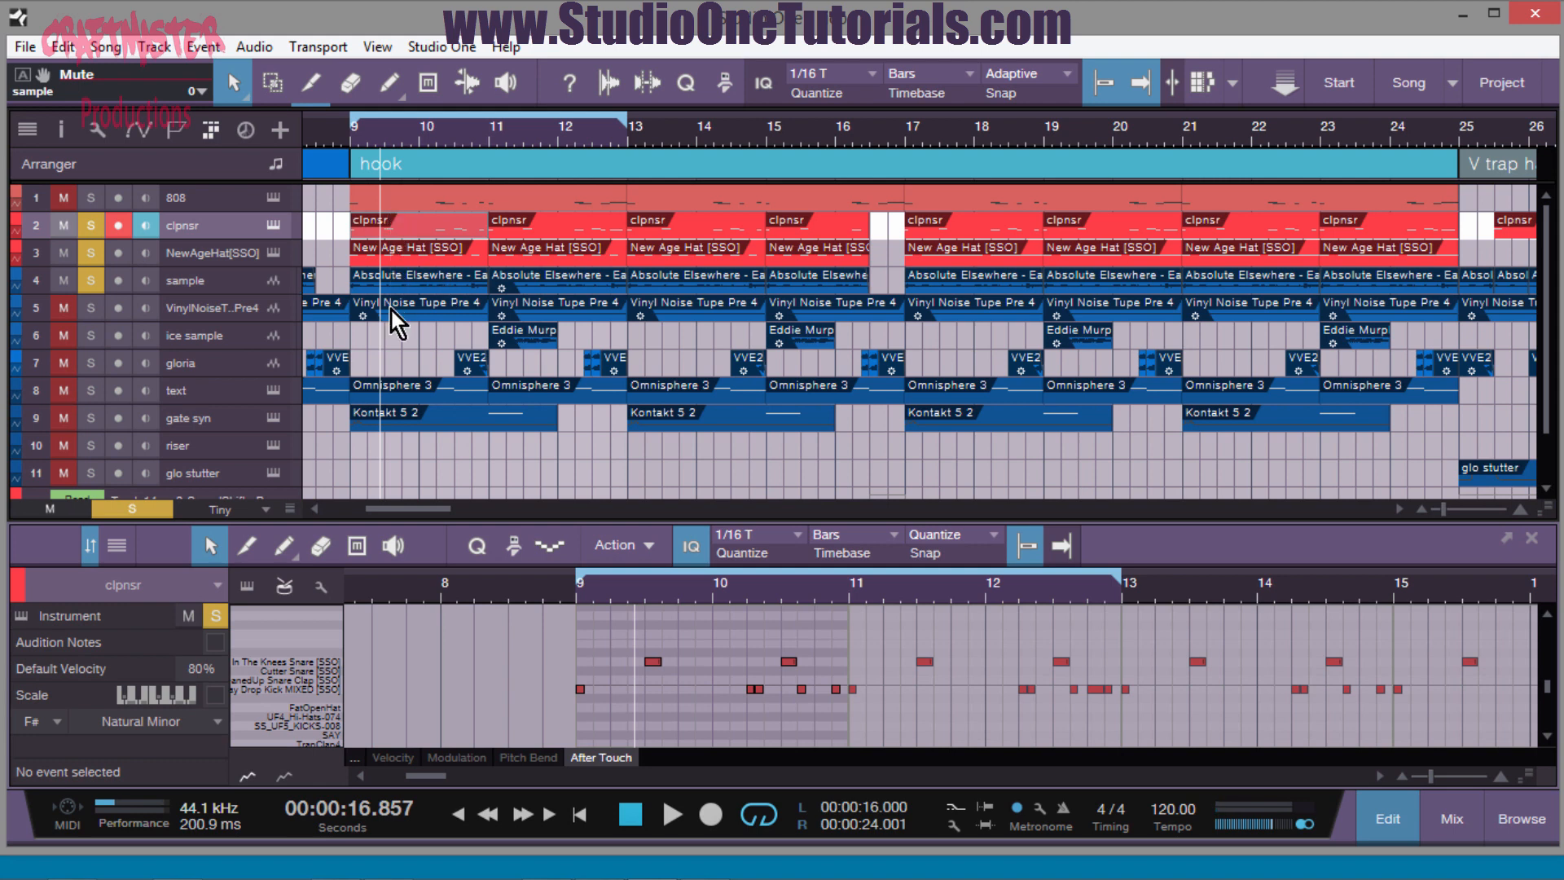
{"action": "left_click", "coordinate": [384, 260]}
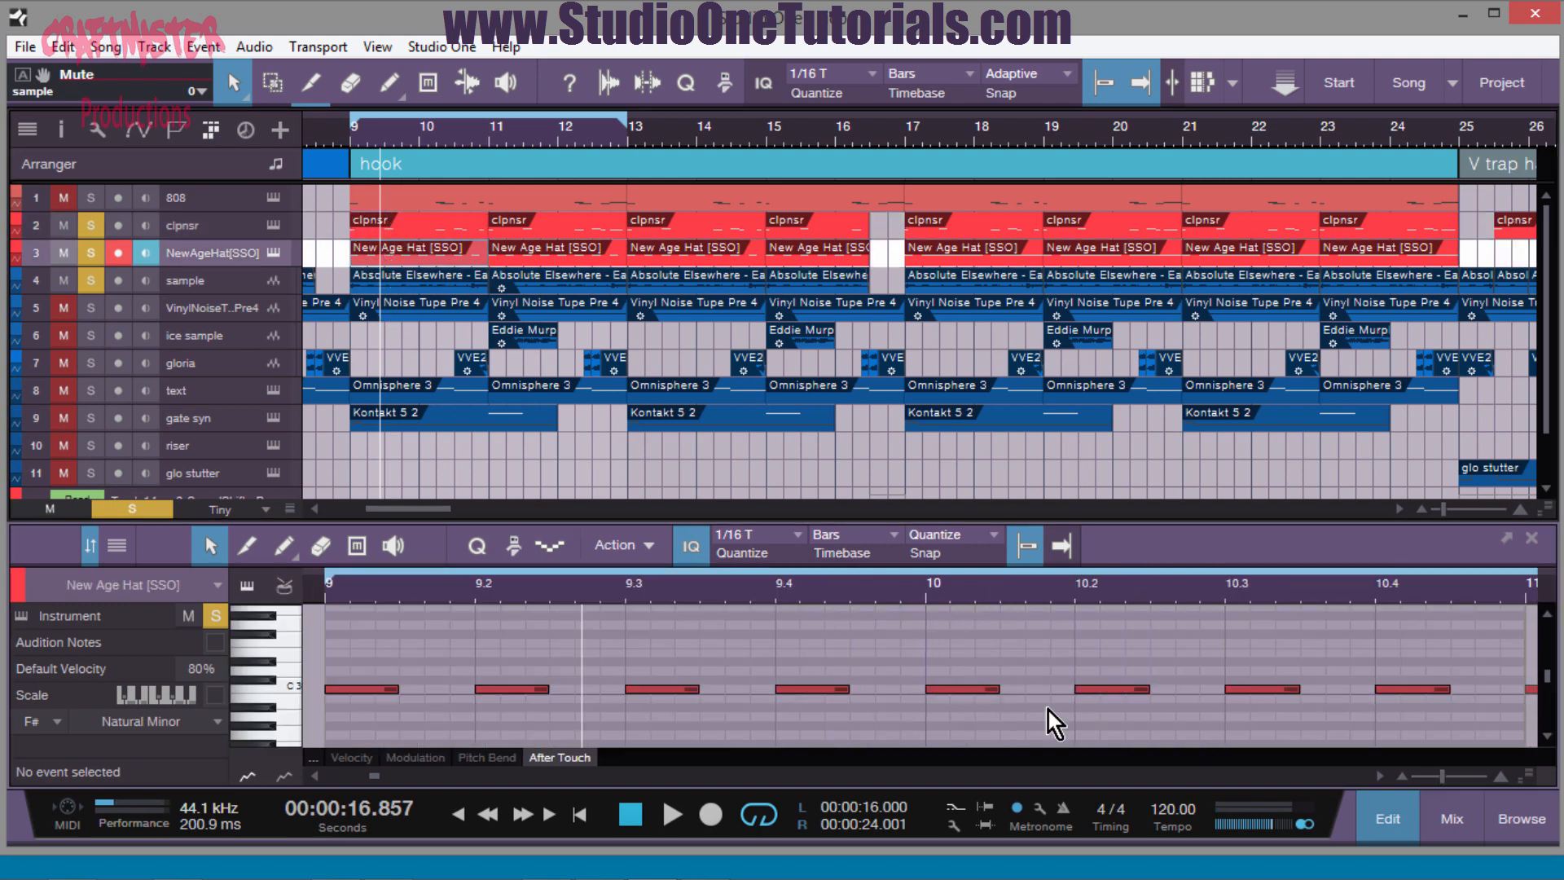
{"action": "left_click_drag", "start_coordinate": [880, 636], "coordinate": [900, 554]}
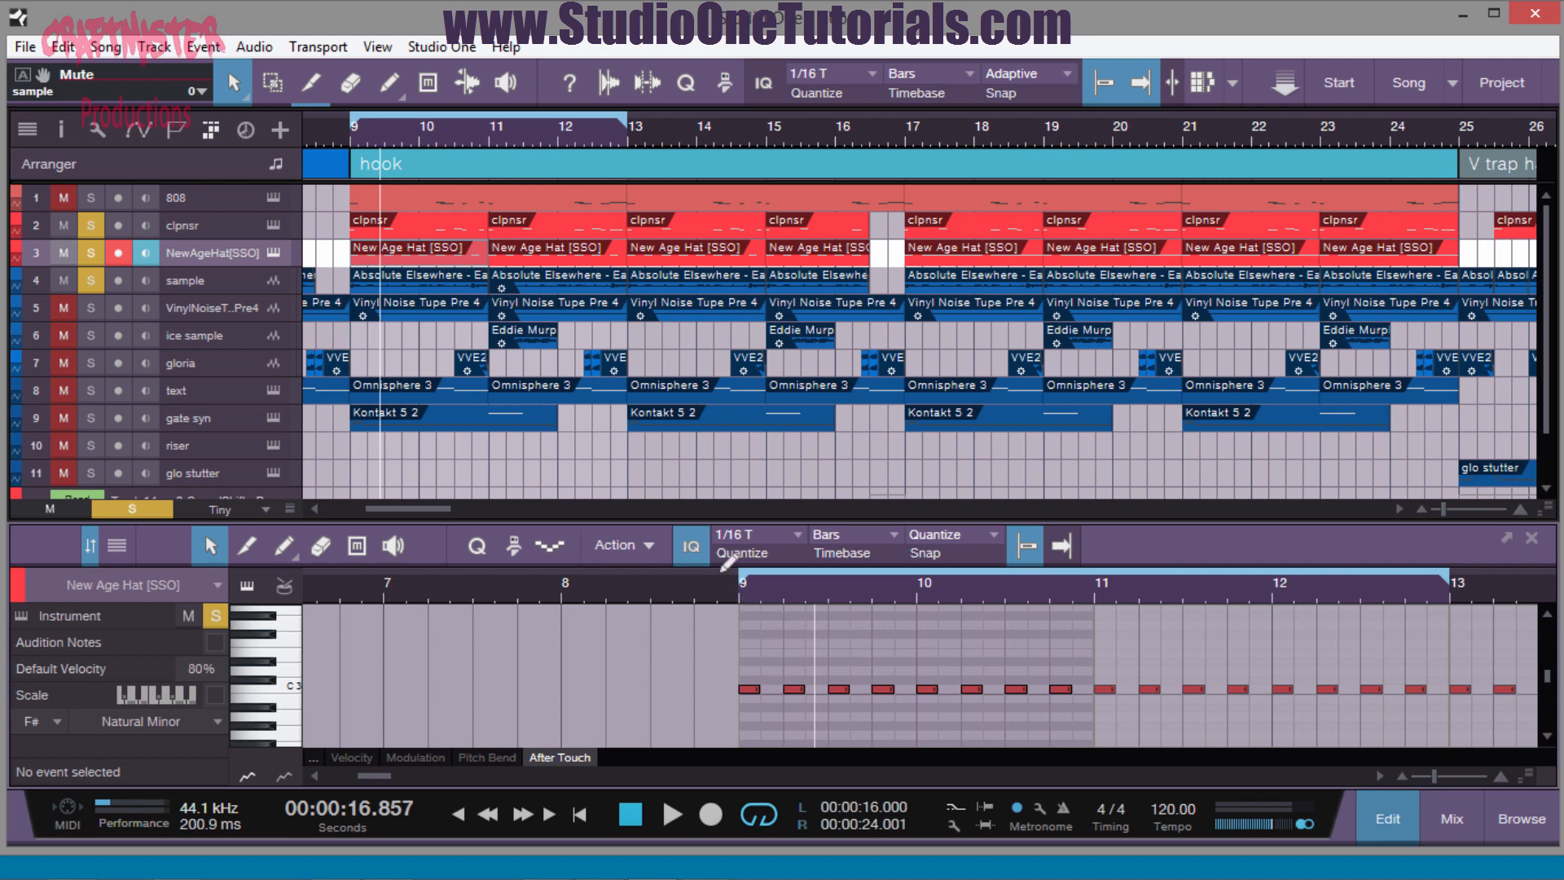
- Solo the 808 track, show its hook notes, and open its Reaktor Razor instrument with the window positioned to show the controls
{"action": "left_click", "coordinate": [98, 196]}
{"action": "left_click", "coordinate": [429, 199]}
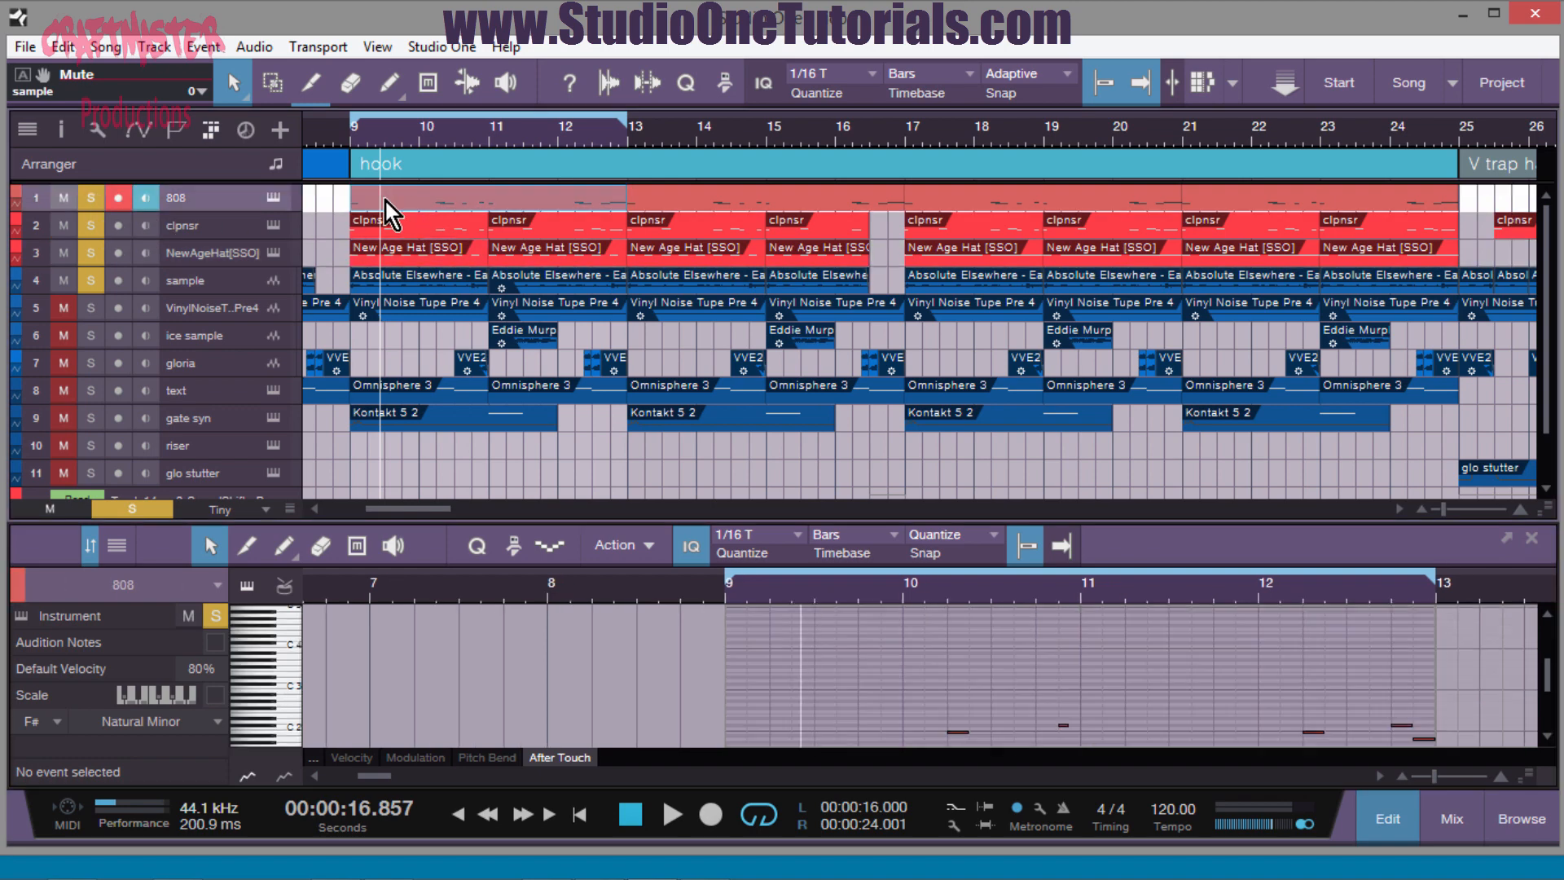
{"action": "left_click", "coordinate": [274, 199]}
{"action": "left_click_drag", "start_coordinate": [1172, 46], "coordinate": [823, 2]}
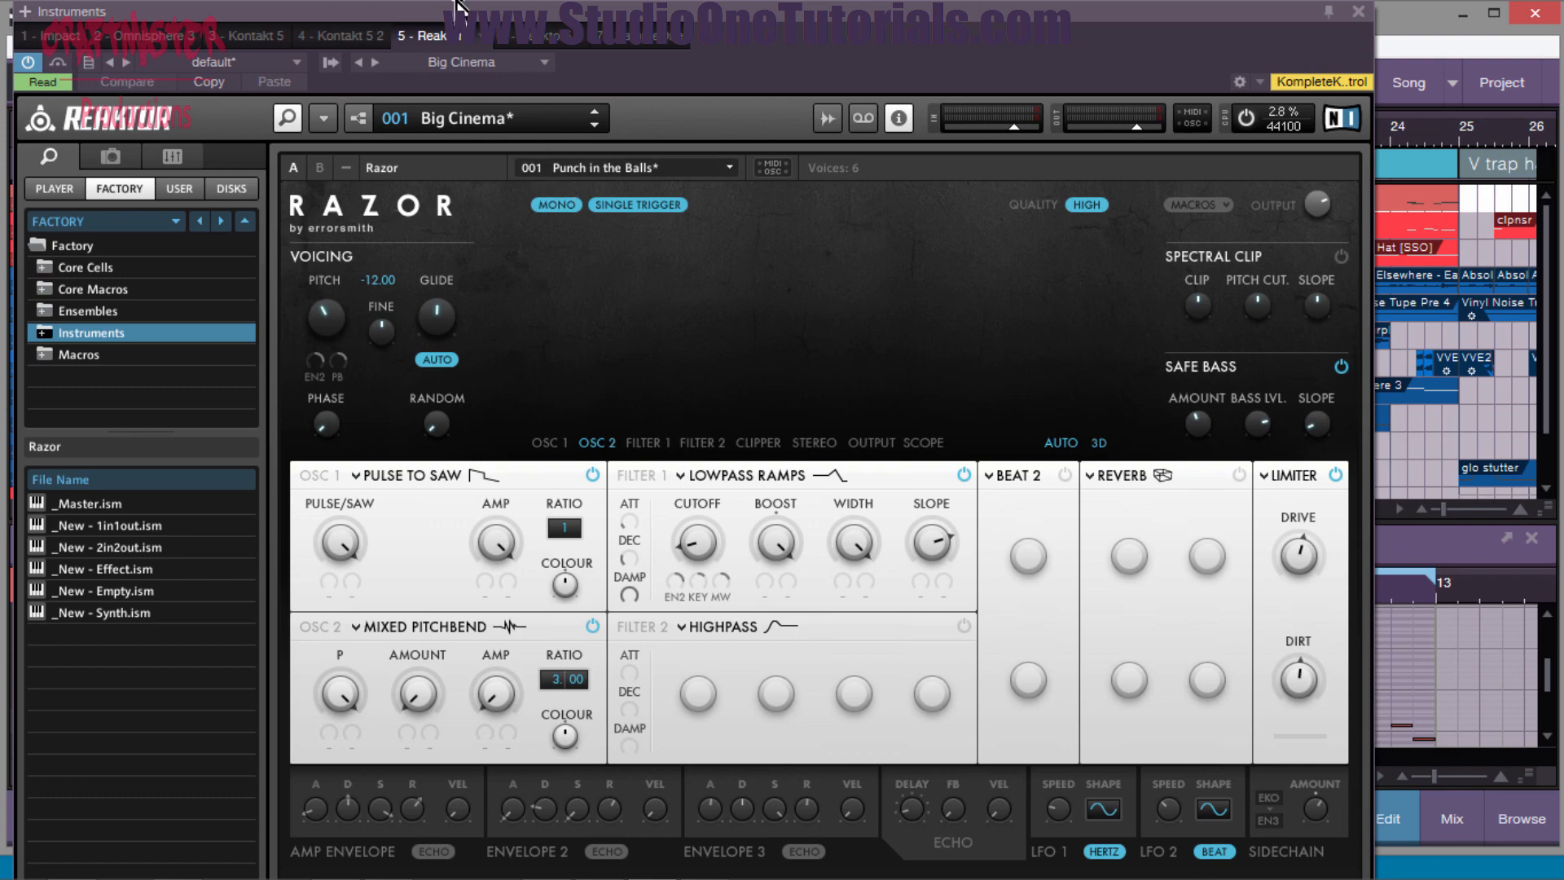
{"action": "left_click_drag", "start_coordinate": [485, 10], "coordinate": [535, 13]}
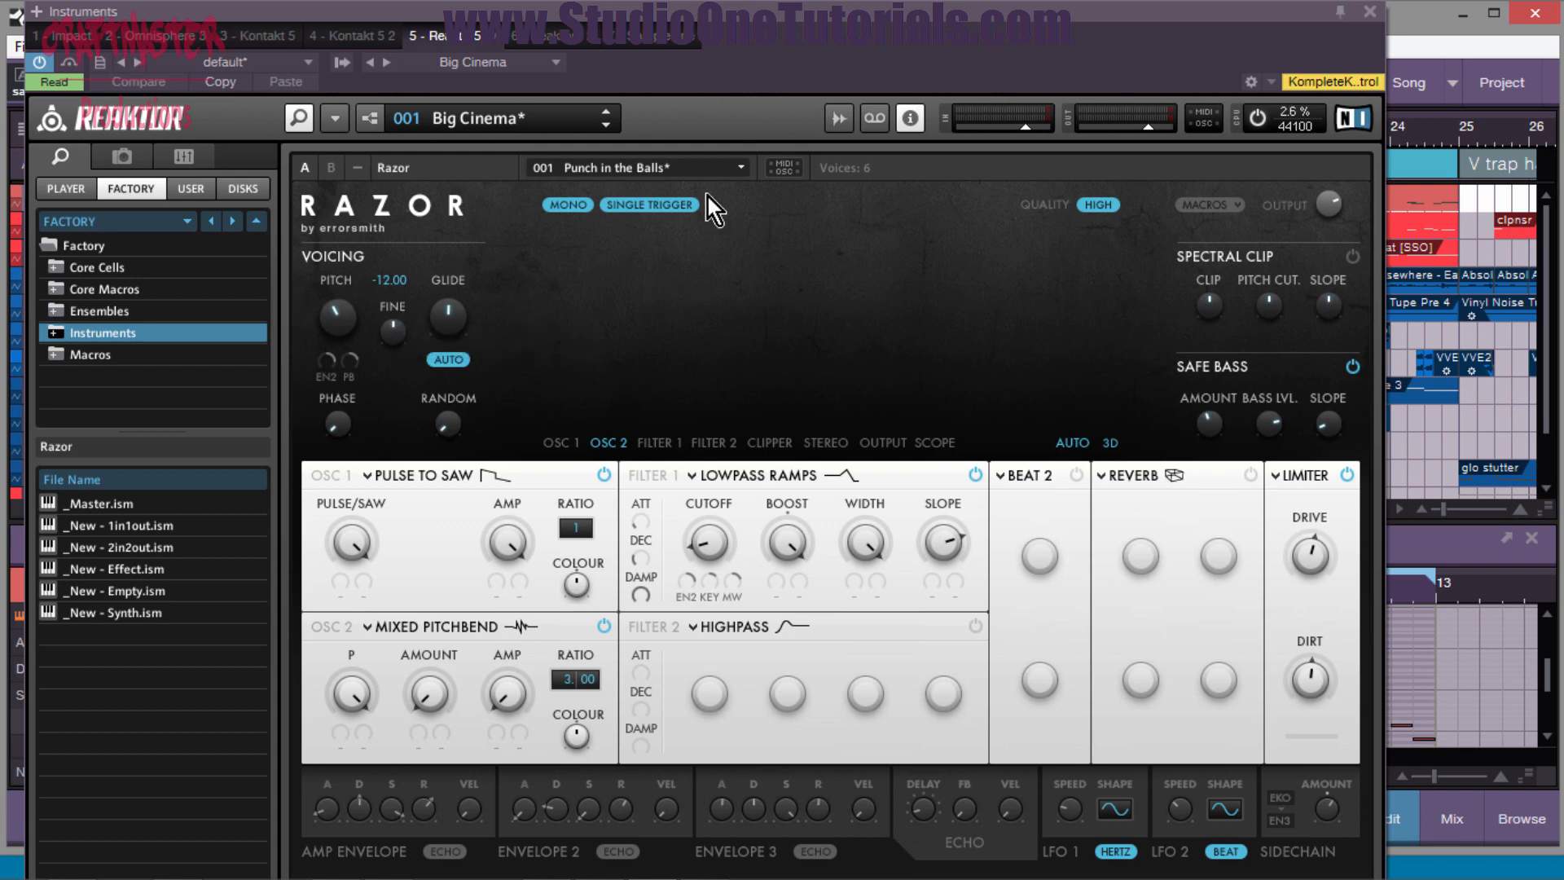
- Load the Punch in the Balls preset from Razor's Bass category
{"action": "left_click", "coordinate": [742, 168]}
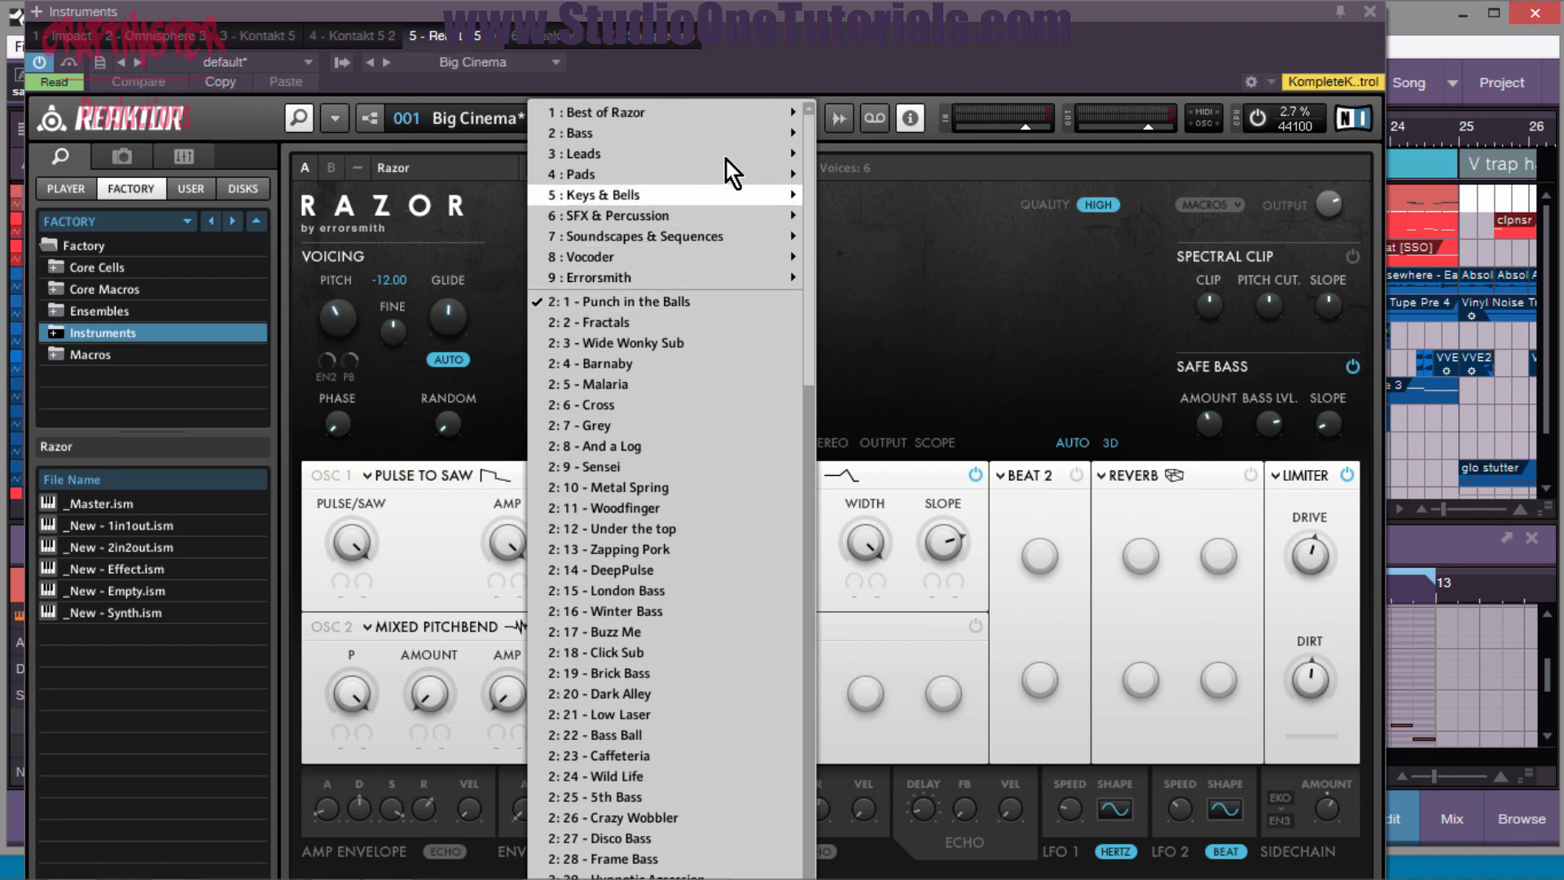
{"action": "mouse_move", "coordinate": [726, 137]}
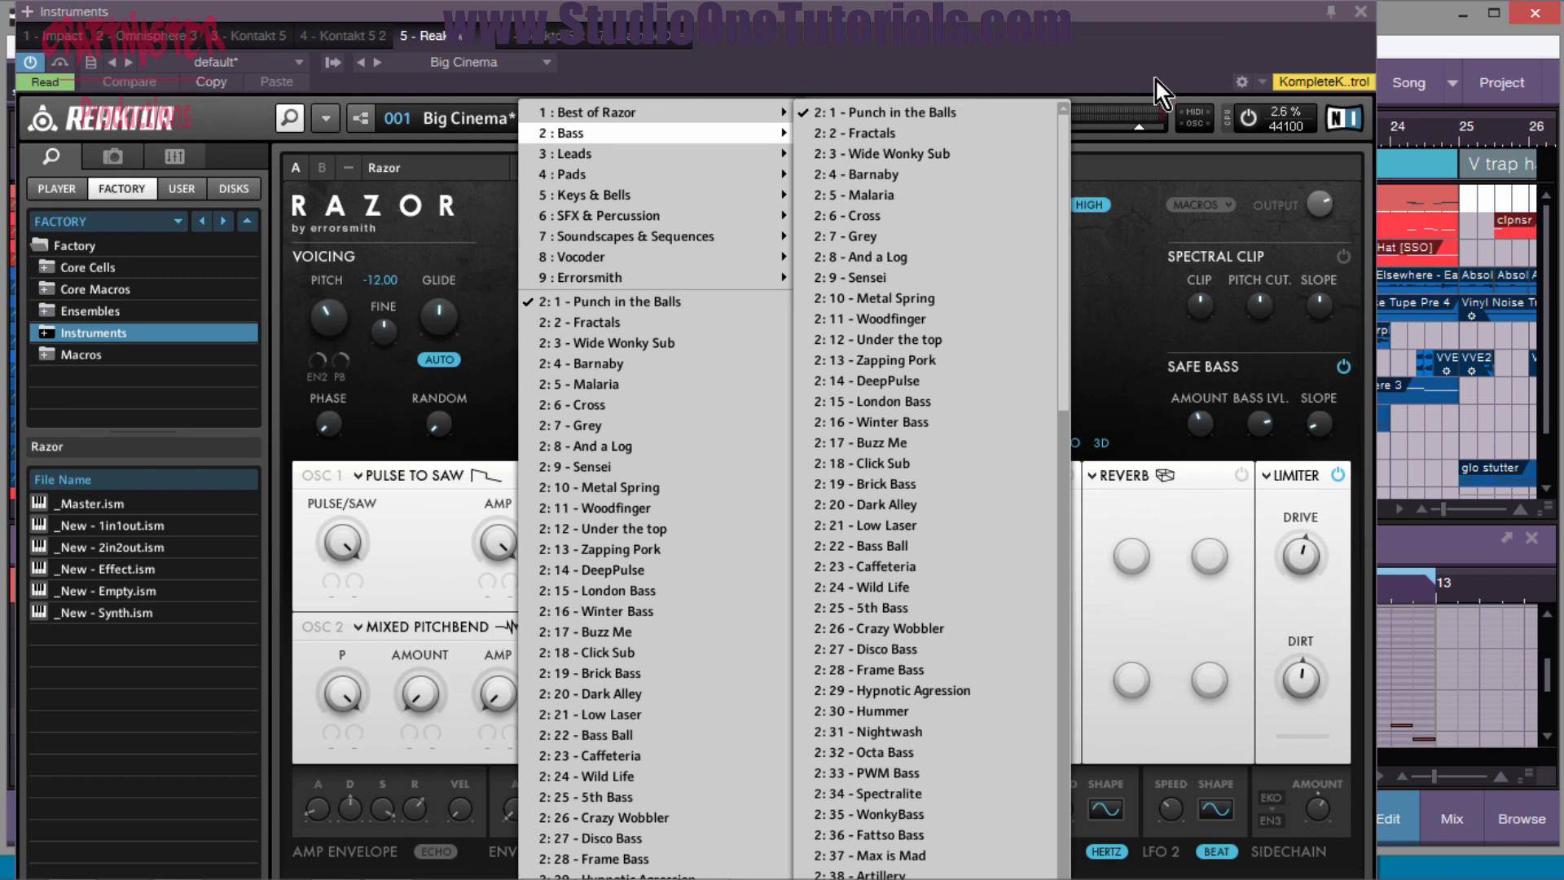
{"action": "left_click", "coordinate": [880, 116]}
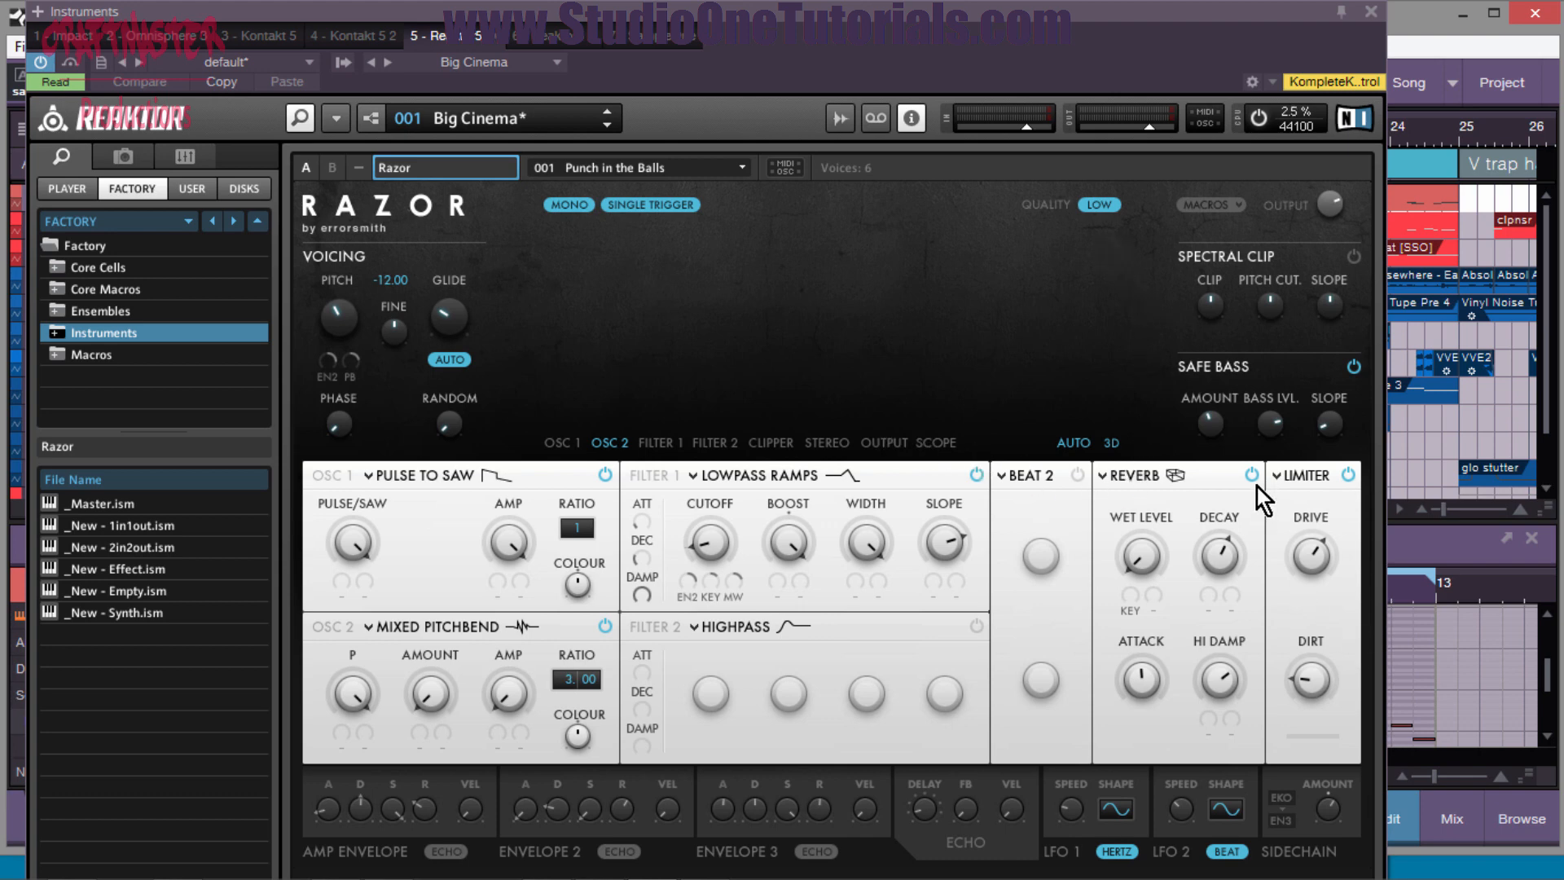
- Set Razor's quality to High and switch off its reverb
{"action": "left_click", "coordinate": [1100, 219]}
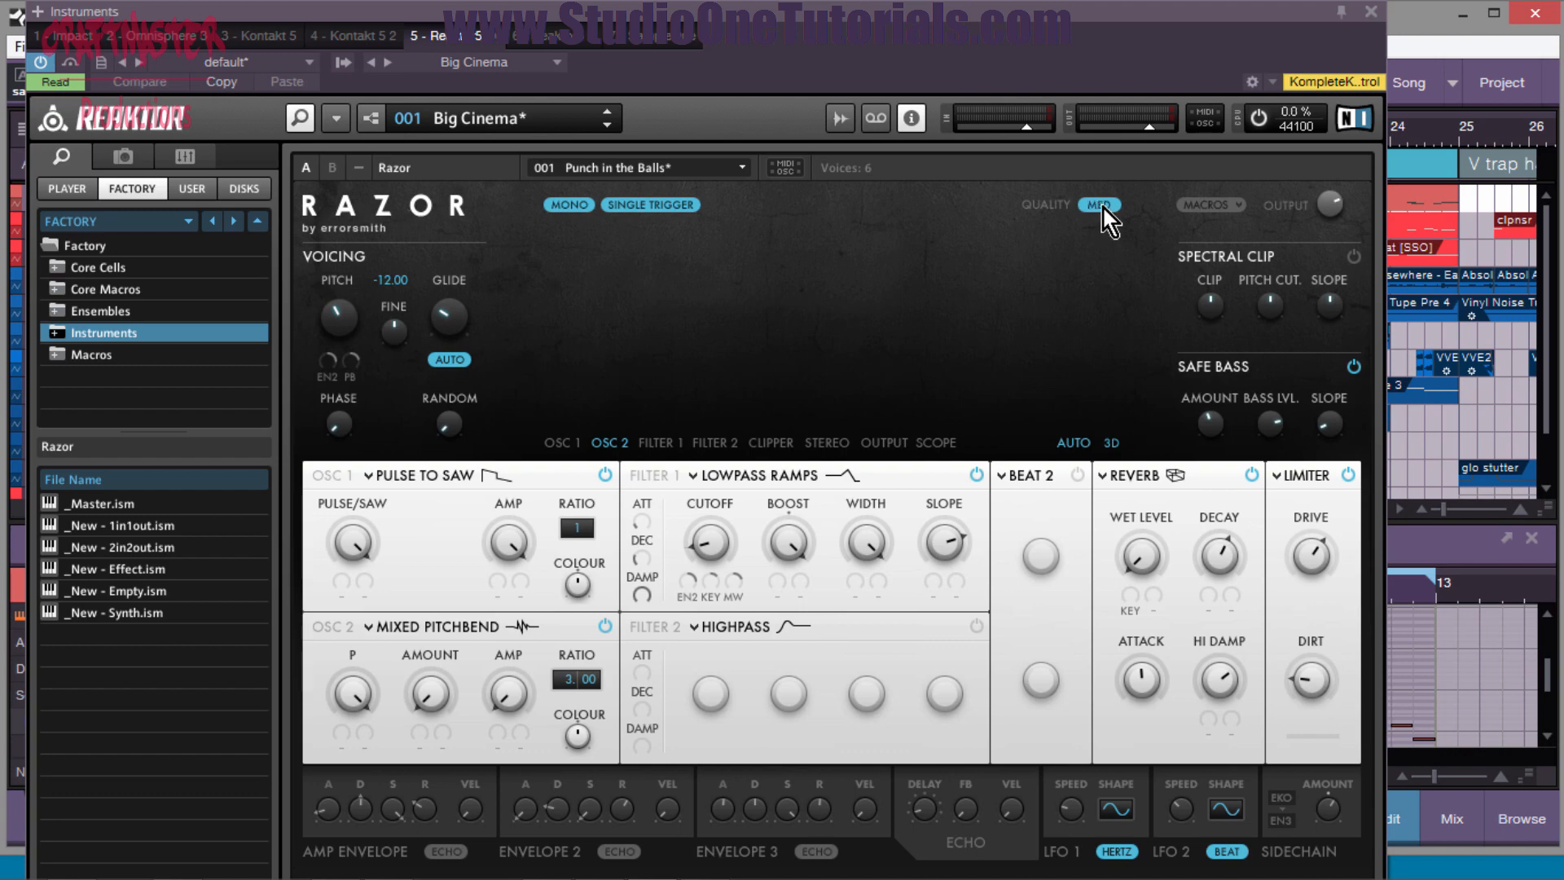
{"action": "left_click", "coordinate": [1116, 210]}
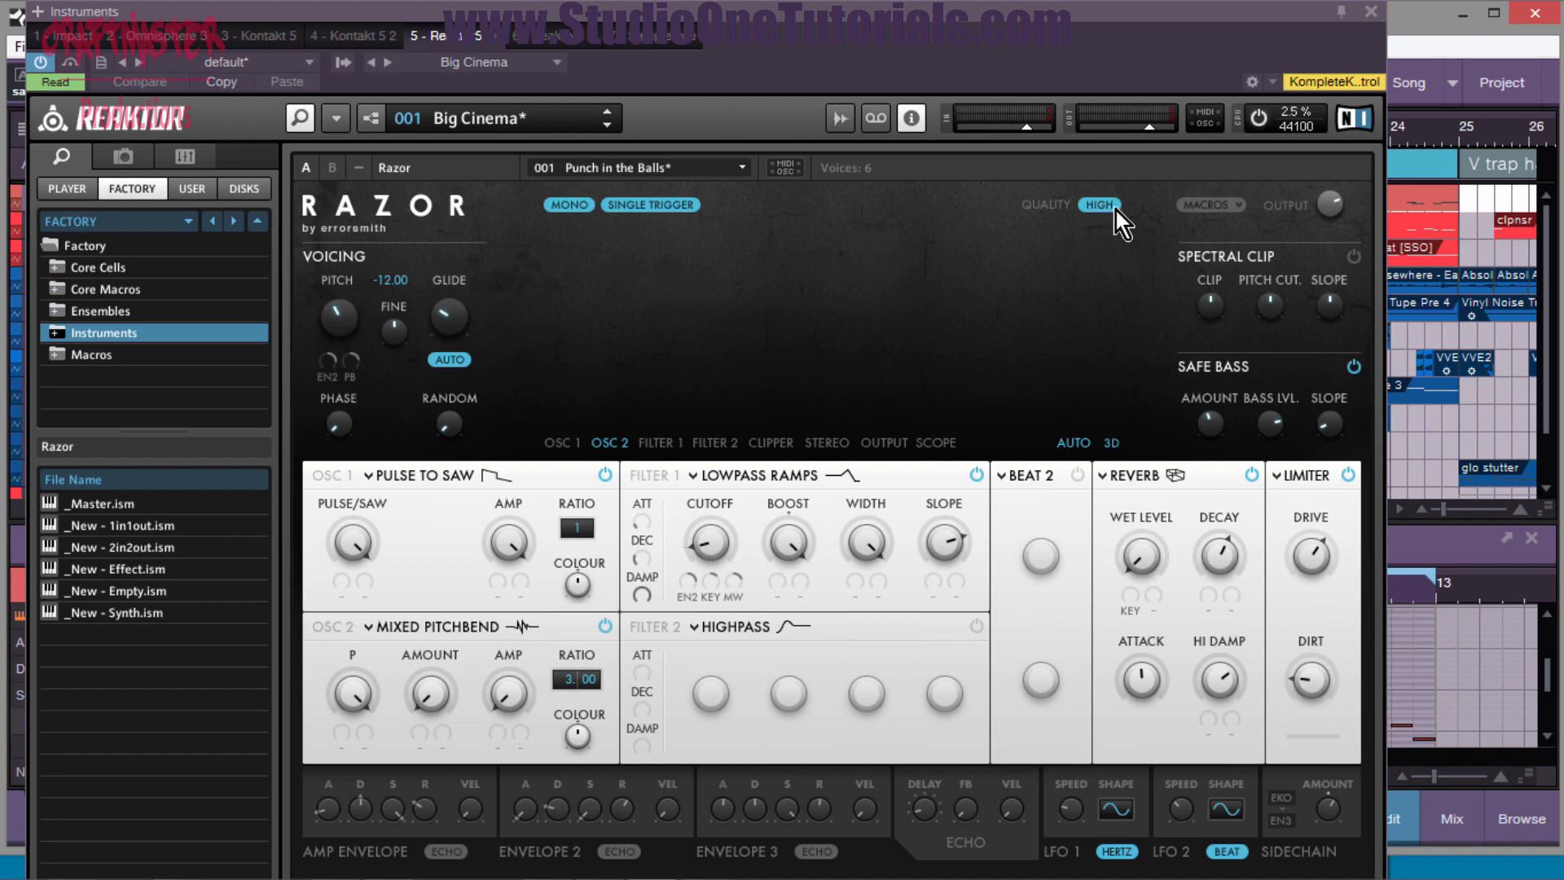
{"action": "left_click", "coordinate": [1251, 475]}
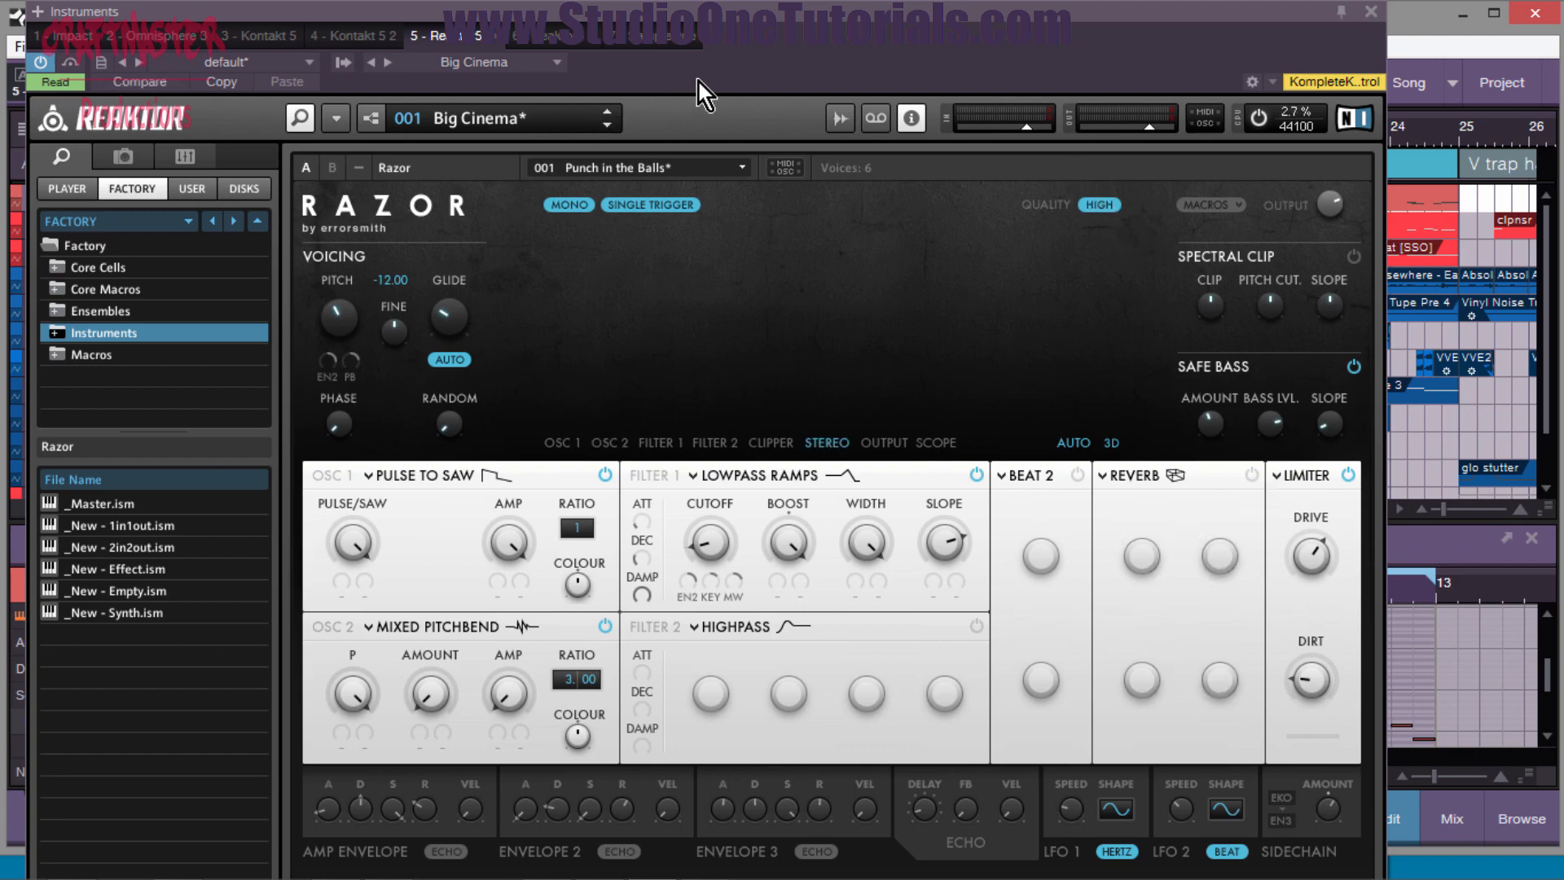
- Leave only the 808 track soloed, return playback to bar 9, and bring the Razor window back into full view
{"action": "left_click_drag", "start_coordinate": [727, 6], "coordinate": [721, 311]}
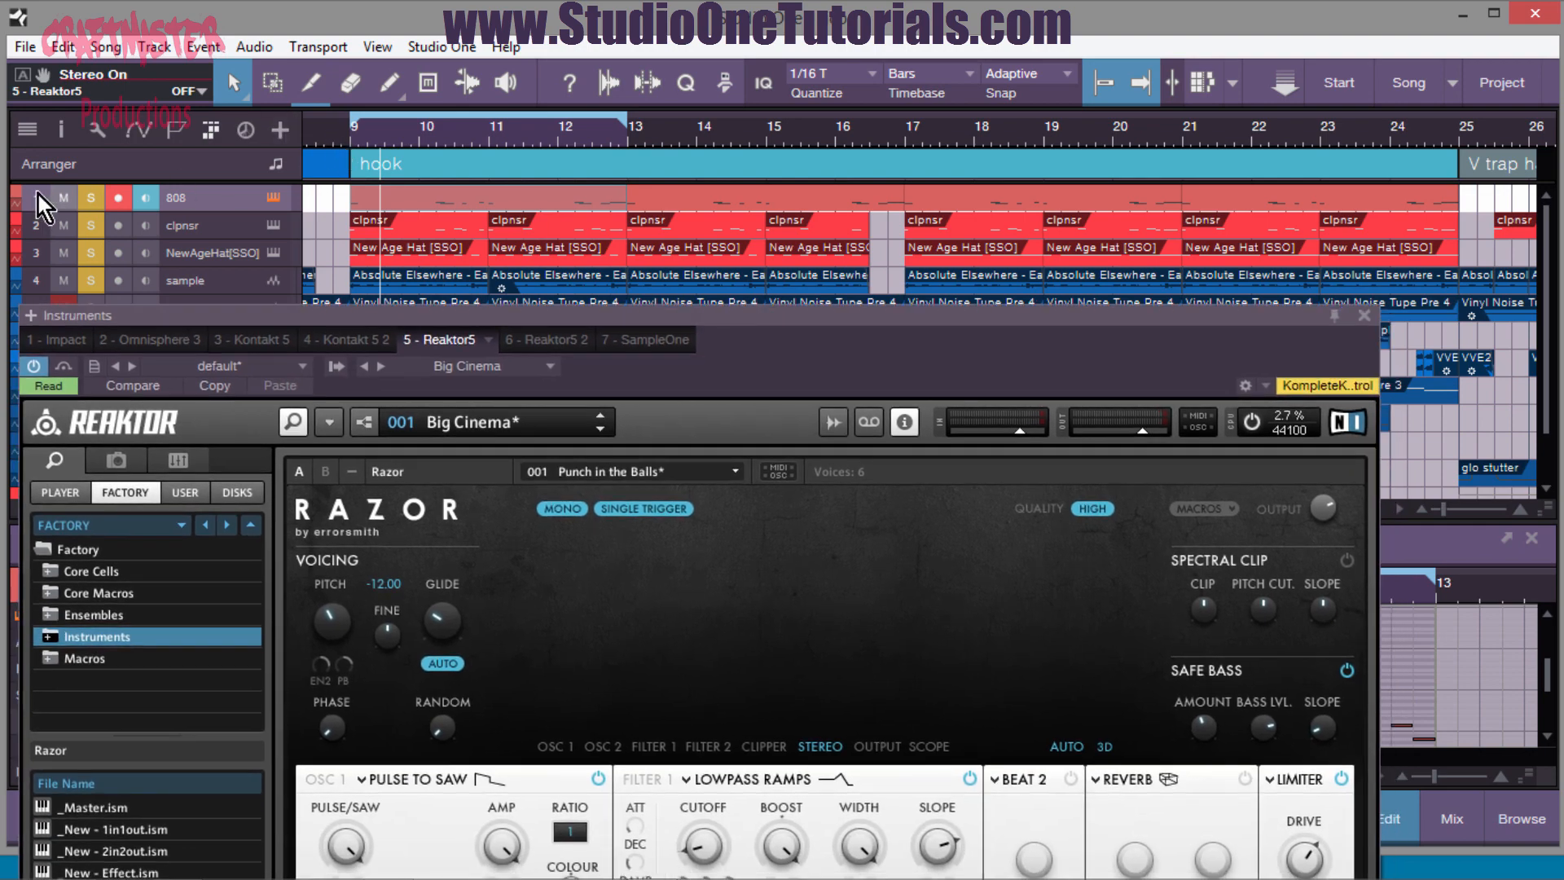
{"action": "left_click", "coordinate": [63, 280]}
{"action": "left_click", "coordinate": [90, 233]}
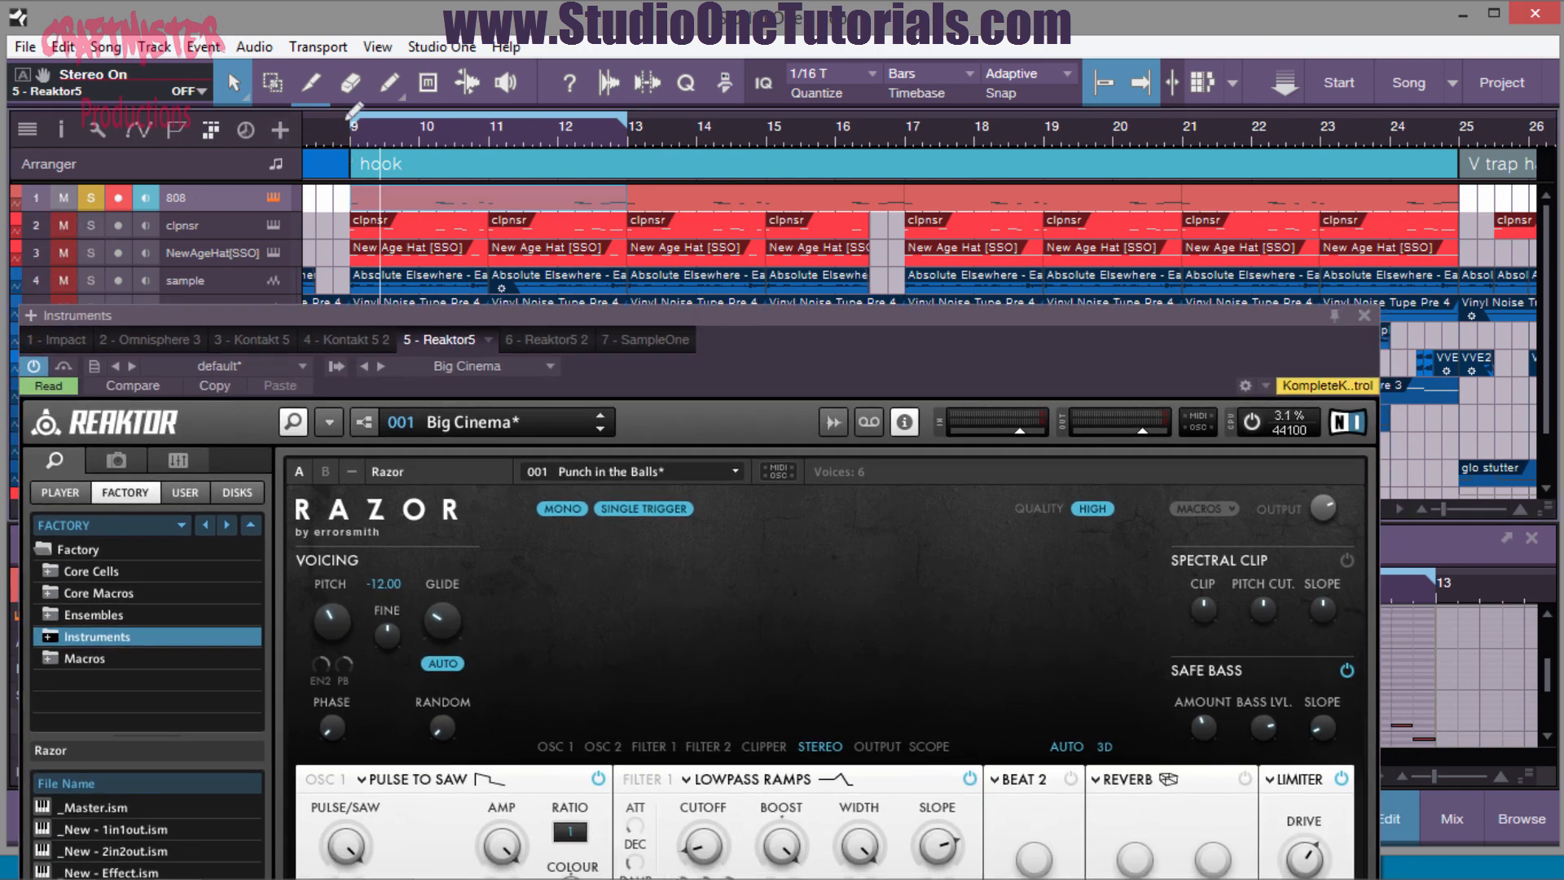
{"action": "left_click", "coordinate": [350, 144]}
{"action": "left_click_drag", "start_coordinate": [701, 319], "coordinate": [742, 3]}
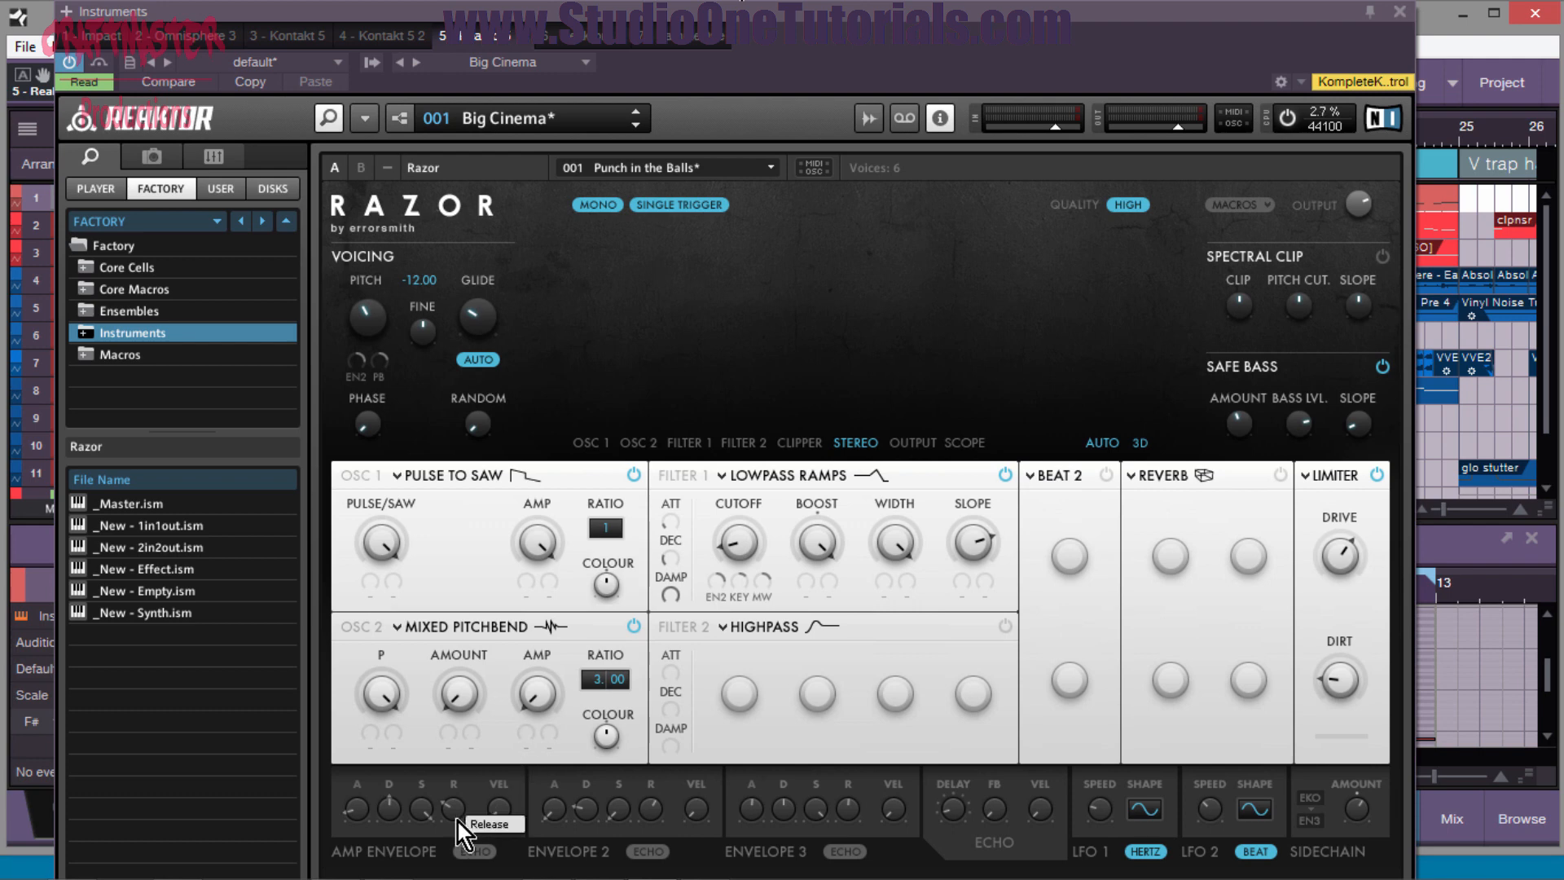
- Raise the release of Razor's amp envelope and try longer and shorter glide times between successive notes
{"action": "mouse_move", "coordinate": [458, 809]}
{"action": "left_click_drag", "start_coordinate": [458, 809], "coordinate": [467, 780]}
{"action": "mouse_move", "coordinate": [768, 12]}
{"action": "left_mouse_down"}
{"action": "mouse_move", "coordinate": [796, 94]}
{"action": "mouse_move", "coordinate": [773, 11]}
{"action": "left_mouse_up"}
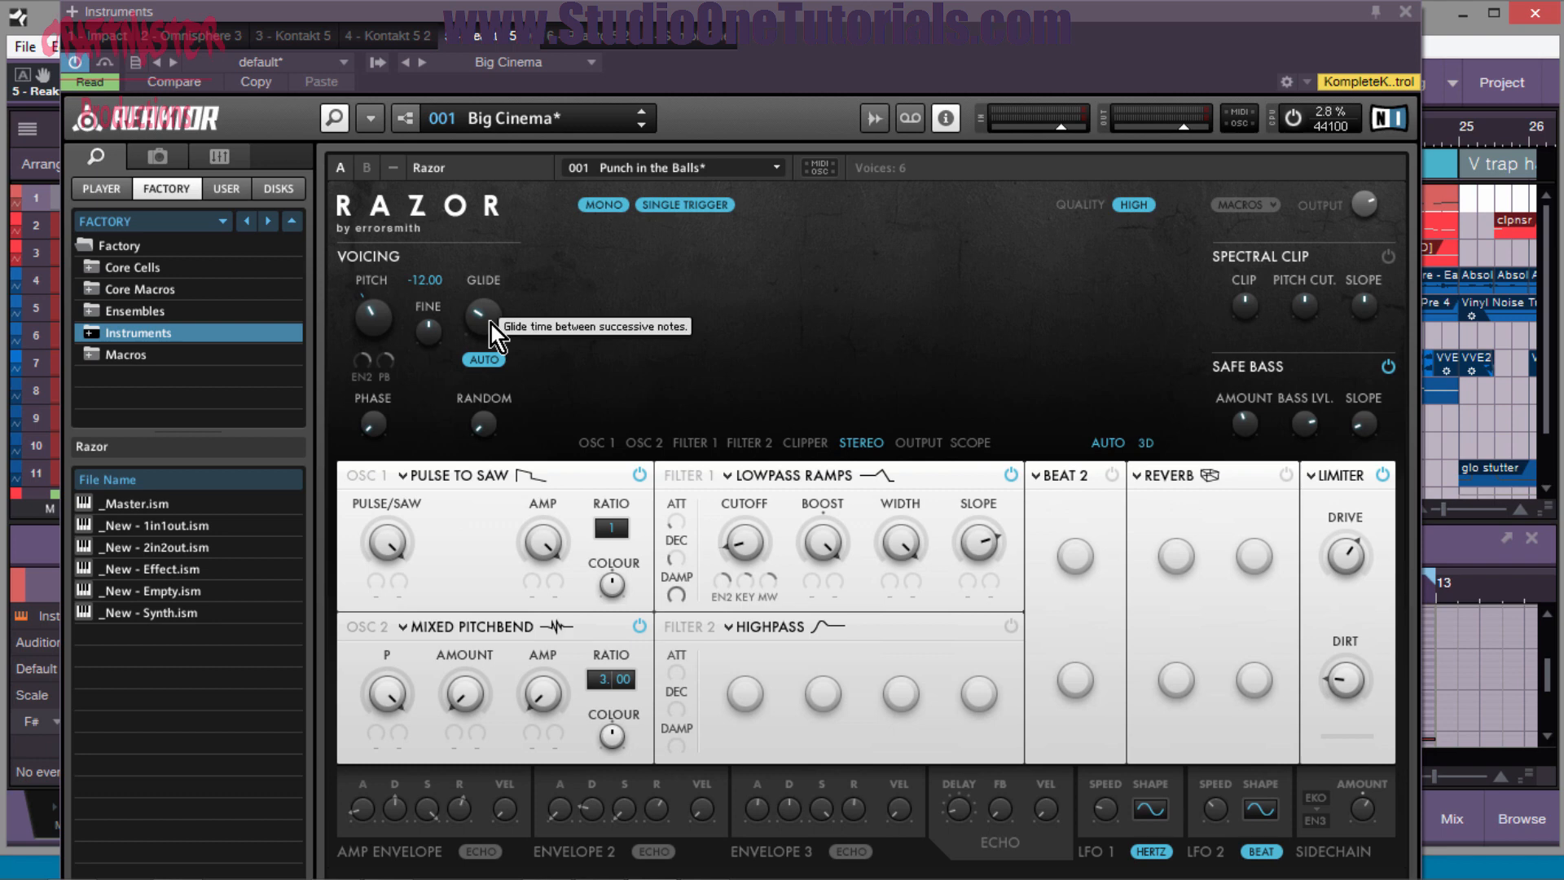
{"action": "left_click_drag", "start_coordinate": [491, 324], "coordinate": [497, 248]}
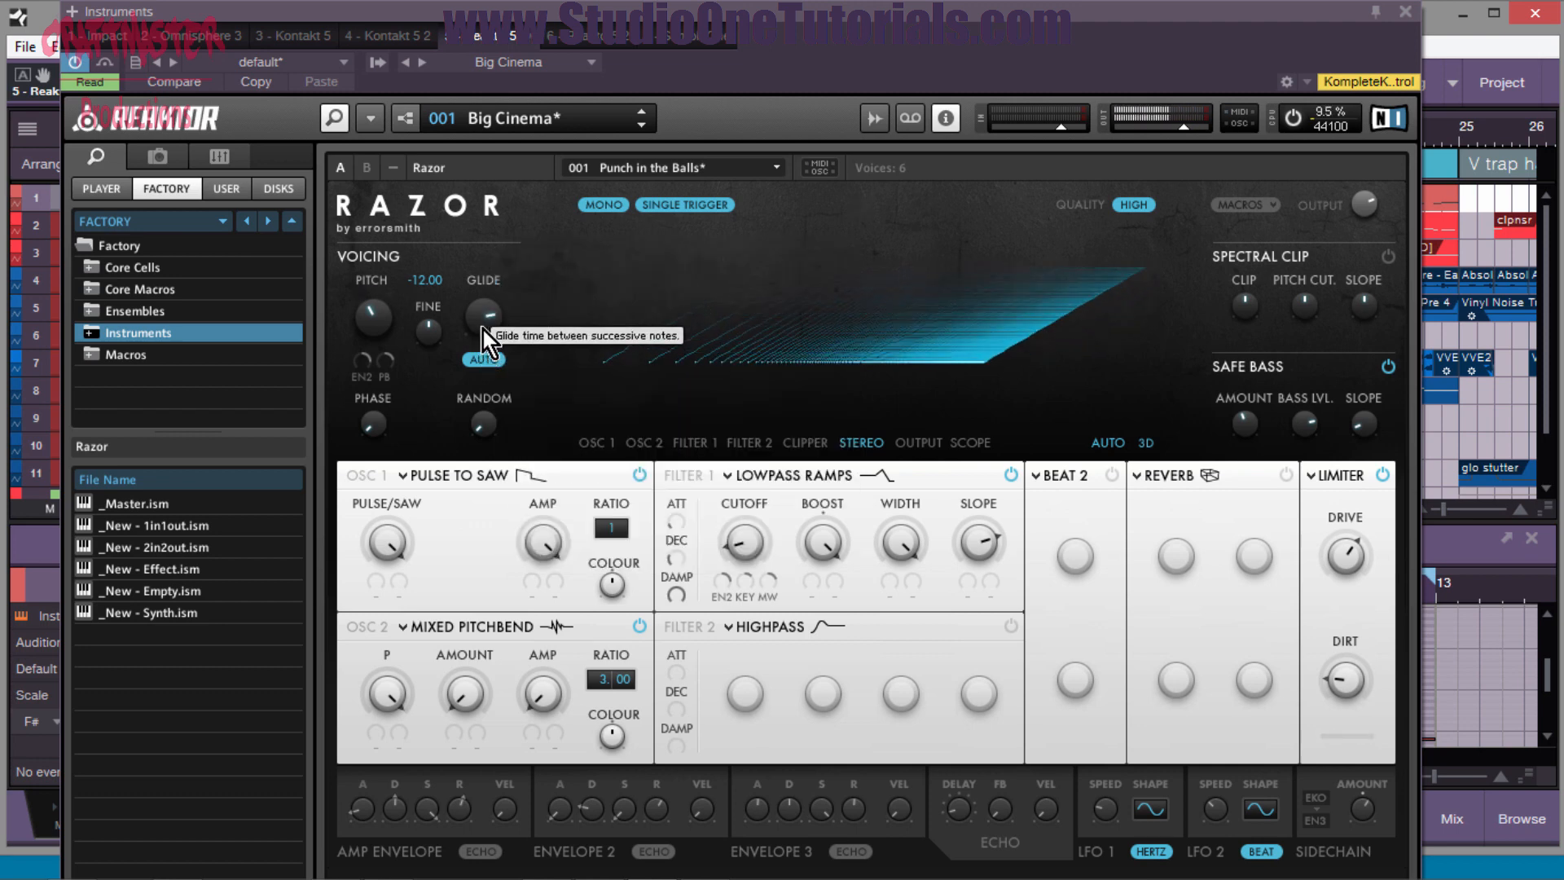
{"action": "left_click_drag", "start_coordinate": [462, 12], "coordinate": [554, 76]}
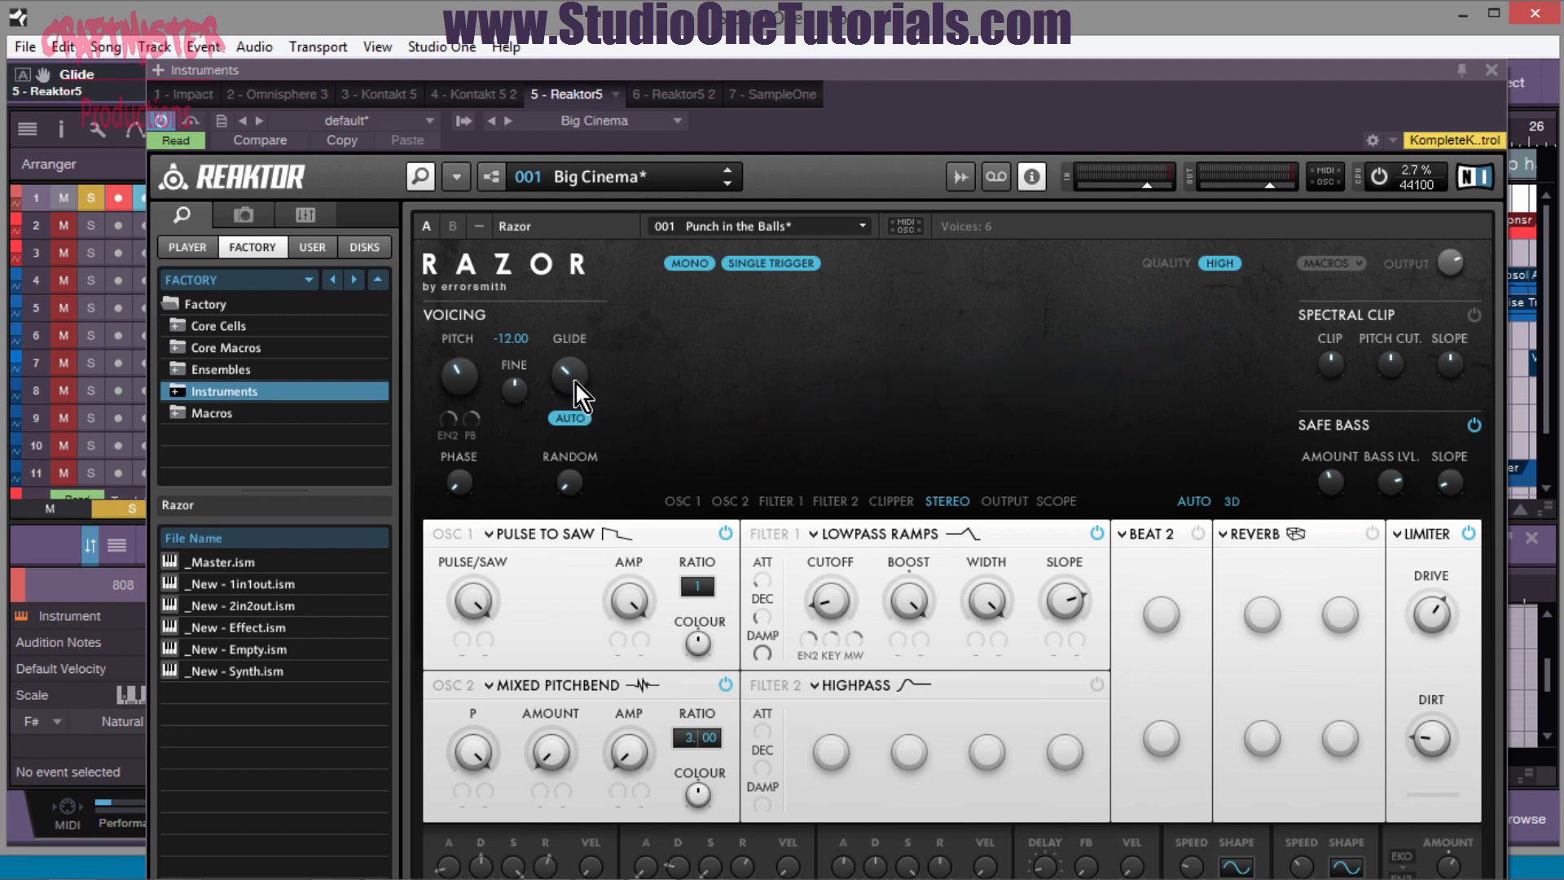
{"action": "left_click_drag", "start_coordinate": [575, 383], "coordinate": [574, 384]}
- Load the saved 120 808 sound into Reaktor and close the instrument window
{"action": "left_click", "coordinate": [456, 176]}
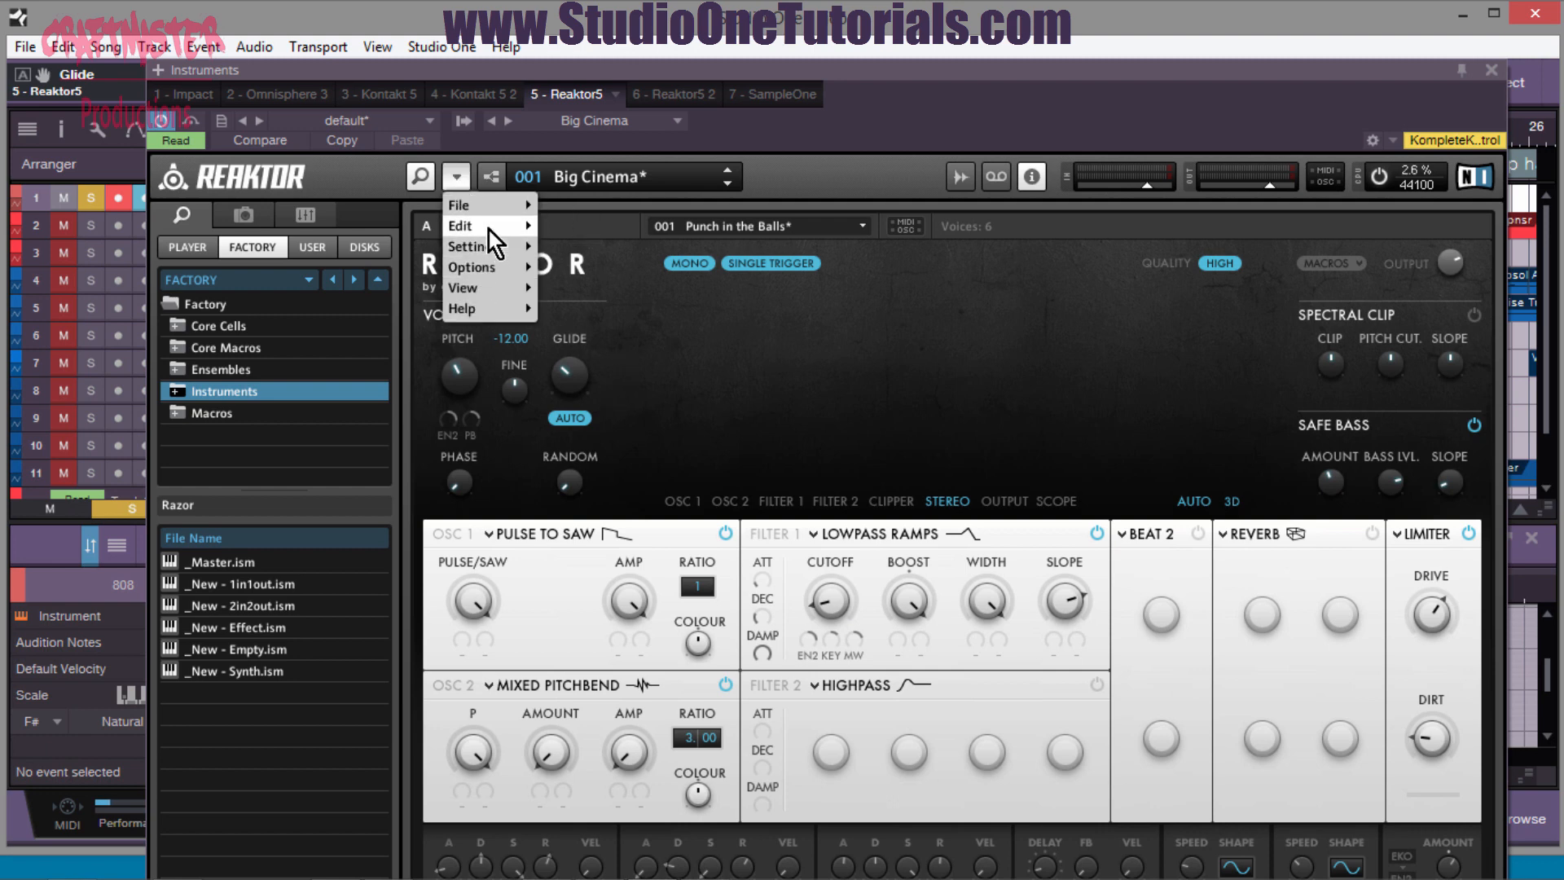
{"action": "mouse_move", "coordinate": [489, 231]}
{"action": "mouse_move", "coordinate": [511, 205]}
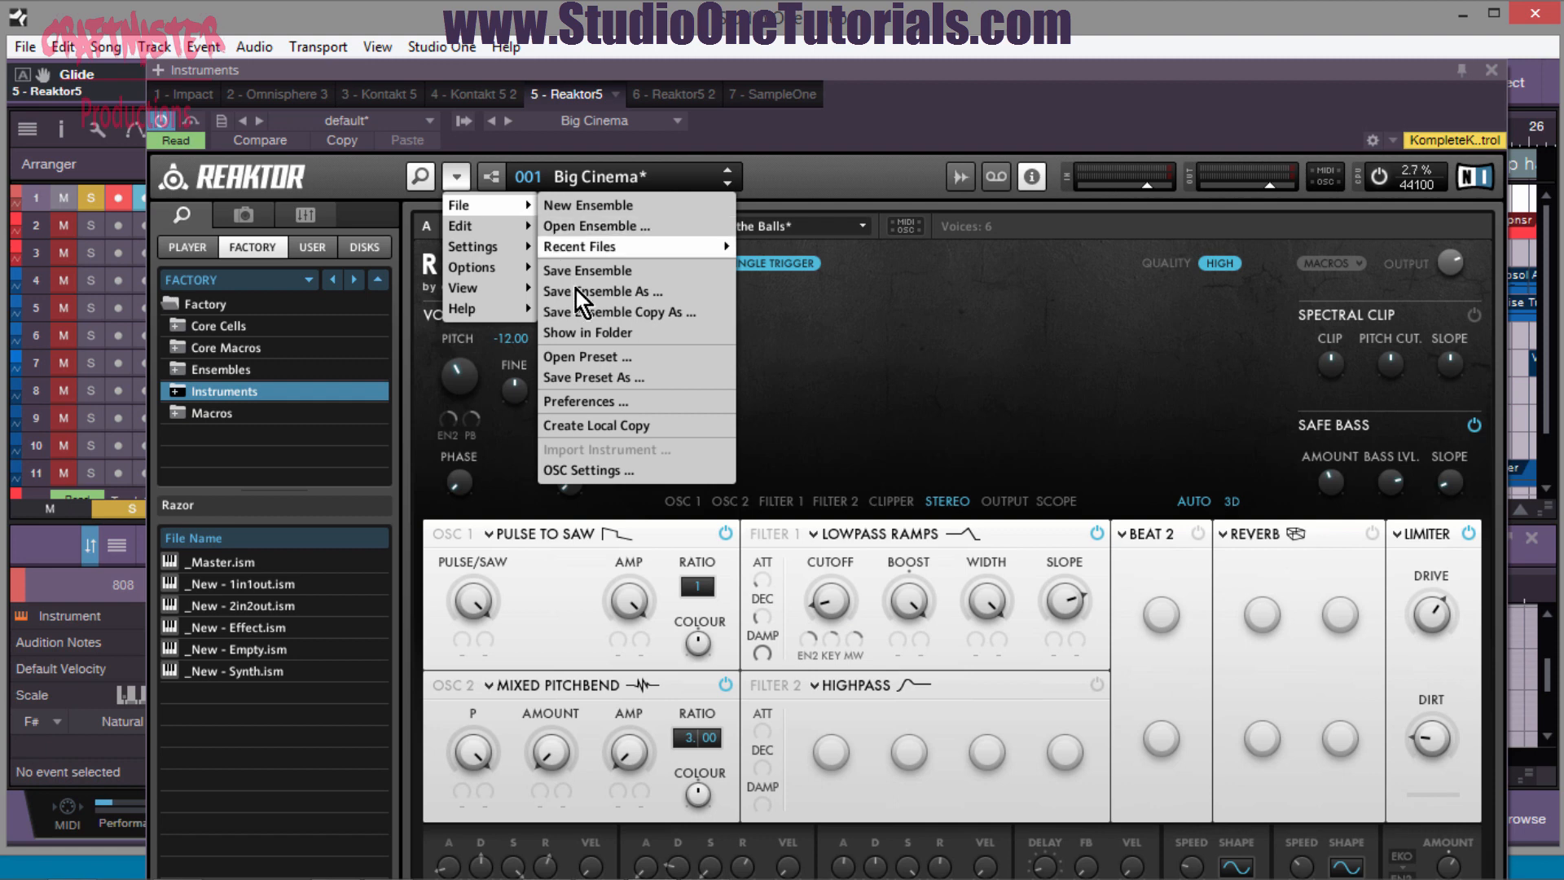
{"action": "left_click", "coordinate": [705, 291]}
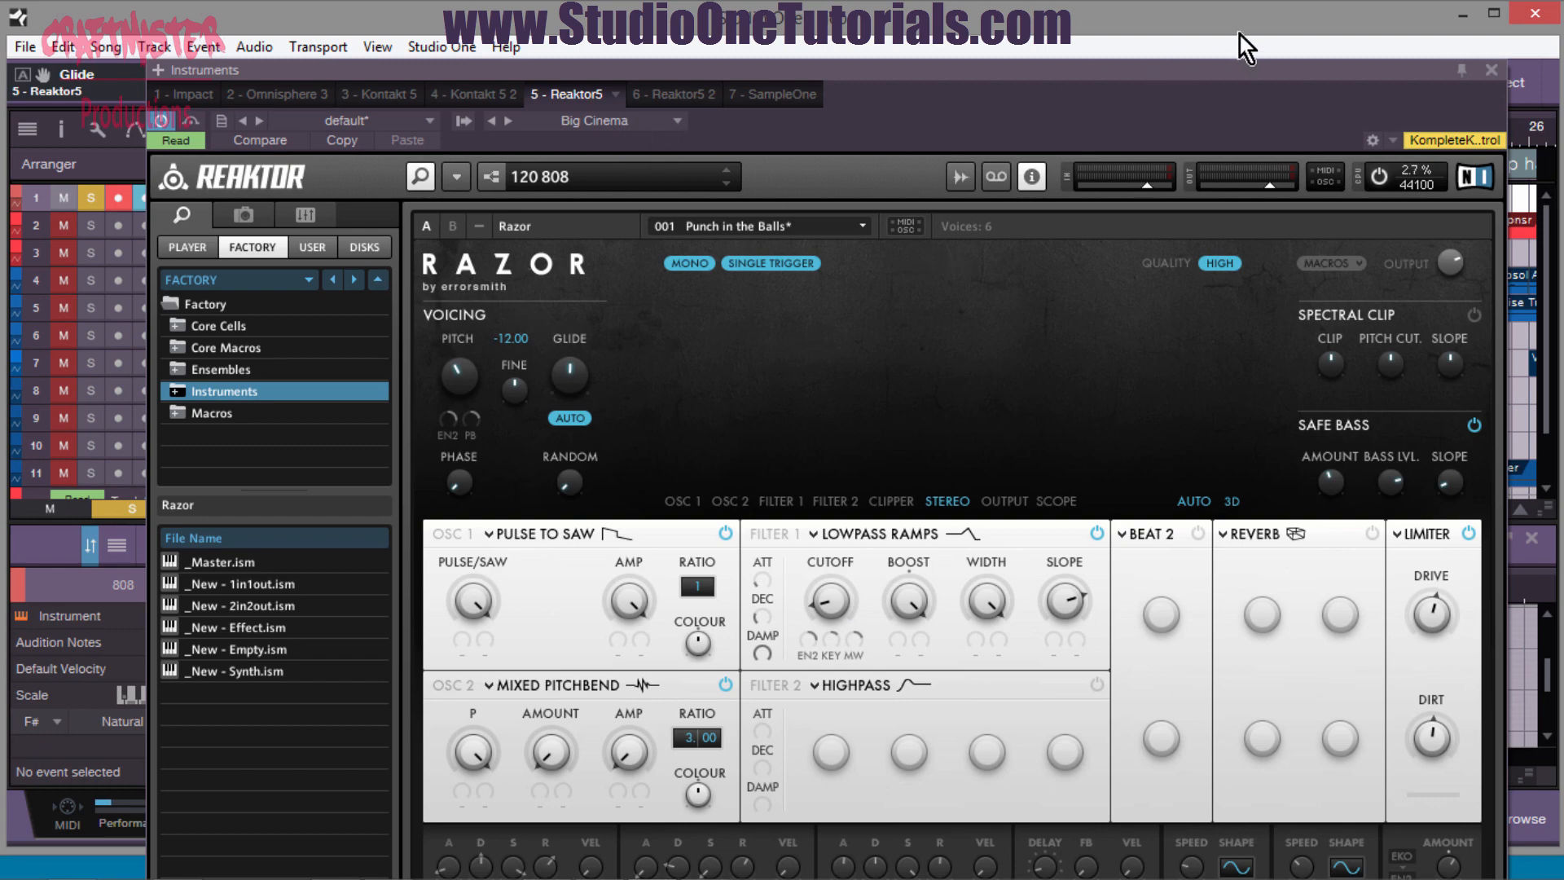
{"action": "left_click_drag", "start_coordinate": [1085, 73], "coordinate": [1000, 29]}
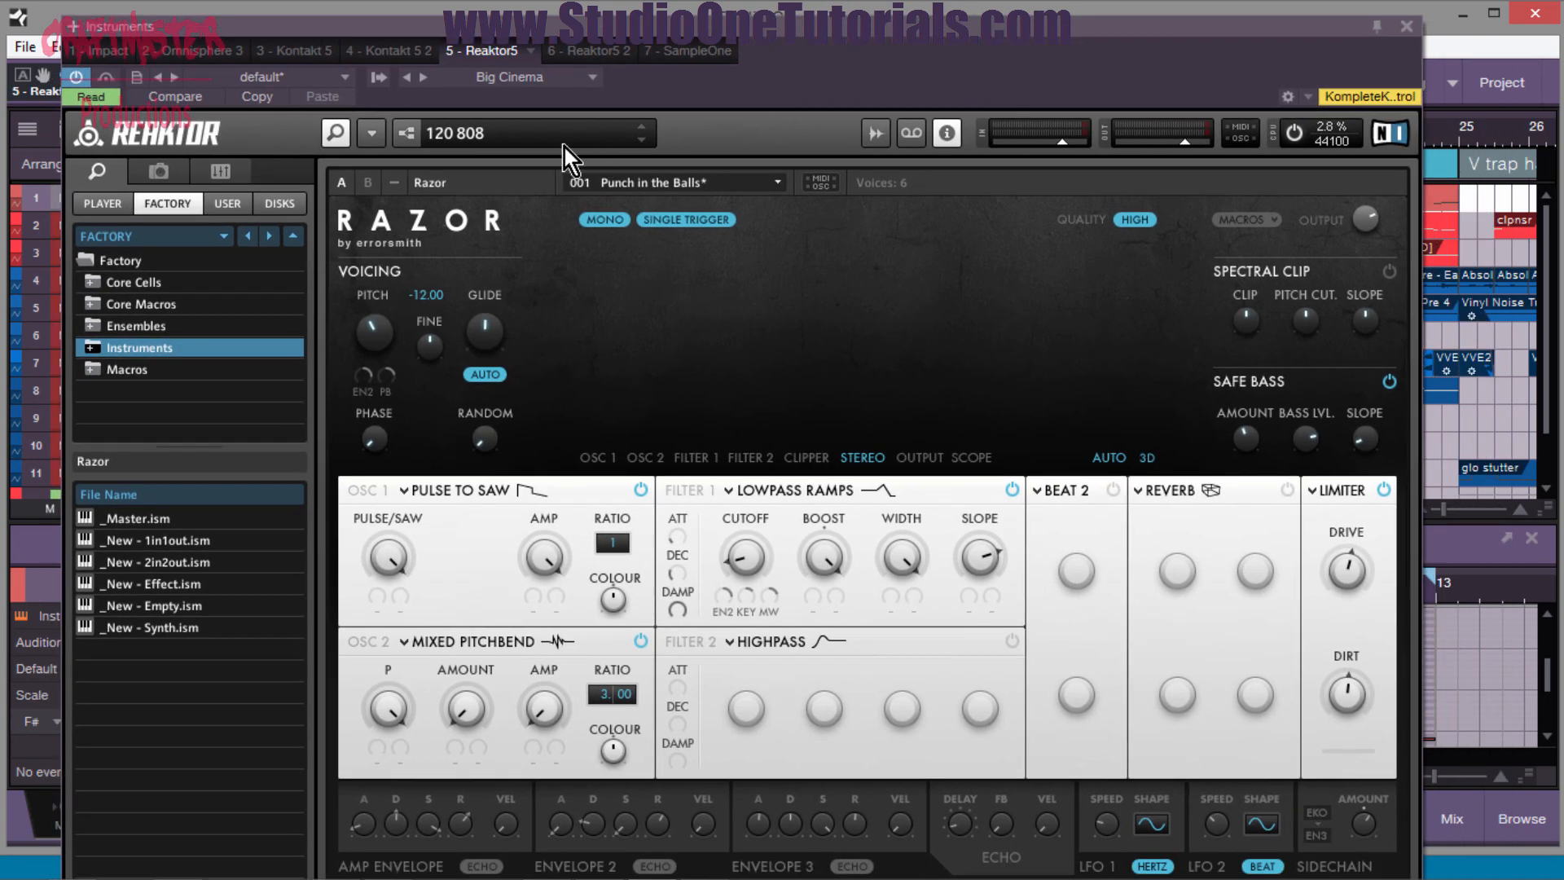
{"action": "left_click", "coordinate": [1408, 26]}
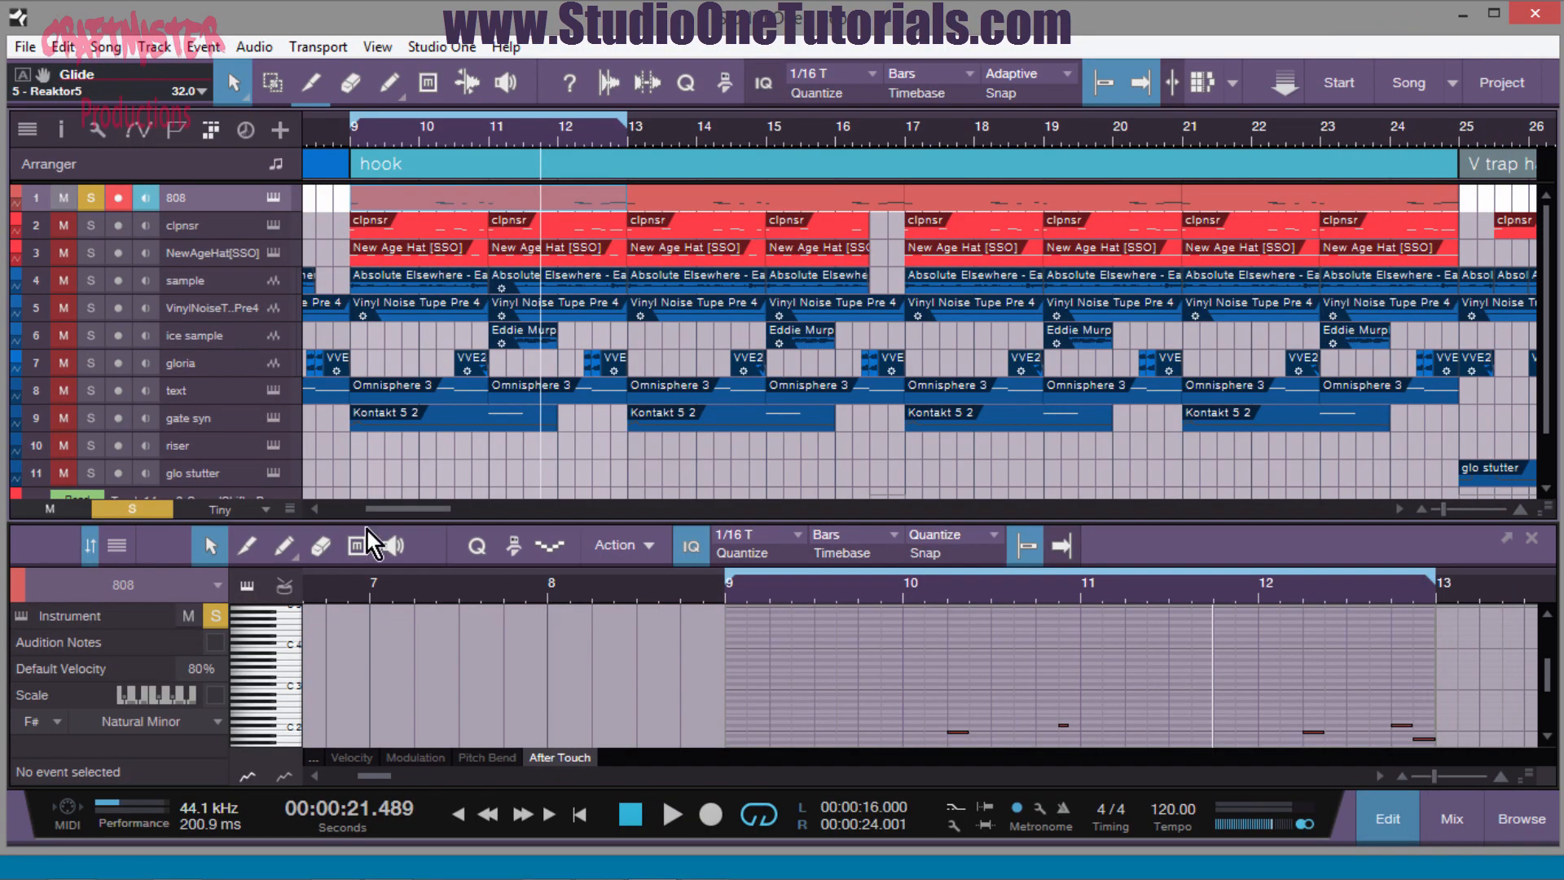
- Solo clpnsr, NewAgeHat[SSO] and sample alongside the 808, and audition them together from bar 9
{"action": "left_click", "coordinate": [350, 145]}
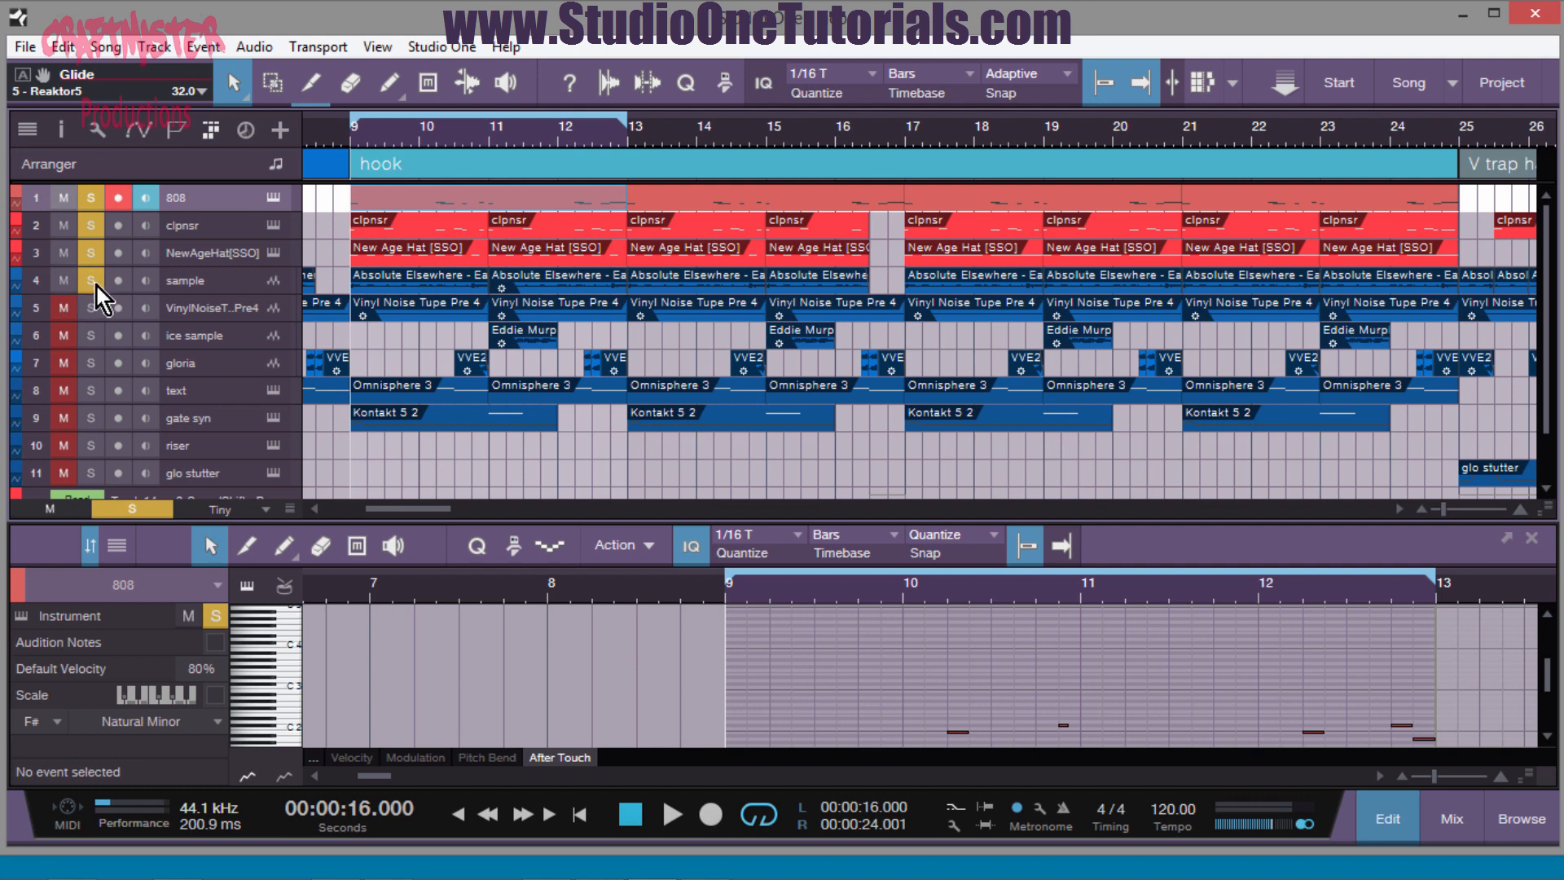
{"action": "key", "text": "space"}
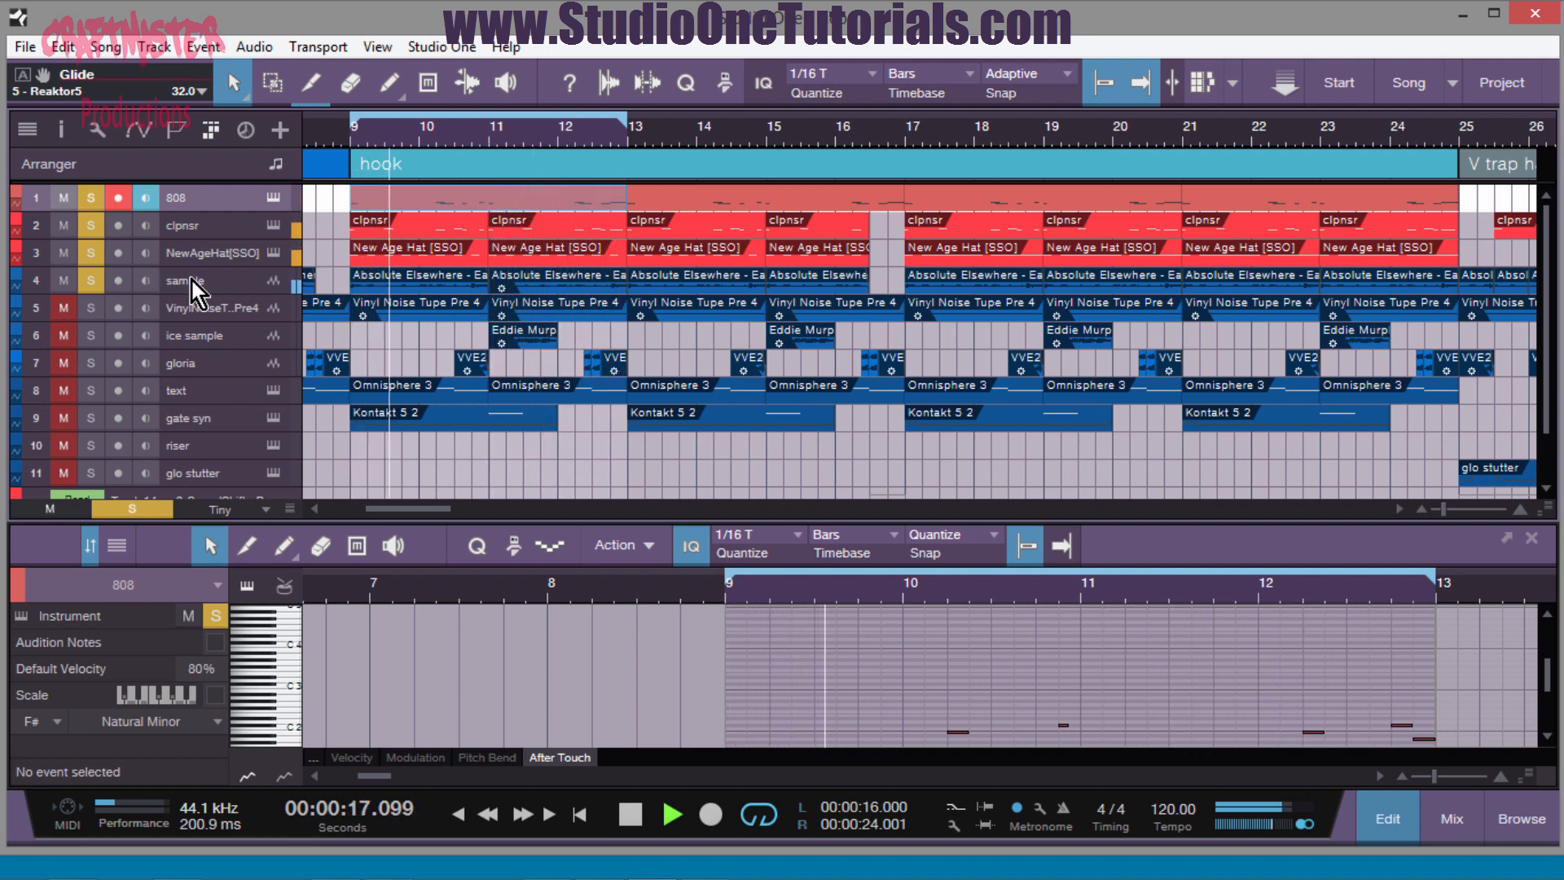
{"action": "key", "text": "space"}
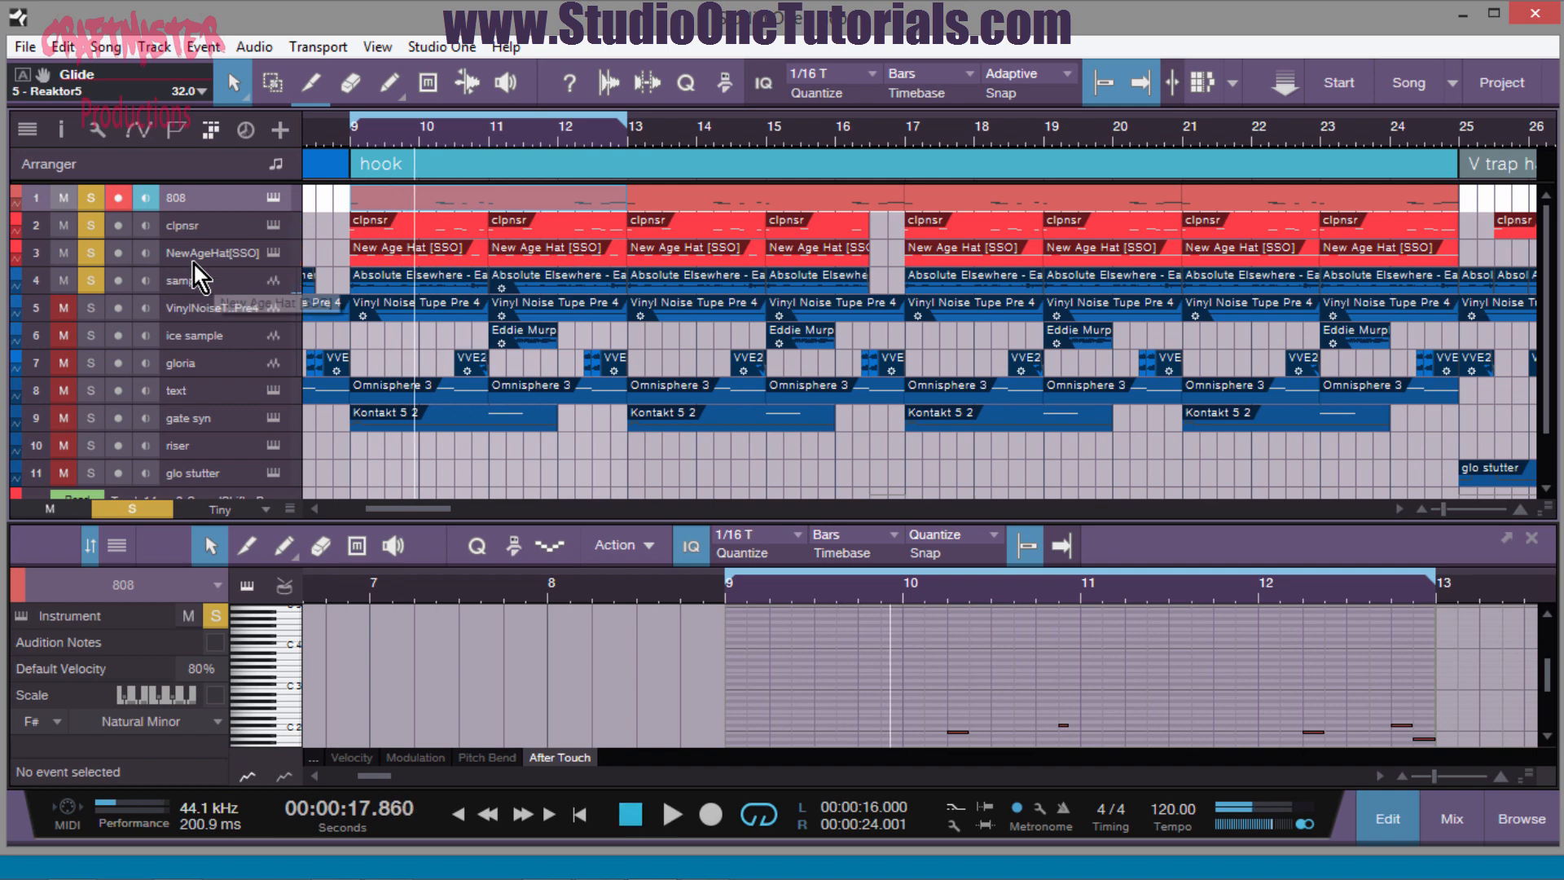
- Show the mixer, expand the sample channel, and inspect its Pro EQ curve before closing the plug-in
{"action": "key", "text": "F3"}
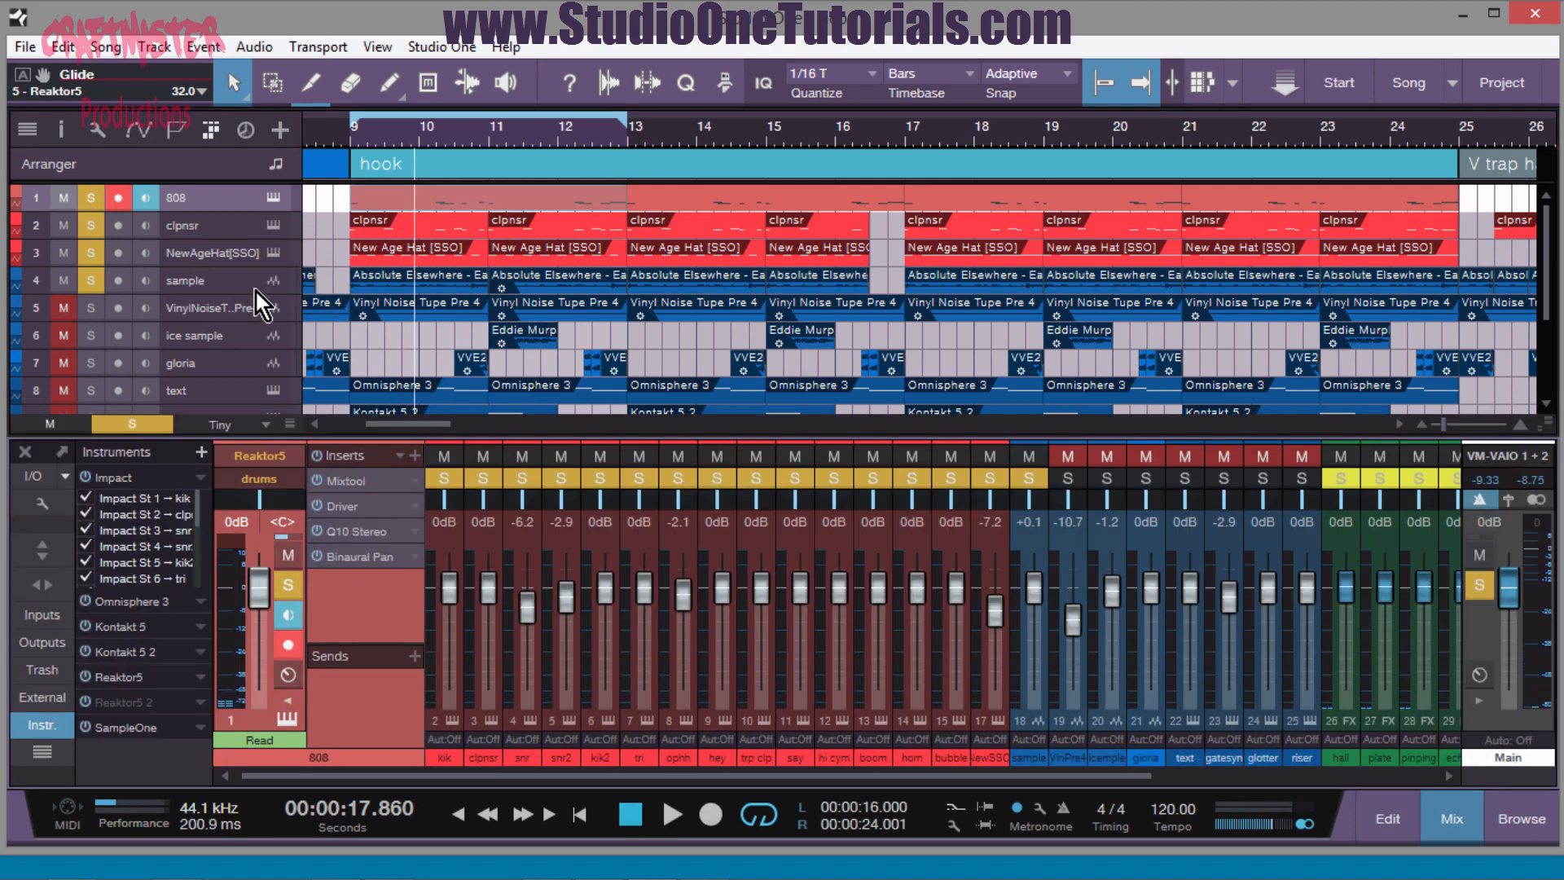
{"action": "left_click", "coordinate": [229, 287]}
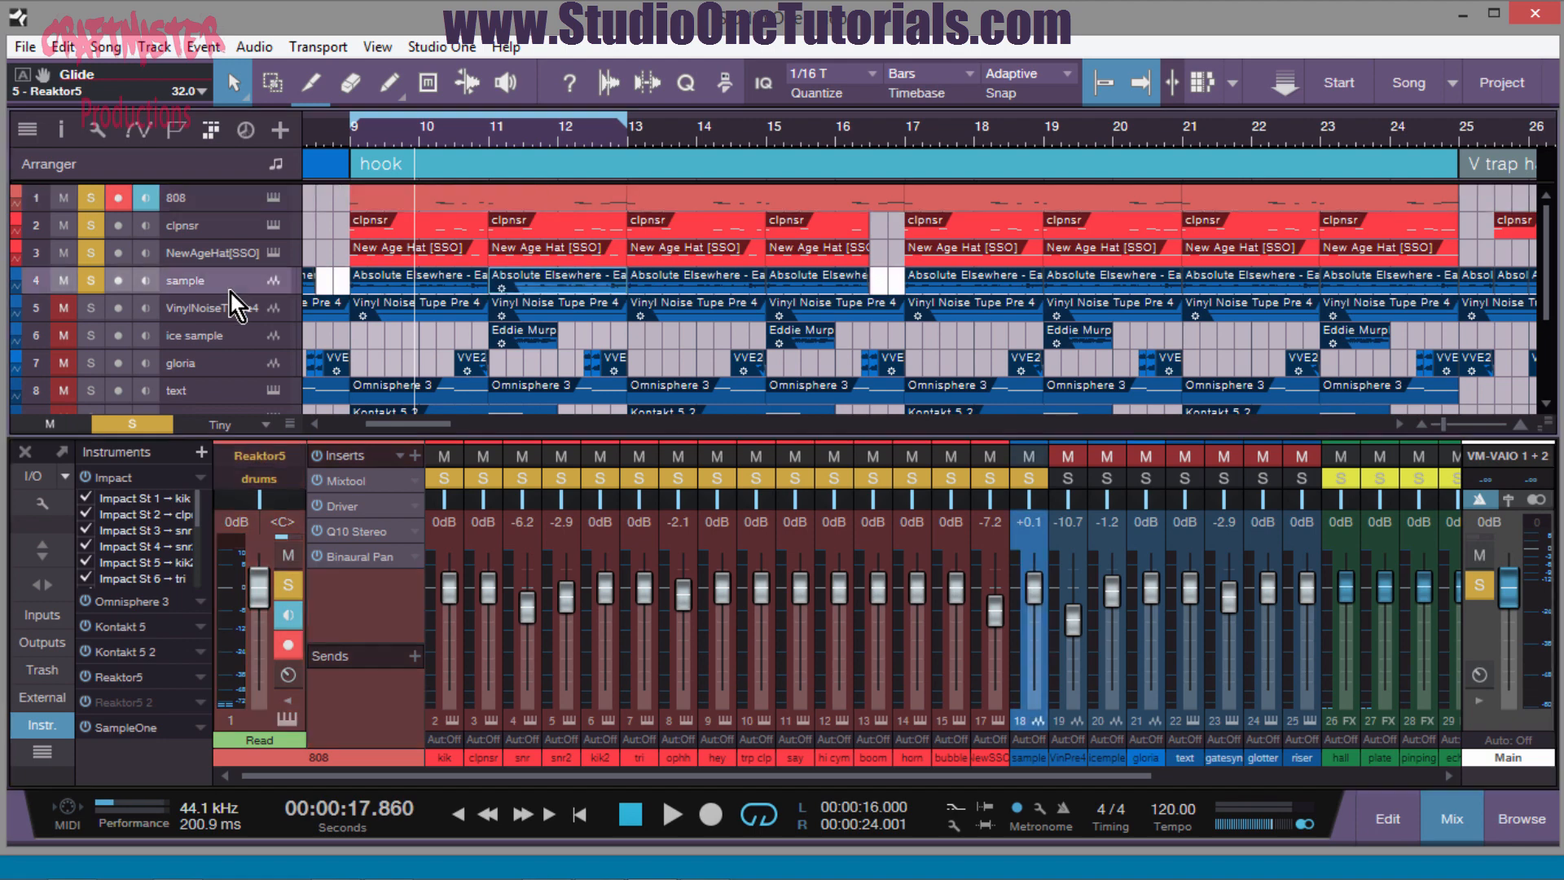
{"action": "double_click", "coordinate": [1040, 663]}
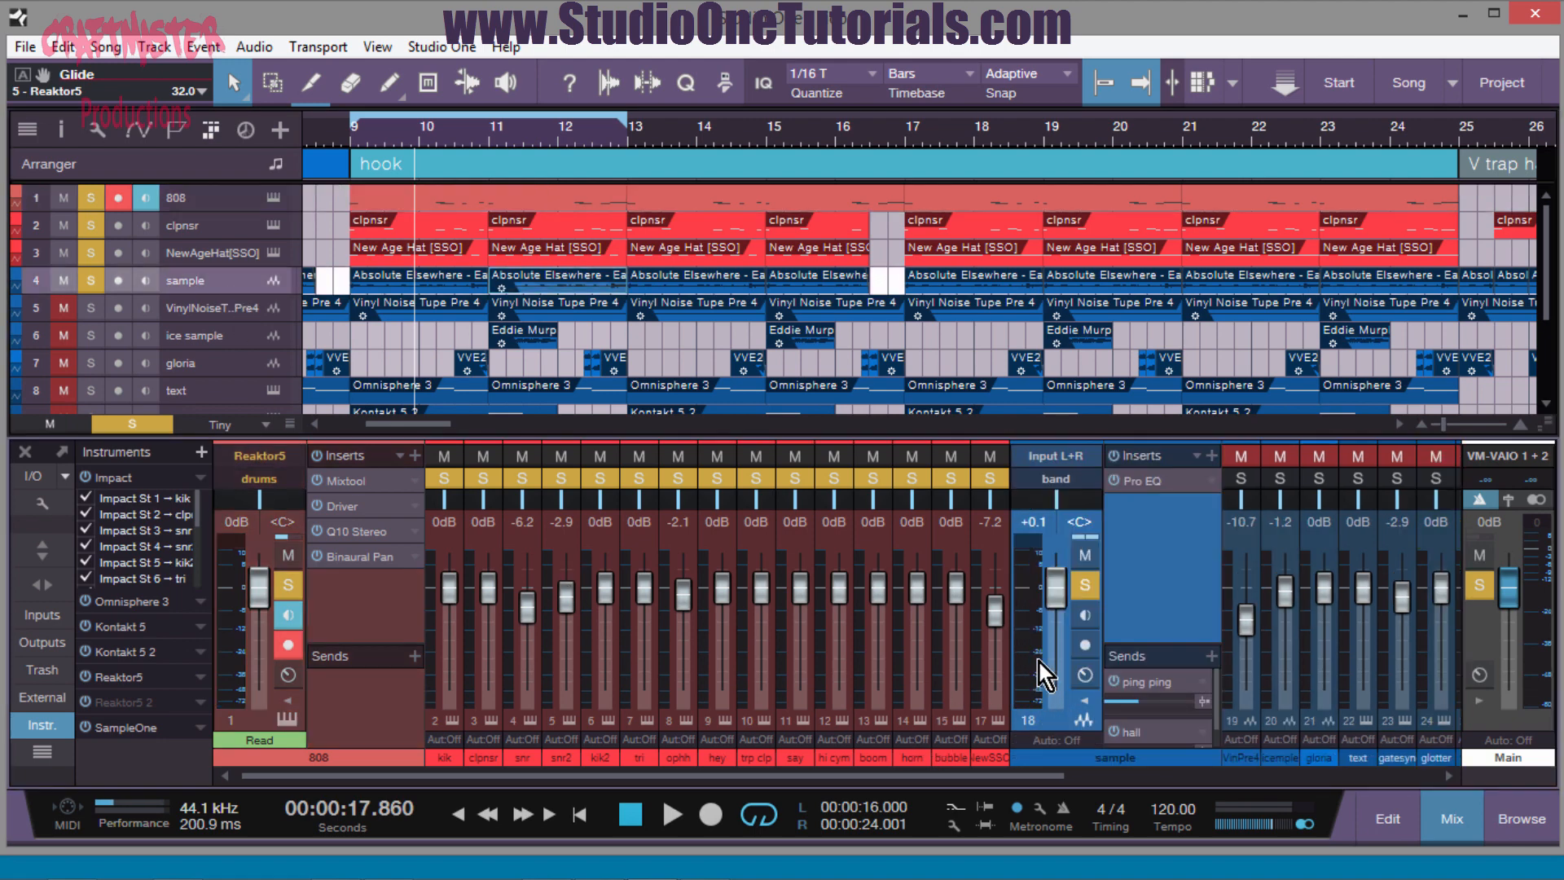
{"action": "left_click", "coordinate": [1163, 482]}
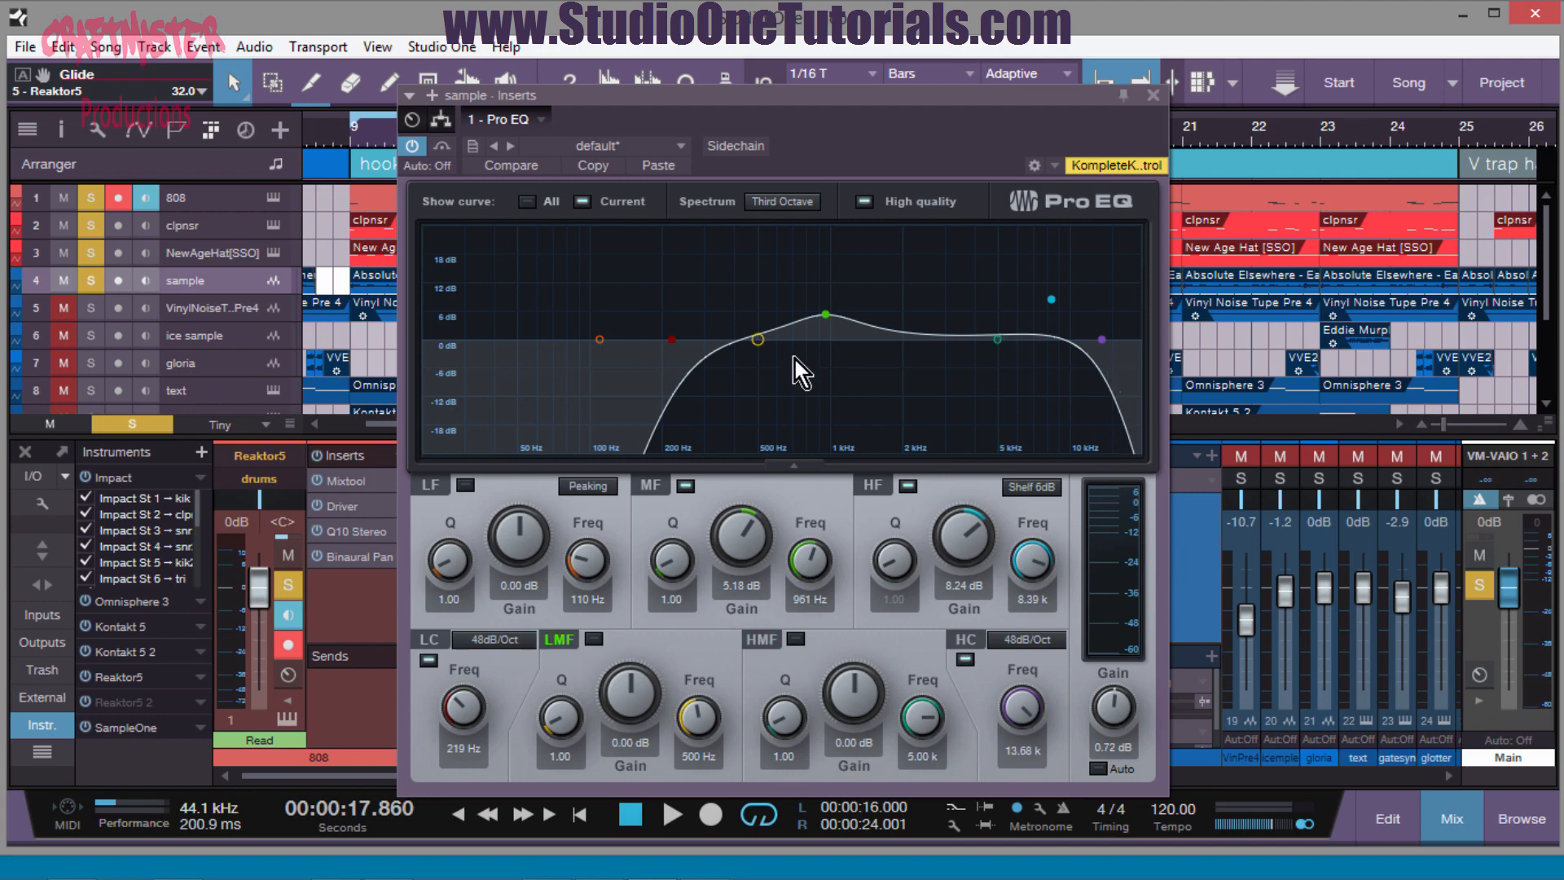
{"action": "left_click", "coordinate": [1155, 96]}
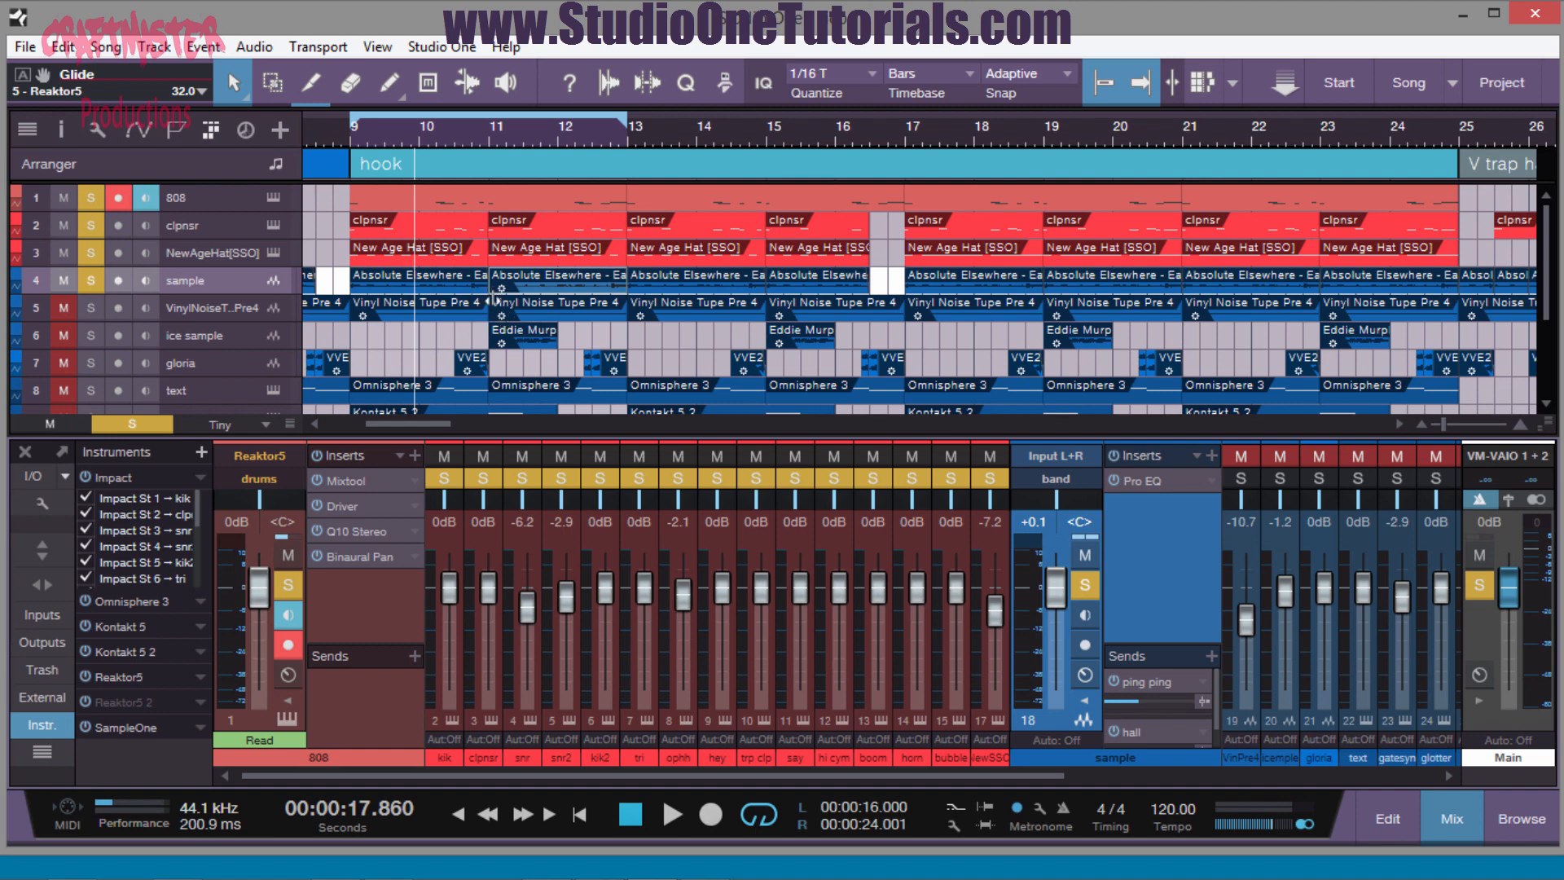
- Add the vinyl noise track to the soloed tracks and play the hook from bar 9
{"action": "left_click", "coordinate": [98, 316]}
{"action": "left_click", "coordinate": [230, 318]}
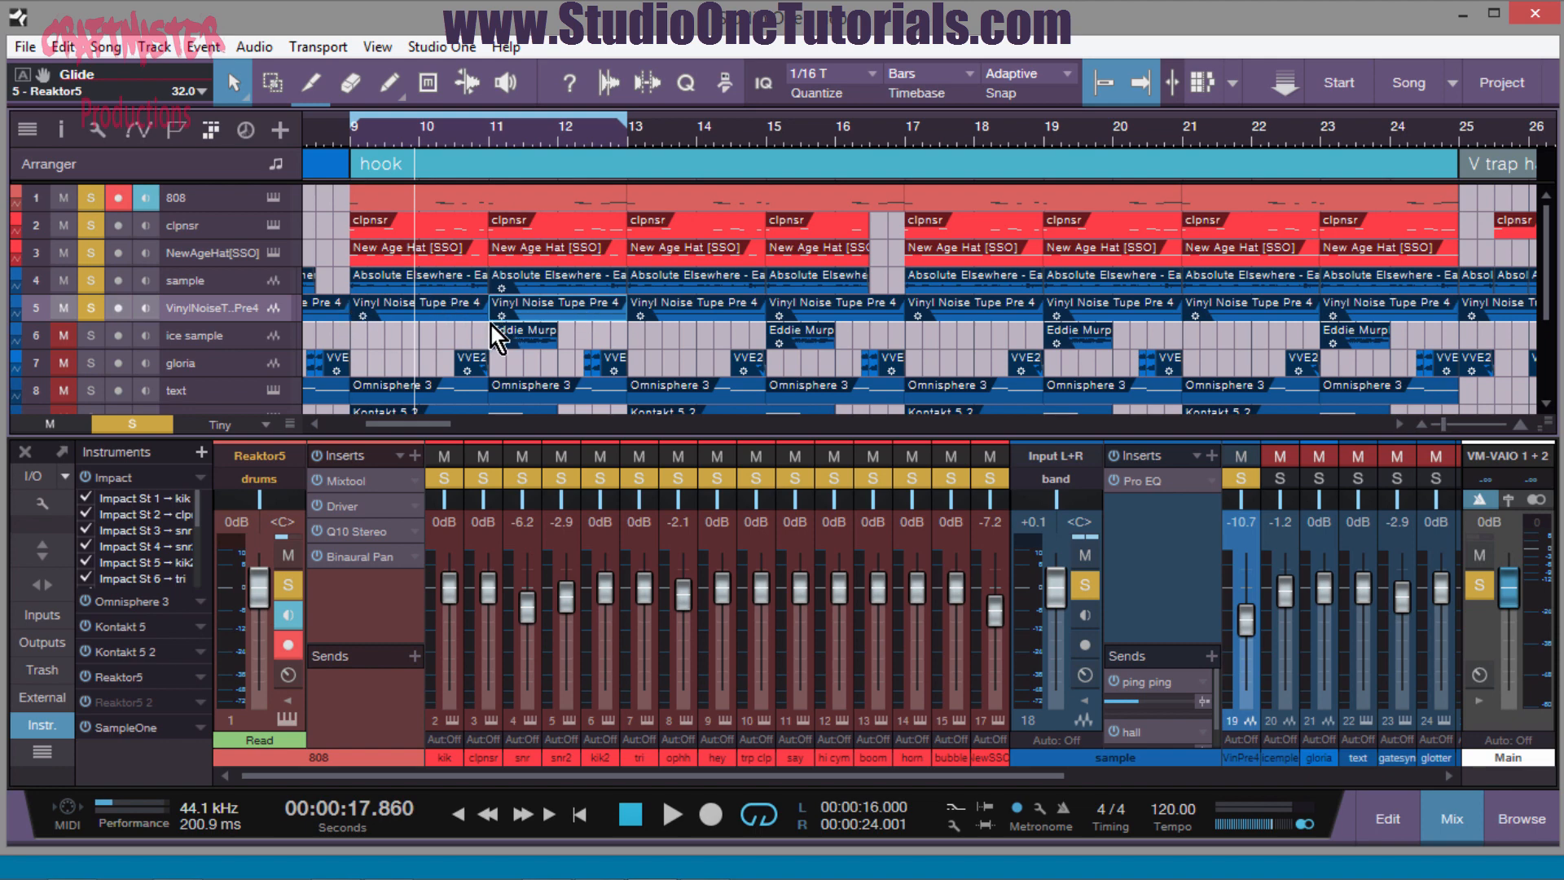
{"action": "left_click", "coordinate": [350, 144]}
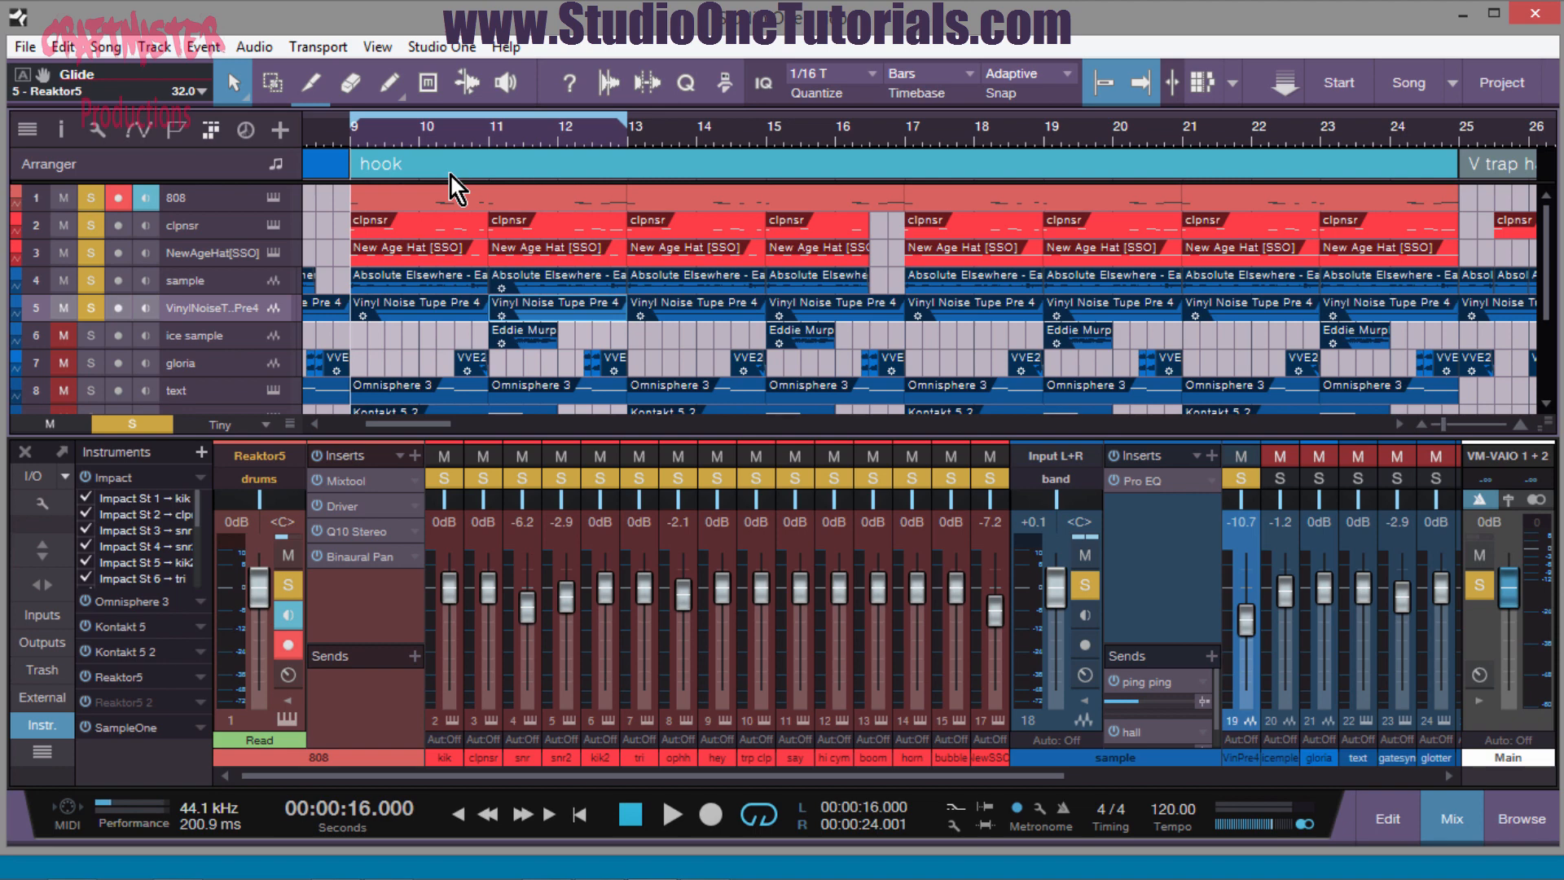
{"action": "key", "text": "space"}
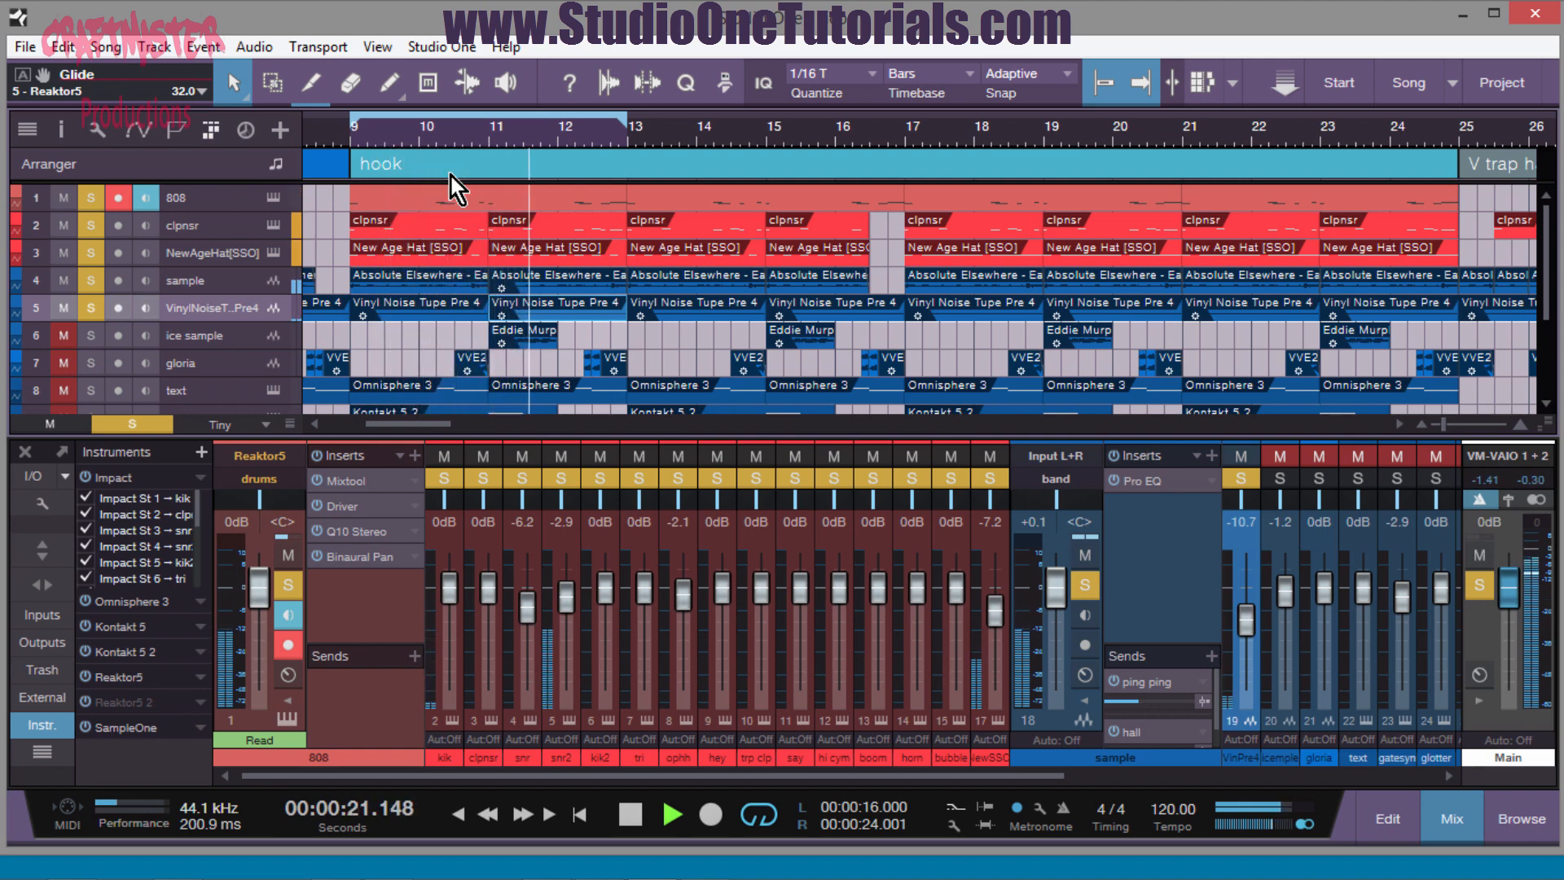
{"action": "key", "text": "space"}
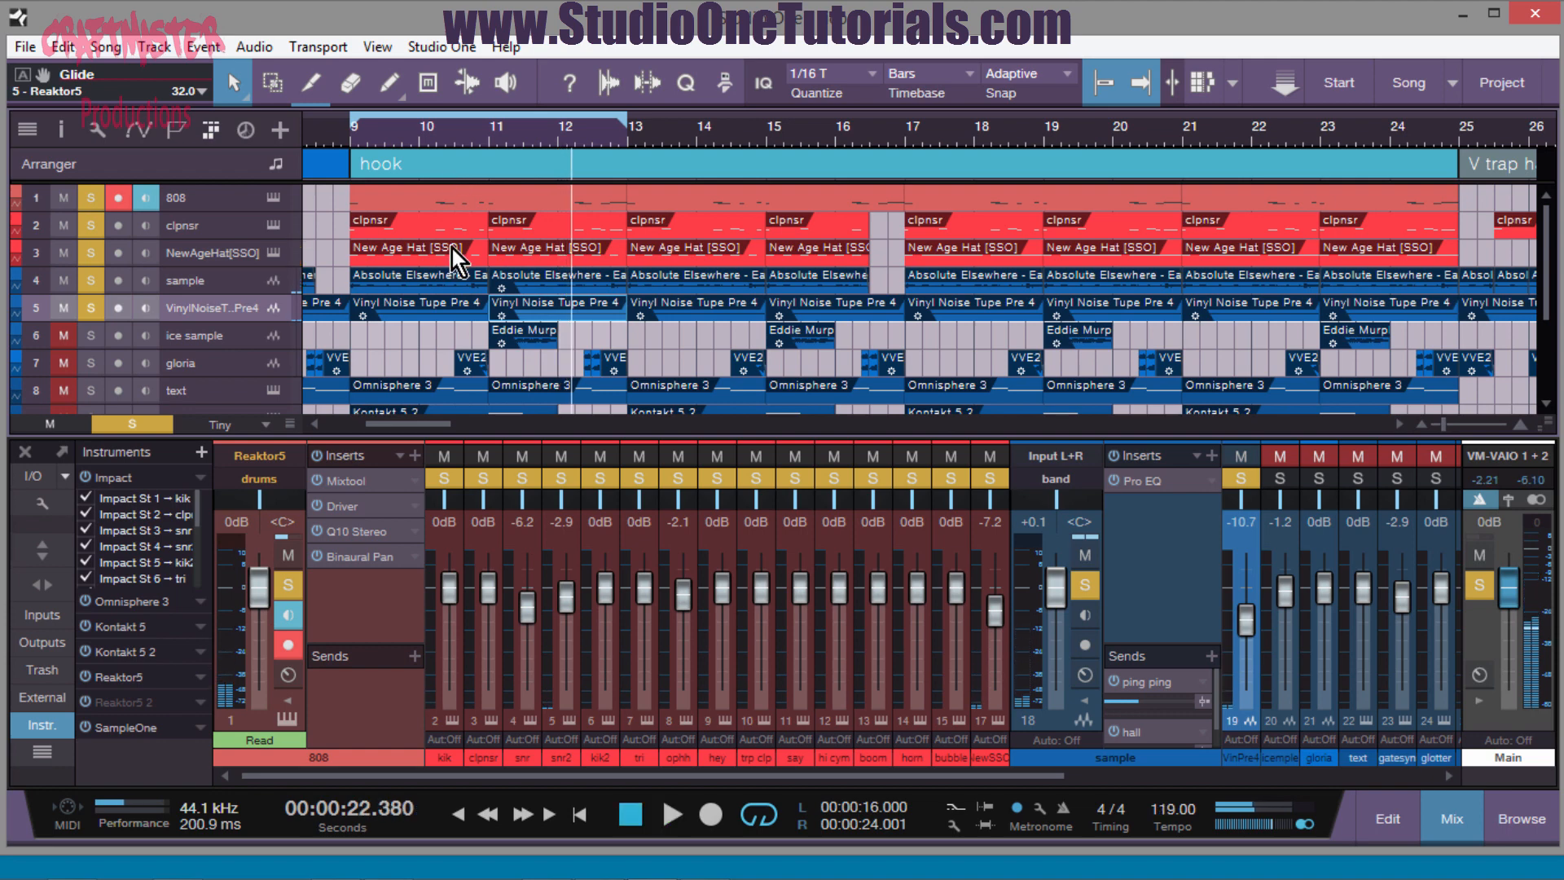
- Select the text track and solo it alone, clearing the solos on all other tracks
{"action": "scroll", "coordinate": [452, 247], "scroll_direction": "down", "scroll_amount": 2}
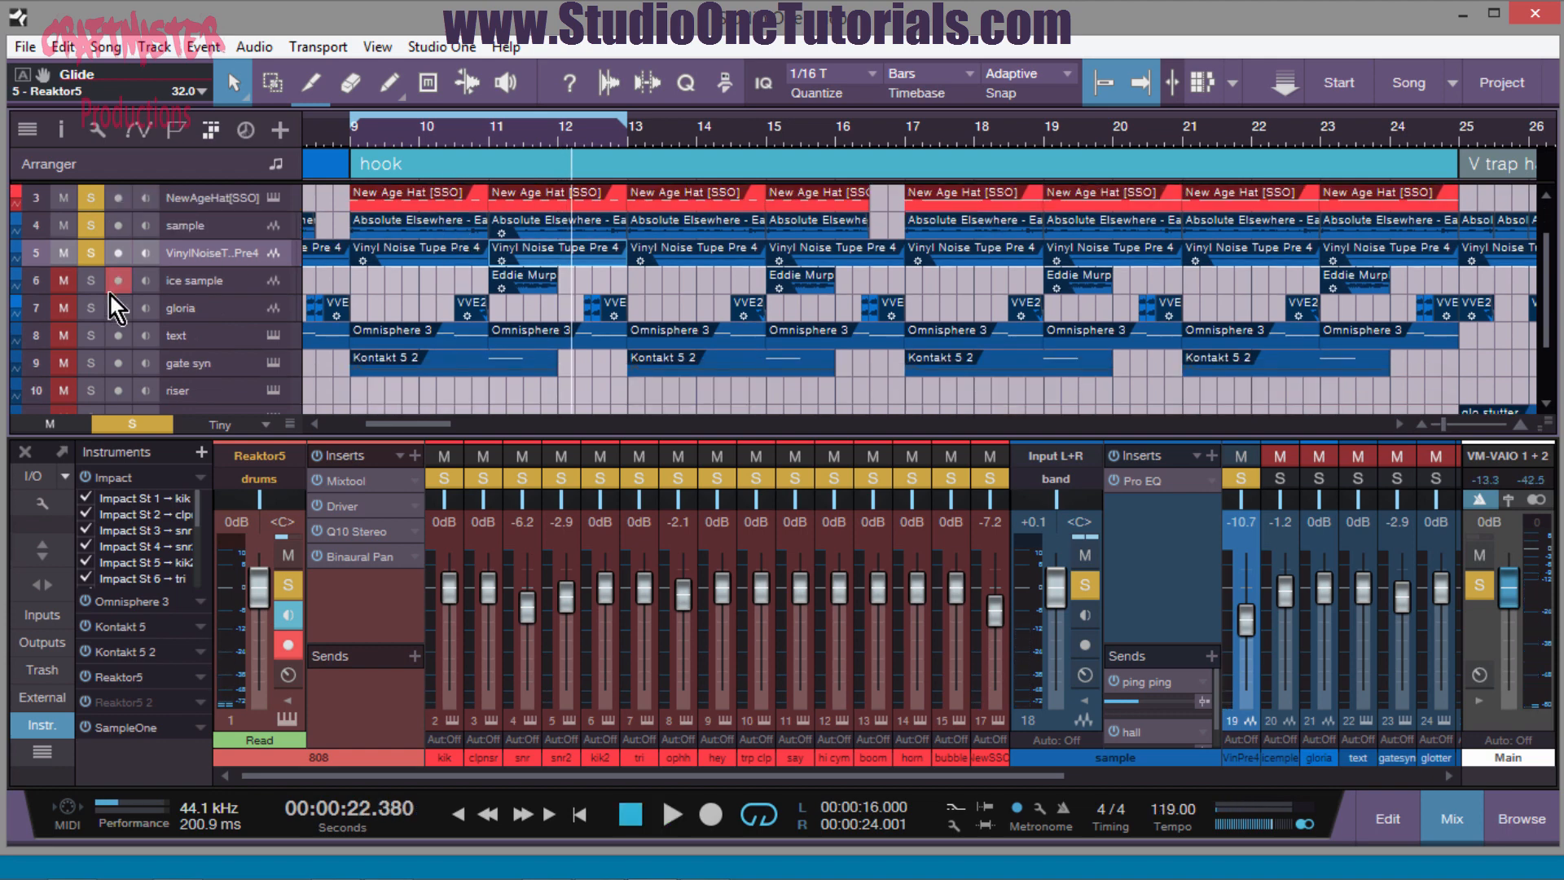
{"action": "left_click", "coordinate": [224, 342]}
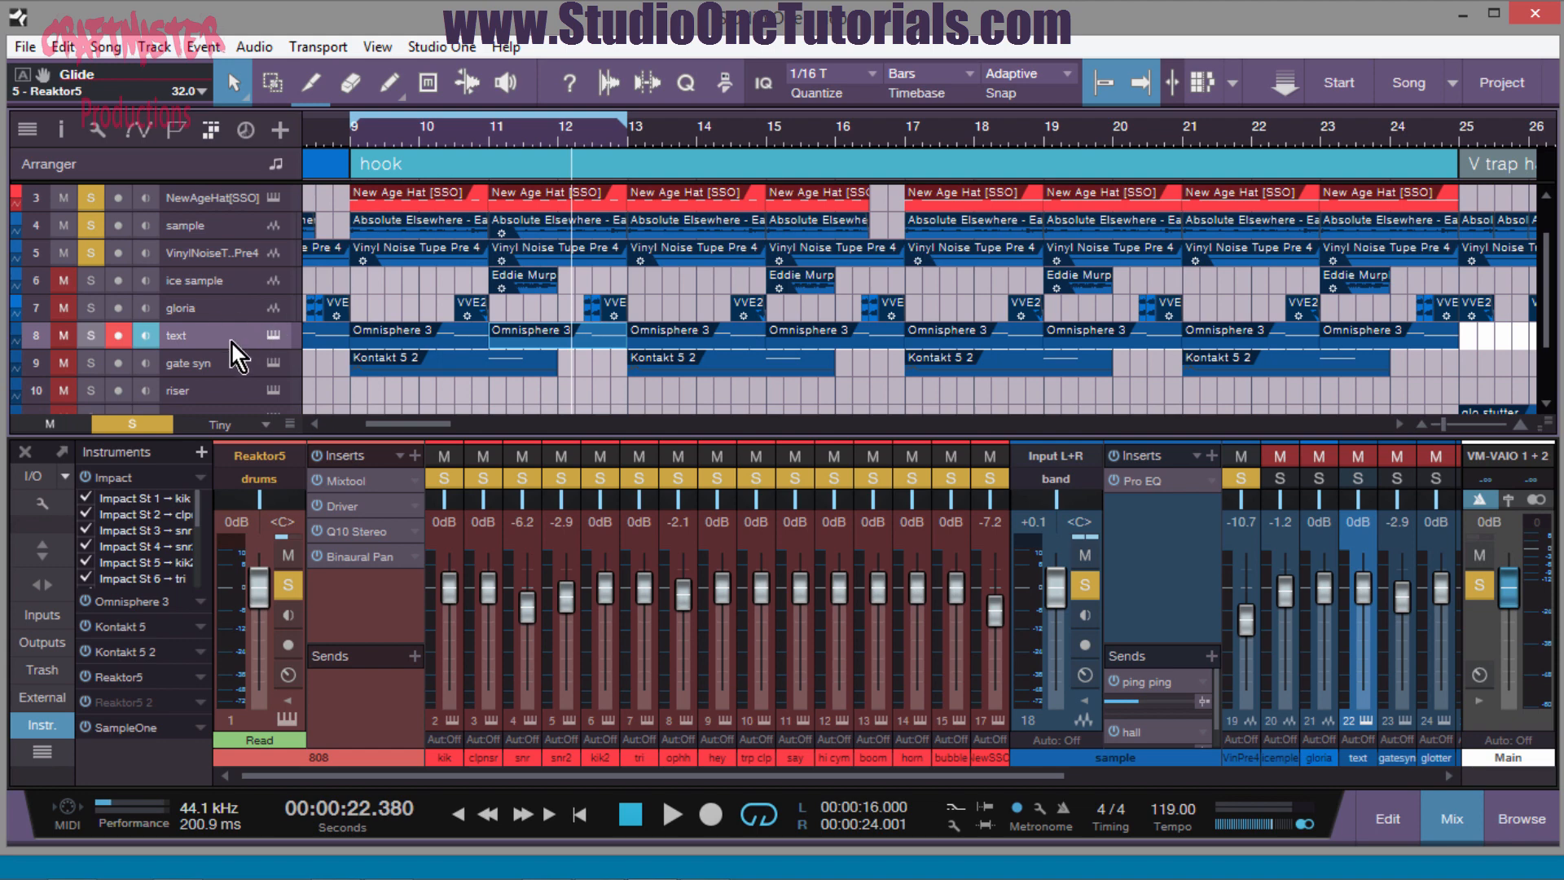
{"action": "left_click", "coordinate": [99, 332]}
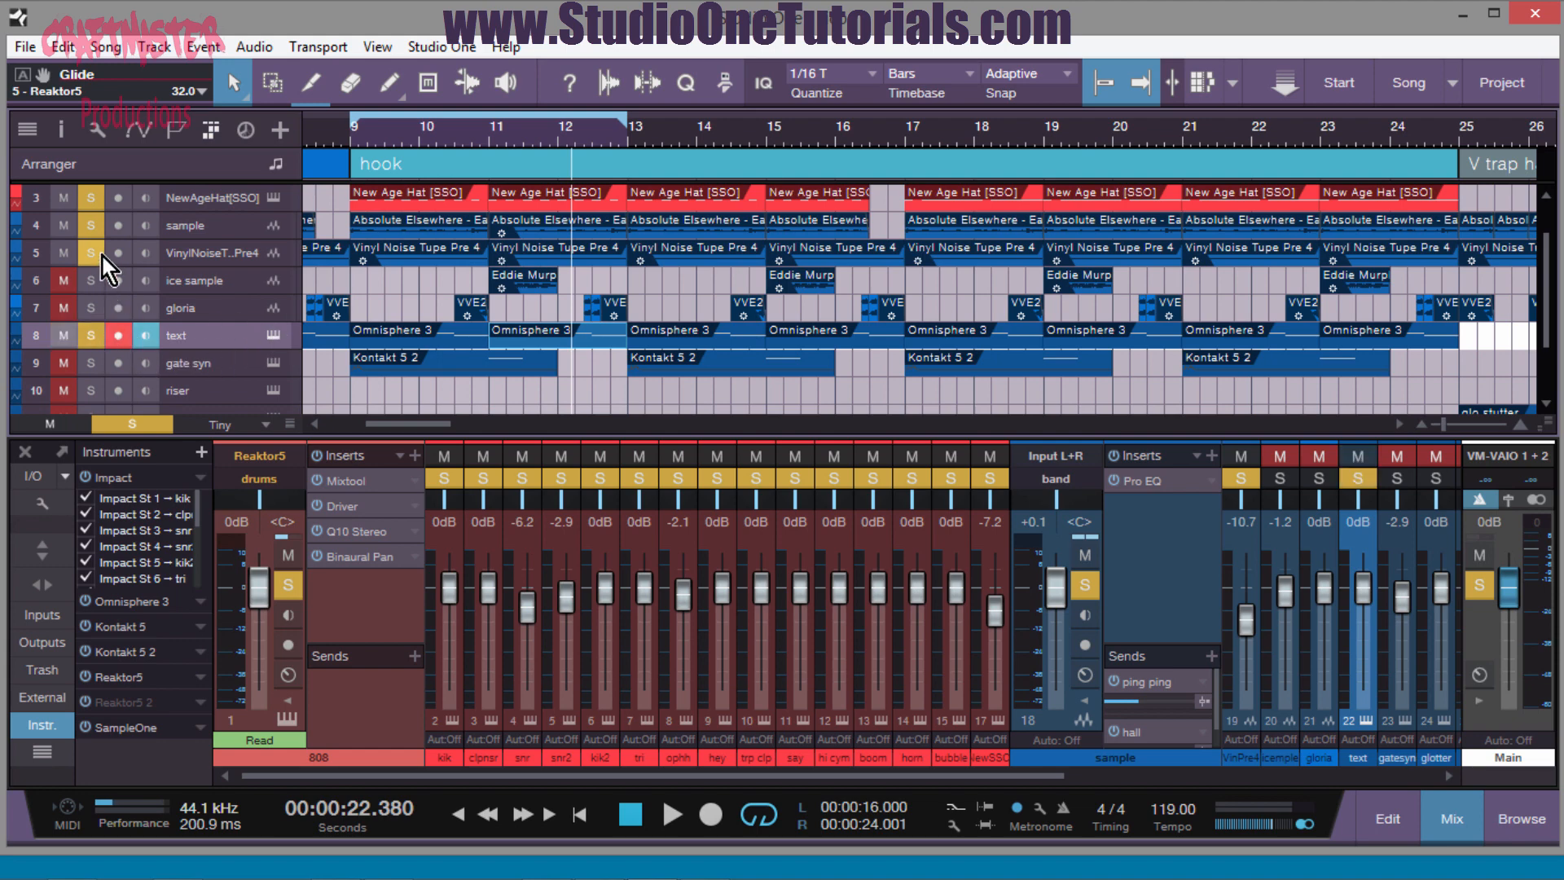
{"action": "scroll", "coordinate": [222, 285], "scroll_direction": "up", "scroll_amount": 2}
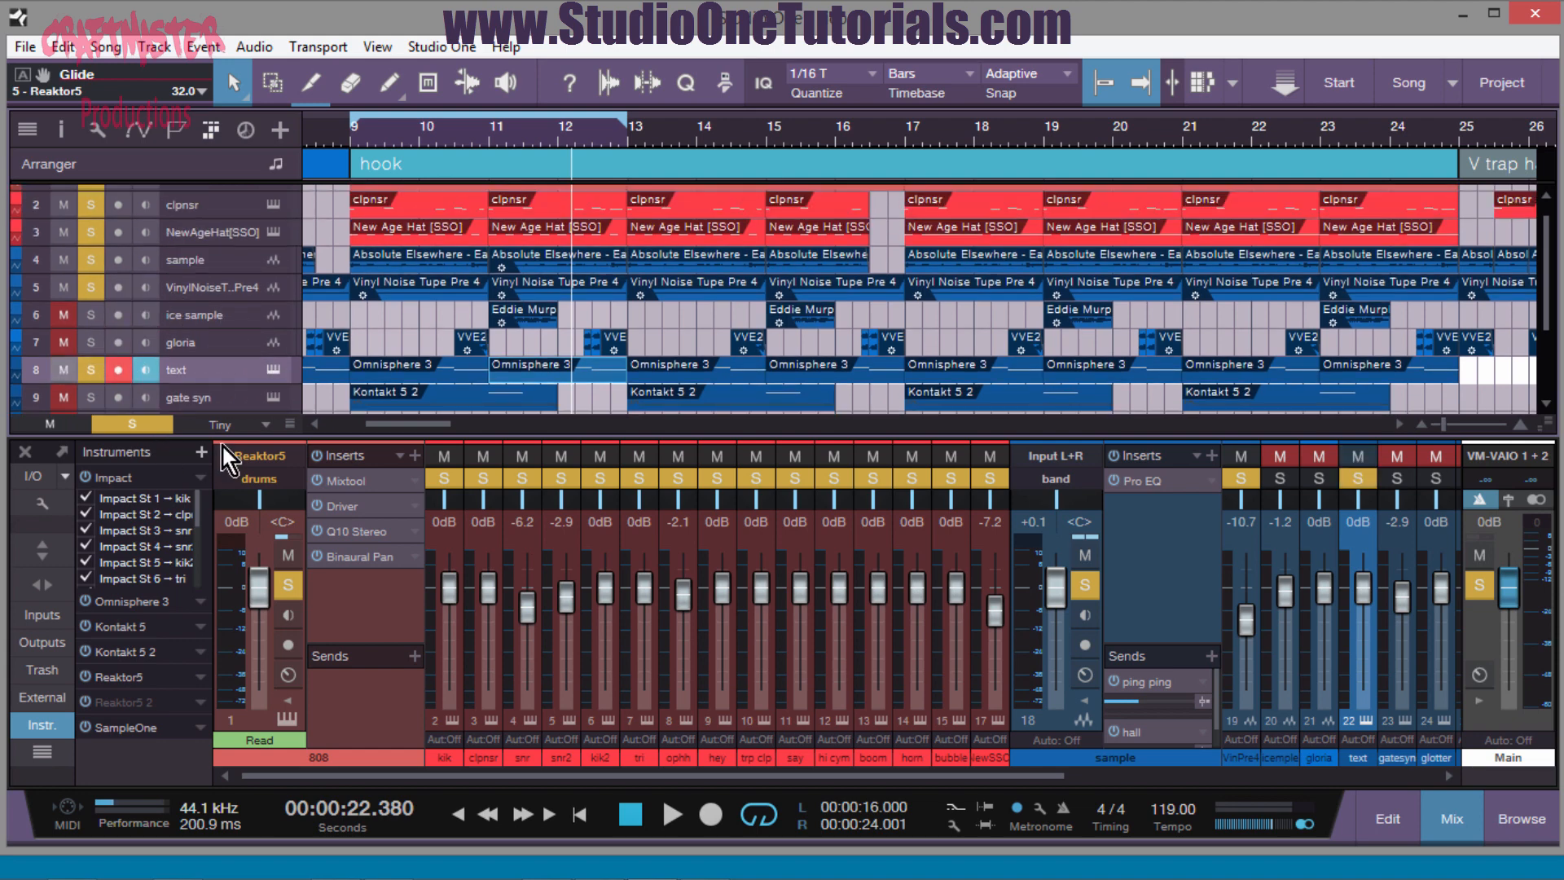
{"action": "left_click", "coordinate": [145, 420]}
{"action": "left_click", "coordinate": [100, 369]}
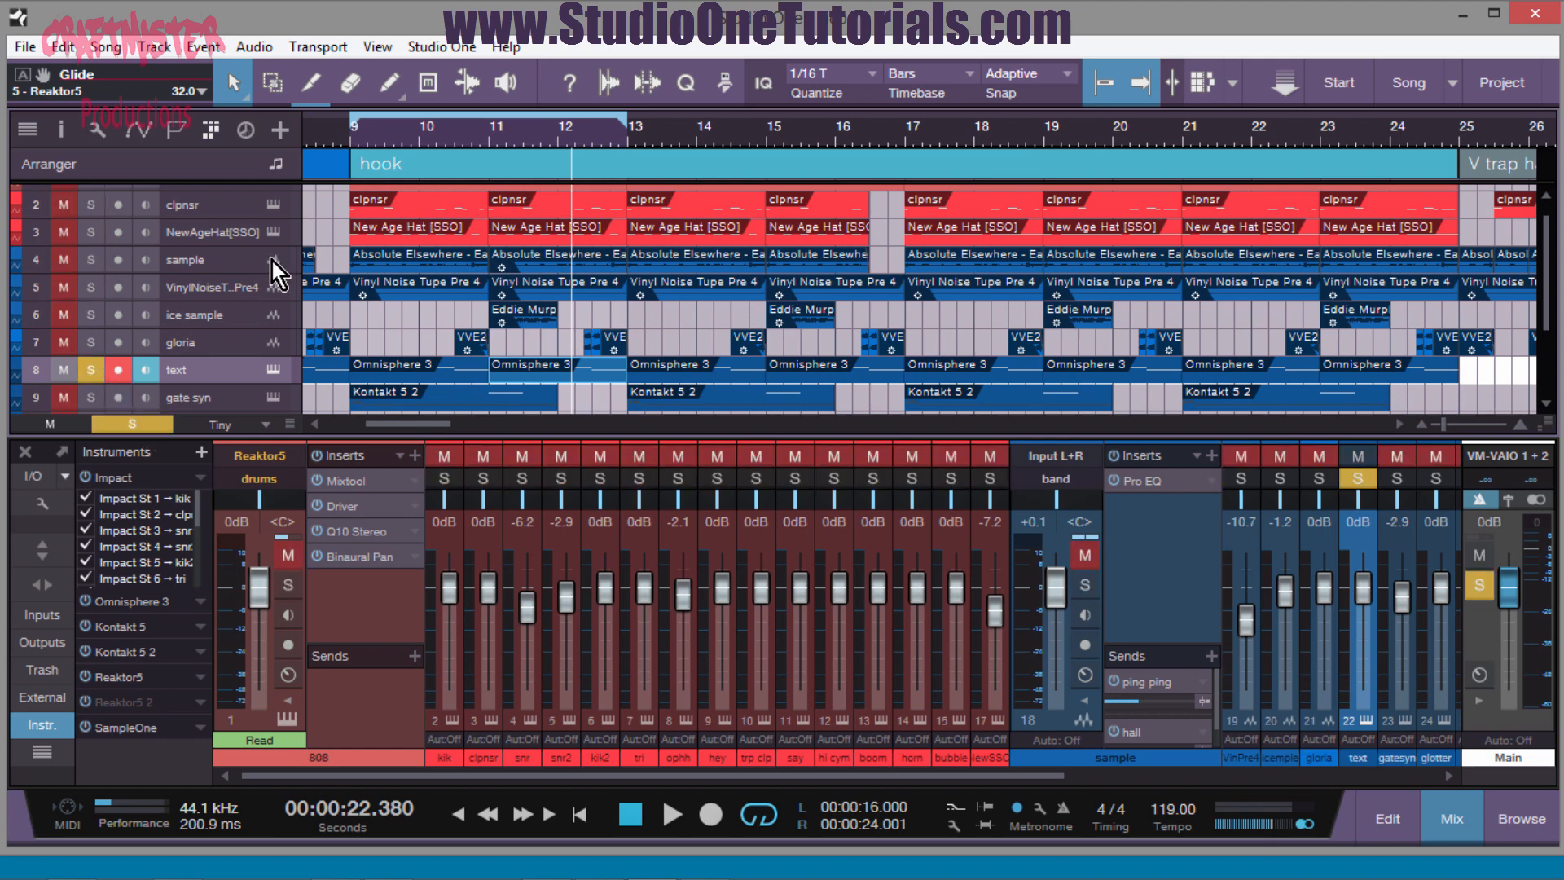
- View the text track's Omnisphere patch, close the instrument, and listen to the part from bar 9
{"action": "left_click", "coordinate": [351, 143]}
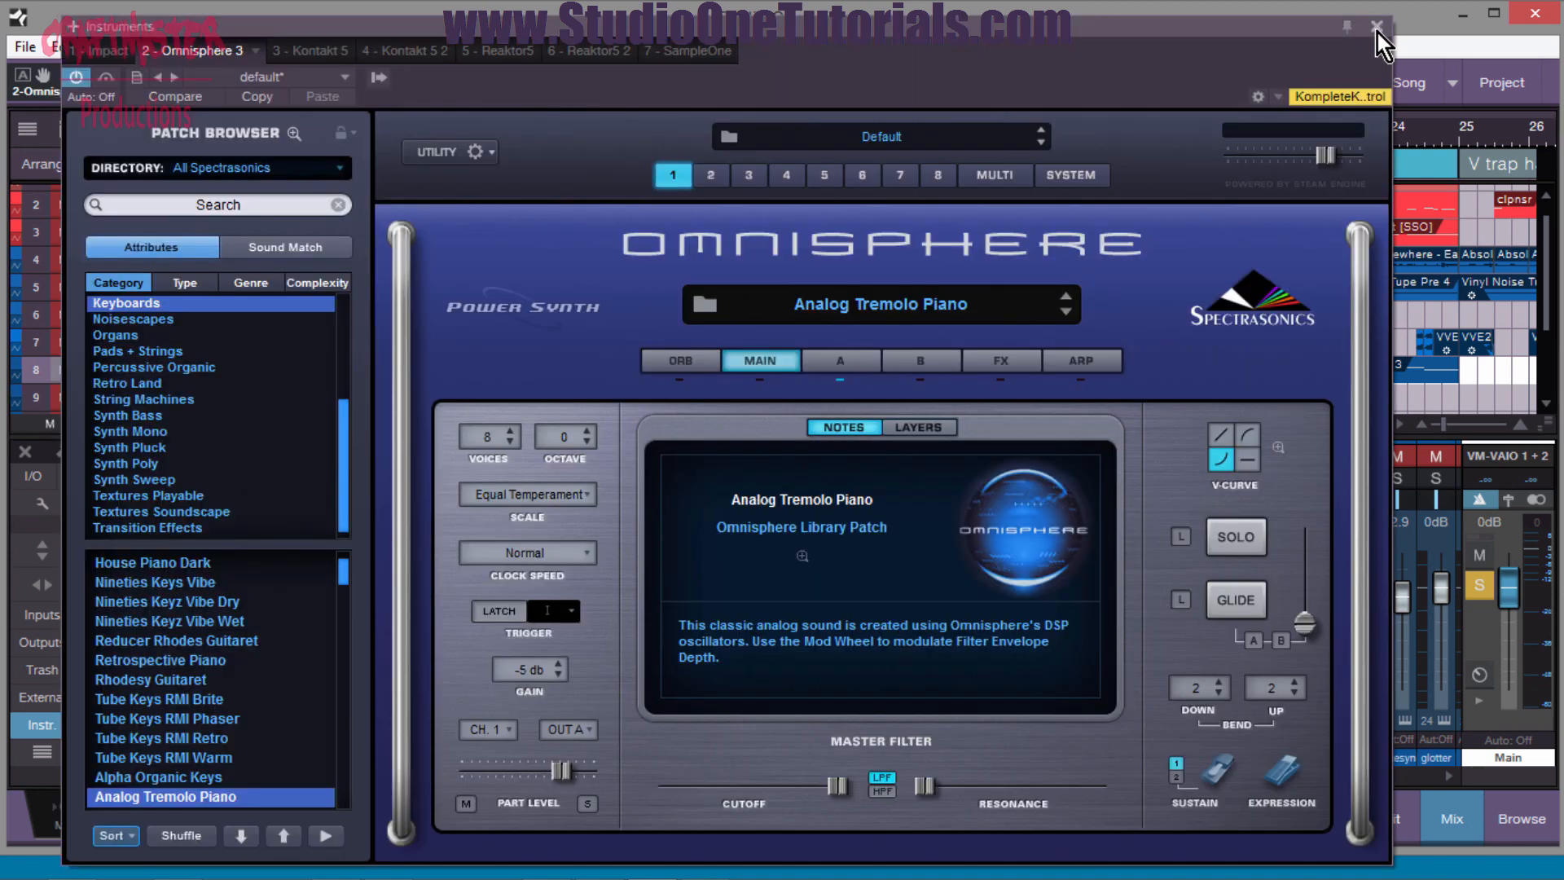
{"action": "left_click", "coordinate": [1373, 28]}
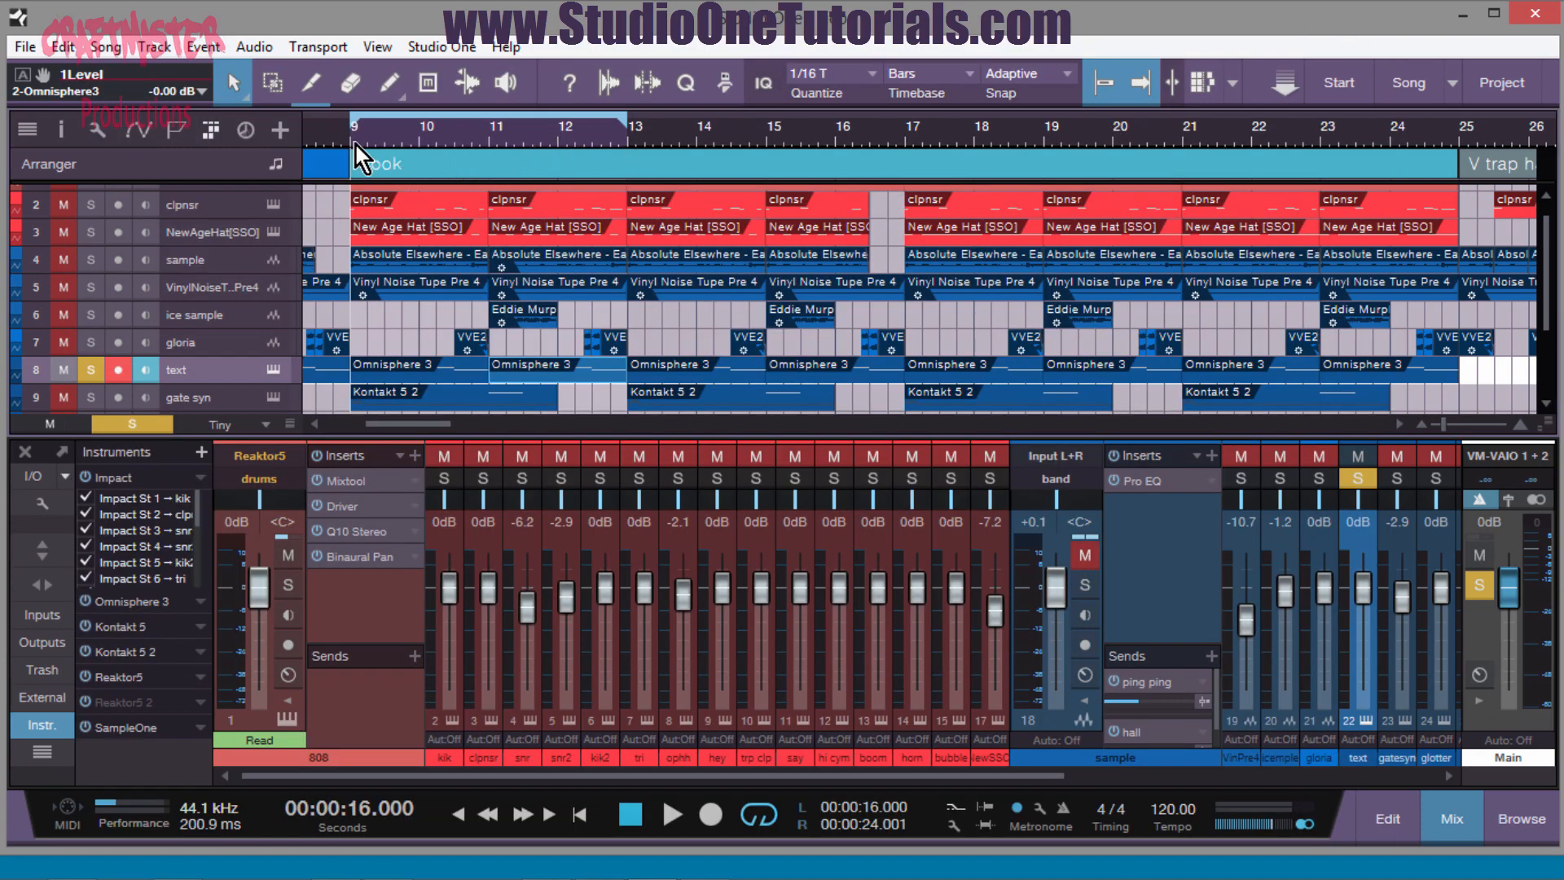
{"action": "key", "text": "space"}
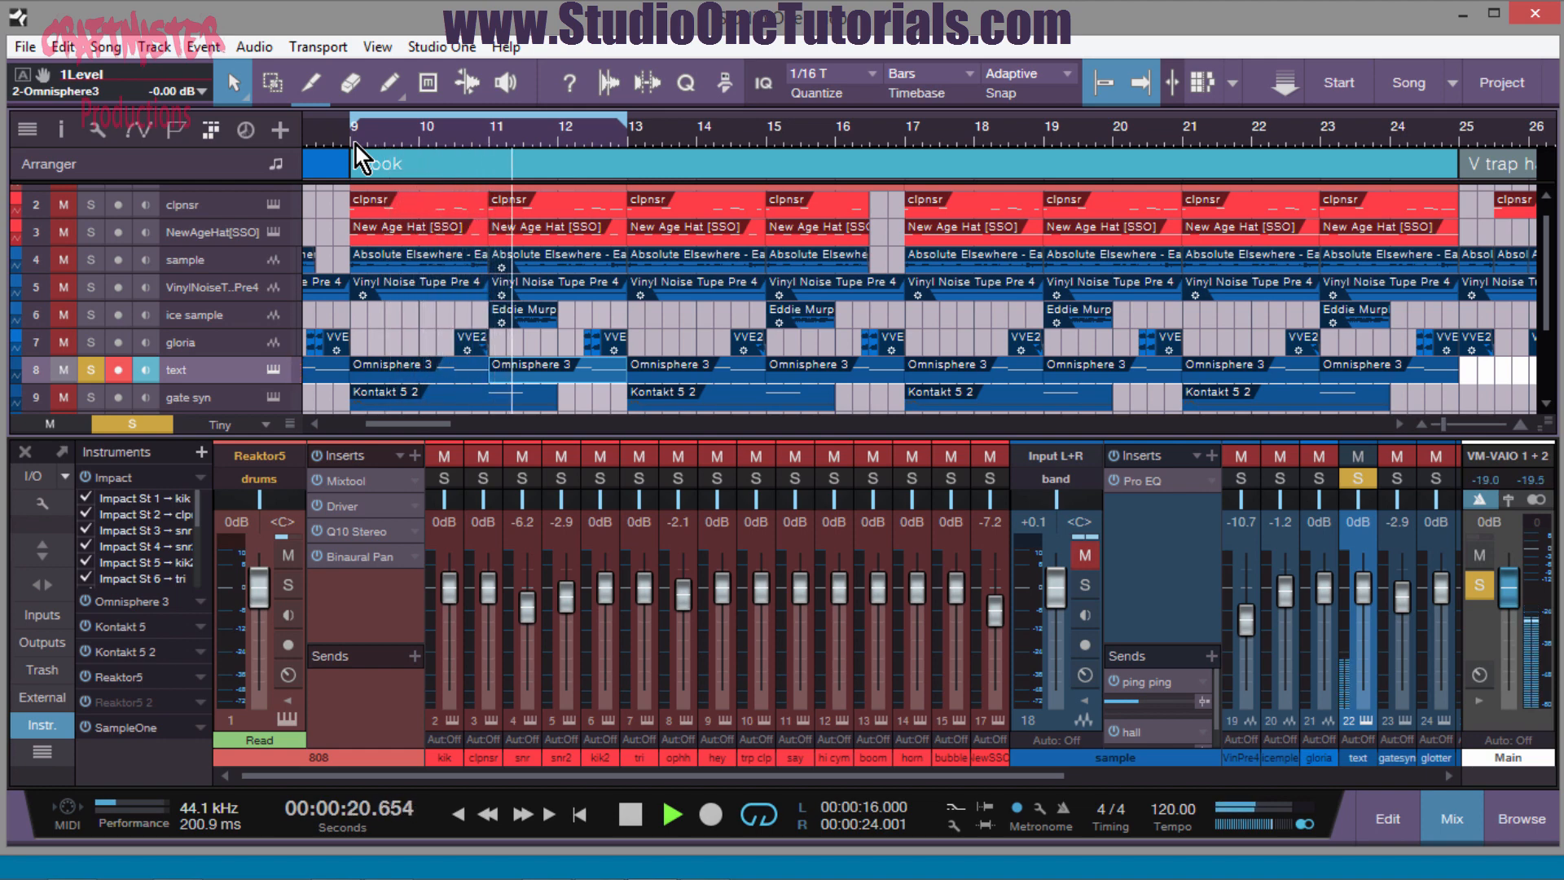
{"action": "key", "text": "space"}
- Unsolo the text track and play the full hook from bar 9 with all tracks audible
{"action": "left_click", "coordinate": [91, 371]}
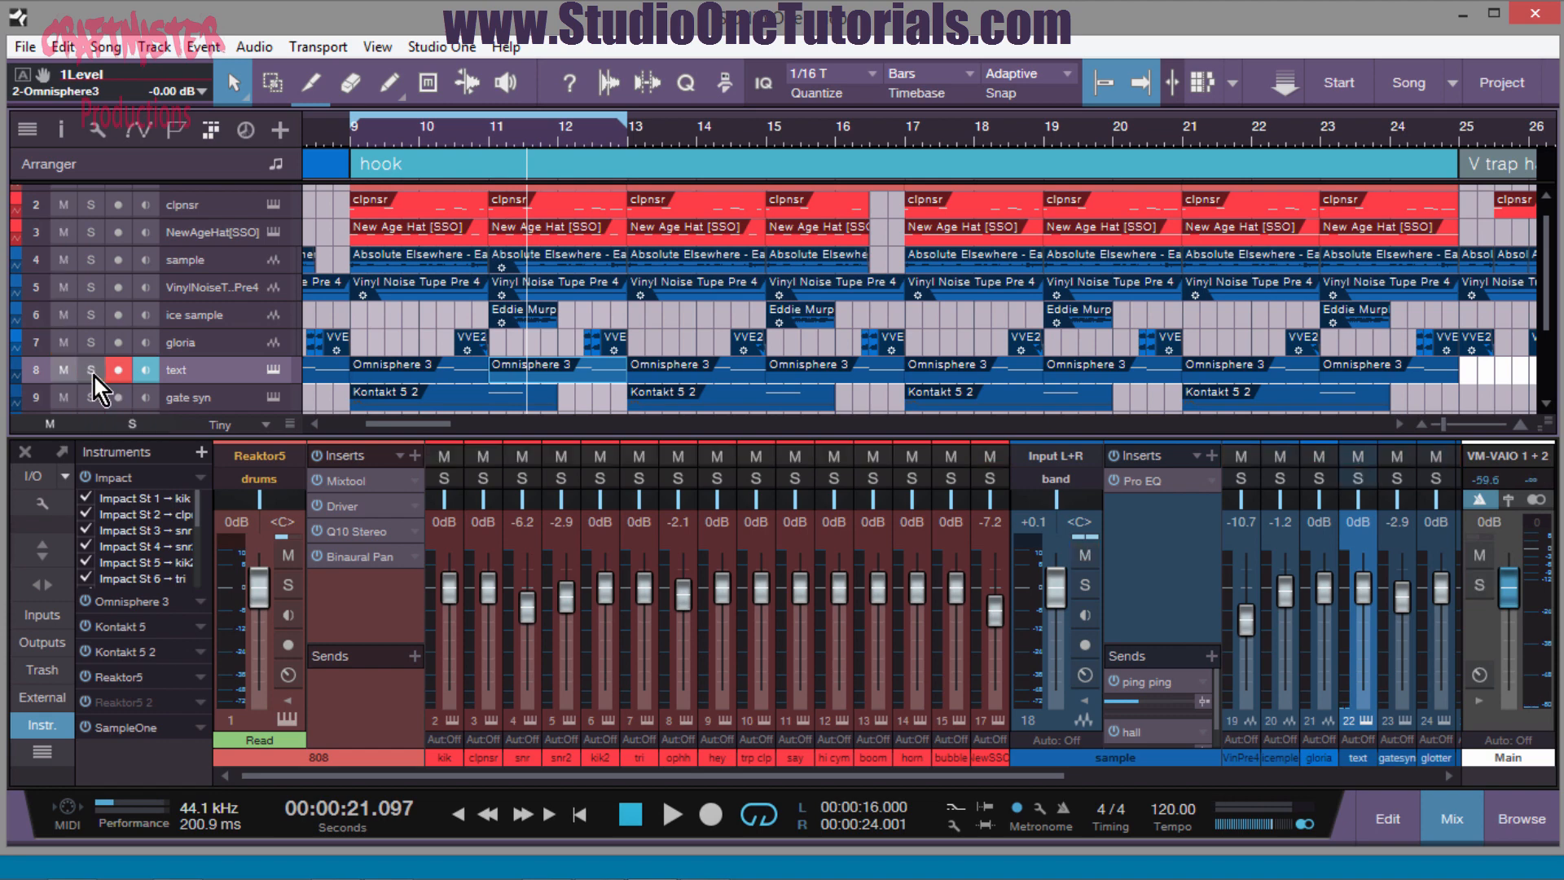
{"action": "left_click", "coordinate": [346, 132]}
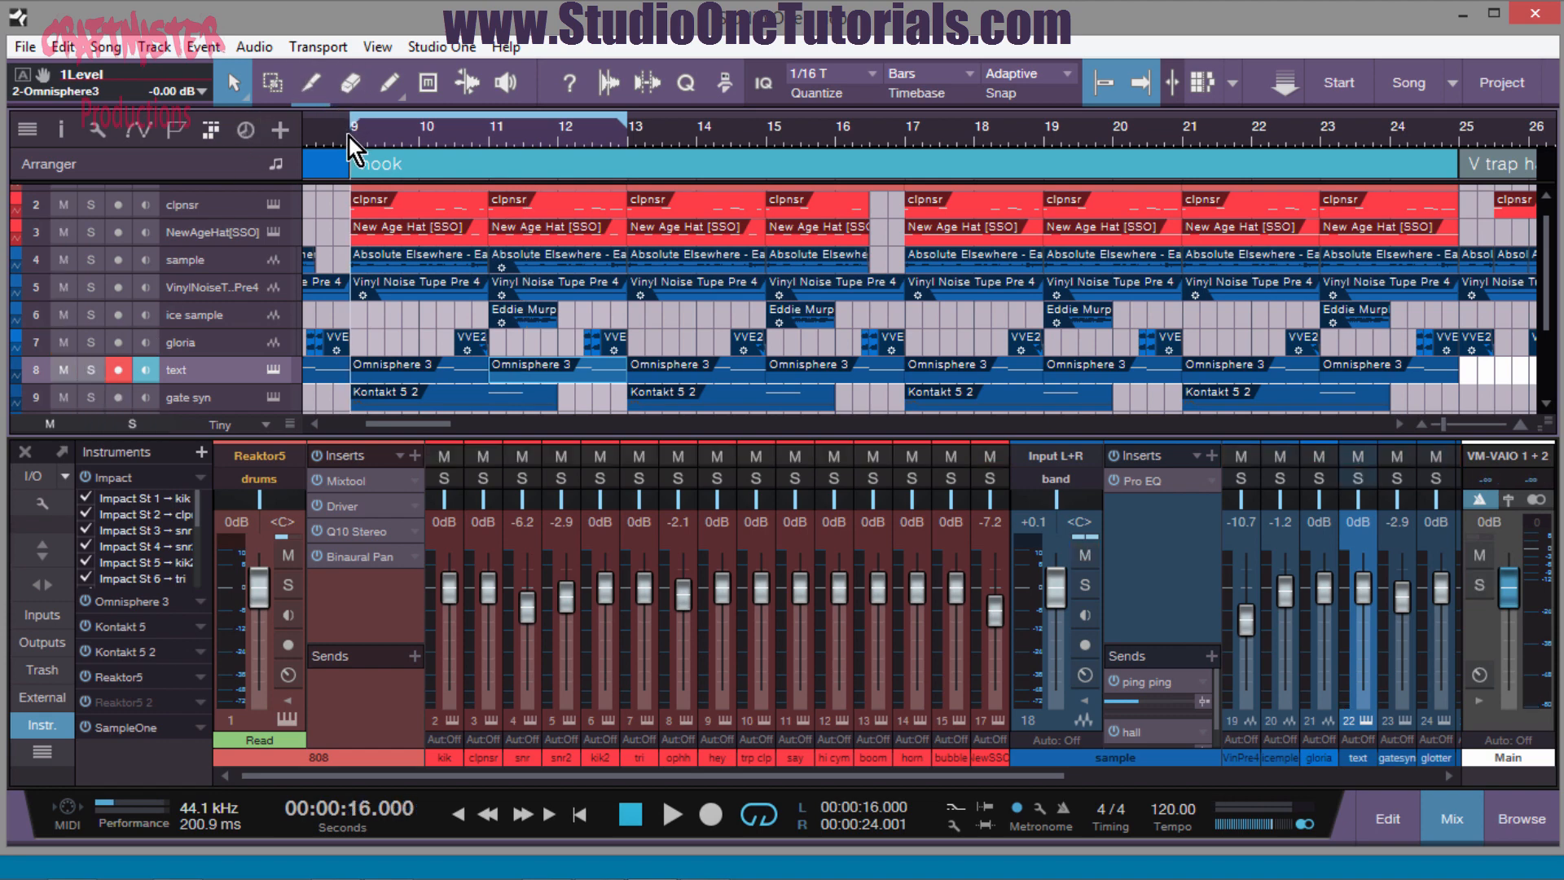
{"action": "key", "text": "space"}
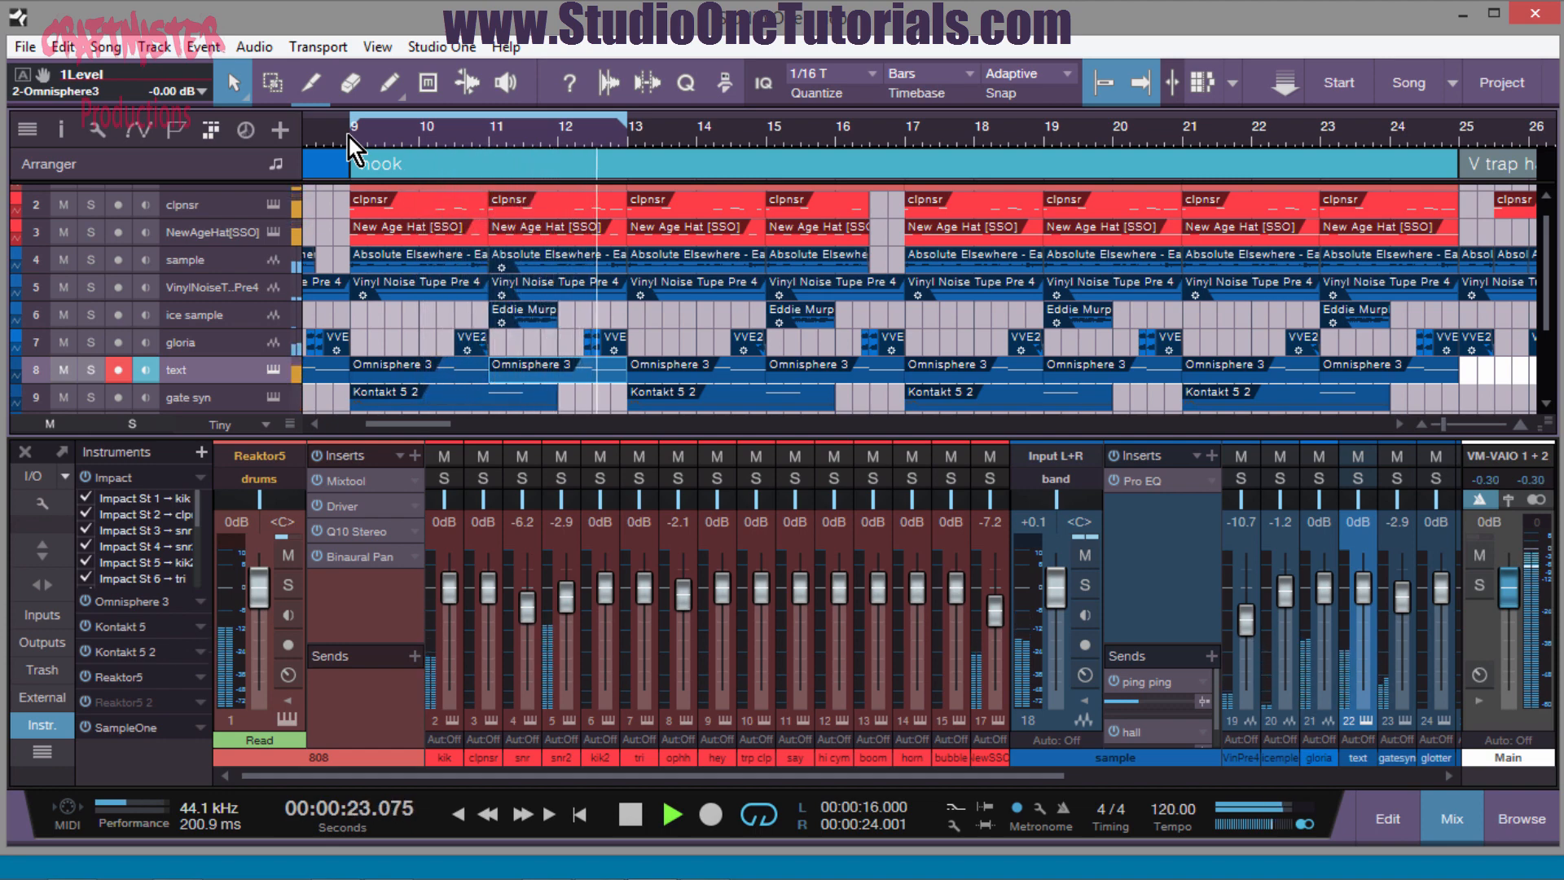
{"action": "key", "text": "space"}
{"action": "scroll", "coordinate": [409, 298], "scroll_direction": "down", "scroll_amount": 2}
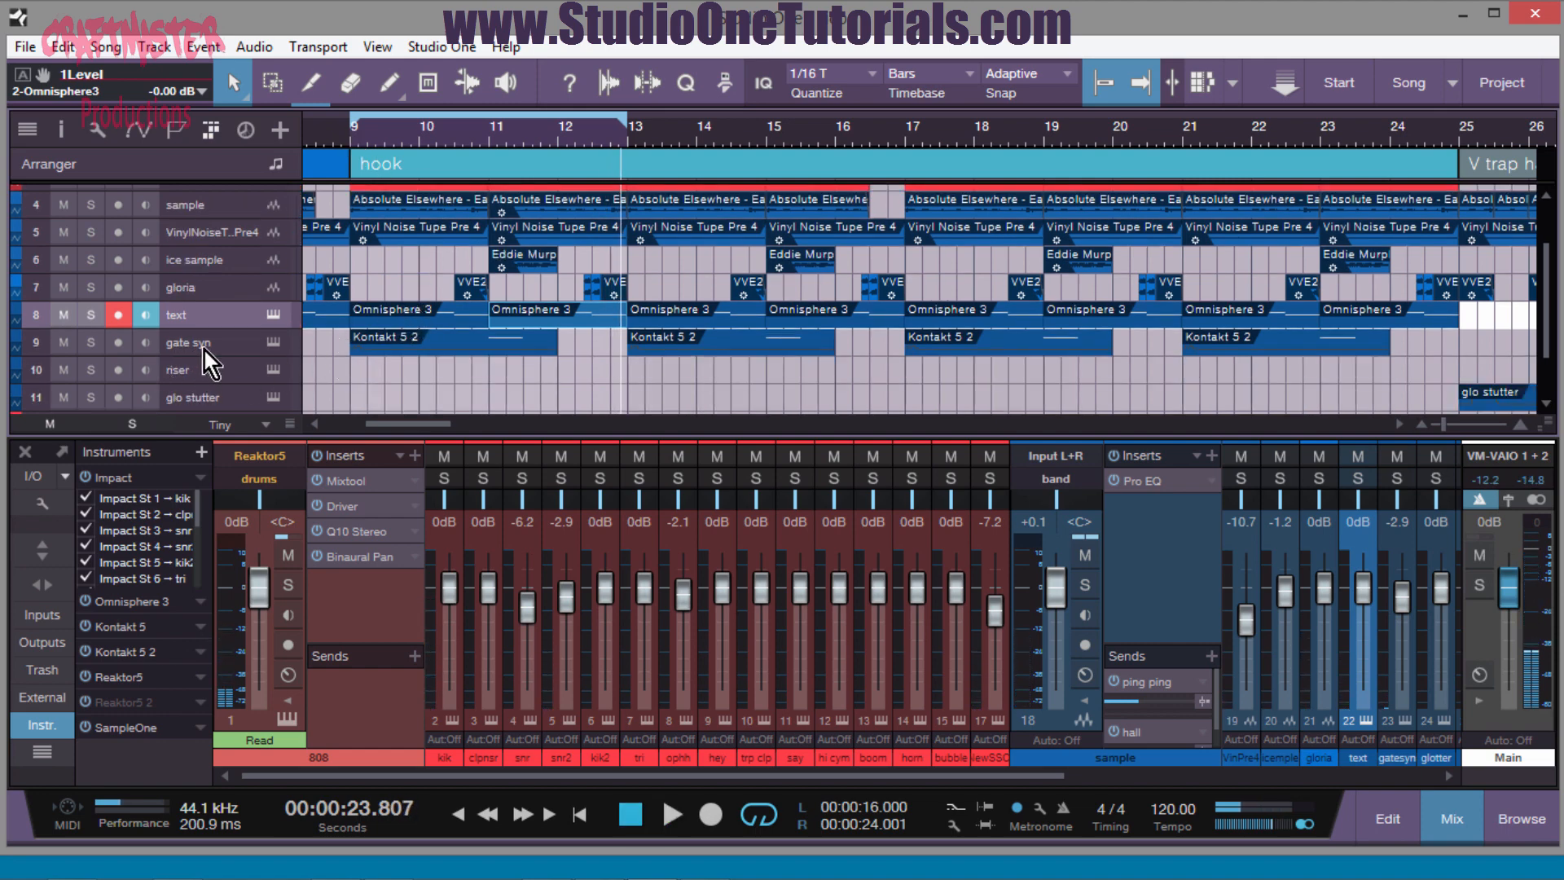
- View the gate syn track's Kontakt Signal patch, close the instrument, and play the hook from bar 9
{"action": "left_click", "coordinate": [227, 349]}
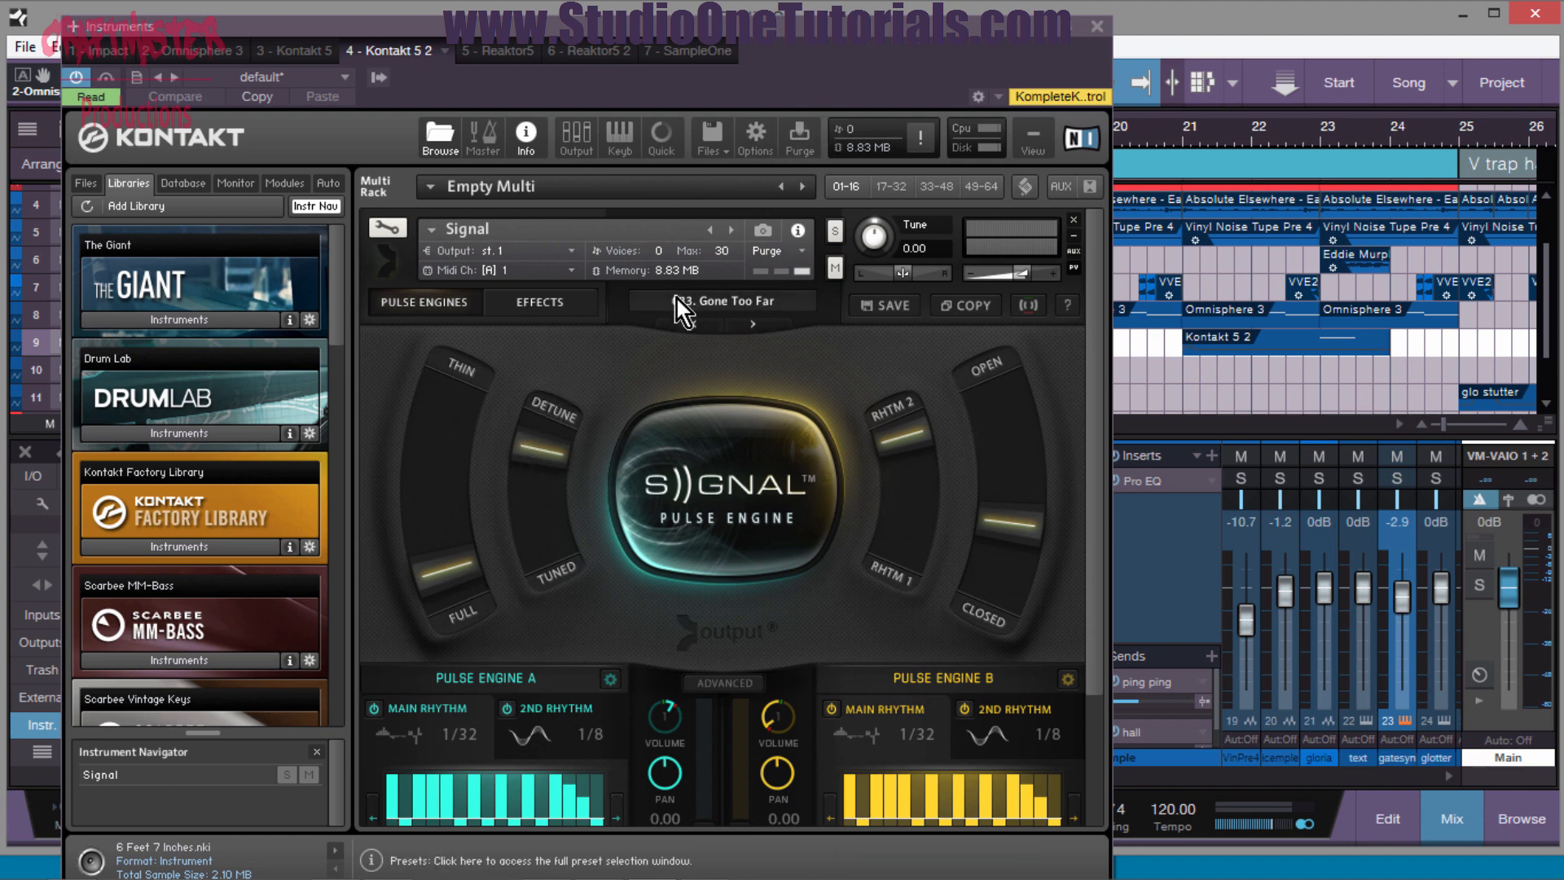
{"action": "left_click", "coordinate": [1096, 28]}
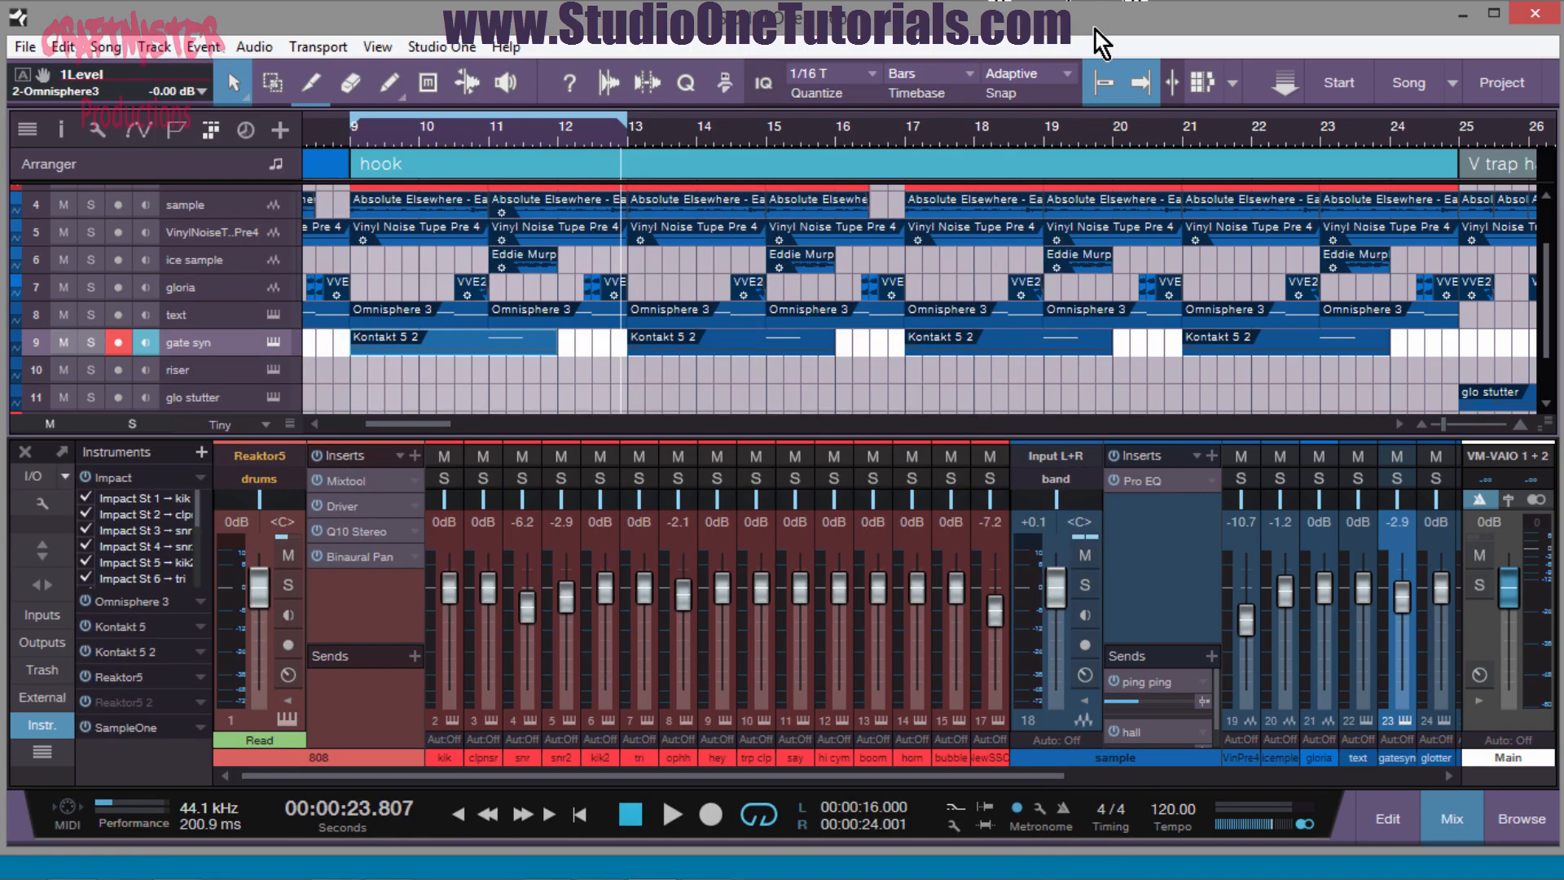
{"action": "left_click", "coordinate": [350, 147]}
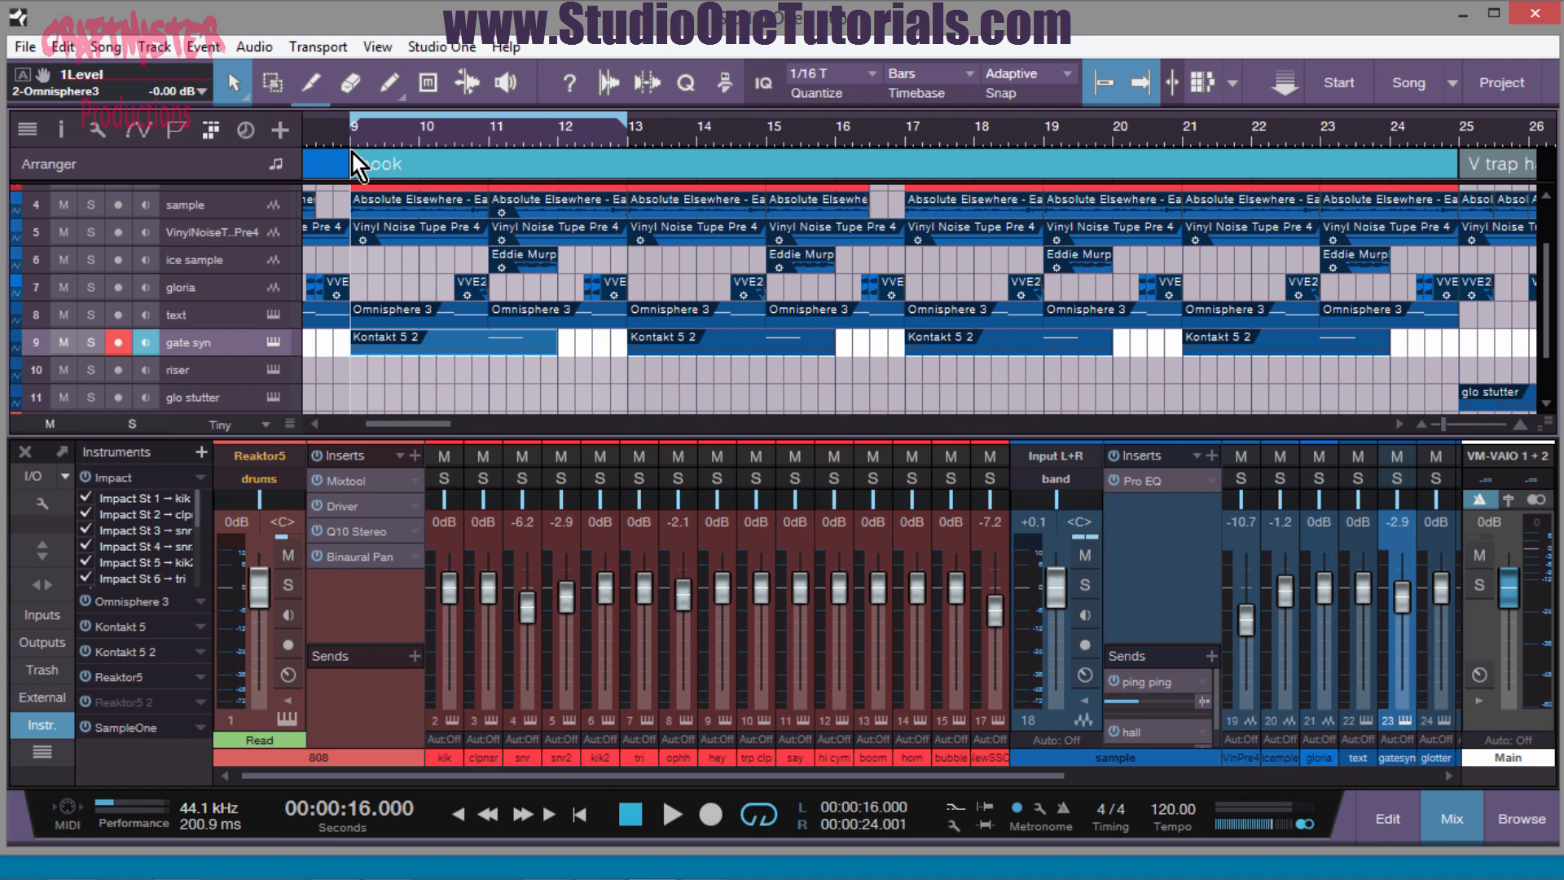
{"action": "key", "text": "space"}
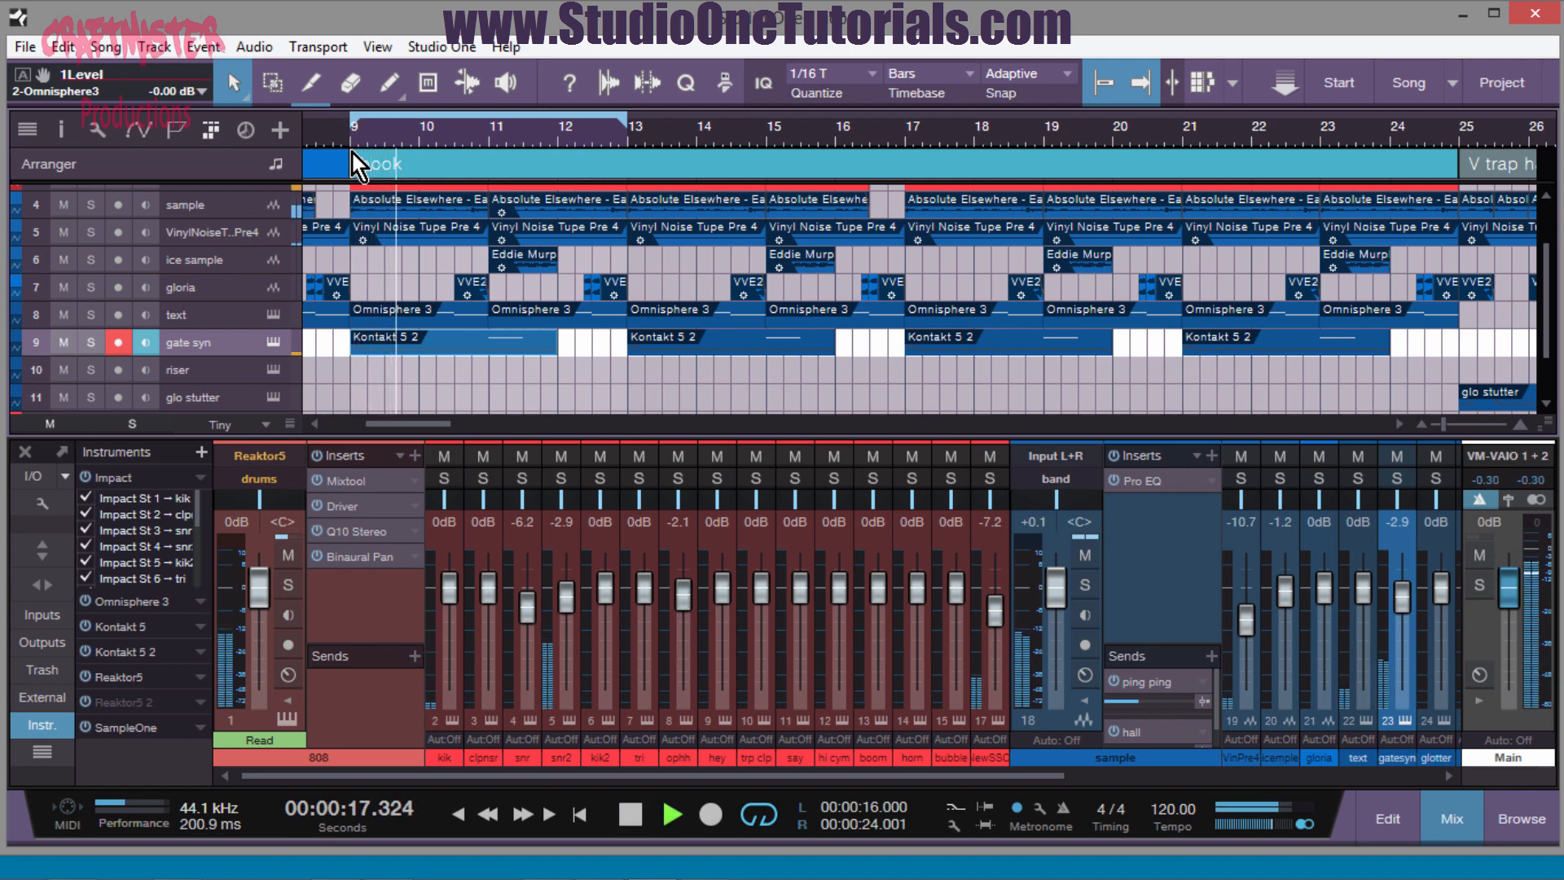
- Solo the gate syn track during playback, clear its solo, and stop playback
{"action": "left_click", "coordinate": [92, 348]}
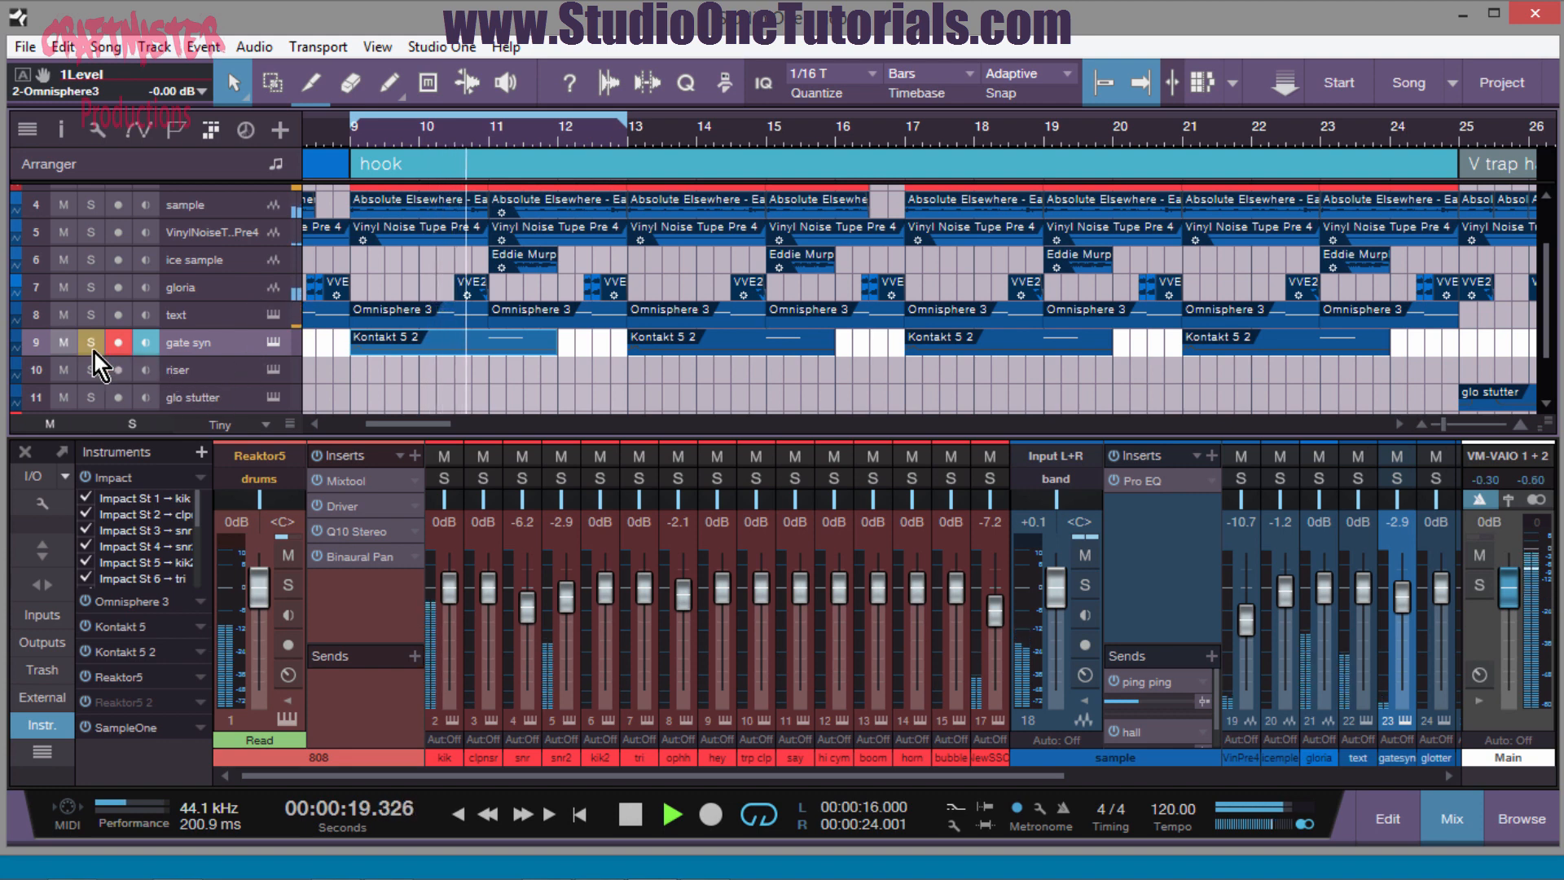
{"action": "left_click", "coordinate": [91, 352]}
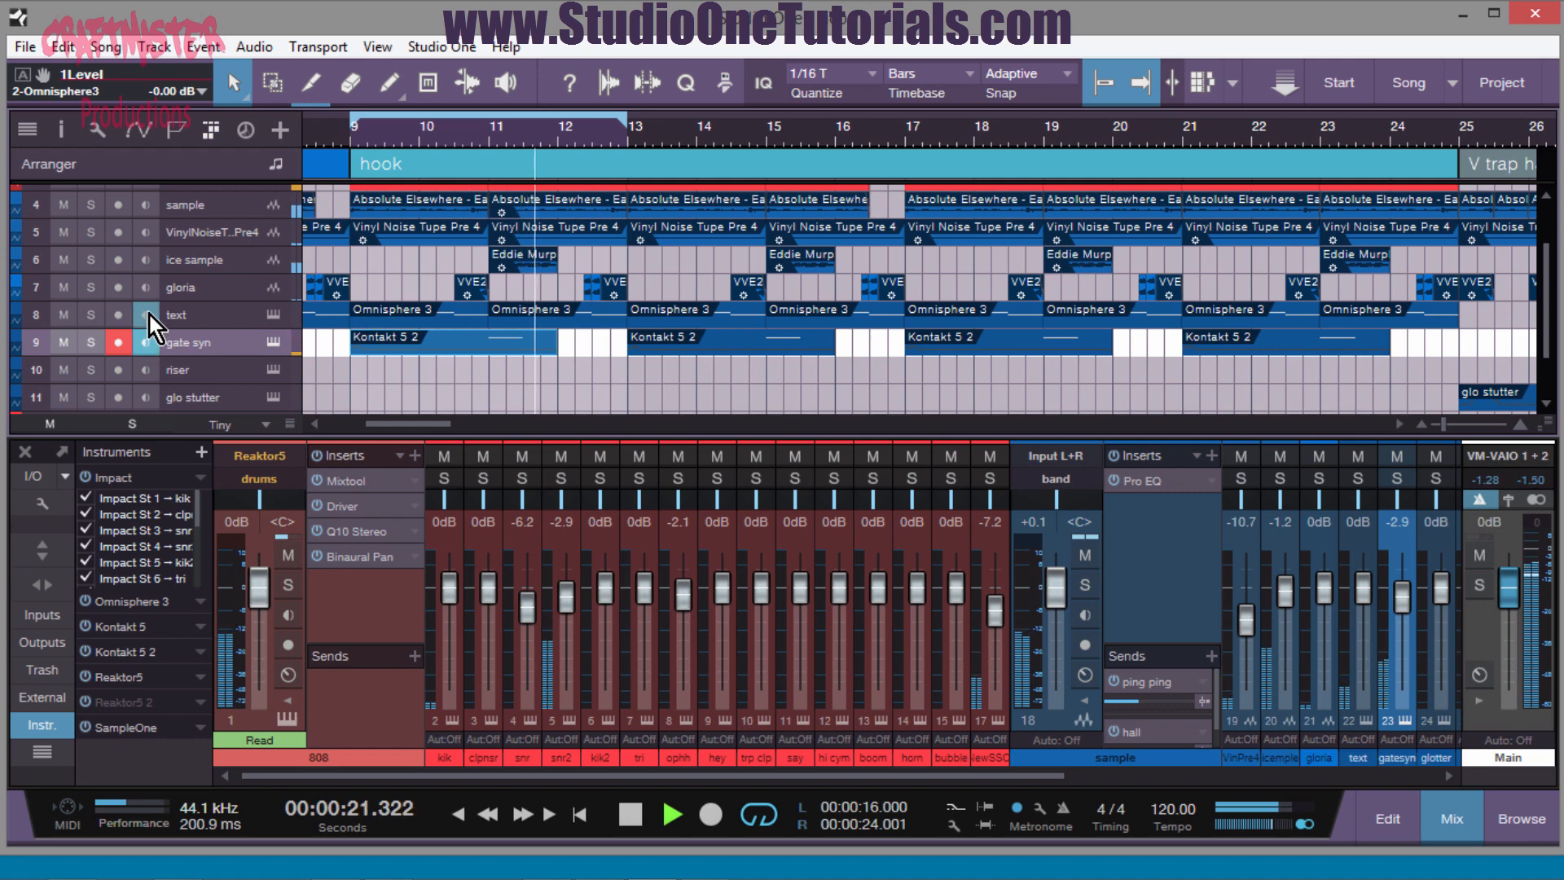
{"action": "key", "text": "space"}
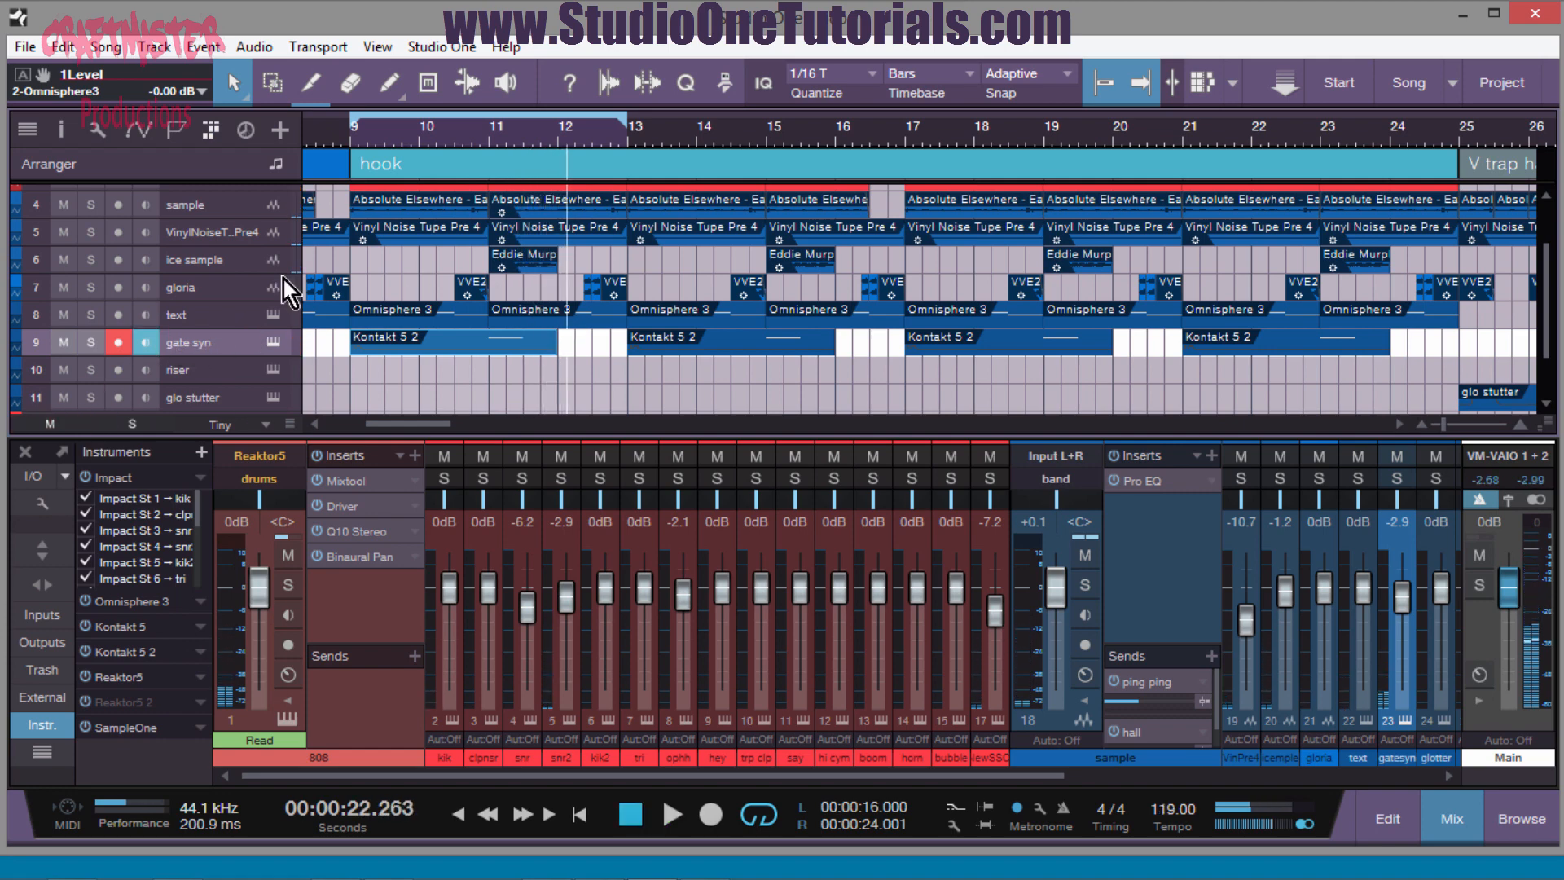
- Select the gloria track, solo it alone, and listen to its vocal part from between bars 10 and 11
{"action": "left_click", "coordinate": [227, 287]}
{"action": "left_click", "coordinate": [91, 287]}
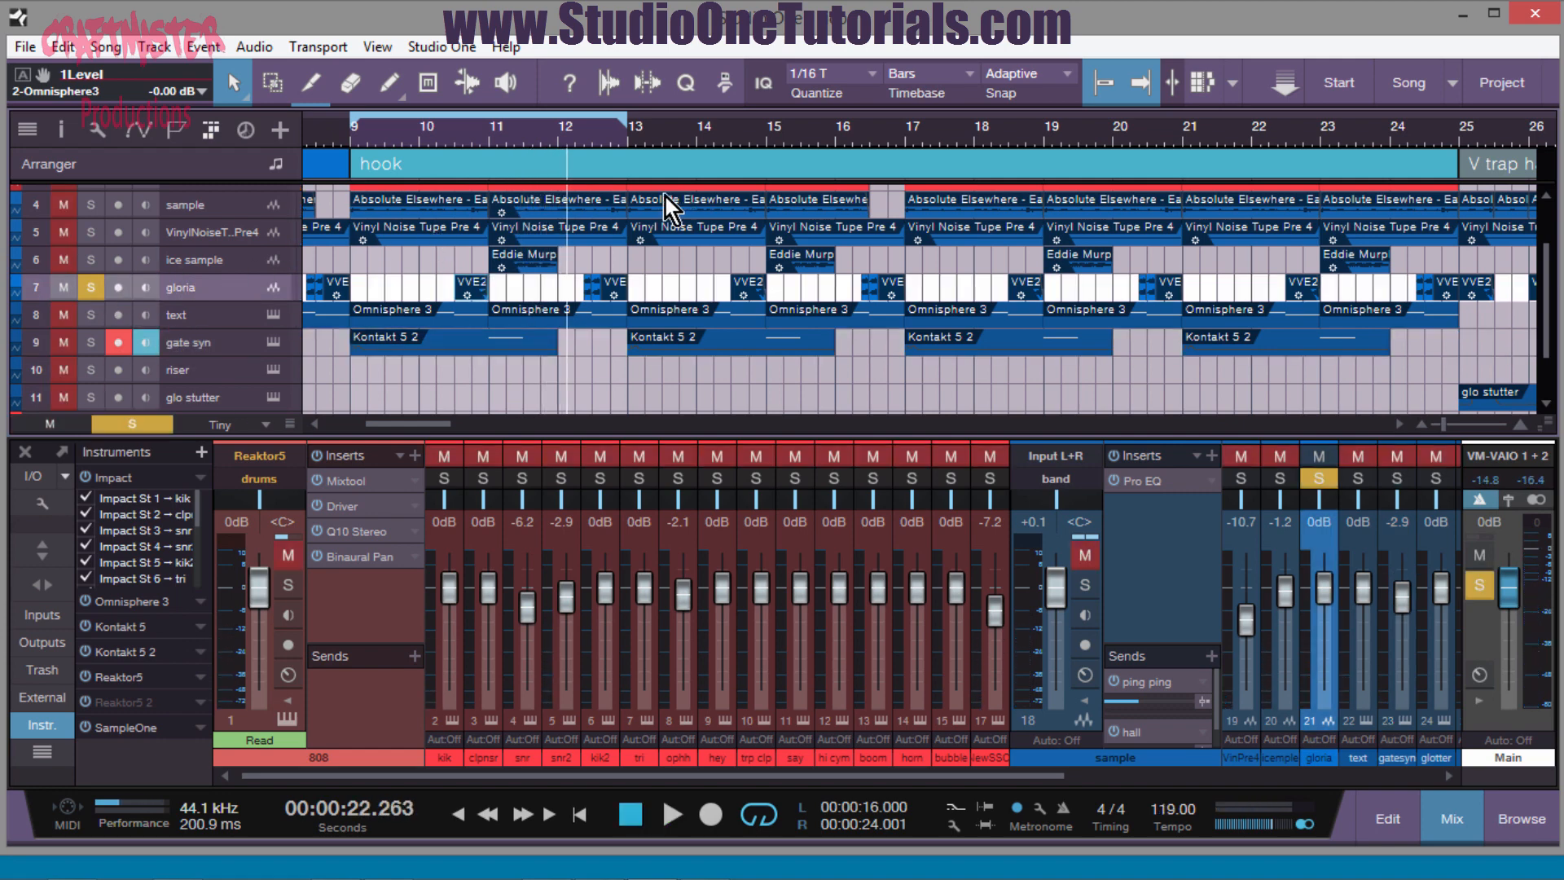
{"action": "left_click", "coordinate": [447, 139]}
{"action": "key", "text": "space"}
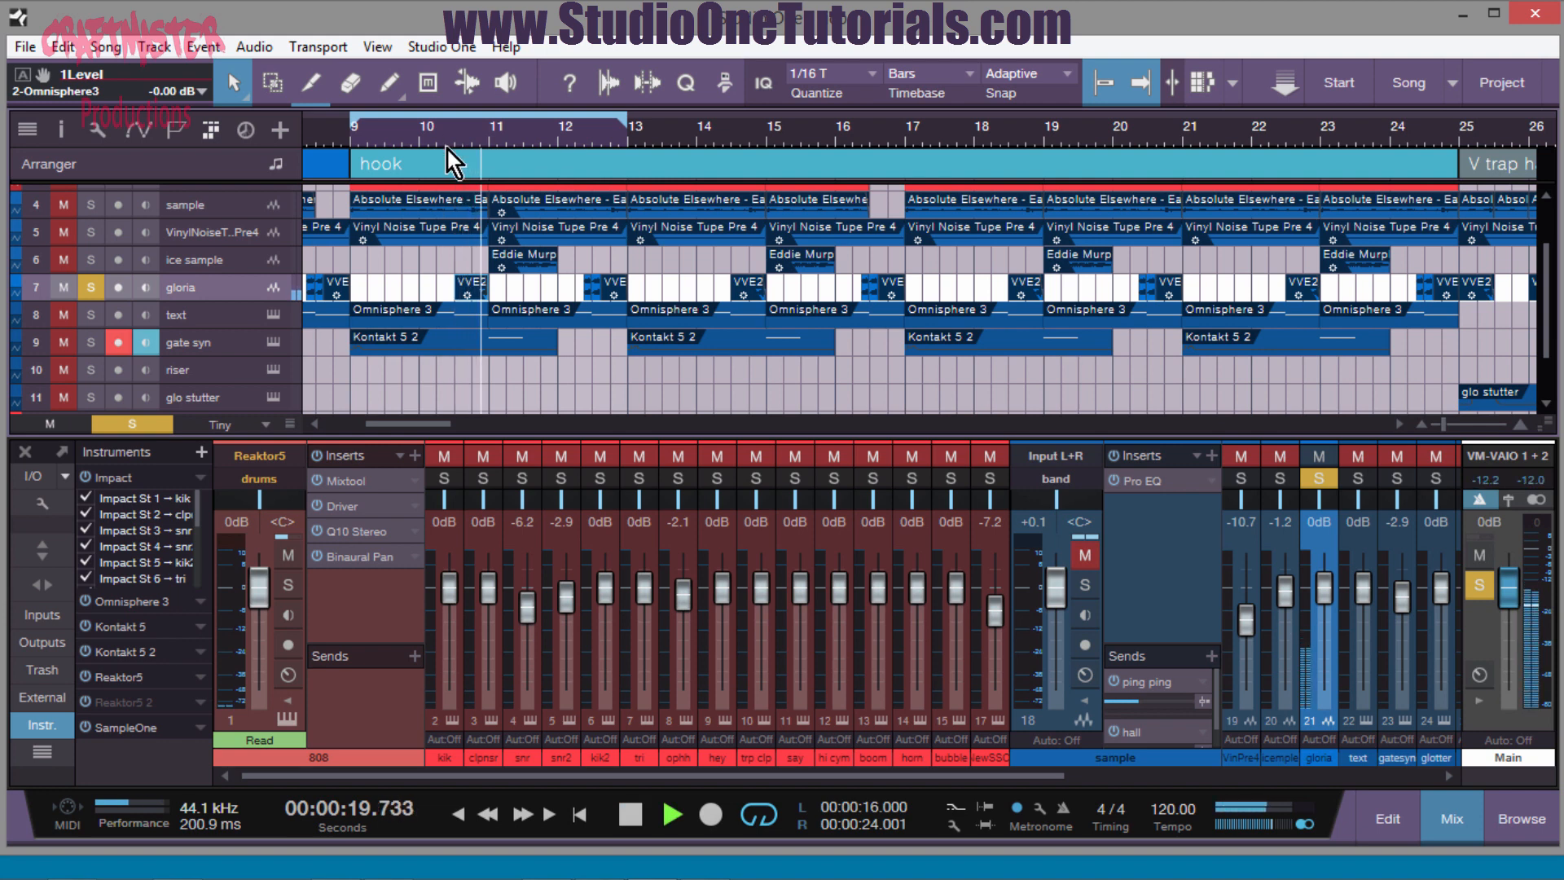
{"action": "key", "text": "space"}
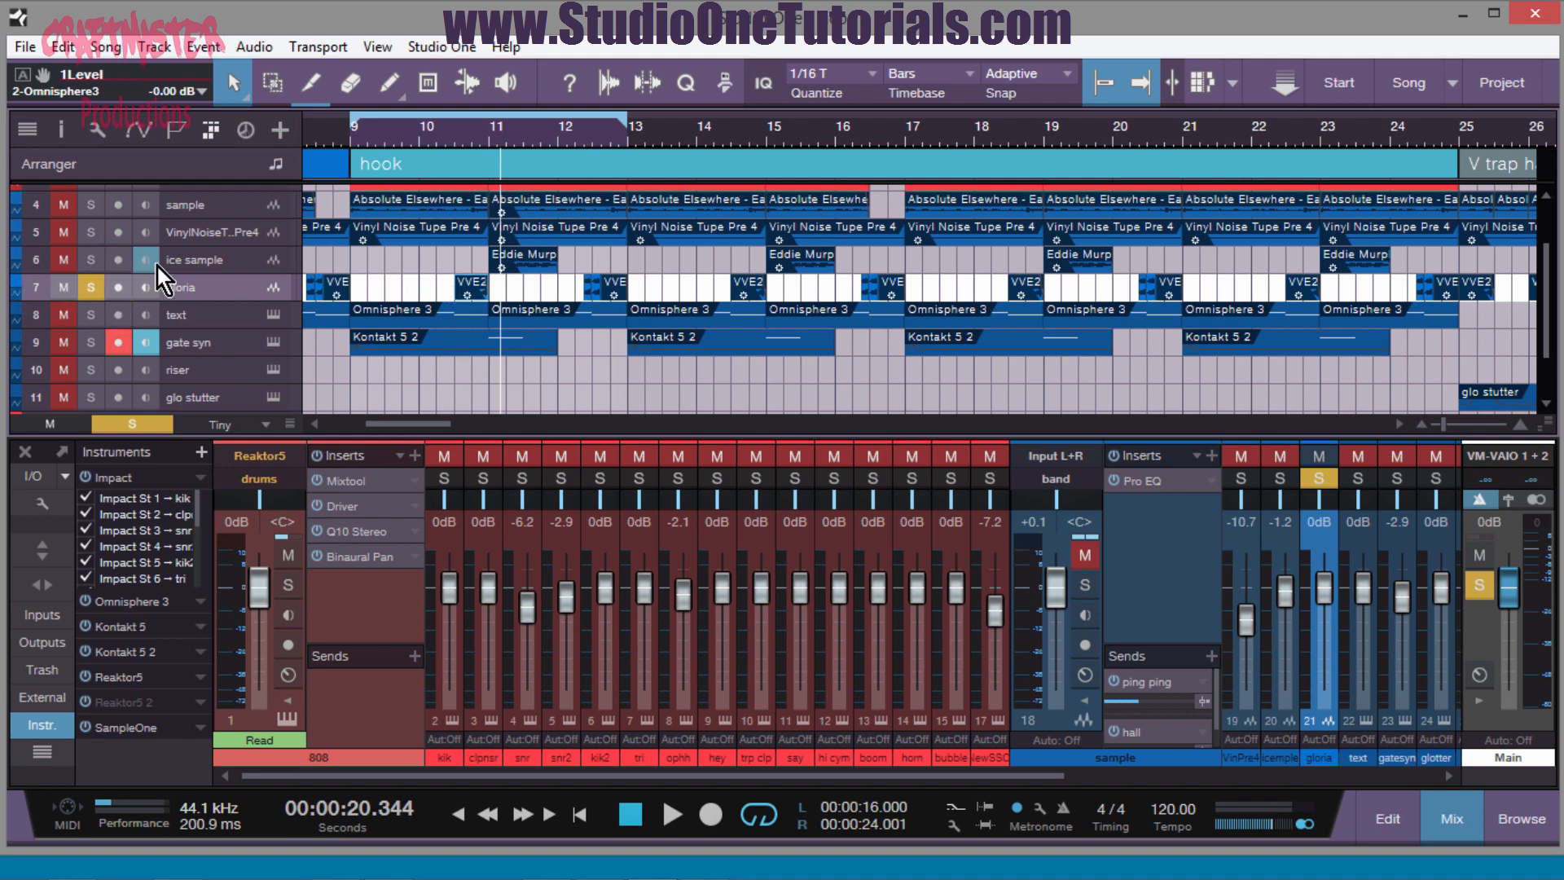
- Solo the ice sample track instead of the gloria track and listen to it from just before bar 11
{"action": "left_click", "coordinate": [65, 289]}
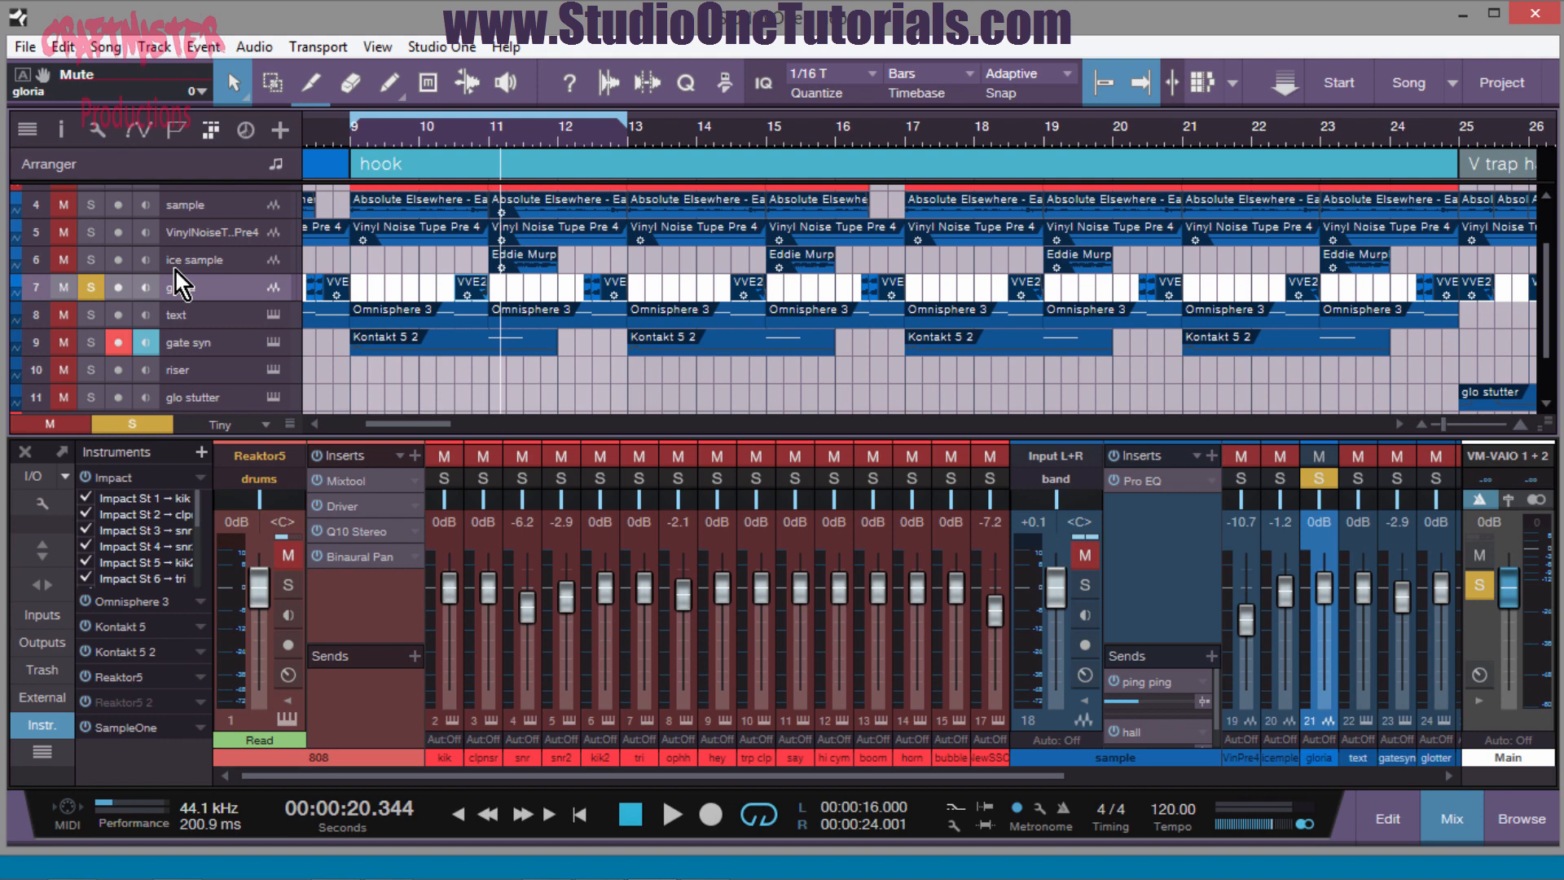
{"action": "left_click", "coordinate": [89, 269]}
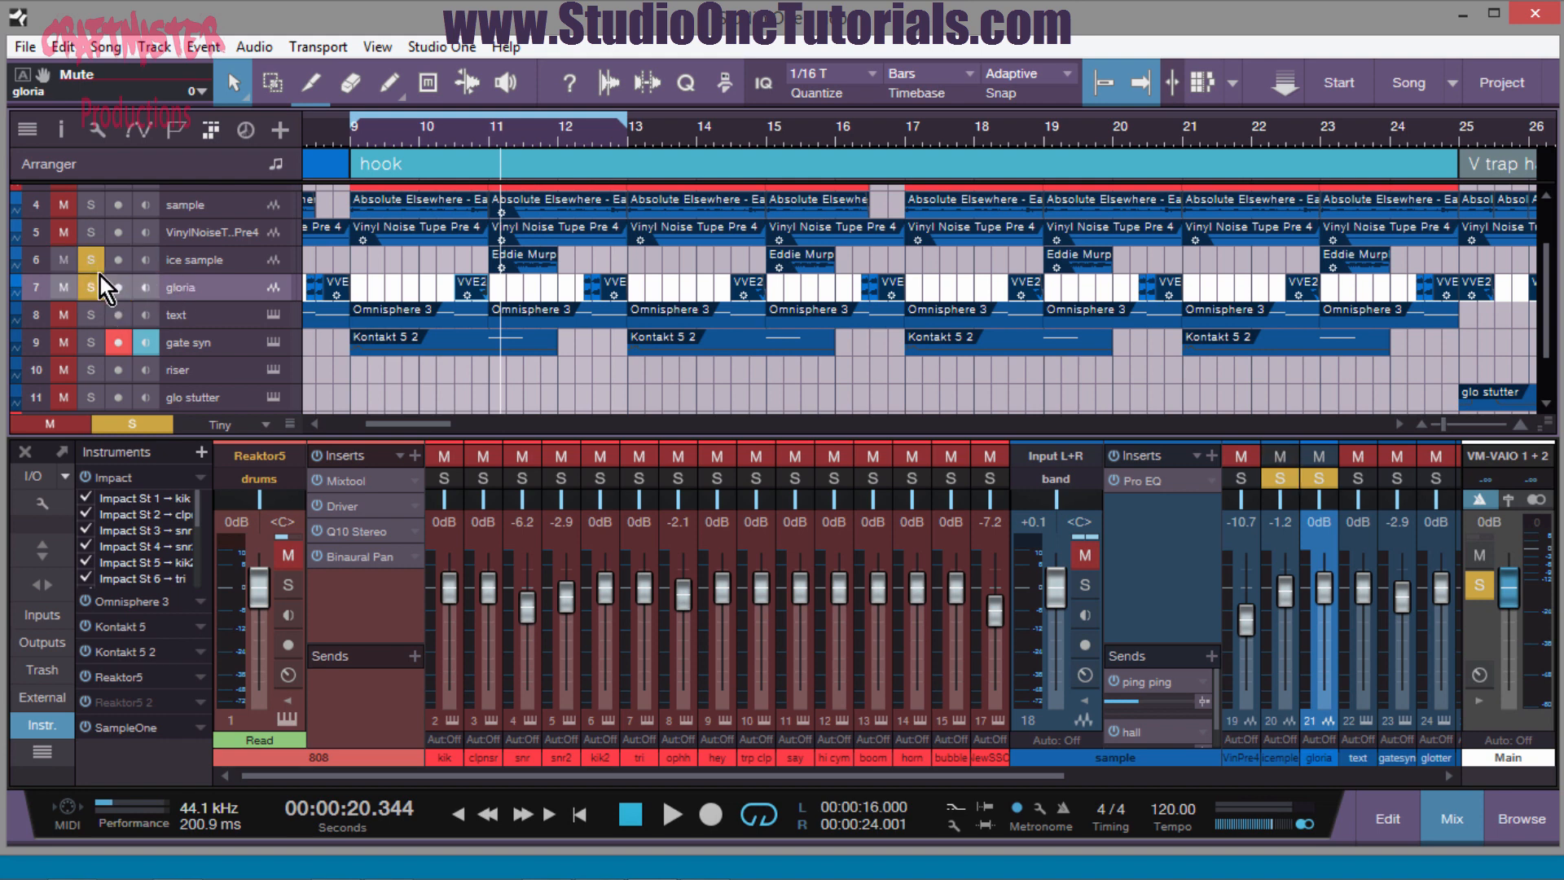
{"action": "left_click", "coordinate": [96, 287]}
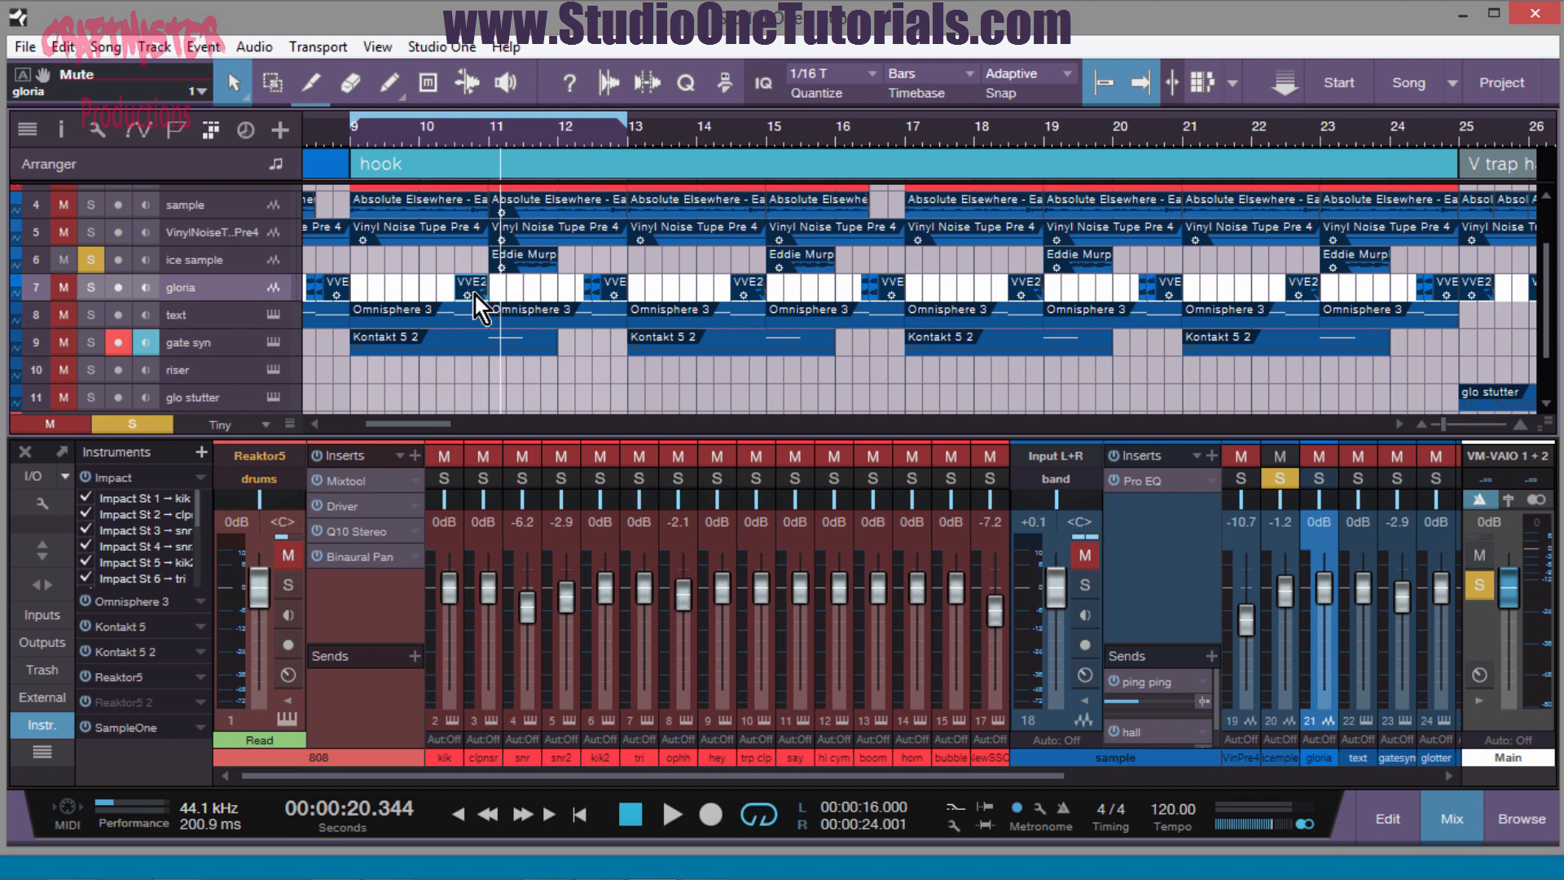
{"action": "left_click", "coordinate": [480, 138]}
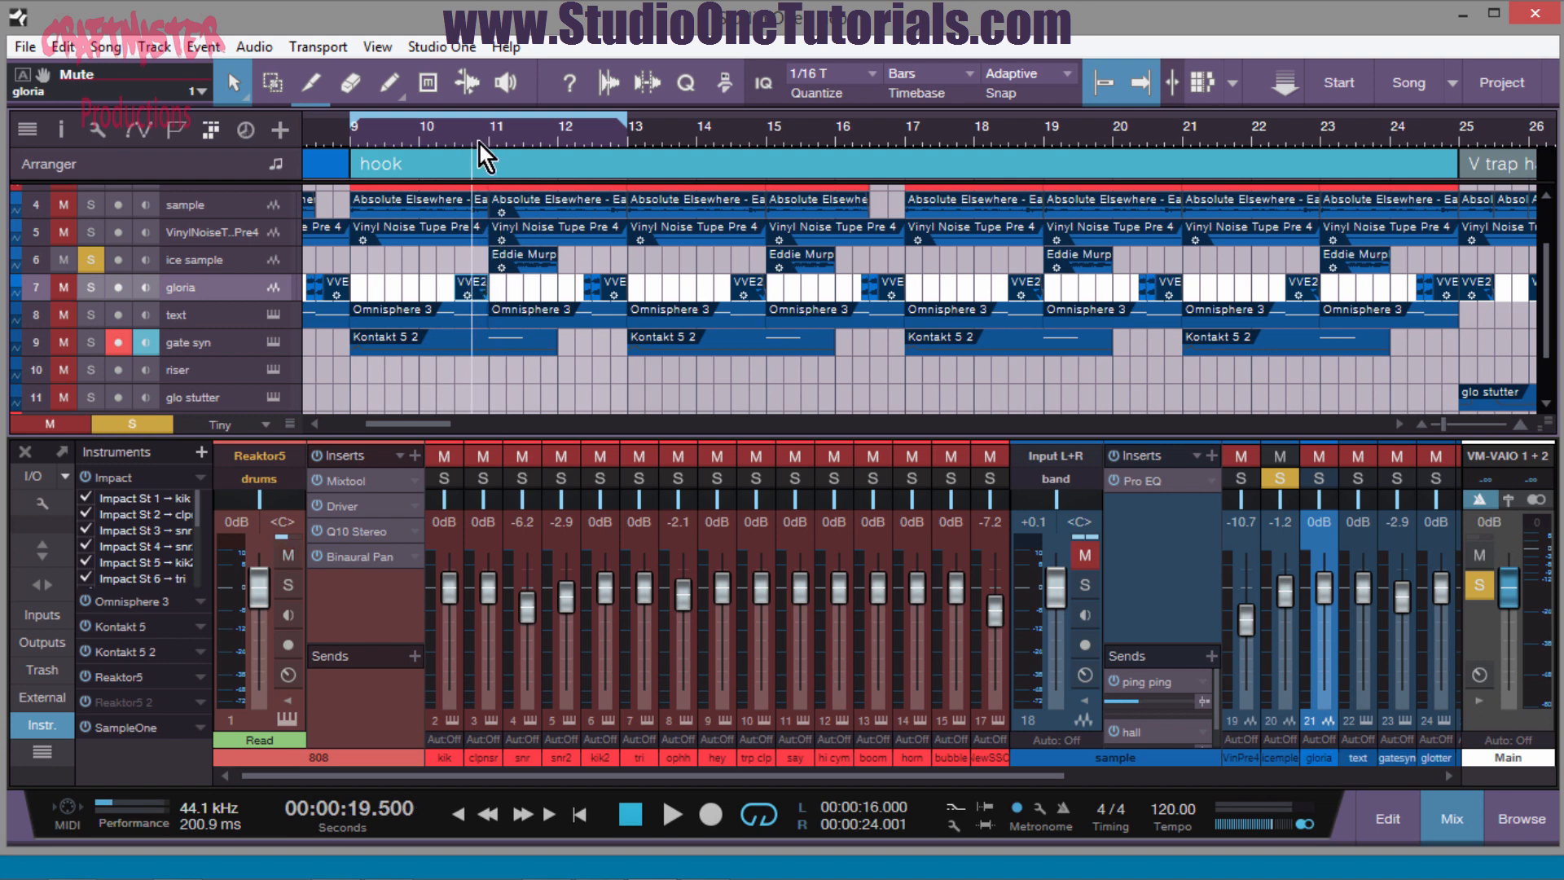
{"action": "key", "text": "space"}
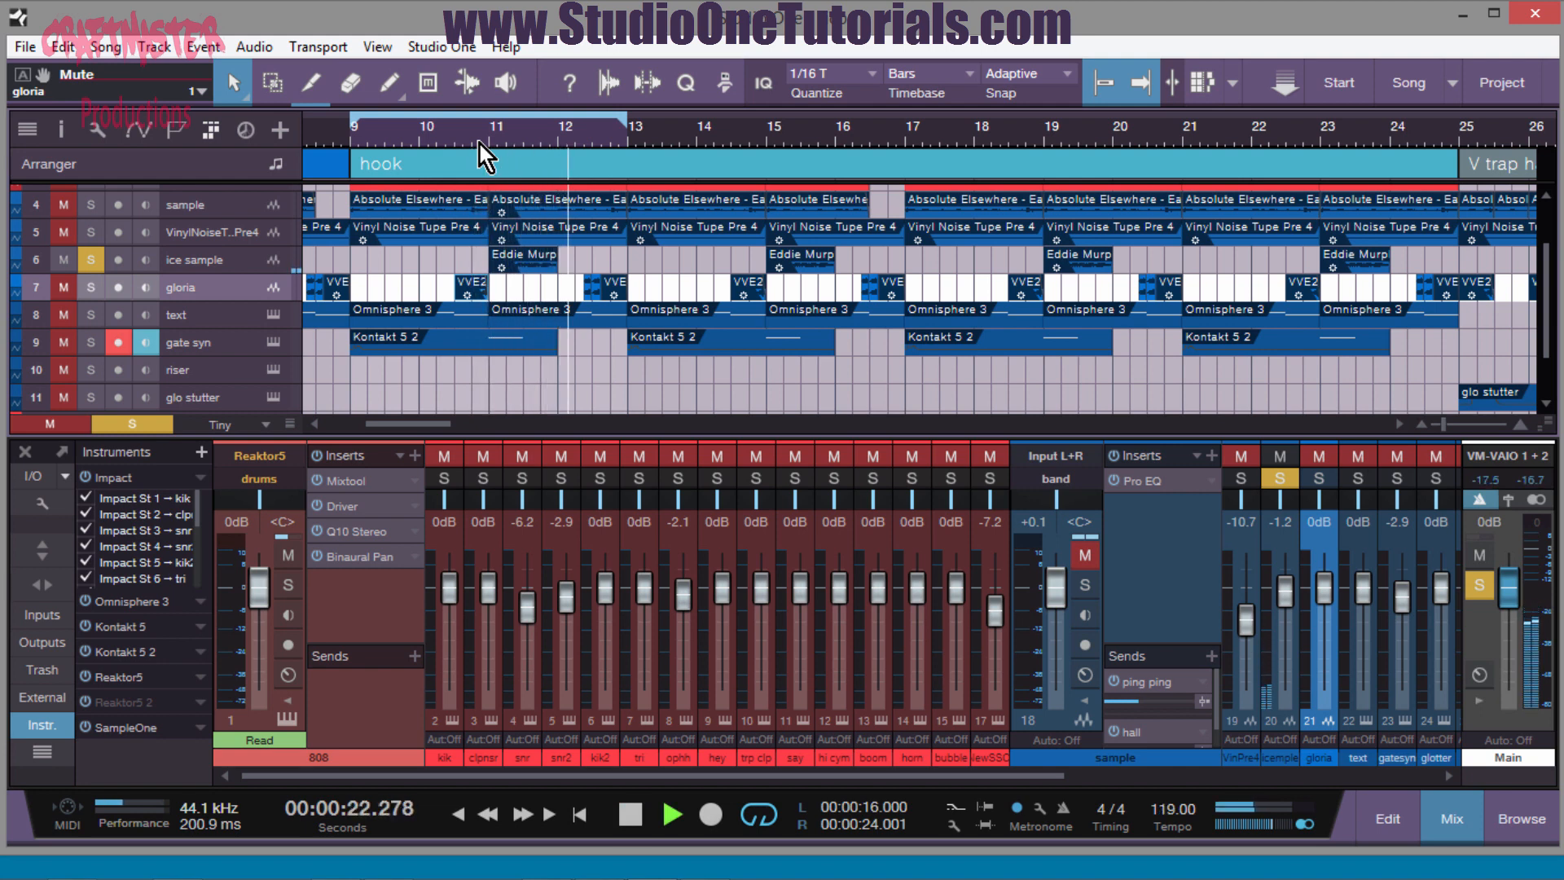
{"action": "key", "text": "space"}
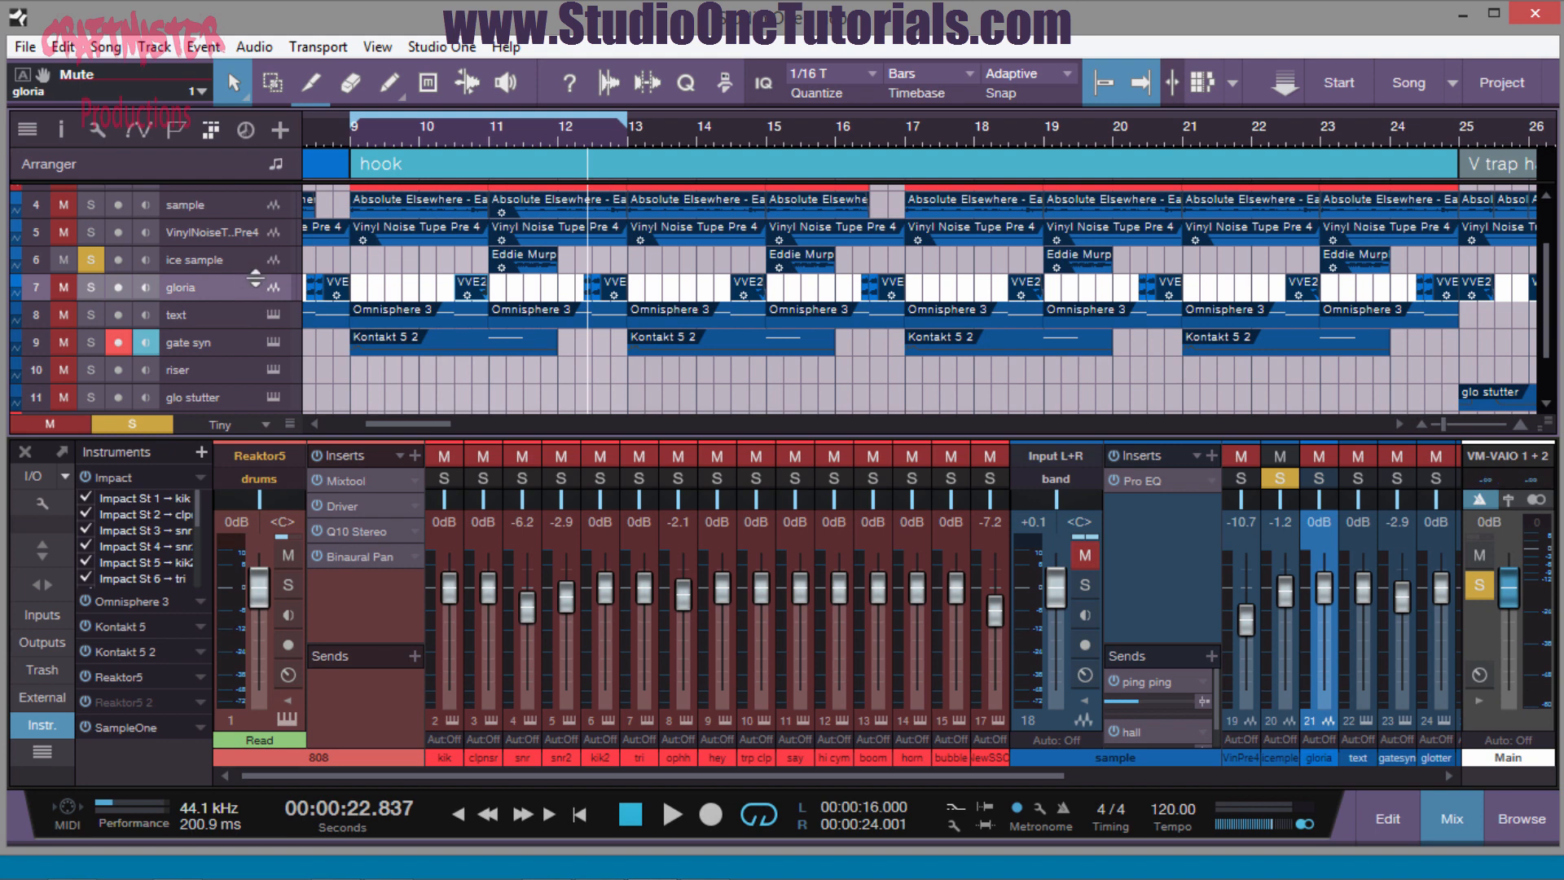
- Enlarge the ice sample track and check the transpose setting of its event at bar 11
{"action": "left_click_drag", "start_coordinate": [245, 274], "coordinate": [248, 351]}
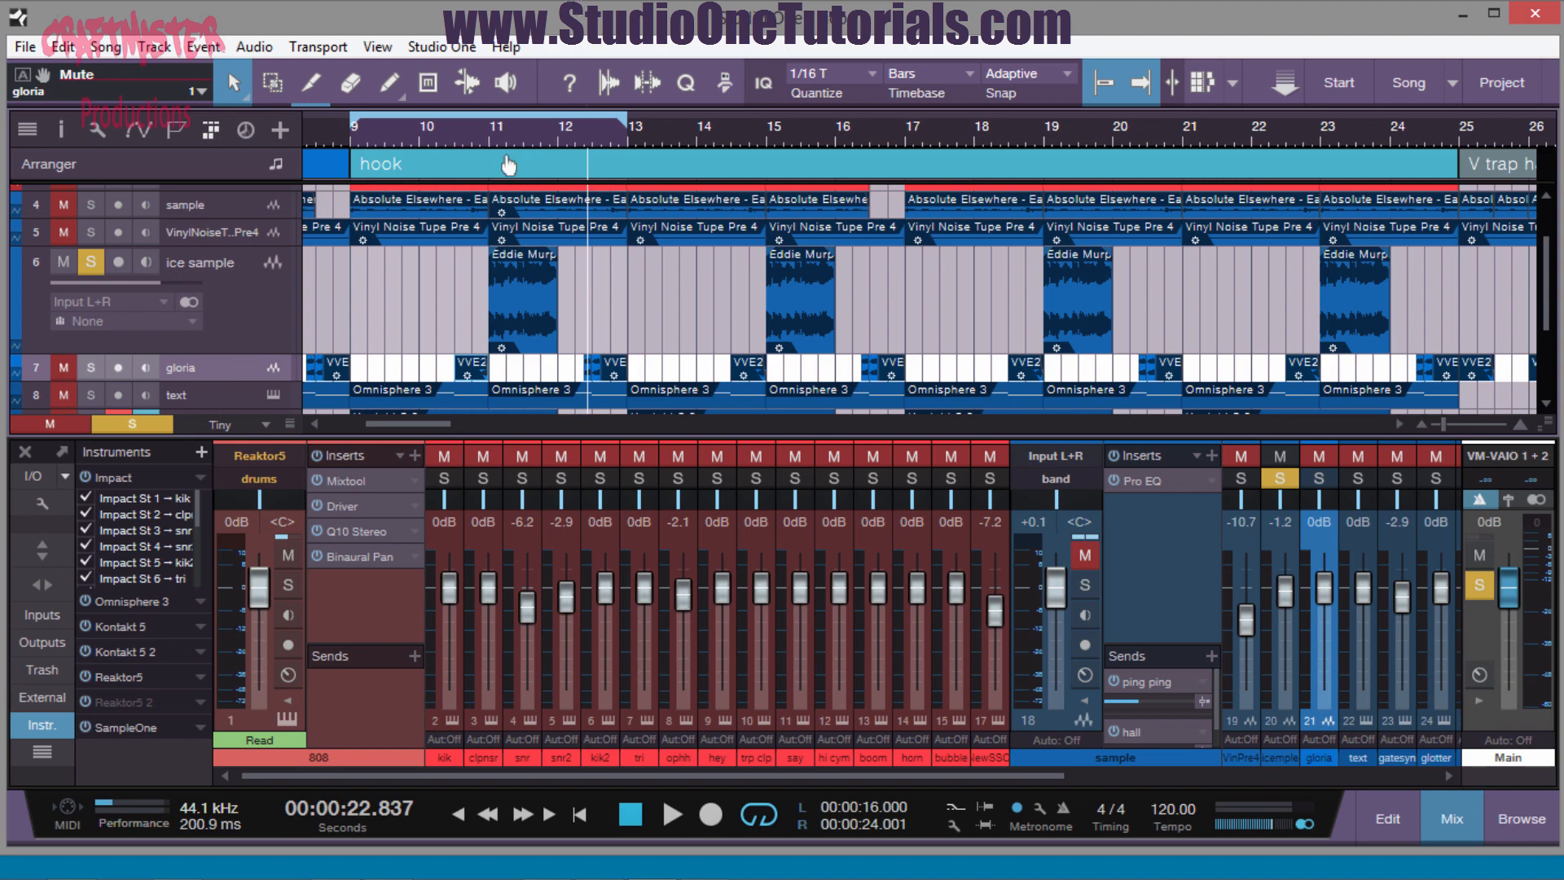
{"action": "left_click_drag", "start_coordinate": [508, 161], "coordinate": [504, 189]}
{"action": "left_click", "coordinate": [437, 136]}
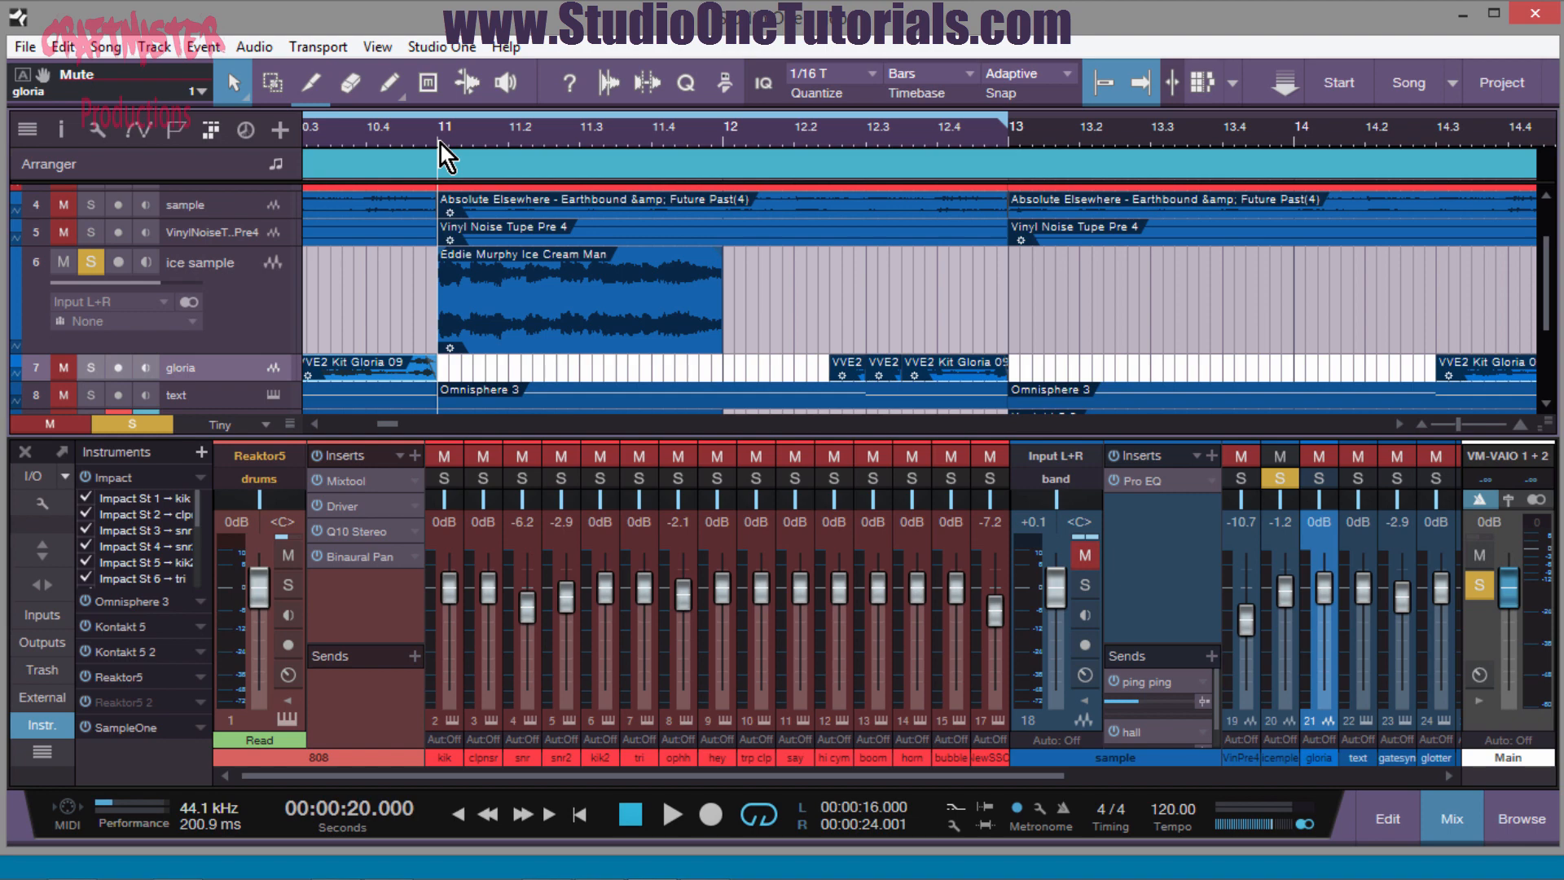
{"action": "right_click", "coordinate": [506, 278]}
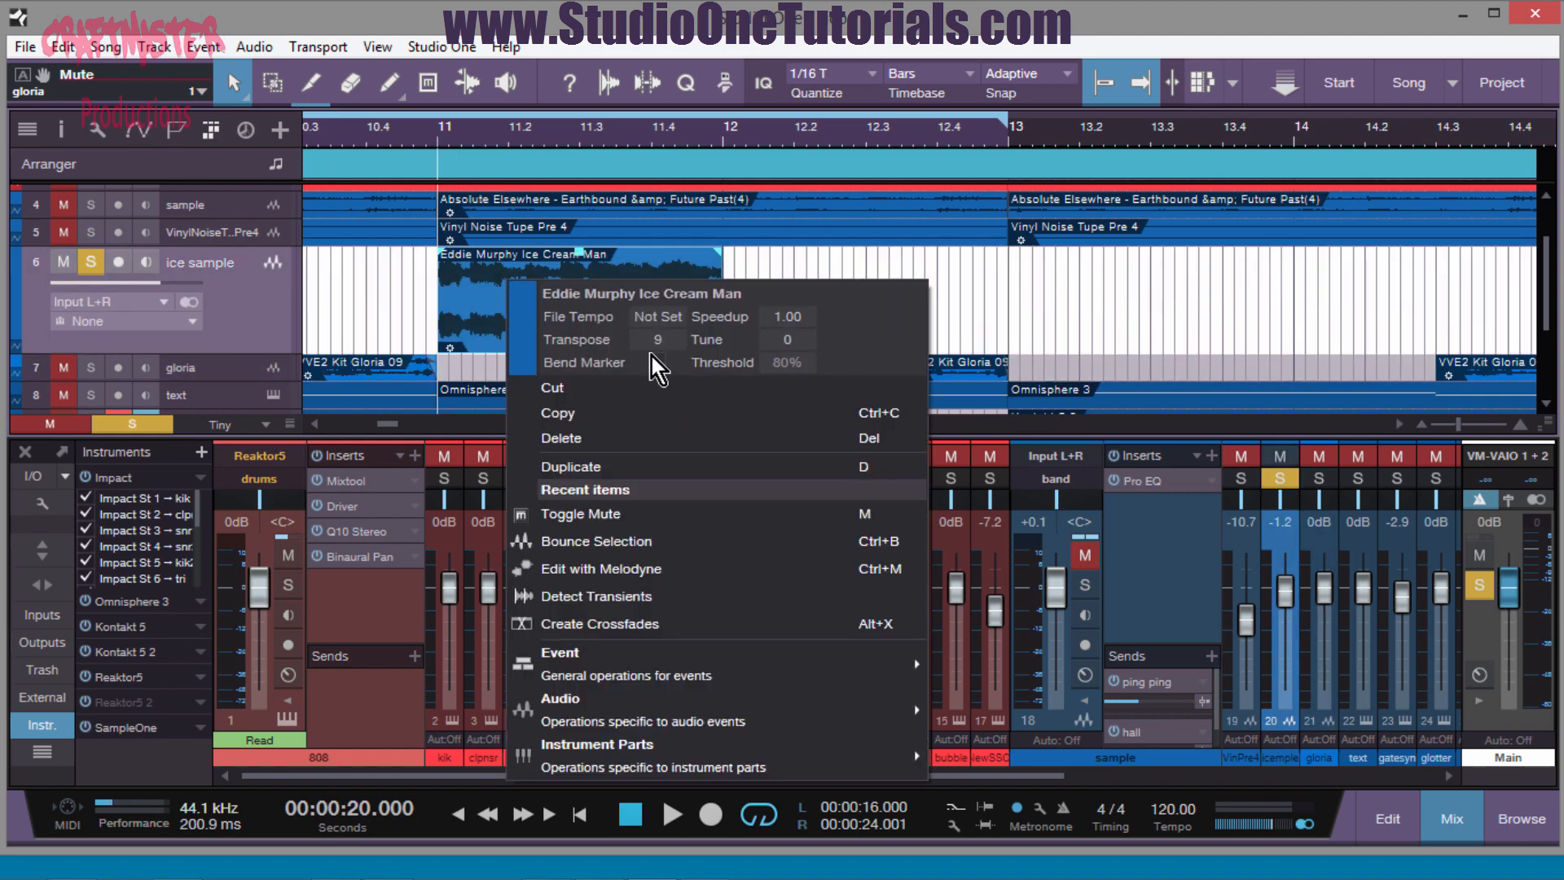
{"action": "left_click", "coordinate": [891, 242]}
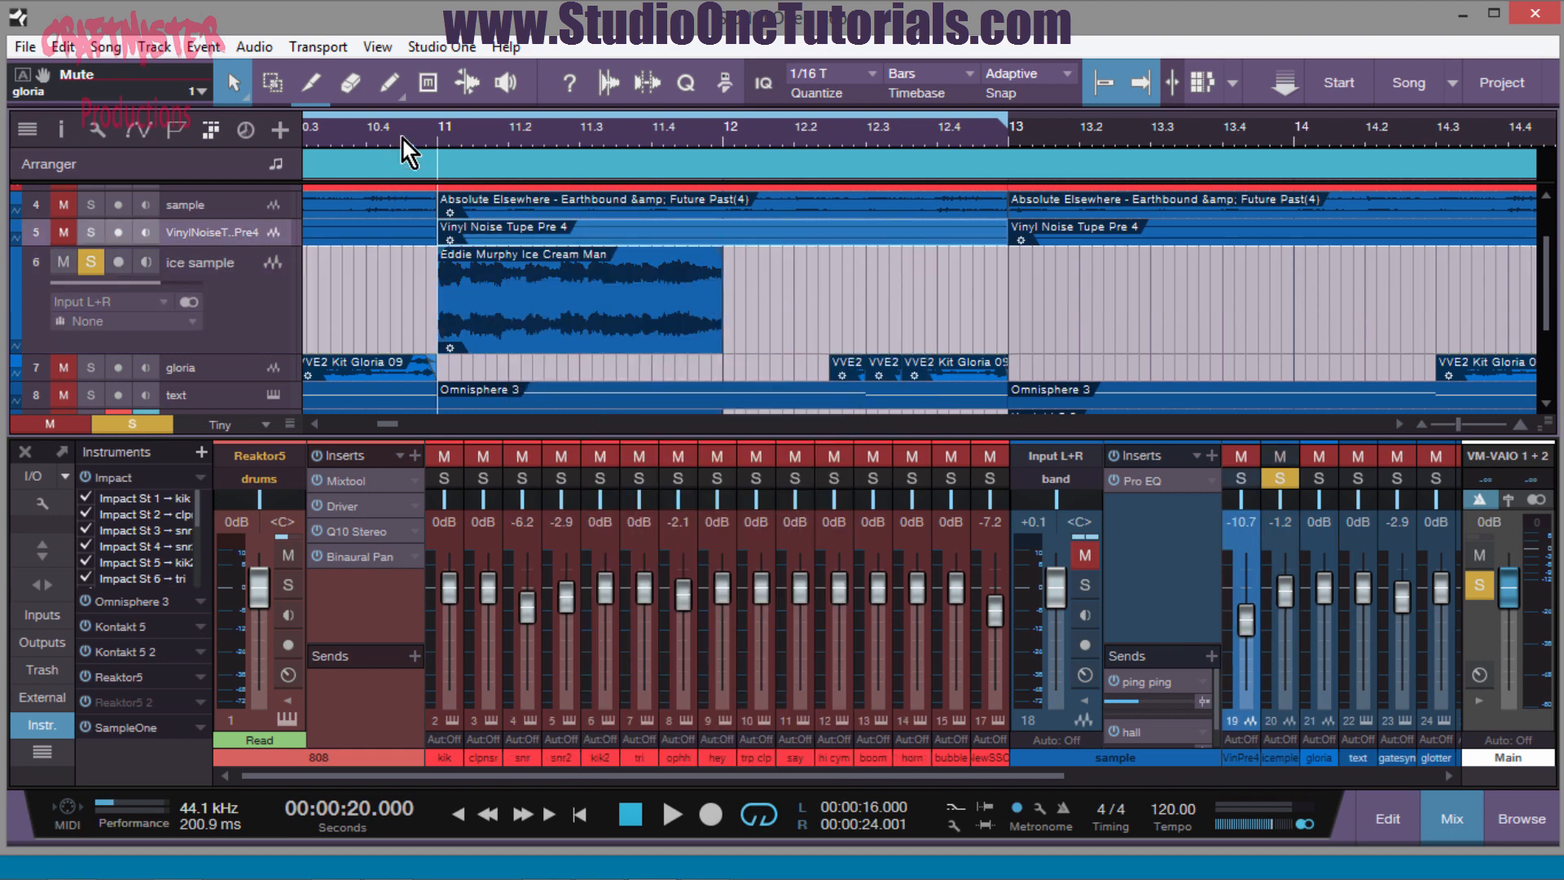
- Play the transposed ice sample event at bar 11 from just before its start
{"action": "left_click", "coordinate": [419, 126]}
{"action": "key", "text": "space"}
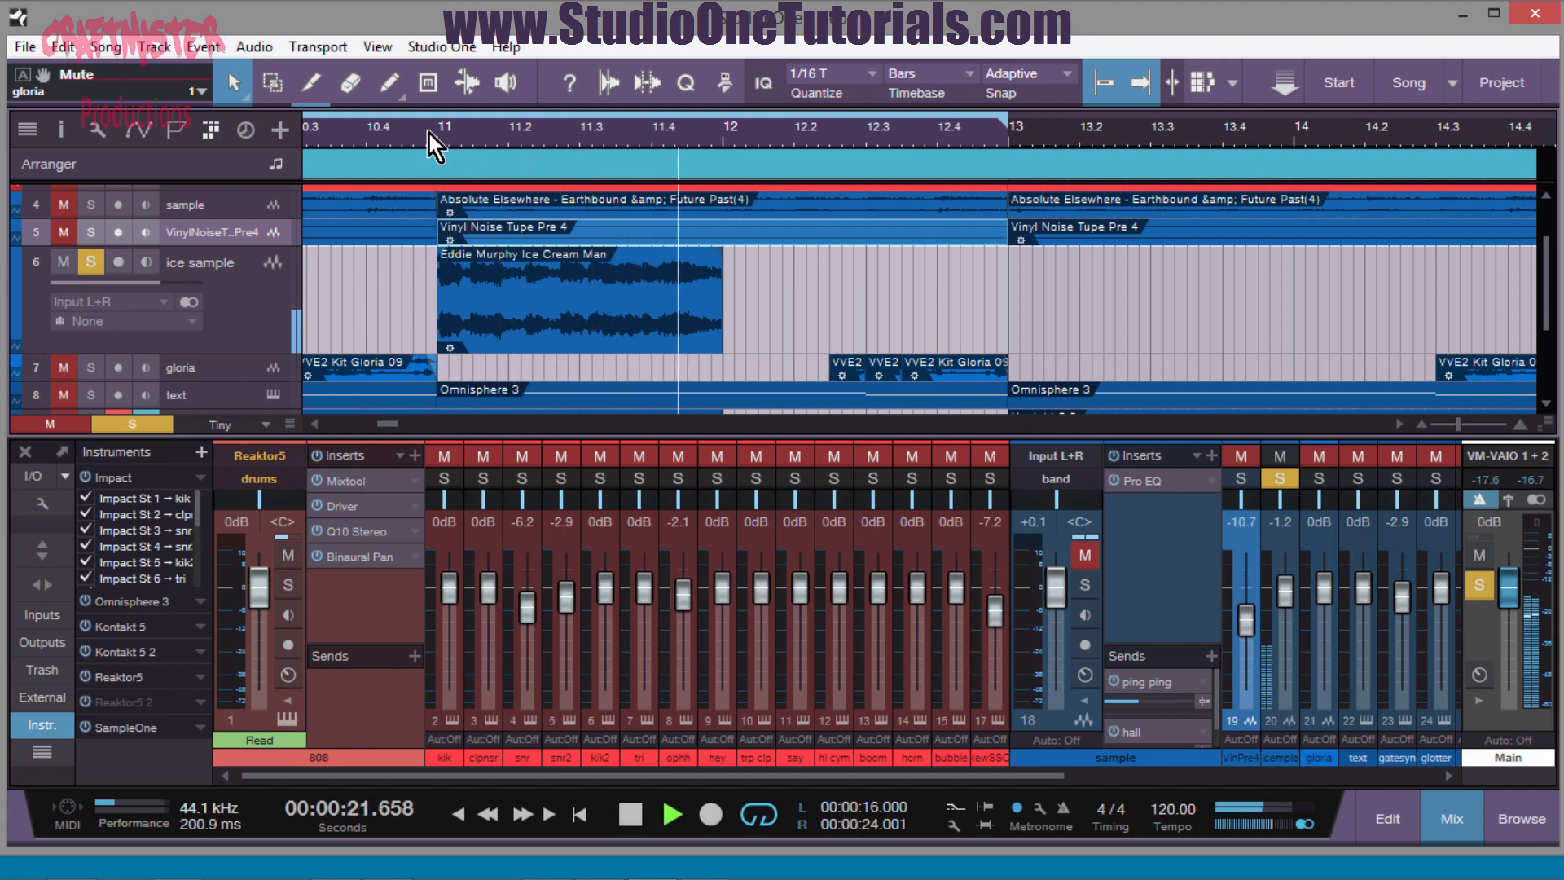
{"action": "key", "text": "space"}
- Set the ice sample event's transpose to 0 and listen to it from just before bar 11
{"action": "right_click", "coordinate": [548, 274]}
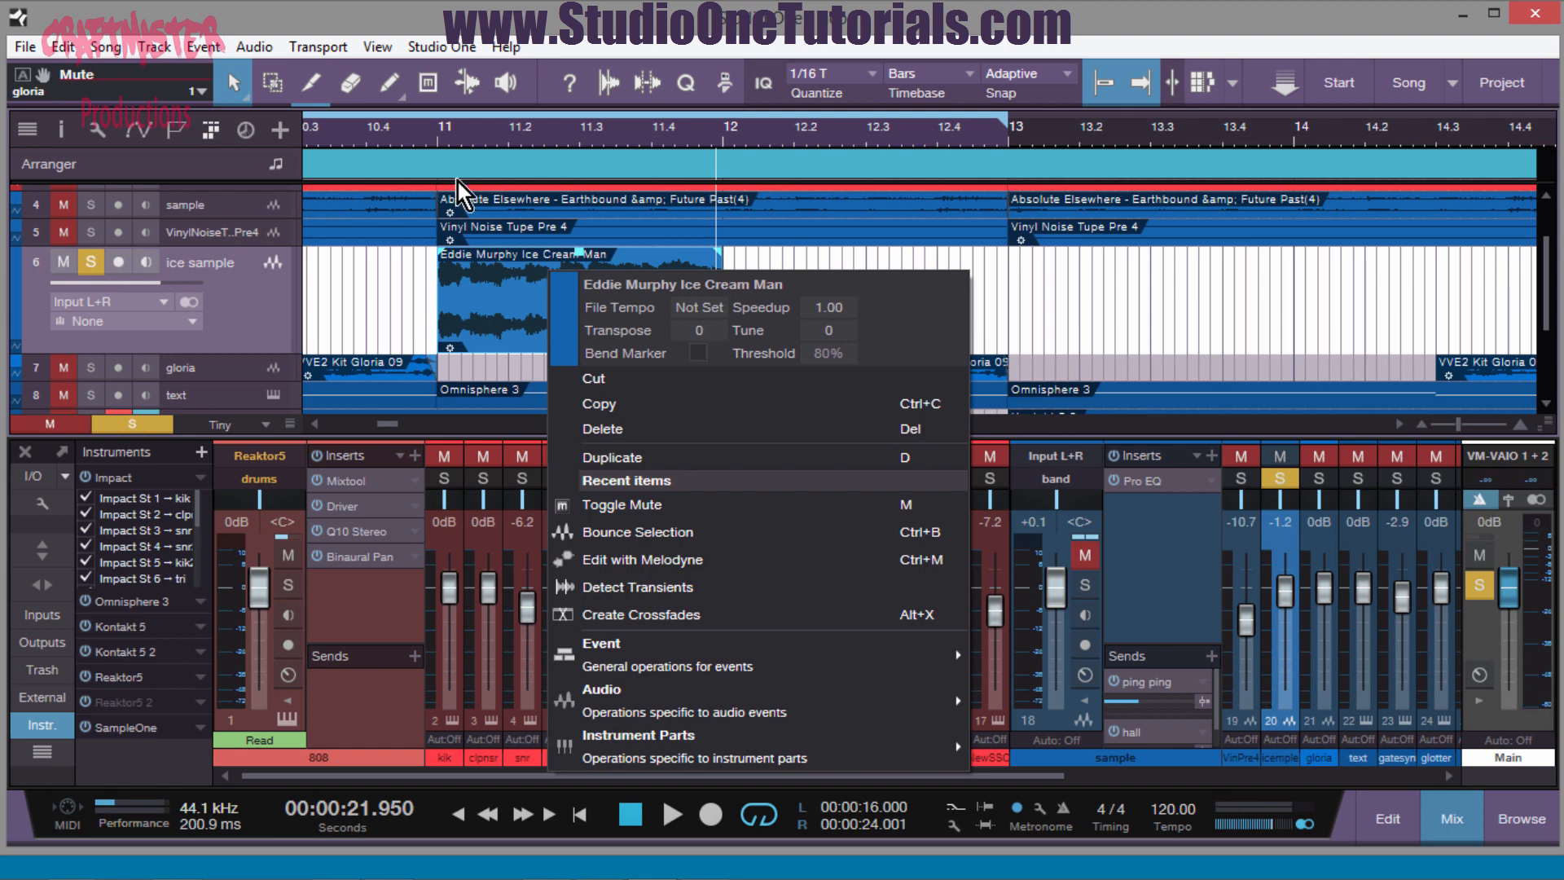
{"action": "left_click", "coordinate": [407, 135]}
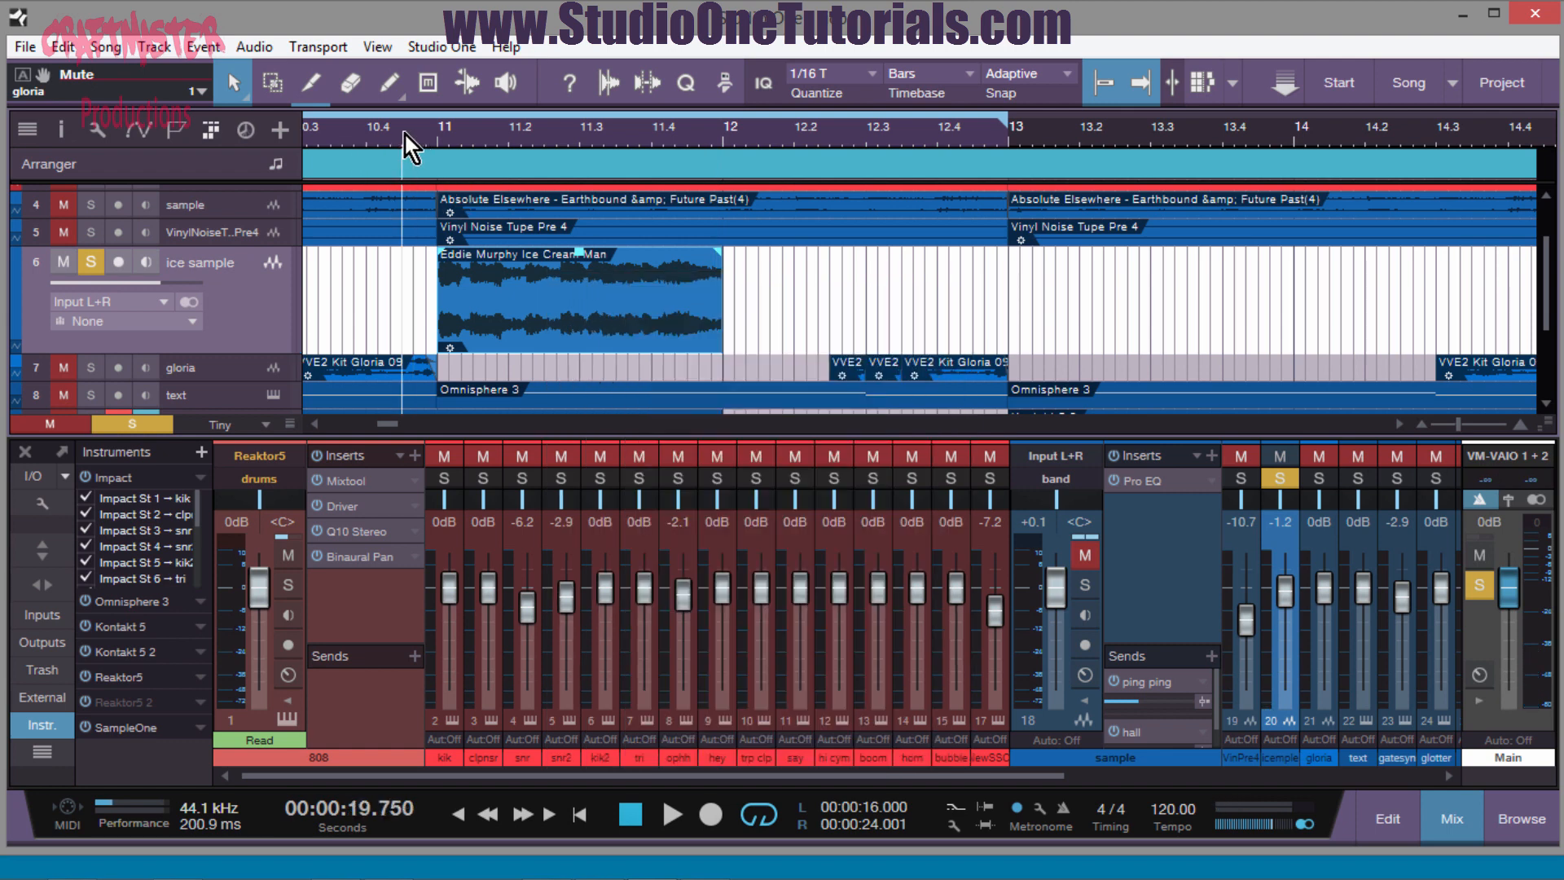
{"action": "key", "text": "space"}
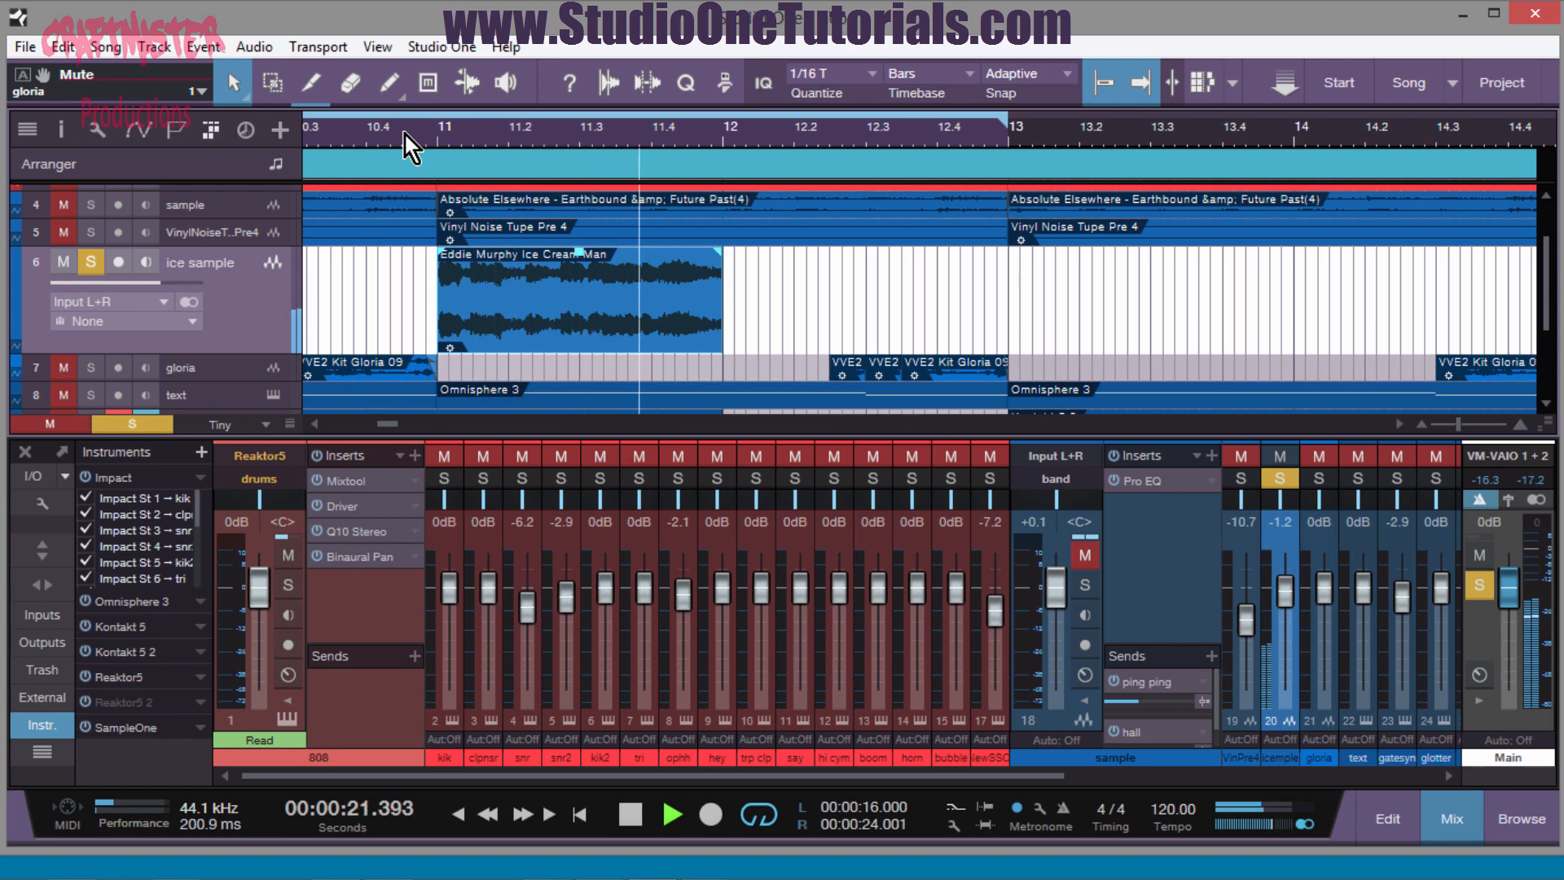
{"action": "left_click", "coordinate": [379, 130]}
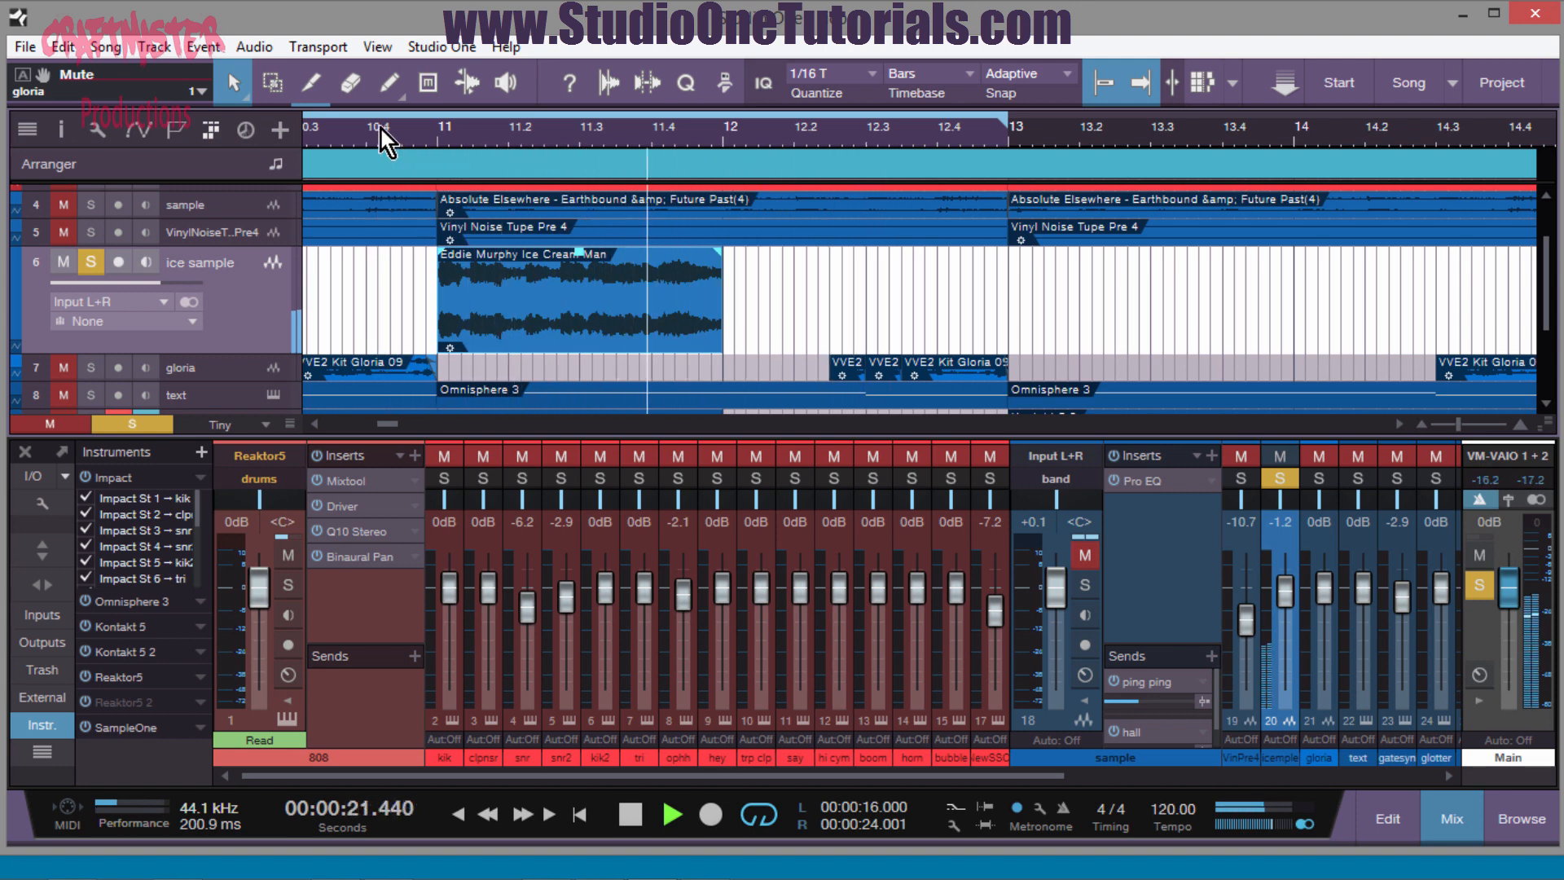
{"action": "key", "text": "space"}
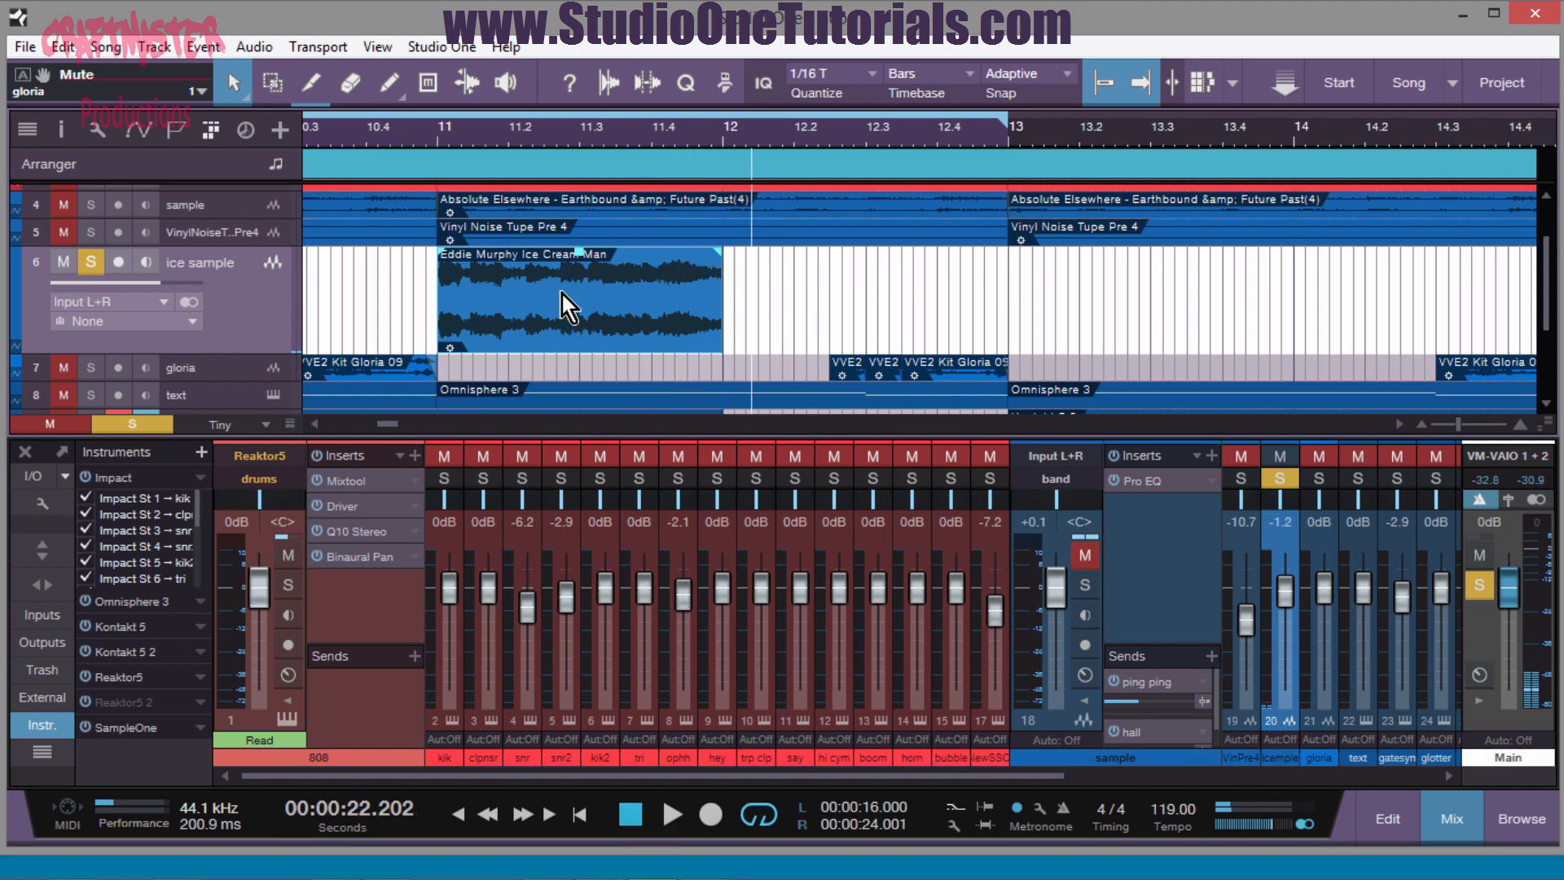
- Set the transpose of the ice sample event at bar 11 back to 9
{"action": "right_click", "coordinate": [551, 272]}
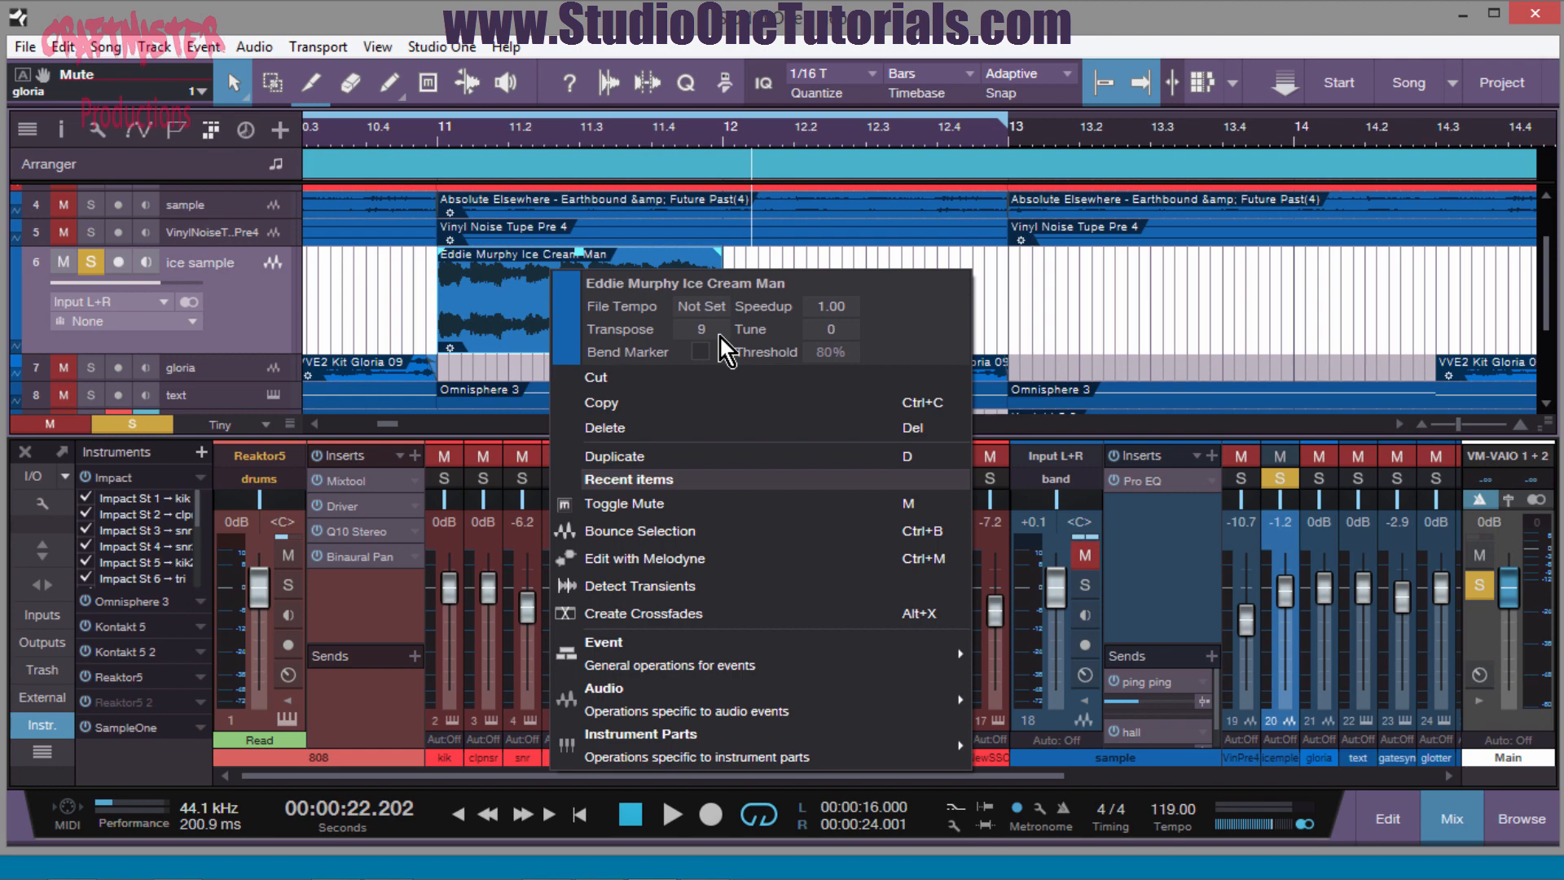
{"action": "left_click", "coordinate": [1080, 262]}
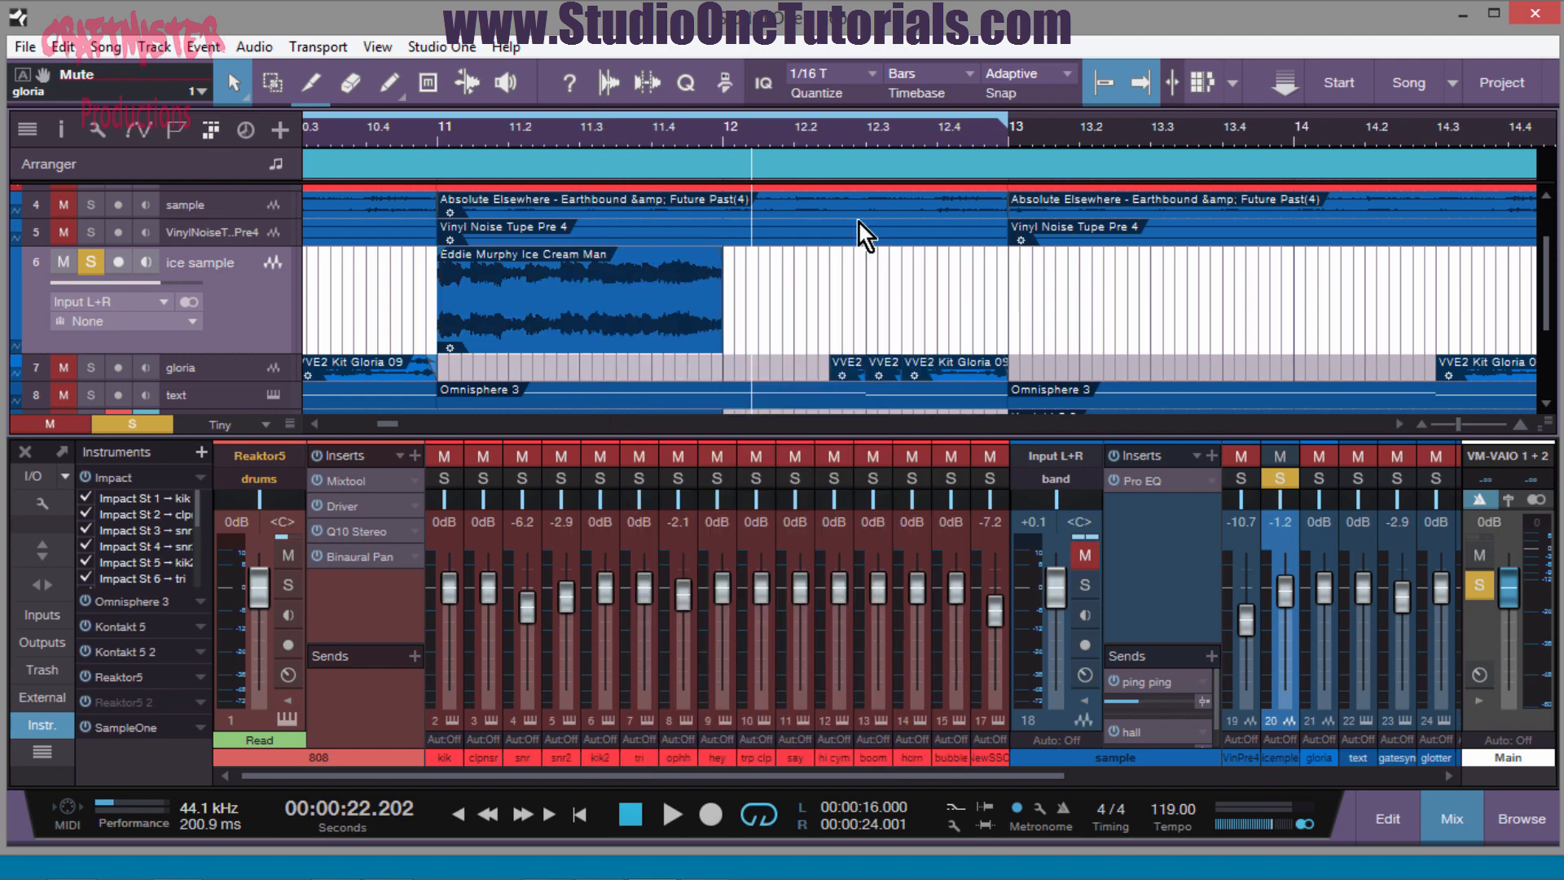
- Play the hook from bar 9, clear the ice sample solo, and unmute the ice sample and gloria tracks
{"action": "left_click_drag", "start_coordinate": [447, 157], "coordinate": [507, 75]}
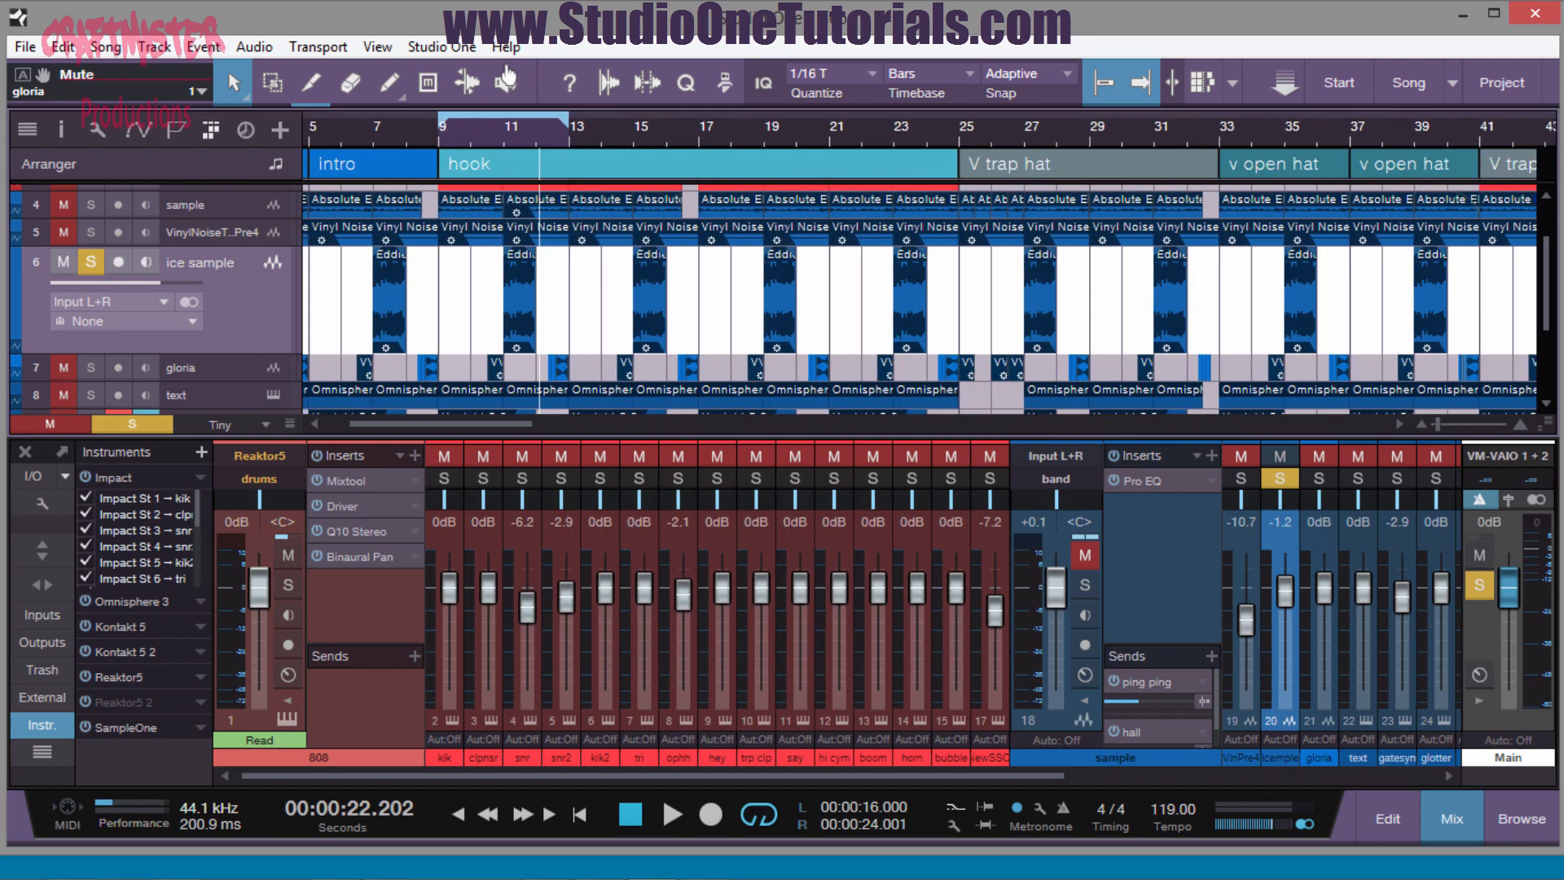
{"action": "left_click", "coordinate": [442, 143]}
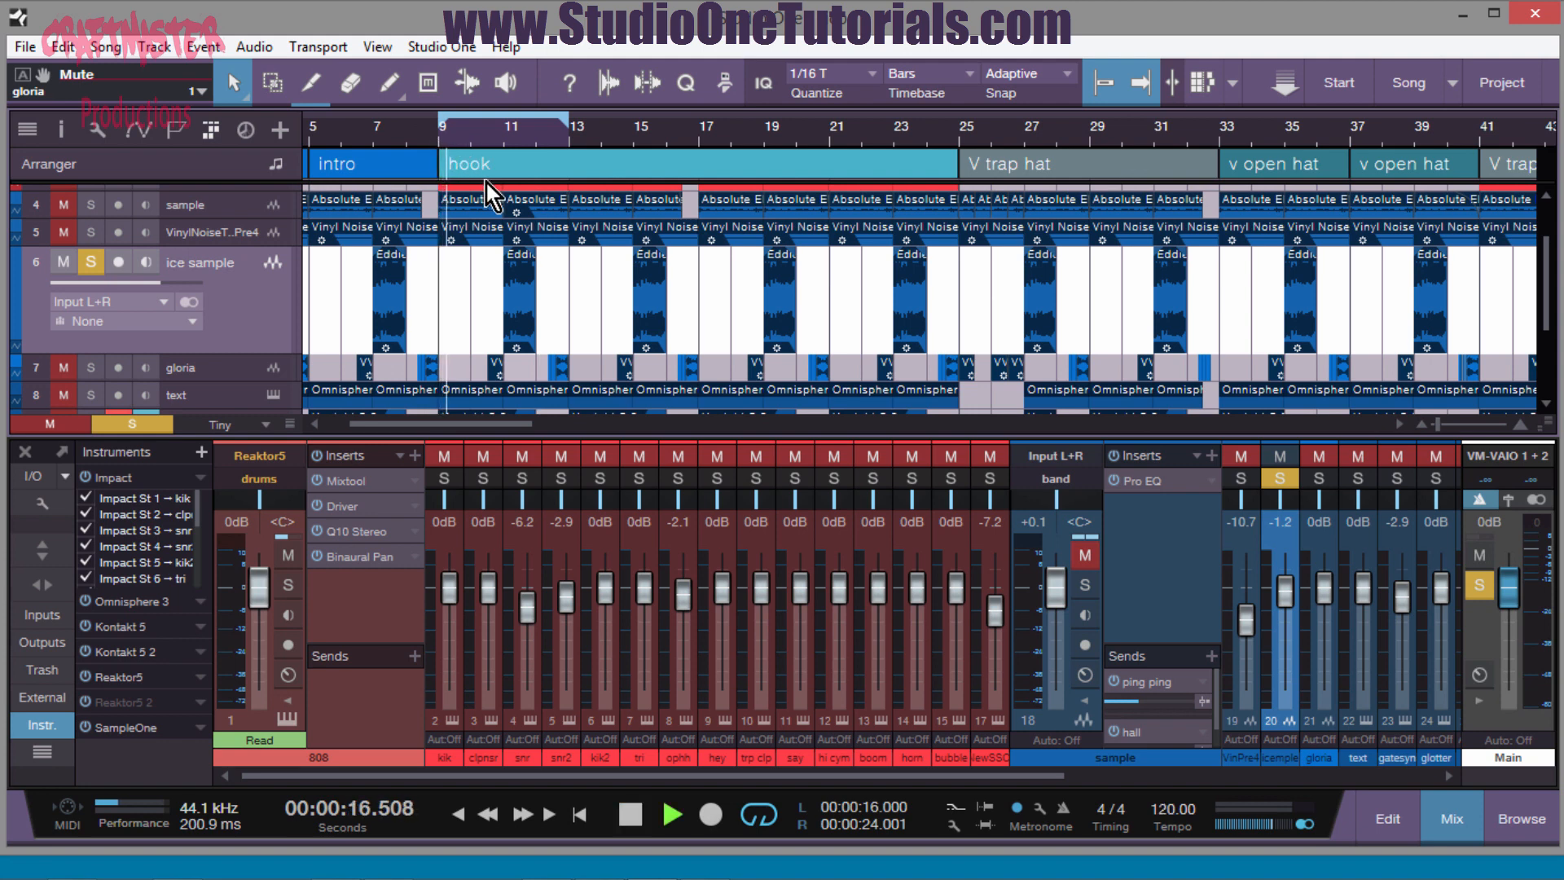
{"action": "key", "text": "space"}
{"action": "key", "text": "space"}
{"action": "left_click", "coordinate": [66, 265]}
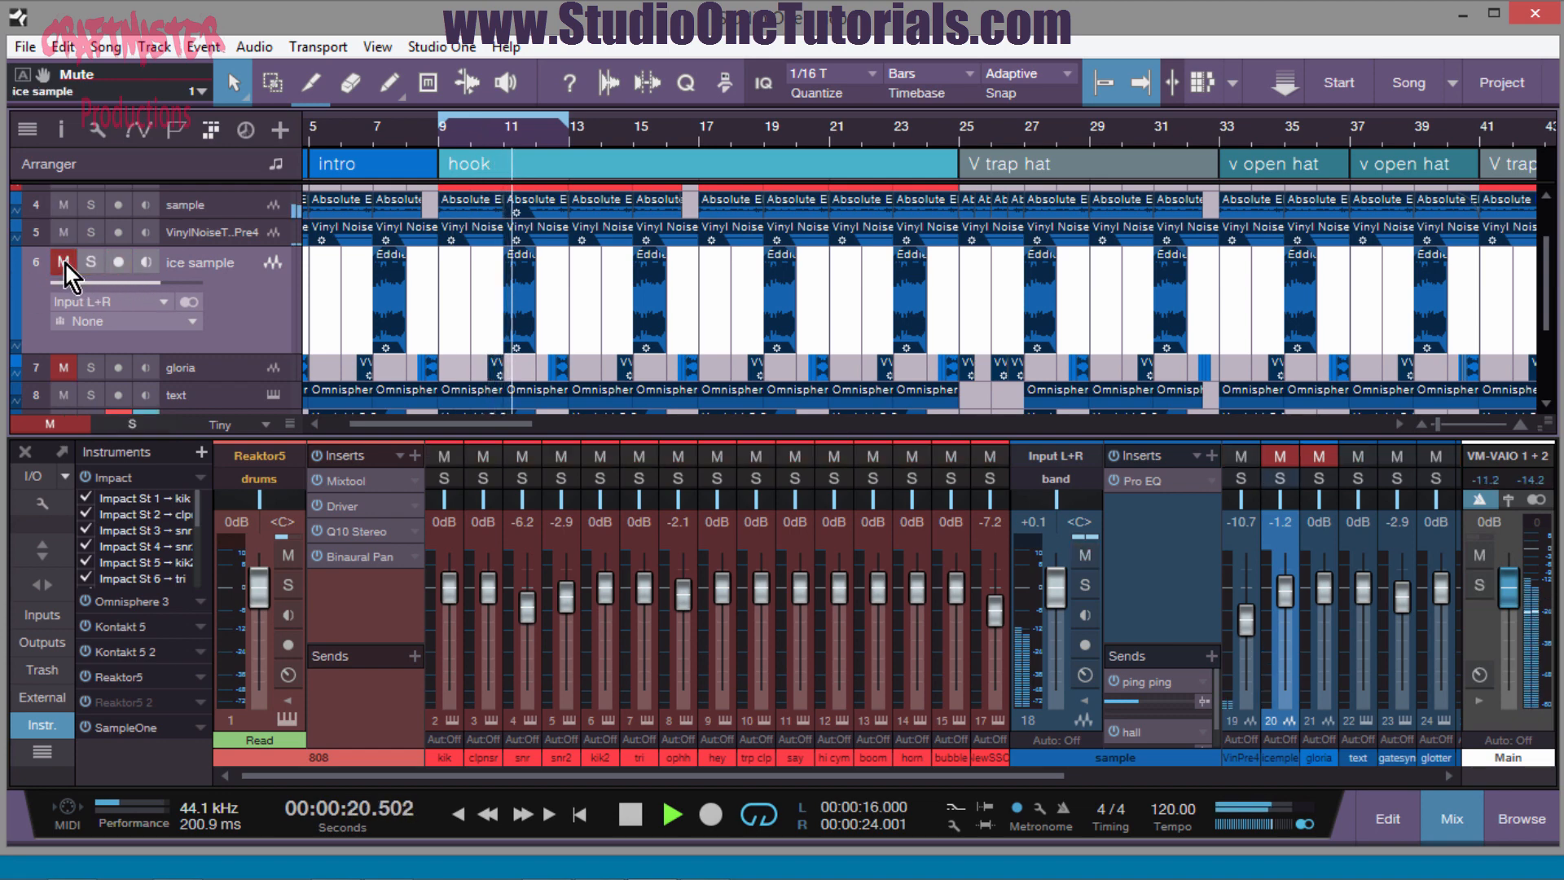
{"action": "left_click", "coordinate": [67, 265]}
{"action": "left_click", "coordinate": [72, 360]}
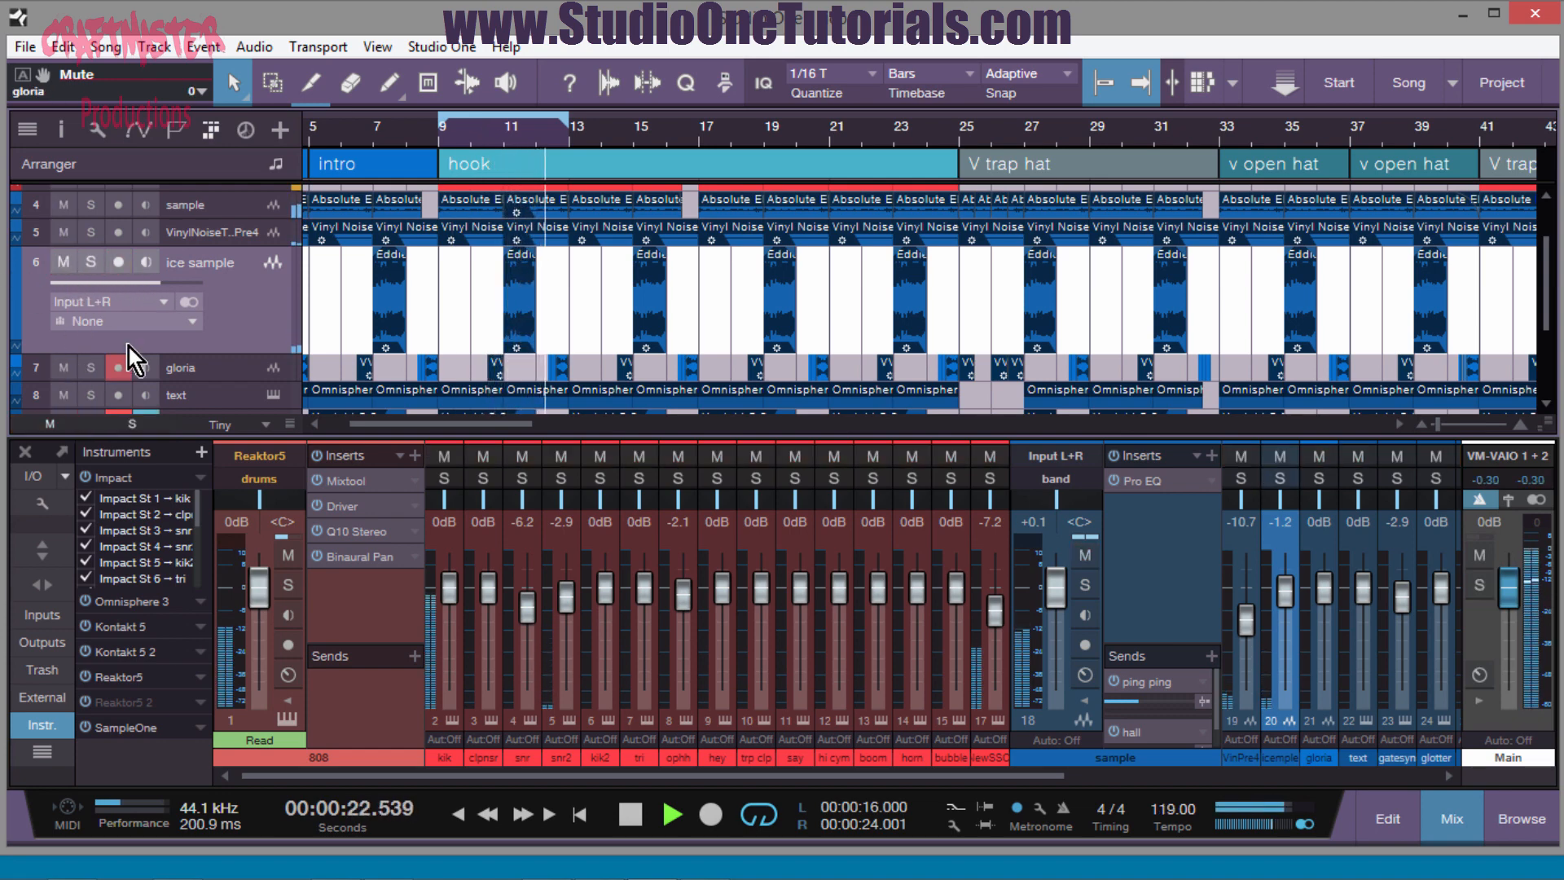
- Look over the whole track list while the full hook loops, and stop playback
{"action": "scroll", "coordinate": [648, 217], "scroll_direction": "down", "scroll_amount": 3}
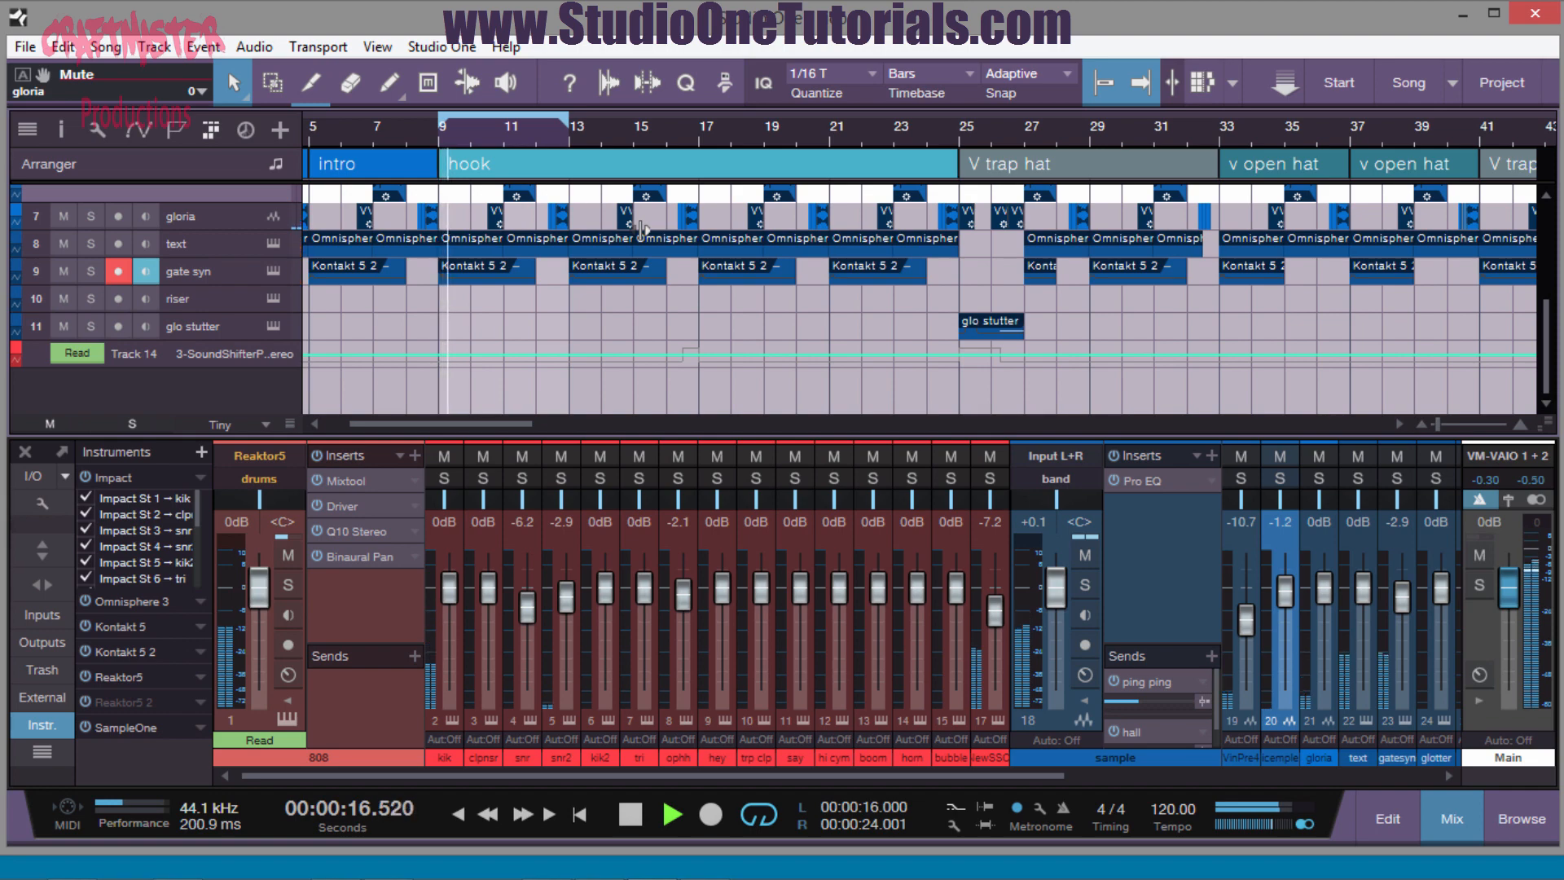
{"action": "scroll", "coordinate": [623, 314], "scroll_direction": "up", "scroll_amount": 3}
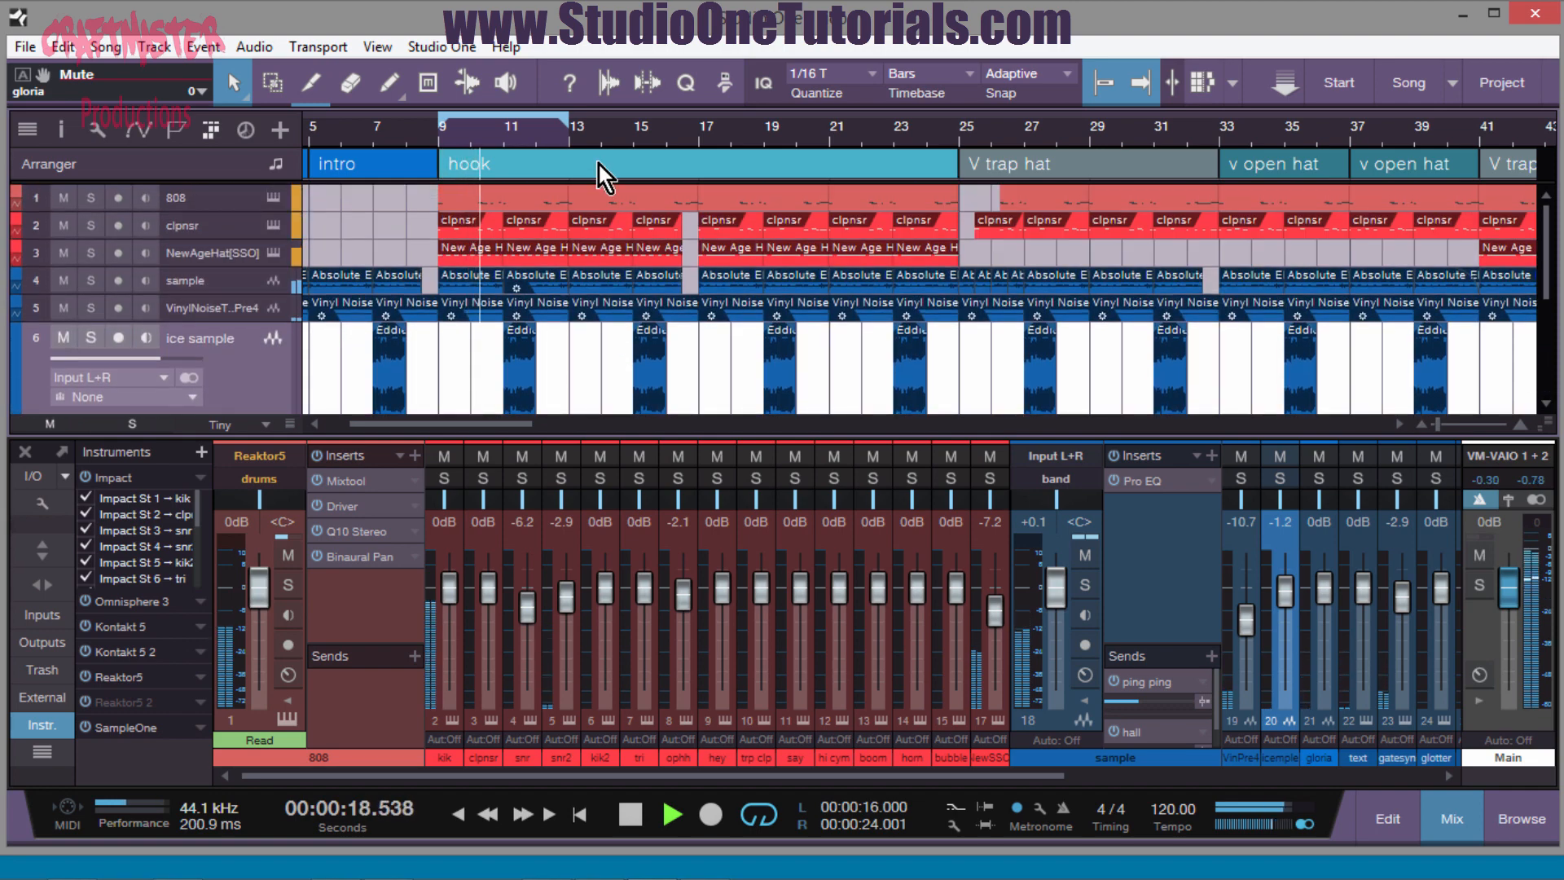
{"action": "key", "text": "space"}
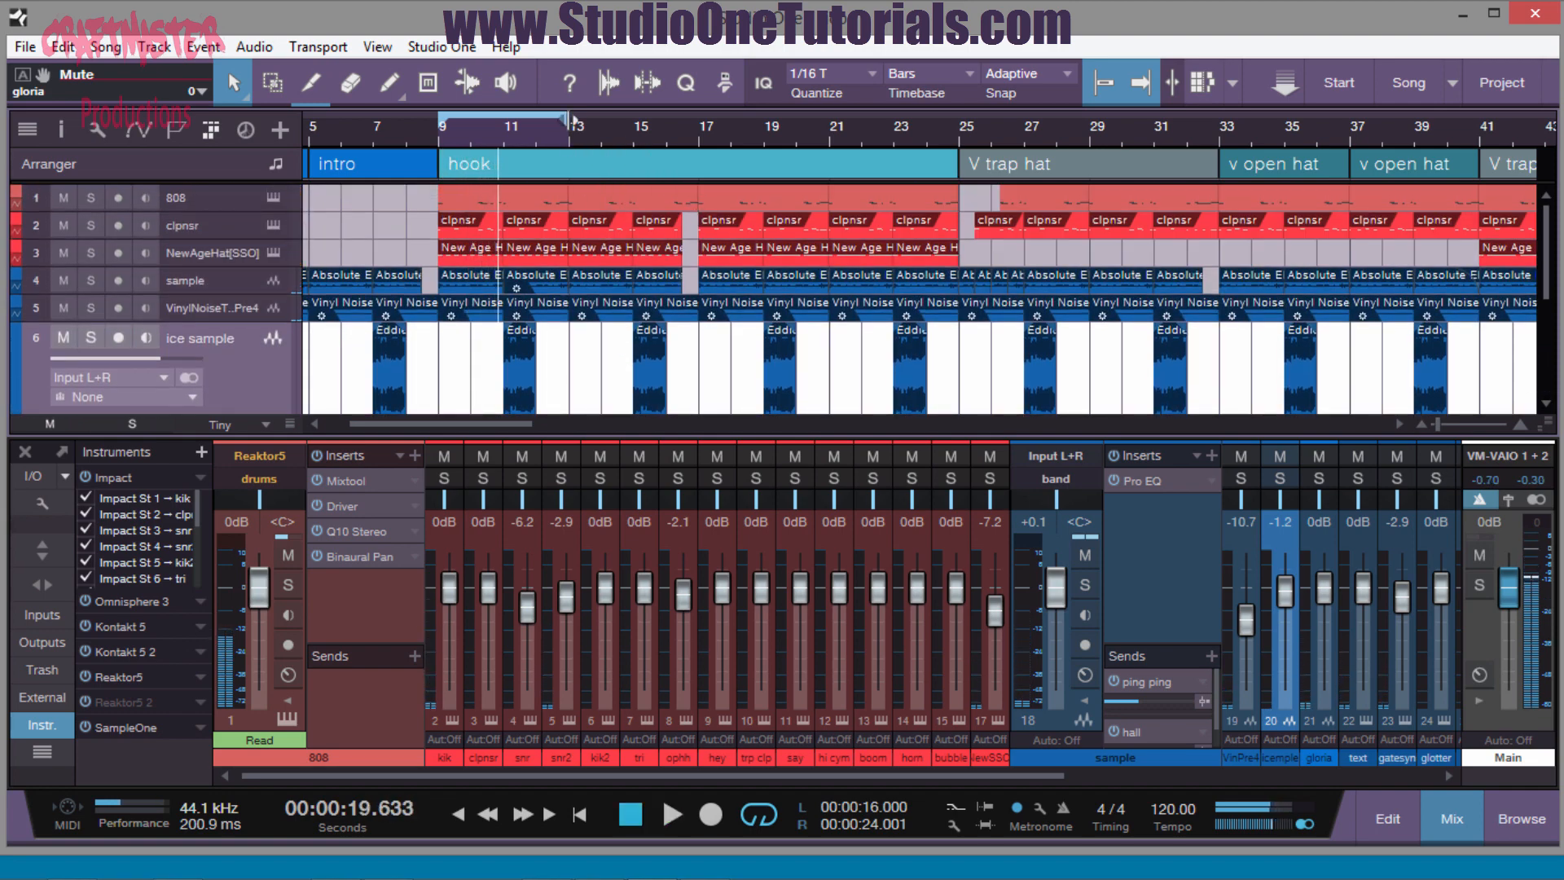
- Extend the loop range so it covers the whole hook, ending at bar 25
{"action": "mouse_move", "coordinate": [568, 121]}
{"action": "left_mouse_down"}
{"action": "mouse_move", "coordinate": [697, 193]}
{"action": "mouse_move", "coordinate": [711, 209]}
{"action": "mouse_move", "coordinate": [695, 233]}
{"action": "left_mouse_up"}
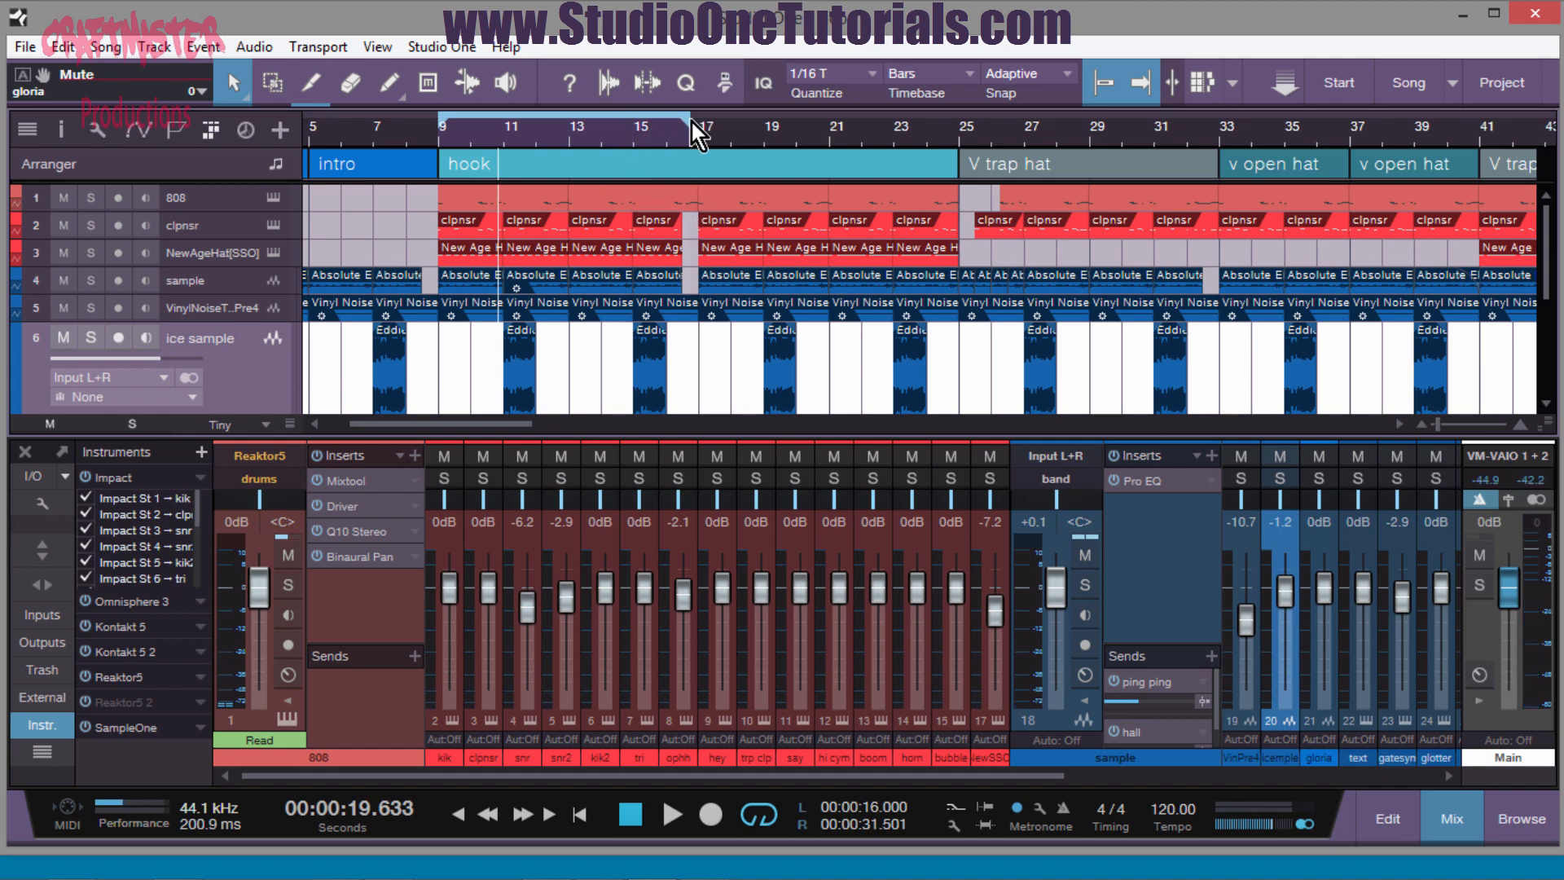
{"action": "scroll", "coordinate": [700, 231], "scroll_direction": "down", "scroll_amount": 3}
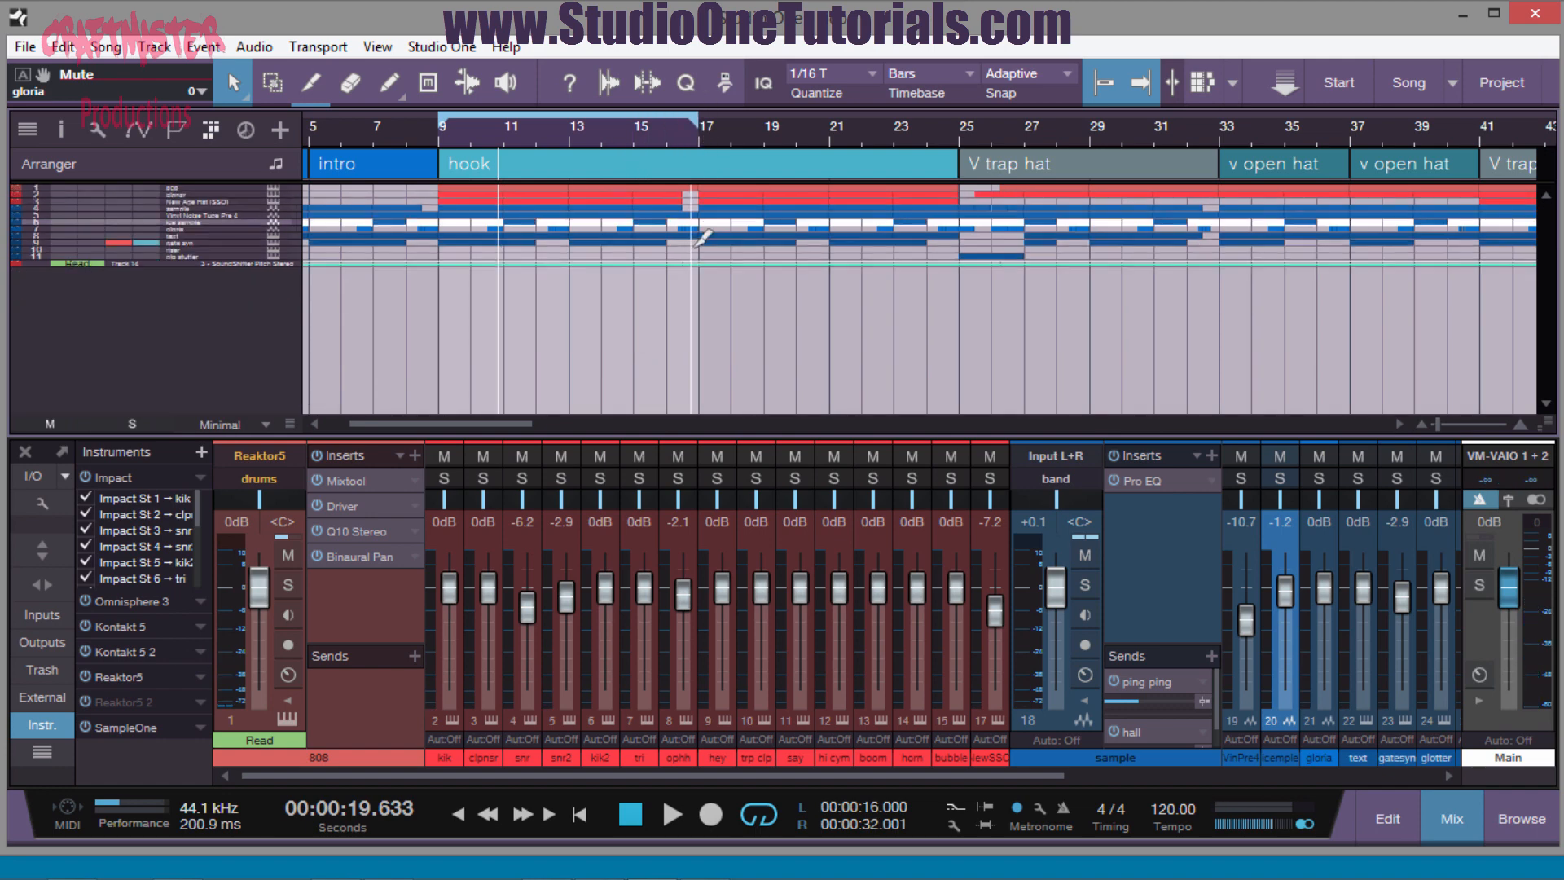
{"action": "scroll", "coordinate": [699, 232], "scroll_direction": "up", "scroll_amount": 3}
{"action": "scroll", "coordinate": [691, 289], "scroll_direction": "up", "scroll_amount": 4}
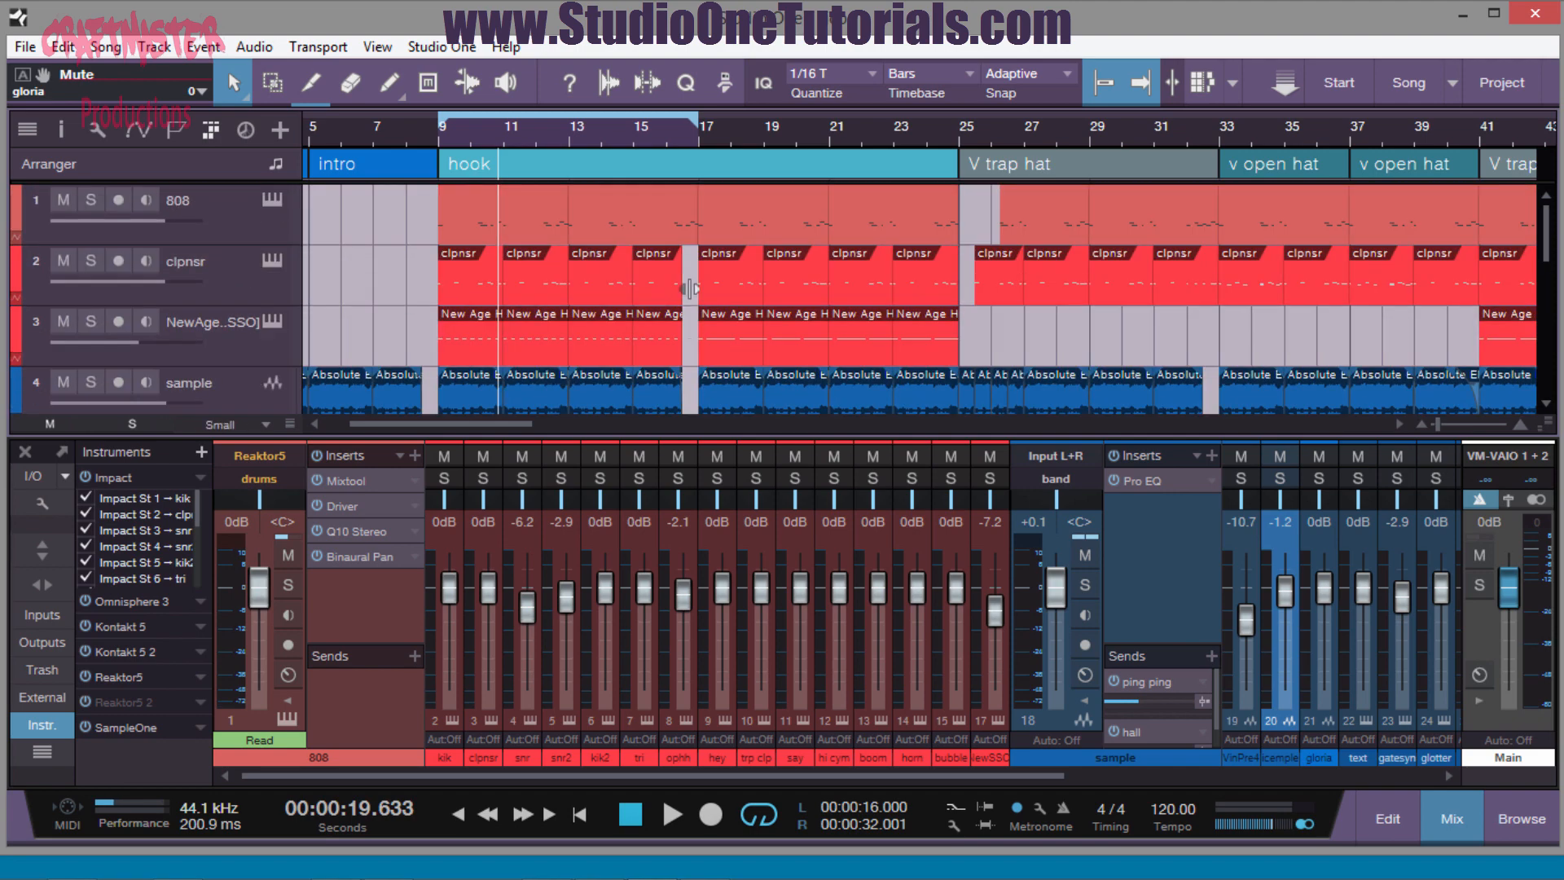
{"action": "left_click_drag", "start_coordinate": [673, 138], "coordinate": [677, 175]}
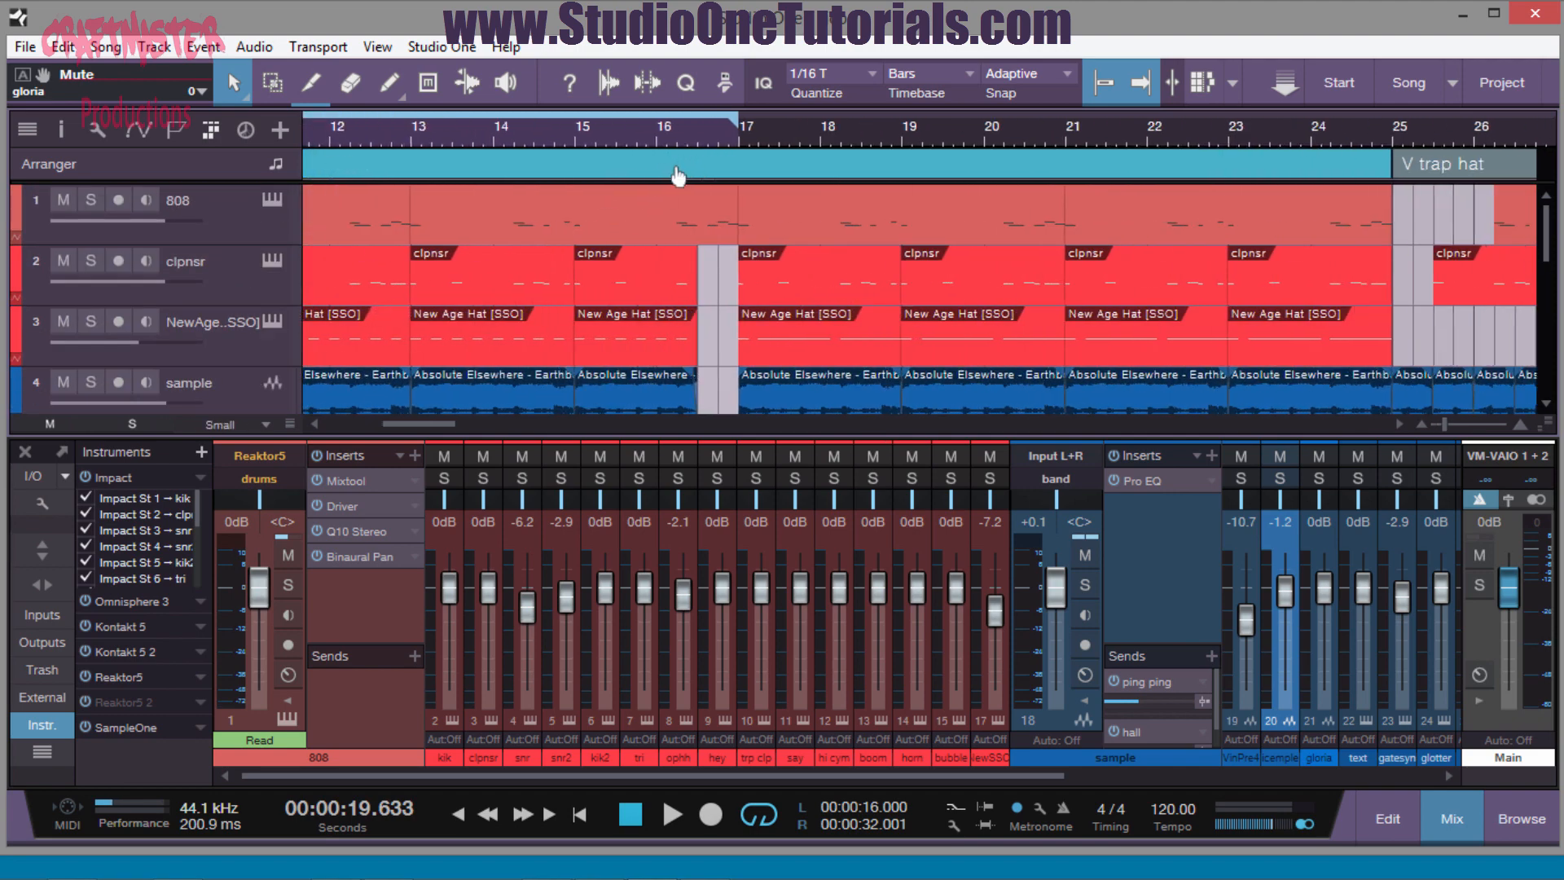
{"action": "left_click", "coordinate": [686, 140]}
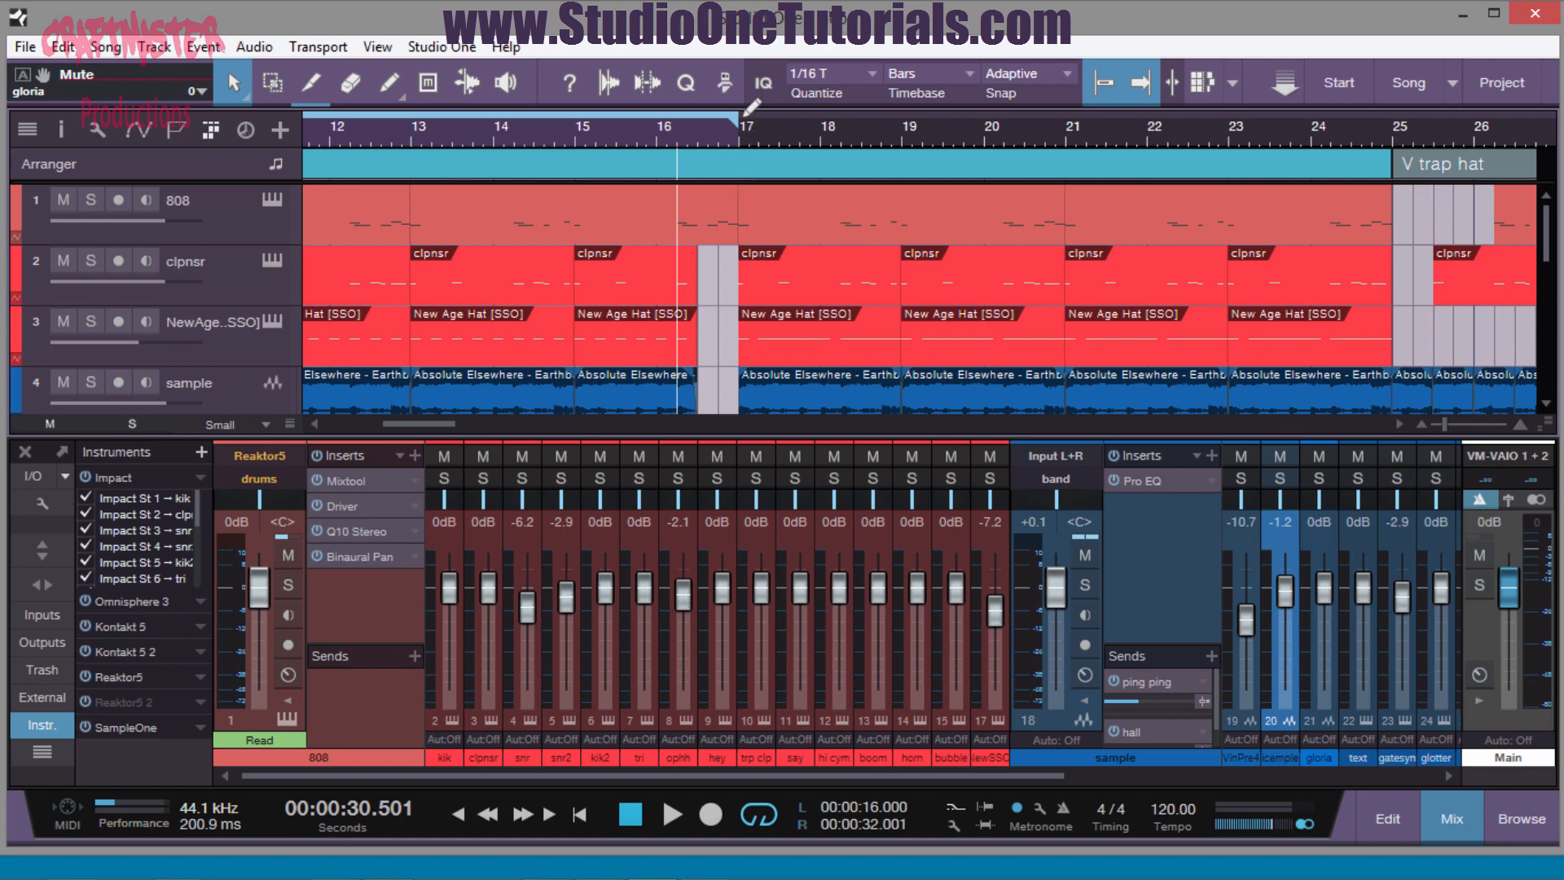
{"action": "left_click_drag", "start_coordinate": [736, 121], "coordinate": [1389, 122]}
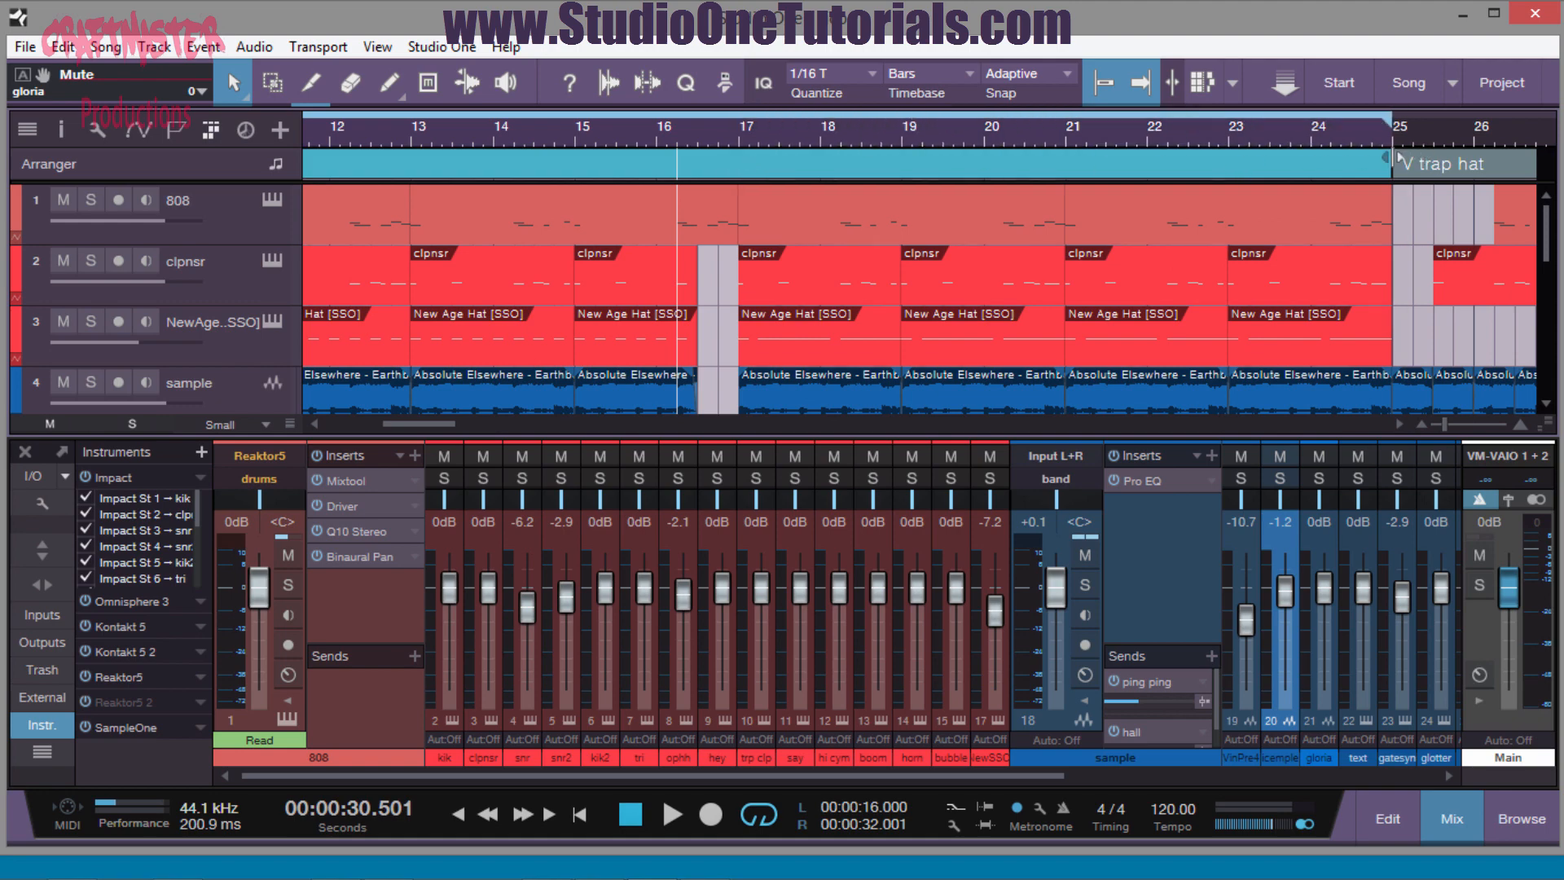
- Open the New Age Hat event at bar 17 in the note editor and examine its hi-hat pattern
{"action": "scroll", "coordinate": [1124, 233], "scroll_direction": "down", "scroll_amount": 2}
{"action": "scroll", "coordinate": [1018, 261], "scroll_direction": "down", "scroll_amount": 1}
{"action": "scroll", "coordinate": [912, 308], "scroll_direction": "up", "scroll_amount": 3}
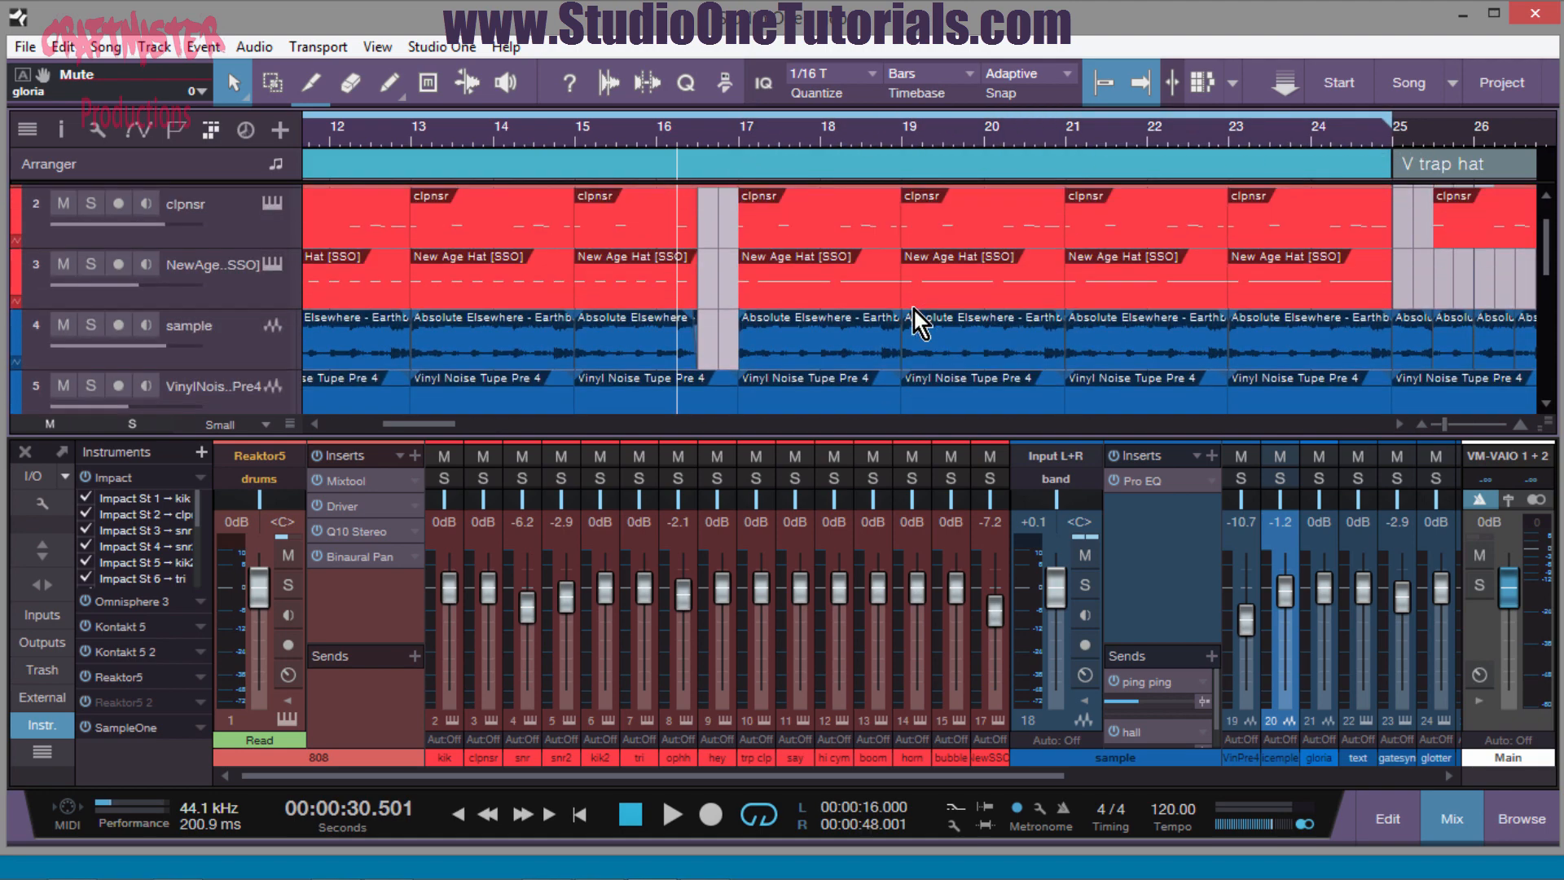
{"action": "double_click", "coordinate": [835, 269]}
{"action": "scroll", "coordinate": [528, 609], "scroll_direction": "down", "scroll_amount": 5}
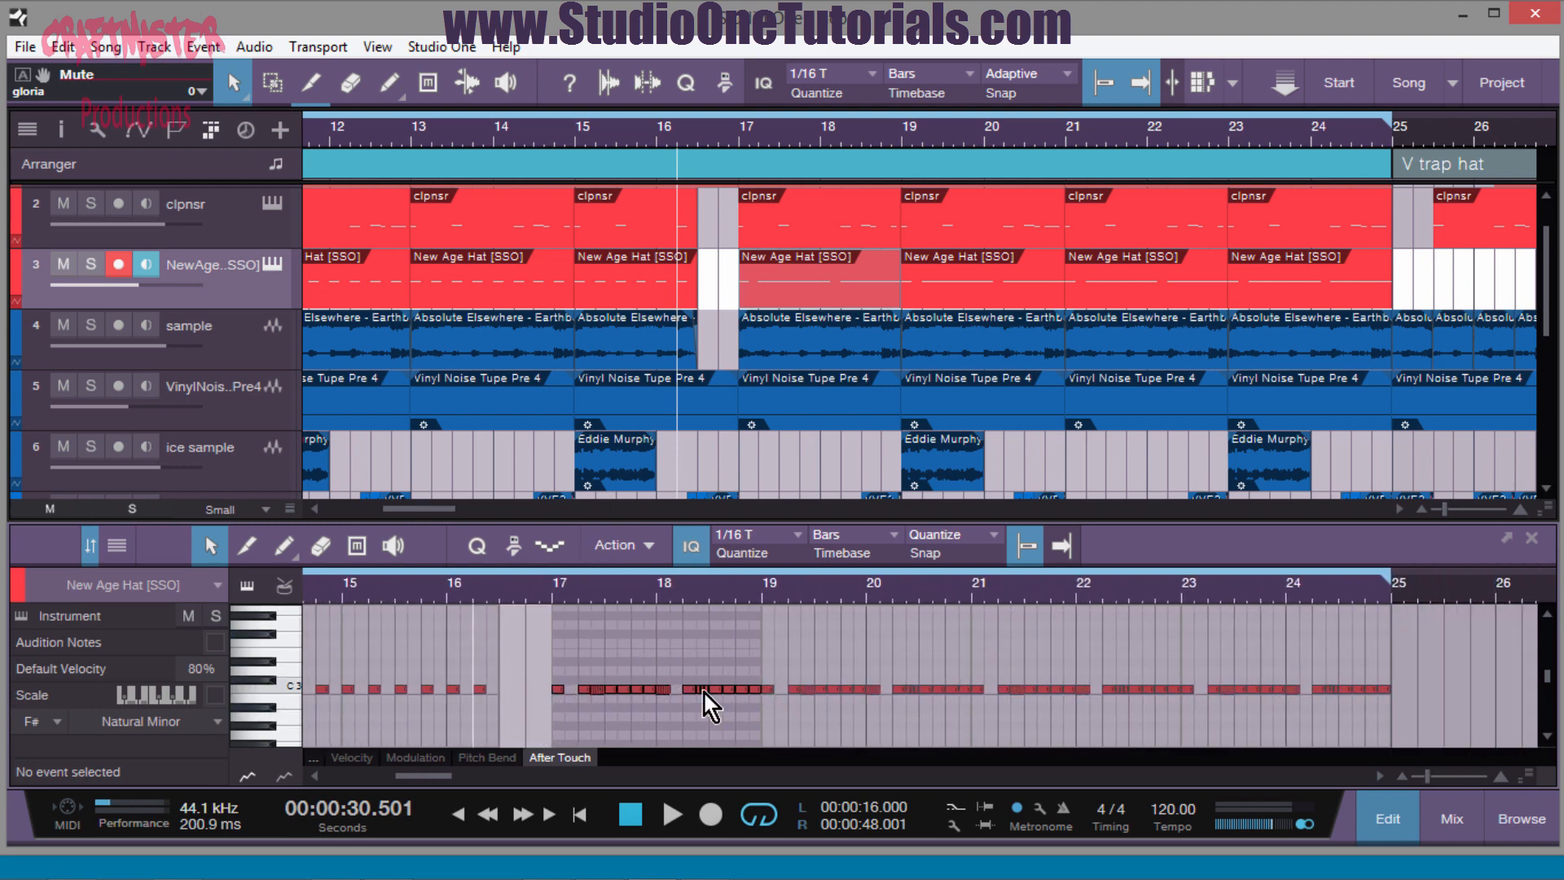
{"action": "mouse_move", "coordinate": [706, 692]}
- Play the hook from bar 13 and stop playback just before bar 25
{"action": "scroll", "coordinate": [650, 177], "scroll_direction": "down", "scroll_amount": 3}
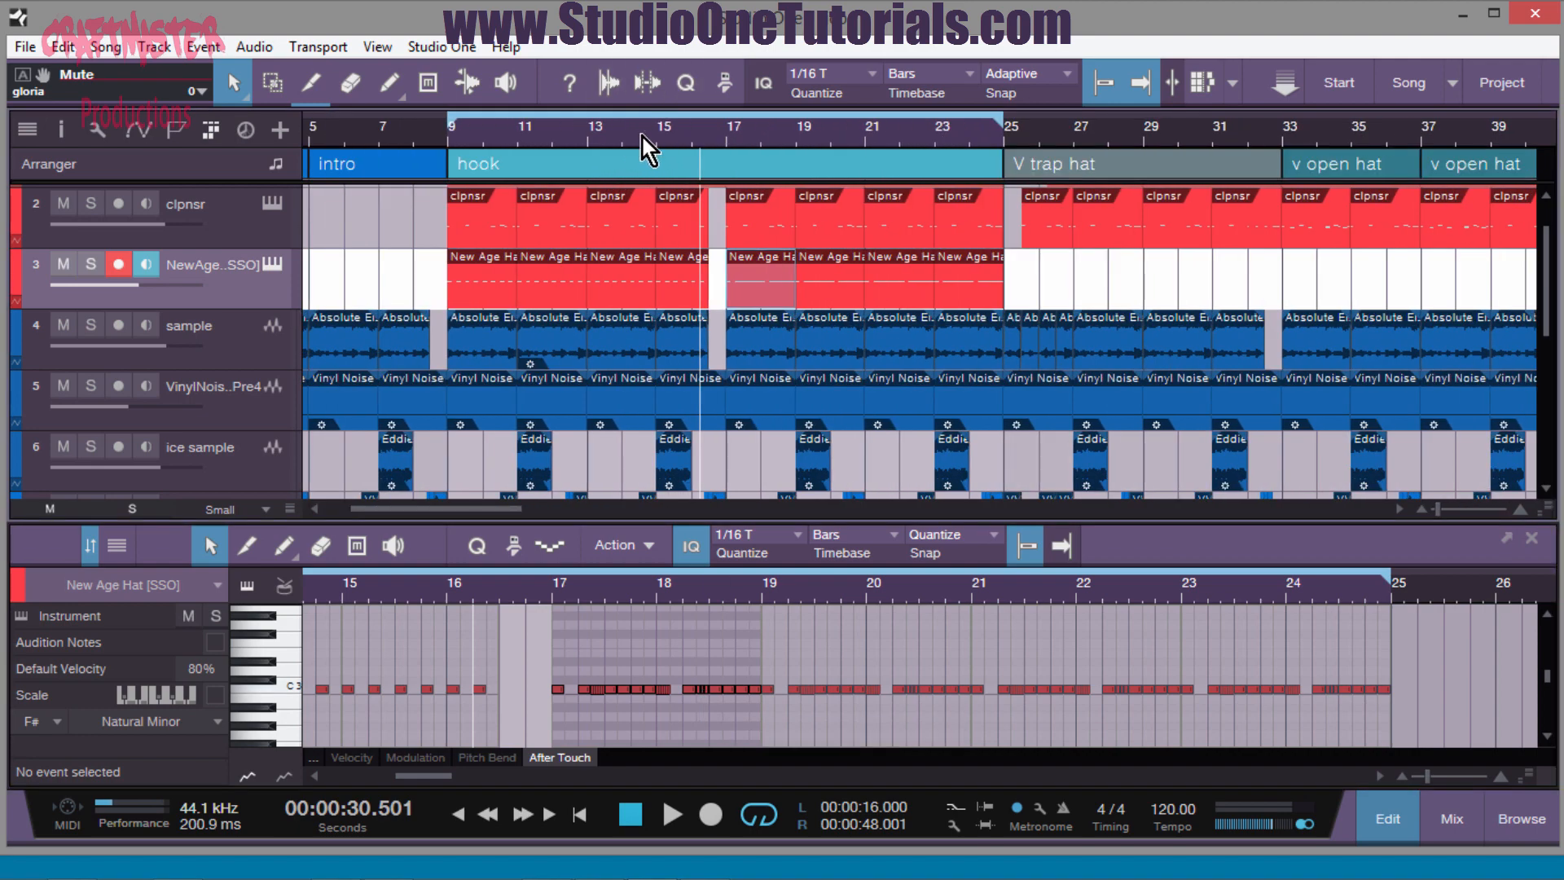
{"action": "left_click", "coordinate": [590, 140]}
{"action": "key", "text": "space"}
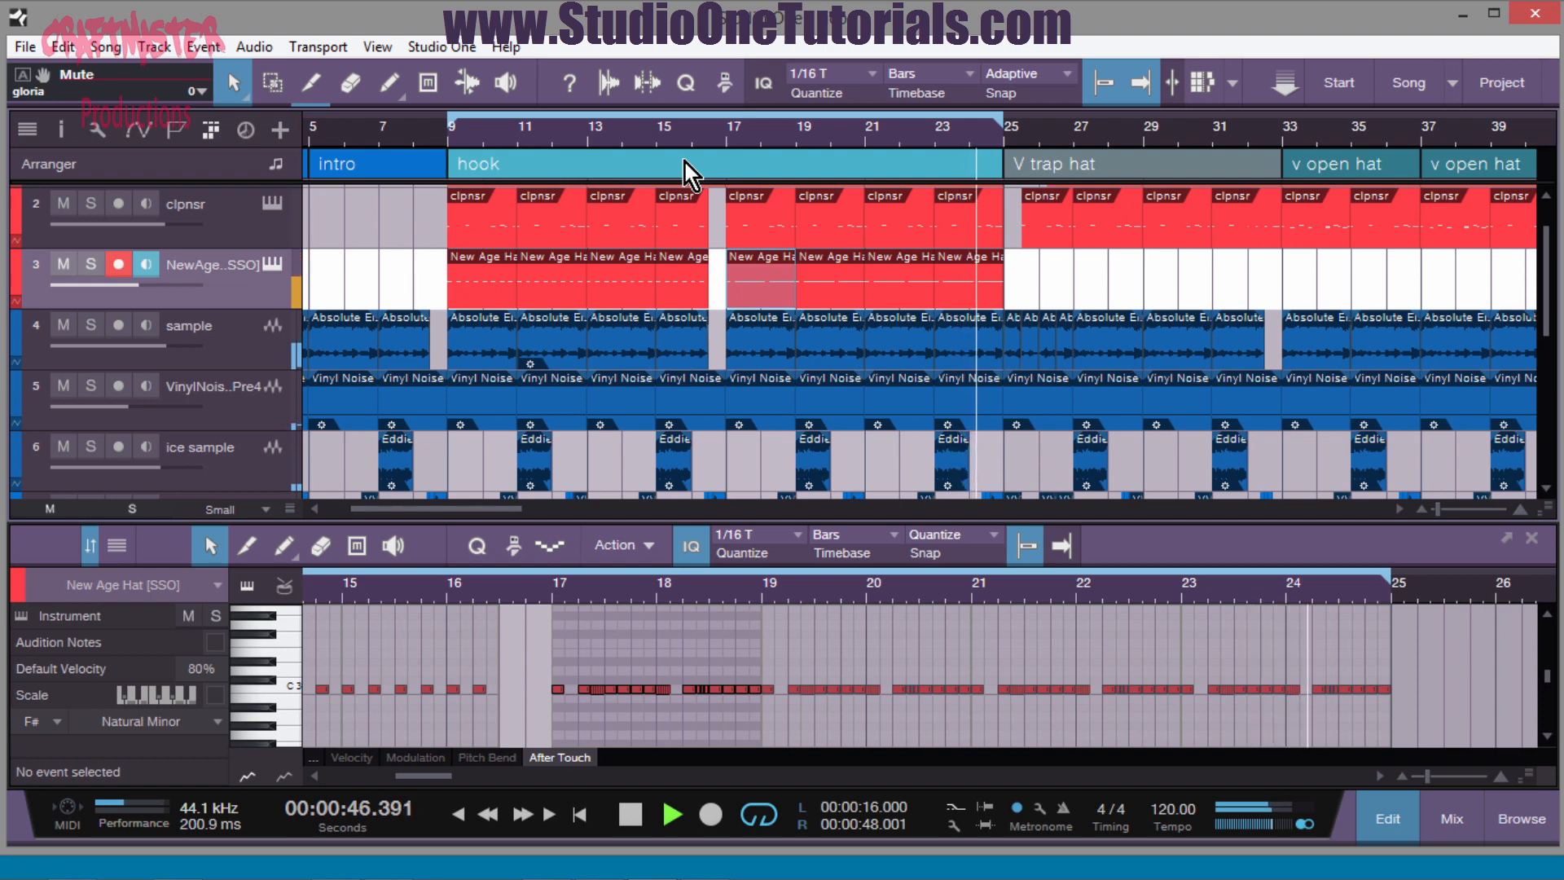
{"action": "key", "text": "space"}
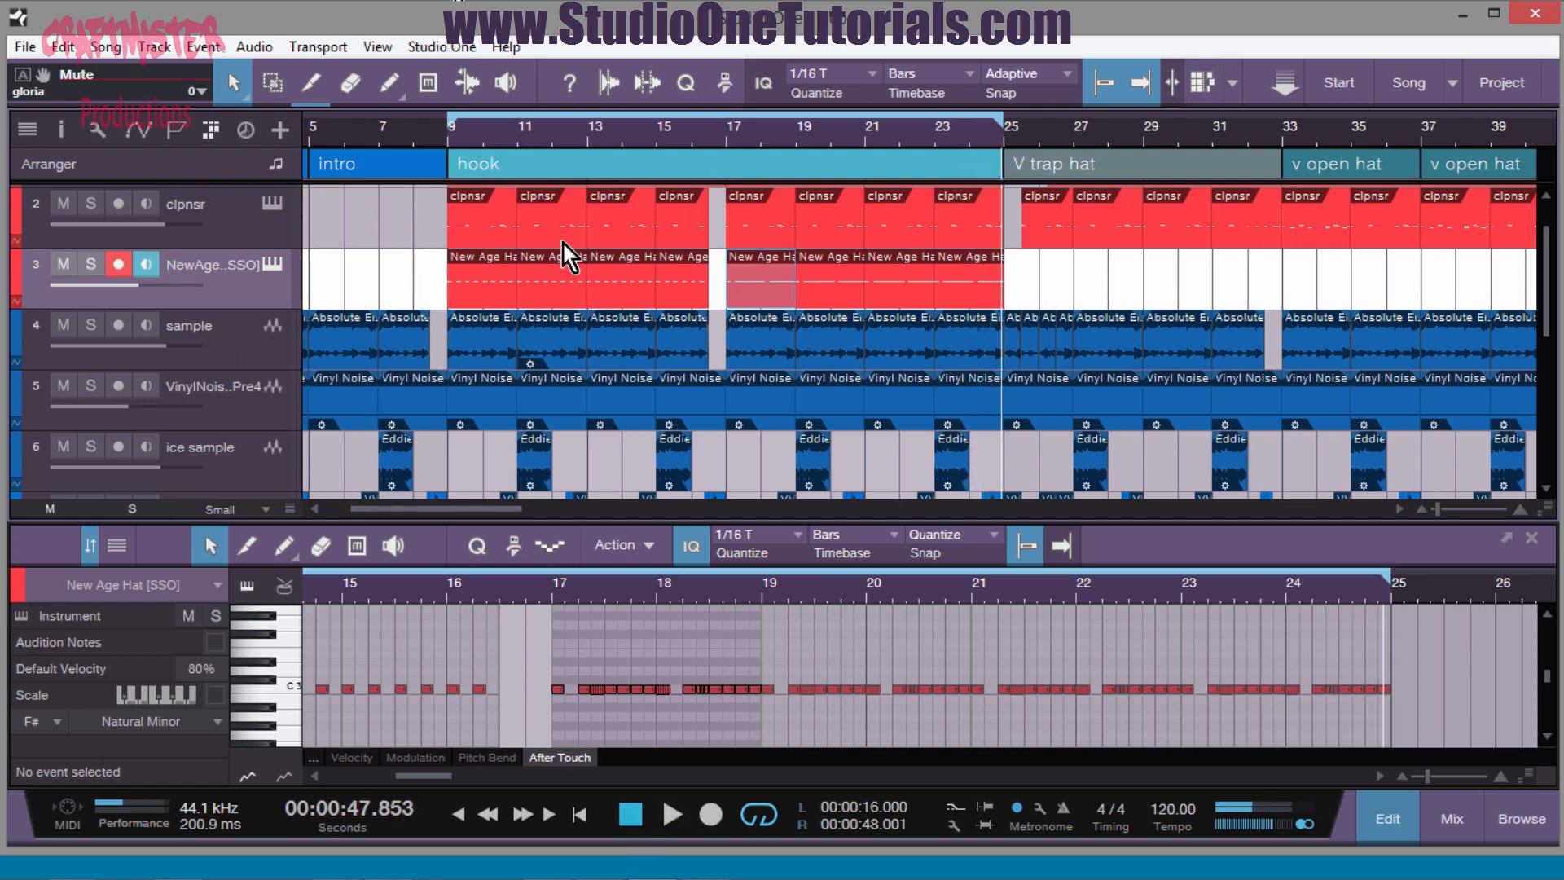
- Zoom the arrangement out to the full song structure and show the scratch pad beside it
{"action": "key", "text": "shift+e"}
{"action": "left_click_drag", "start_coordinate": [432, 141], "coordinate": [506, 119]}
{"action": "scroll", "coordinate": [643, 423], "scroll_direction": "down", "scroll_amount": 1}
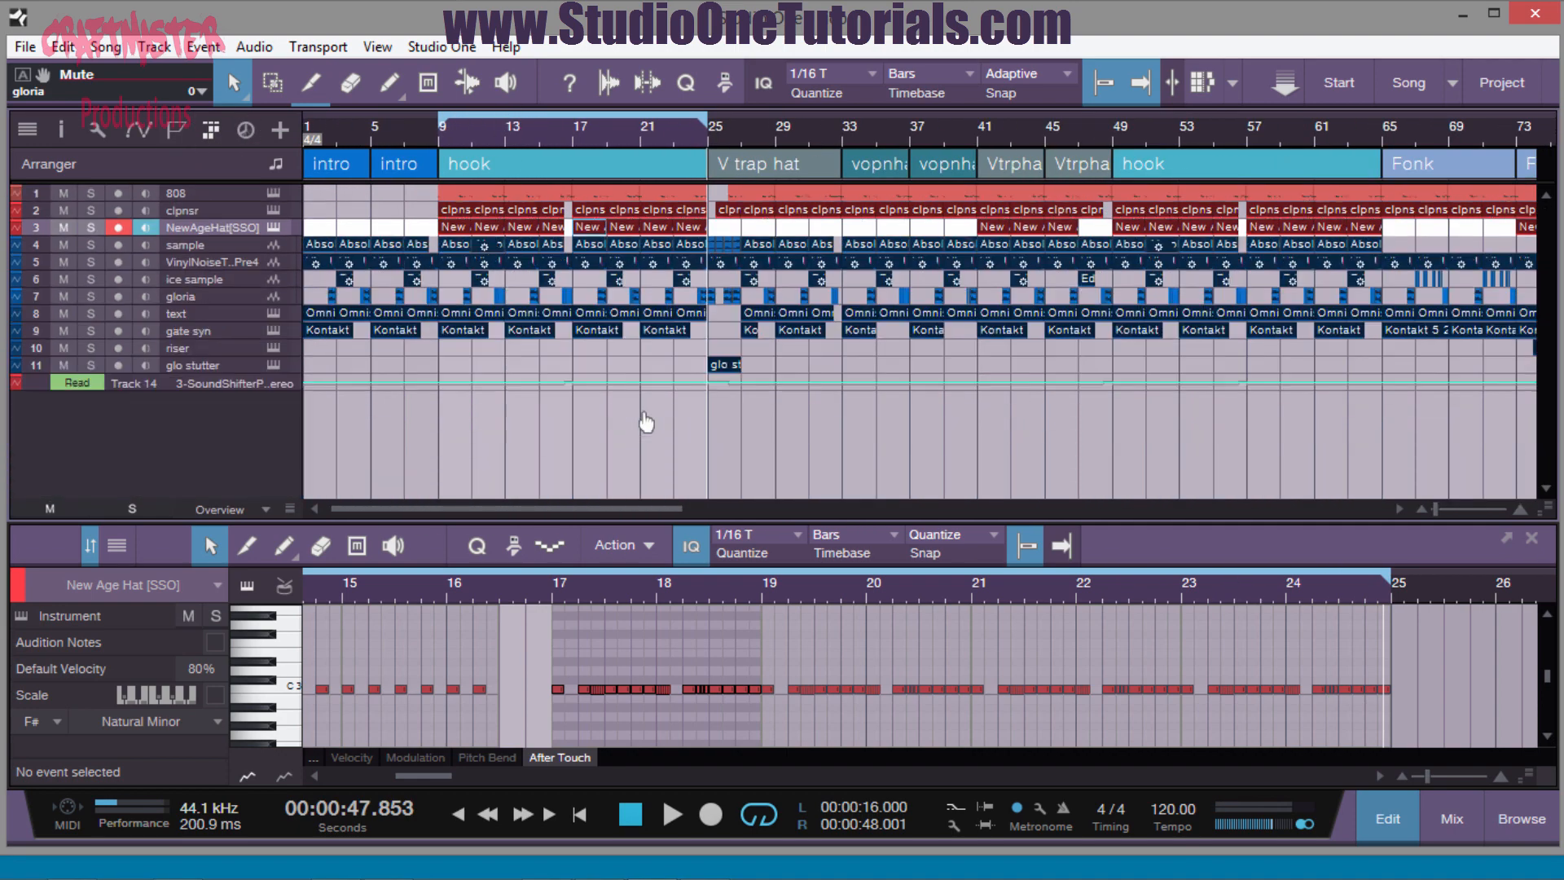
{"action": "scroll", "coordinate": [651, 401], "scroll_direction": "up", "scroll_amount": 2}
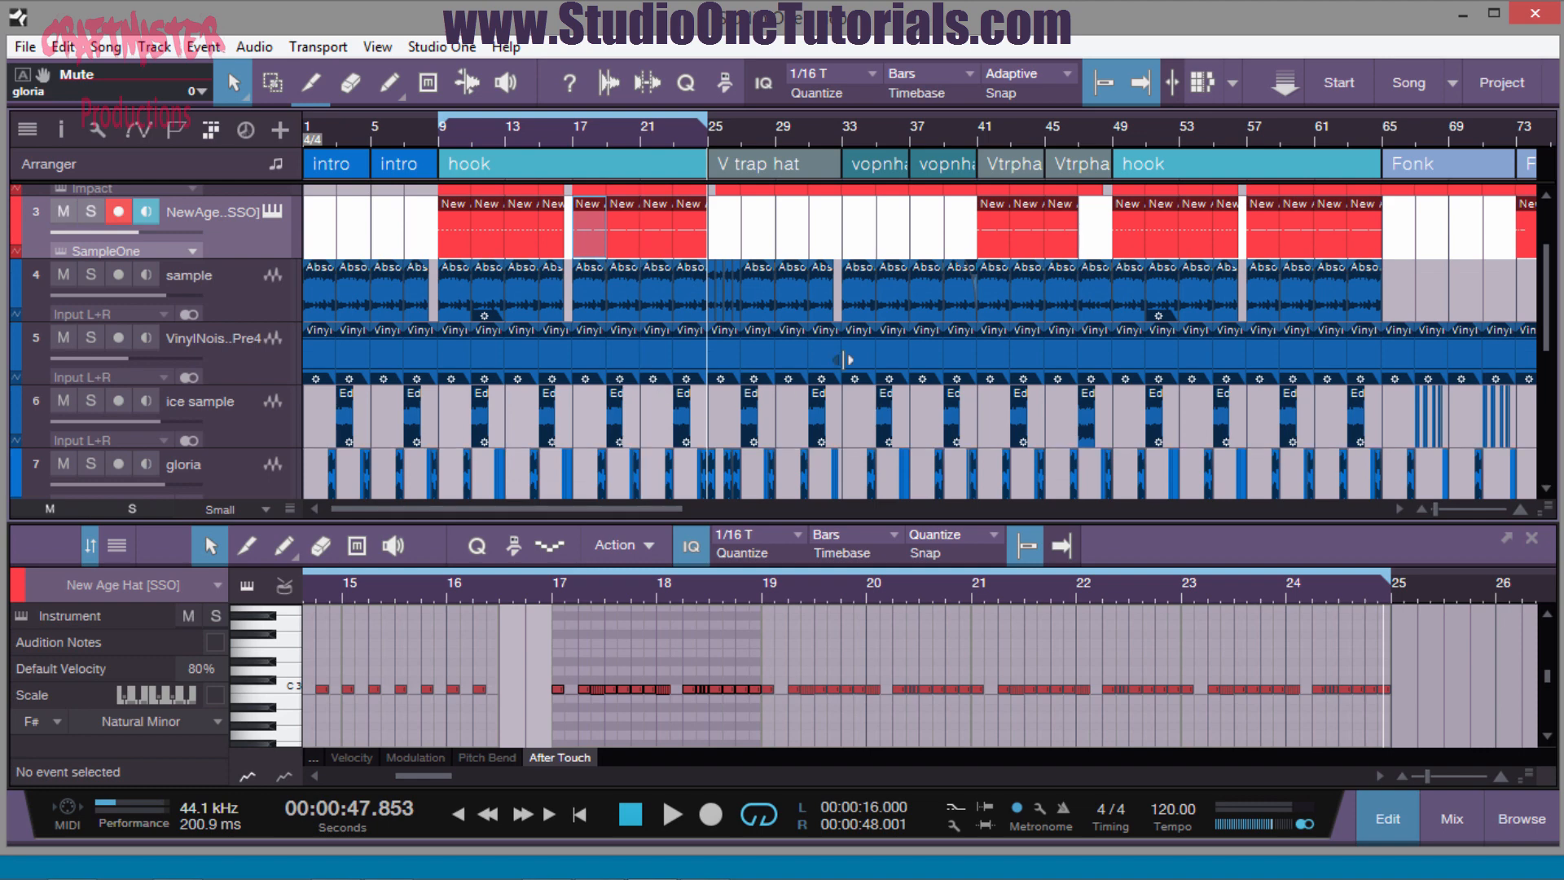
{"action": "scroll", "coordinate": [829, 360], "scroll_direction": "up", "scroll_amount": 2}
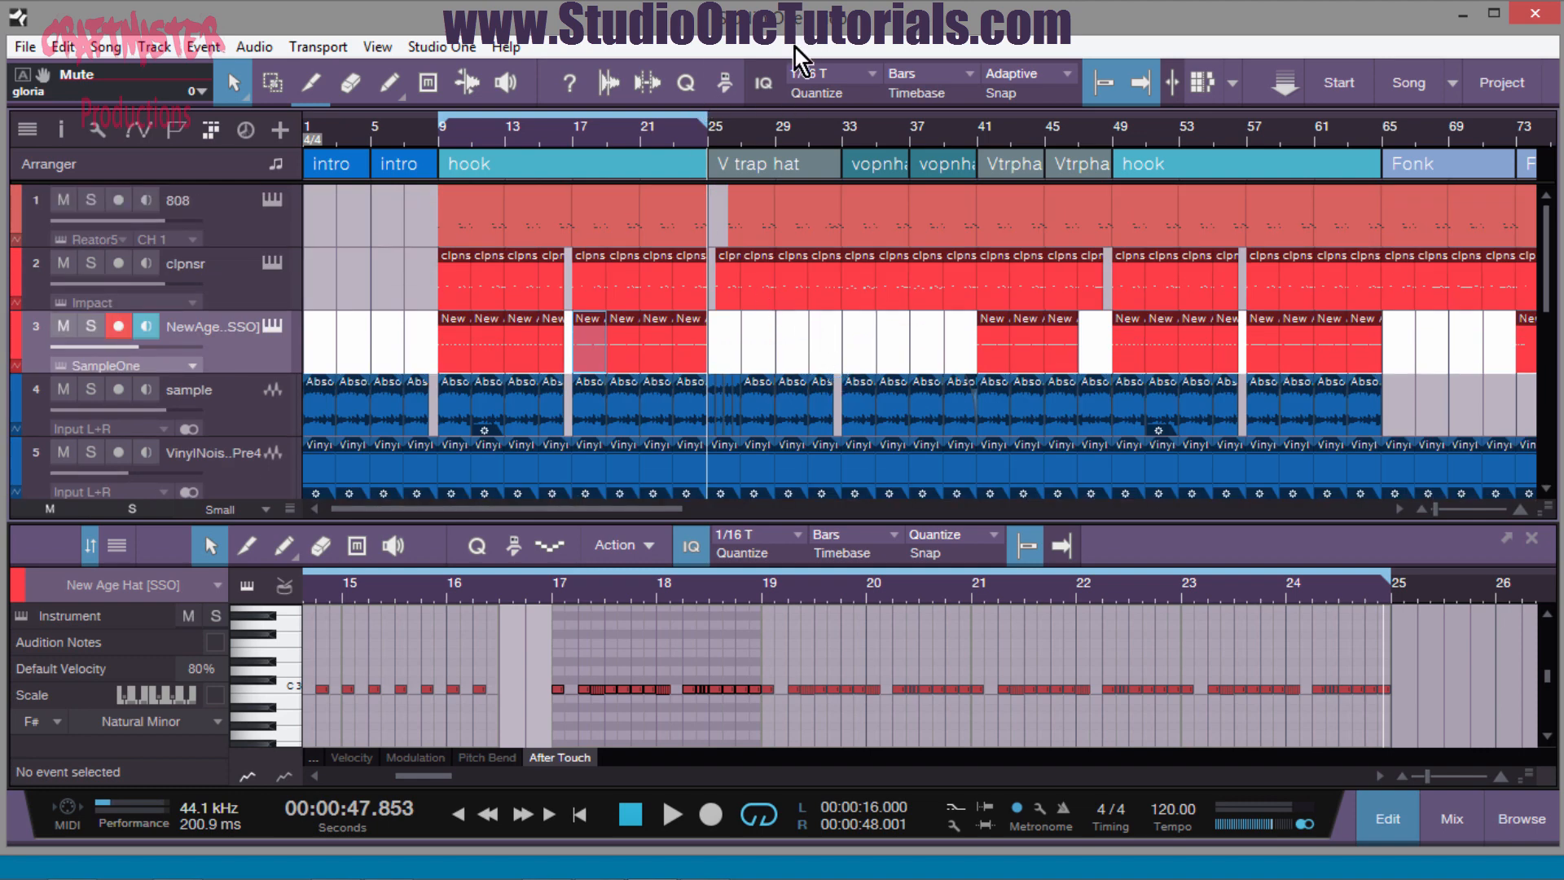
{"action": "left_click", "coordinate": [1203, 85]}
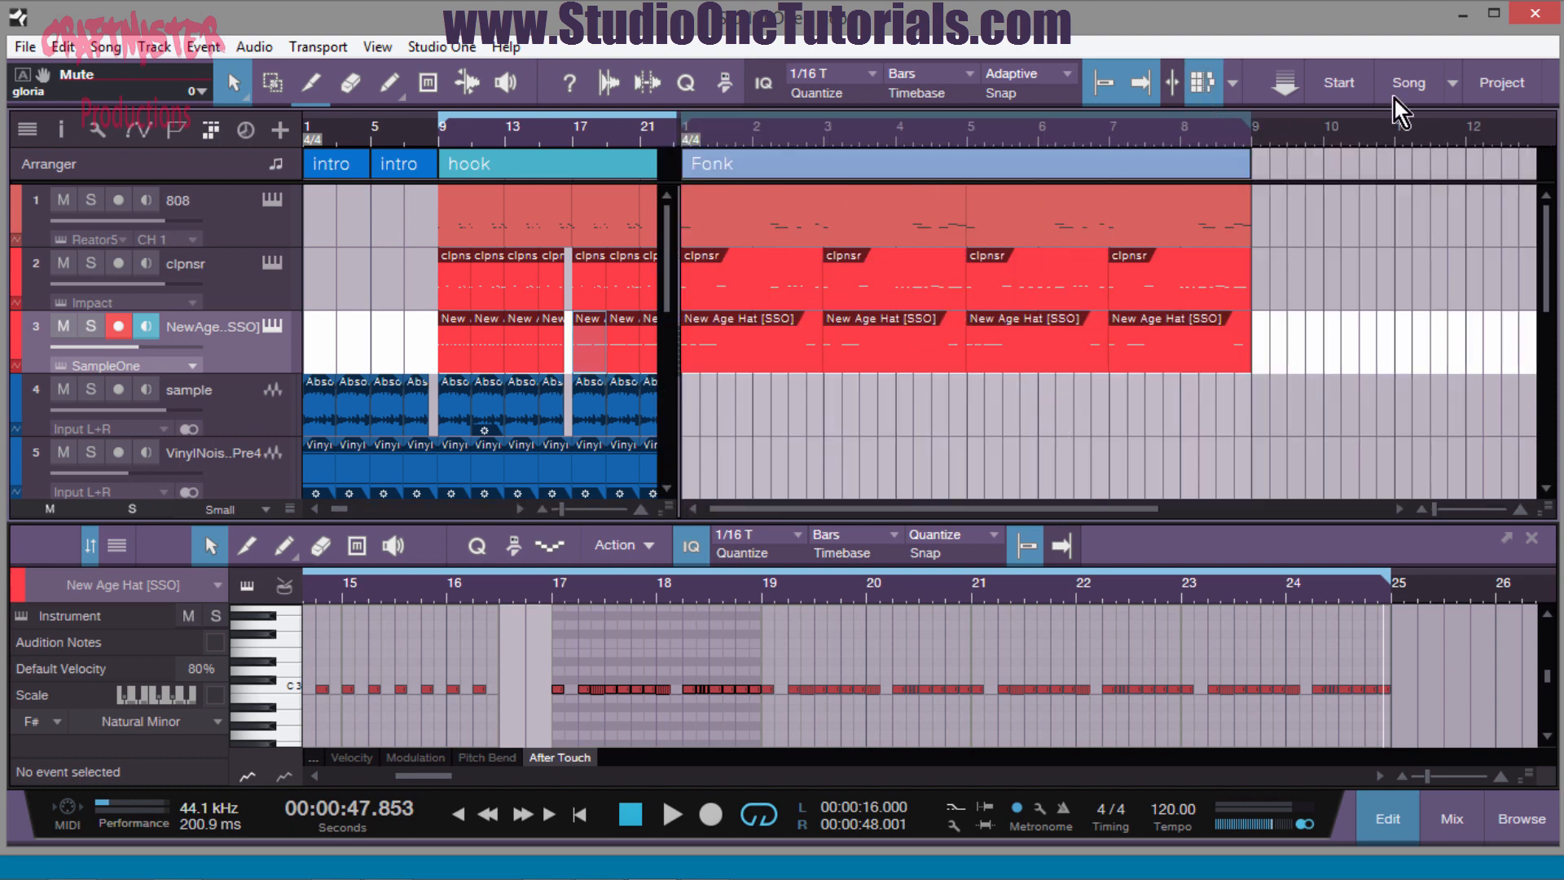
- Go through Scratch Pads 2, 3 and 4 and look over the sections stored in them
{"action": "left_click", "coordinate": [1235, 83]}
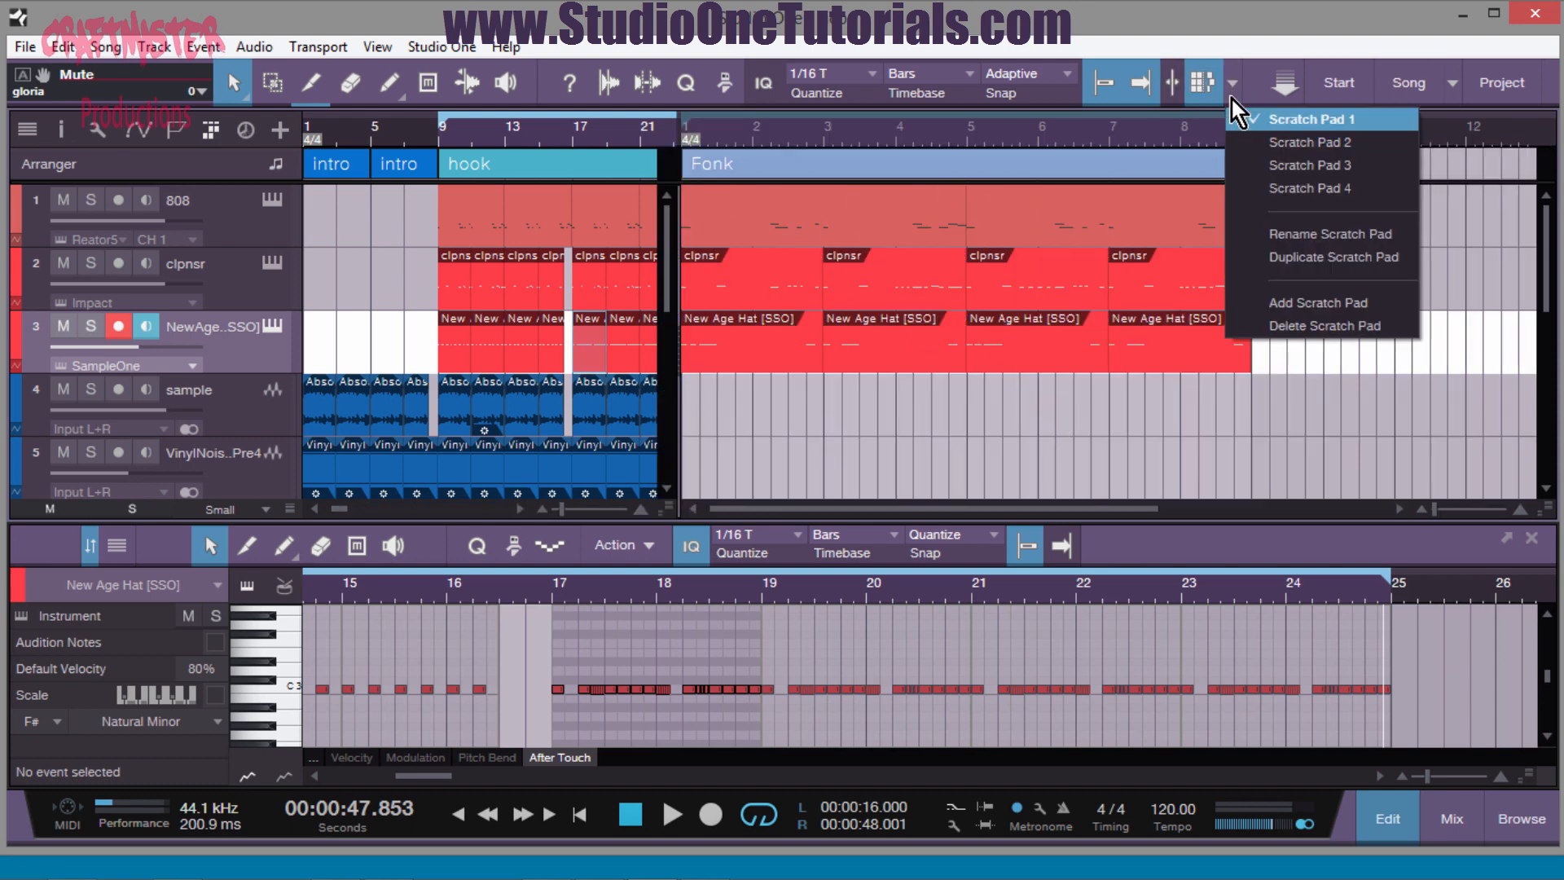
{"action": "left_click", "coordinate": [1316, 138]}
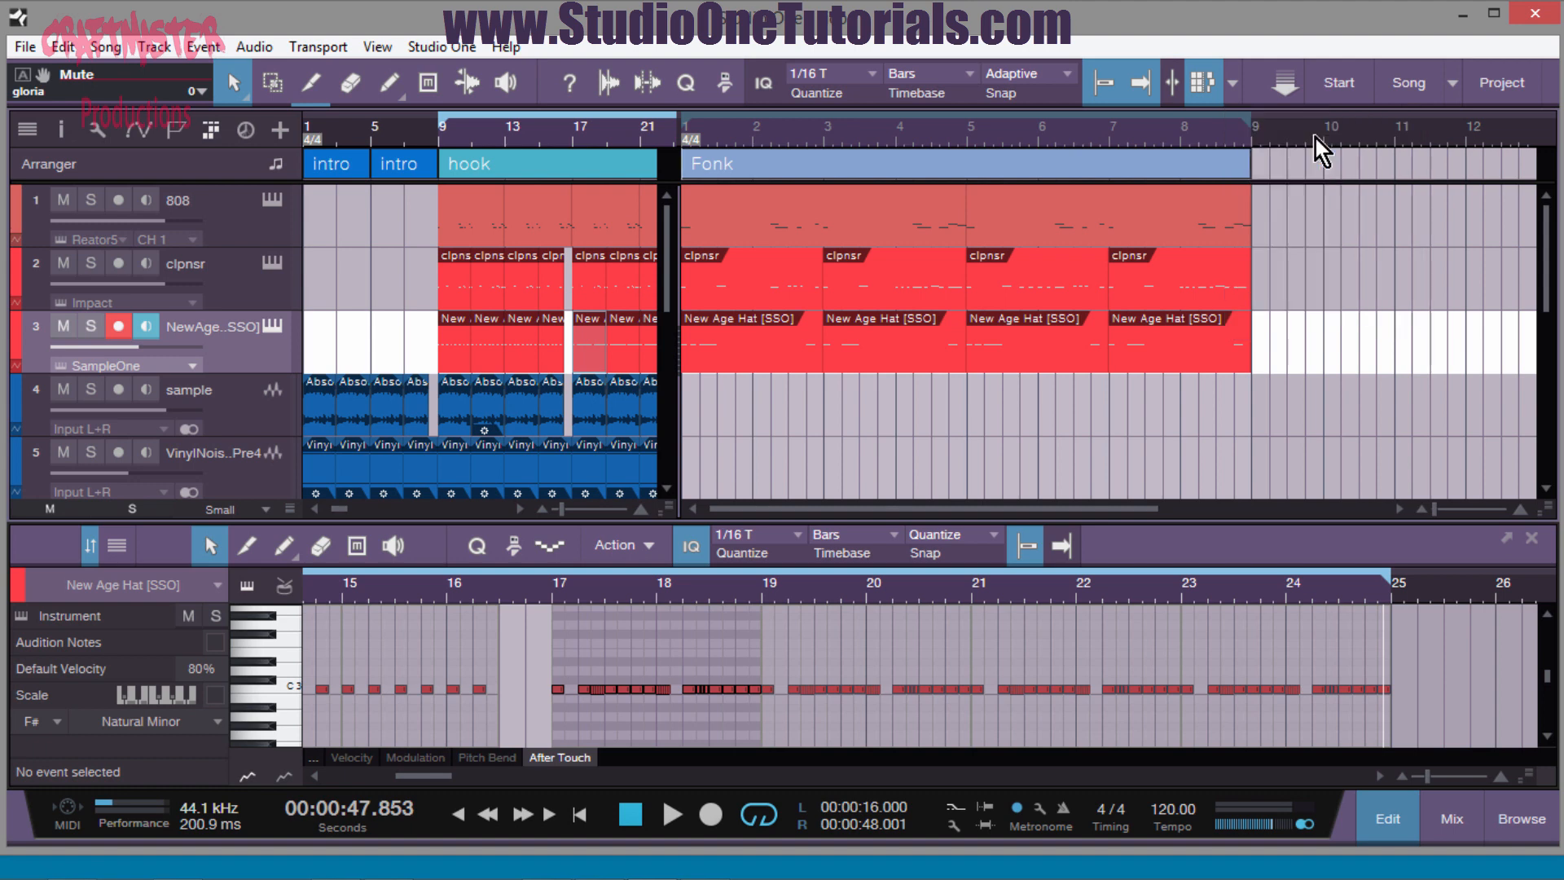
{"action": "left_click", "coordinate": [1233, 90]}
{"action": "left_click", "coordinate": [1284, 164]}
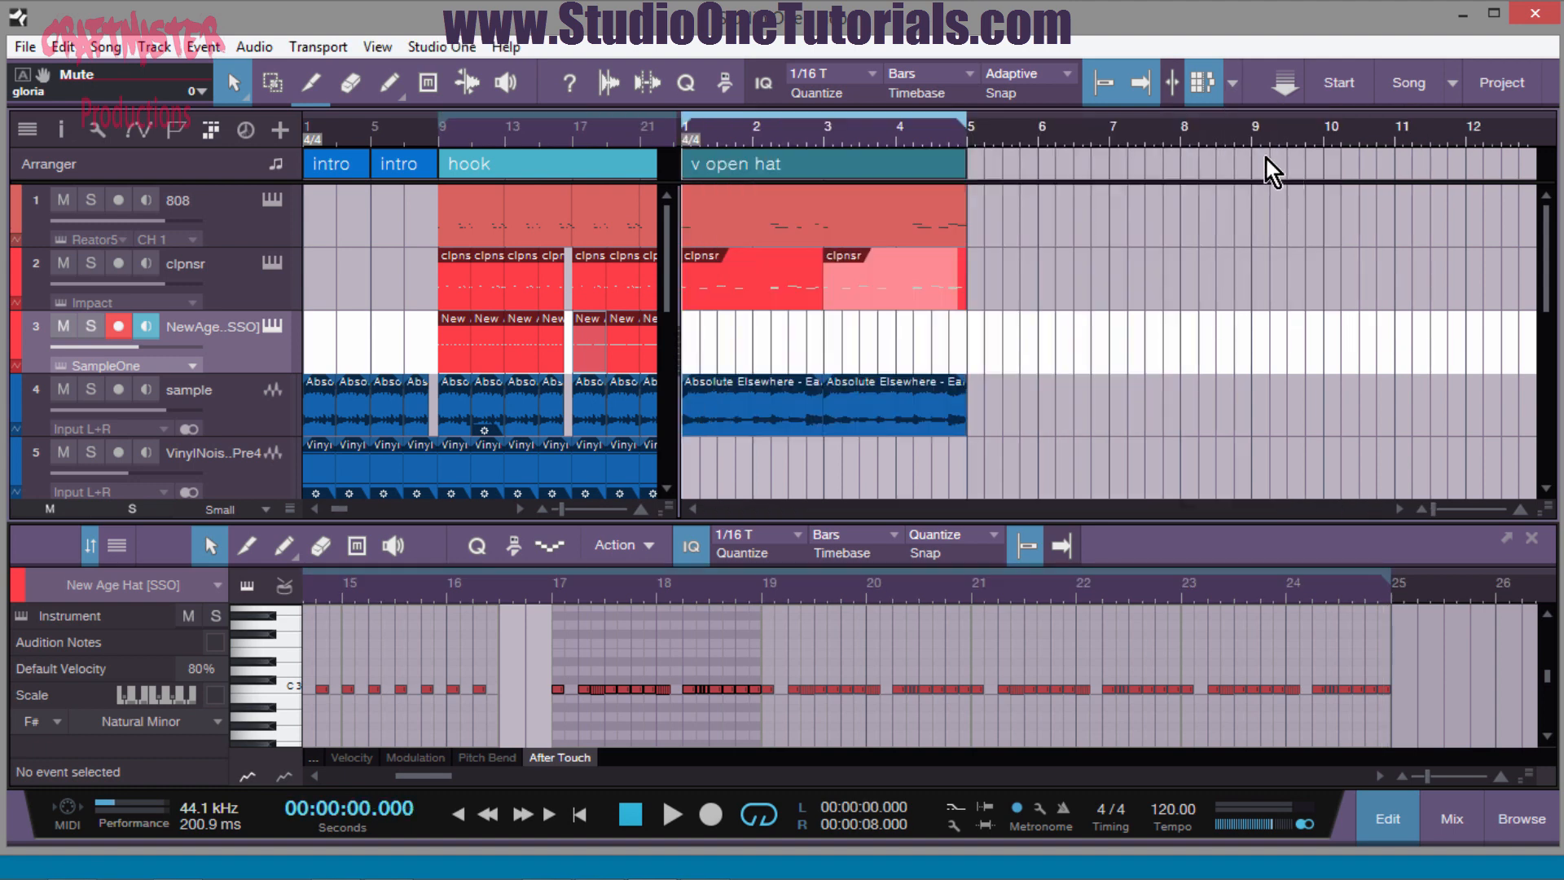
{"action": "left_click", "coordinate": [1232, 97]}
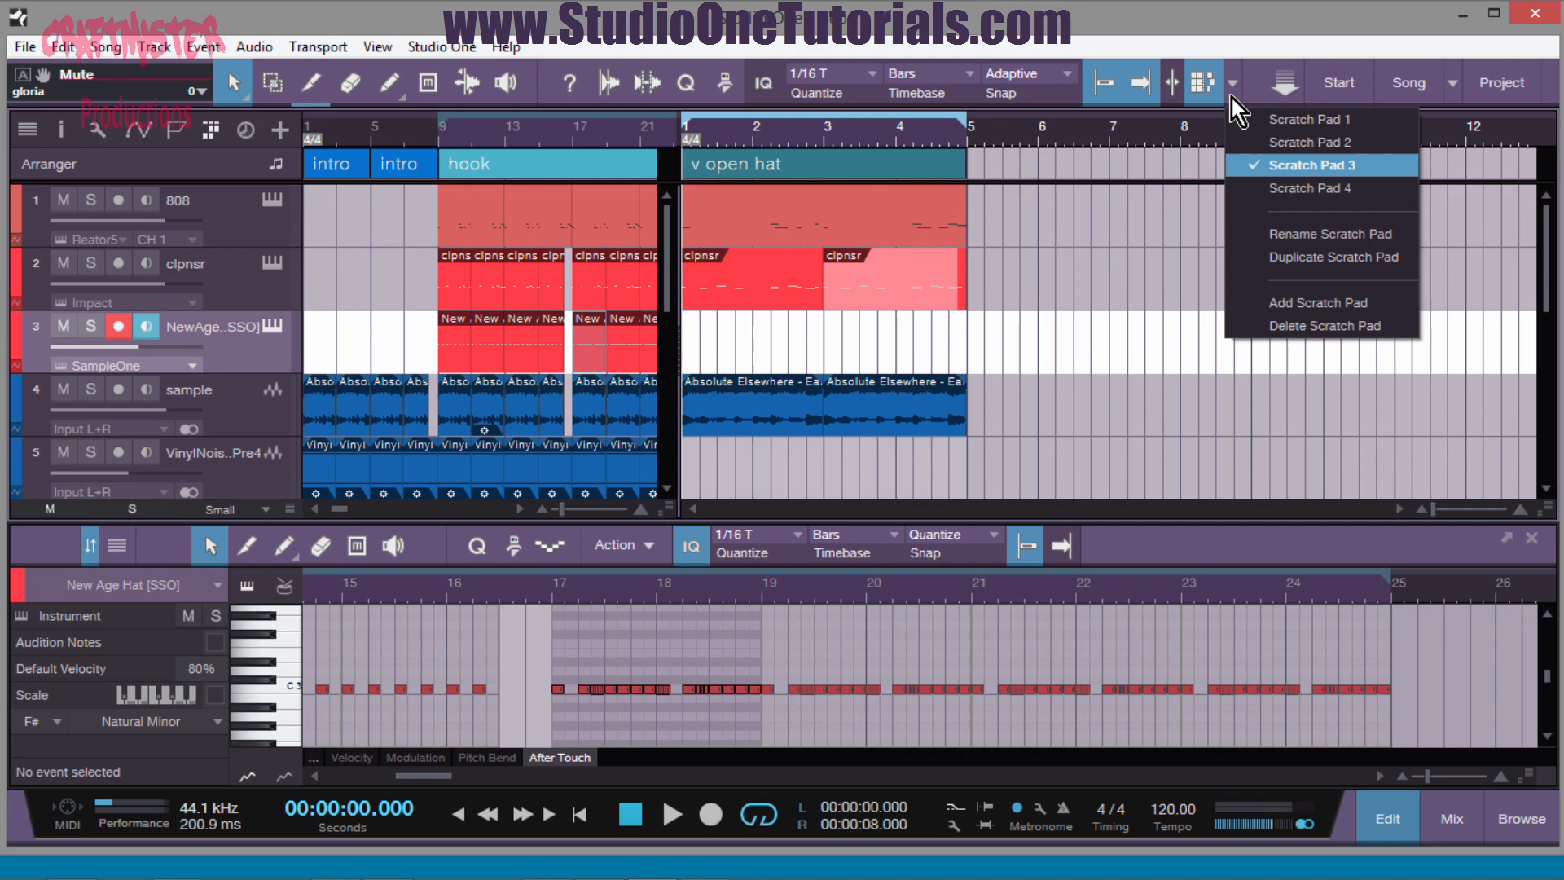
{"action": "left_click", "coordinate": [1276, 185]}
{"action": "scroll", "coordinate": [1082, 340], "scroll_direction": "down", "scroll_amount": 8}
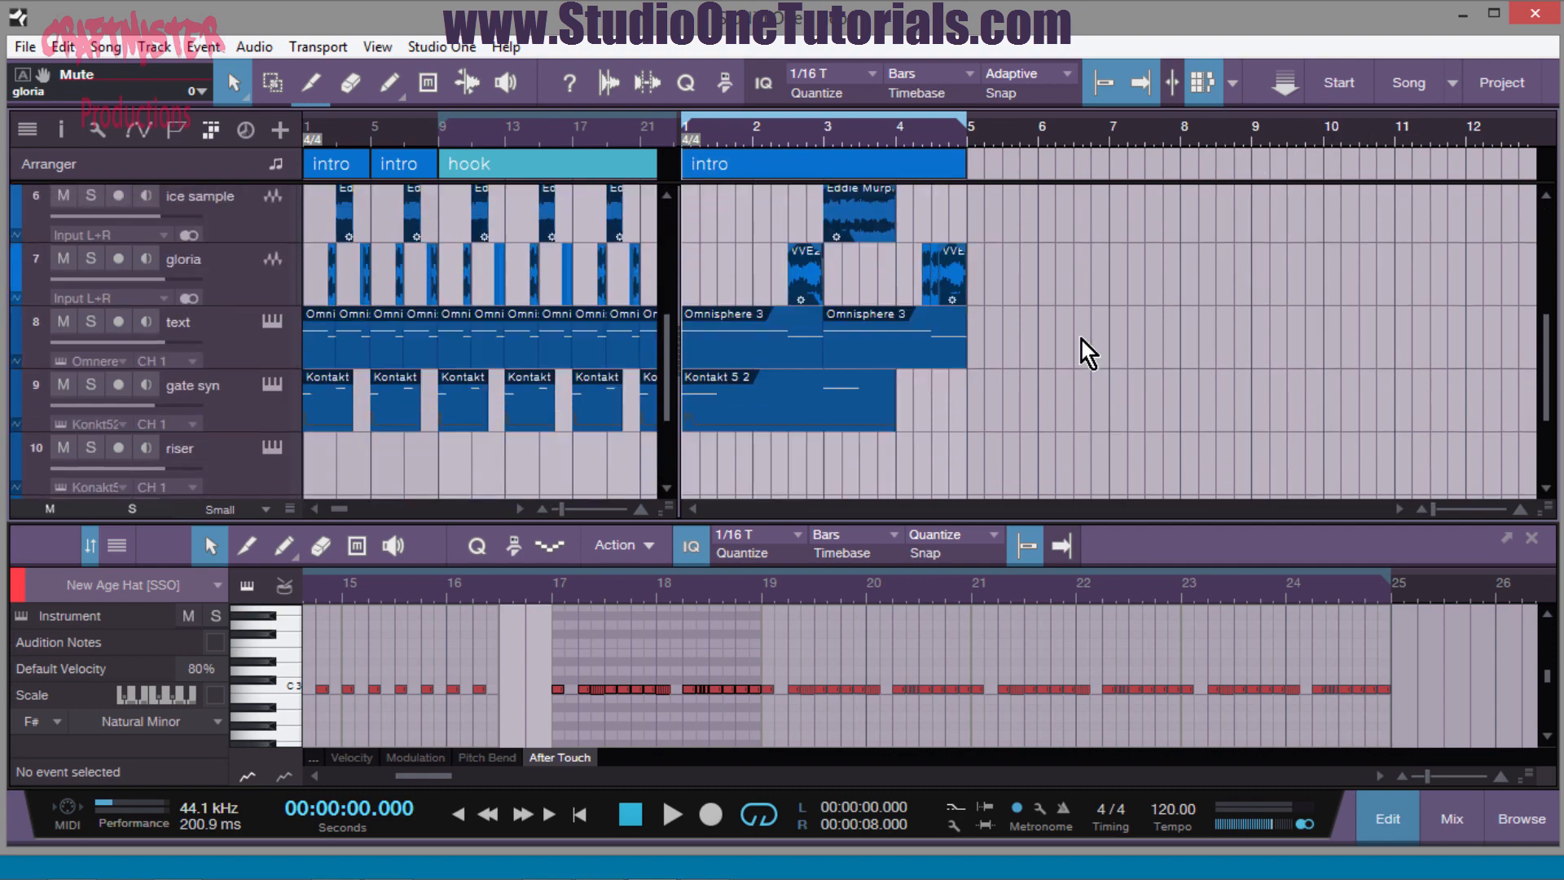
{"action": "scroll", "coordinate": [1082, 341], "scroll_direction": "up", "scroll_amount": 3}
{"action": "scroll", "coordinate": [1073, 199], "scroll_direction": "up", "scroll_amount": 3}
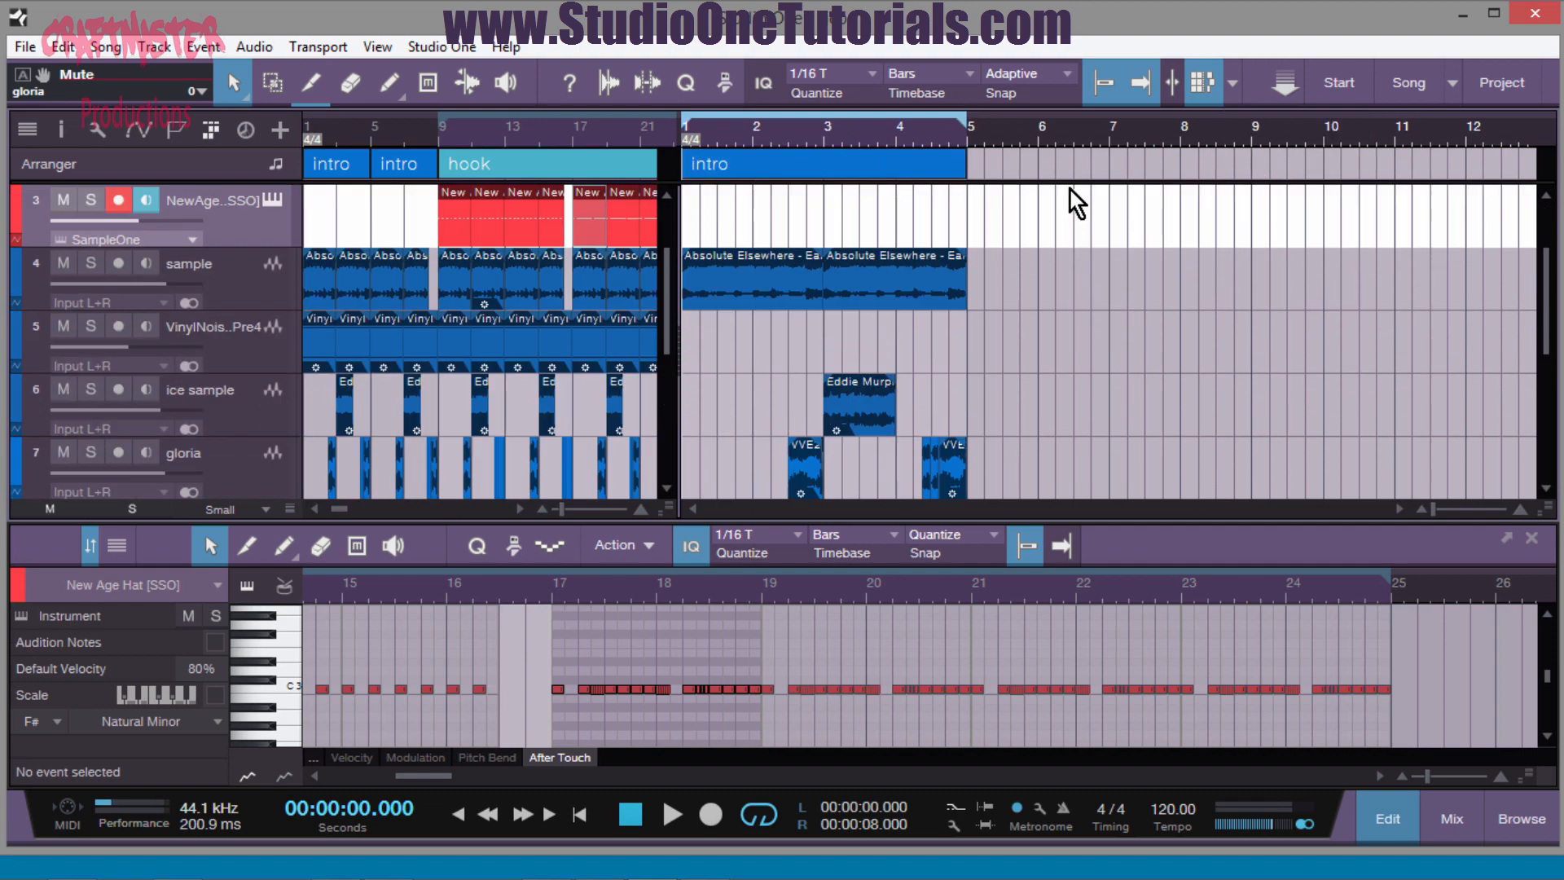
- Delete Scratch Pad 4 and add a new empty scratch pad in its place
{"action": "left_click", "coordinate": [1233, 84]}
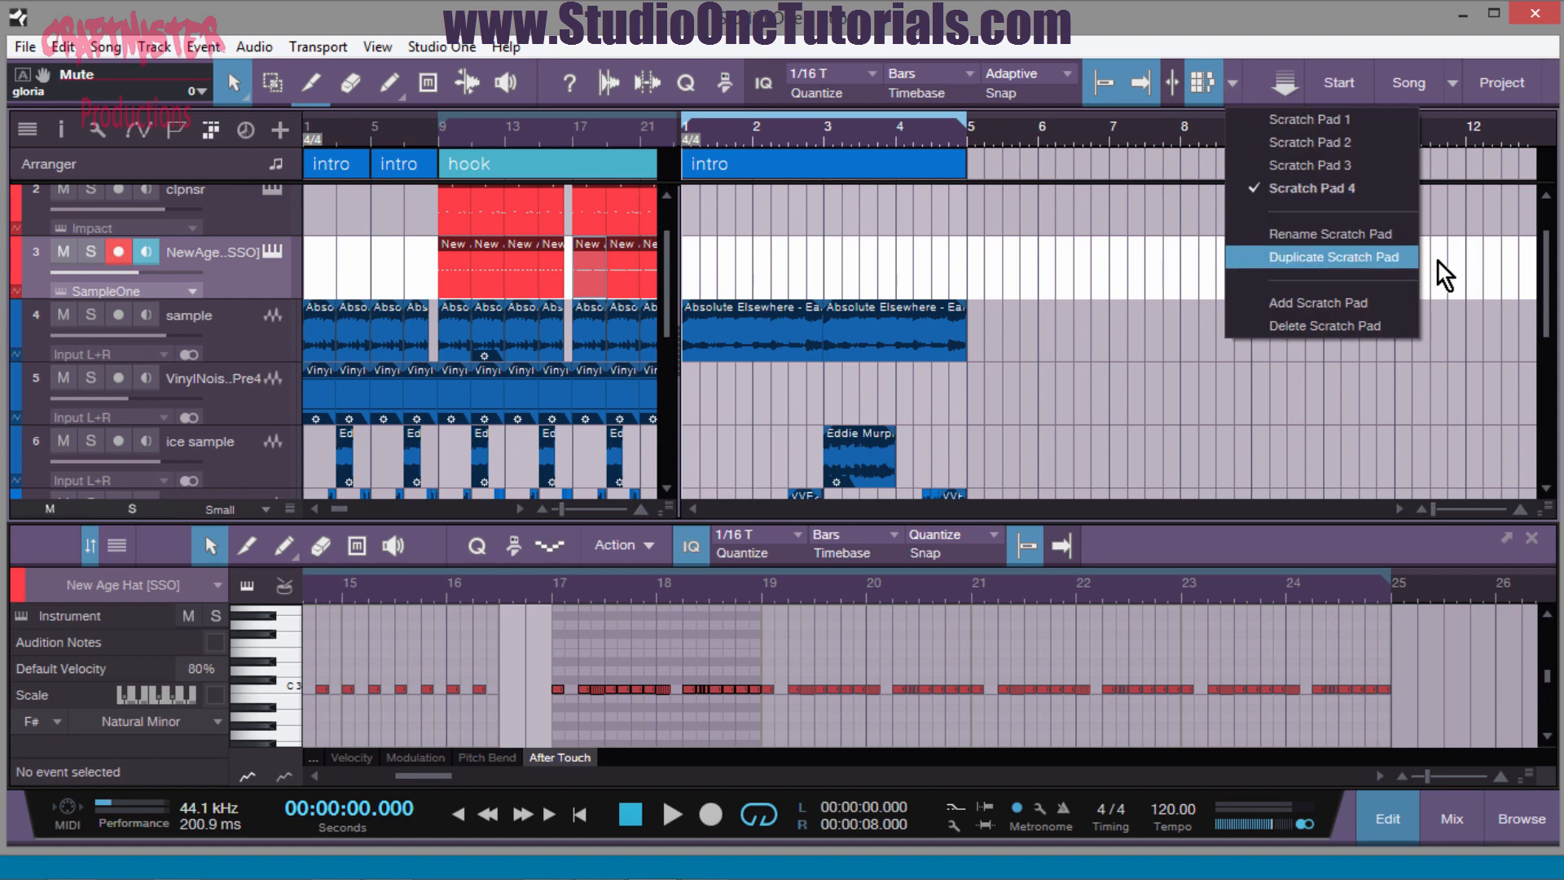
{"action": "left_click", "coordinate": [1395, 326]}
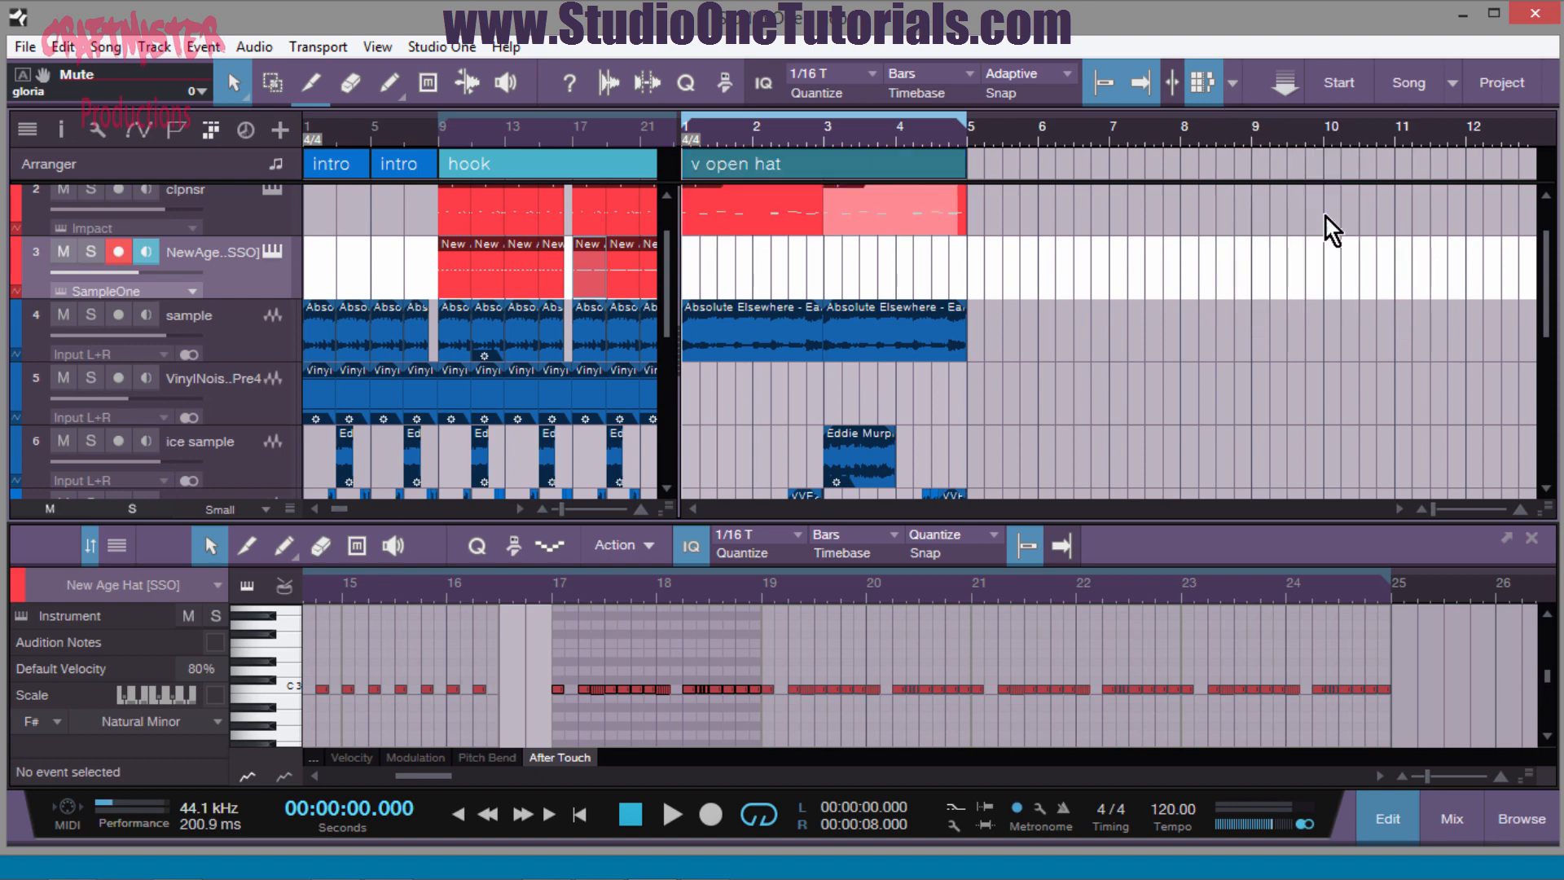
{"action": "left_click", "coordinate": [1235, 87]}
{"action": "left_click", "coordinate": [1356, 279]}
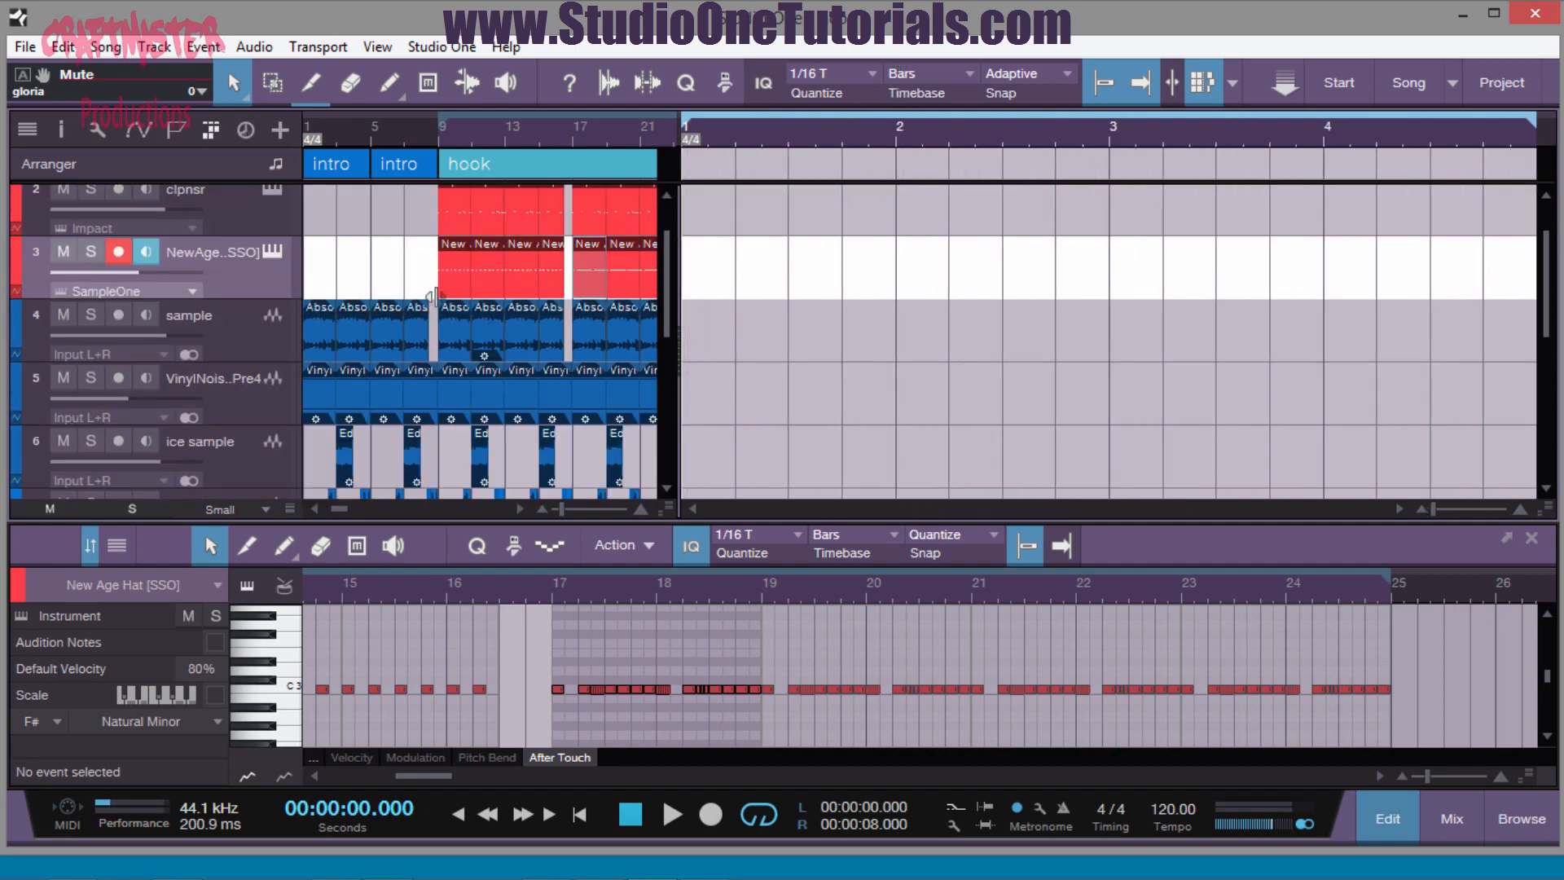
{"action": "scroll", "coordinate": [797, 339], "scroll_direction": "up", "scroll_amount": 2}
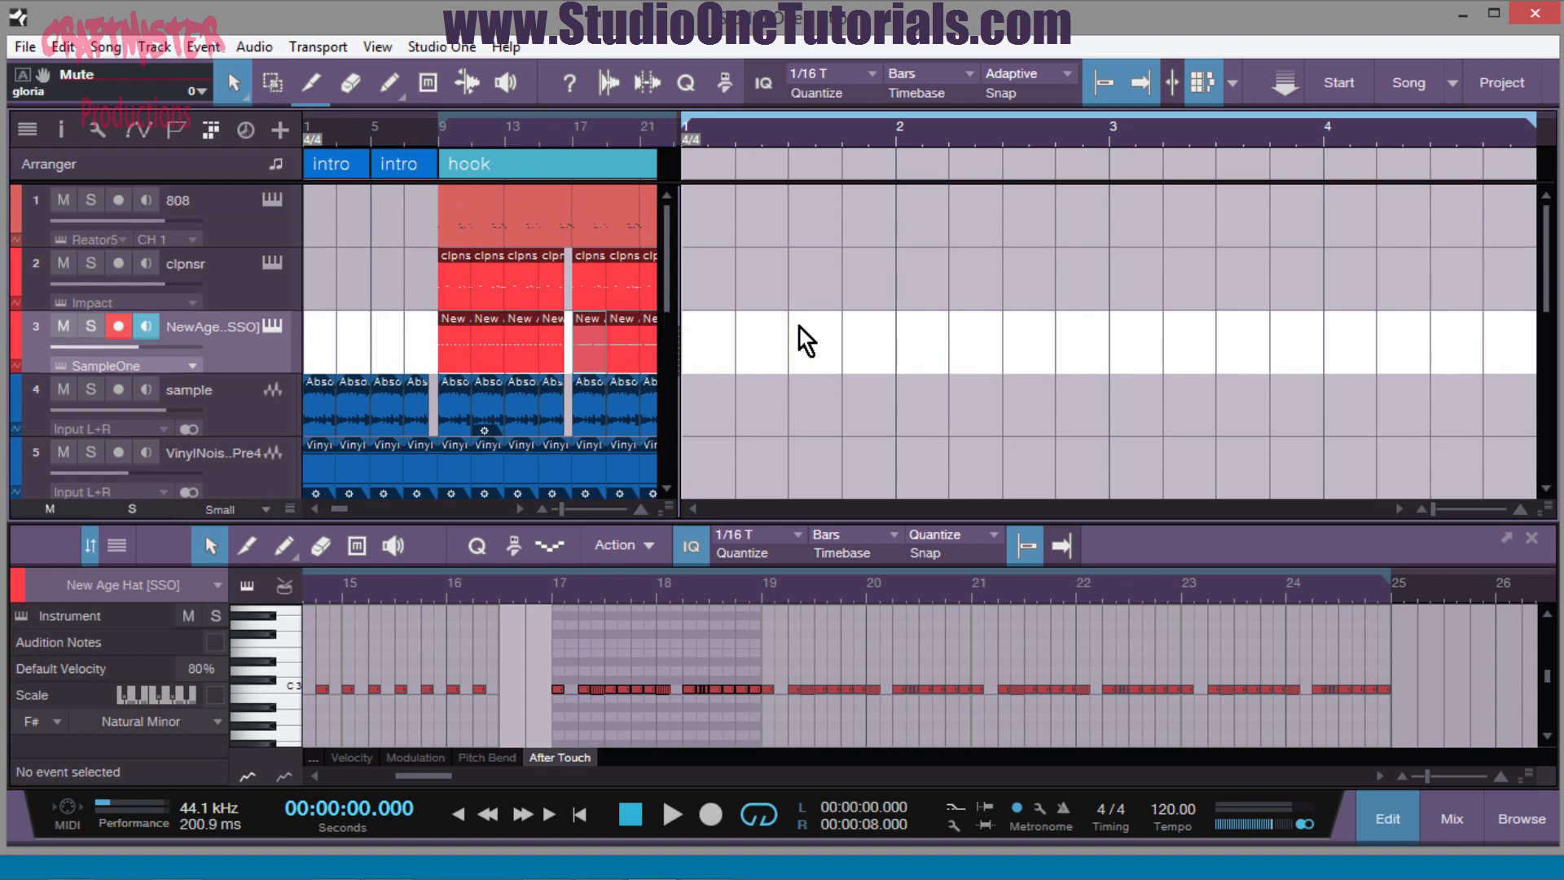
- Copy the hook section from the arrangement and paste it near the start of the empty scratch pad
{"action": "mouse_move", "coordinate": [644, 137]}
{"action": "left_mouse_down"}
{"action": "mouse_move", "coordinate": [652, 148]}
{"action": "mouse_move", "coordinate": [647, 111]}
{"action": "mouse_move", "coordinate": [638, 141]}
{"action": "left_mouse_up"}
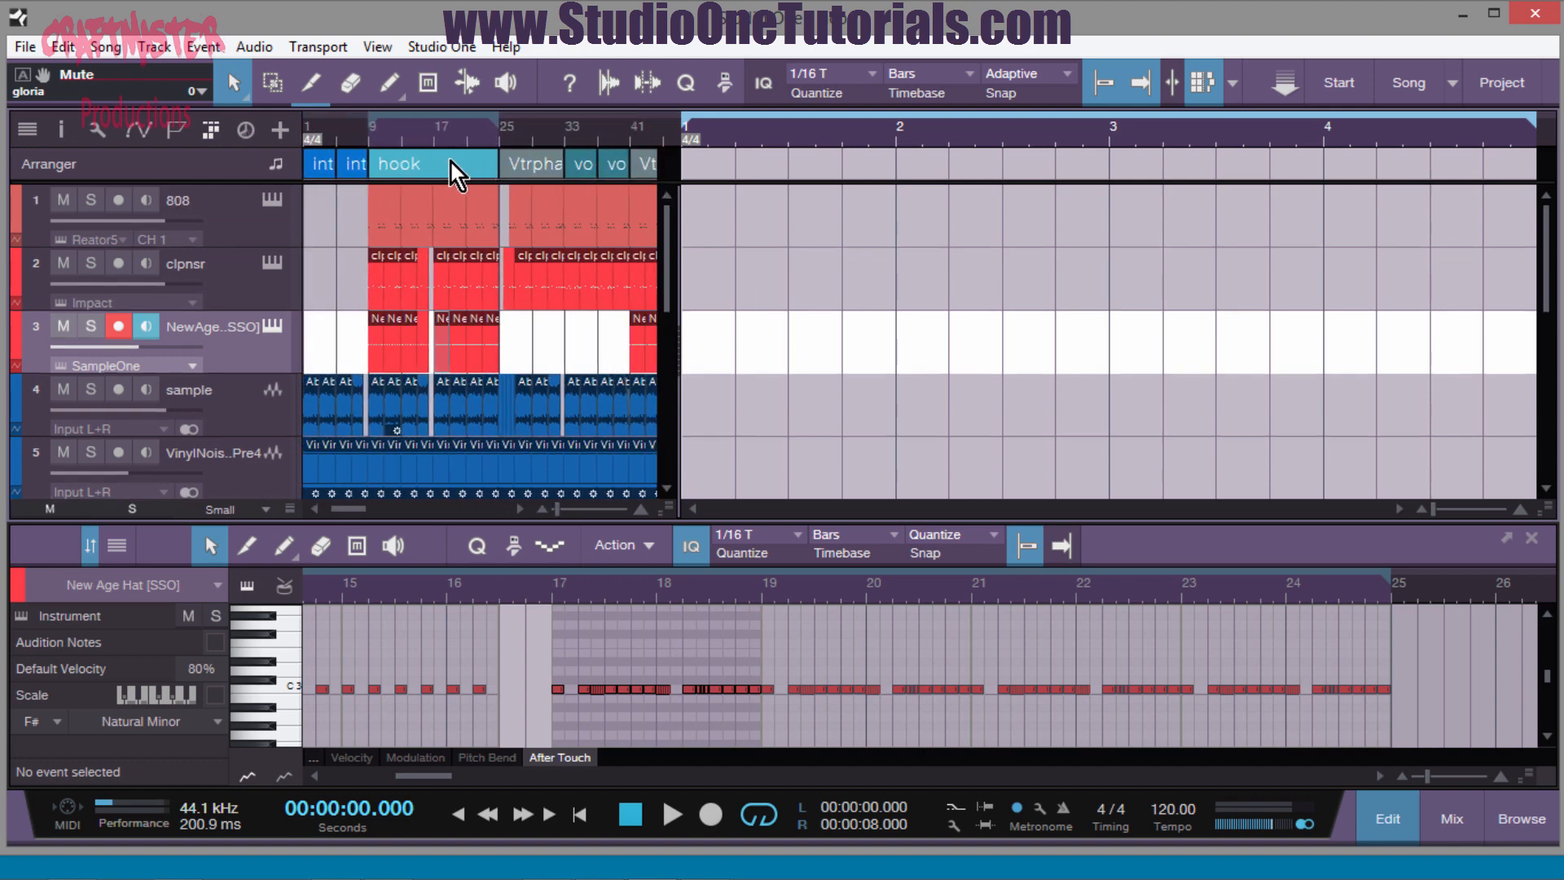
{"action": "mouse_move", "coordinate": [437, 163]}
{"action": "left_mouse_down"}
{"action": "mouse_move", "coordinate": [779, 170]}
{"action": "mouse_move", "coordinate": [417, 171]}
{"action": "left_mouse_up"}
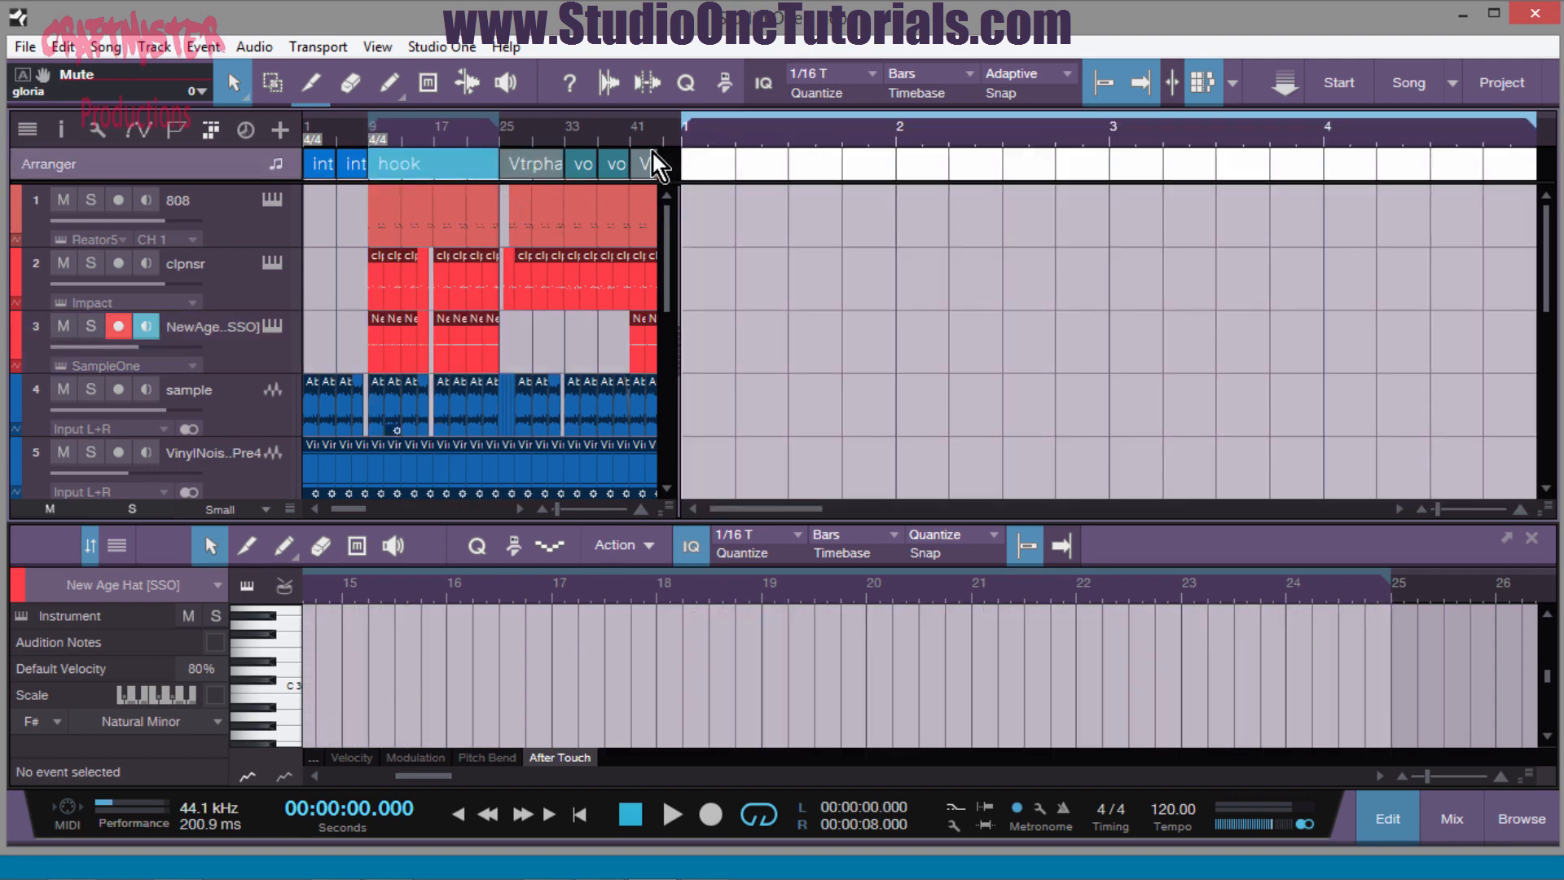
{"action": "right_click", "coordinate": [428, 169]}
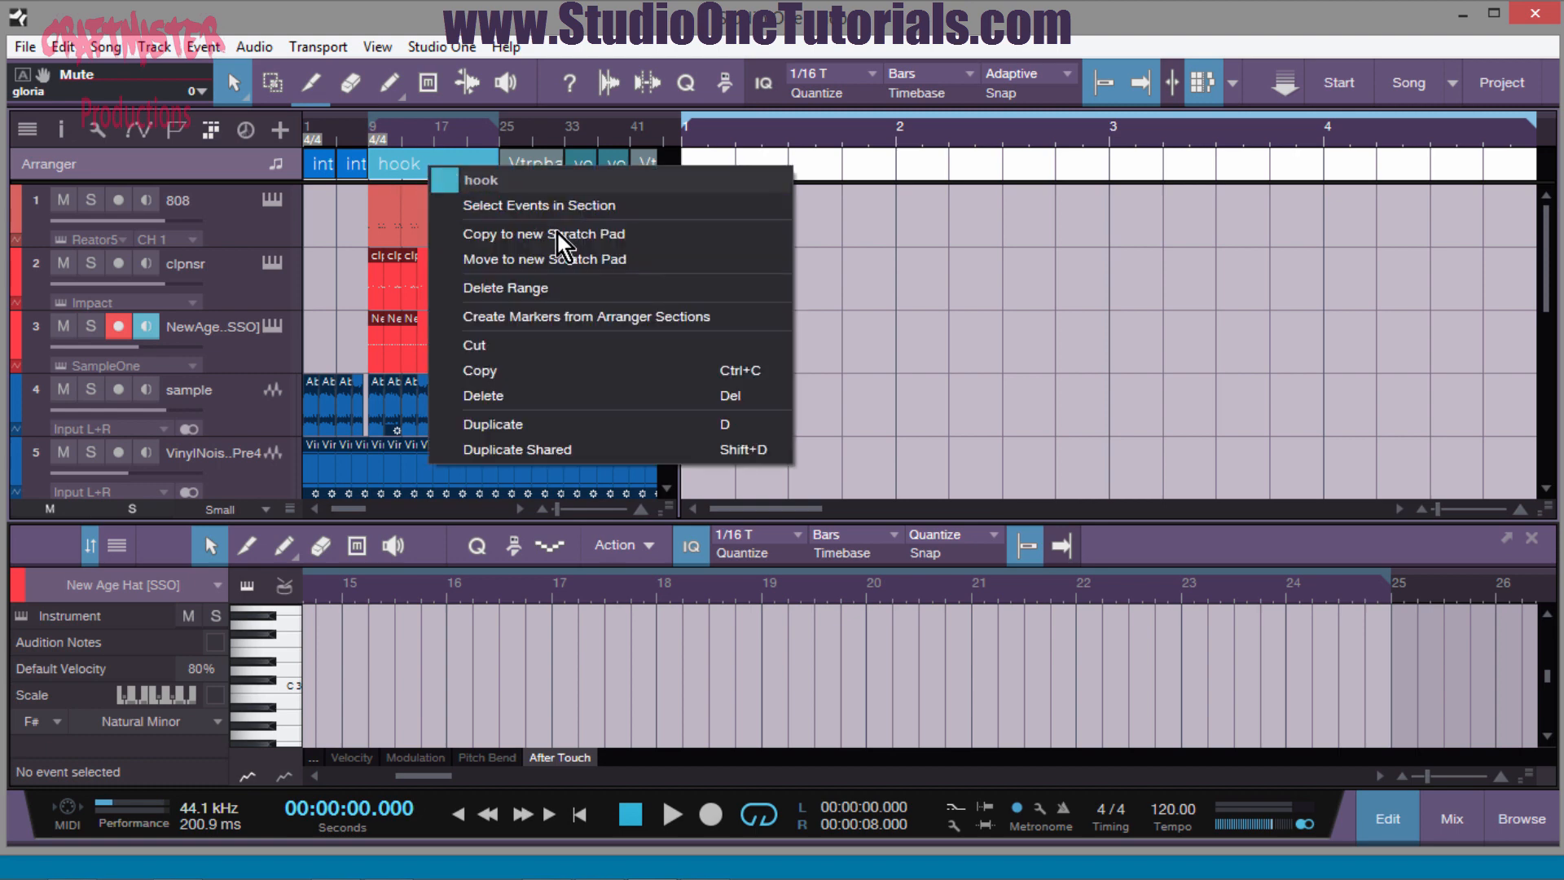
{"action": "left_click", "coordinate": [528, 379]}
{"action": "left_click", "coordinate": [689, 140]}
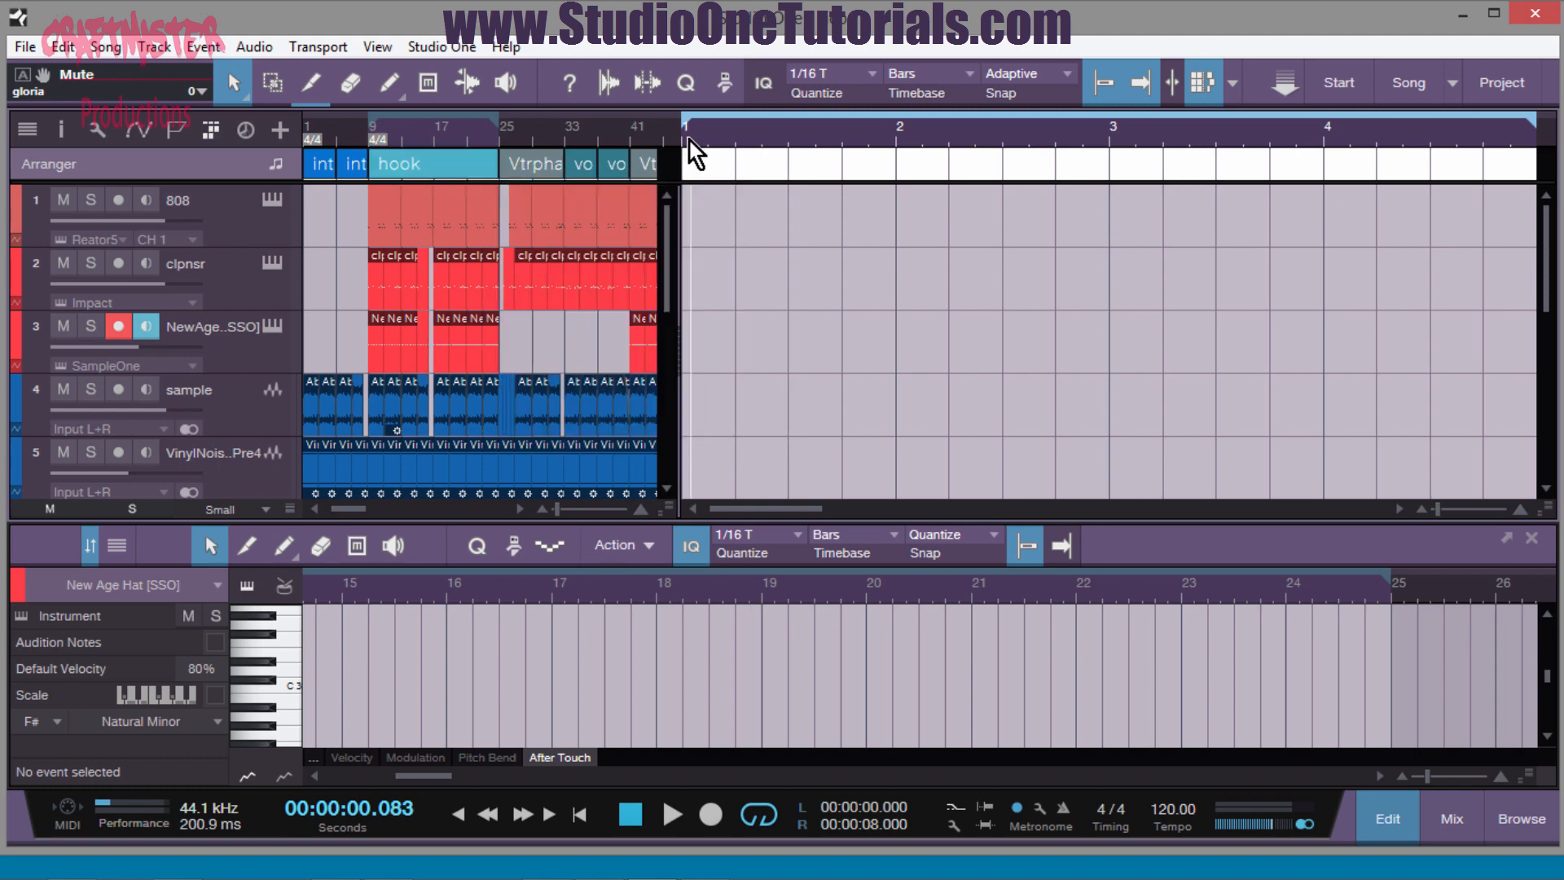
{"action": "right_click", "coordinate": [706, 210]}
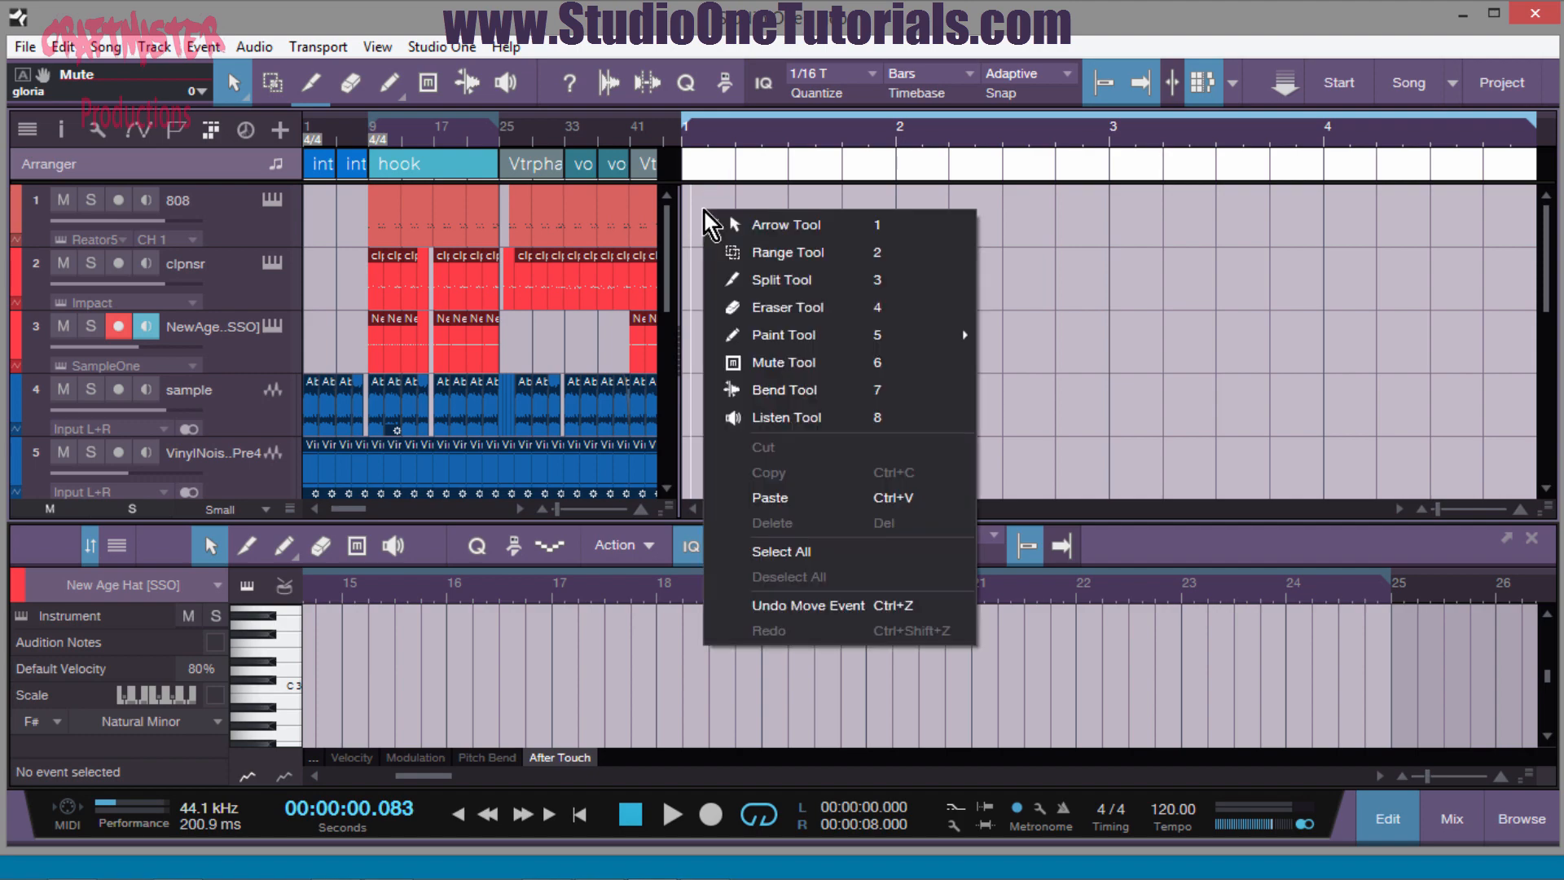
{"action": "left_click", "coordinate": [823, 496]}
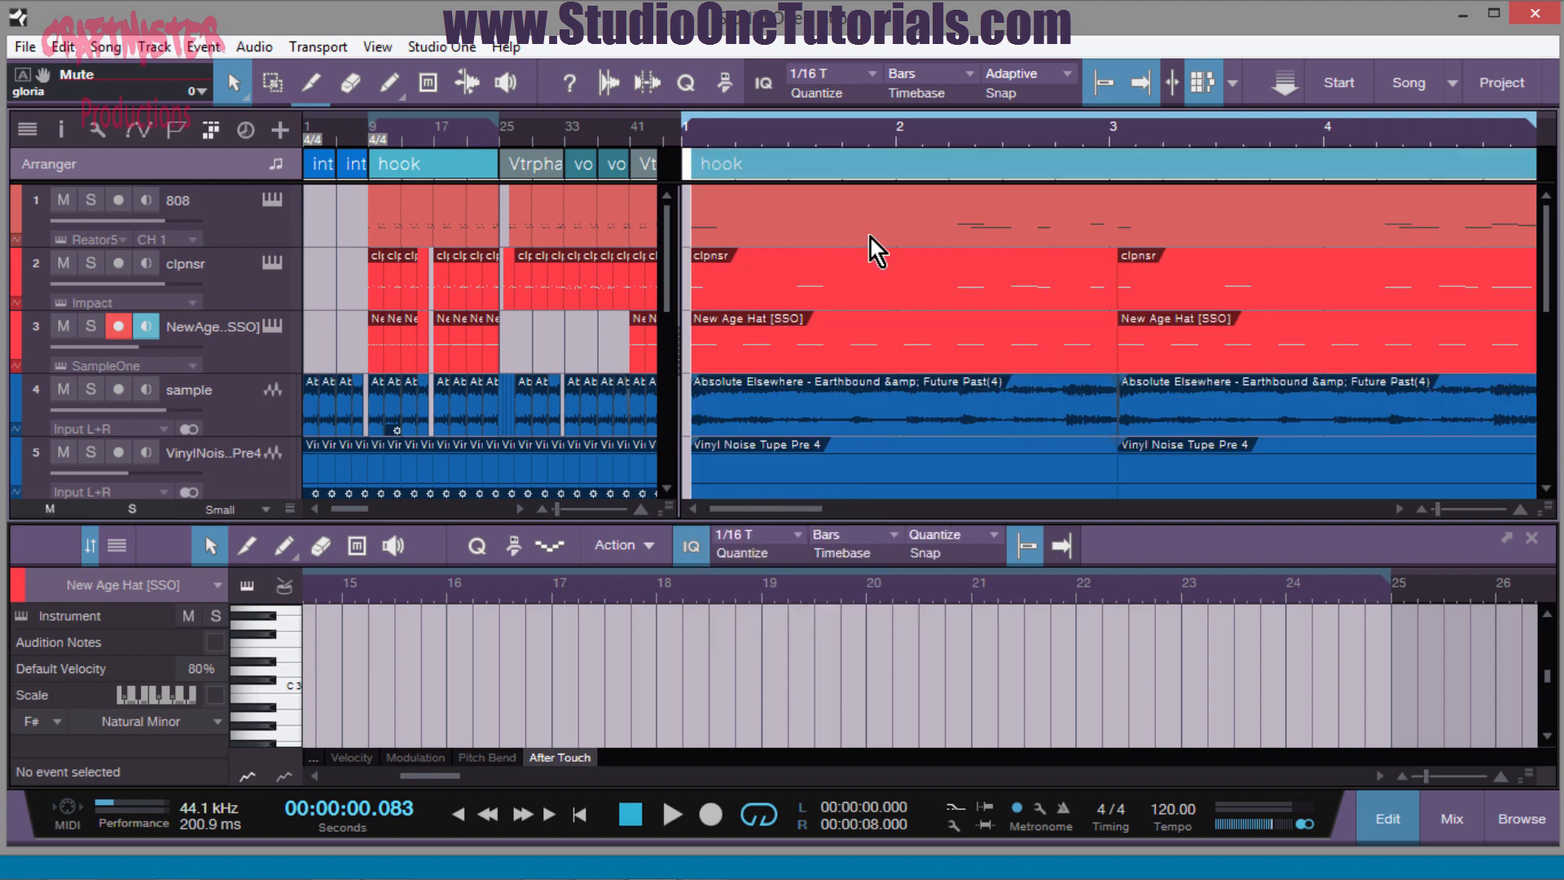
- Rename the hook section in the scratch pad to "verse"
{"action": "left_click_drag", "start_coordinate": [829, 135], "coordinate": [874, 53]}
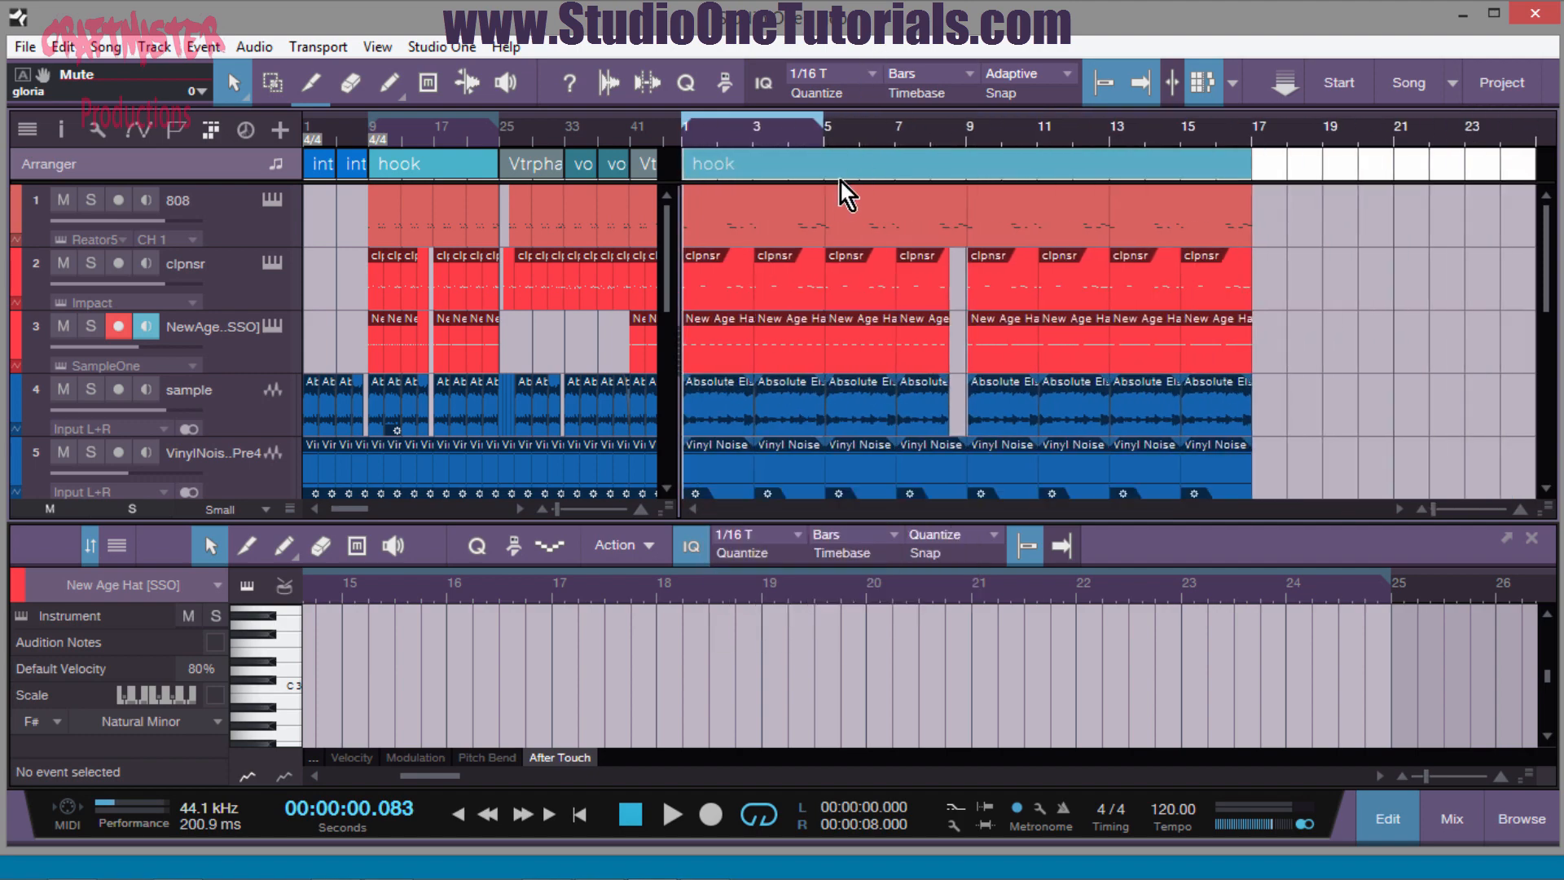
{"action": "left_click_drag", "start_coordinate": [885, 168], "coordinate": [848, 169]}
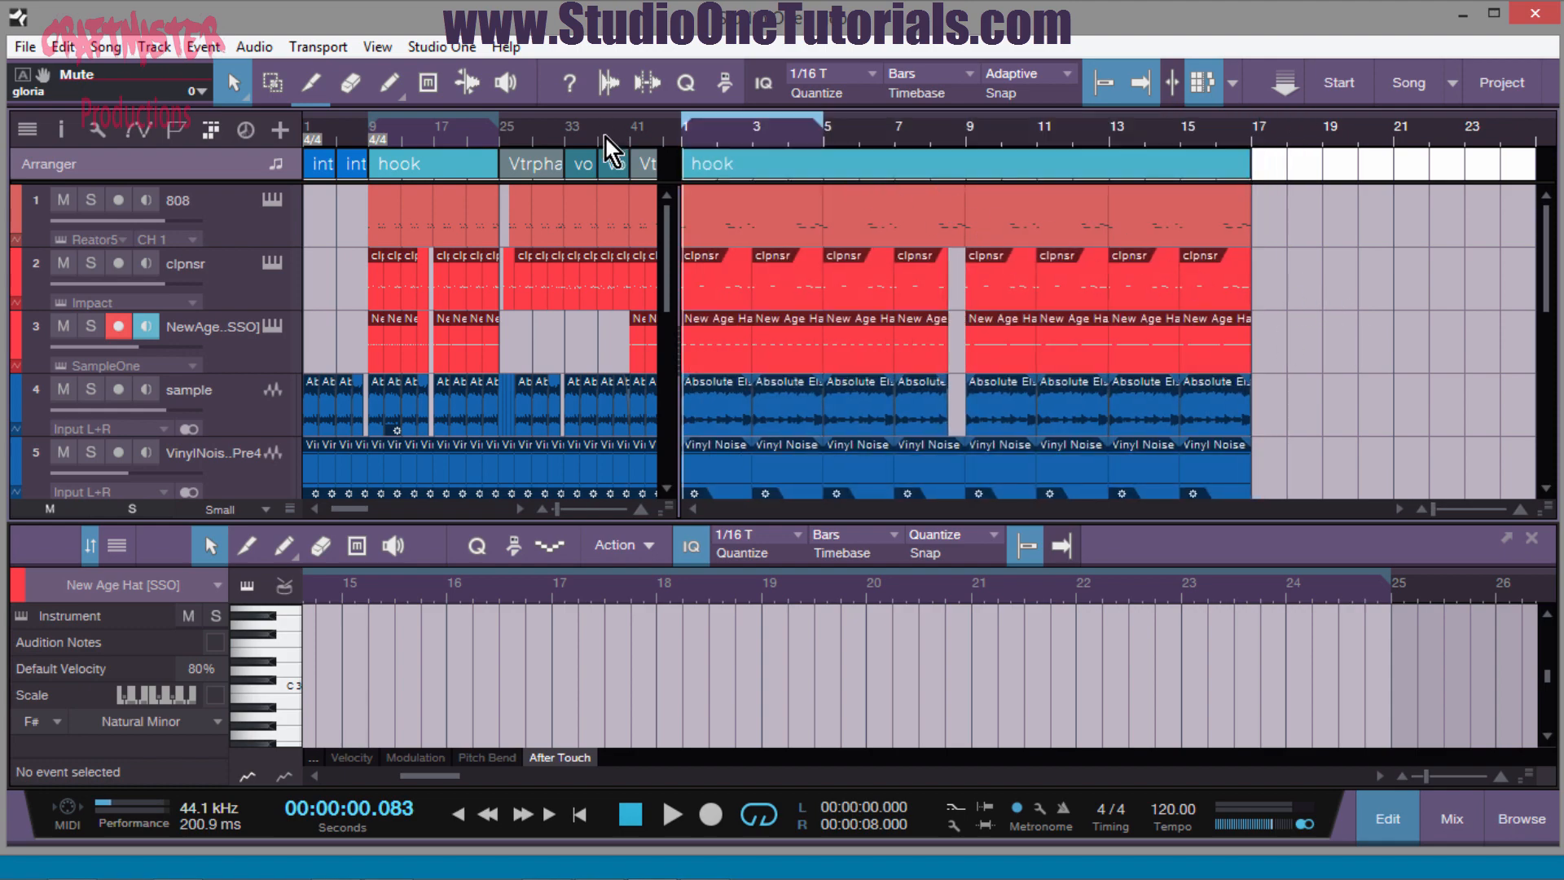
{"action": "right_click", "coordinate": [726, 160]}
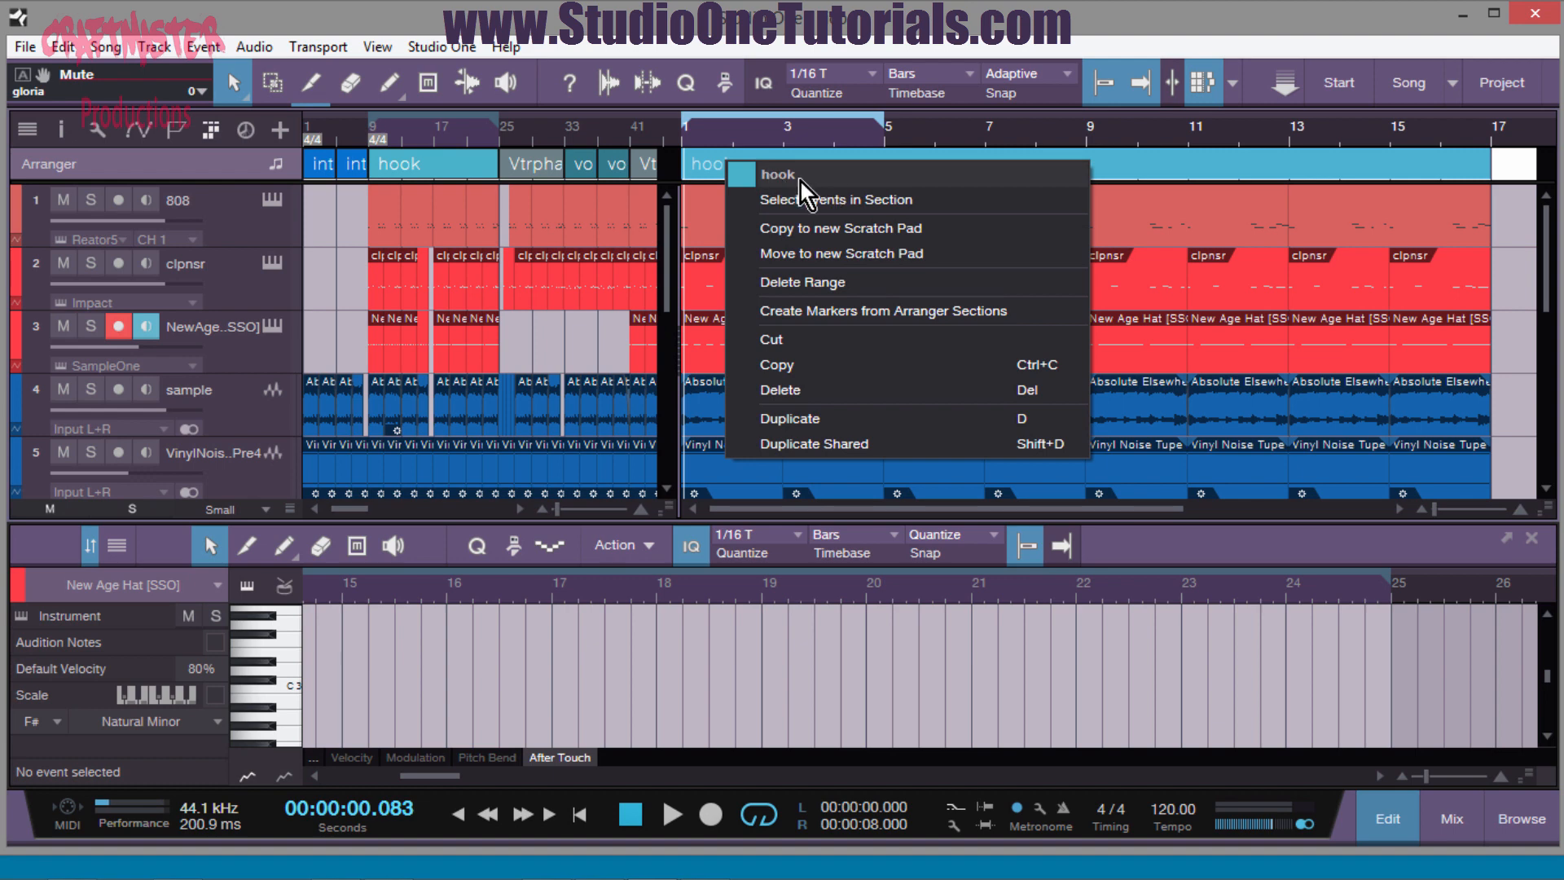
{"action": "double_click", "coordinate": [778, 172]}
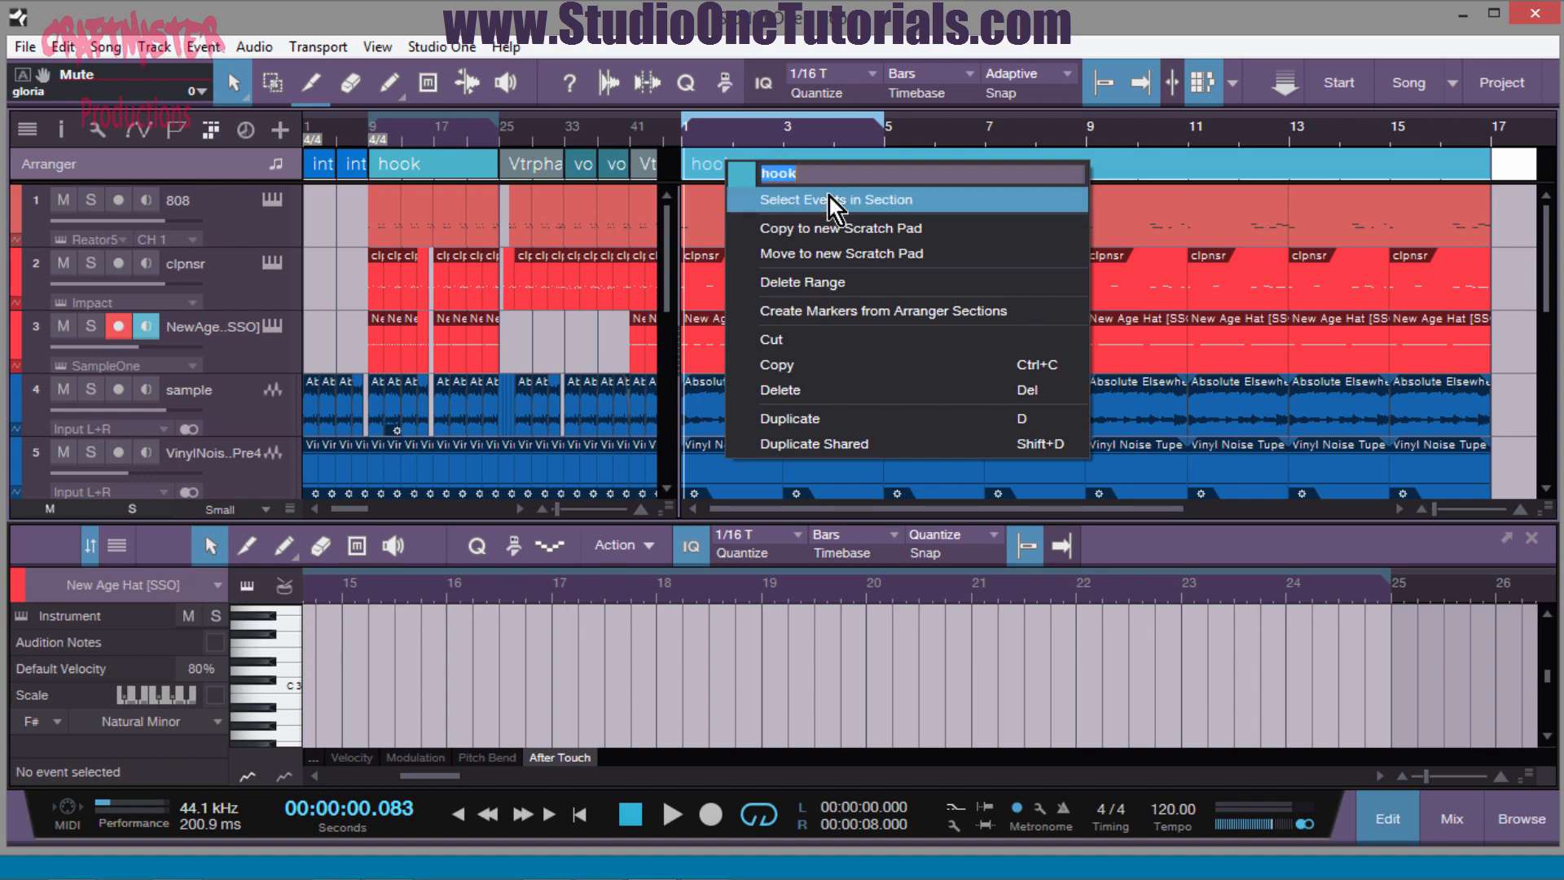
{"action": "key", "text": "BackSpace"}
{"action": "type", "text": "vverse"}
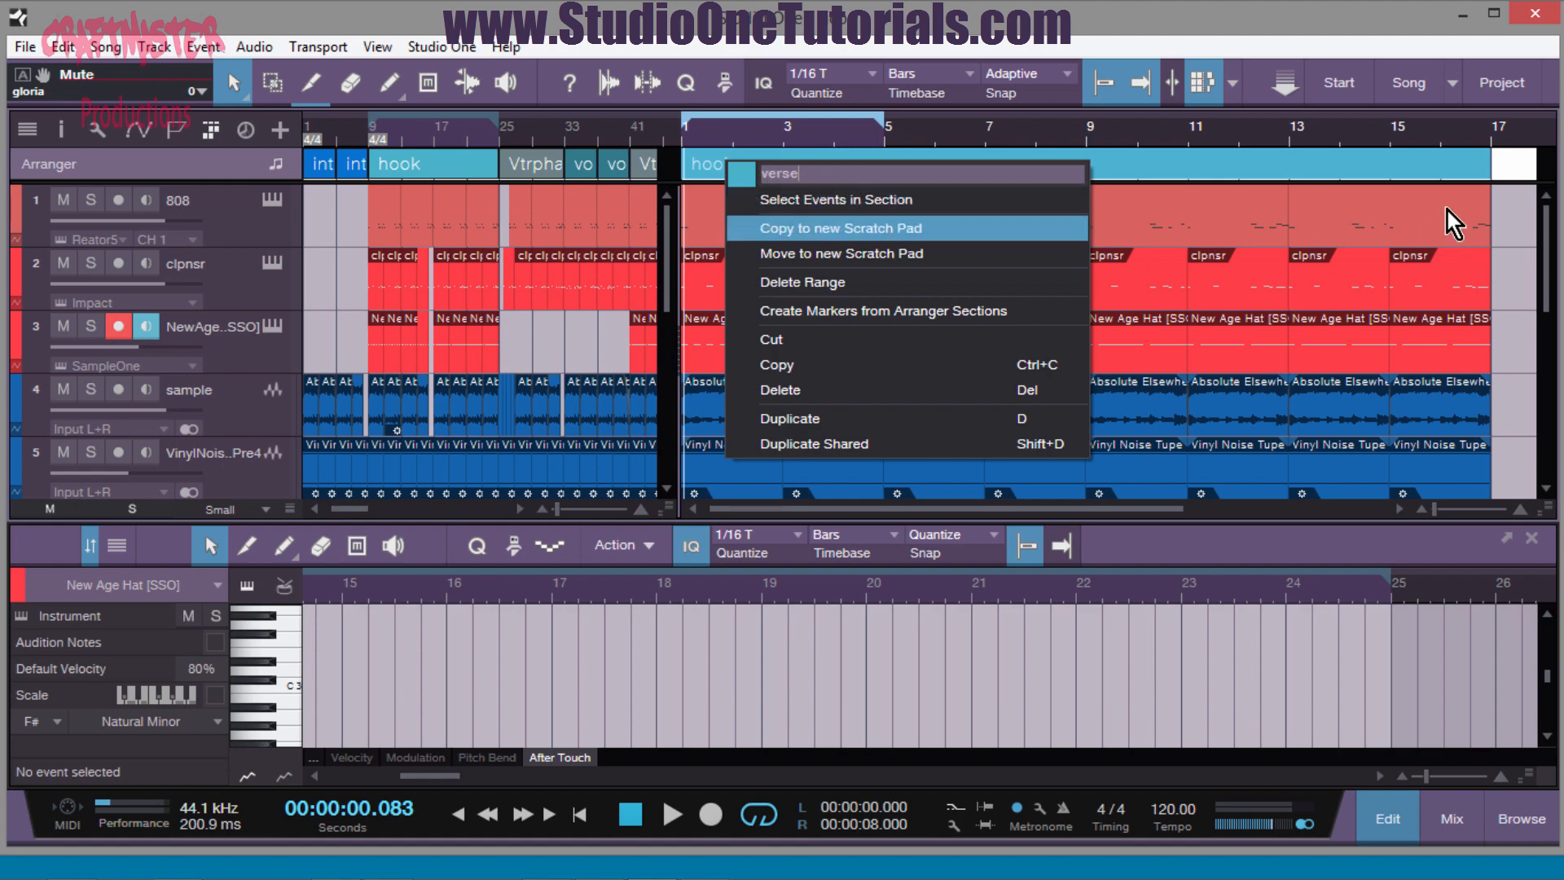
{"action": "key", "text": "Return"}
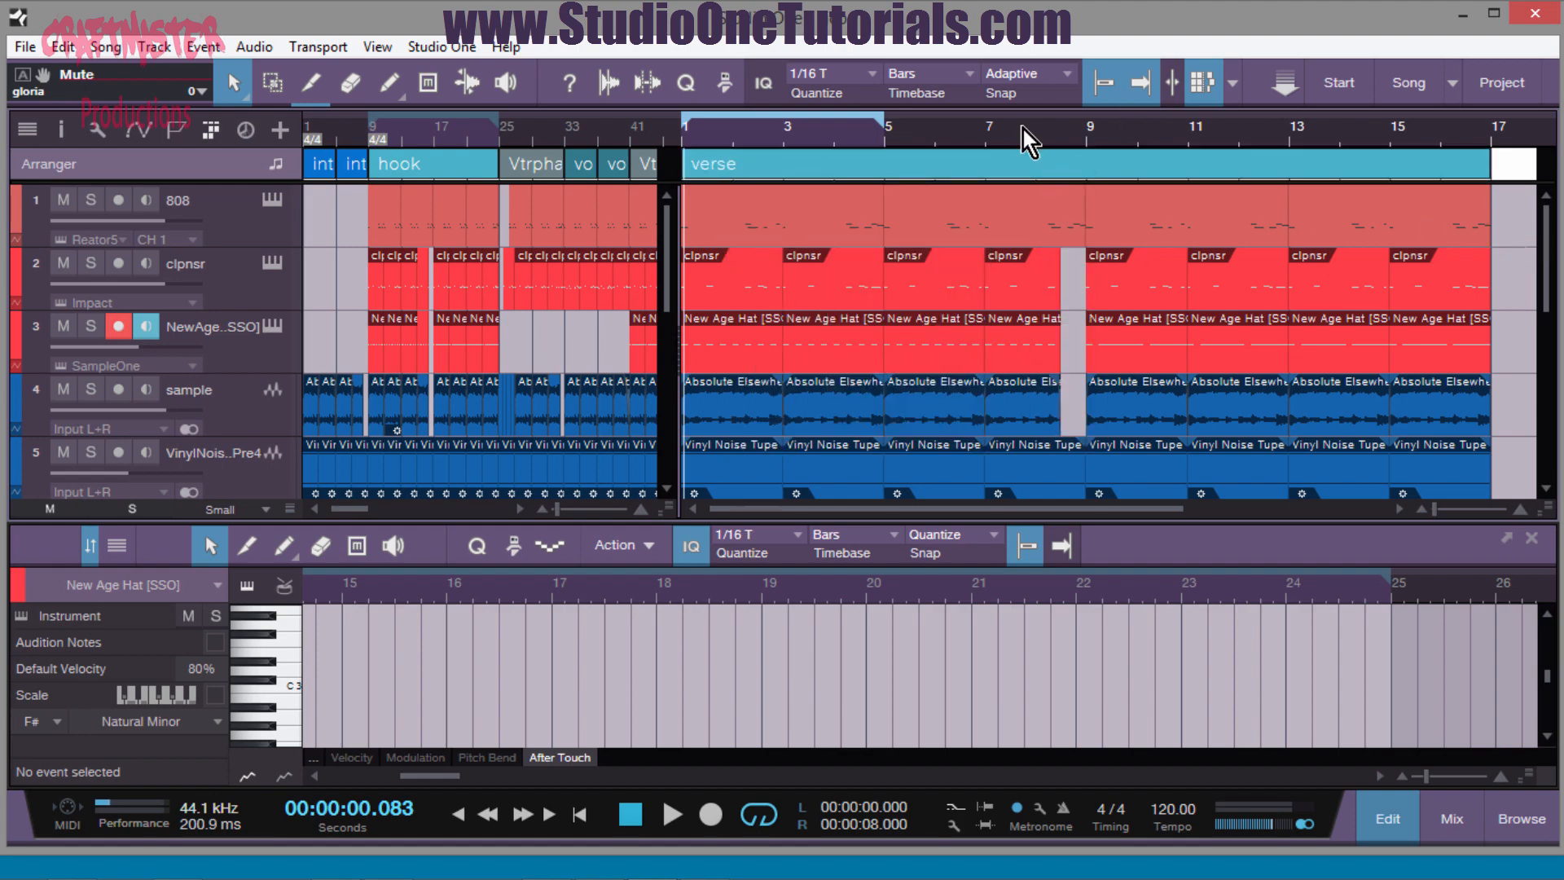
- Delete all New Age Hat events from the verse section in the scratch pad
{"action": "left_click_drag", "start_coordinate": [1082, 115], "coordinate": [1083, 108]}
{"action": "scroll", "coordinate": [1332, 306], "scroll_direction": "down", "scroll_amount": 1}
{"action": "scroll", "coordinate": [1332, 306], "scroll_direction": "up", "scroll_amount": 1}
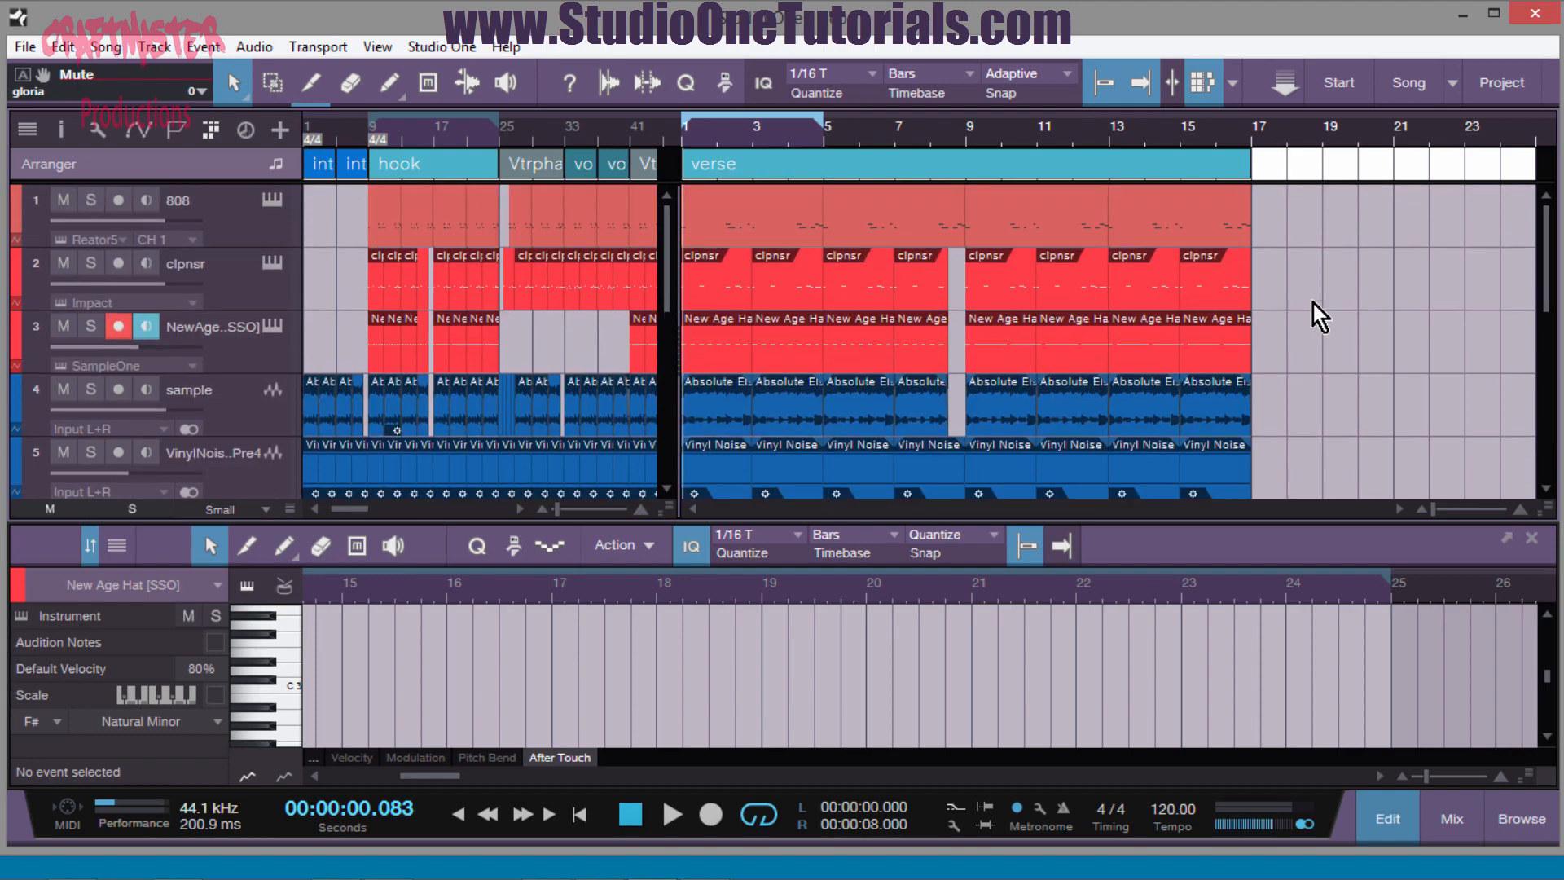
{"action": "left_click_drag", "start_coordinate": [1308, 334], "coordinate": [528, 333]}
{"action": "key", "text": "Delete"}
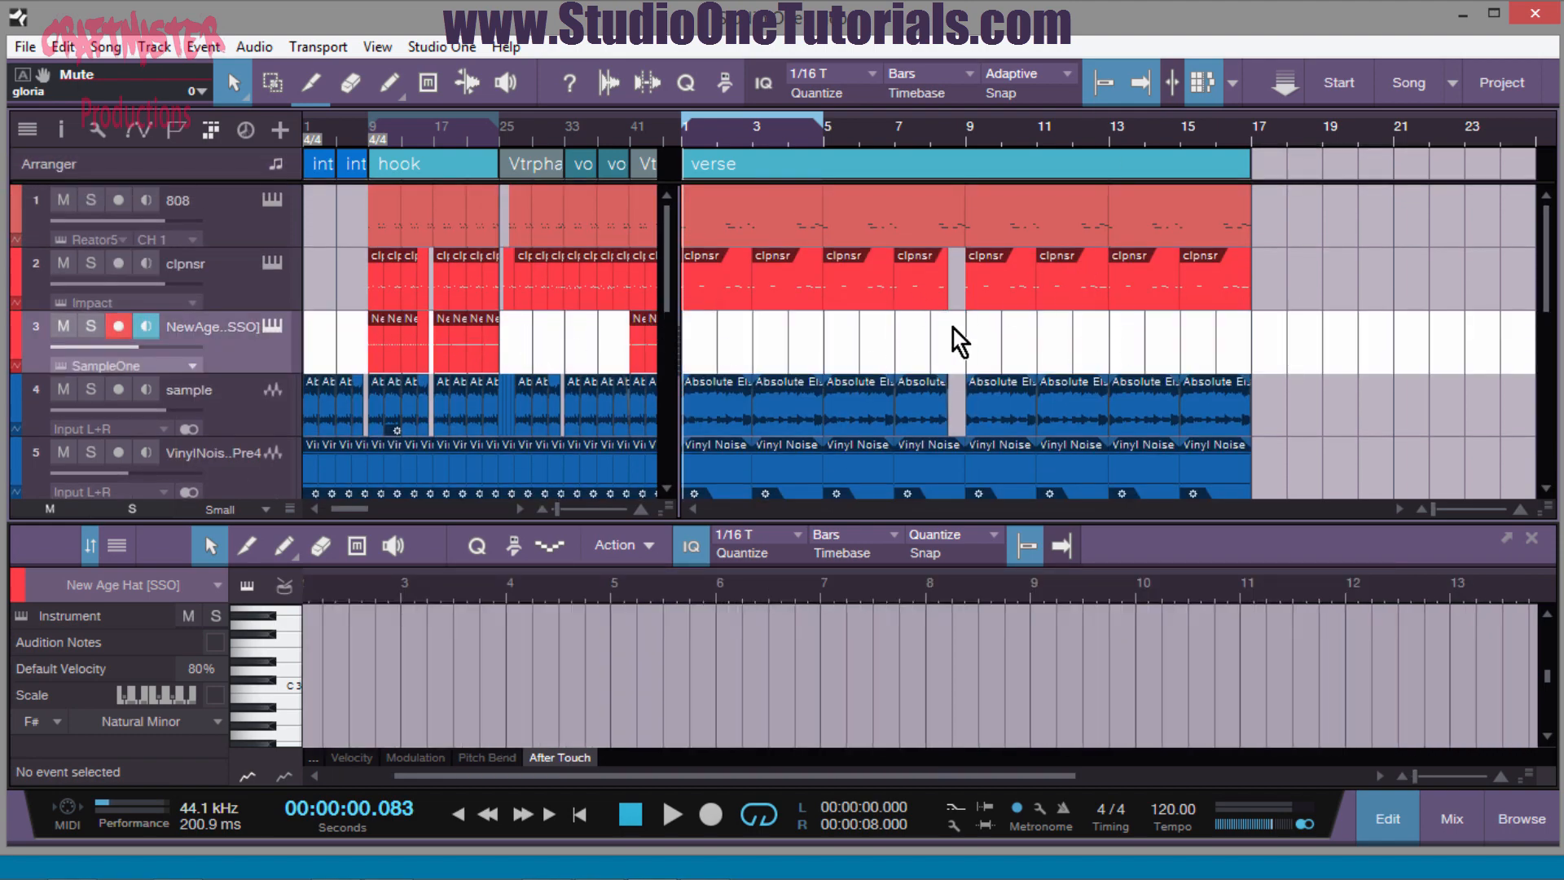
- Fill the gap before bar 9 on the verse's clpnsr track and select the 808 event at bar 5
{"action": "left_click_drag", "start_coordinate": [932, 337], "coordinate": [839, 297]}
{"action": "key", "text": "Delete"}
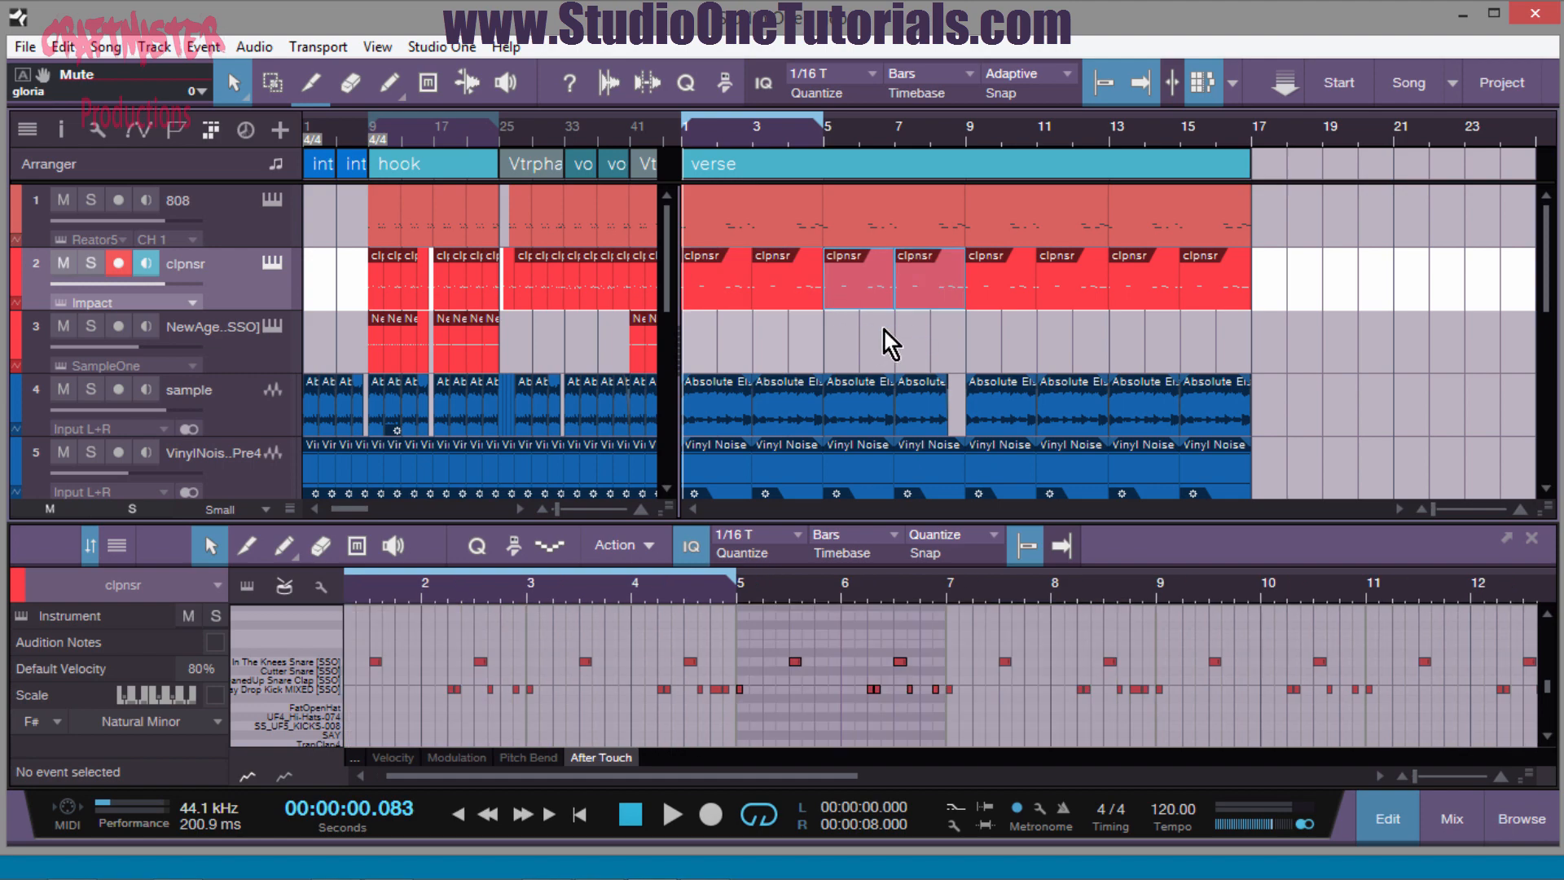
{"action": "key", "text": "a"}
{"action": "key", "text": "a"}
{"action": "key", "text": "a"}
{"action": "key", "text": "a"}
{"action": "left_click", "coordinate": [919, 230]}
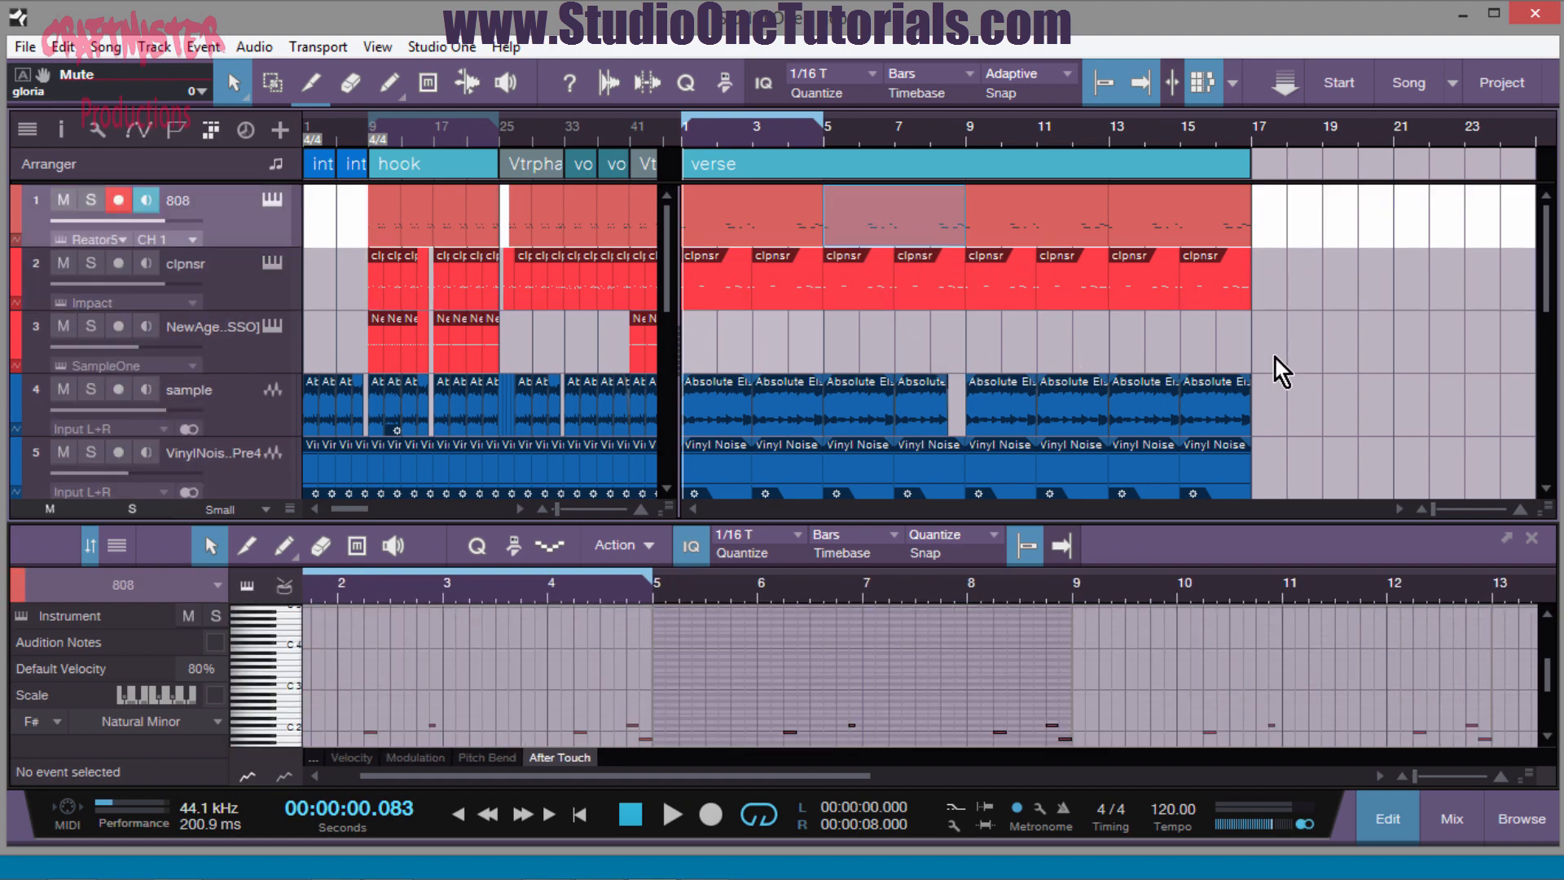
- Fill the gap before bar 9 on the verse's sample track with continuous sample audio
{"action": "scroll", "coordinate": [1276, 359], "scroll_direction": "down", "scroll_amount": 3}
{"action": "left_click", "coordinate": [929, 295]}
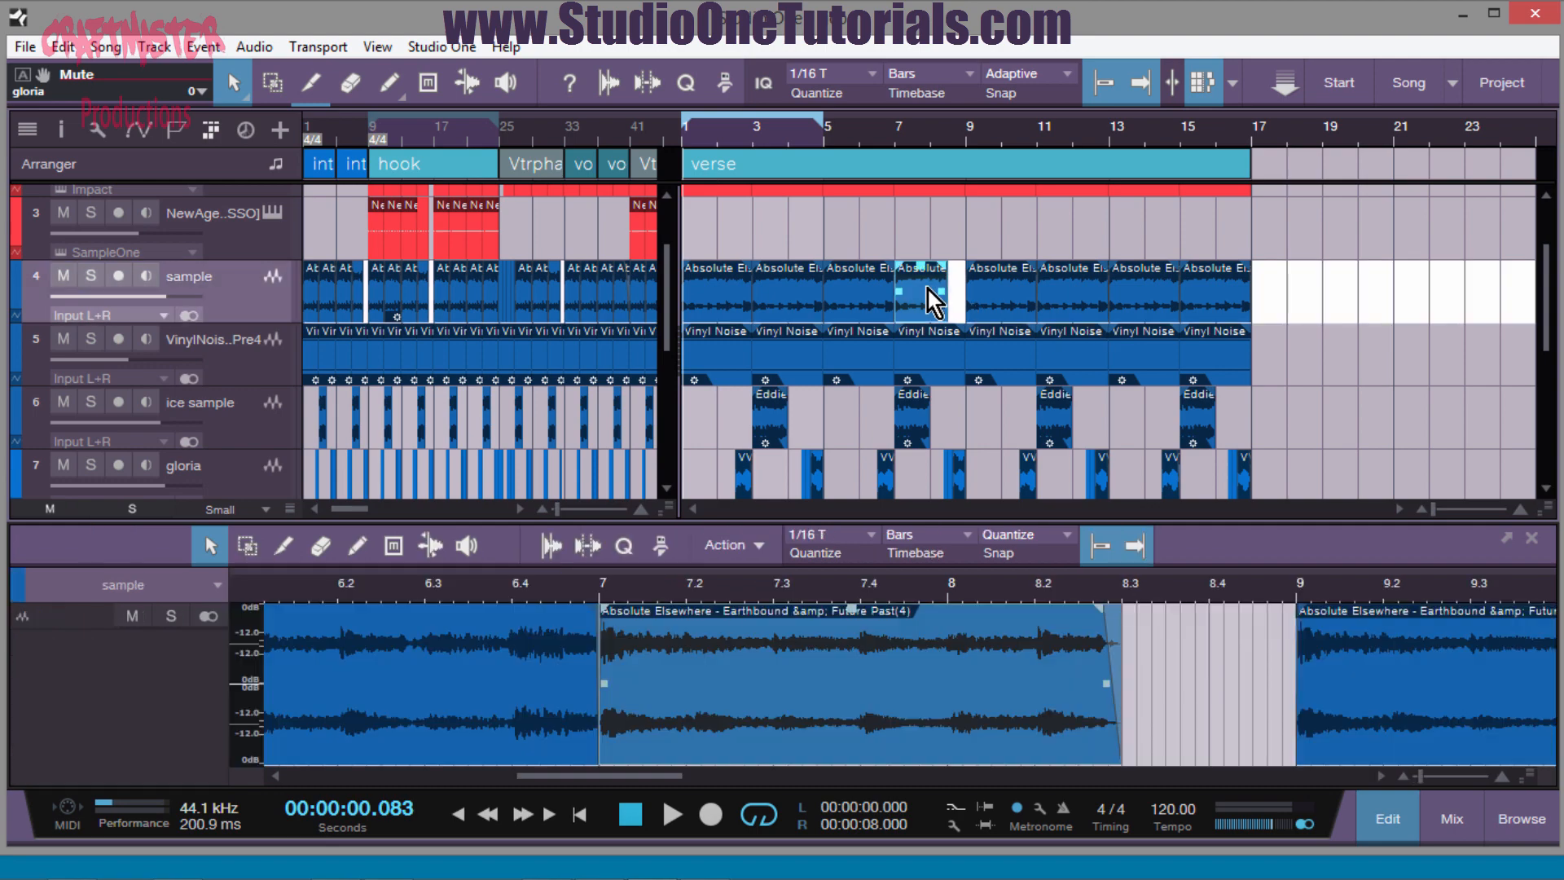
{"action": "left_click_drag", "start_coordinate": [928, 290], "coordinate": [1019, 306]}
{"action": "left_click_drag", "start_coordinate": [972, 305], "coordinate": [907, 306]}
{"action": "left_click", "coordinate": [978, 297]}
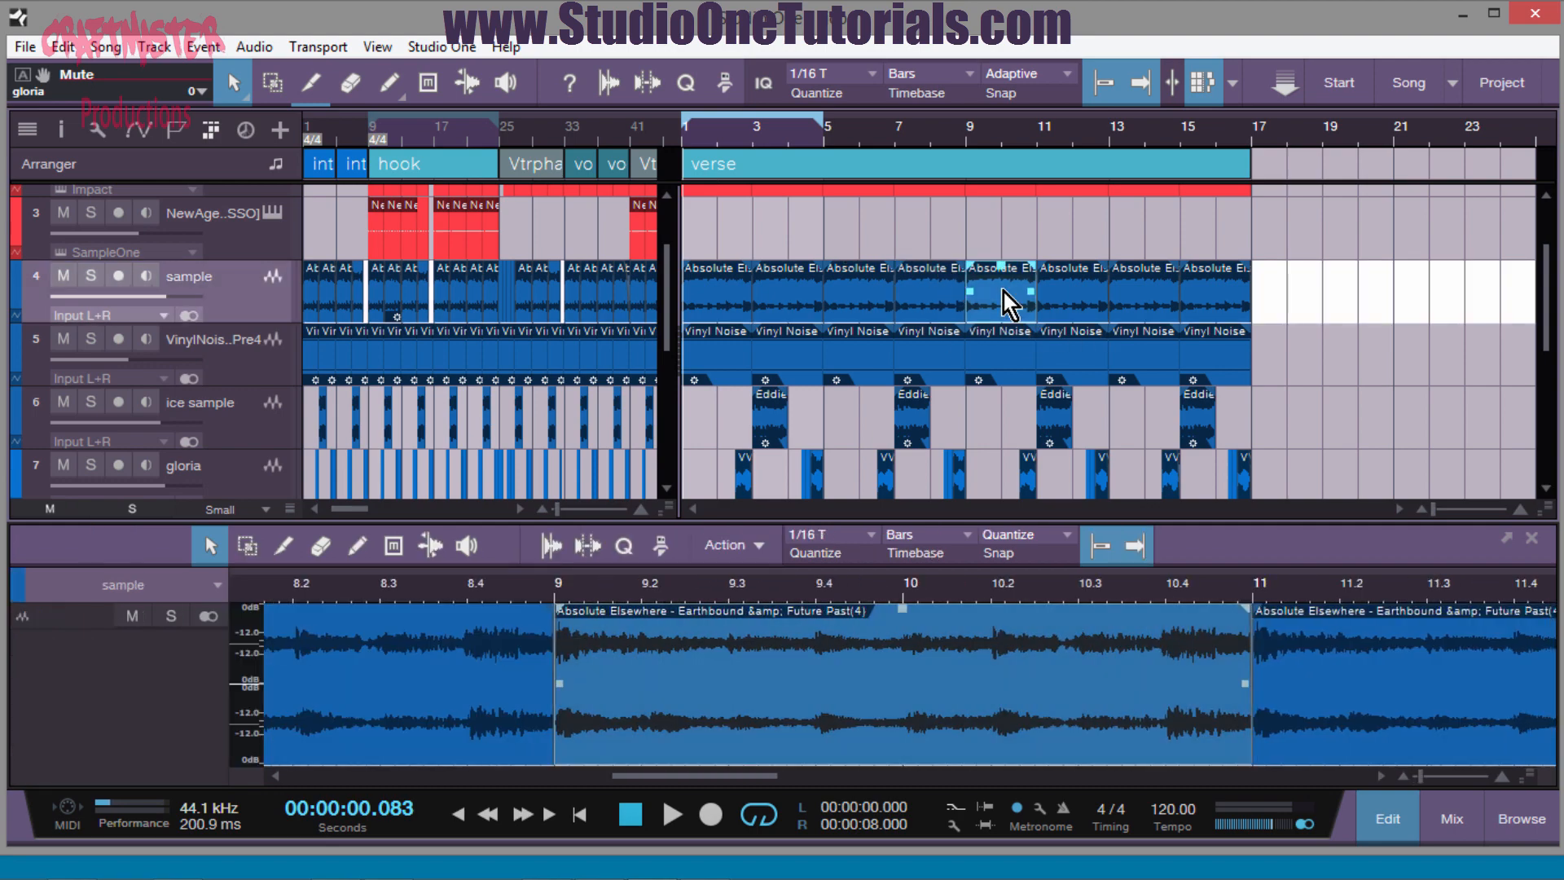
{"action": "left_click", "coordinate": [1087, 301]}
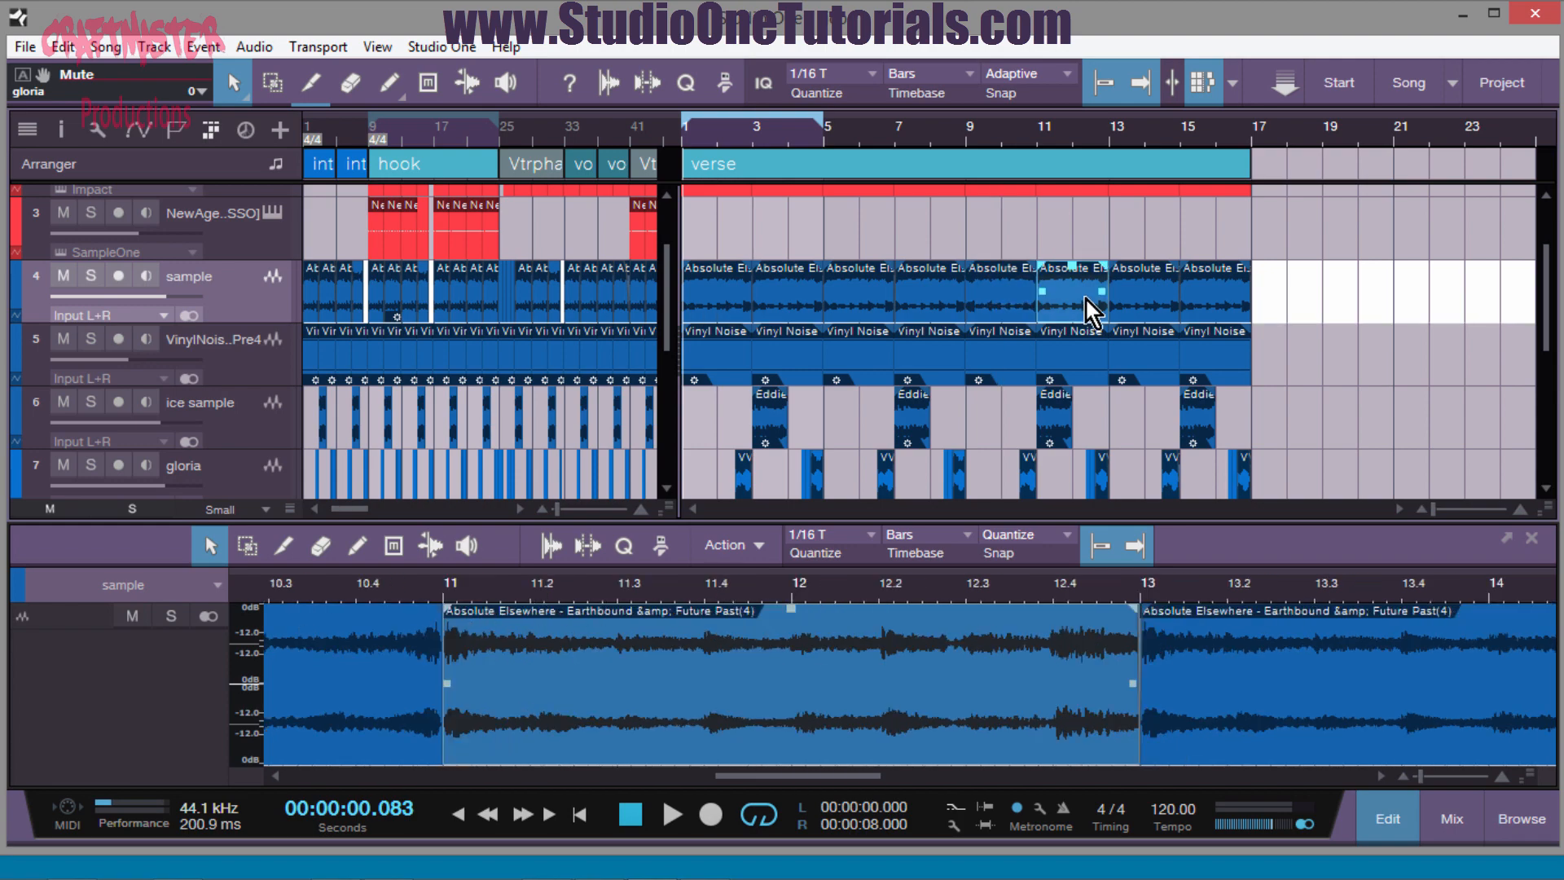
- Delete the ice sample events at bars 11 and 15 of the verse
{"action": "scroll", "coordinate": [1414, 331], "scroll_direction": "down", "scroll_amount": 2}
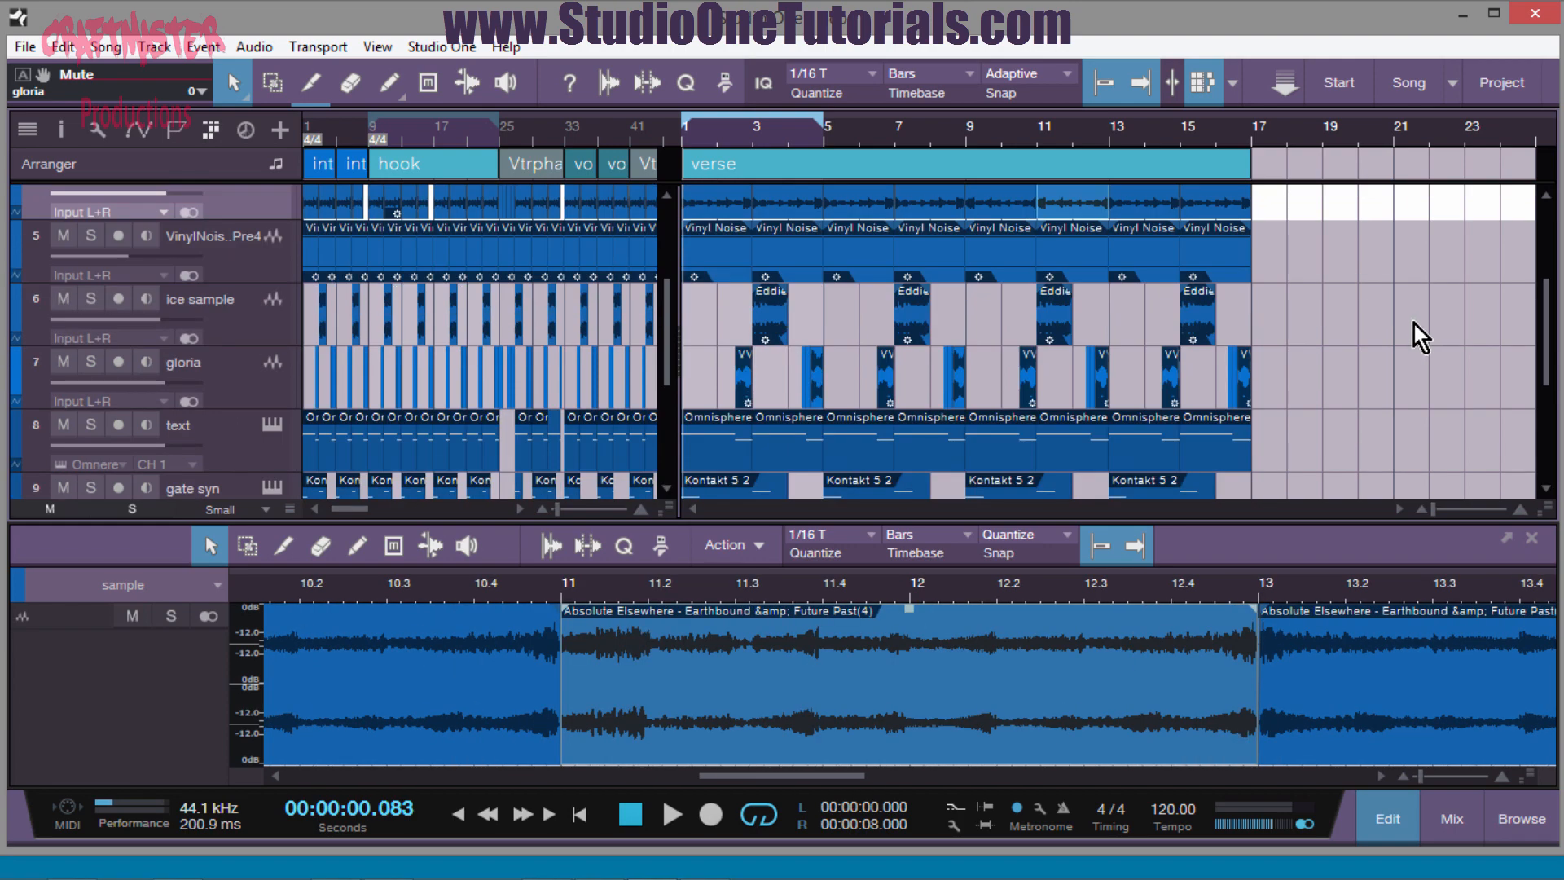
{"action": "left_click_drag", "start_coordinate": [1374, 350], "coordinate": [1304, 354]}
{"action": "left_click_drag", "start_coordinate": [1268, 300], "coordinate": [1030, 315]}
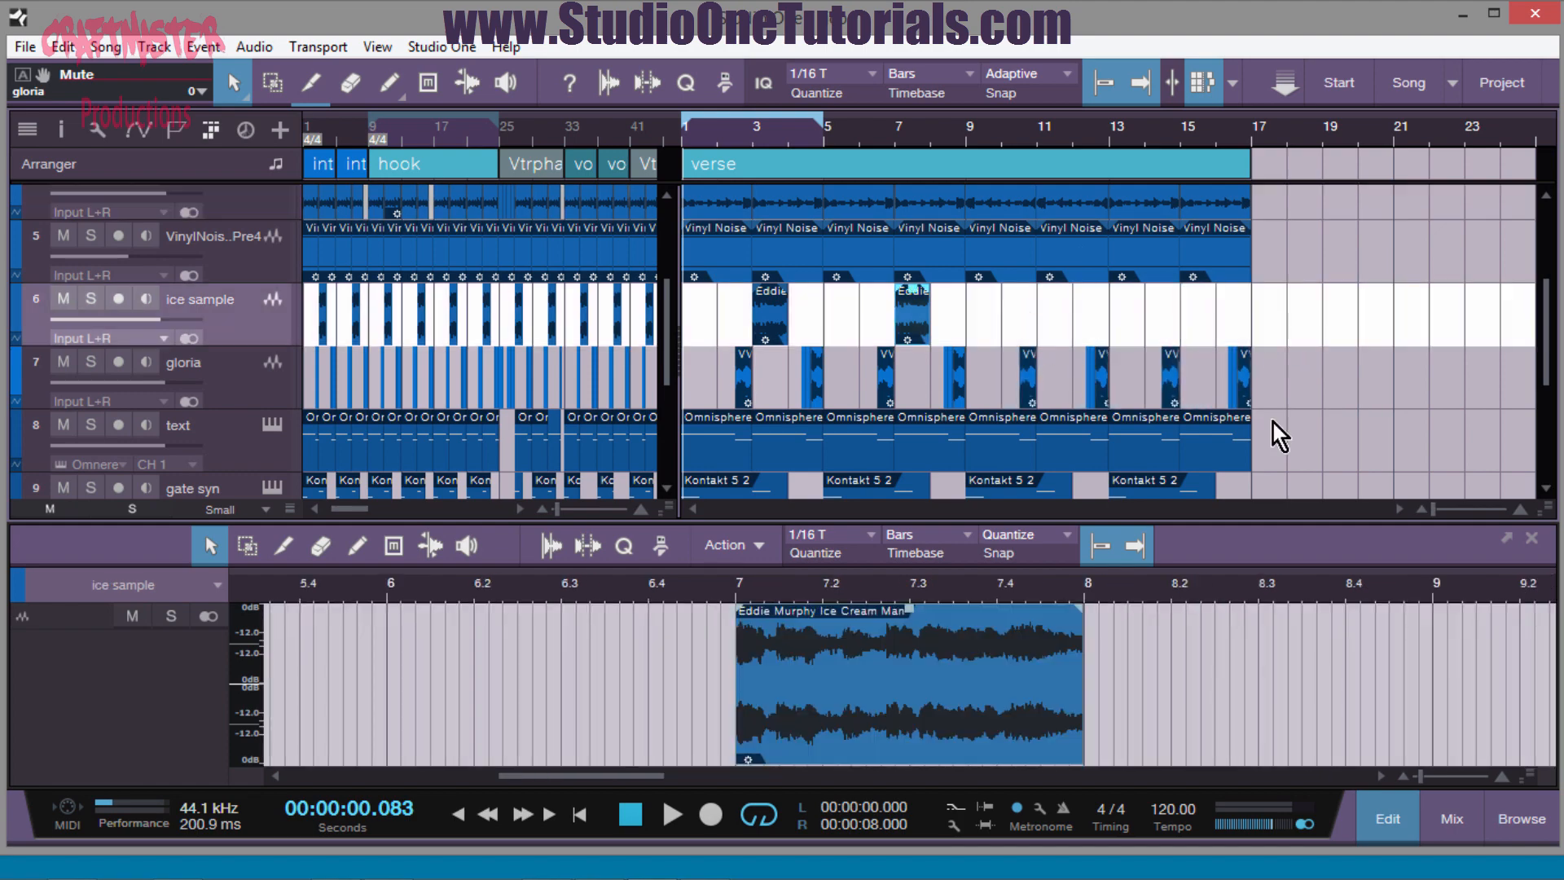
- Delete the text events and the gate syn events at bars 9 and 13 of the verse
{"action": "scroll", "coordinate": [1346, 375], "scroll_direction": "down", "scroll_amount": 3}
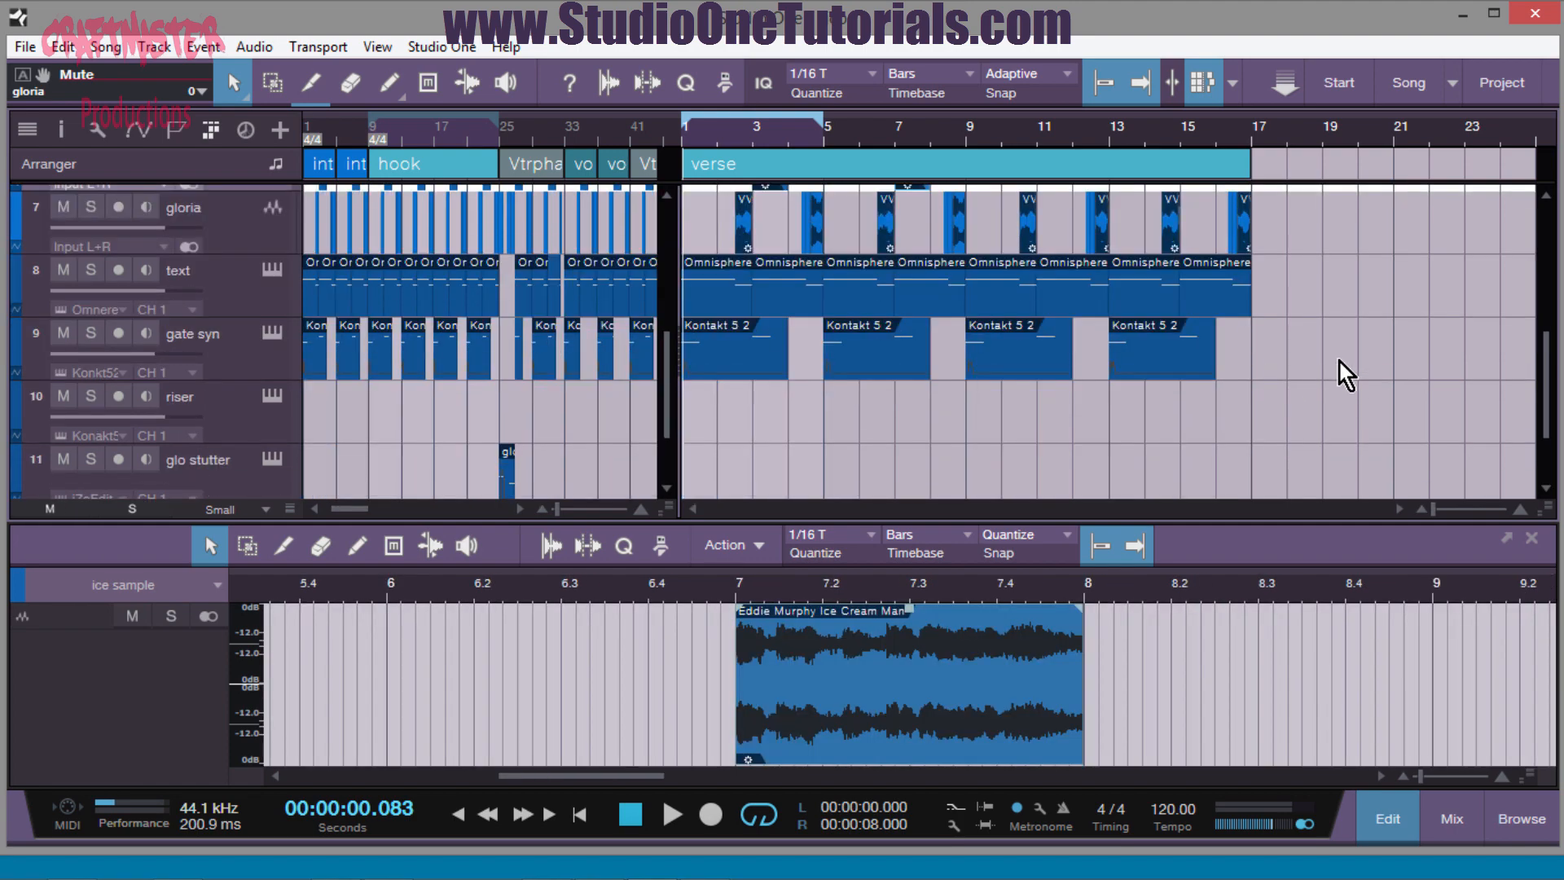
{"action": "left_click", "coordinate": [1001, 303]}
{"action": "key", "text": "Delete"}
{"action": "left_click", "coordinate": [1168, 293]}
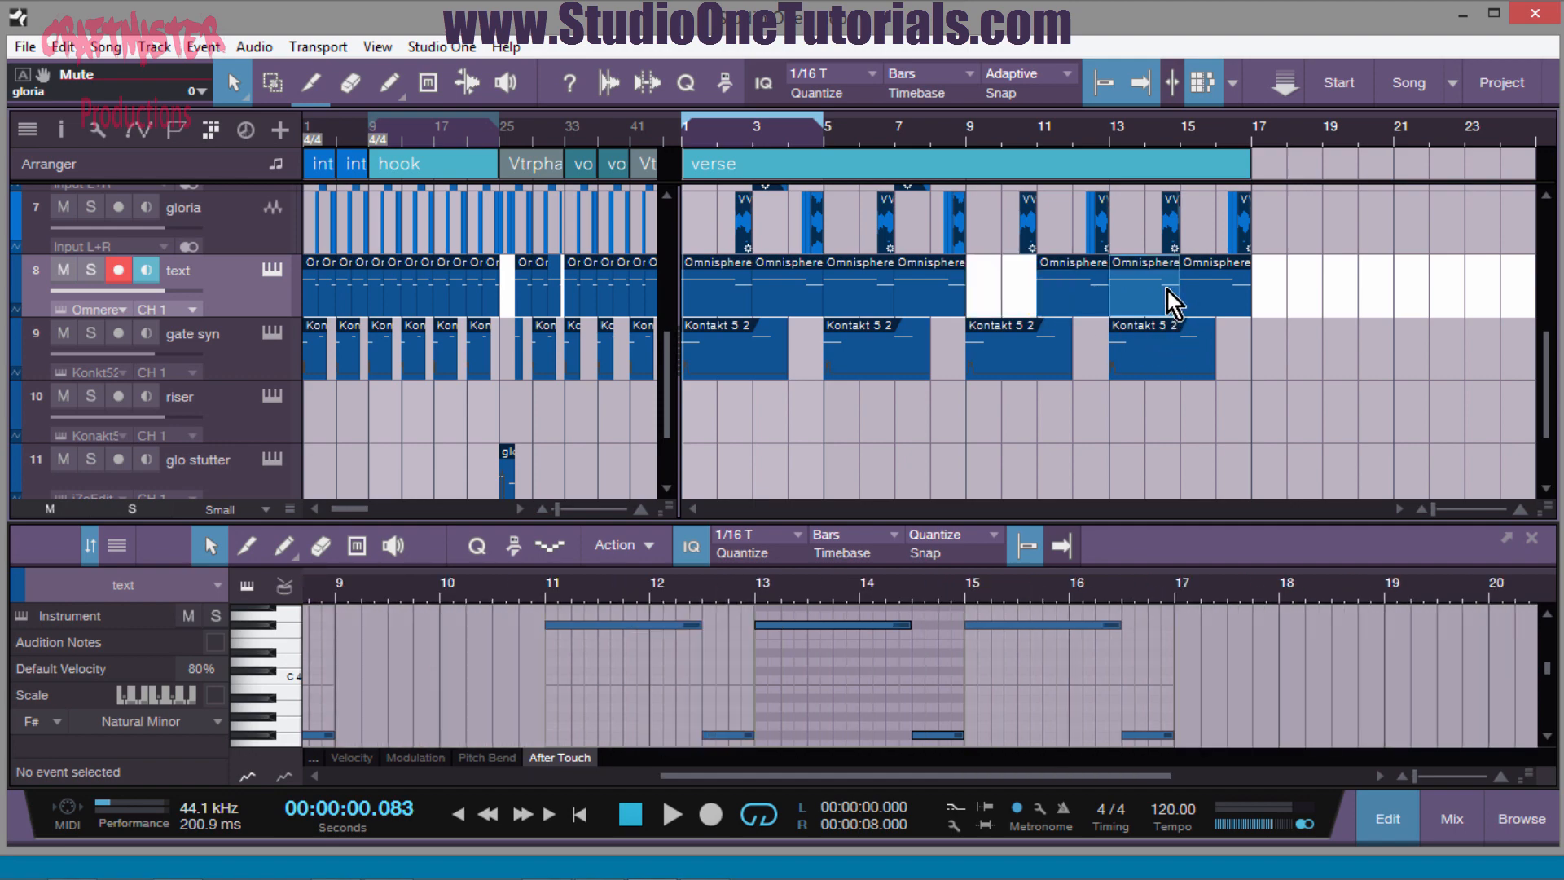
{"action": "key", "text": "Delete"}
{"action": "left_click", "coordinate": [997, 375]}
{"action": "key", "text": "Delete"}
{"action": "left_click_drag", "start_coordinate": [1186, 366], "coordinate": [1198, 364]}
{"action": "key", "text": "Delete"}
{"action": "scroll", "coordinate": [1200, 375], "scroll_direction": "up", "scroll_amount": 6}
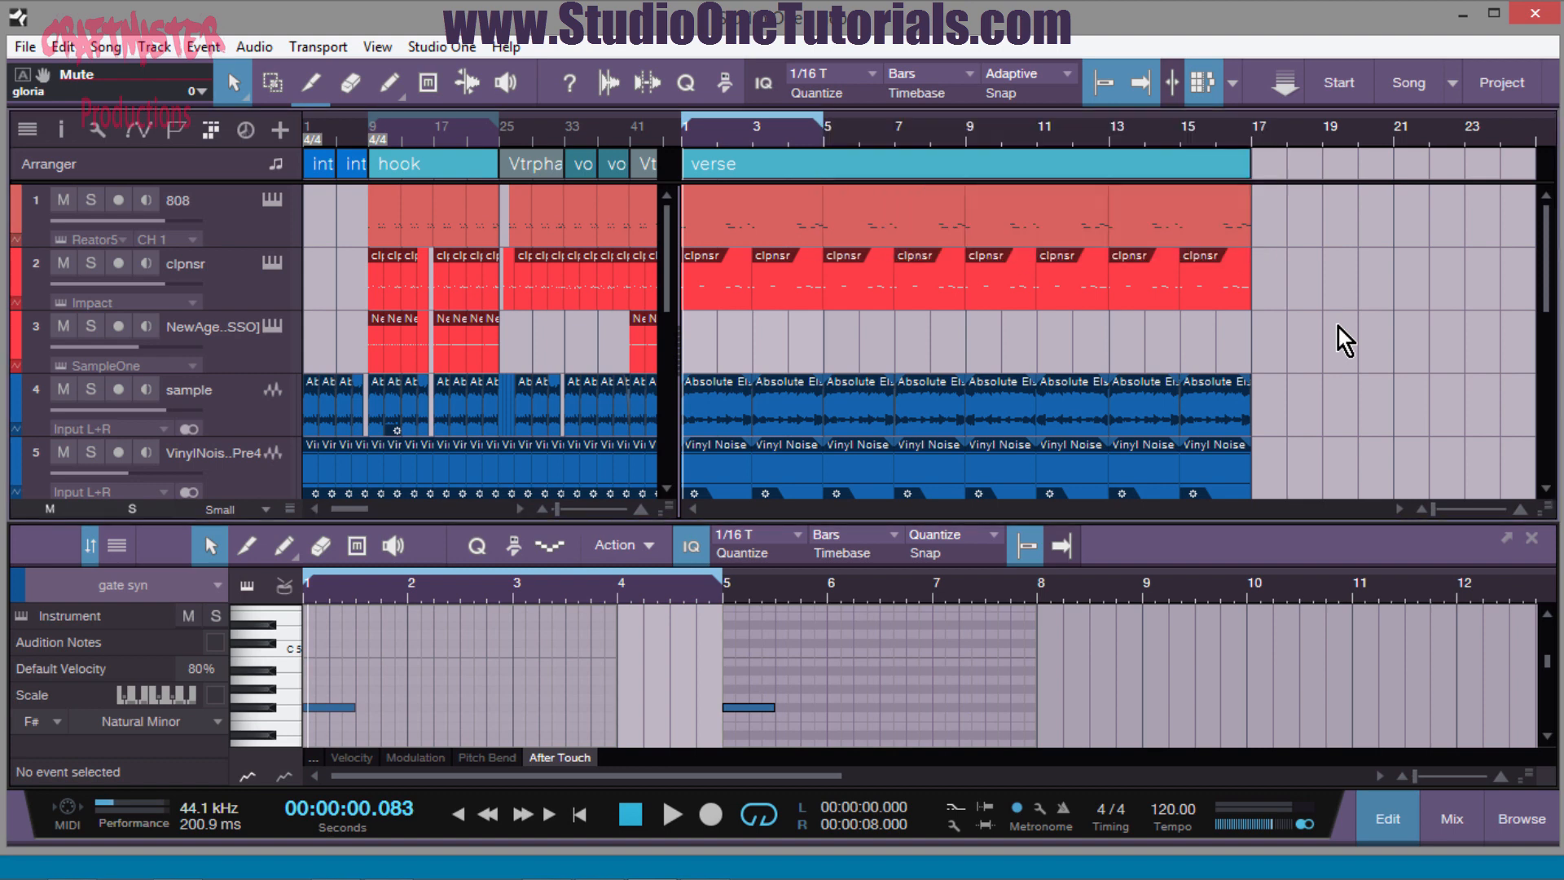
- Try placing all the verse events from the scratch pad over the arrangement at bar 25, and undo it
{"action": "right_click", "coordinate": [927, 169]}
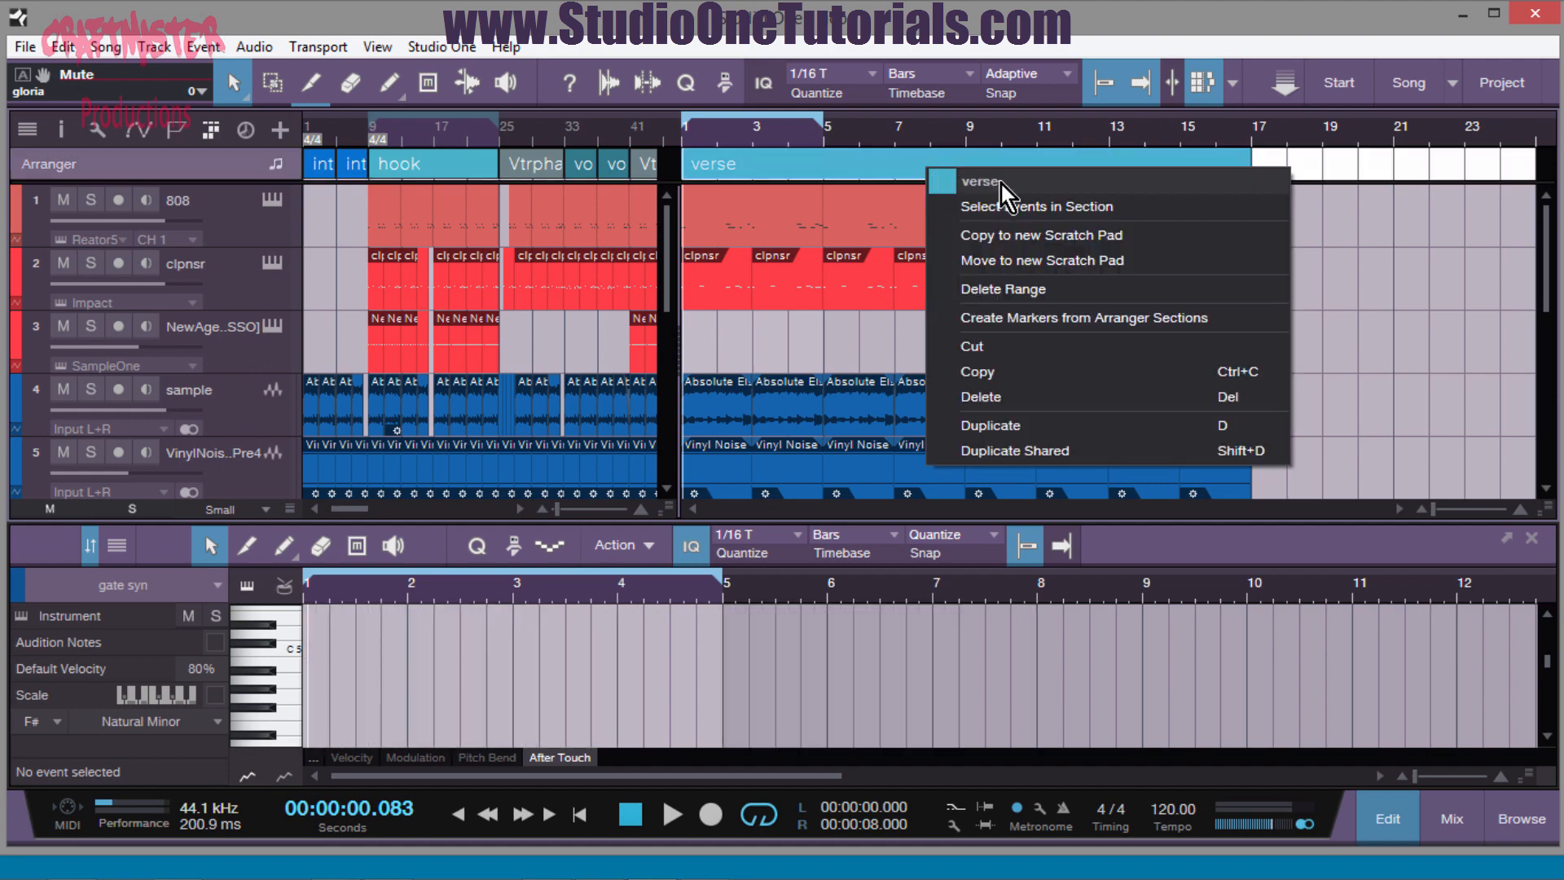
{"action": "left_click", "coordinate": [1376, 363]}
{"action": "scroll", "coordinate": [1330, 434], "scroll_direction": "down", "scroll_amount": 5}
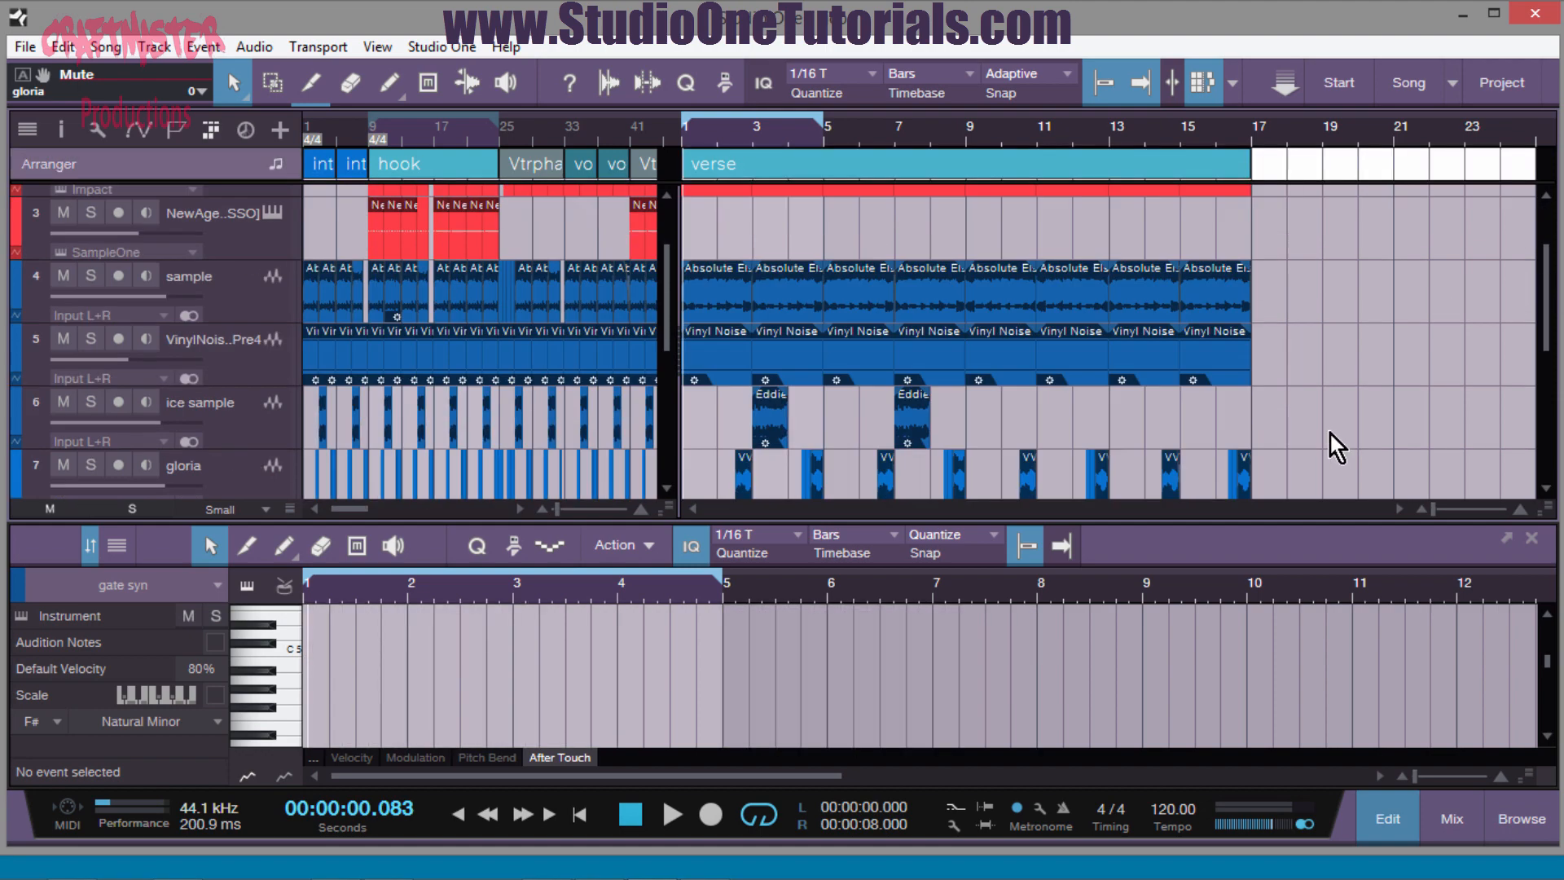
{"action": "mouse_move", "coordinate": [1393, 487]}
{"action": "left_mouse_down"}
{"action": "mouse_move", "coordinate": [691, 2]}
{"action": "mouse_move", "coordinate": [682, 51]}
{"action": "left_mouse_up"}
{"action": "left_click_drag", "start_coordinate": [730, 207], "coordinate": [520, 208]}
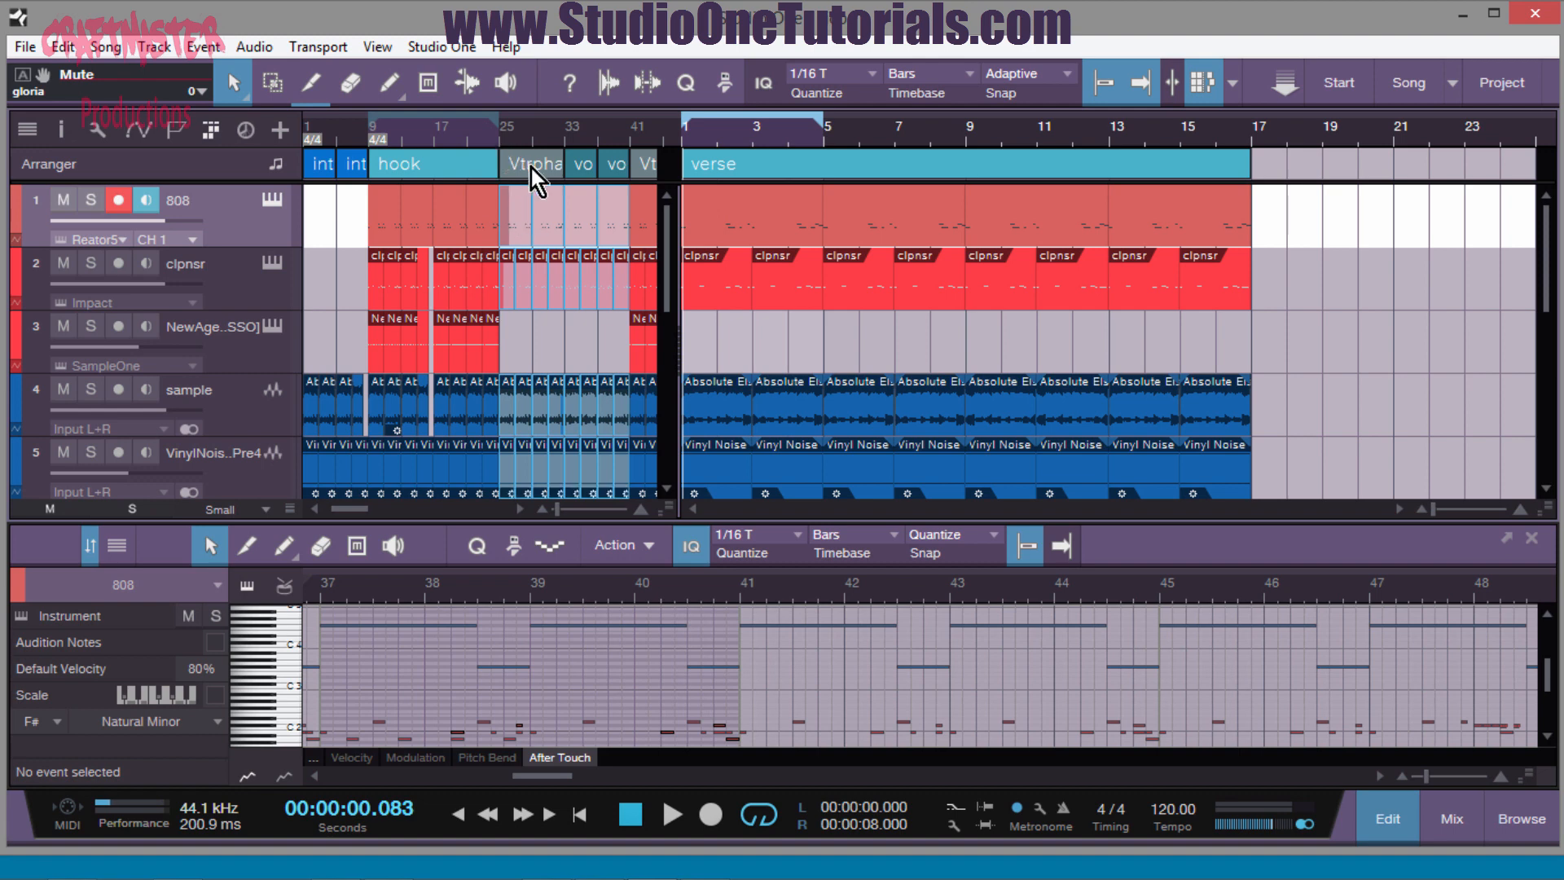
{"action": "key", "text": "ctrl+z"}
- Move the verse section from the scratch pad to the arrangement about four bars after the last hook, and look over its tracks
{"action": "scroll", "coordinate": [487, 504], "scroll_direction": "right", "scroll_amount": 1}
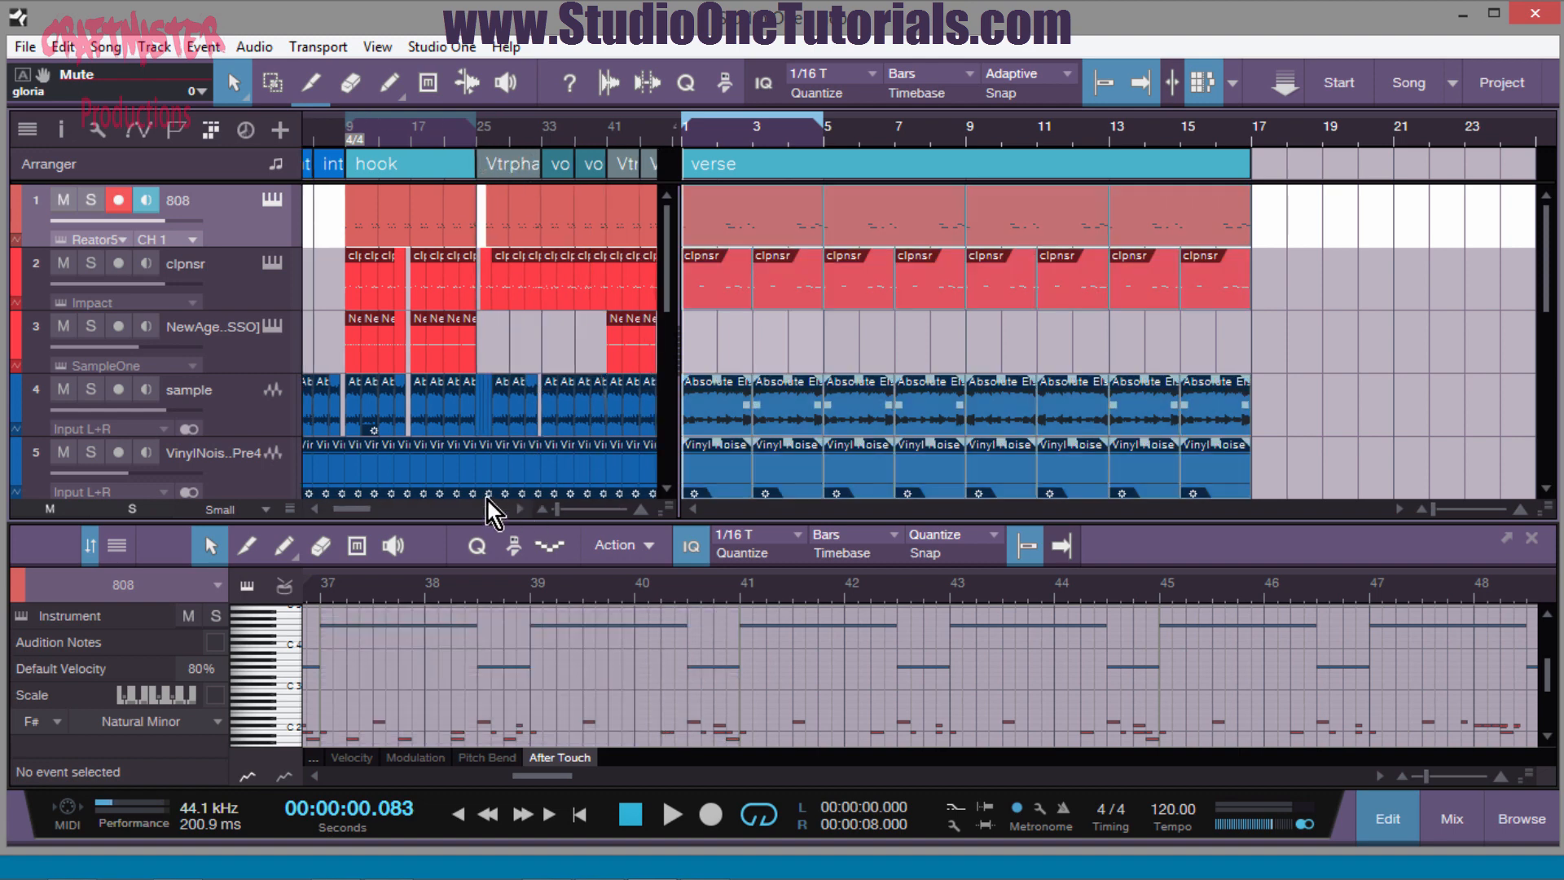
{"action": "left_click_drag", "start_coordinate": [348, 502], "coordinate": [415, 516]}
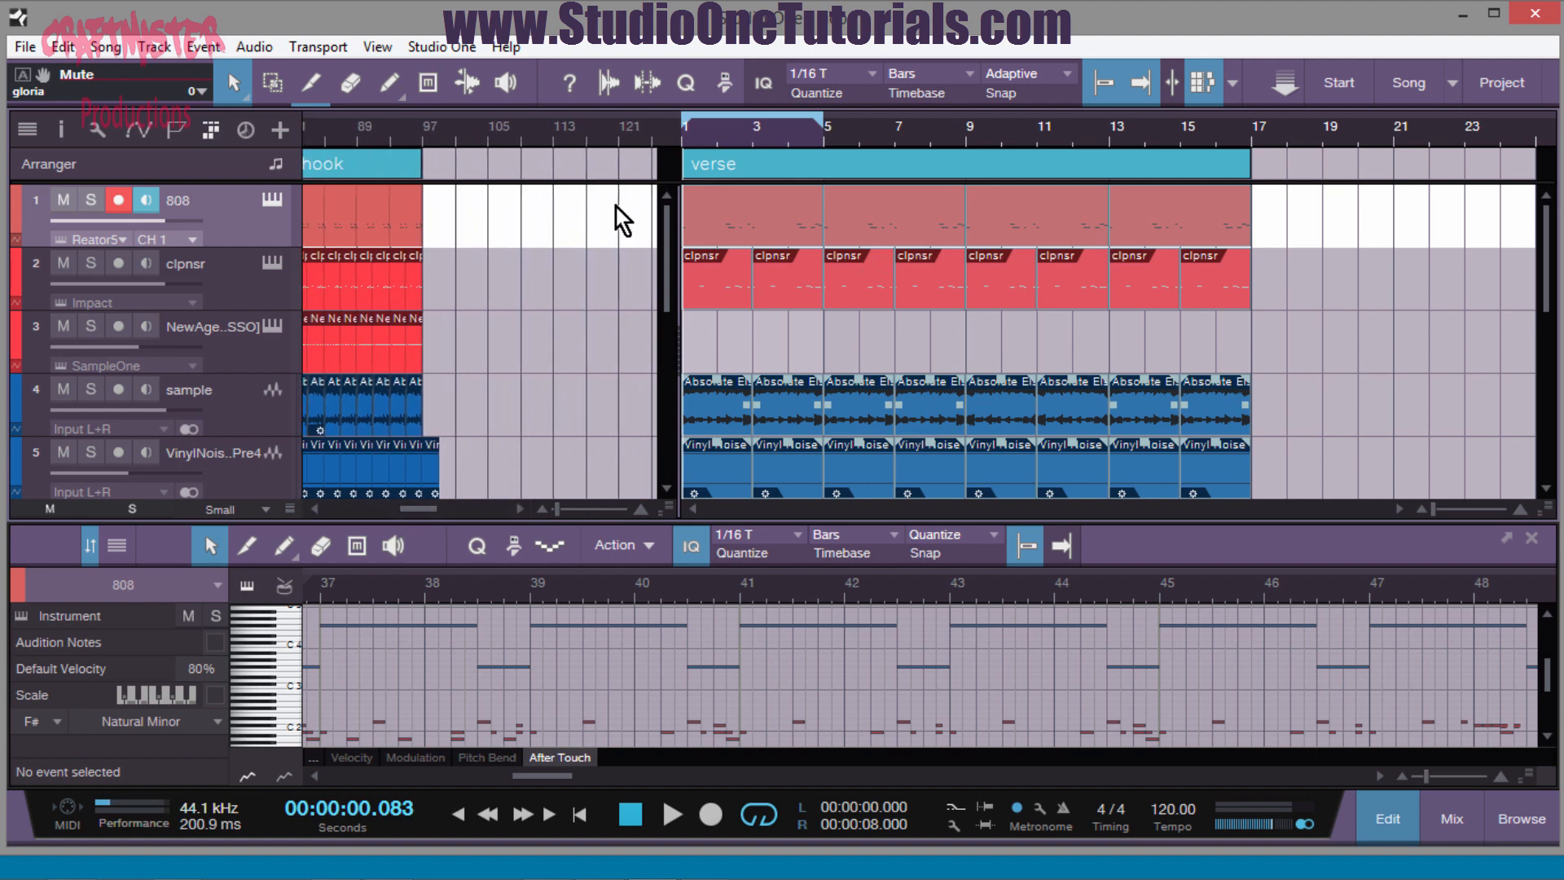
{"action": "left_click", "coordinate": [766, 158]}
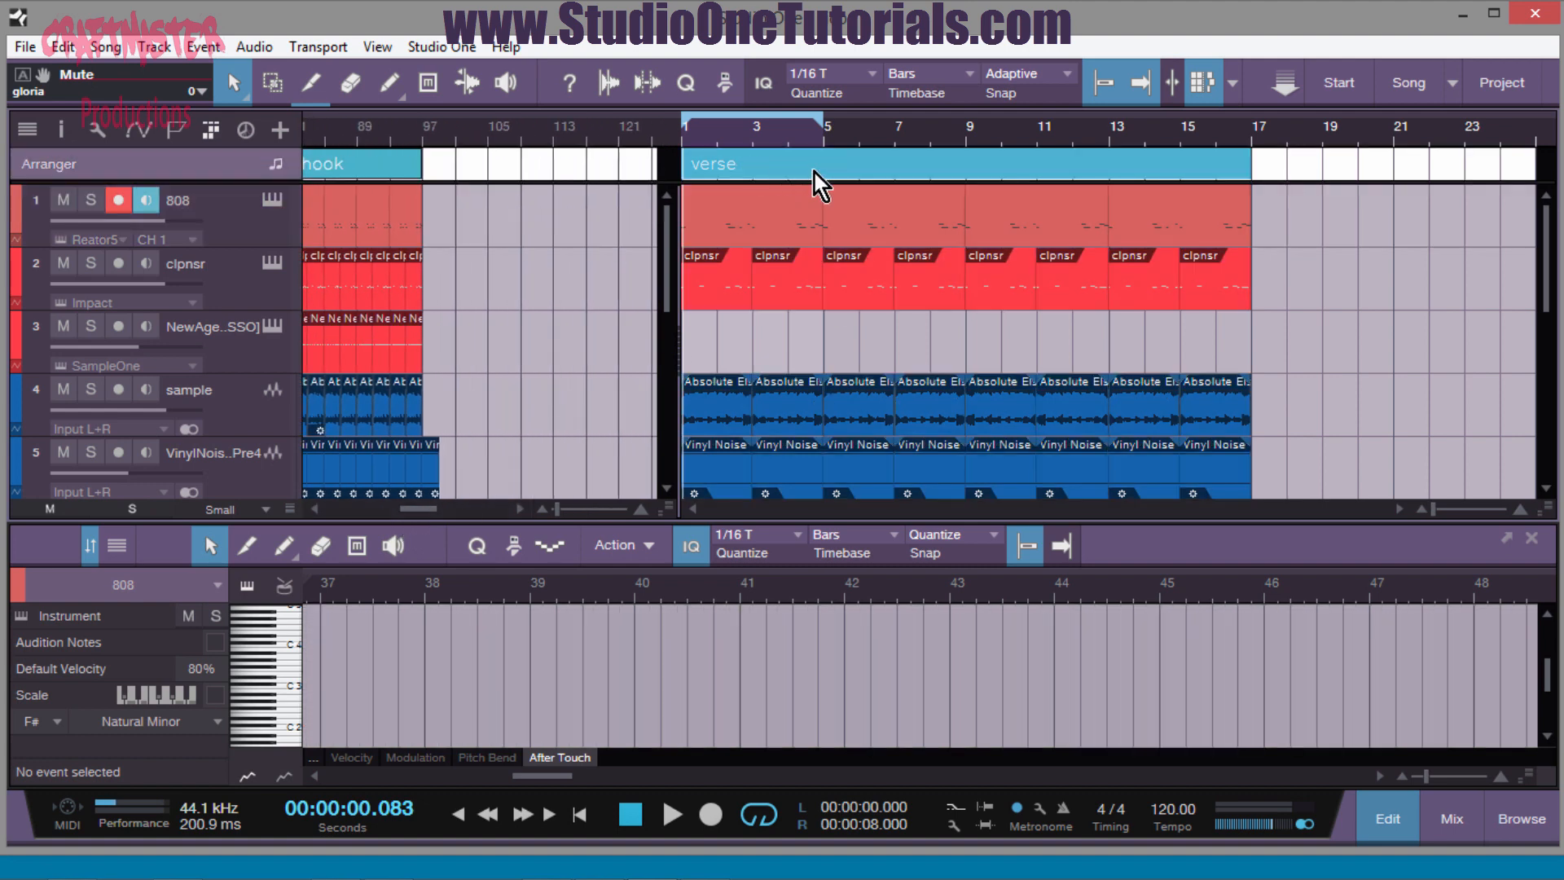
{"action": "left_click_drag", "start_coordinate": [815, 173], "coordinate": [488, 178]}
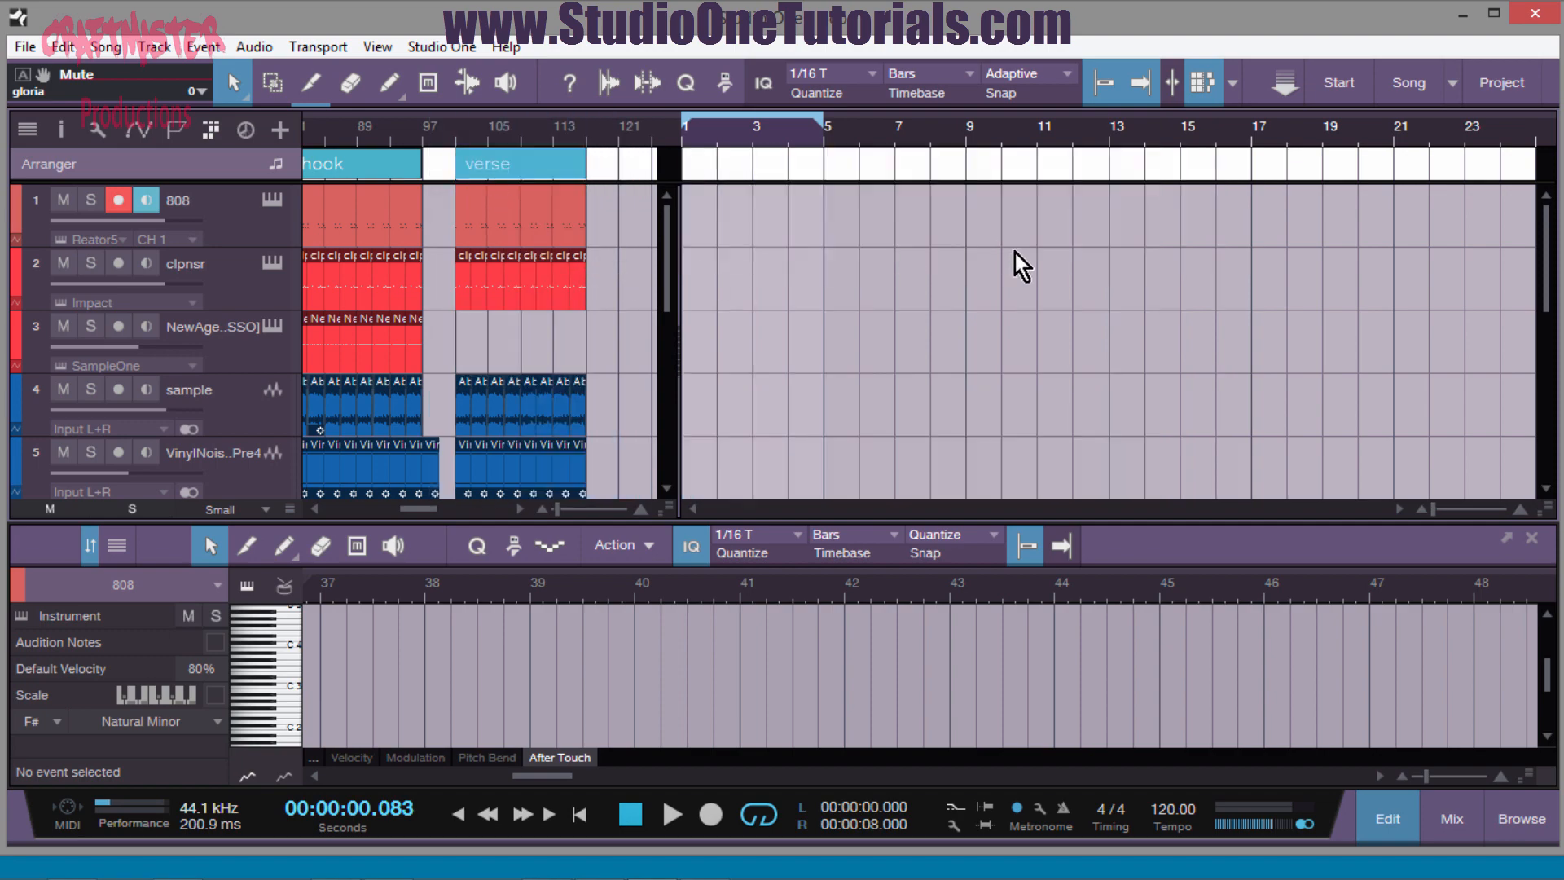
{"action": "scroll", "coordinate": [628, 398], "scroll_direction": "down", "scroll_amount": 5}
{"action": "scroll", "coordinate": [554, 424], "scroll_direction": "down", "scroll_amount": 3}
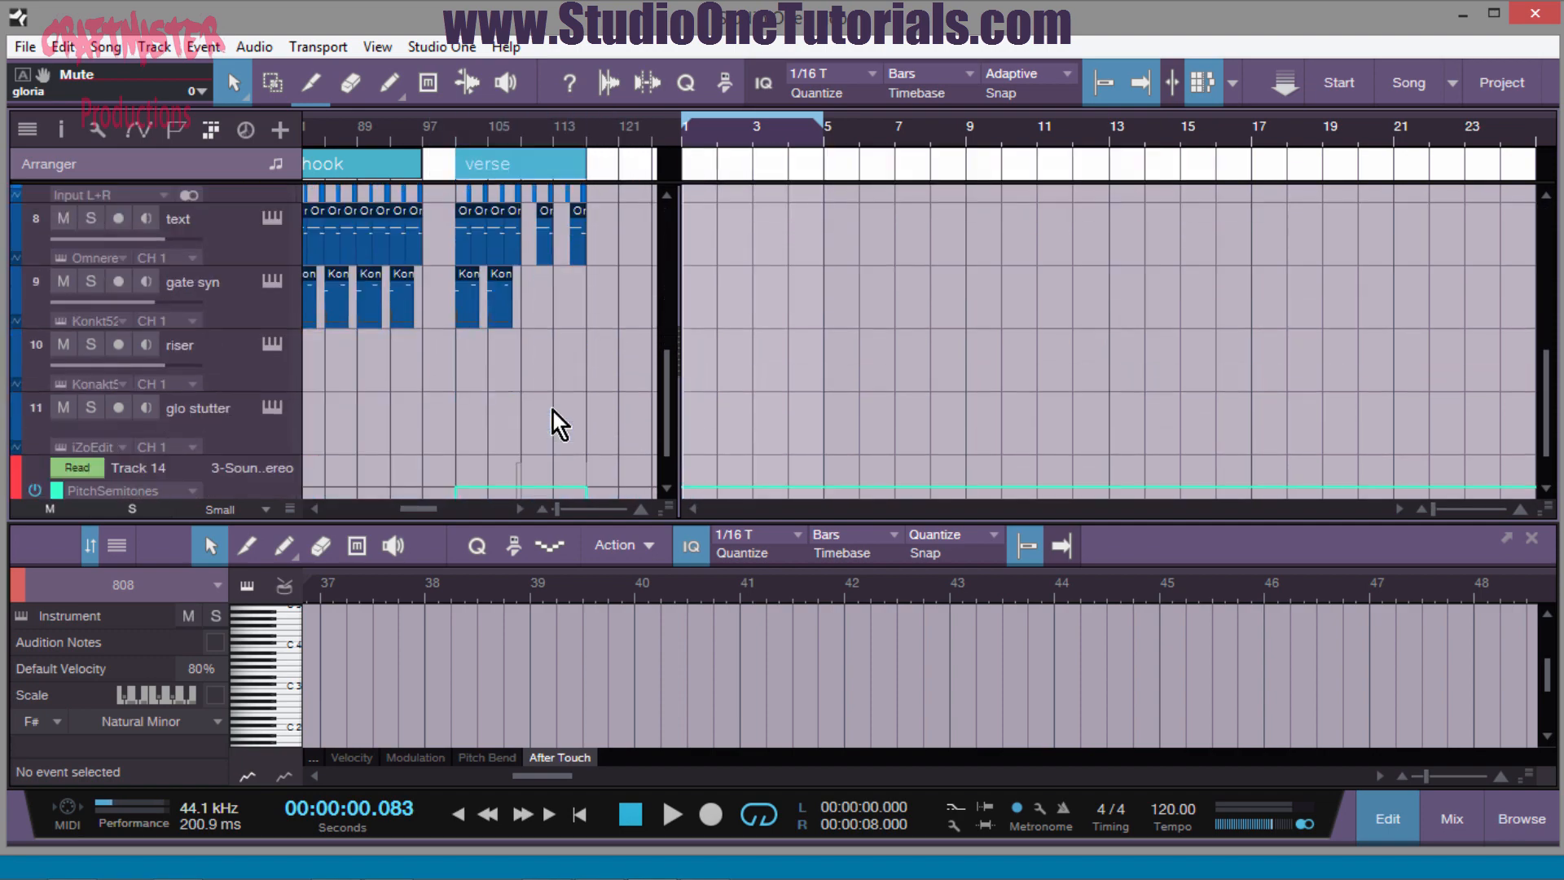
{"action": "scroll", "coordinate": [559, 412], "scroll_direction": "up", "scroll_amount": 10}
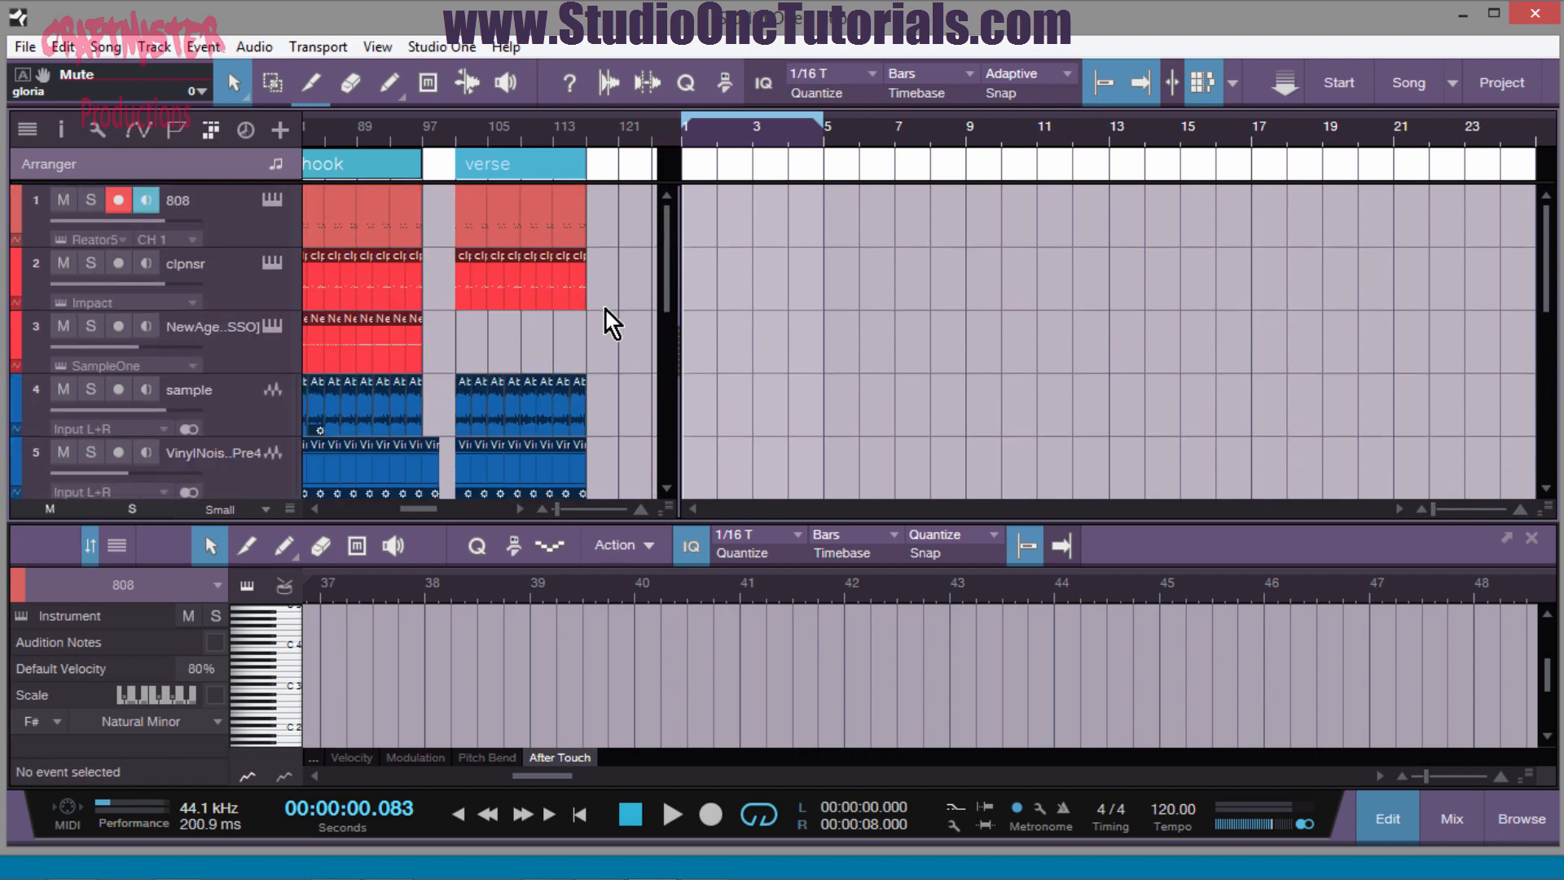
- Delete the verse's events and its arranger section from the end of the arrangement
{"action": "scroll", "coordinate": [604, 321], "scroll_direction": "down", "scroll_amount": 8}
{"action": "left_click_drag", "start_coordinate": [611, 393], "coordinate": [516, 155]}
{"action": "key", "text": "Delete"}
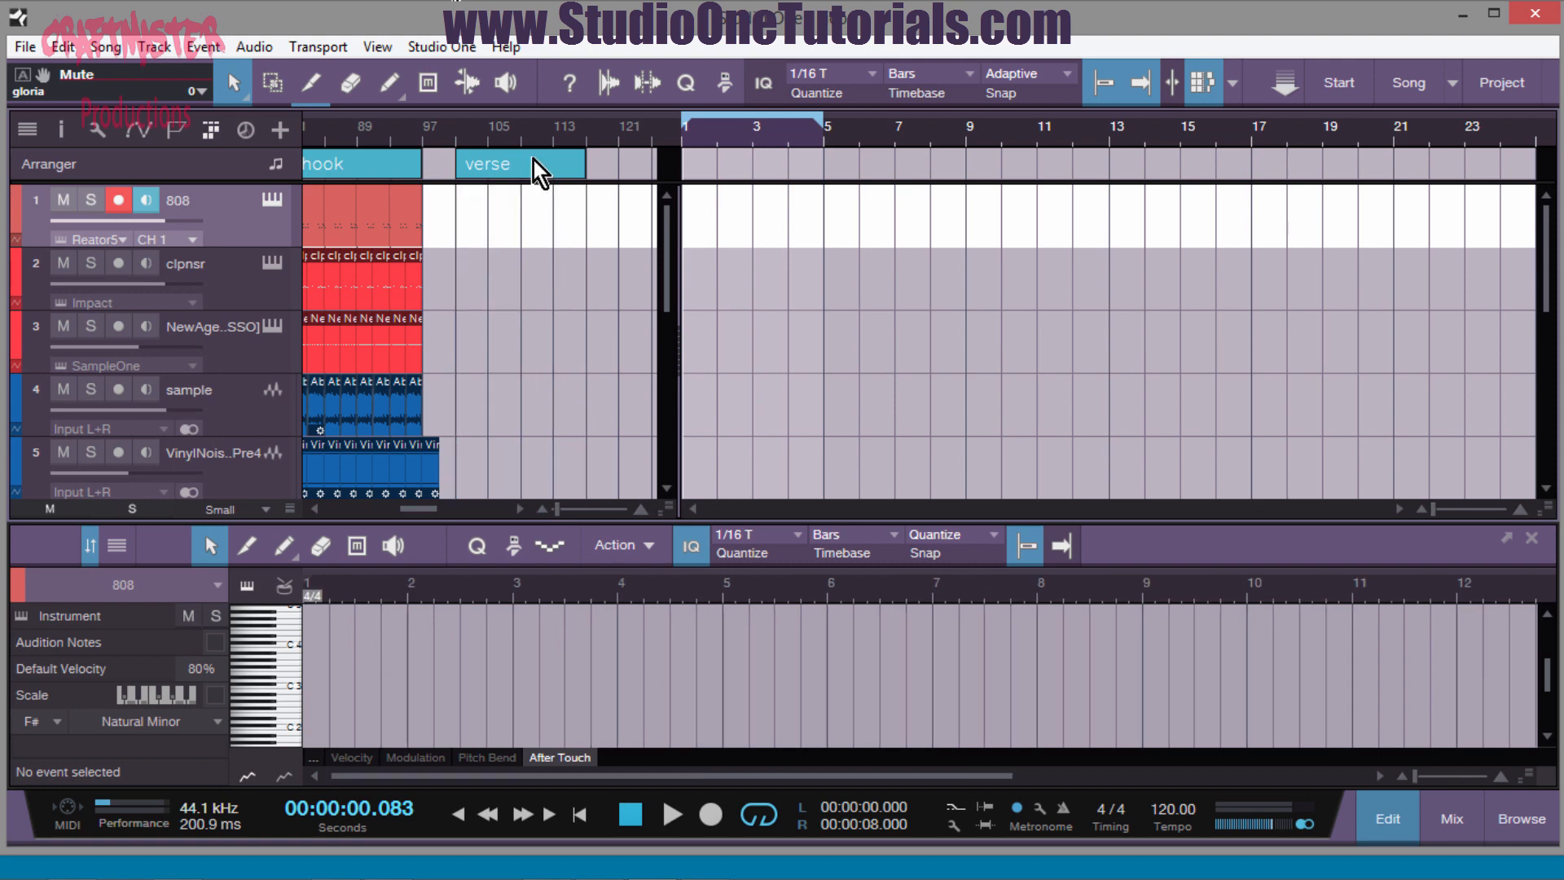
{"action": "right_click", "coordinate": [534, 164]}
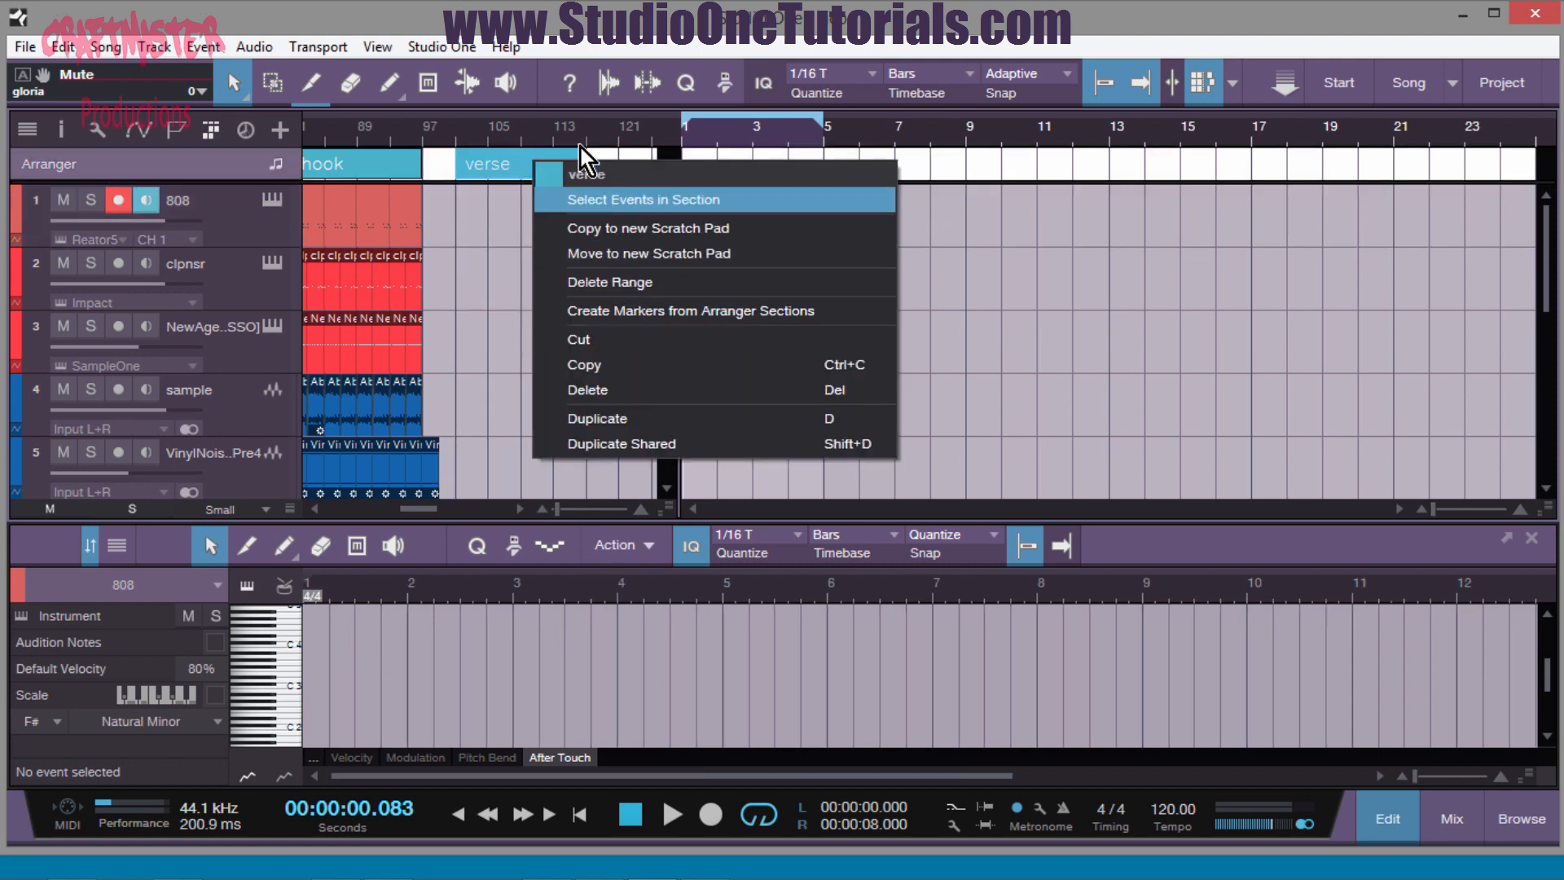
{"action": "left_click", "coordinate": [691, 386]}
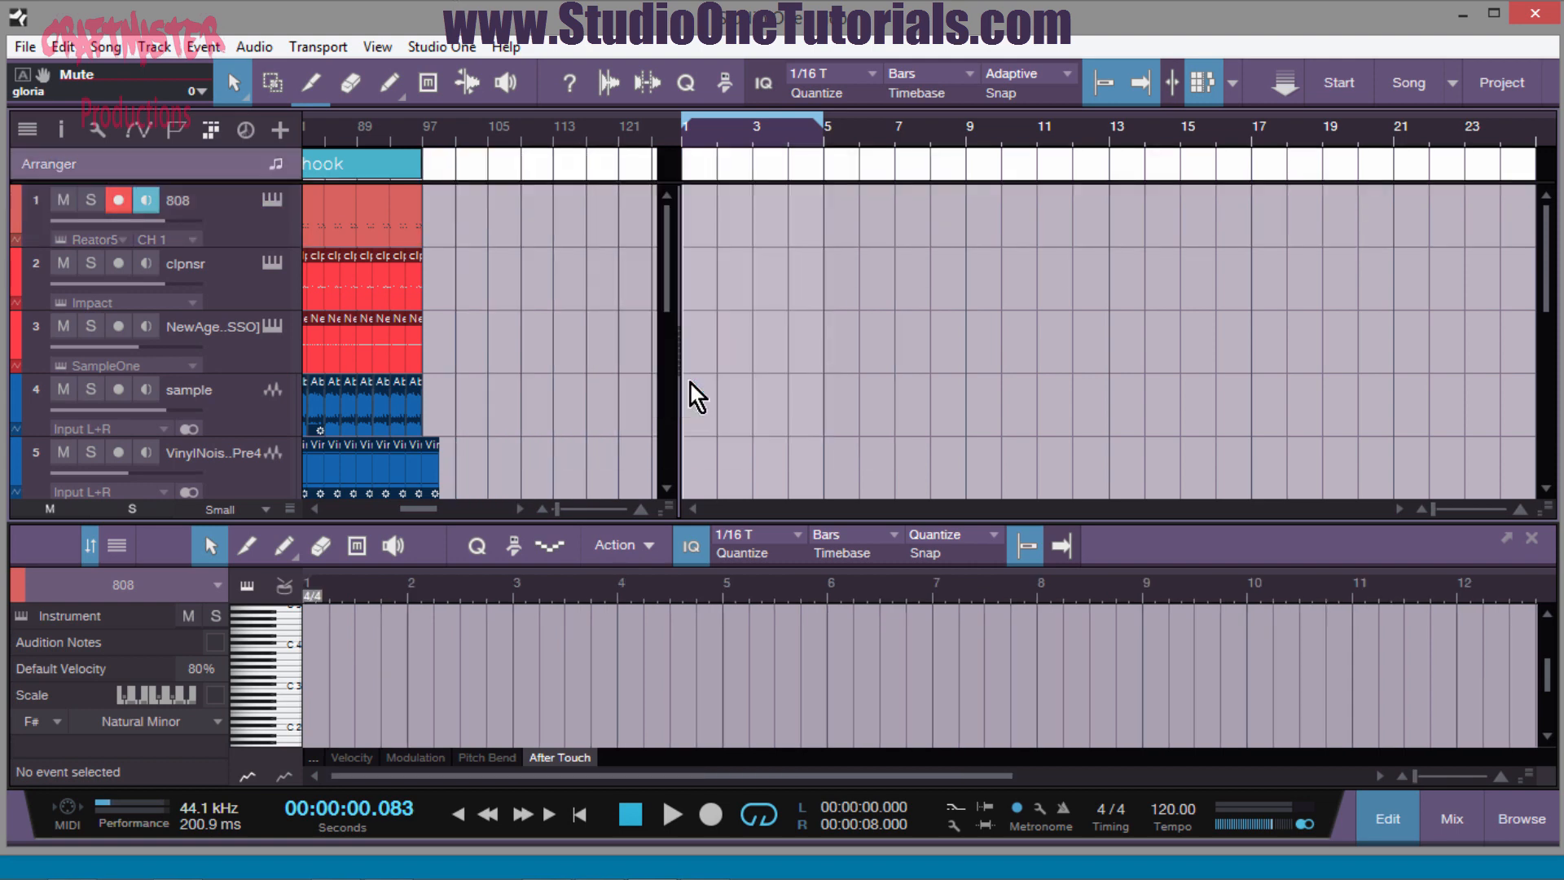
- Show the inspector's list of arranger sections and close the scratch pad view
{"action": "left_click_drag", "start_coordinate": [448, 135], "coordinate": [617, 374]}
{"action": "mouse_move", "coordinate": [413, 515]}
{"action": "left_mouse_down"}
{"action": "mouse_move", "coordinate": [359, 510]}
{"action": "mouse_move", "coordinate": [393, 511]}
{"action": "left_mouse_up"}
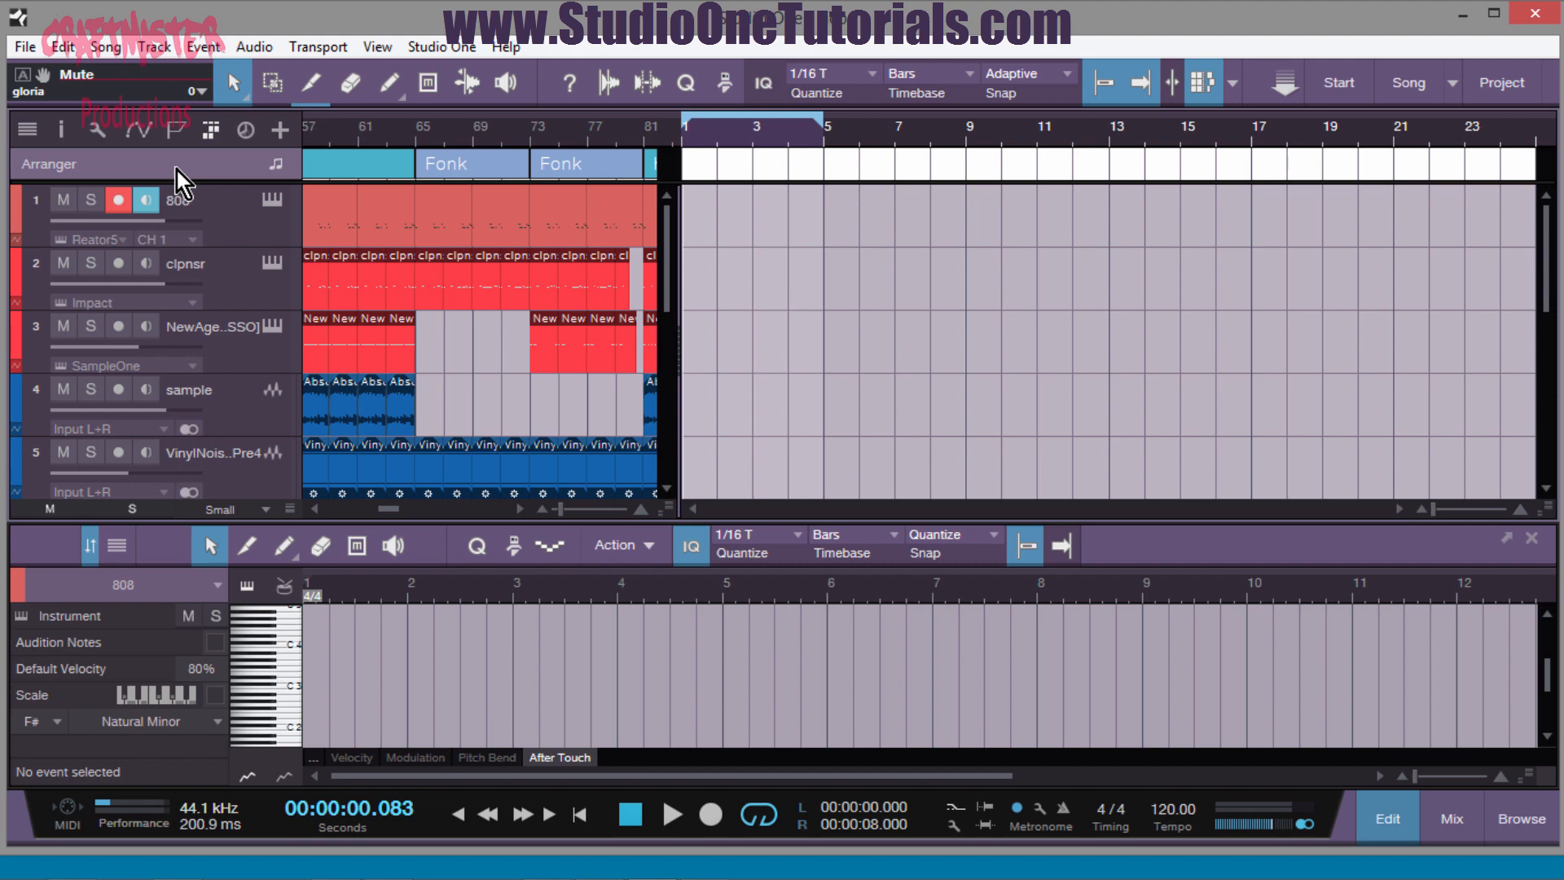
{"action": "key", "text": "F4"}
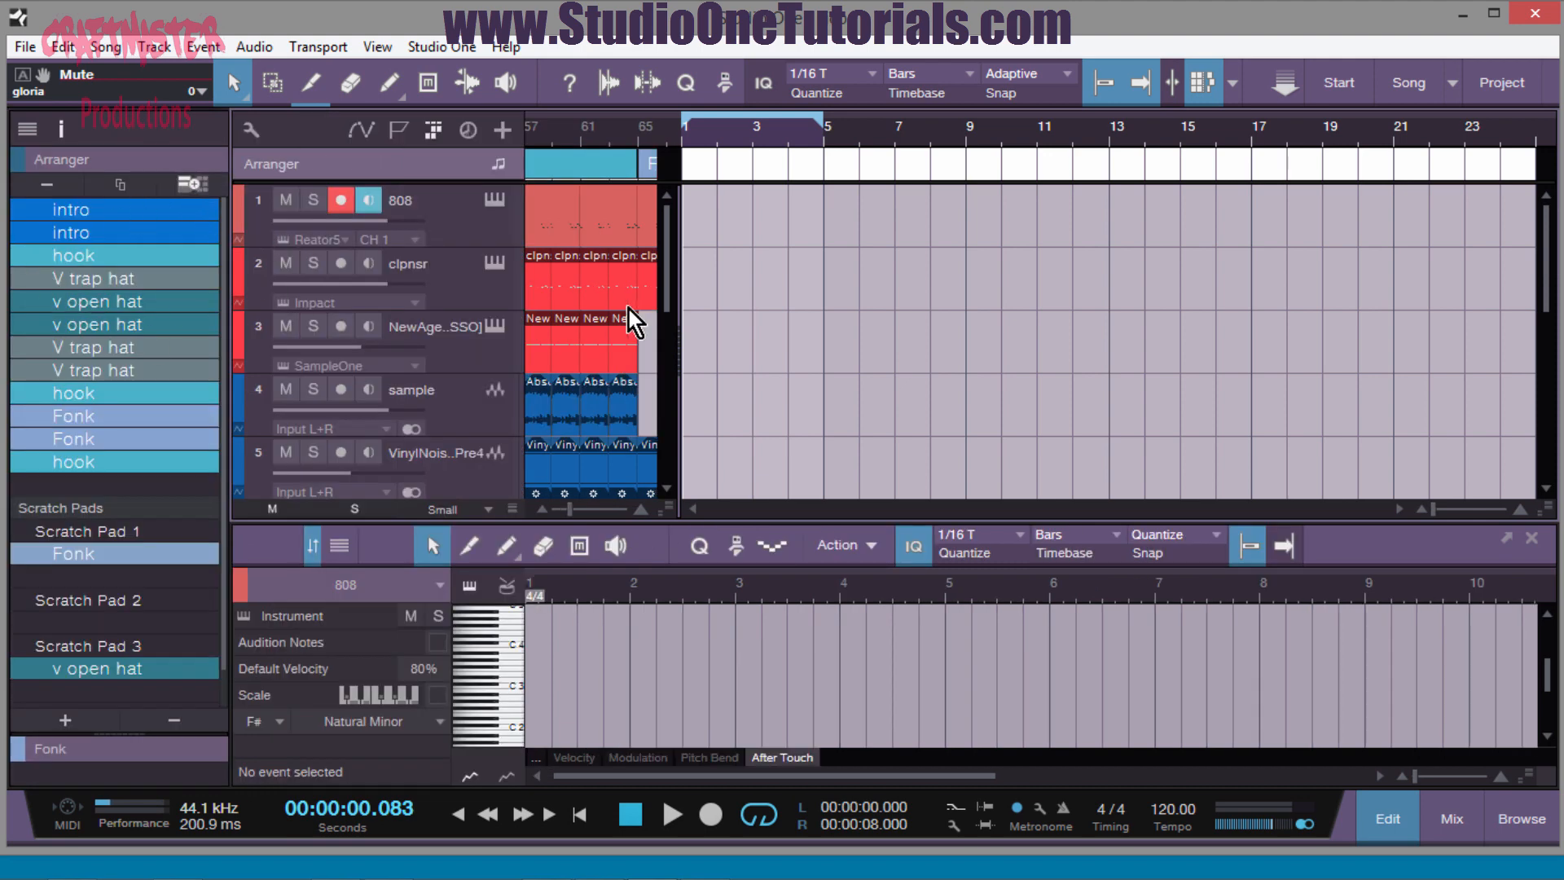
{"action": "left_click", "coordinate": [1200, 98]}
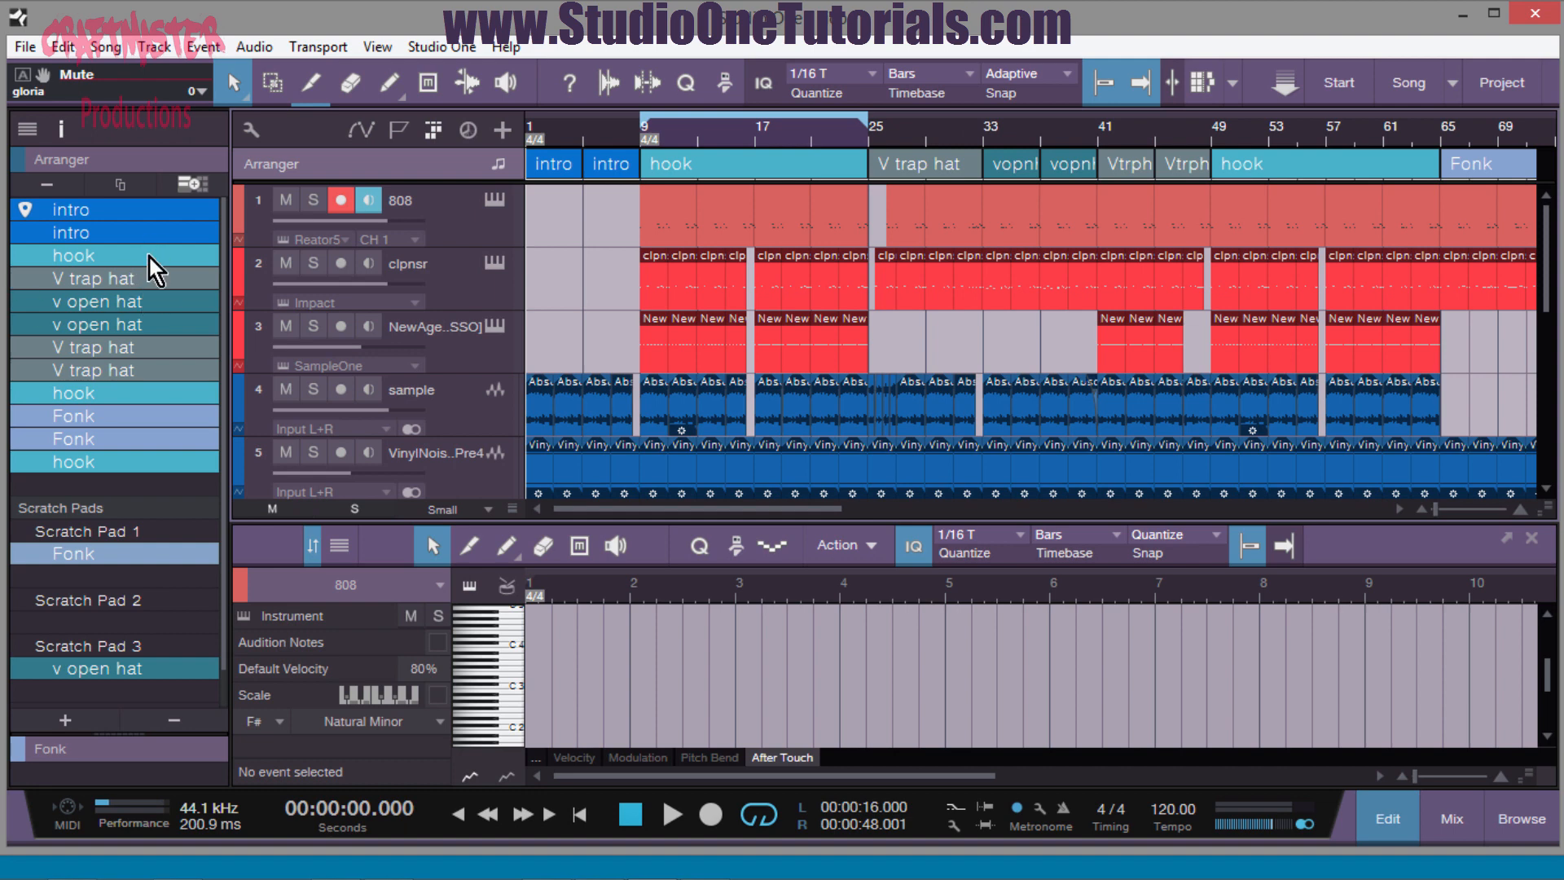
- Remove the V trap hat section that directly follows the first hook
{"action": "mouse_move", "coordinate": [148, 256]}
{"action": "left_mouse_down"}
{"action": "mouse_move", "coordinate": [144, 383]}
{"action": "mouse_move", "coordinate": [163, 262]}
{"action": "left_mouse_up"}
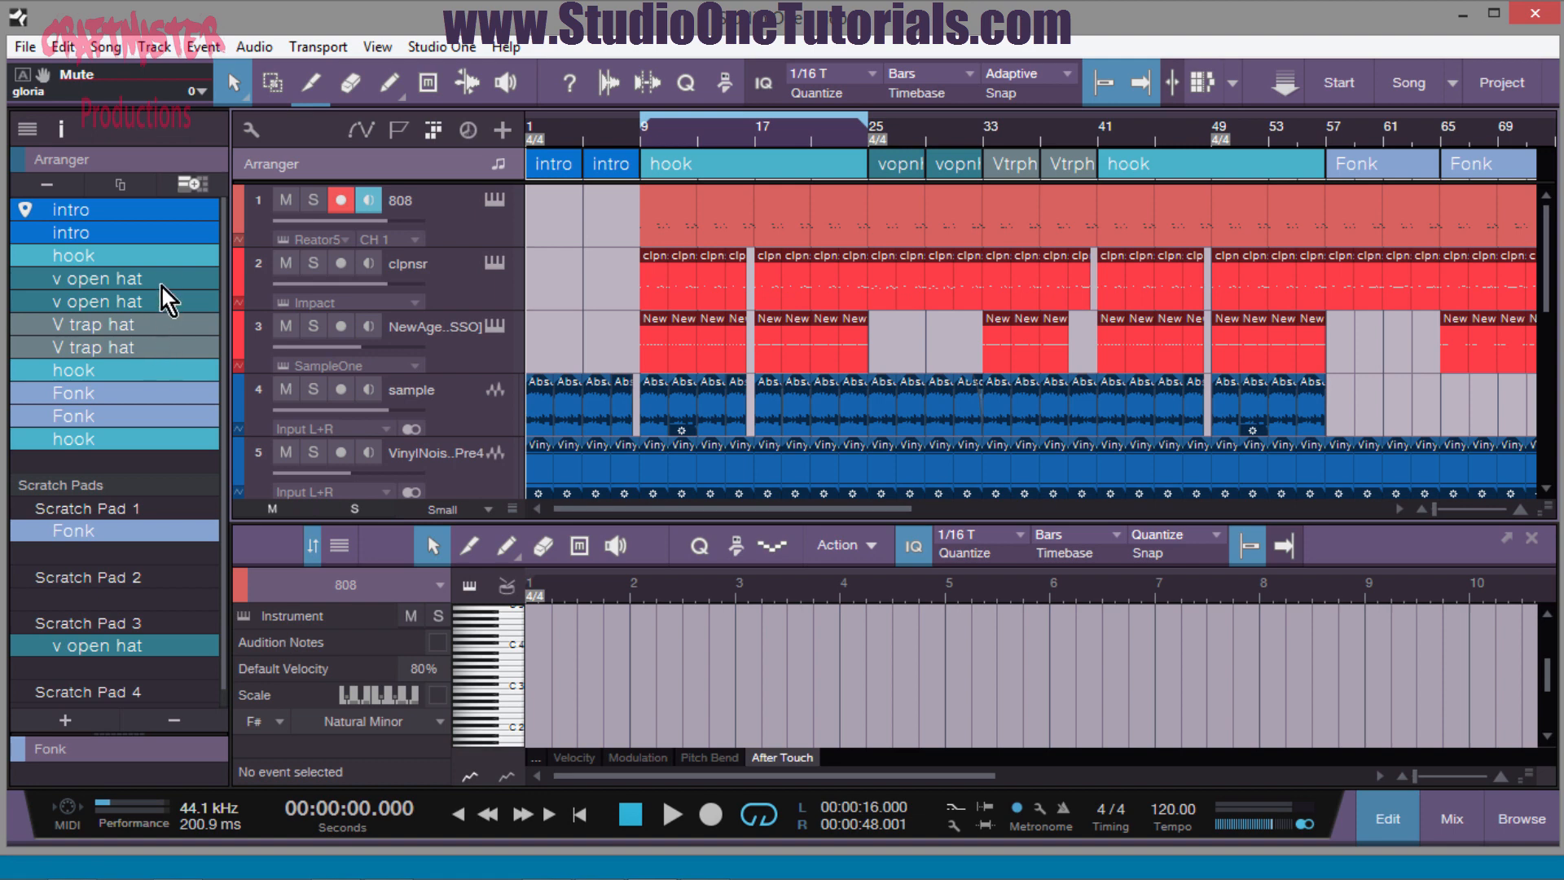
- Try a shorter arrangement without the v open hat sections and with a single Fonk section ahead of the last two hooks
{"action": "left_click_drag", "start_coordinate": [163, 267], "coordinate": [160, 295]}
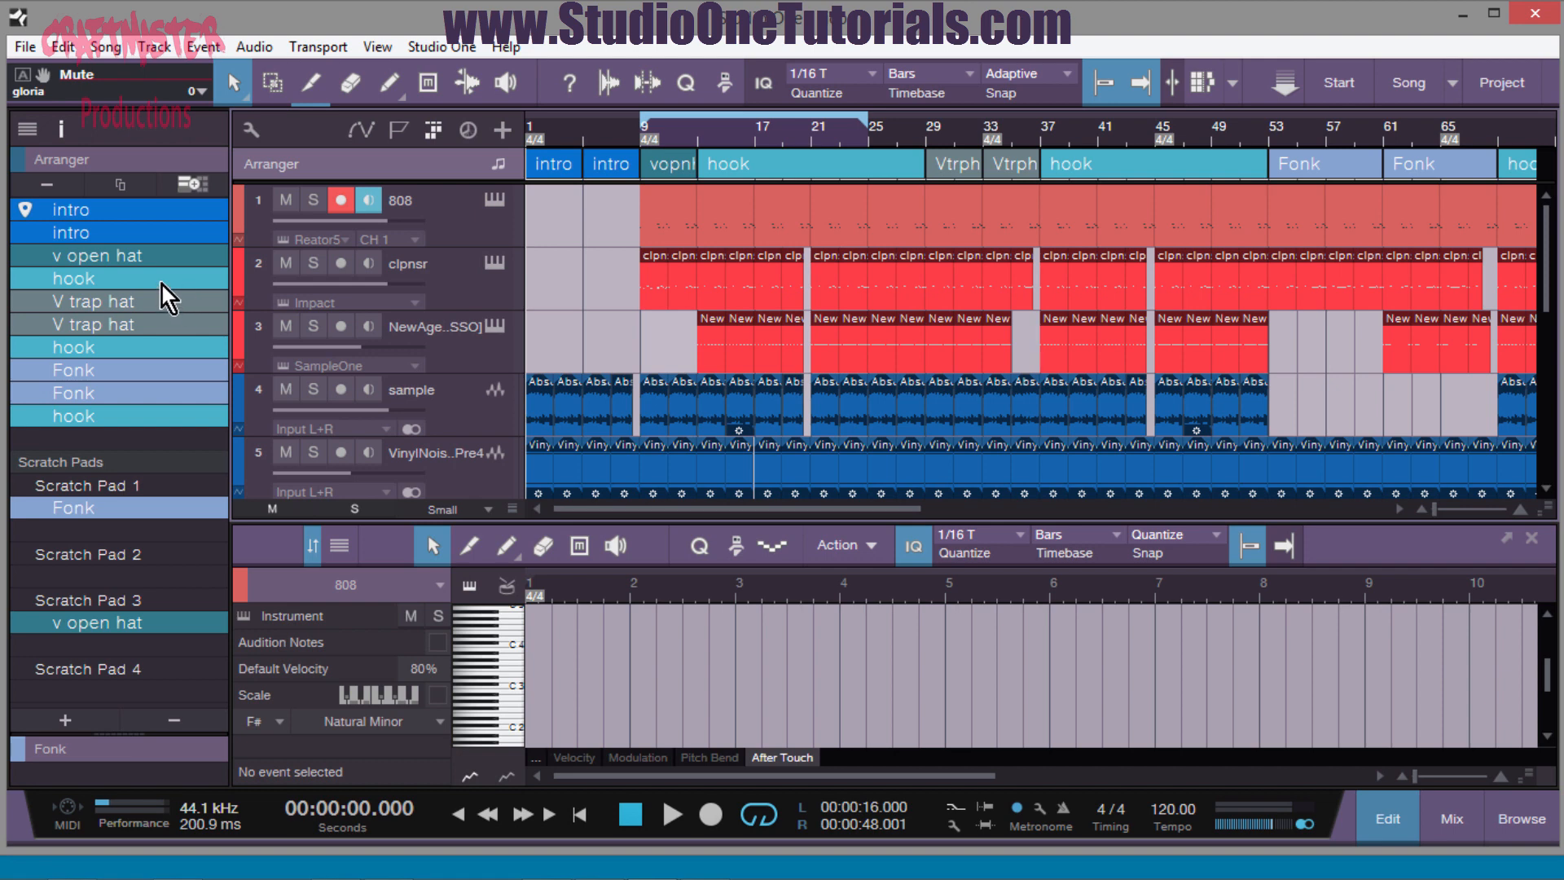
{"action": "left_click", "coordinate": [163, 259]}
{"action": "key", "text": "Delete"}
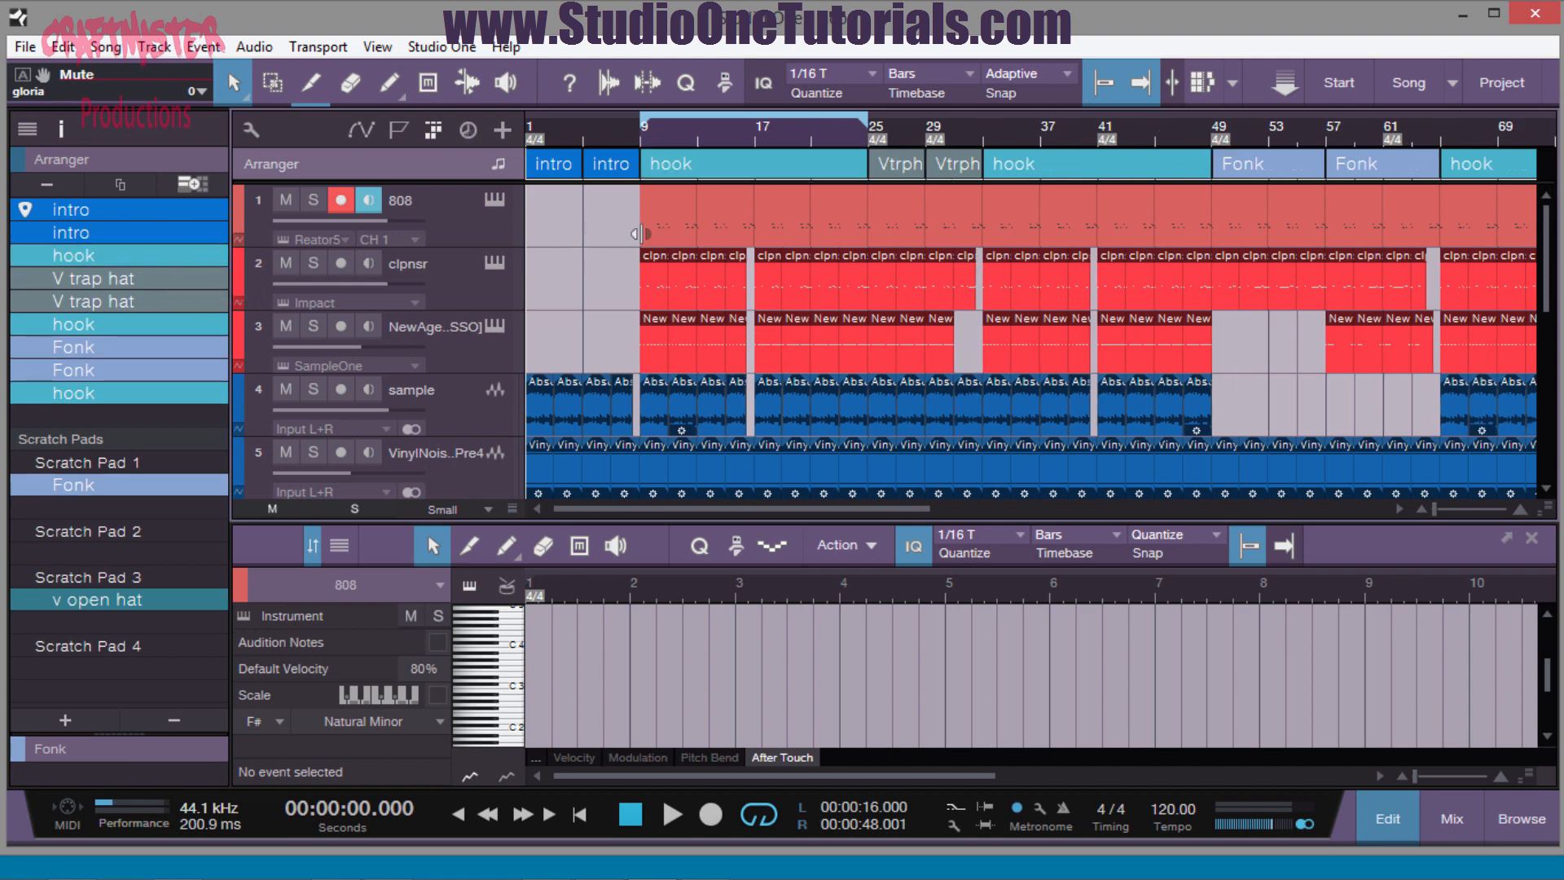
{"action": "left_click_drag", "start_coordinate": [173, 325], "coordinate": [172, 369]}
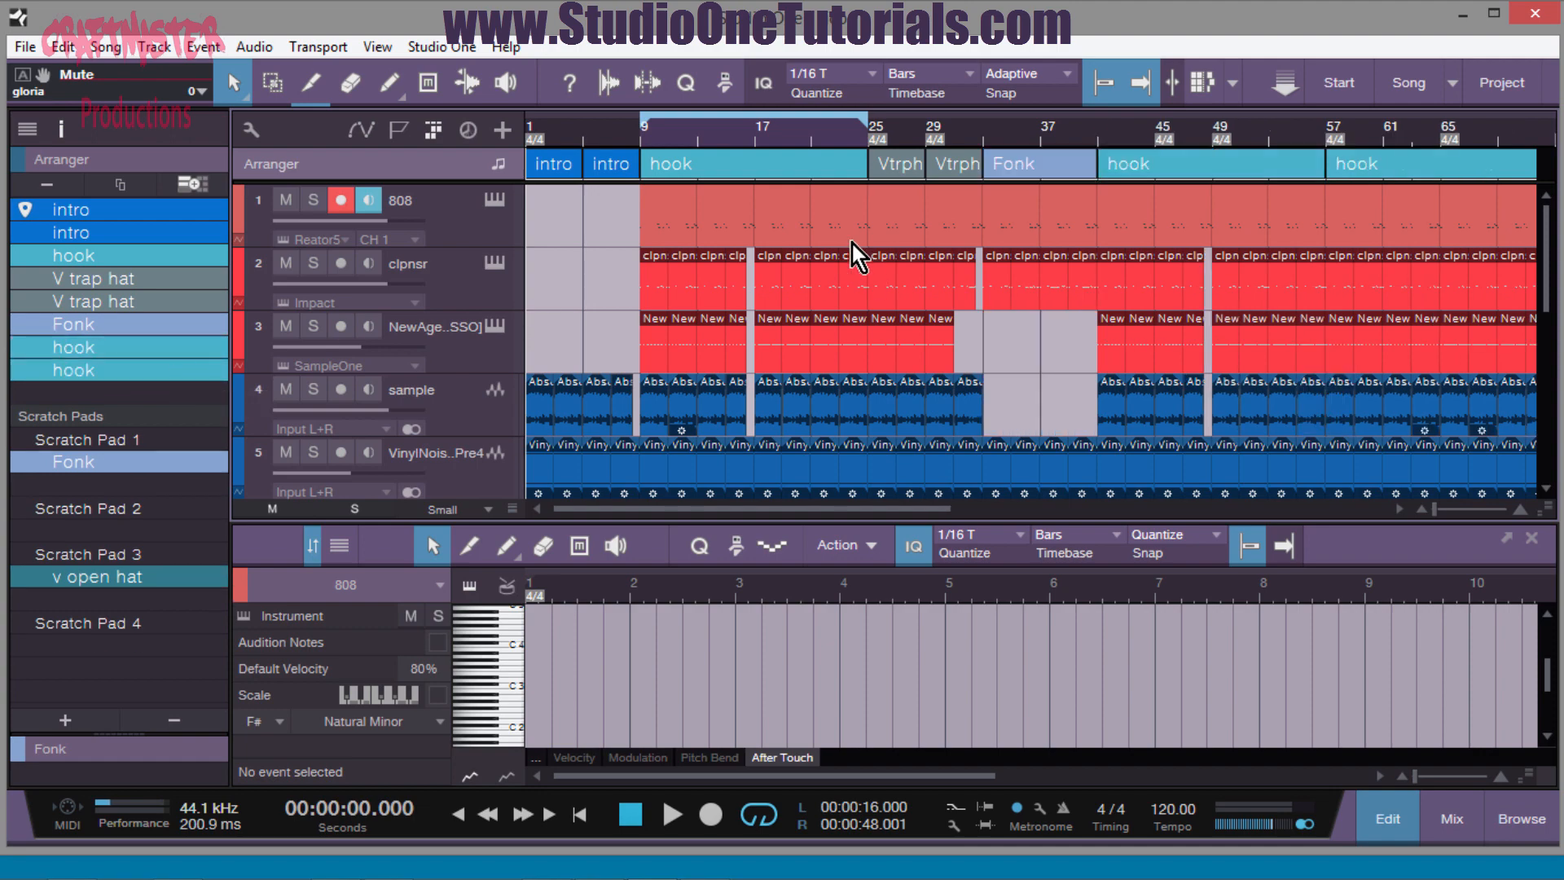
{"action": "mouse_move", "coordinate": [984, 134]}
{"action": "left_mouse_down"}
{"action": "mouse_move", "coordinate": [985, 167]}
{"action": "mouse_move", "coordinate": [979, 113]}
{"action": "left_mouse_up"}
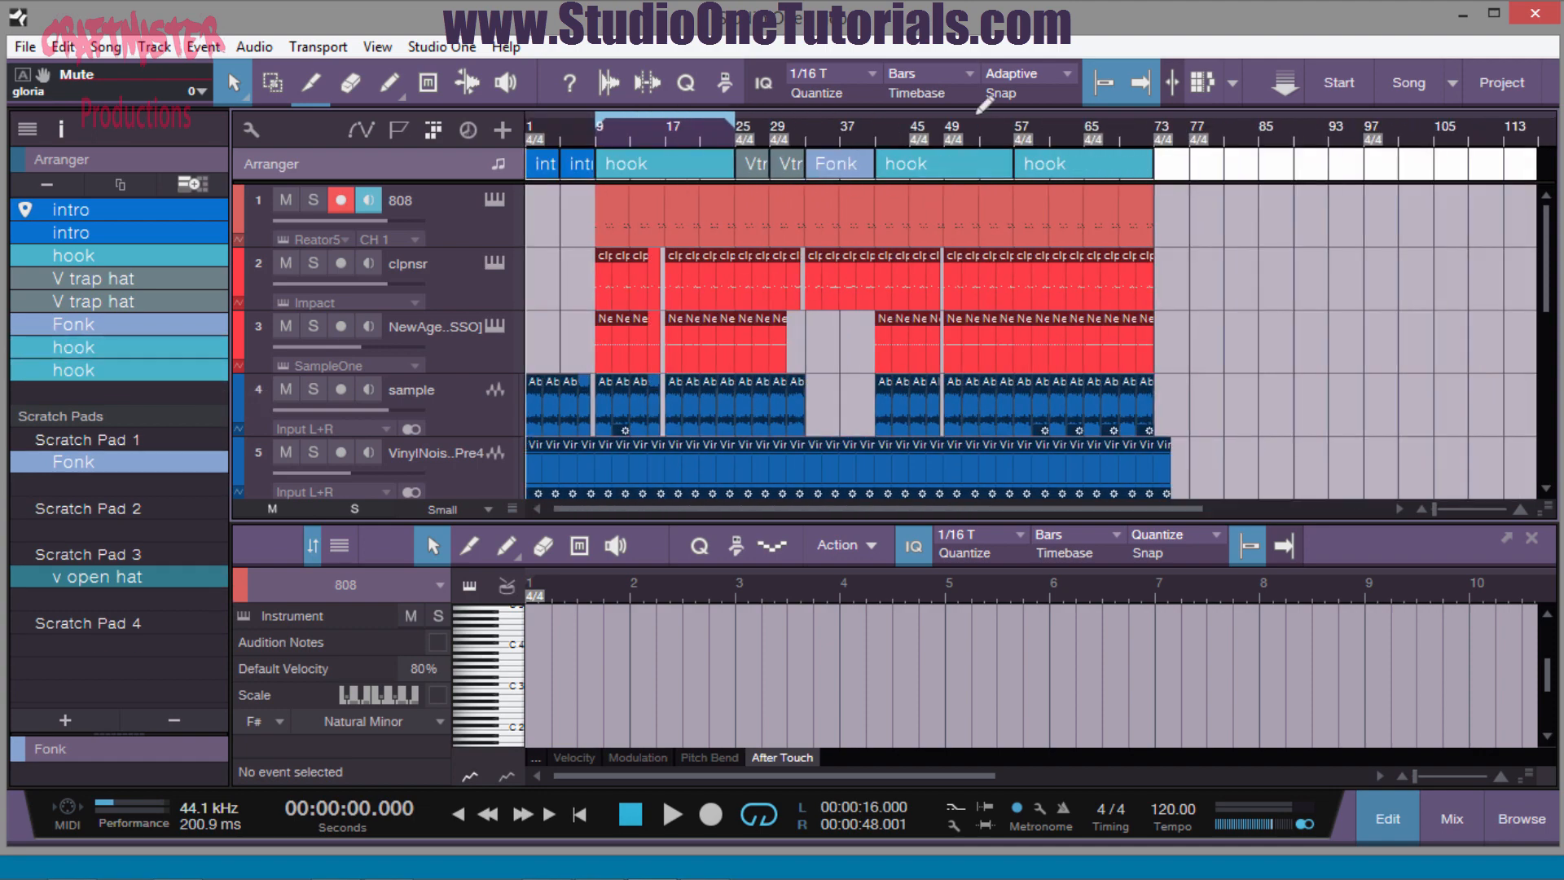
- Undo the reordering and deletion of the v open hat and Fonk sections
{"action": "key", "text": "ctrl+z"}
{"action": "key", "text": "ctrl+z"}
{"action": "key", "text": "ctrl+z"}
{"action": "key", "text": "ctrl+z"}
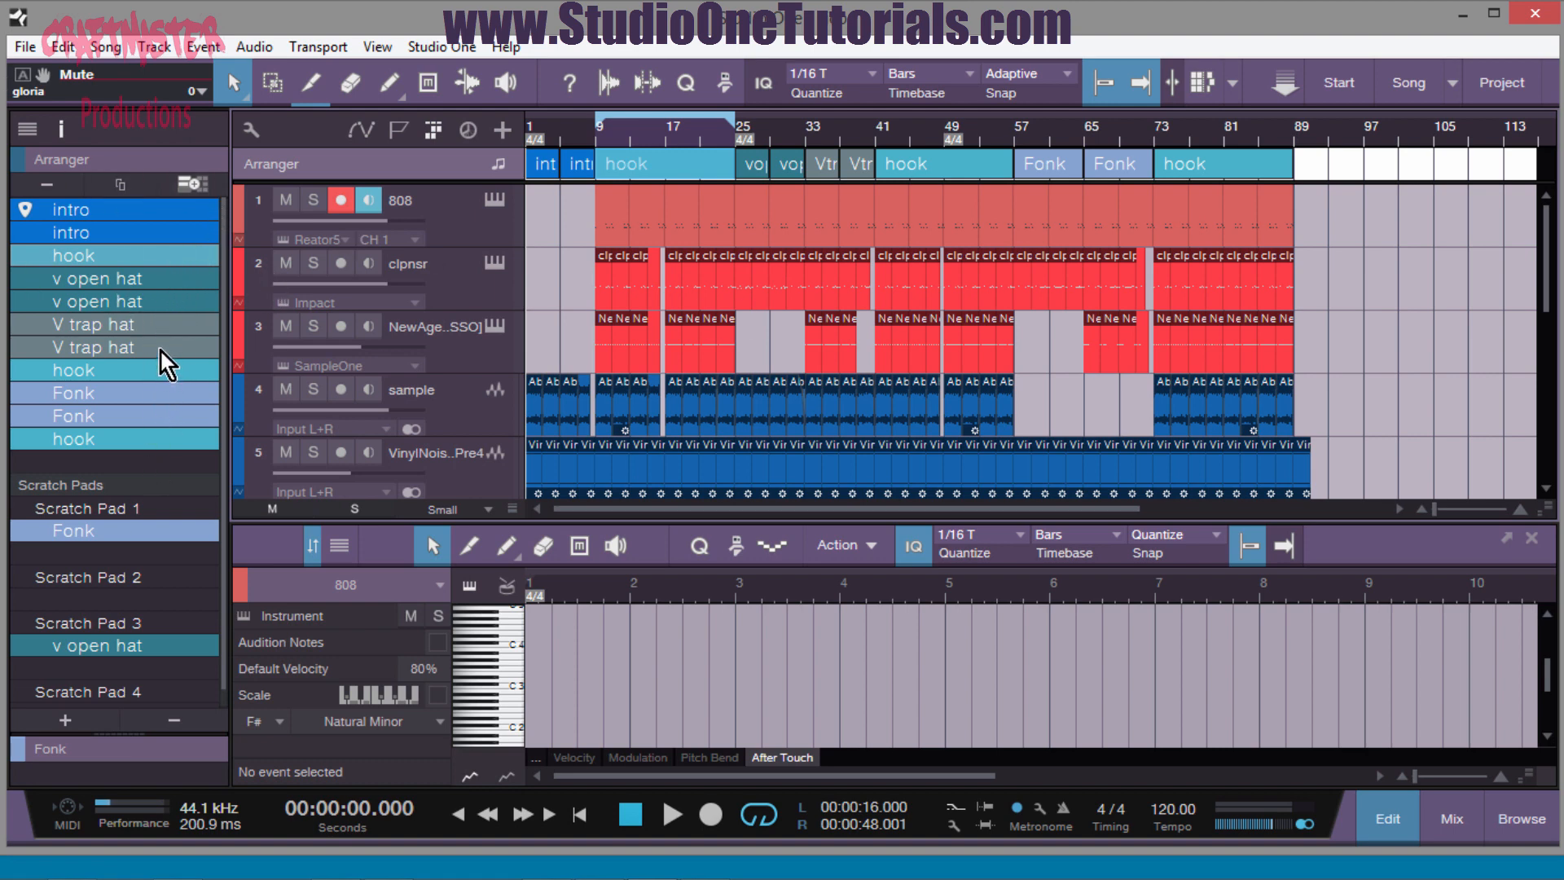
- Copy the V trap hat sections to after the final hook in the arranger list, and delete the two added section entries
{"action": "left_click_drag", "start_coordinate": [160, 346], "coordinate": [171, 452]}
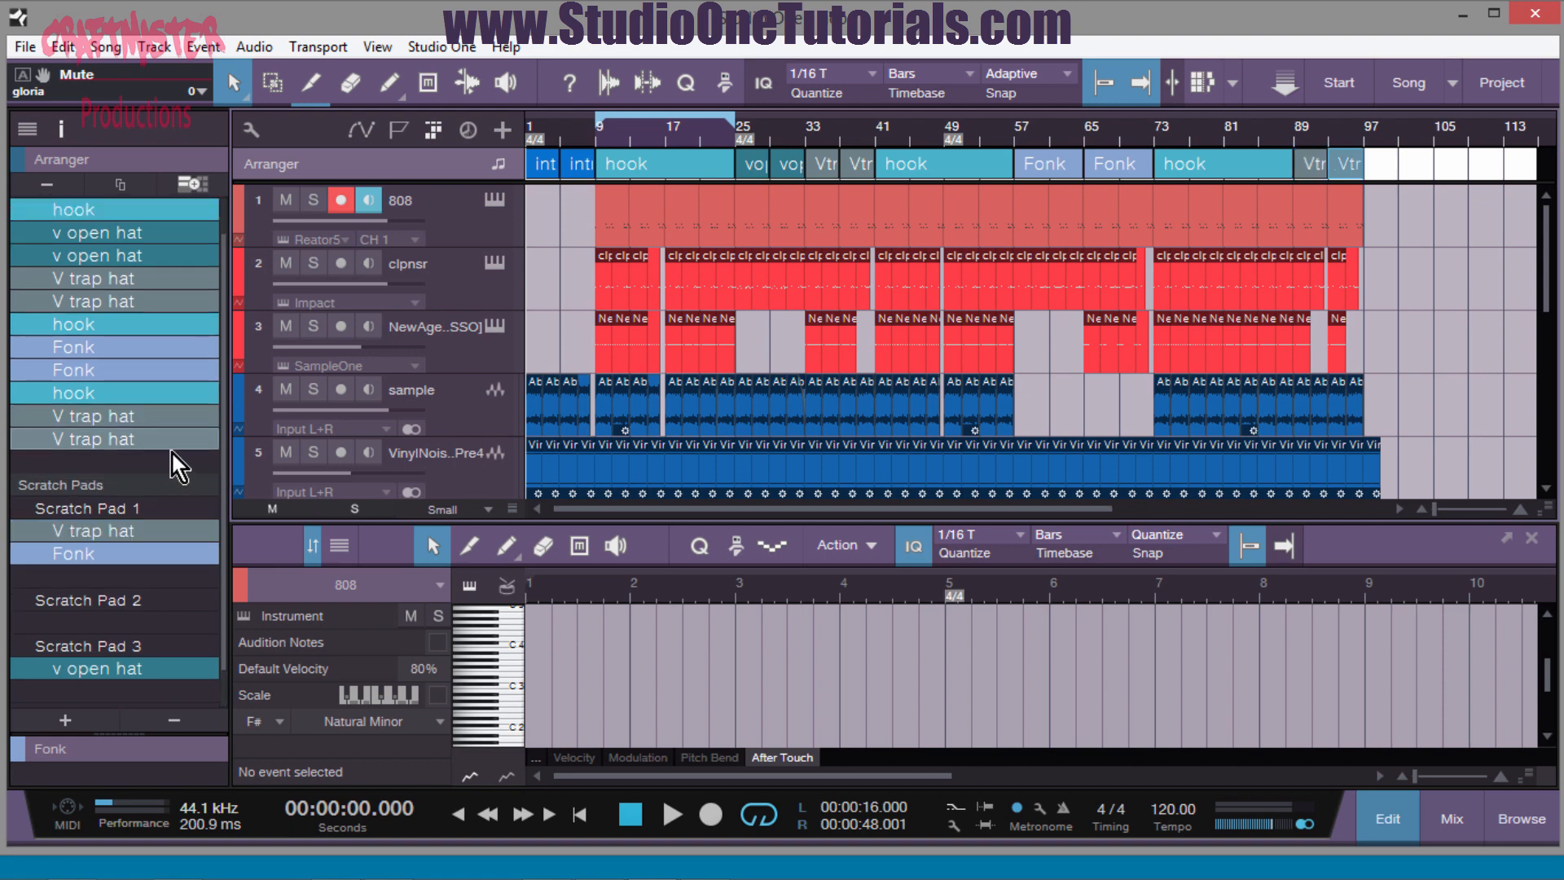
{"action": "right_click", "coordinate": [171, 443]}
{"action": "left_click", "coordinate": [120, 437]}
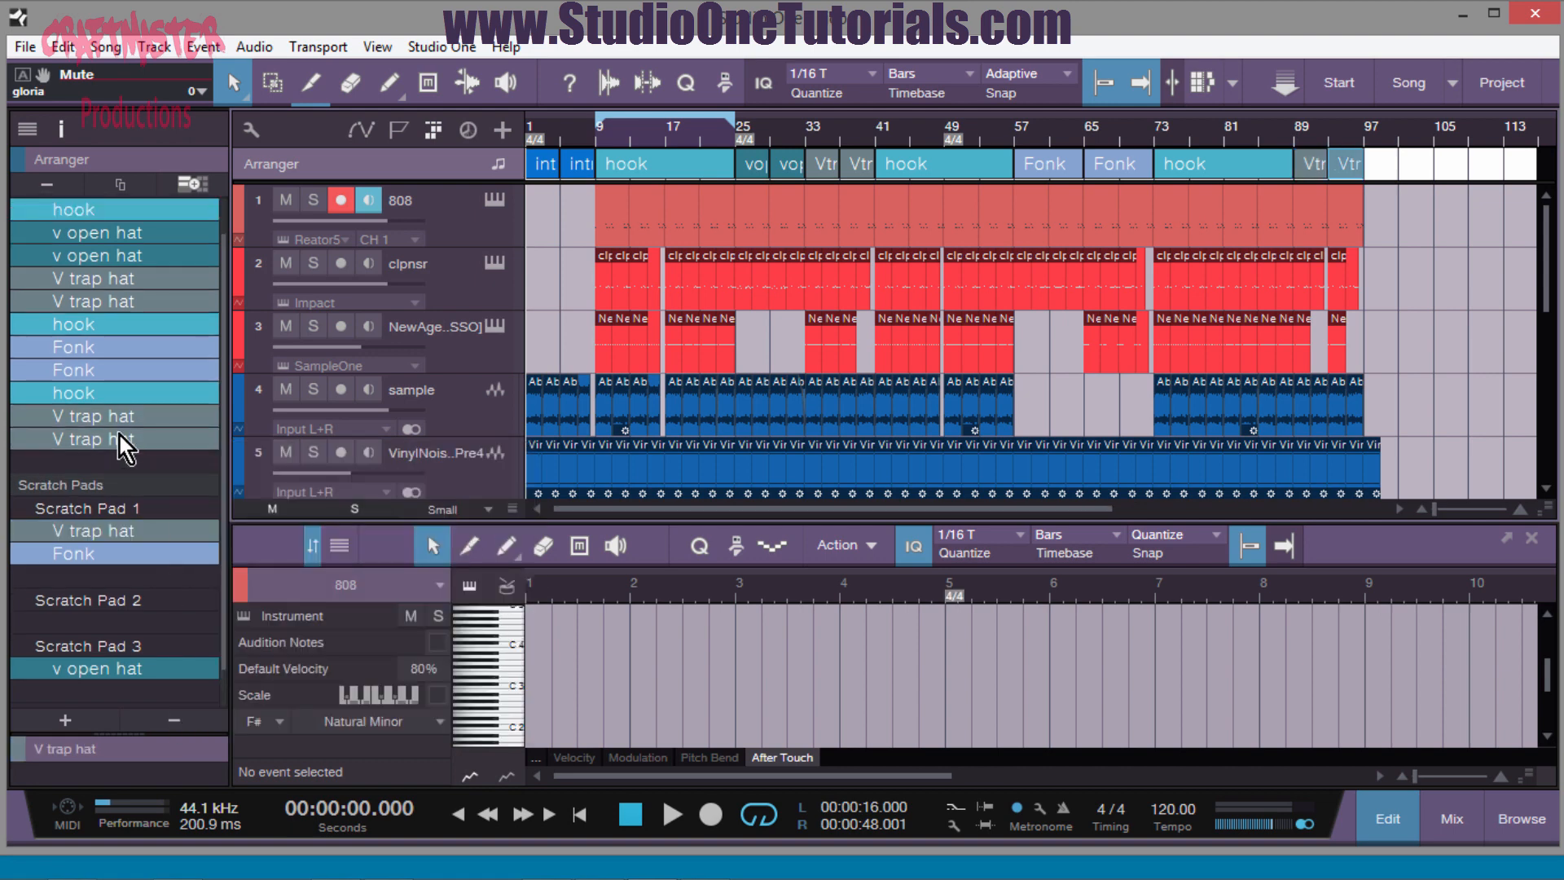
{"action": "right_click", "coordinate": [130, 419]}
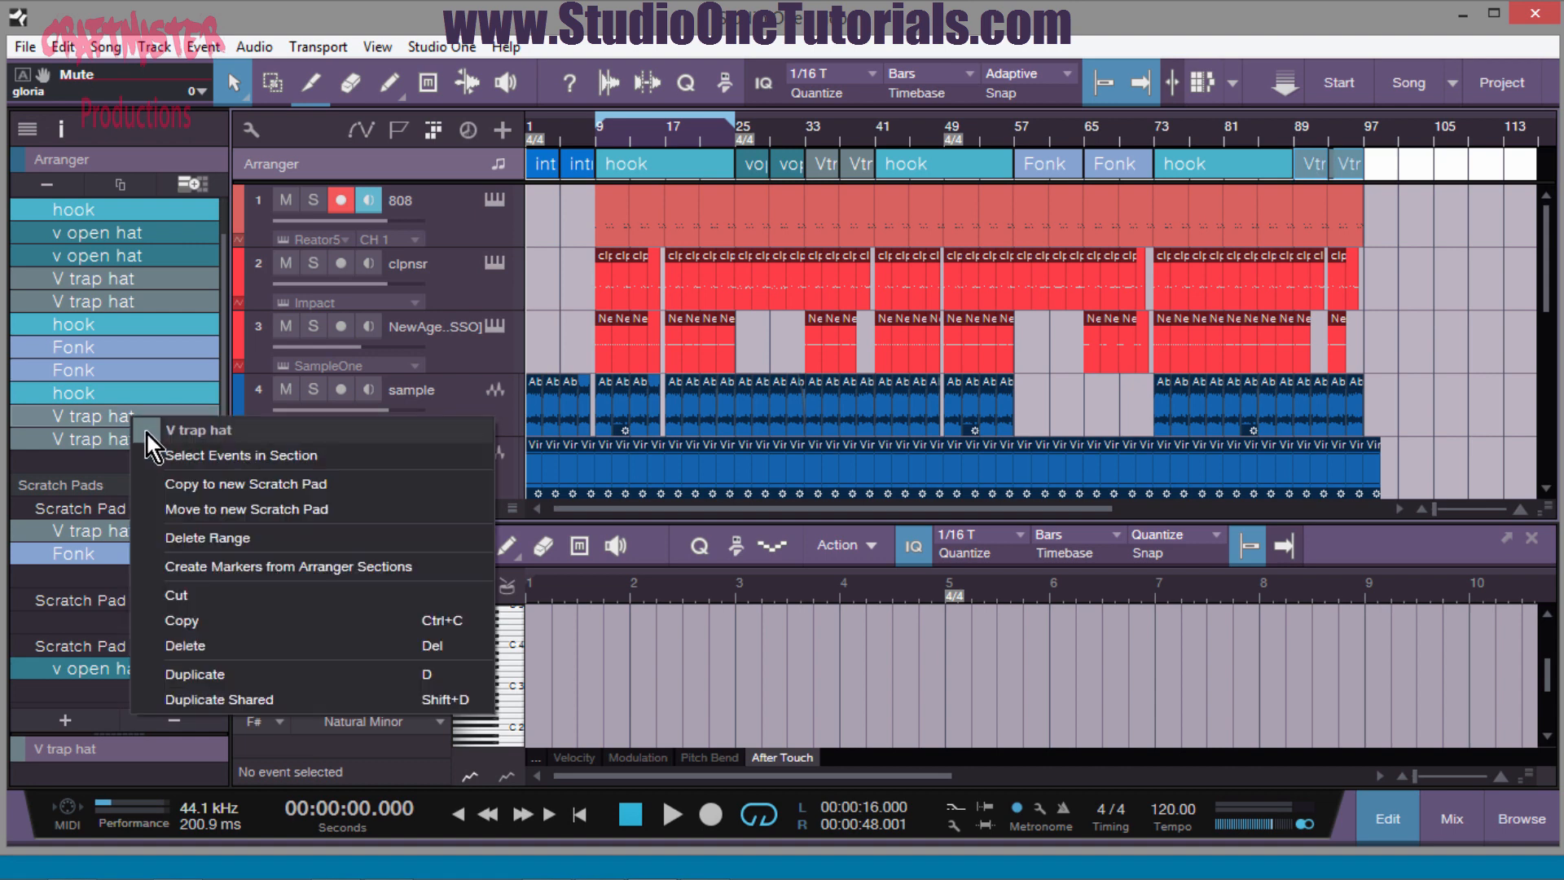
{"action": "left_click", "coordinate": [223, 644]}
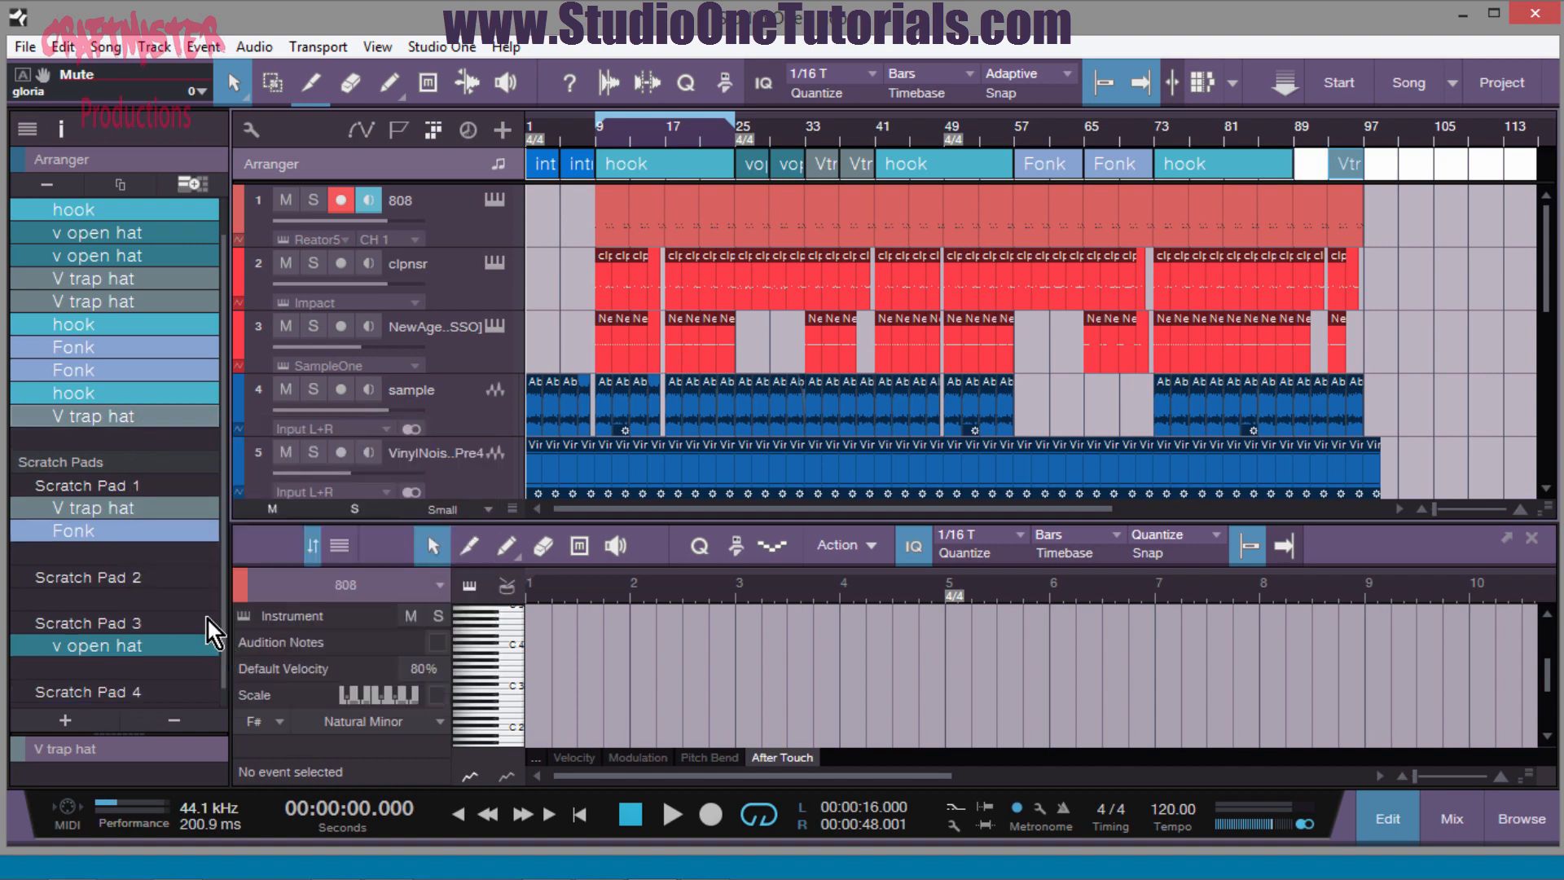
{"action": "right_click", "coordinate": [162, 417]}
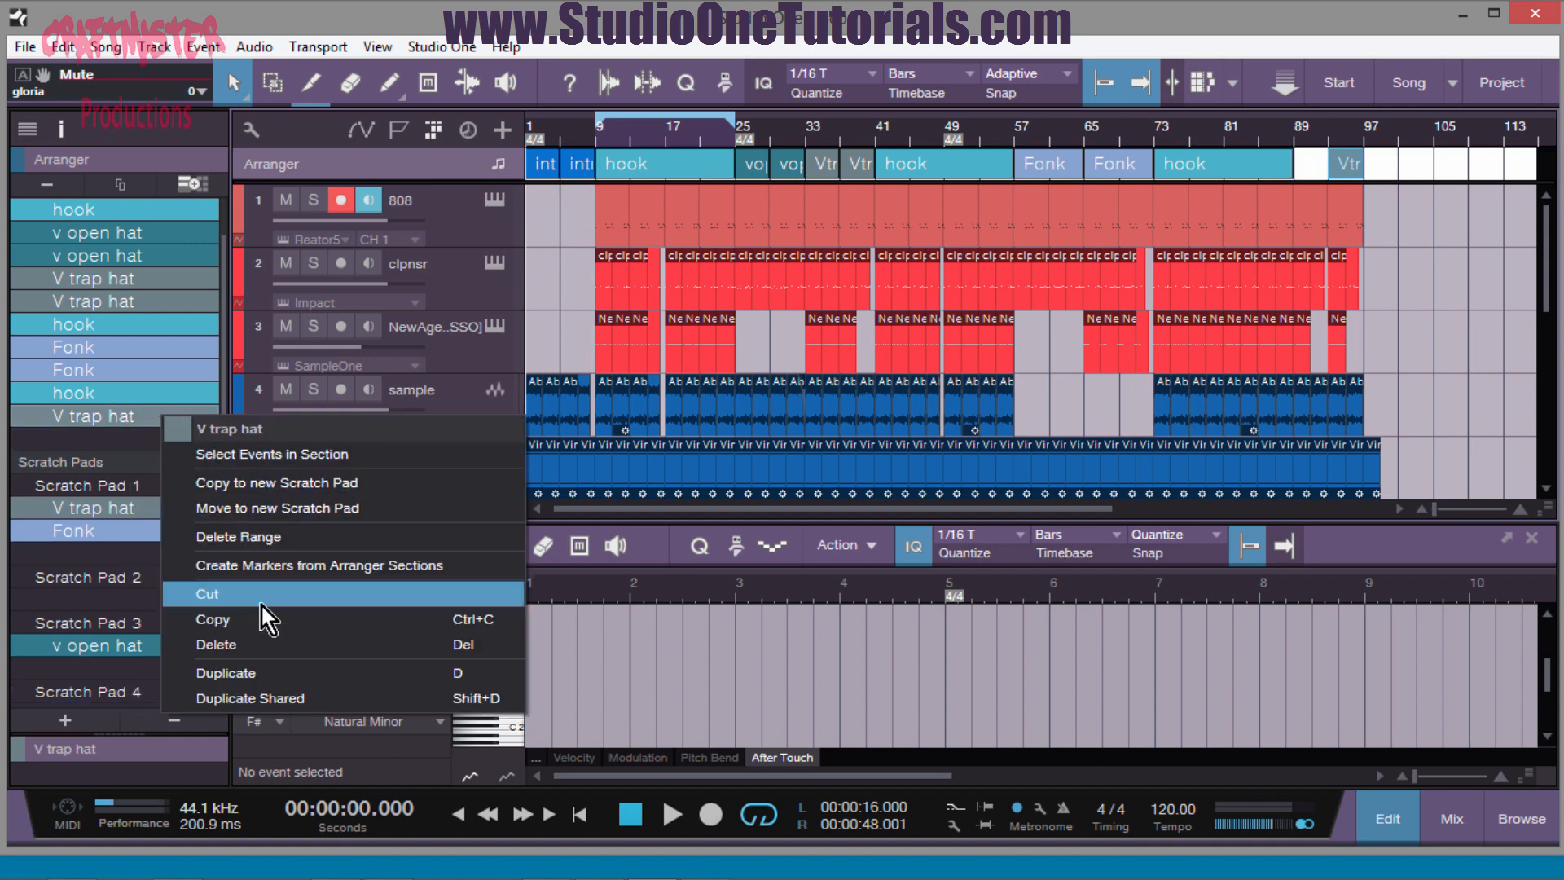
{"action": "left_click", "coordinate": [258, 638]}
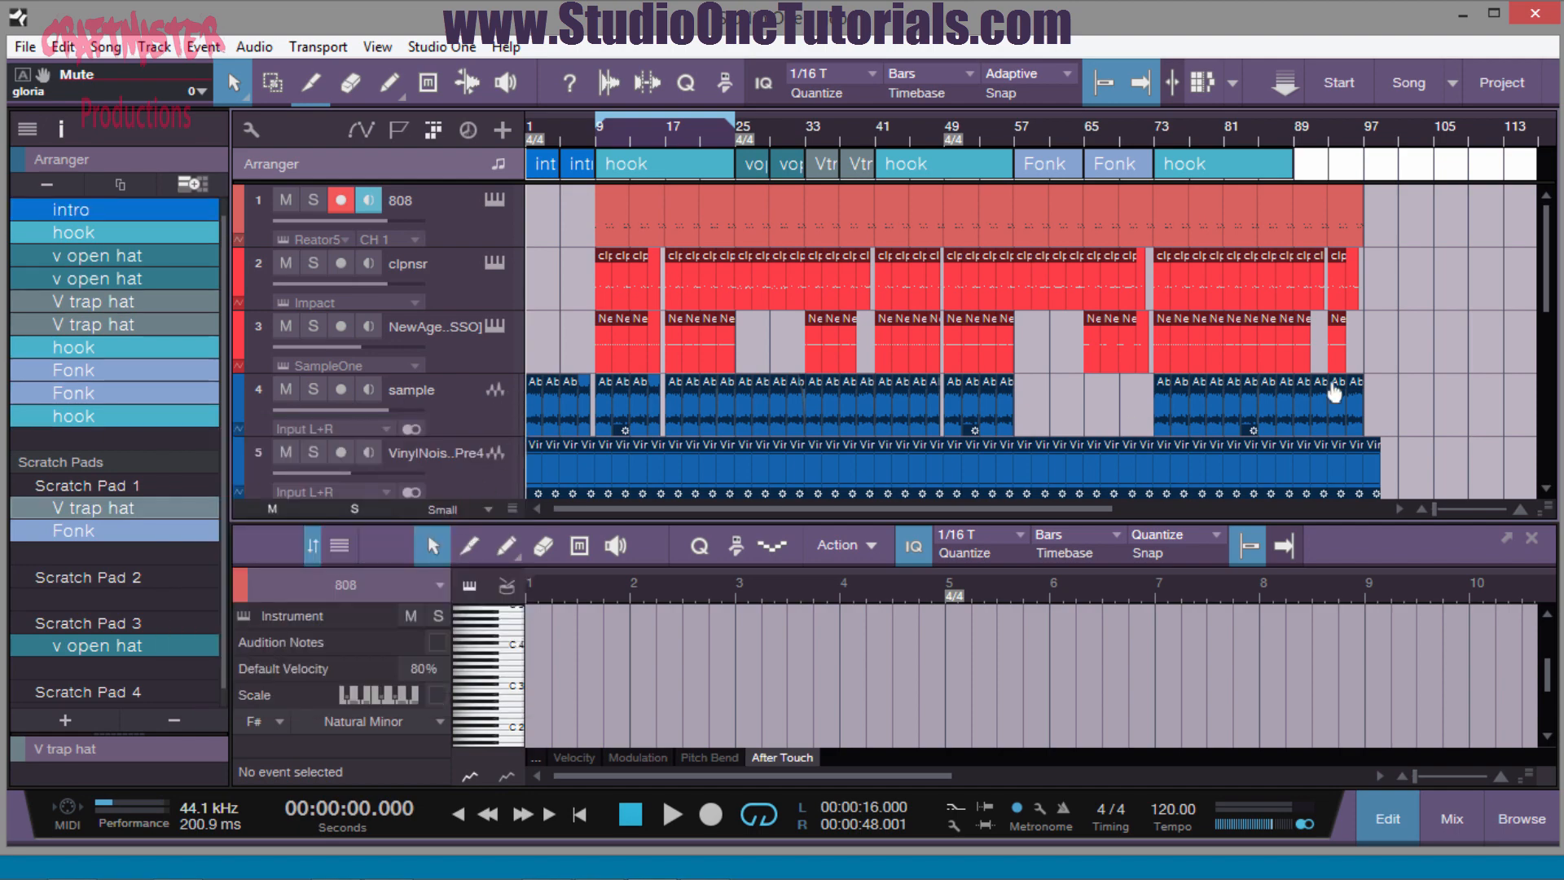
- Look over the track events beneath the Fonk sections and beyond the final hook
{"action": "scroll", "coordinate": [1334, 393], "scroll_direction": "down", "scroll_amount": 5}
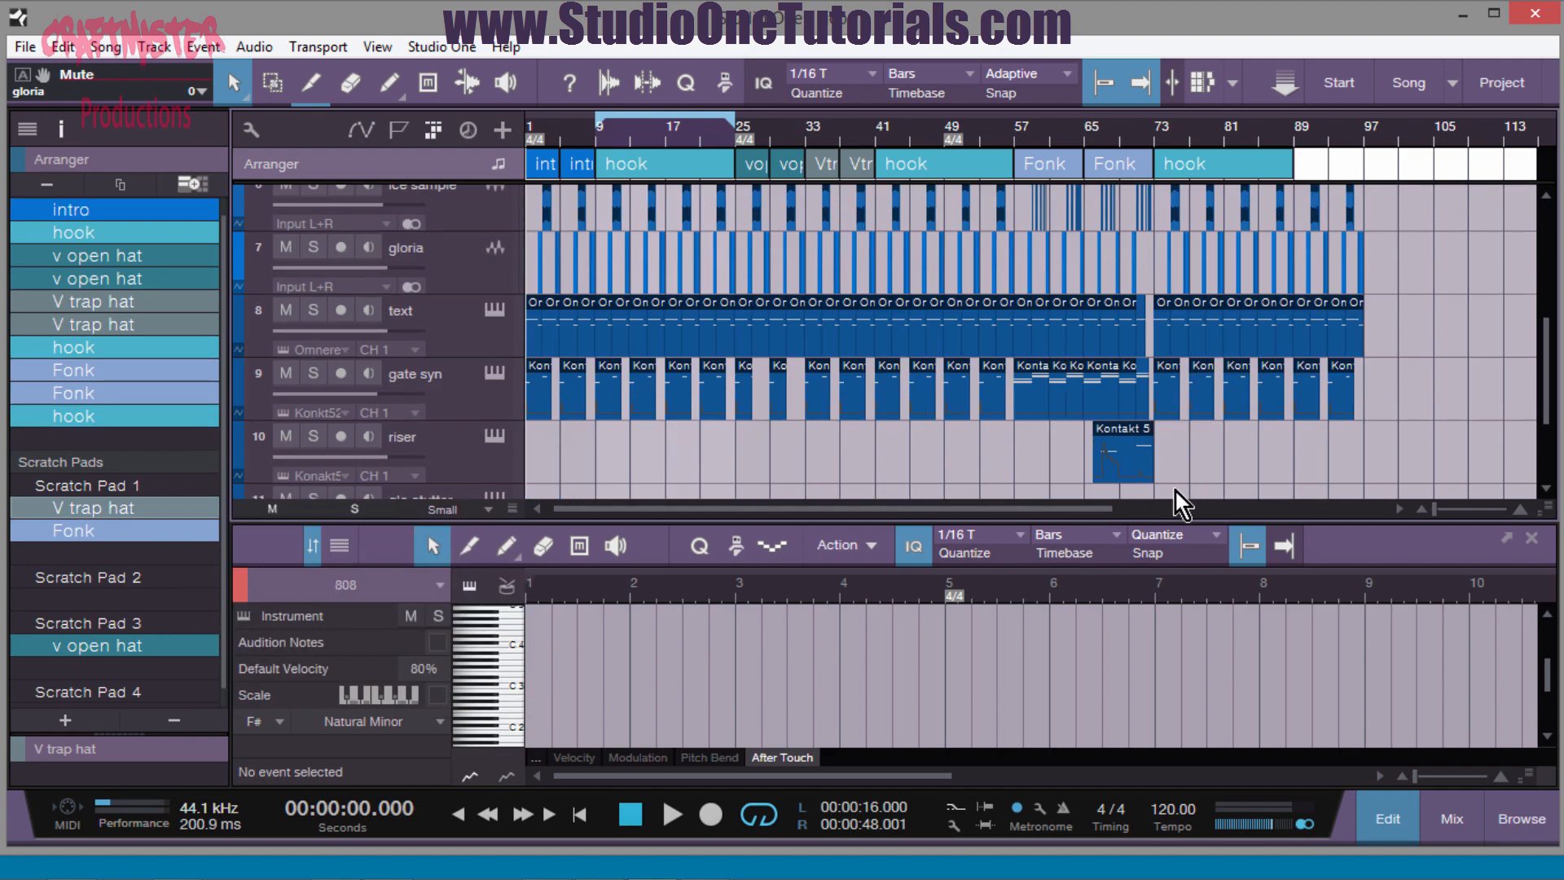
{"action": "scroll", "coordinate": [1175, 489], "scroll_direction": "down", "scroll_amount": 1}
{"action": "left_click_drag", "start_coordinate": [1145, 479], "coordinate": [1047, 424]}
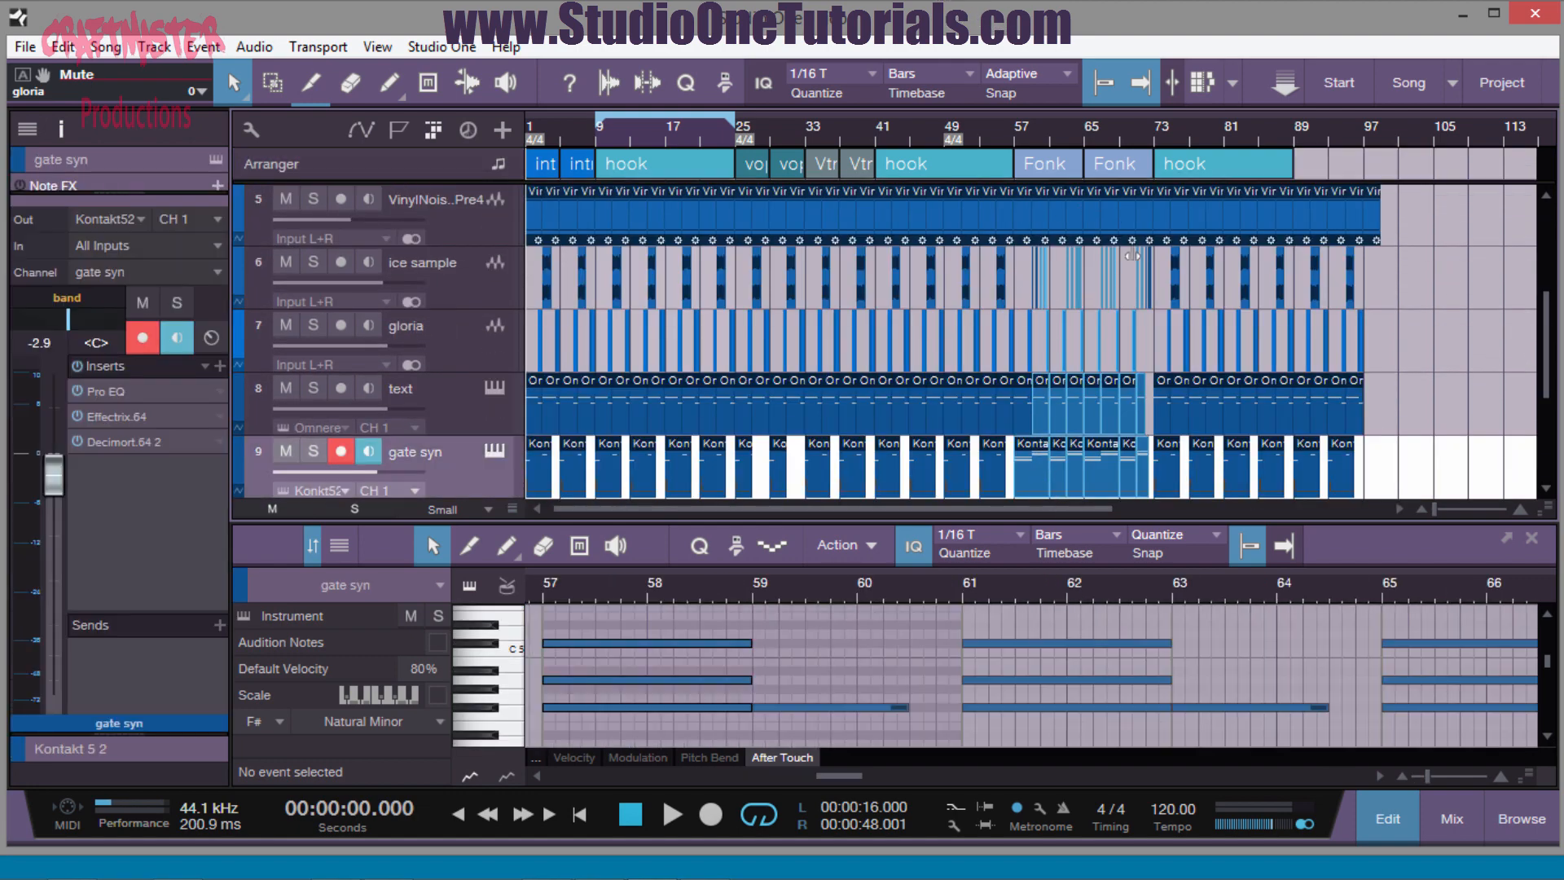
{"action": "scroll", "coordinate": [1445, 329], "scroll_direction": "up", "scroll_amount": 5}
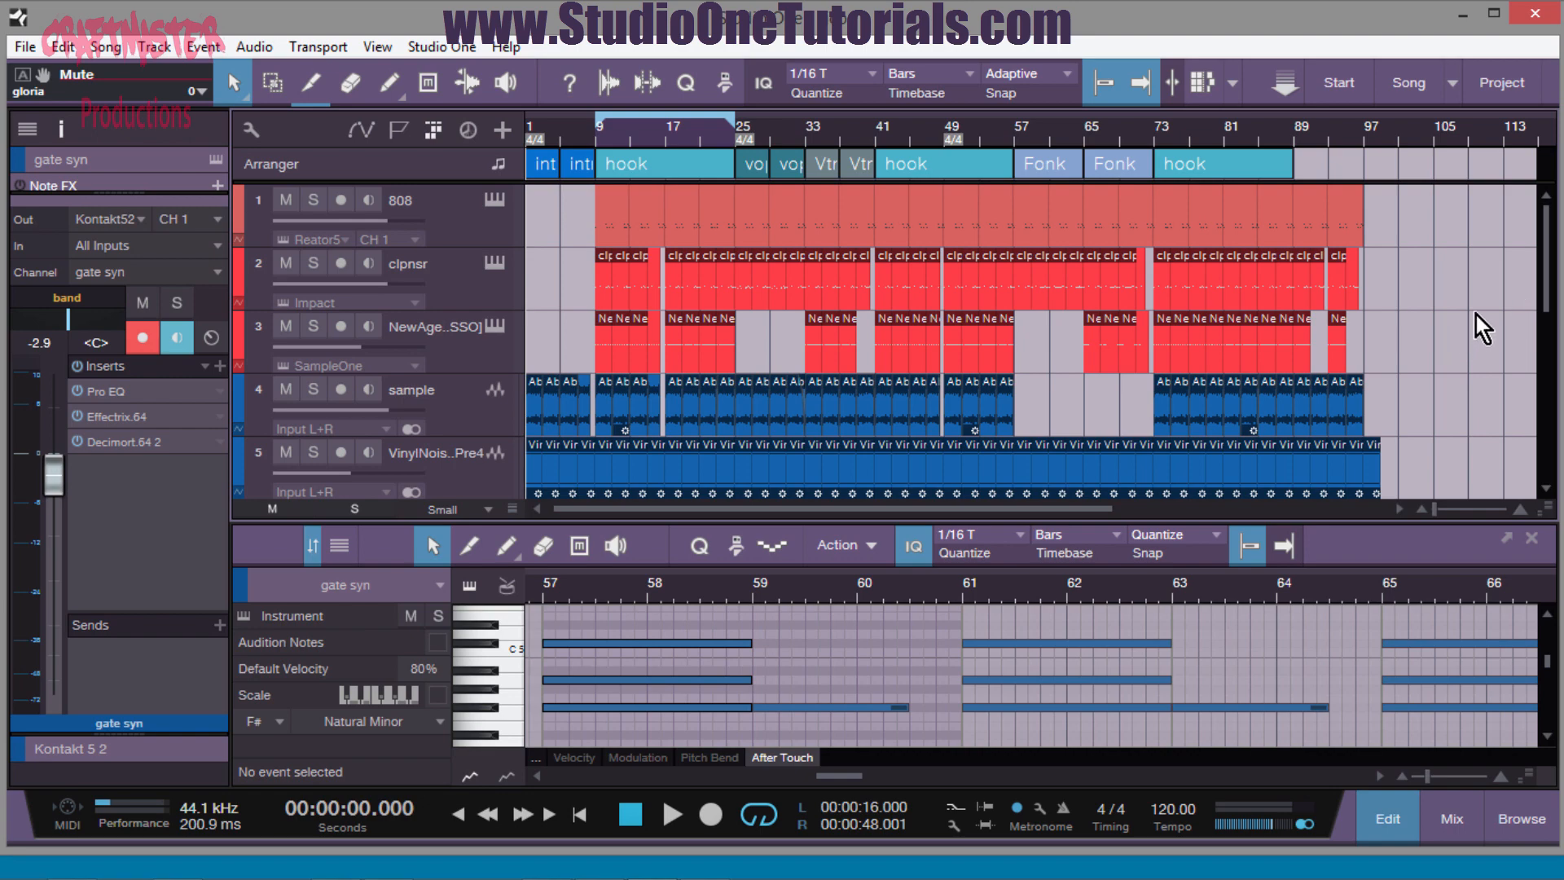
{"action": "scroll", "coordinate": [1425, 277], "scroll_direction": "down", "scroll_amount": 5}
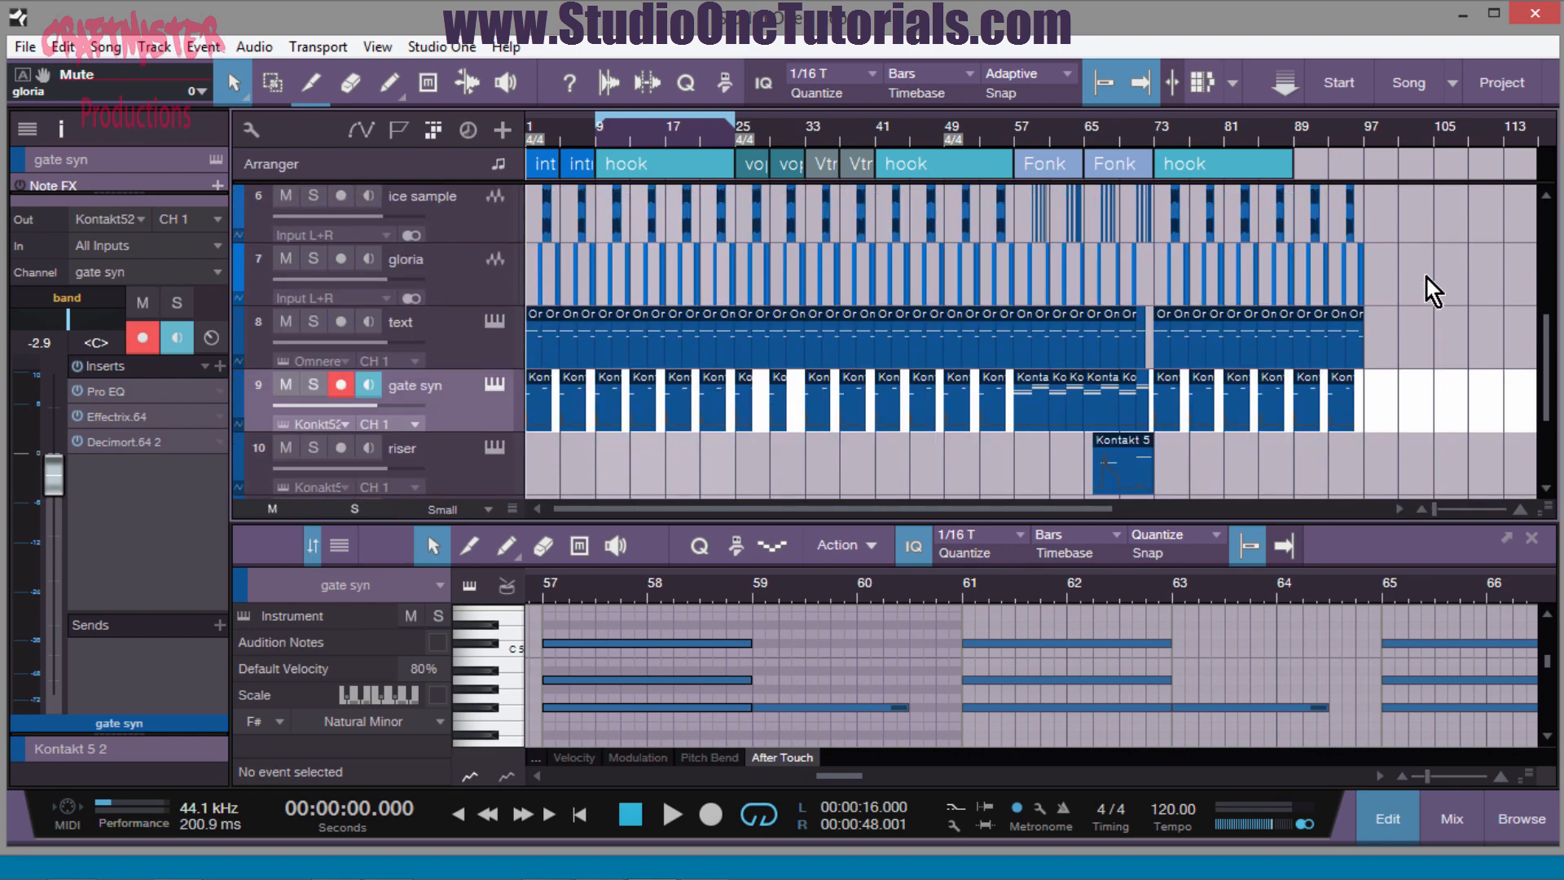
{"action": "scroll", "coordinate": [1425, 275], "scroll_direction": "up", "scroll_amount": 5}
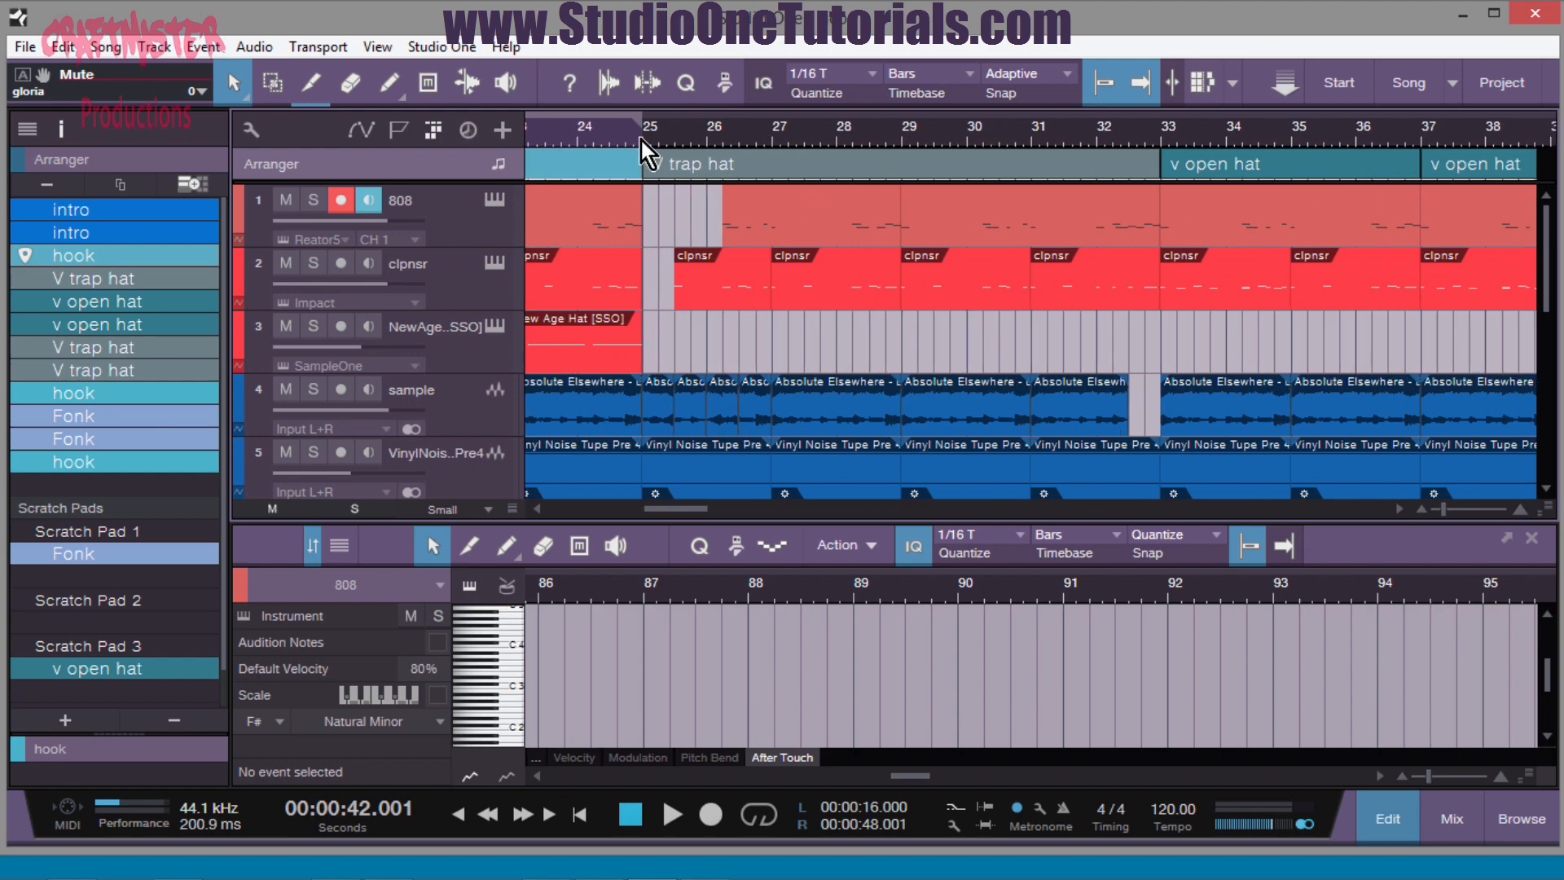
- Place the playhead at bar 25 and examine the tracks at the start of the V trap hat section
{"action": "left_click", "coordinate": [641, 140]}
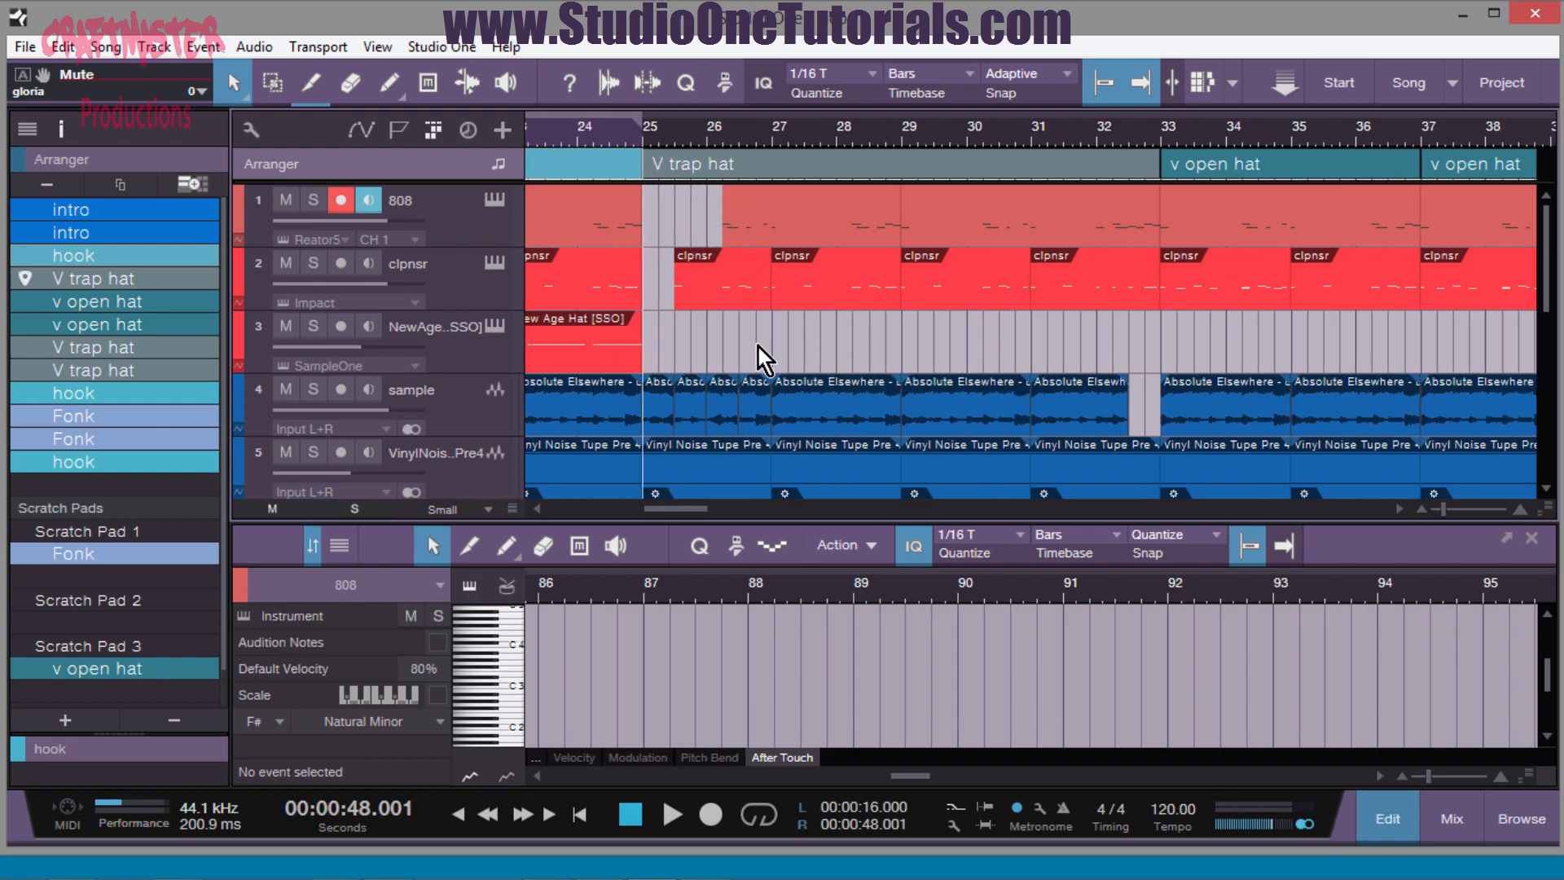
{"action": "scroll", "coordinate": [756, 439], "scroll_direction": "down", "scroll_amount": 1}
{"action": "scroll", "coordinate": [756, 438], "scroll_direction": "down", "scroll_amount": 3}
{"action": "scroll", "coordinate": [756, 432], "scroll_direction": "up", "scroll_amount": 3}
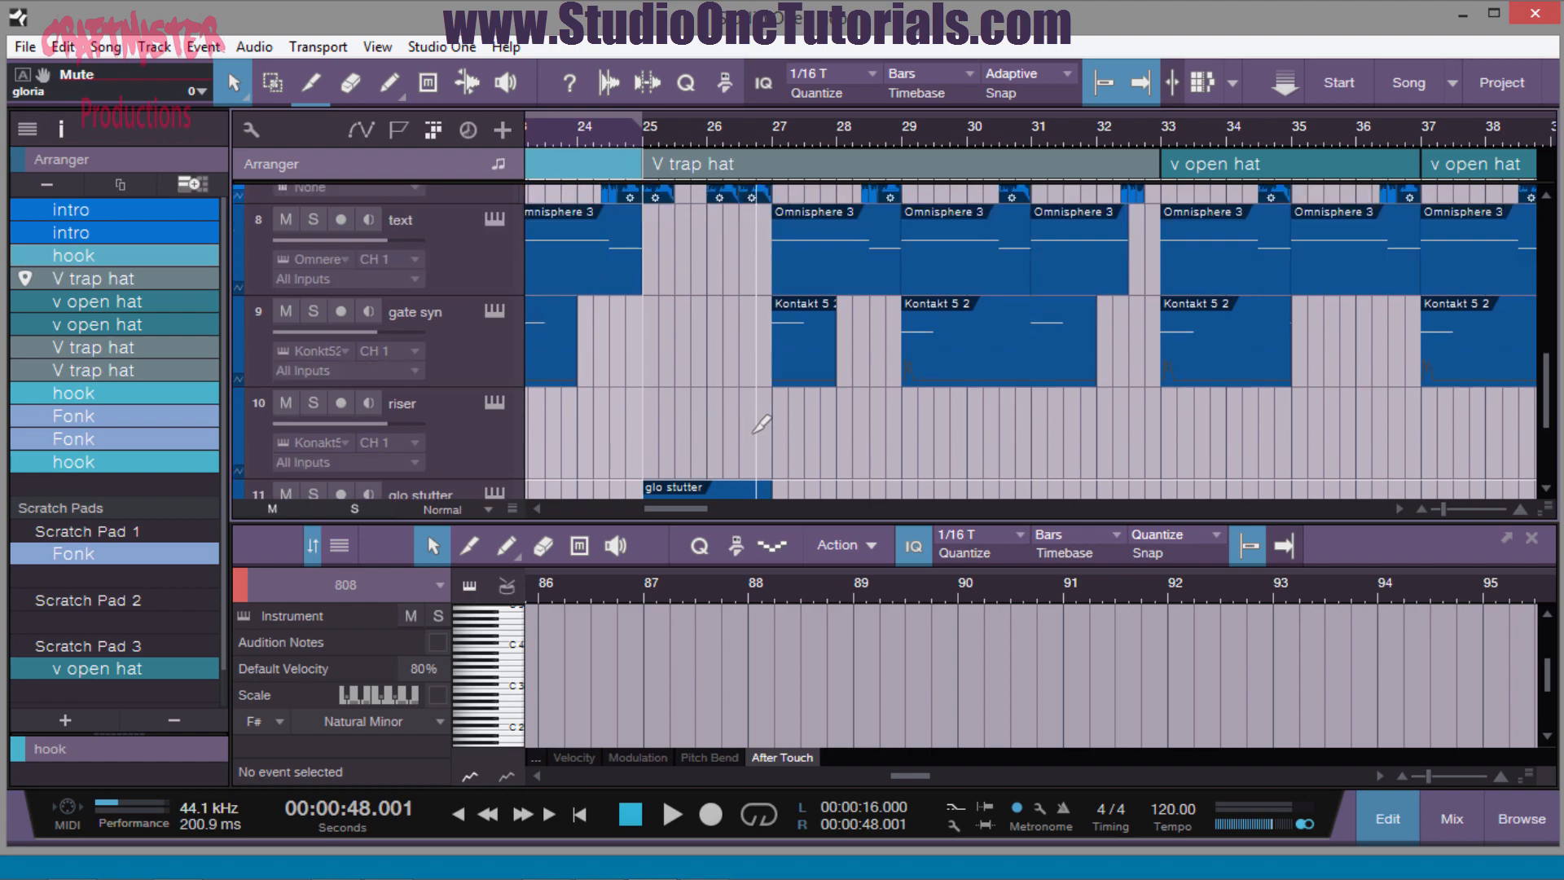
{"action": "scroll", "coordinate": [756, 421], "scroll_direction": "down", "scroll_amount": 2}
{"action": "scroll", "coordinate": [742, 420], "scroll_direction": "down", "scroll_amount": 2}
{"action": "scroll", "coordinate": [740, 401], "scroll_direction": "up", "scroll_amount": 5}
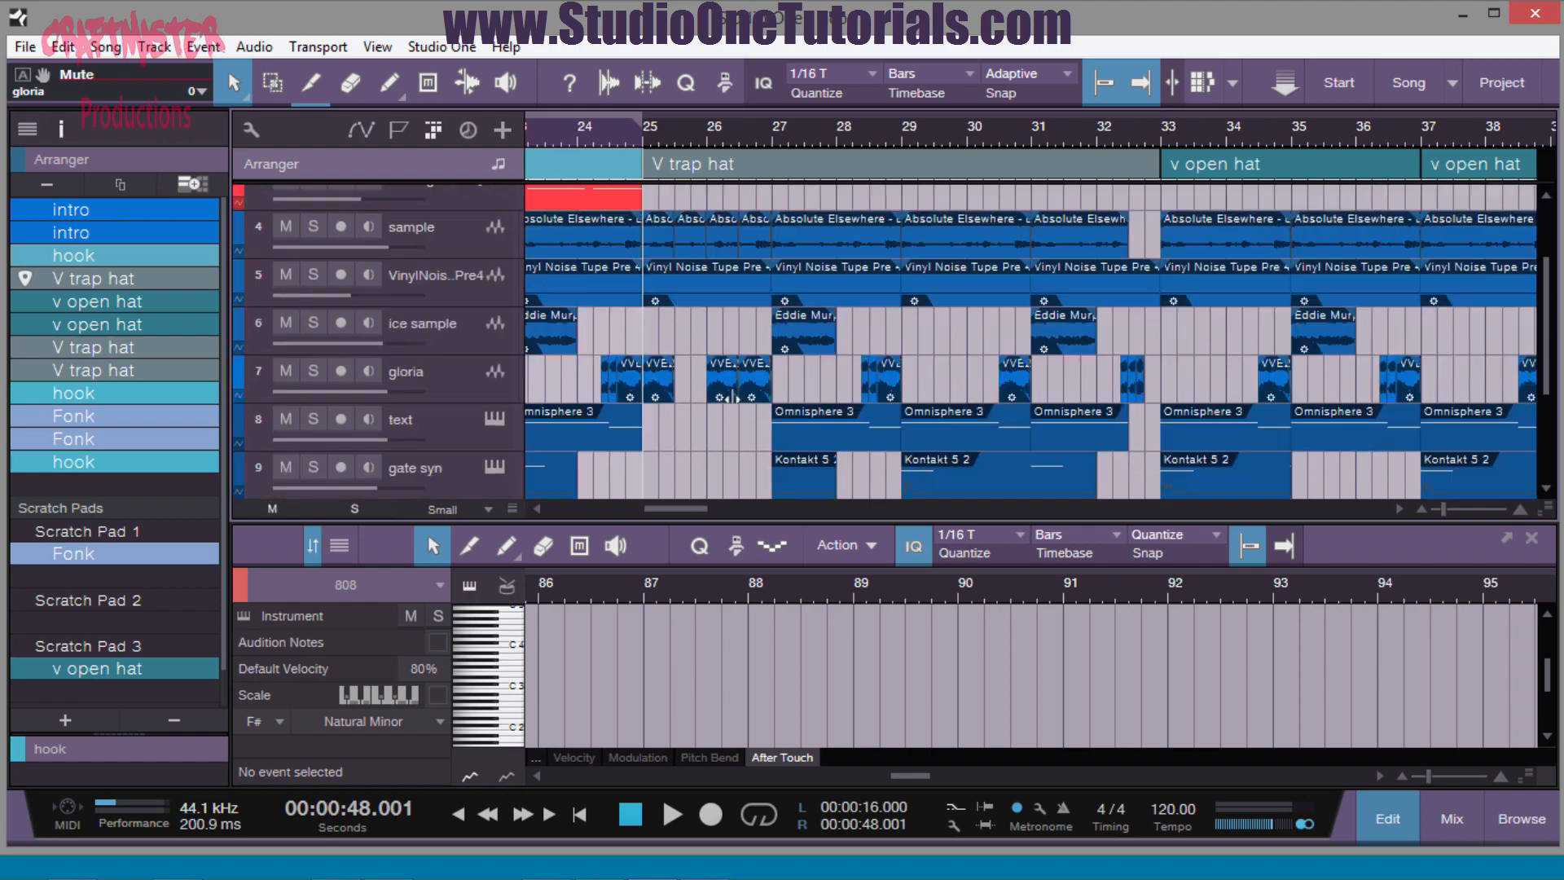
{"action": "scroll", "coordinate": [628, 192], "scroll_direction": "up", "scroll_amount": 4}
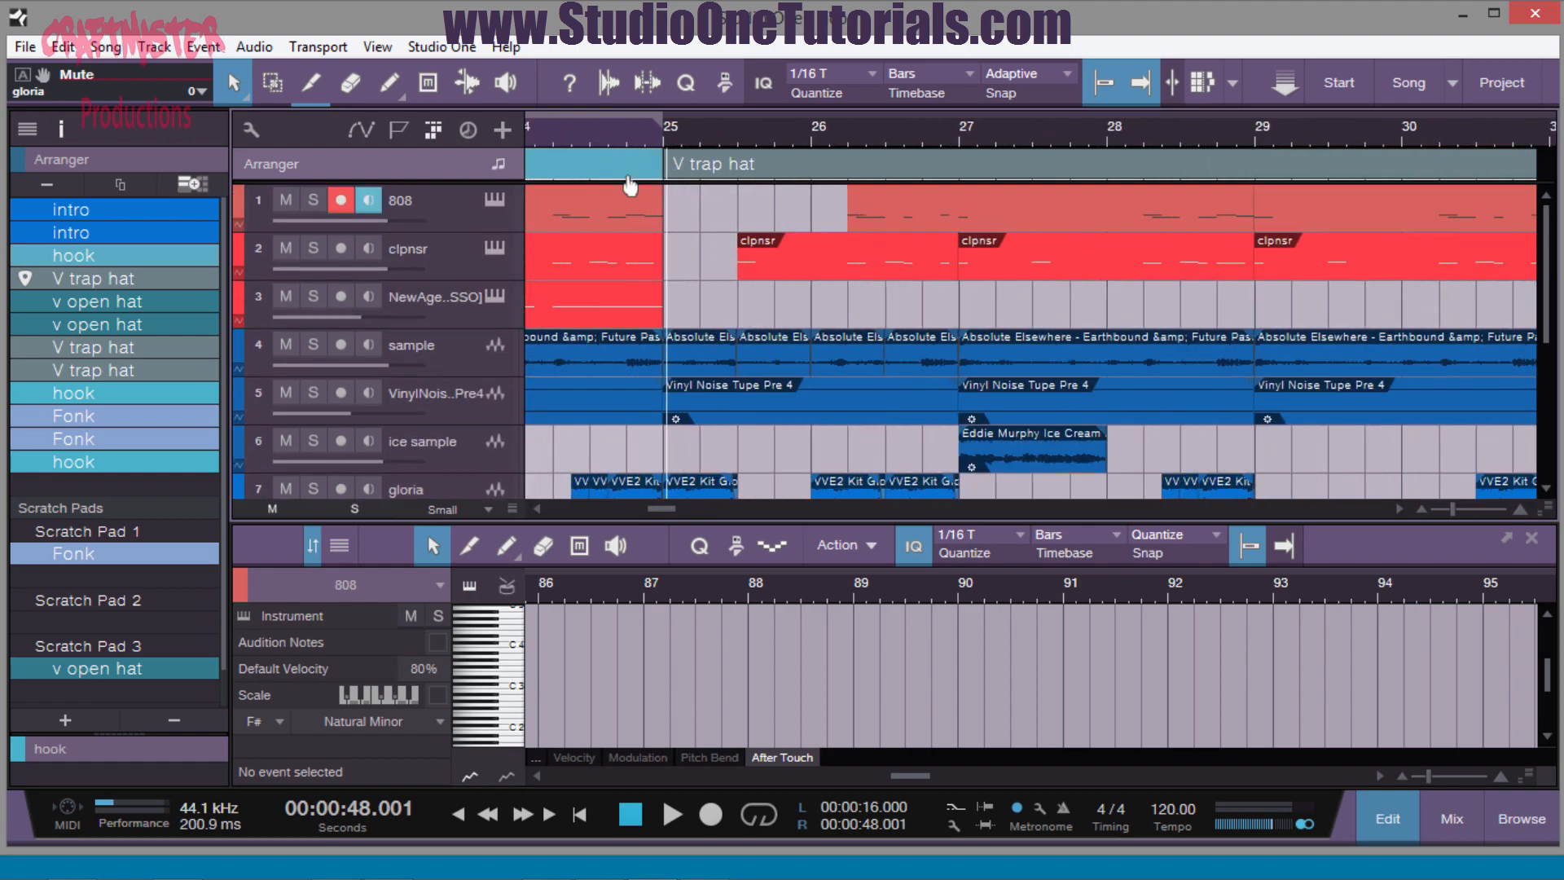
- Solo the sample track and play its chopped section from bar 25, stopping near bar 27
{"action": "key", "text": "3"}
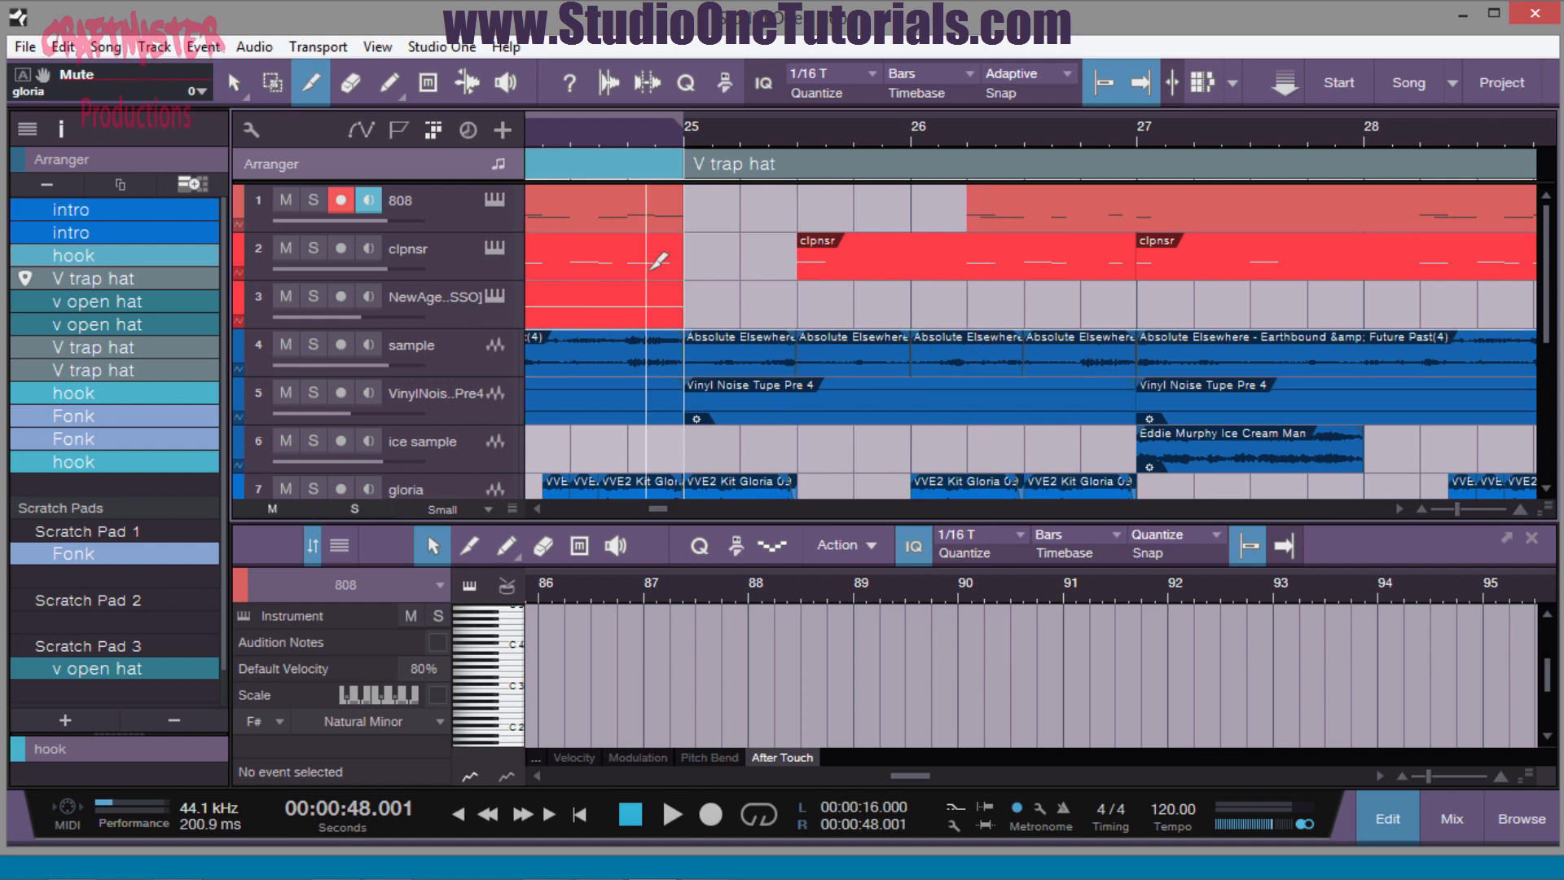
{"action": "left_click", "coordinate": [312, 345]}
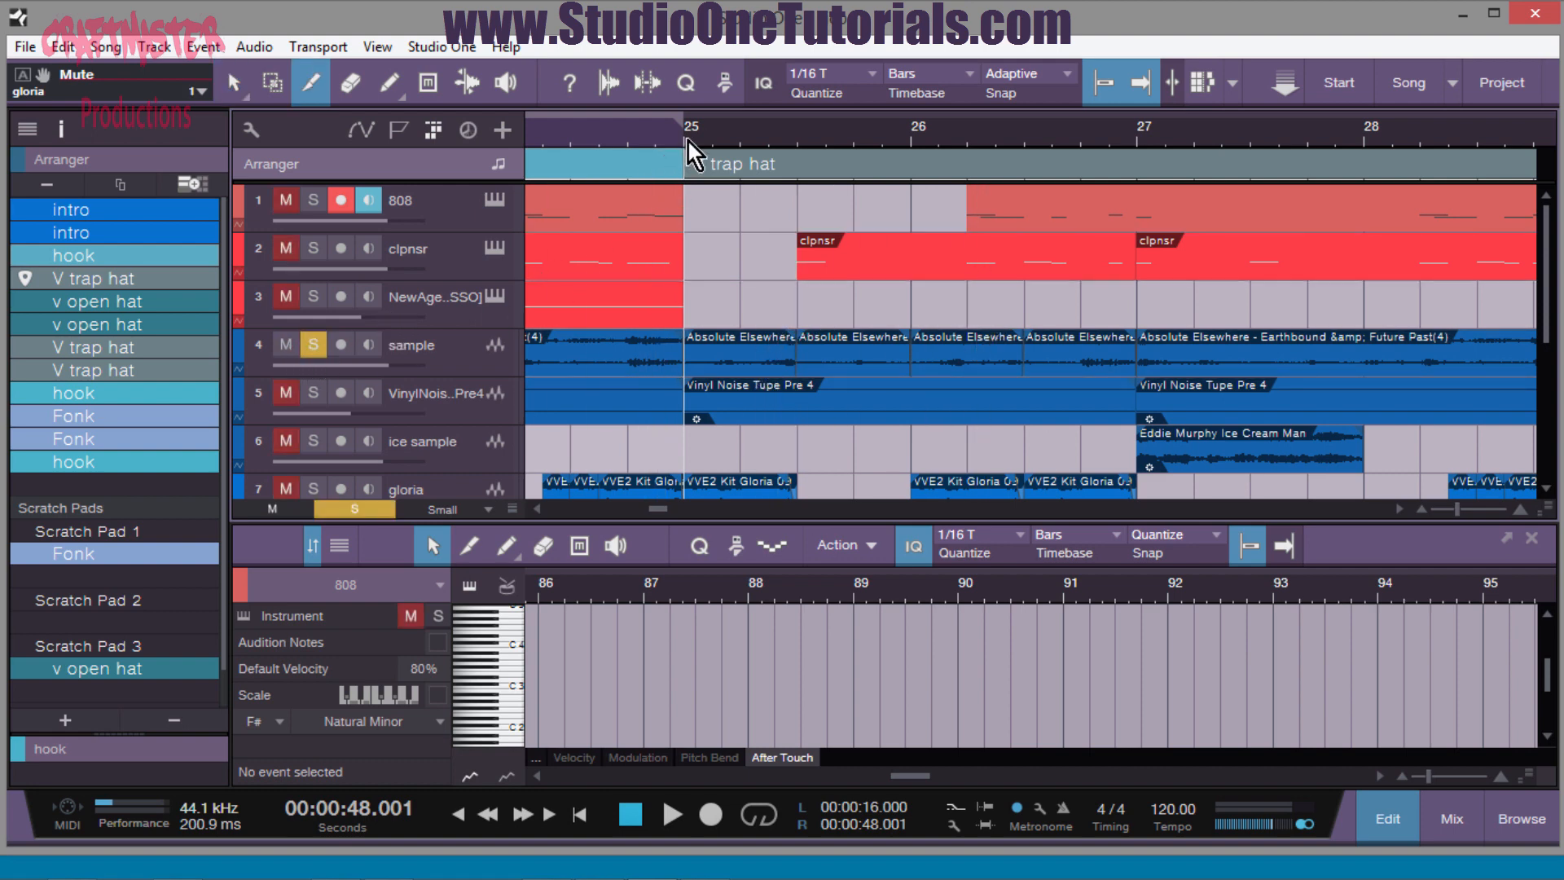
{"action": "key", "text": "space"}
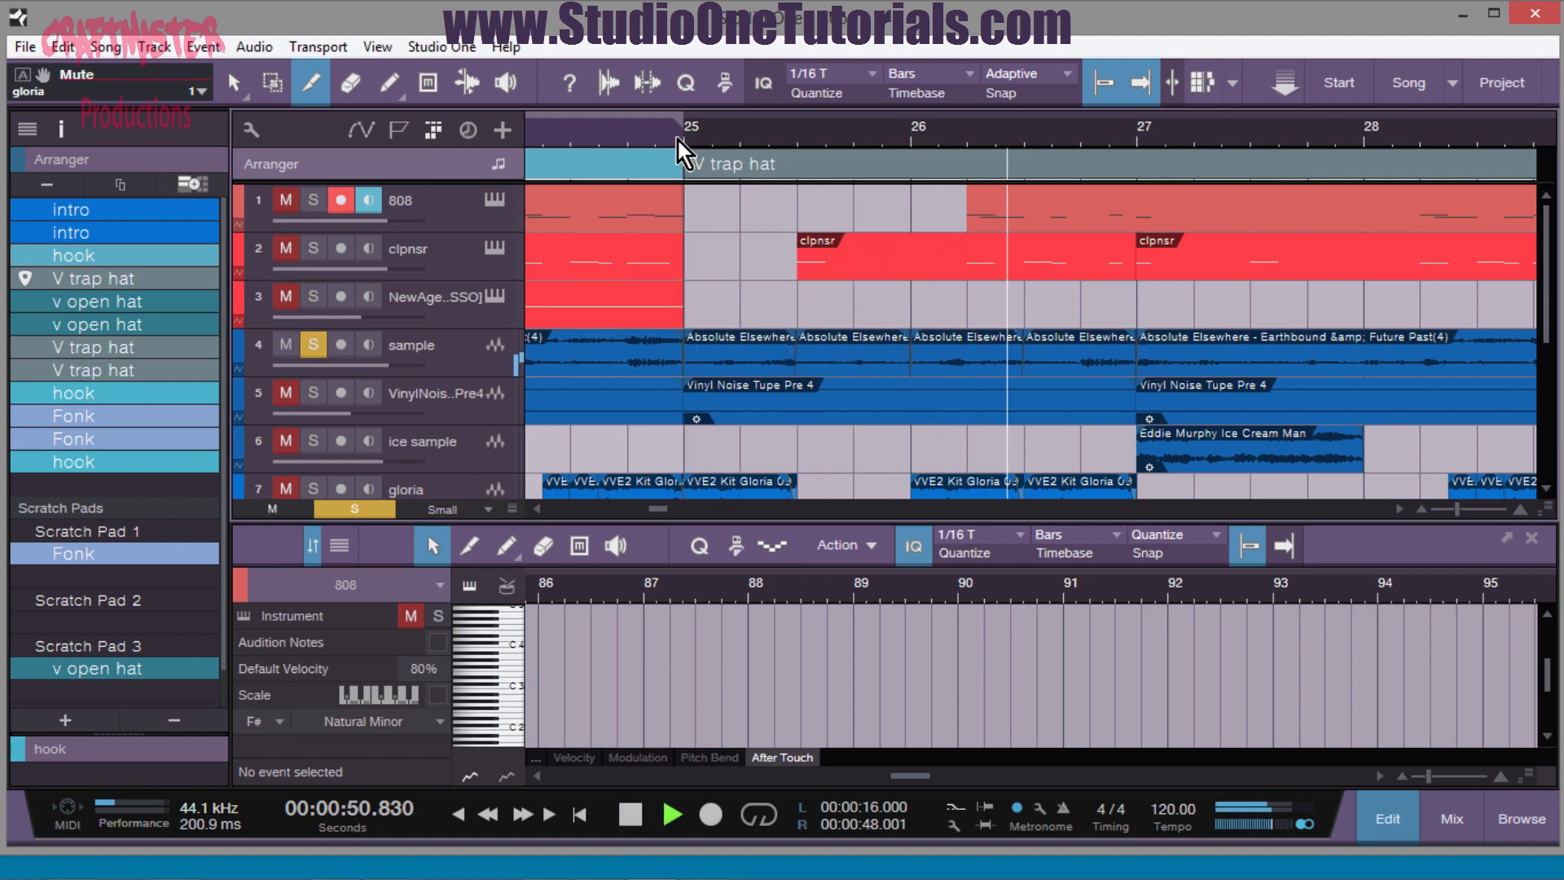
{"action": "key", "text": "space"}
{"action": "key", "text": "1"}
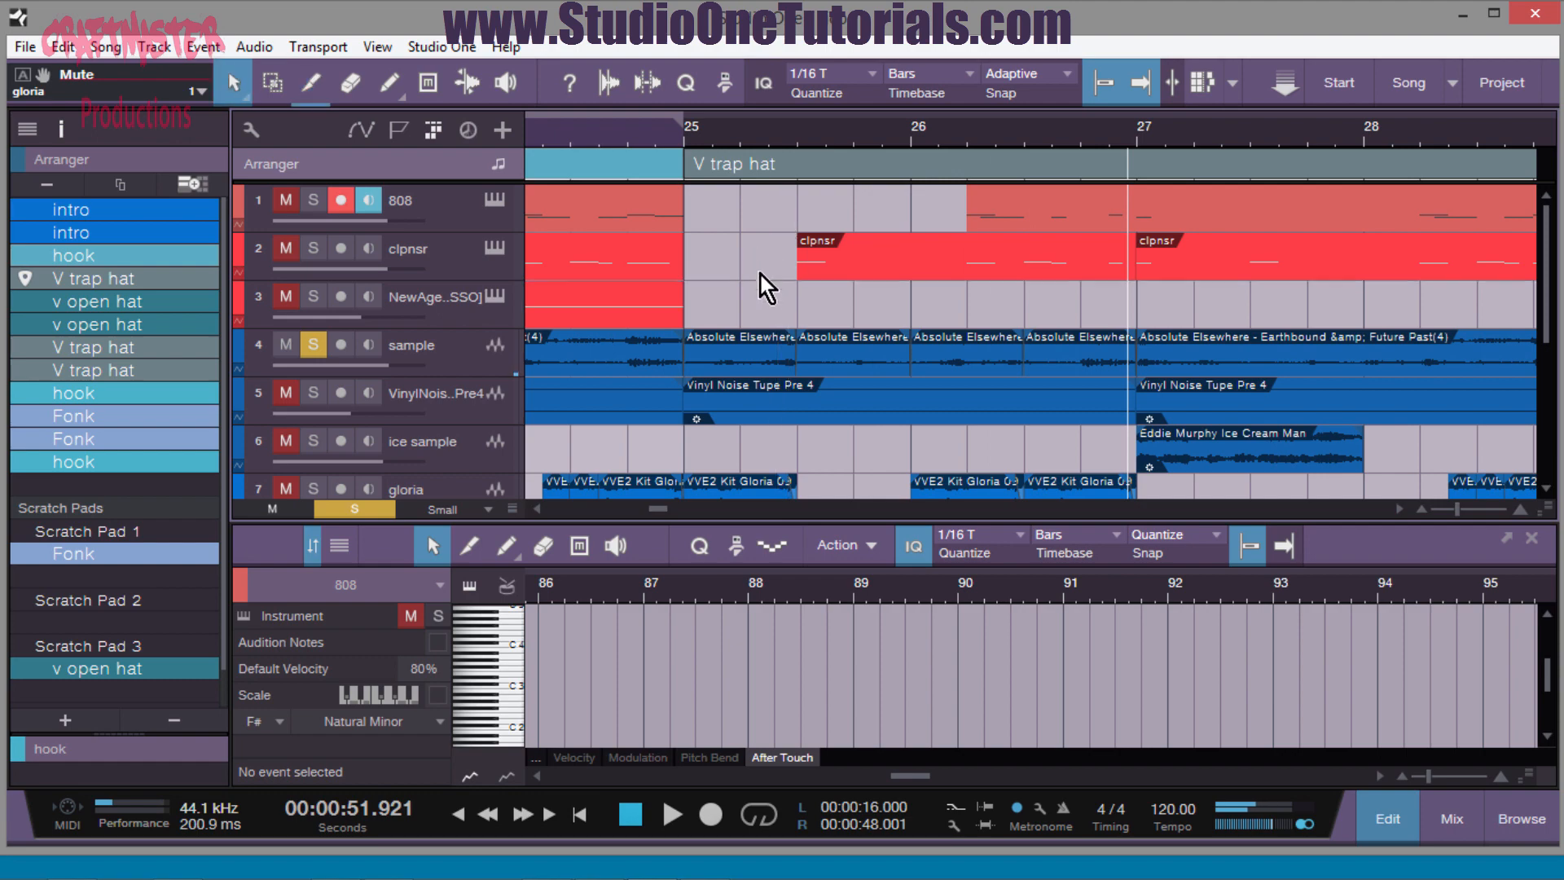
- Open the iZotope Stutter Edit plug-in from the glo stutter track, inspect its gesture settings and close it
{"action": "scroll", "coordinate": [761, 273], "scroll_direction": "down", "scroll_amount": 3}
{"action": "scroll", "coordinate": [773, 282], "scroll_direction": "down", "scroll_amount": 4}
{"action": "scroll", "coordinate": [772, 282], "scroll_direction": "up", "scroll_amount": 1}
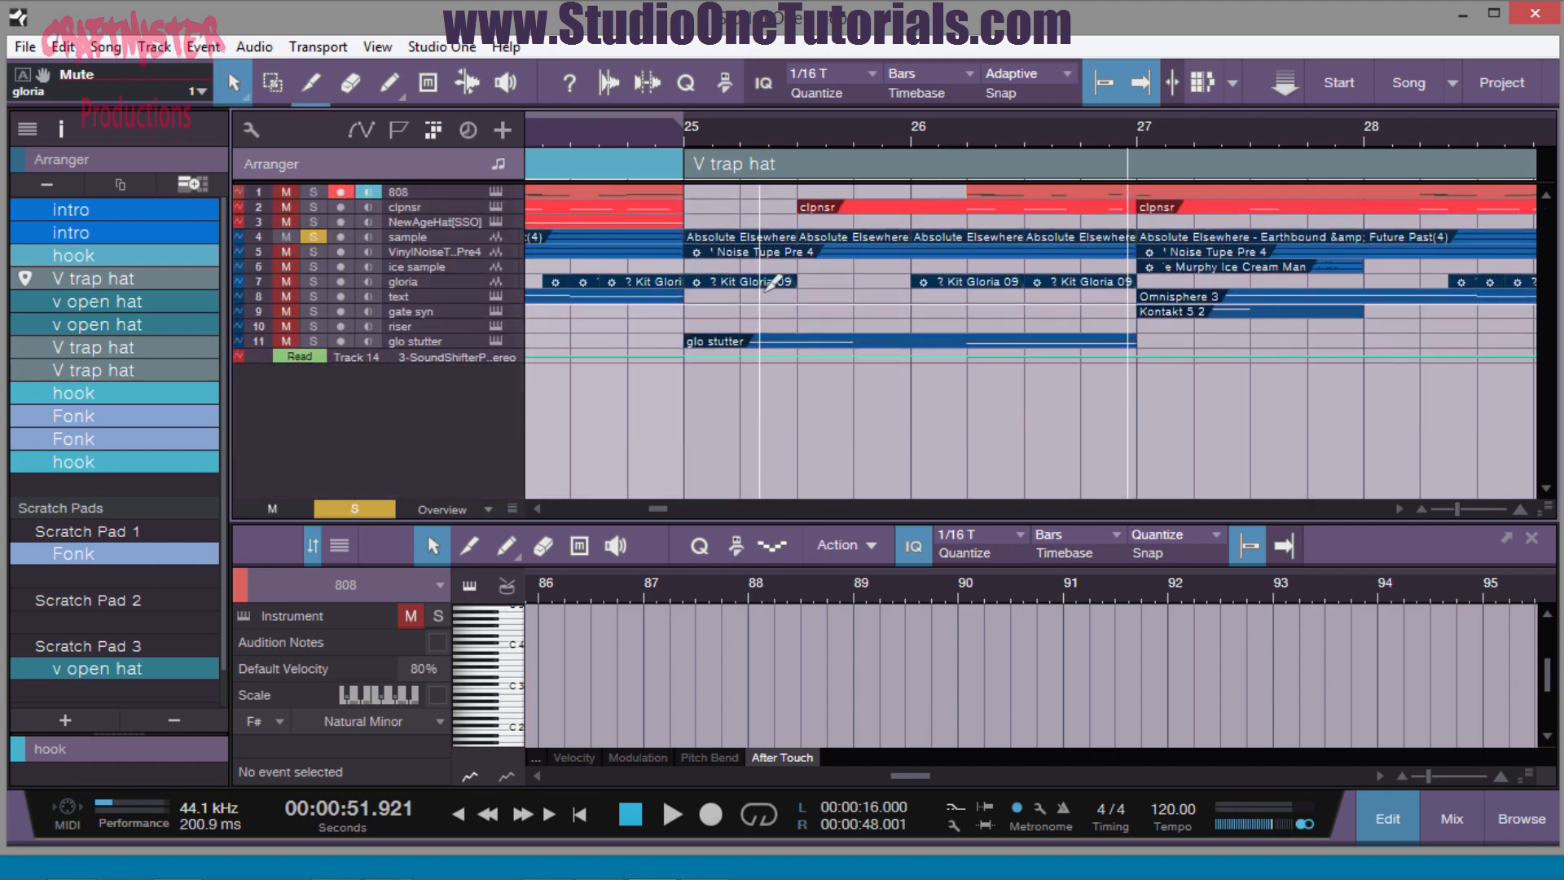
{"action": "left_click_drag", "start_coordinate": [748, 134], "coordinate": [775, 114]}
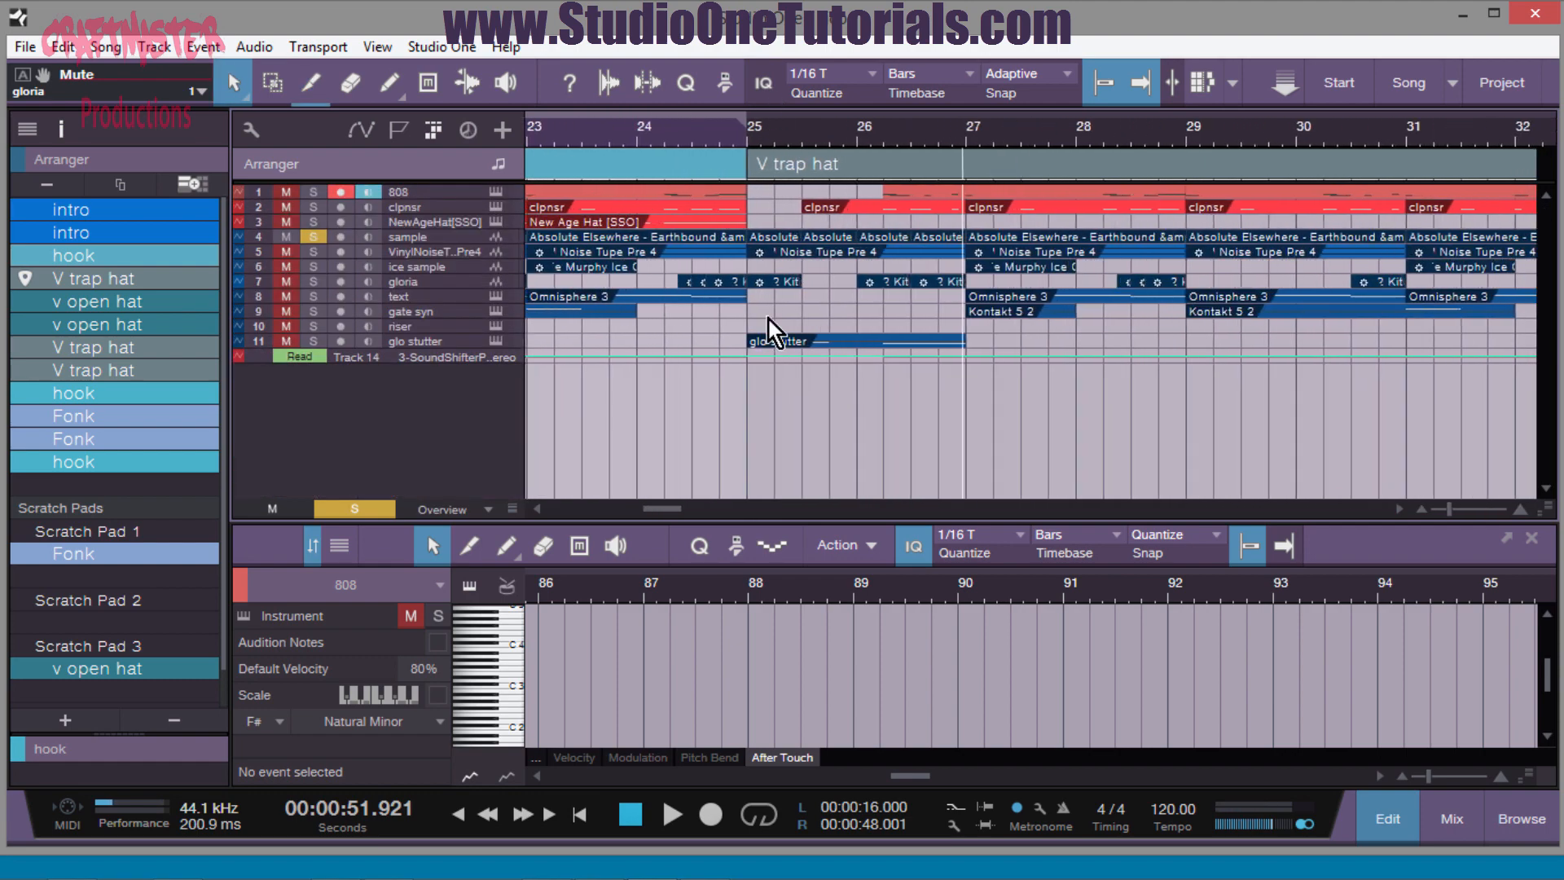
{"action": "scroll", "coordinate": [797, 411], "scroll_direction": "down", "scroll_amount": 2}
{"action": "scroll", "coordinate": [796, 427], "scroll_direction": "up", "scroll_amount": 4}
{"action": "scroll", "coordinate": [794, 436], "scroll_direction": "up", "scroll_amount": 2}
{"action": "scroll", "coordinate": [808, 440], "scroll_direction": "down", "scroll_amount": 5}
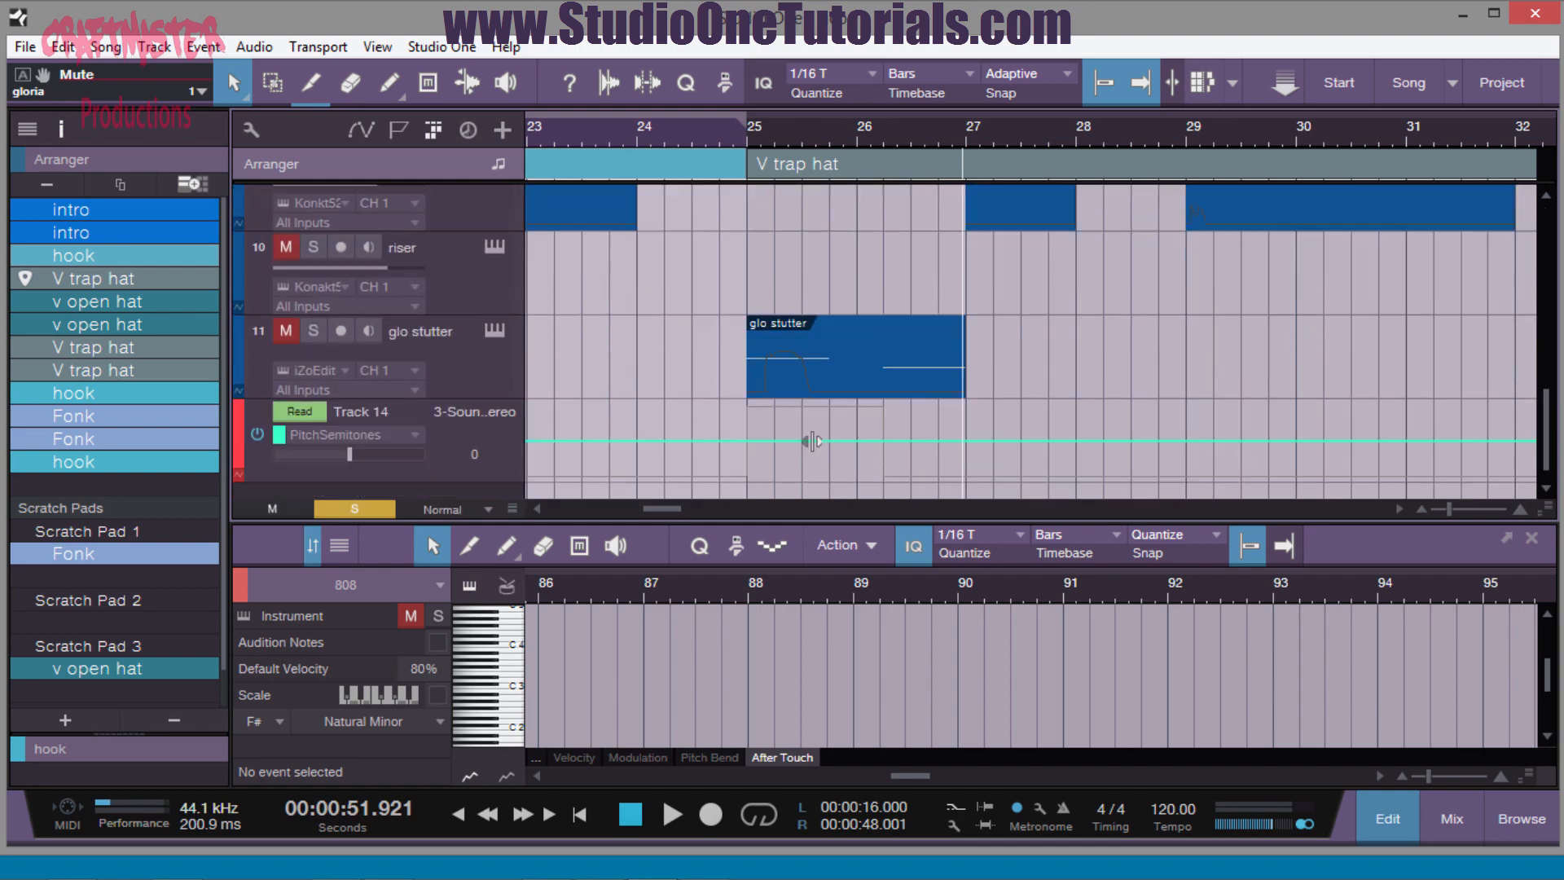
{"action": "left_click", "coordinate": [471, 316]}
{"action": "left_click", "coordinate": [499, 303]}
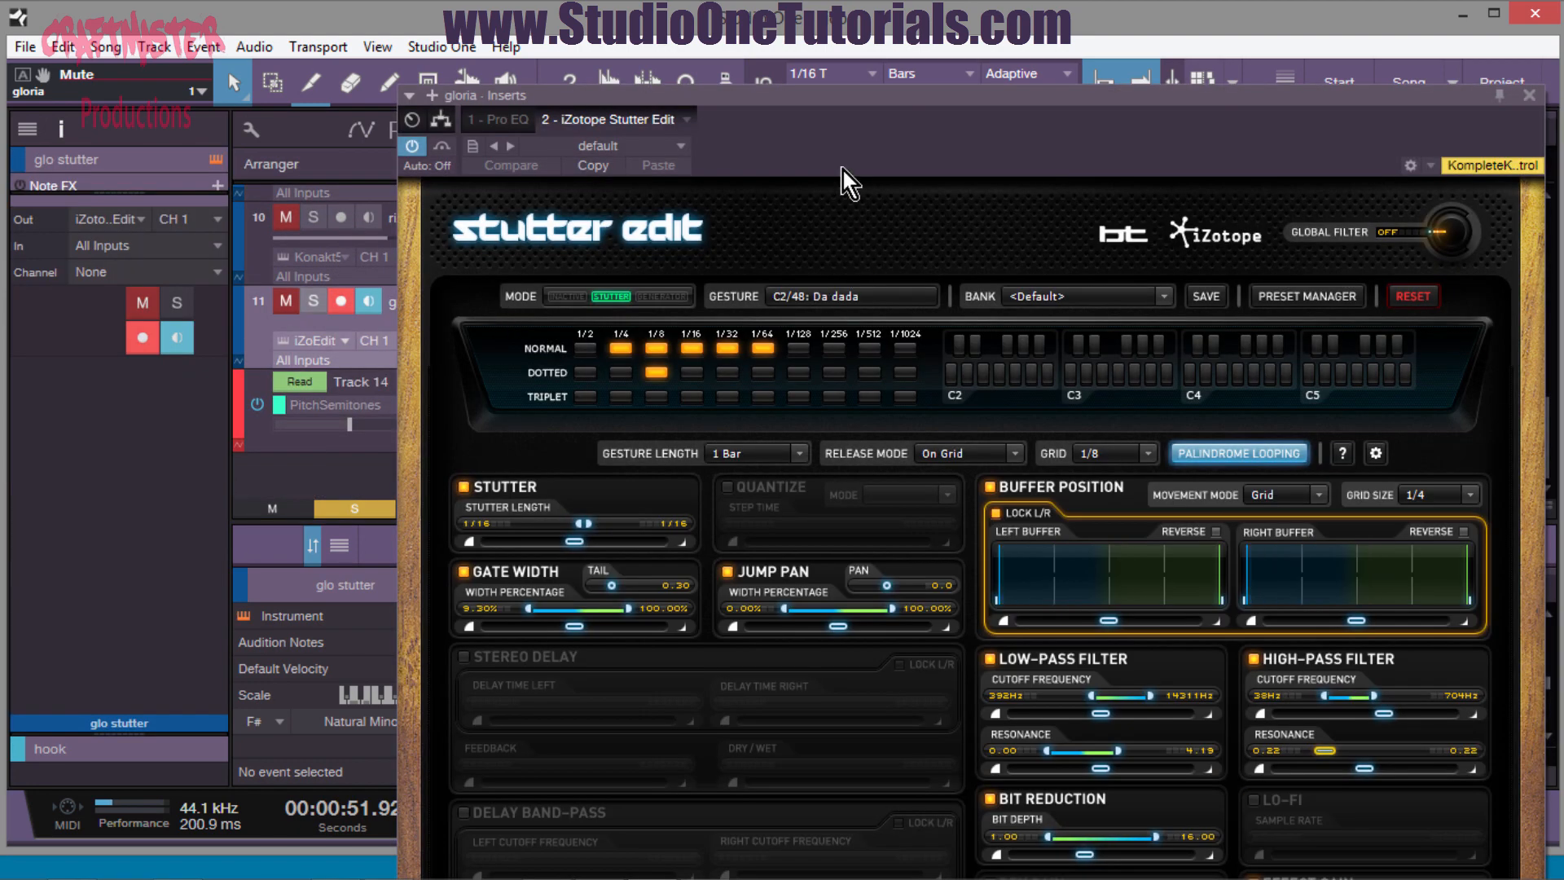
{"action": "left_click_drag", "start_coordinate": [910, 101], "coordinate": [758, 8]}
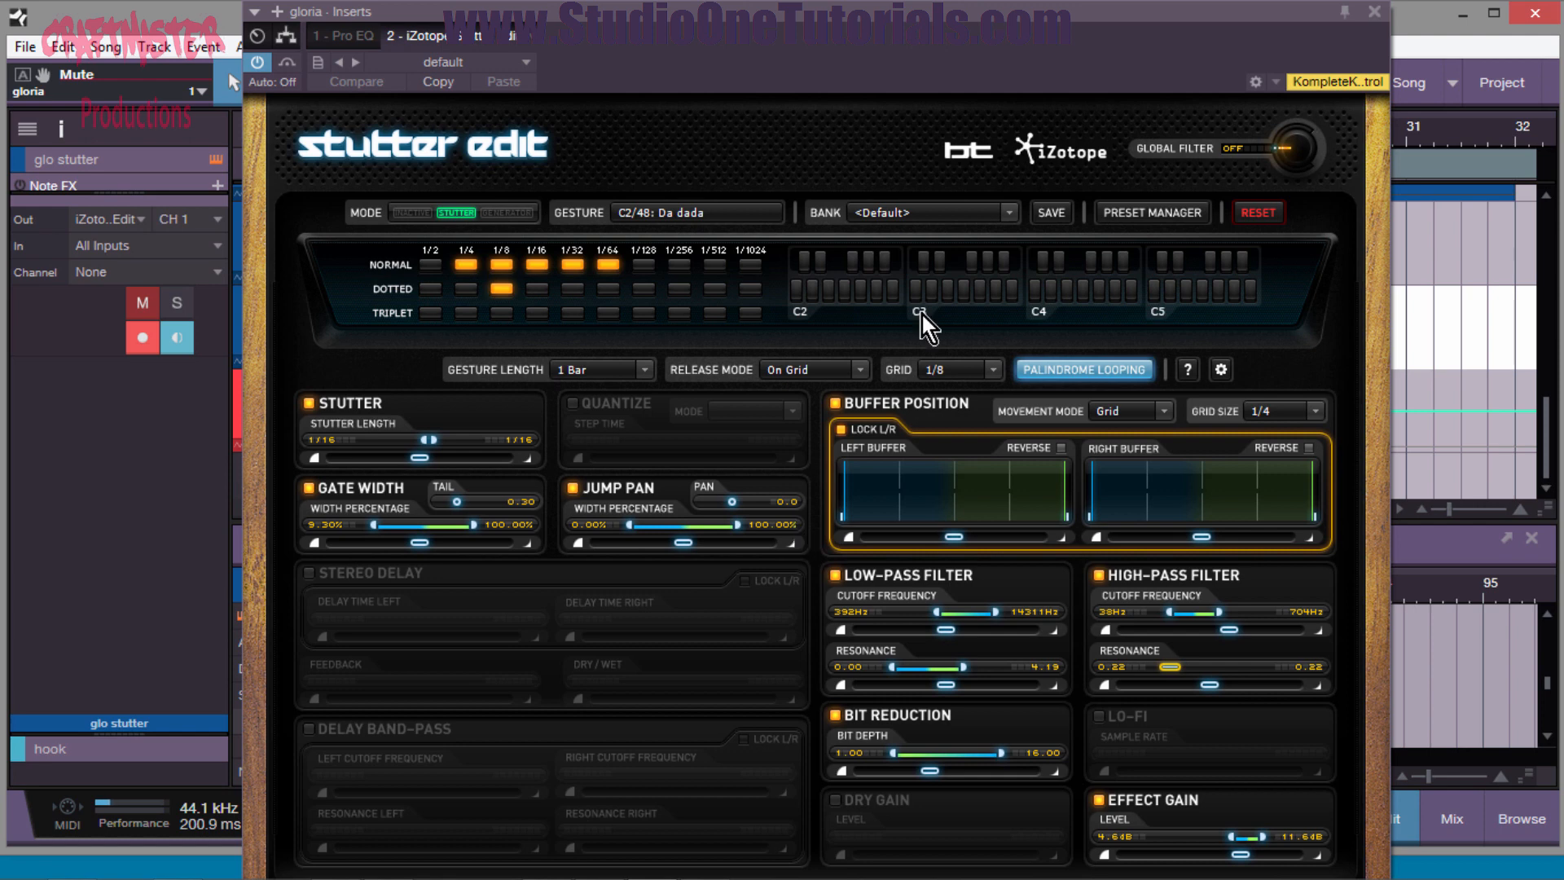
{"action": "left_click", "coordinate": [1376, 12]}
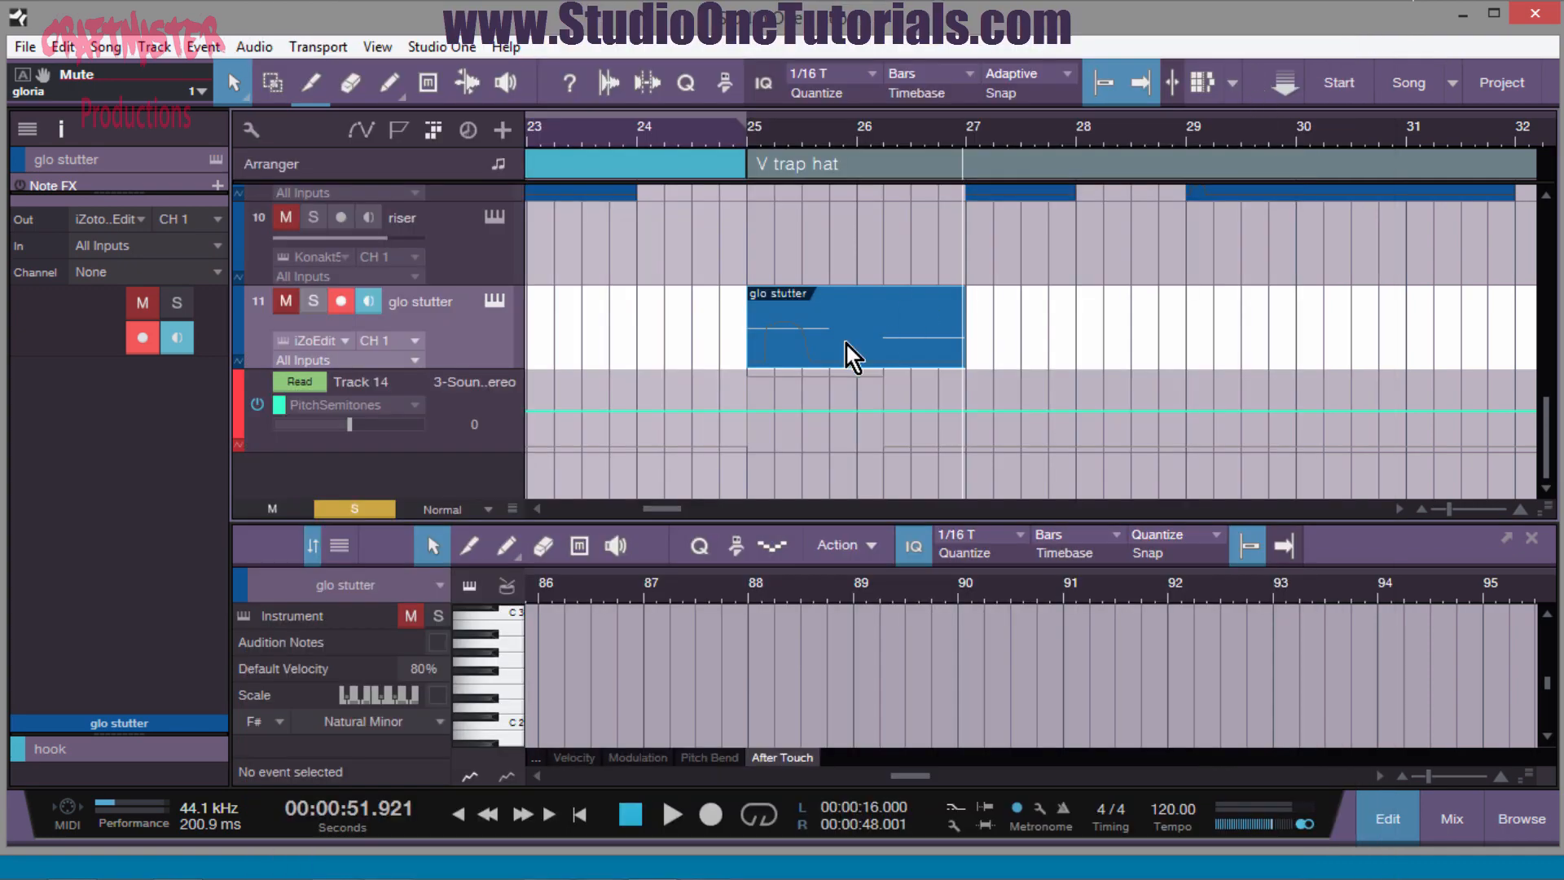
- Inspect the inserts of the sample, Vinyl Noise and gloria tracks, and show the mixer
{"action": "scroll", "coordinate": [598, 369], "scroll_direction": "up", "scroll_amount": 10}
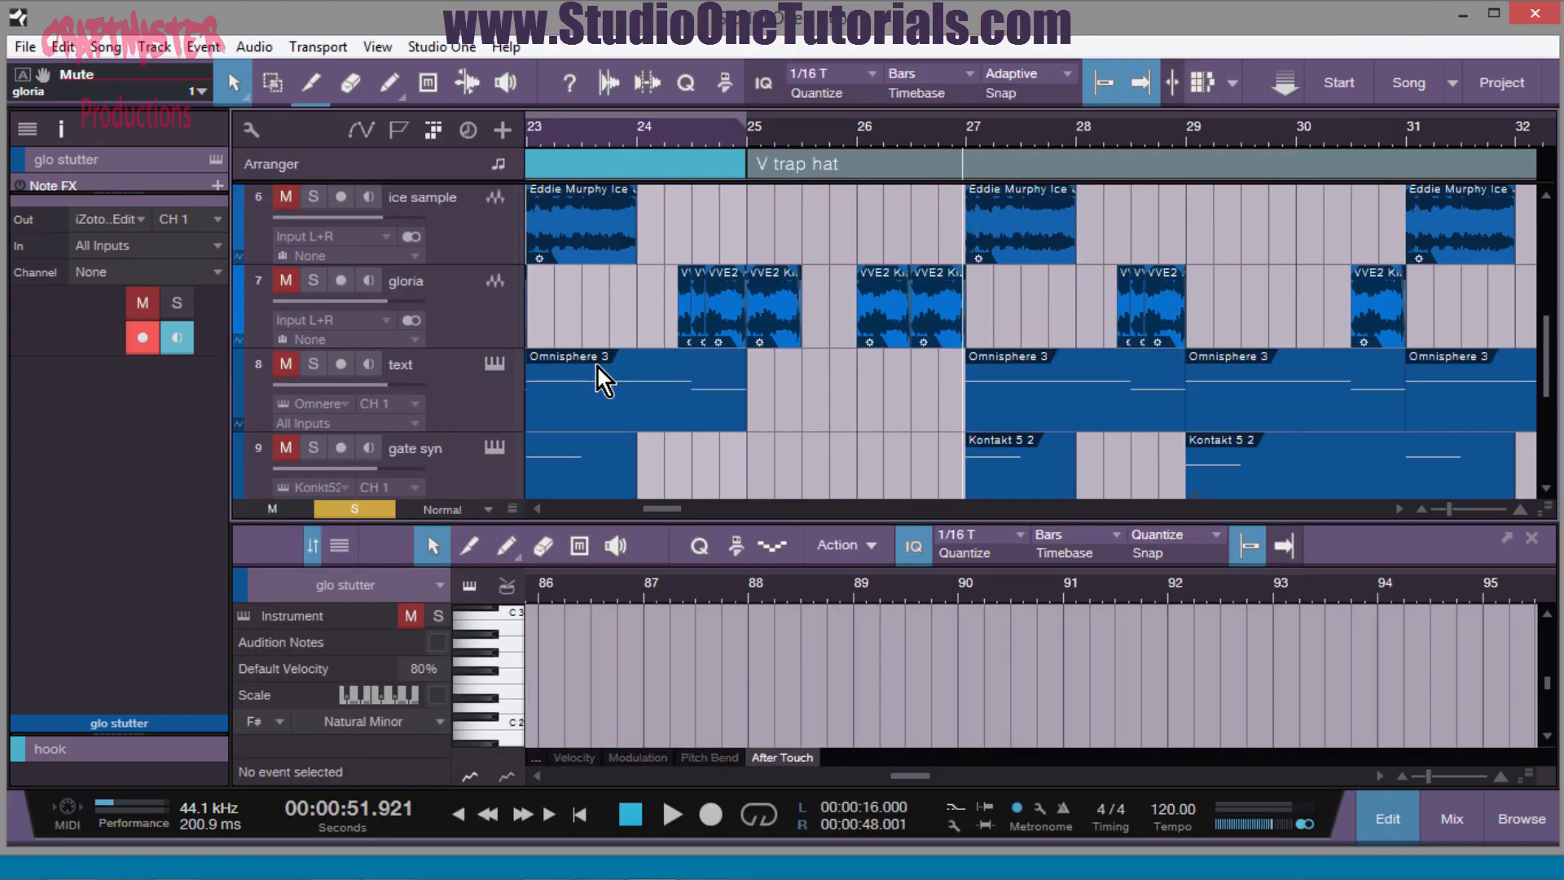
{"action": "scroll", "coordinate": [598, 368], "scroll_direction": "up", "scroll_amount": 5}
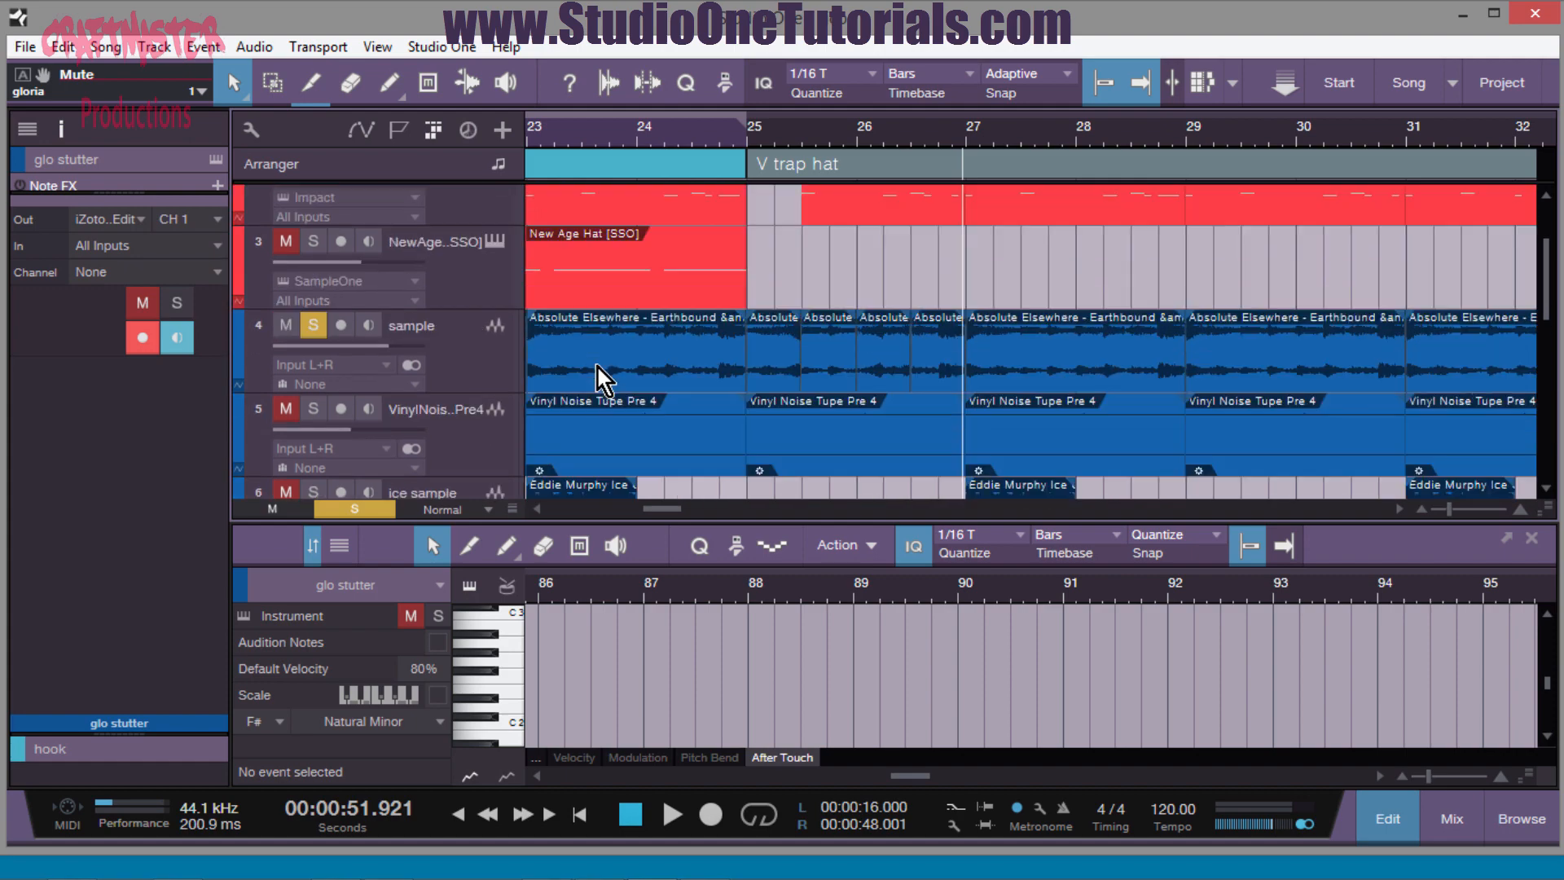
{"action": "left_click", "coordinate": [359, 393]}
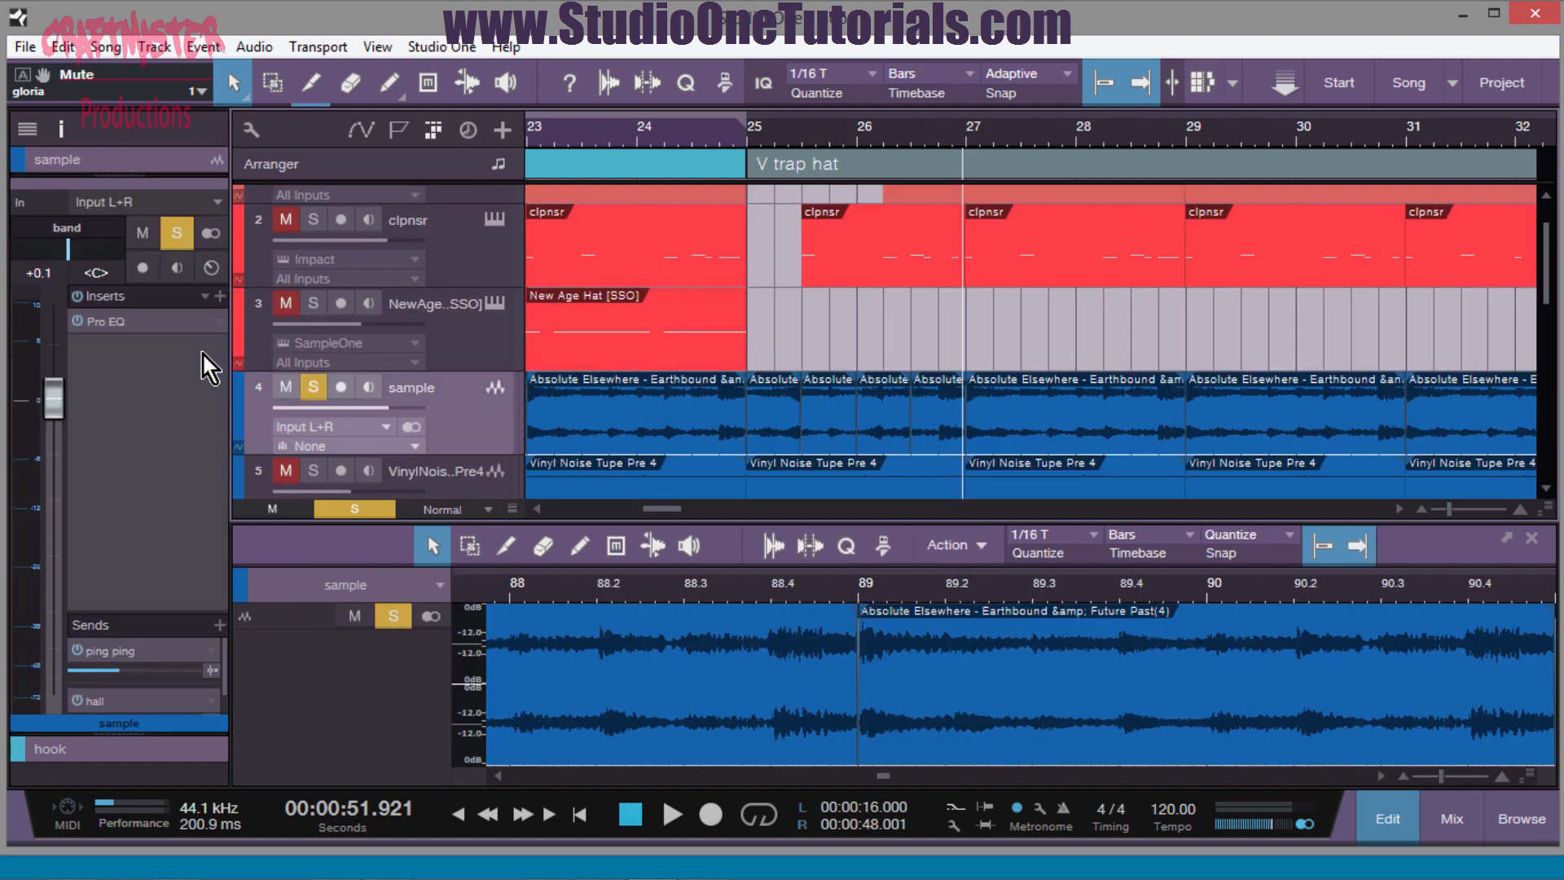
{"action": "scroll", "coordinate": [585, 404], "scroll_direction": "down", "scroll_amount": 2}
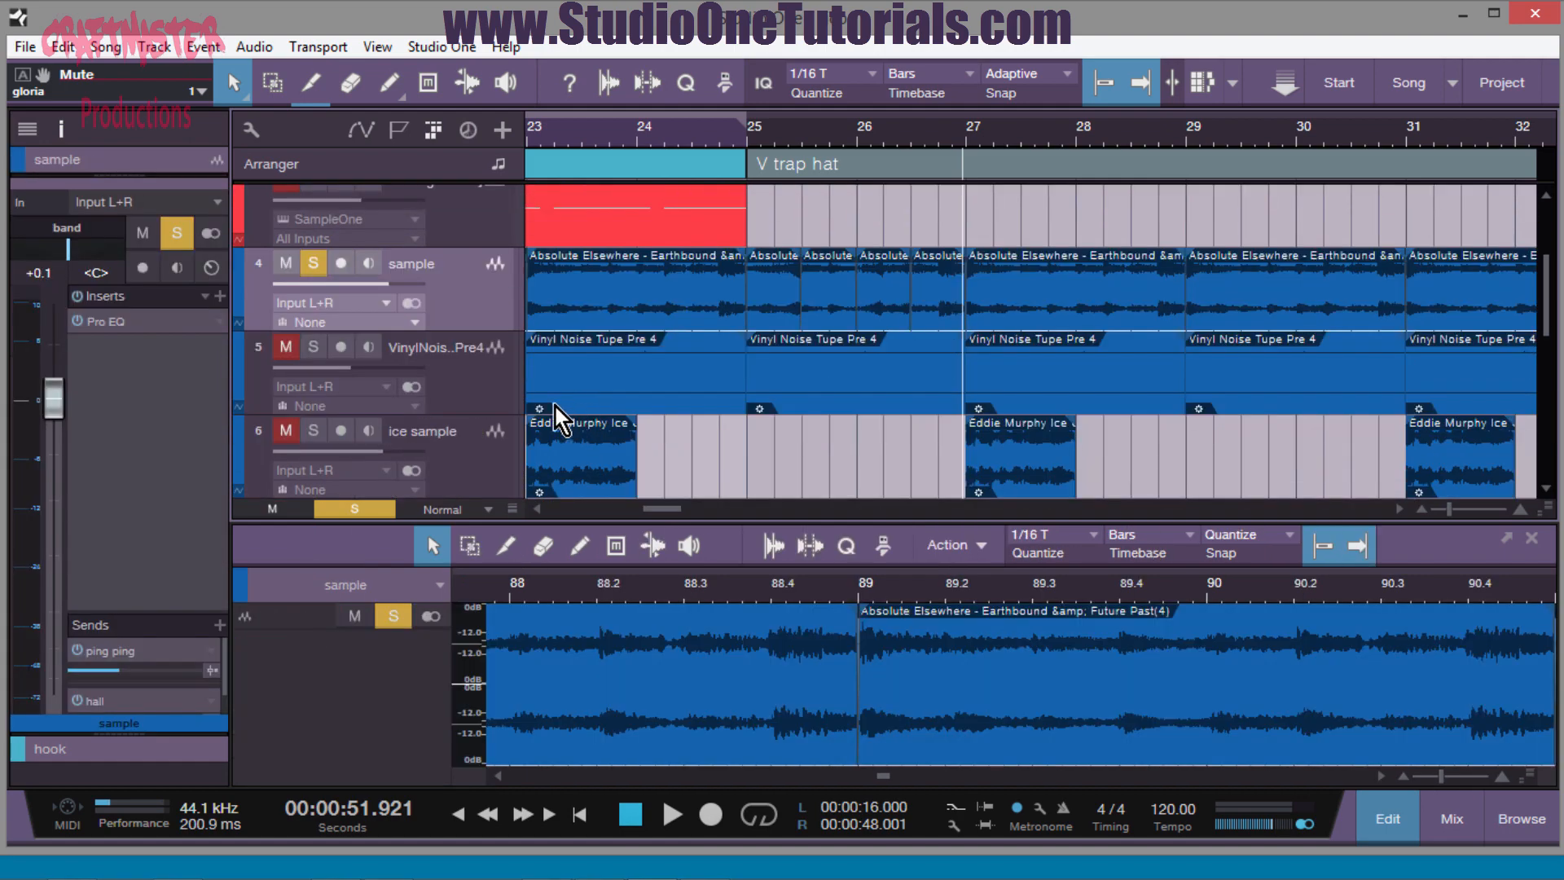
{"action": "left_click", "coordinate": [482, 385]}
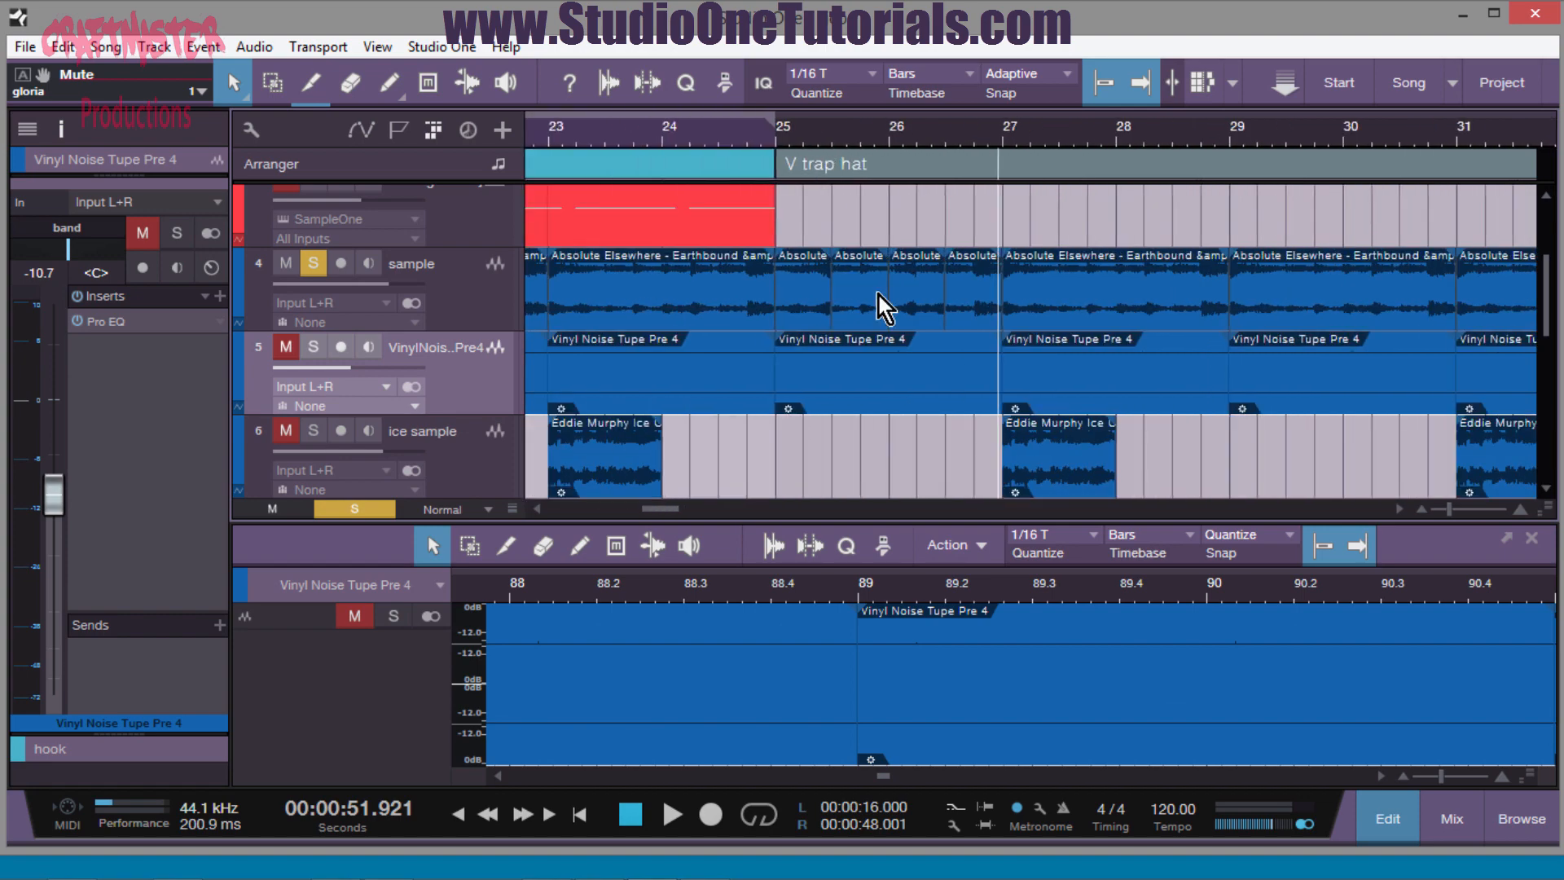
{"action": "scroll", "coordinate": [879, 295], "scroll_direction": "down", "scroll_amount": 3}
{"action": "key", "text": "F3"}
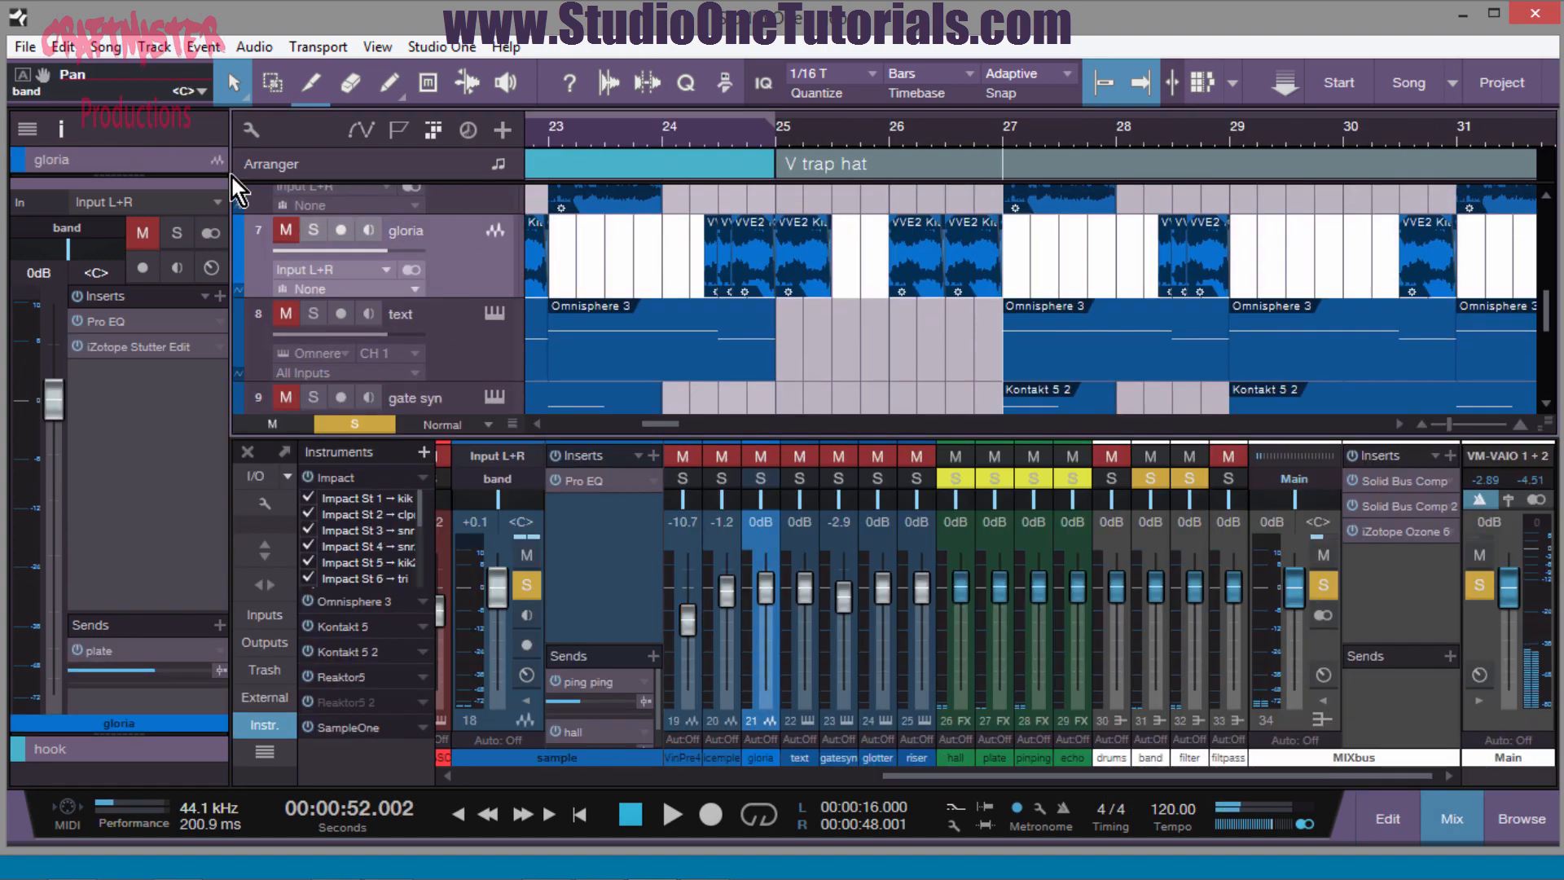
- Solo the gloria track alongside the sample and play the stuttered vocal from just before bar 25
{"action": "left_click", "coordinate": [771, 143]}
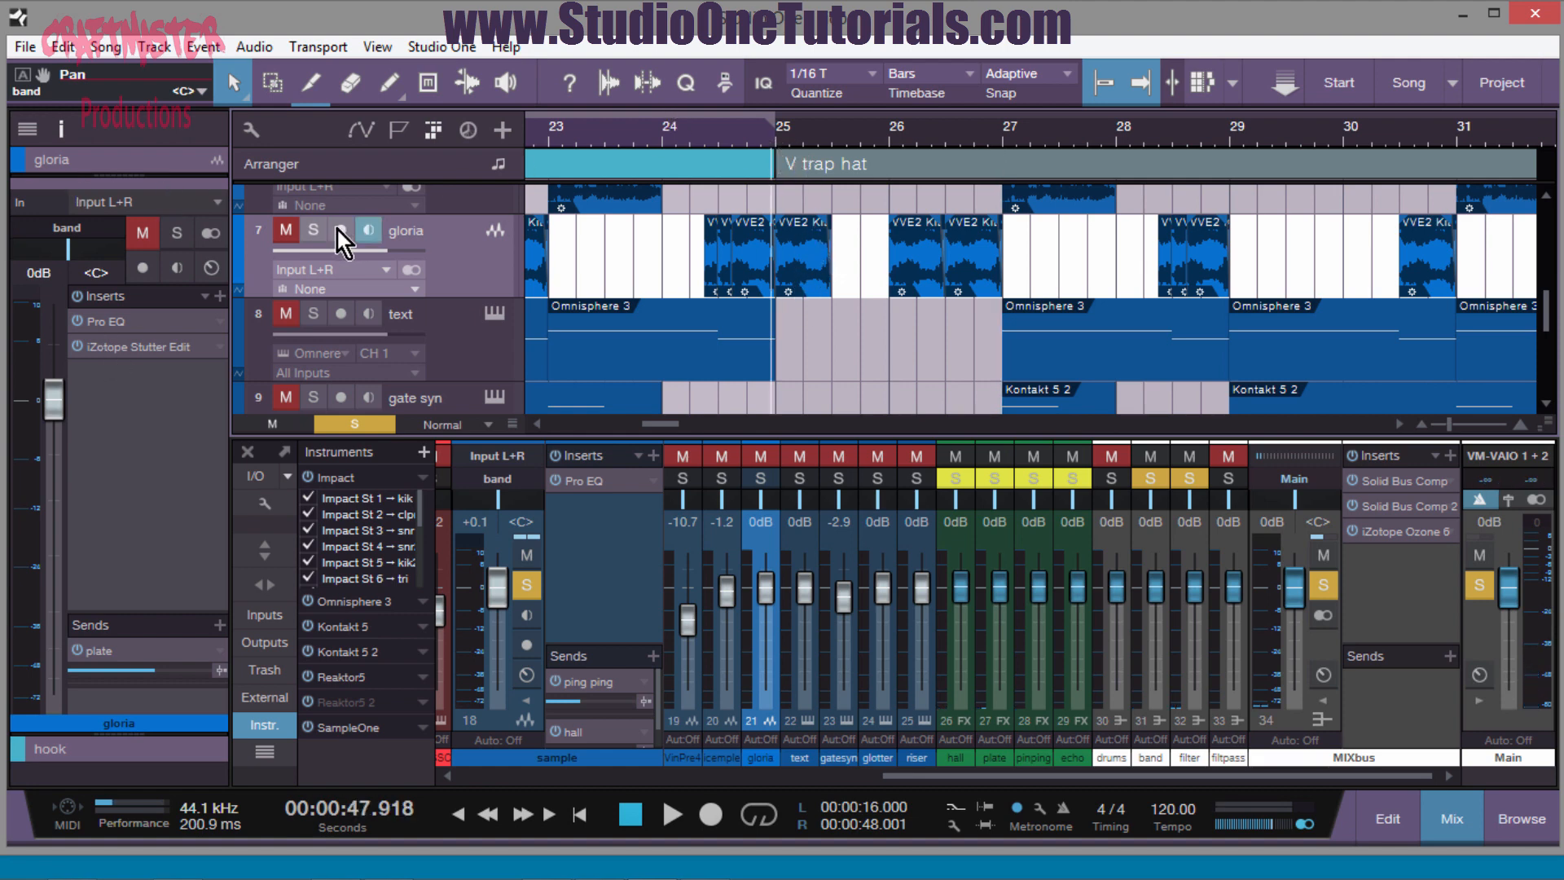
{"action": "left_click", "coordinate": [286, 230]}
{"action": "left_click", "coordinate": [313, 230]}
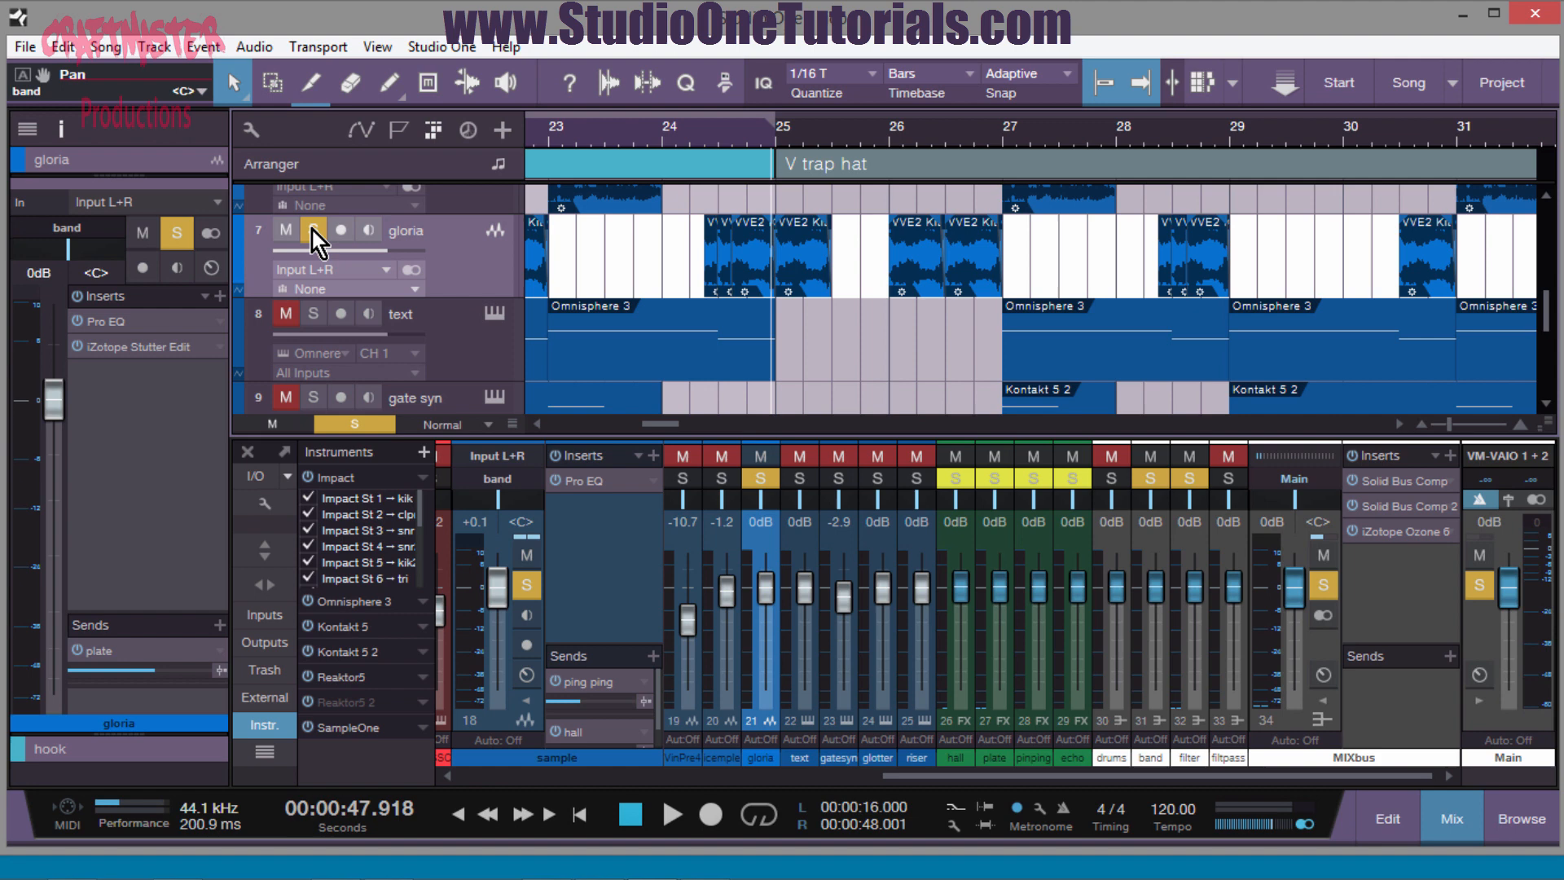
{"action": "left_click", "coordinate": [765, 141]}
{"action": "key", "text": "space"}
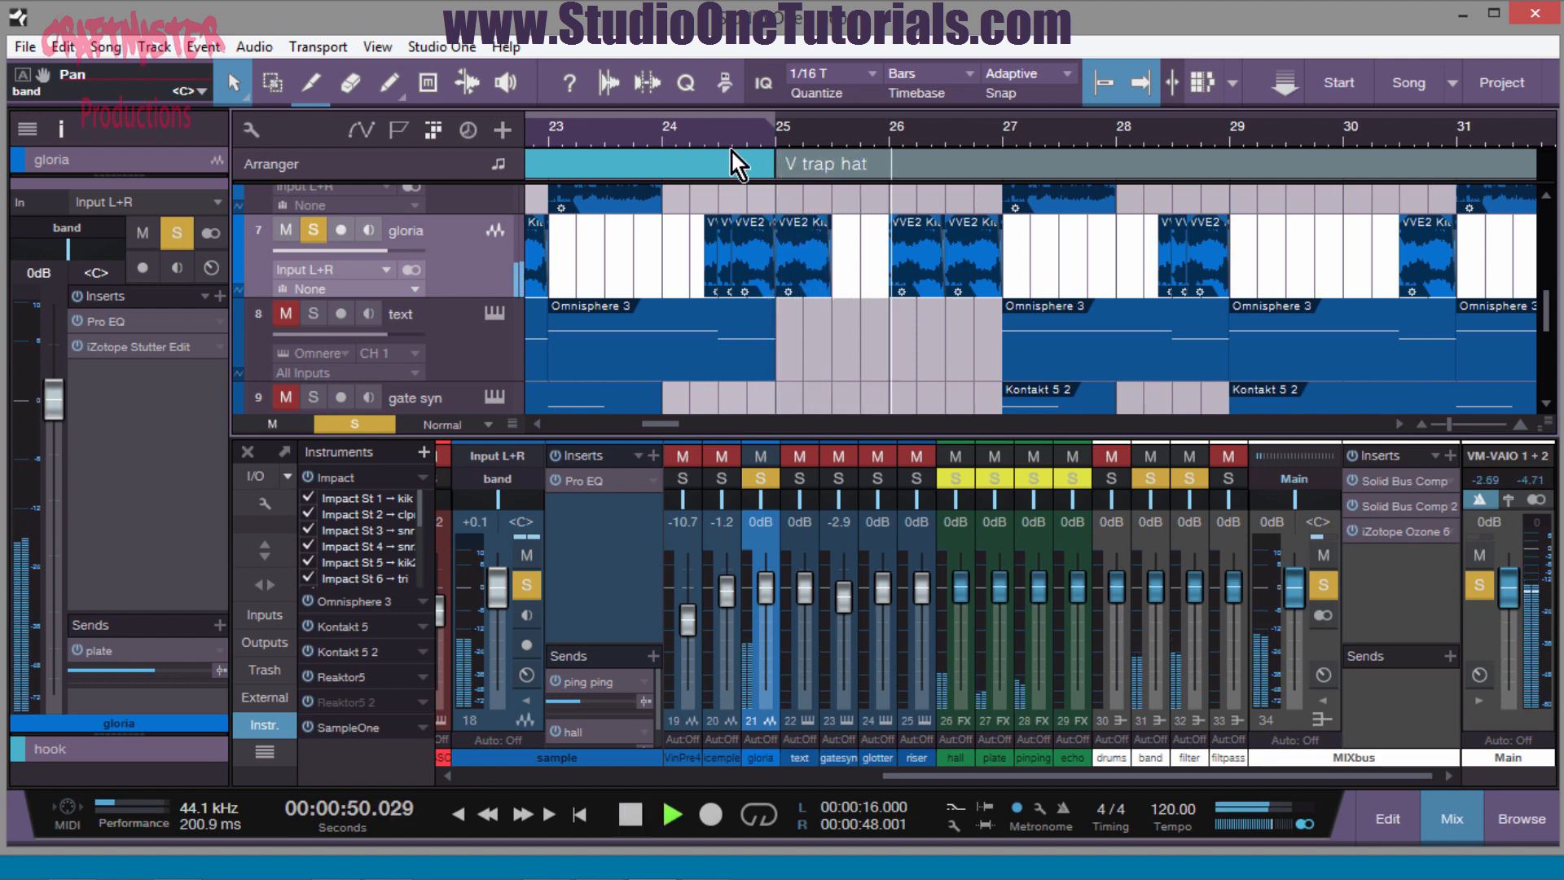
{"action": "scroll", "coordinate": [809, 208], "scroll_direction": "down", "scroll_amount": 3}
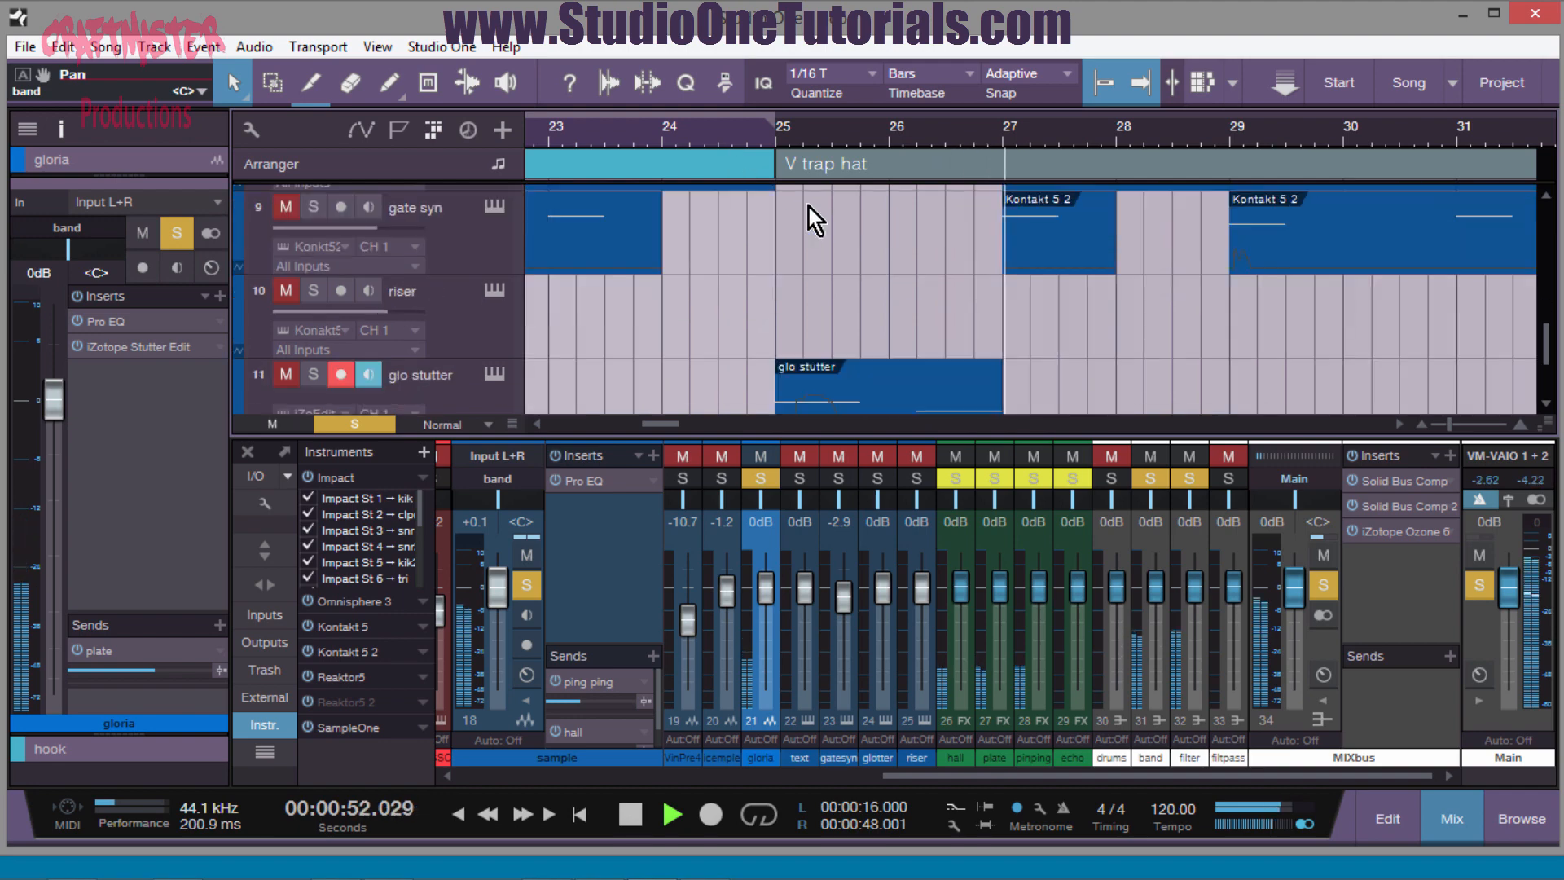
- Replay the soloed sample and stuttered gloria vocal from just before bar 25, stopping past bar 27
{"action": "key", "text": "space"}
{"action": "scroll", "coordinate": [642, 279], "scroll_direction": "up", "scroll_amount": 3}
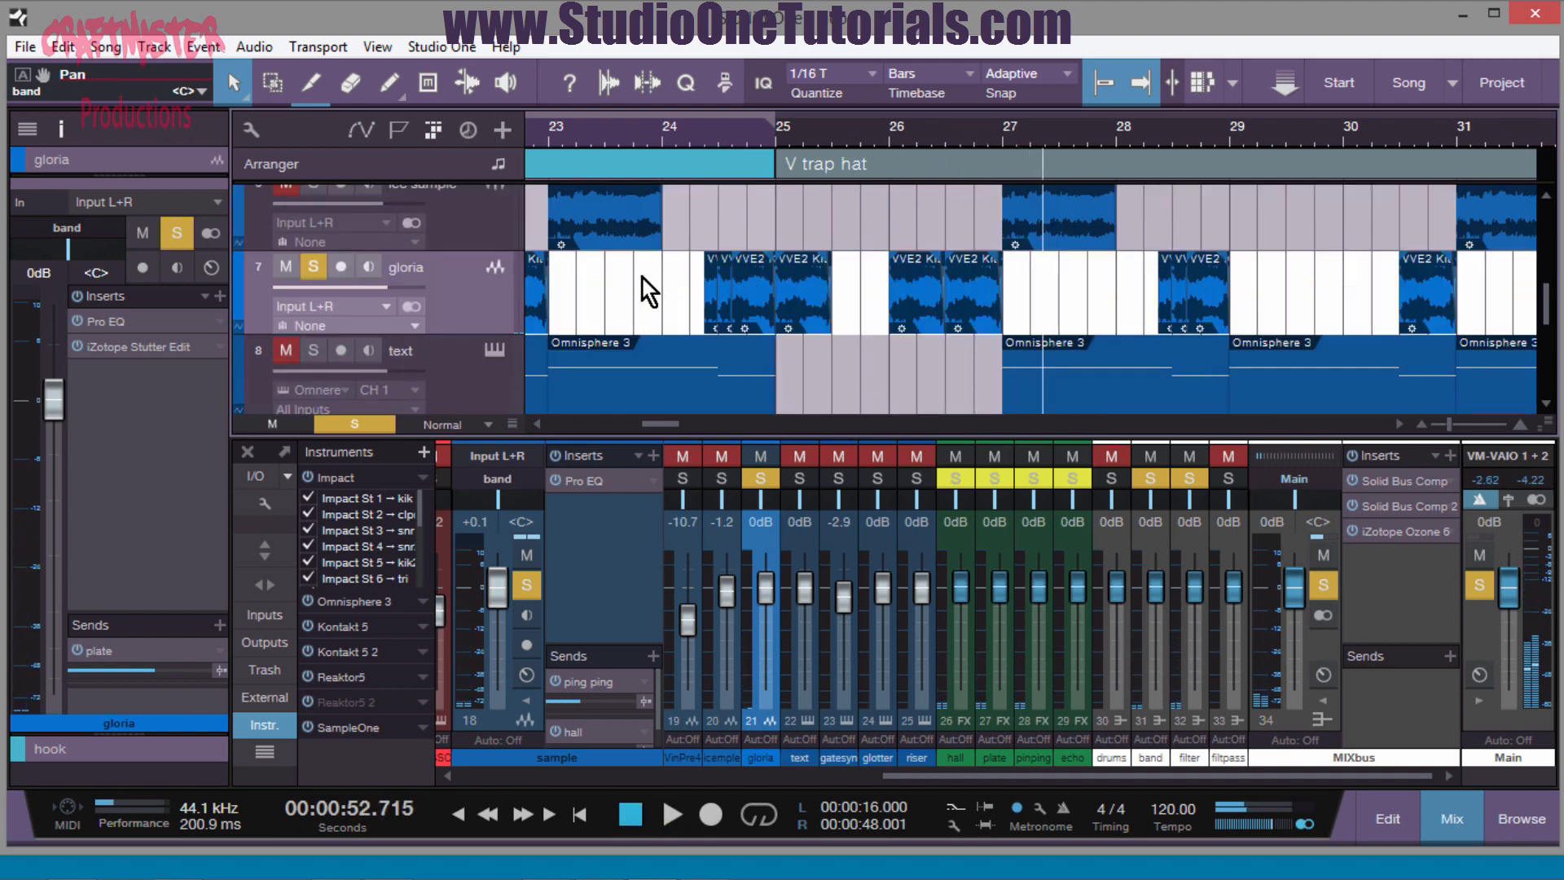
{"action": "left_click", "coordinate": [756, 134]}
{"action": "key", "text": "space"}
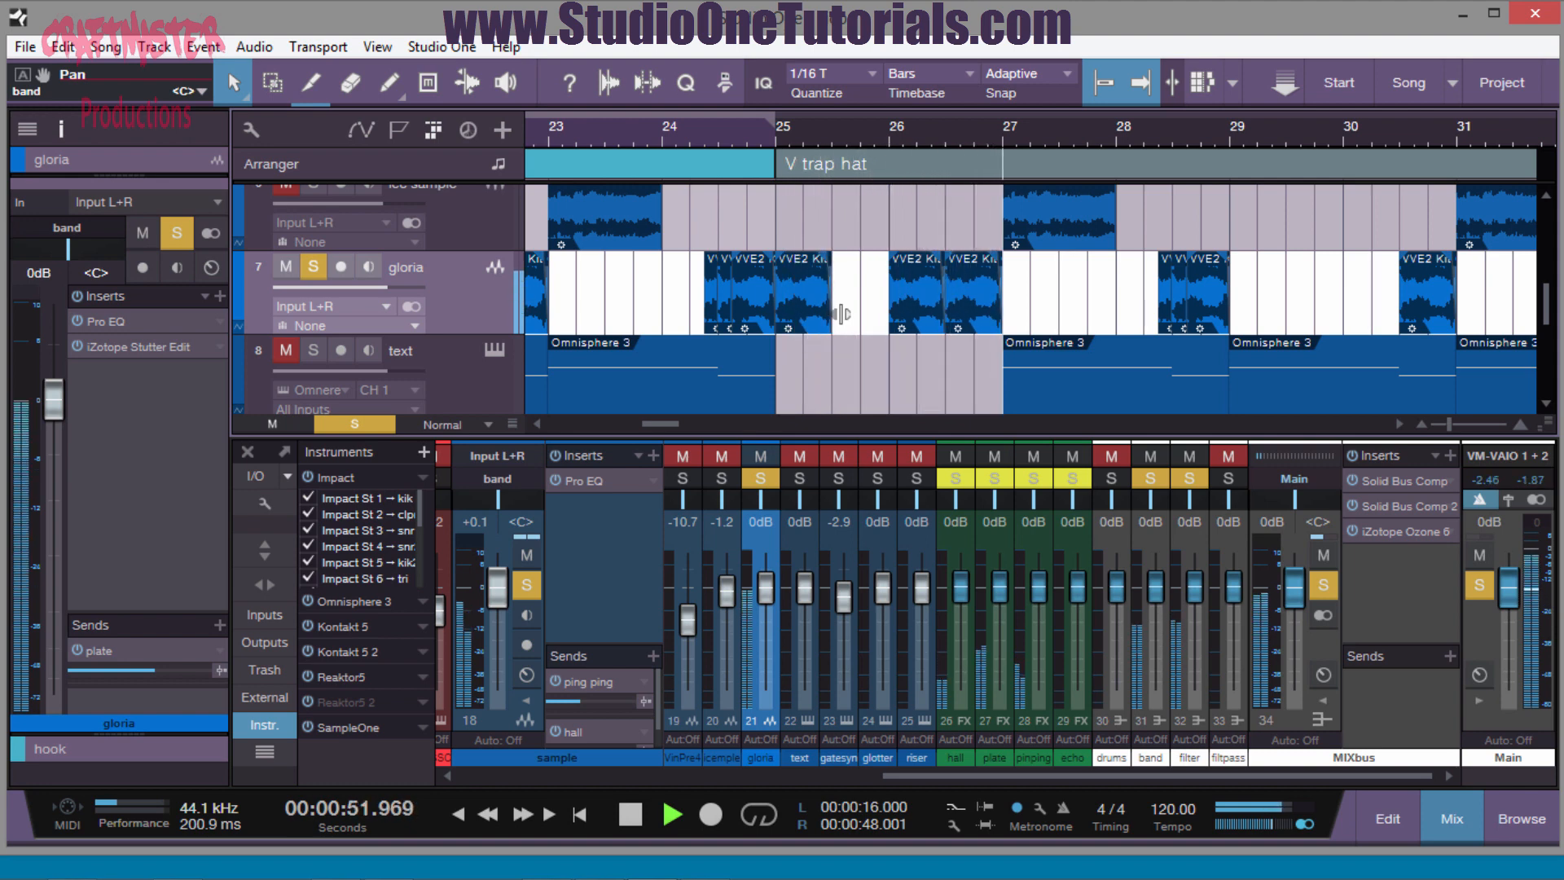
{"action": "key", "text": "space"}
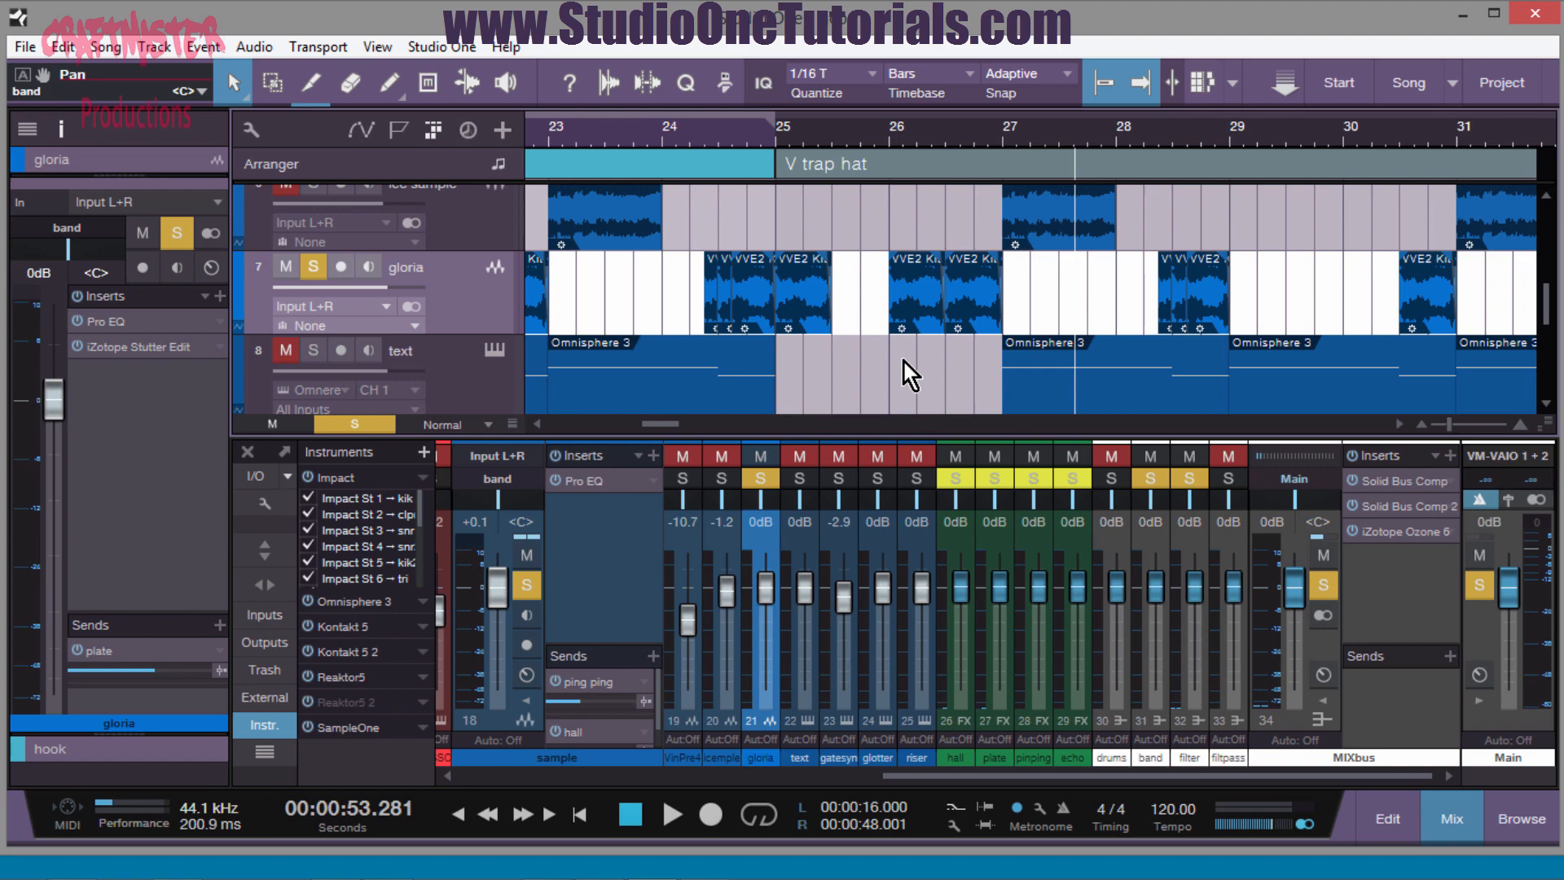
- Open the glo stutter part at bar 25 in the note editor and examine its trigger notes
{"action": "scroll", "coordinate": [902, 364], "scroll_direction": "down", "scroll_amount": 4}
{"action": "double_click", "coordinate": [852, 313]}
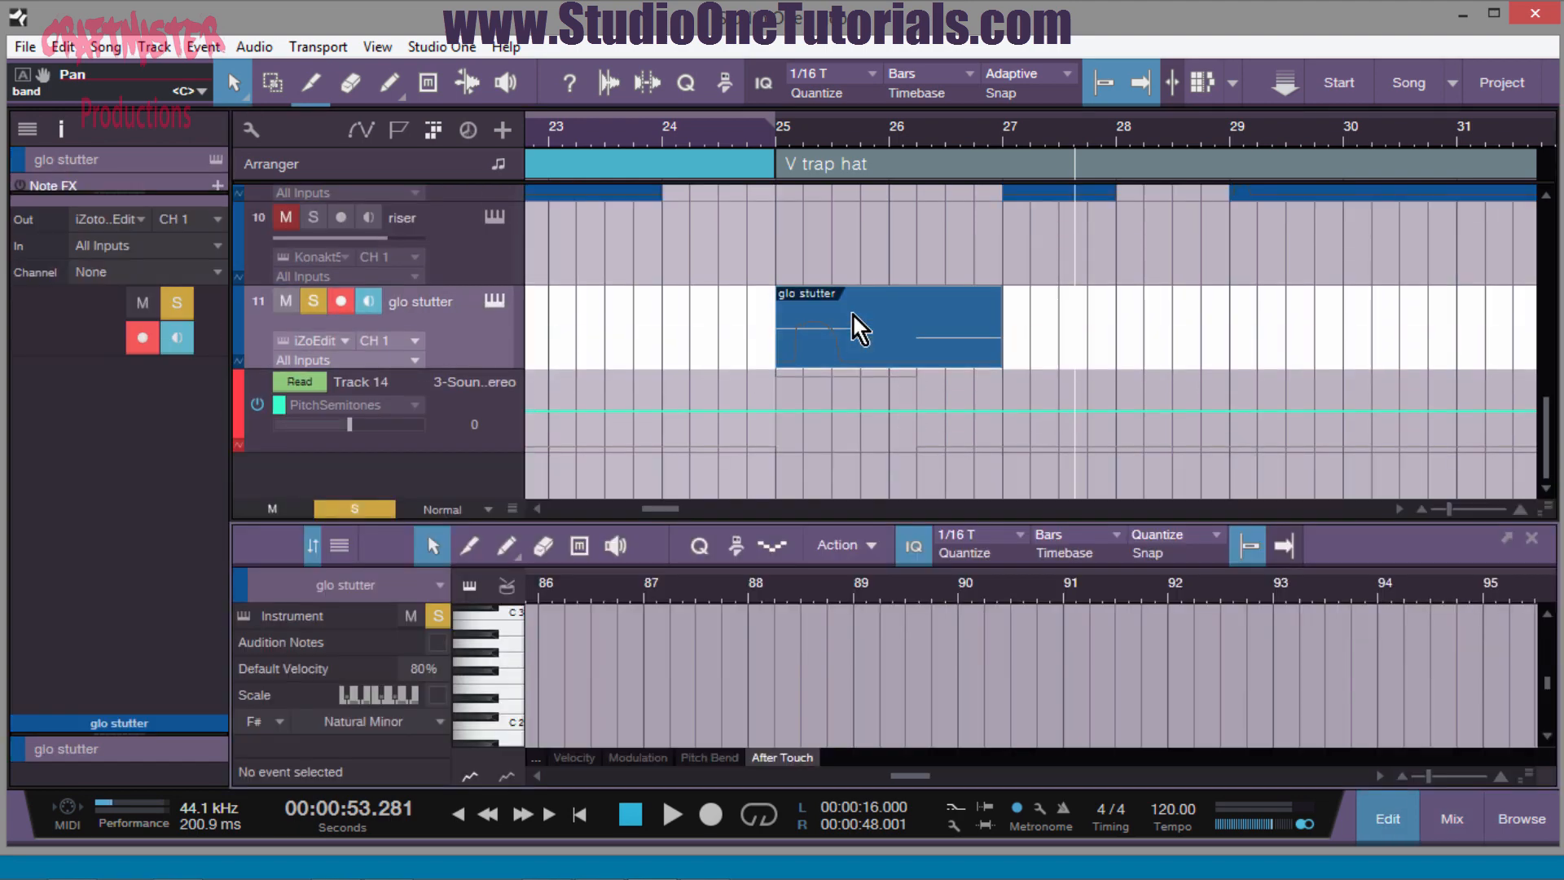
{"action": "left_click_drag", "start_coordinate": [759, 583], "coordinate": [837, 390]}
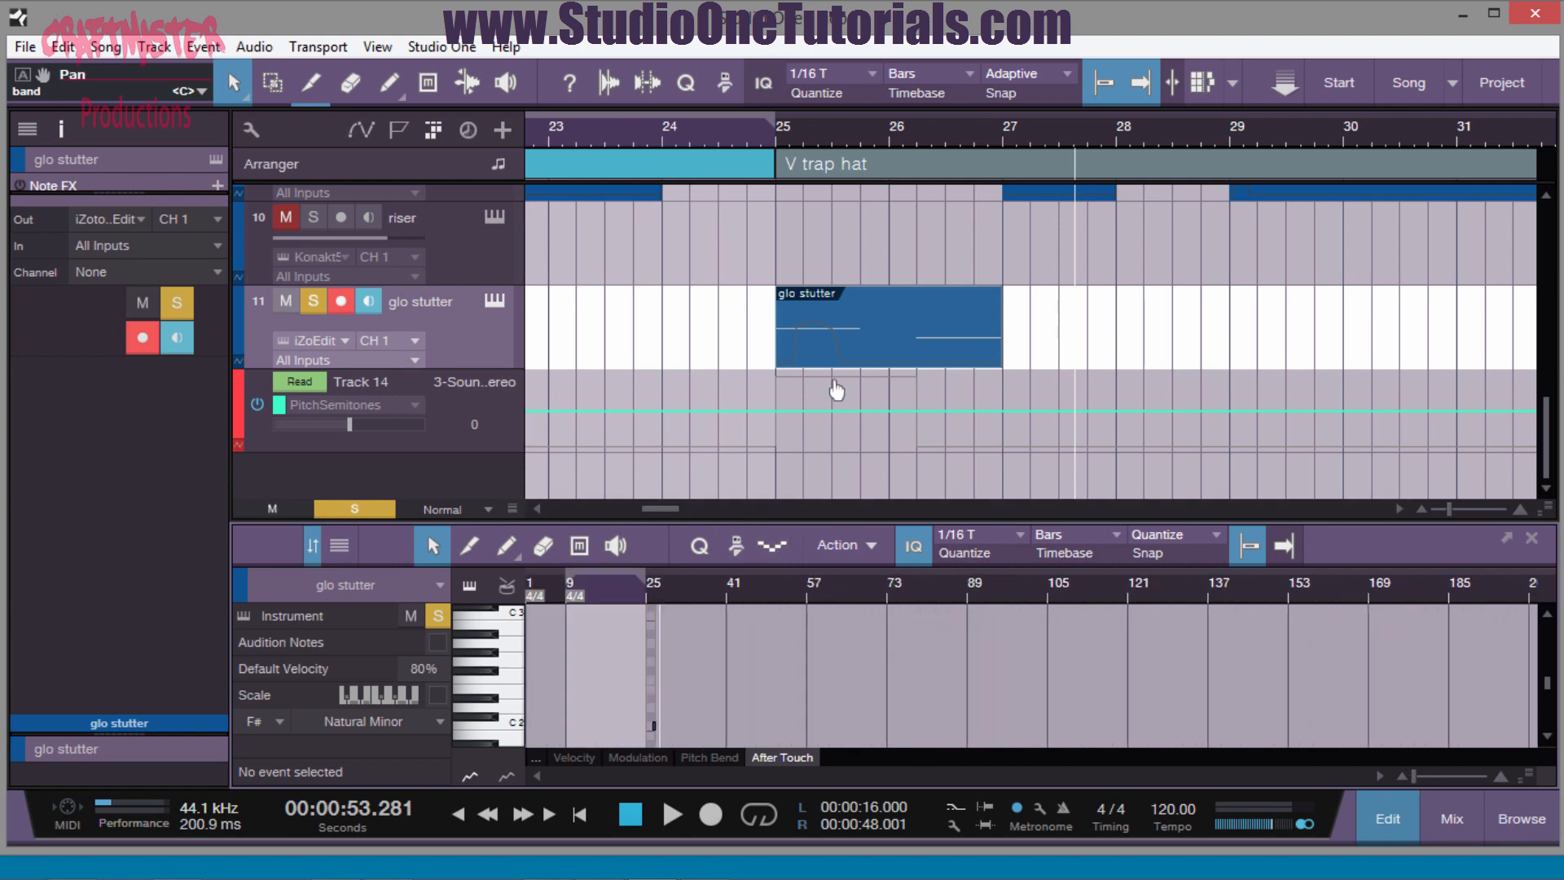
{"action": "left_click_drag", "start_coordinate": [626, 625], "coordinate": [638, 673]}
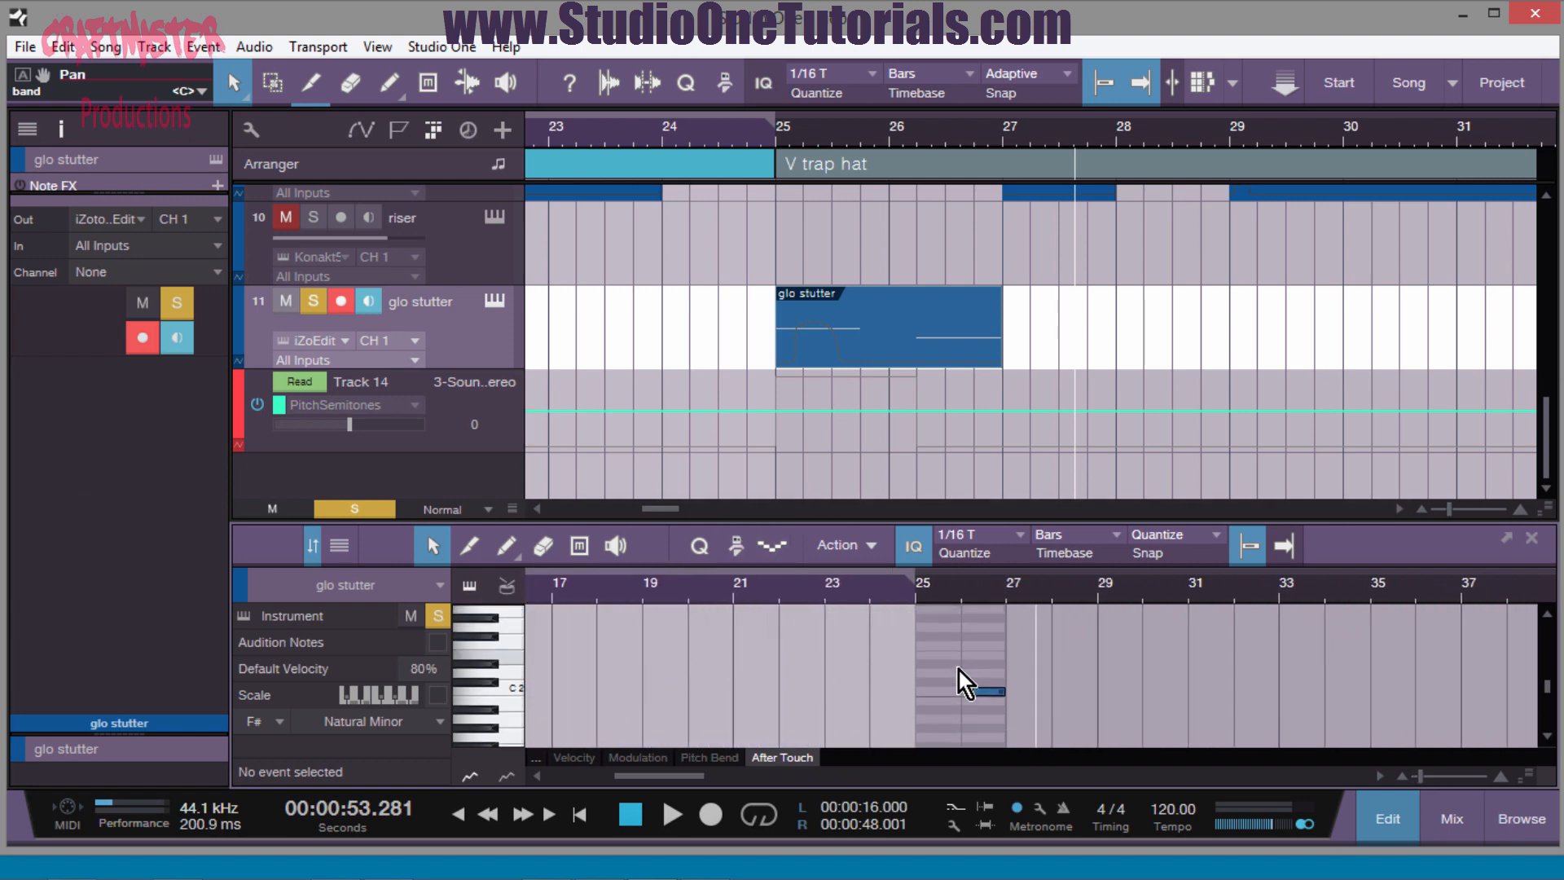
{"action": "scroll", "coordinate": [965, 673], "scroll_direction": "up", "scroll_amount": 10}
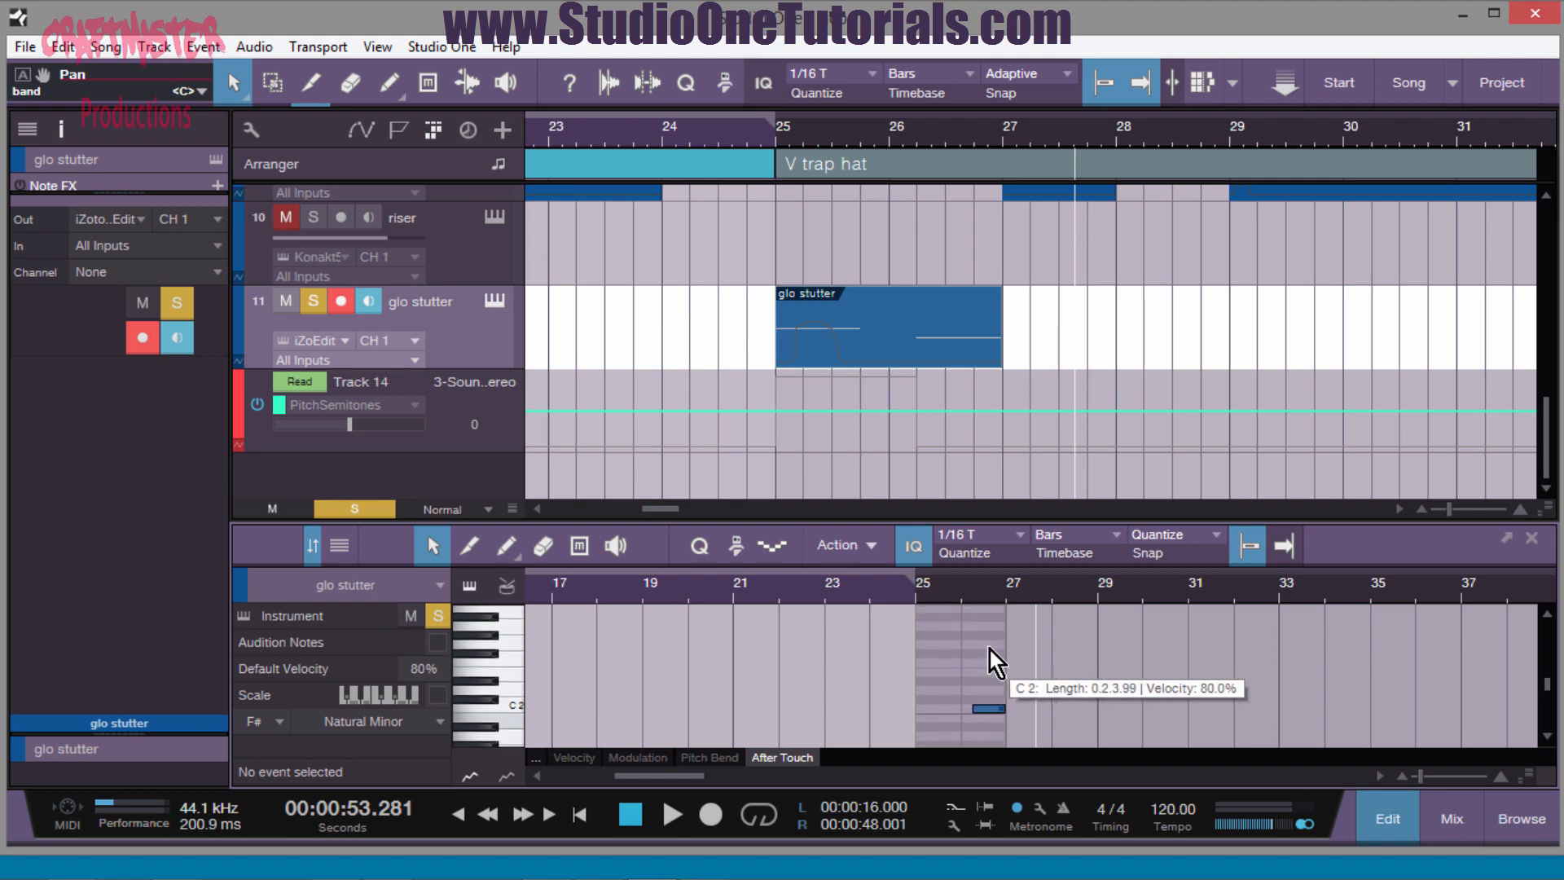
{"action": "scroll", "coordinate": [941, 661], "scroll_direction": "down", "scroll_amount": 2}
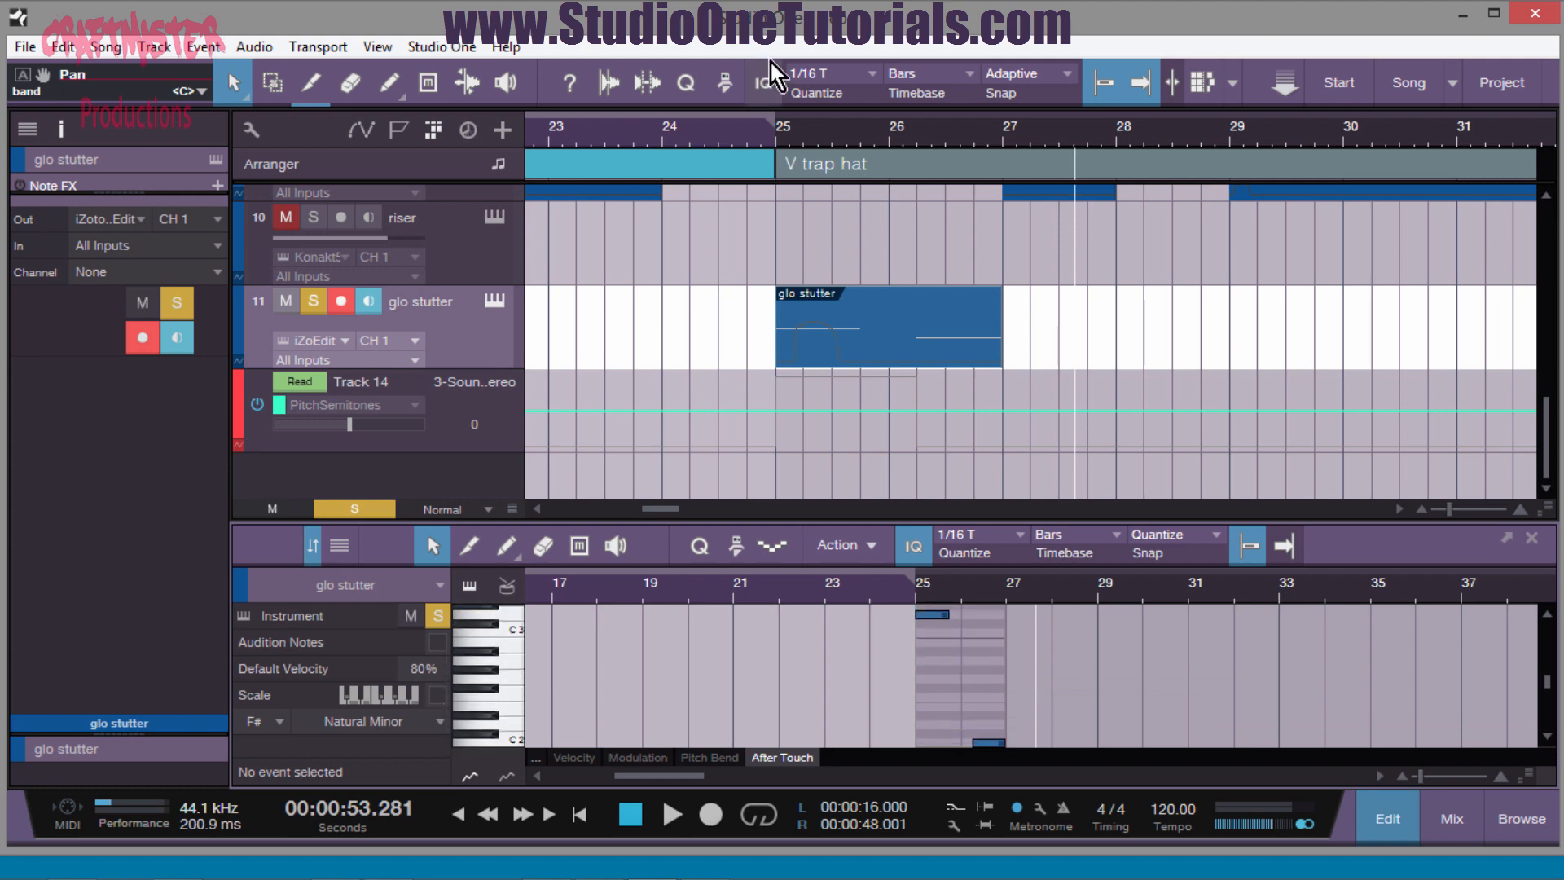
- Play the glo stutter part from just before bar 25 with its notes in view, stopping past bar 27
{"action": "left_click", "coordinate": [759, 134]}
{"action": "key", "text": "space"}
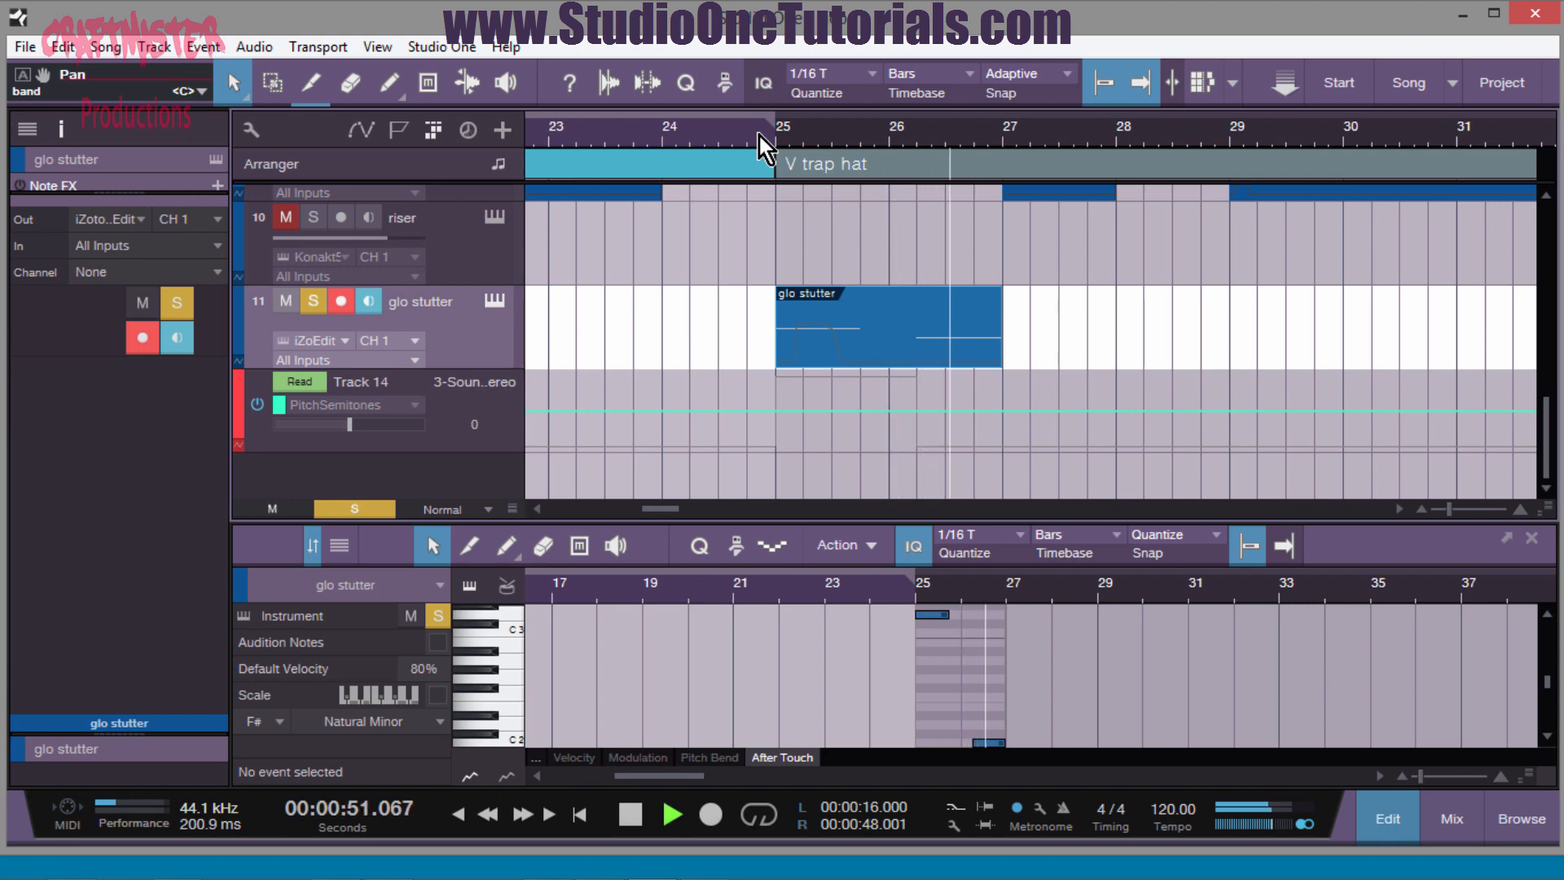
{"action": "key", "text": "space"}
- Clear the solo state of all tracks
{"action": "scroll", "coordinate": [575, 378], "scroll_direction": "up", "scroll_amount": 3}
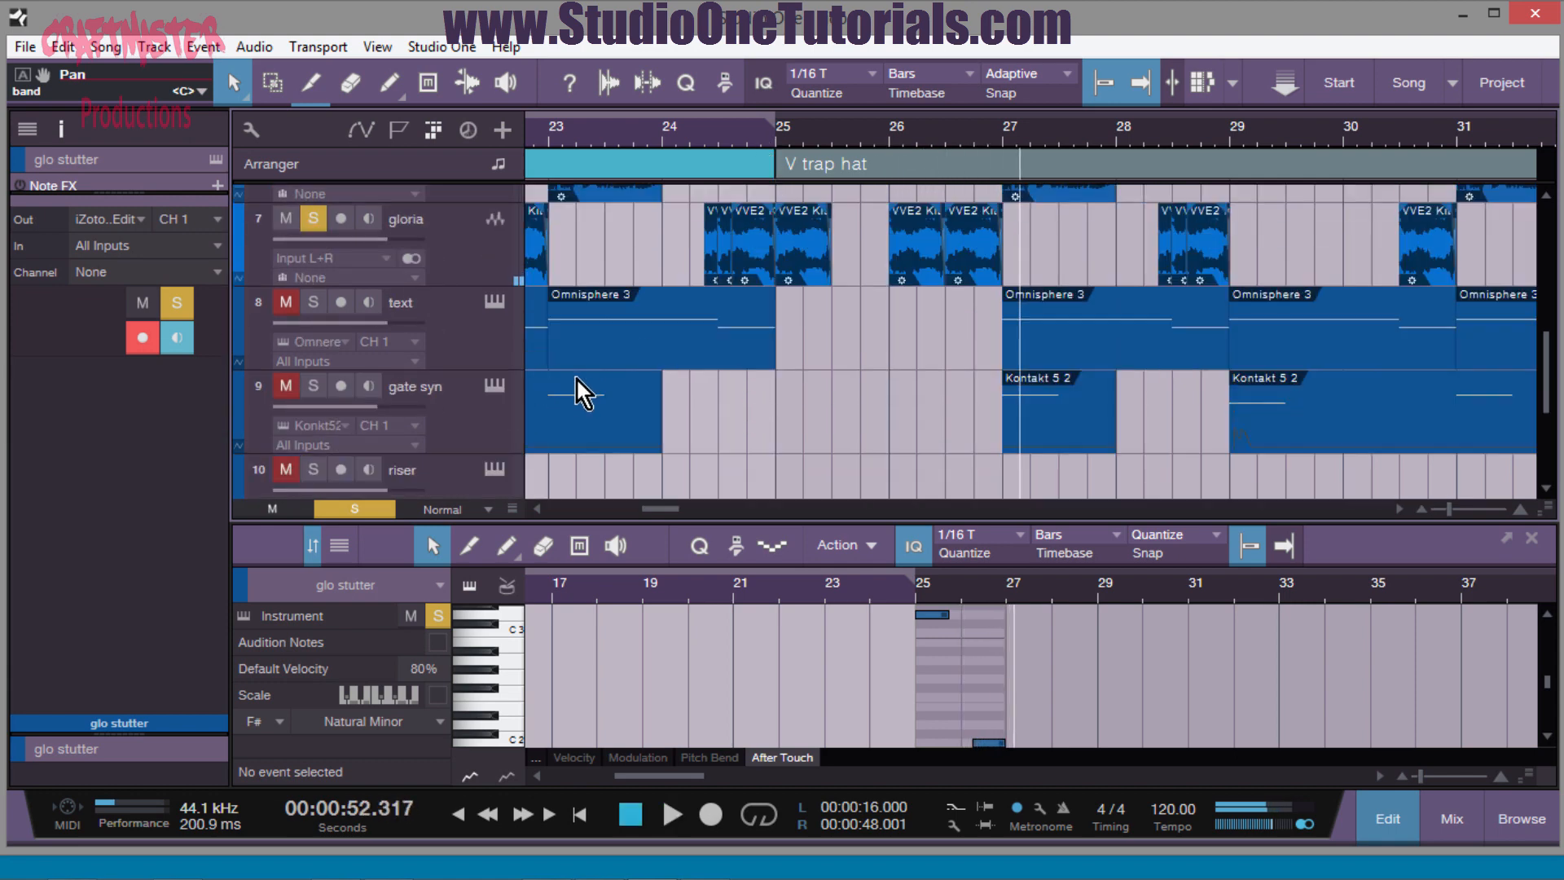
{"action": "scroll", "coordinate": [461, 399], "scroll_direction": "down", "scroll_amount": 1}
{"action": "left_click", "coordinate": [373, 508]}
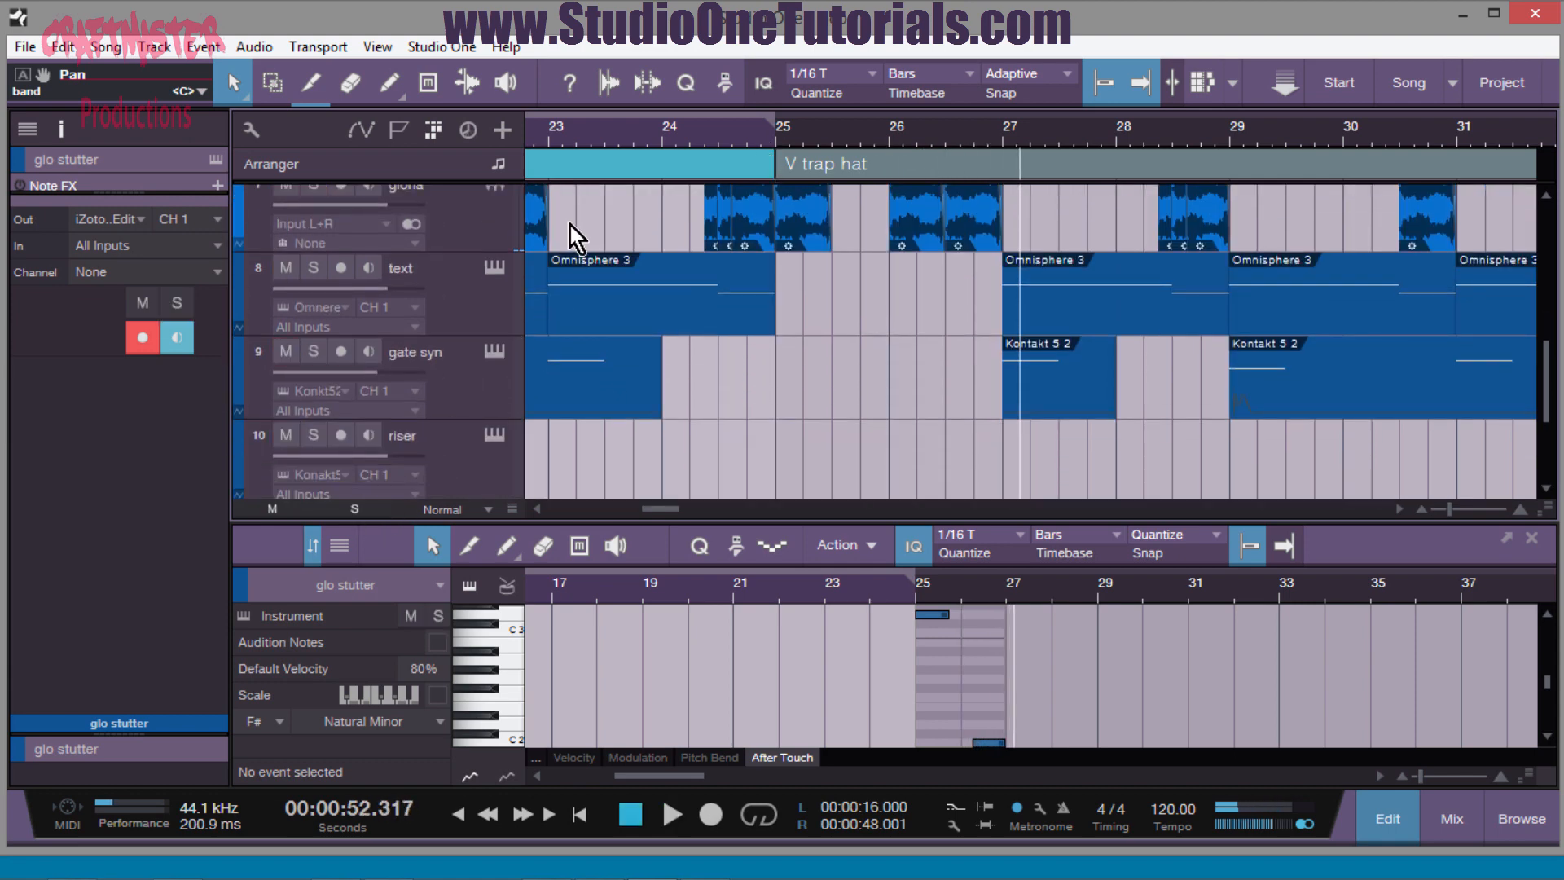
- Play the full mix from bar 23 through the bar 25 transition in a compact track overview, stopping after bar 27
{"action": "left_click", "coordinate": [575, 124]}
{"action": "key", "text": "space"}
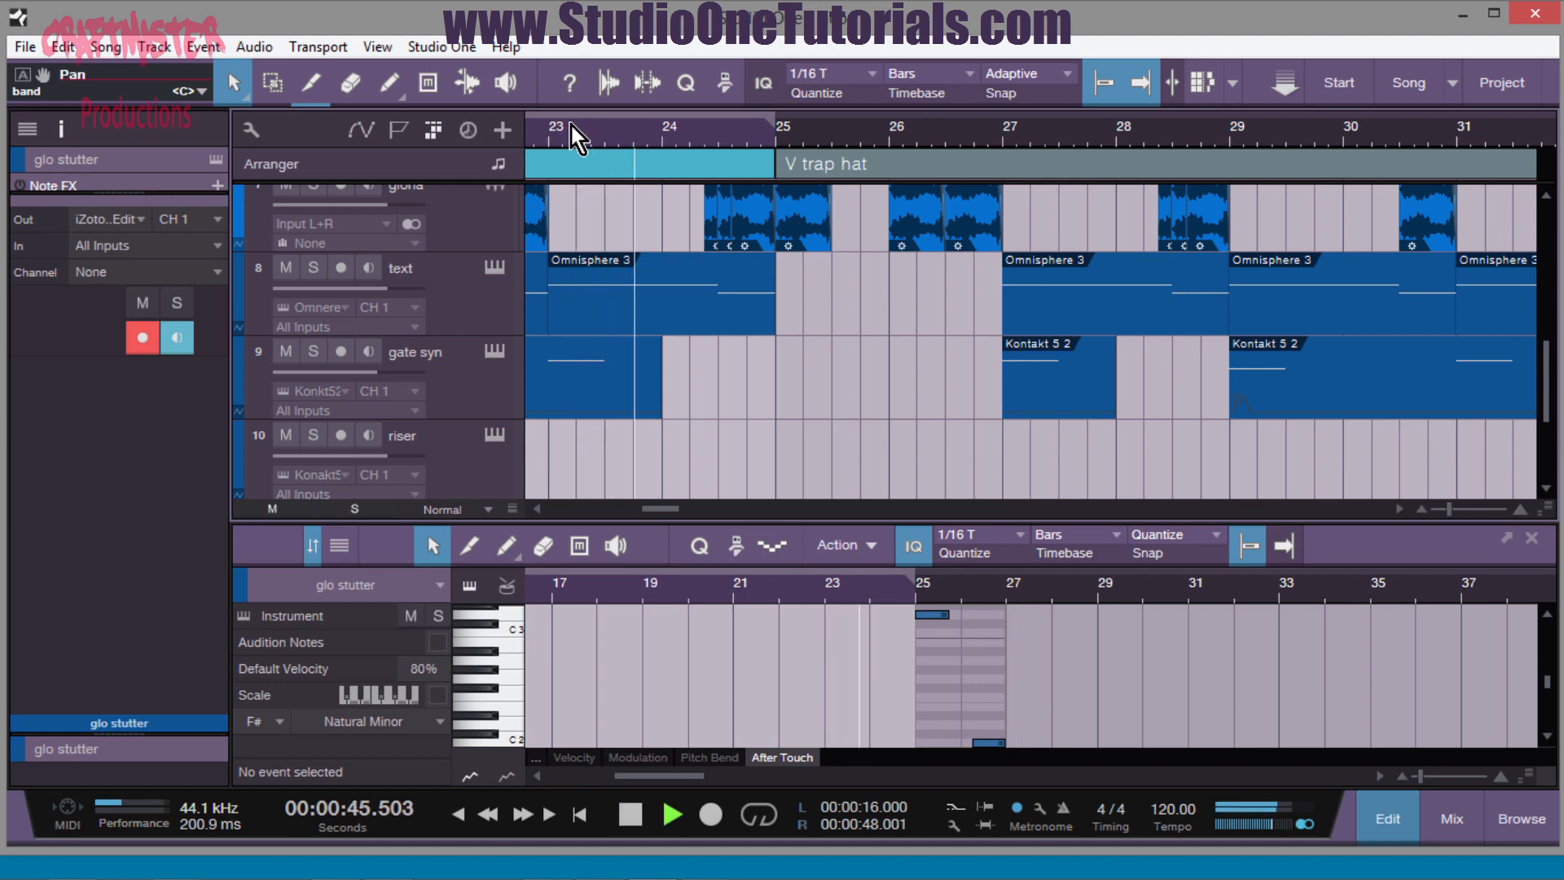
{"action": "scroll", "coordinate": [1008, 349], "scroll_direction": "down", "scroll_amount": 3}
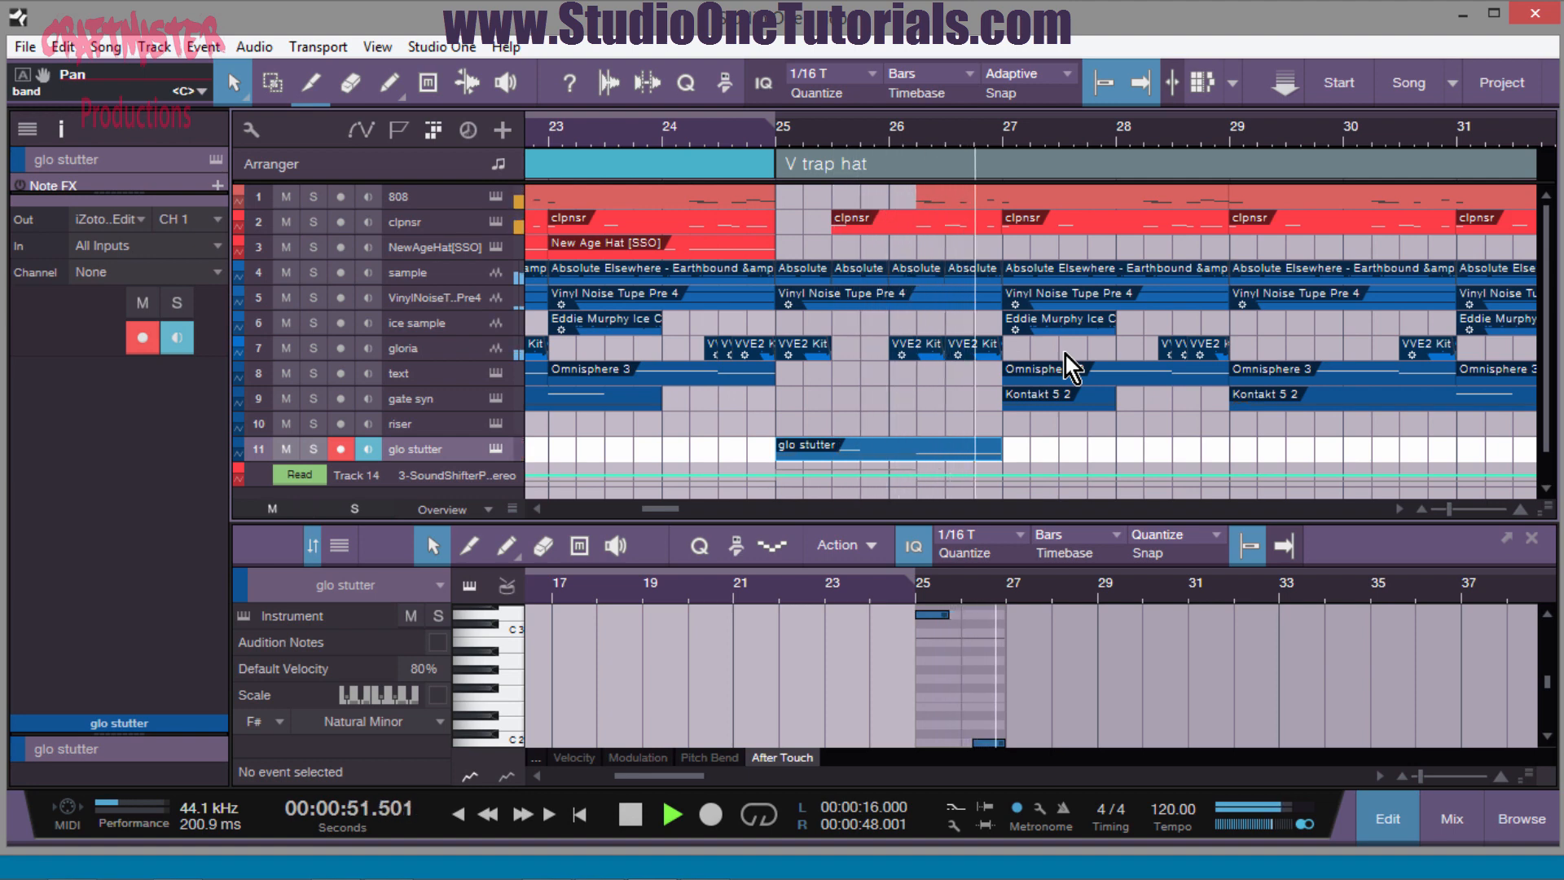
{"action": "key", "text": "space"}
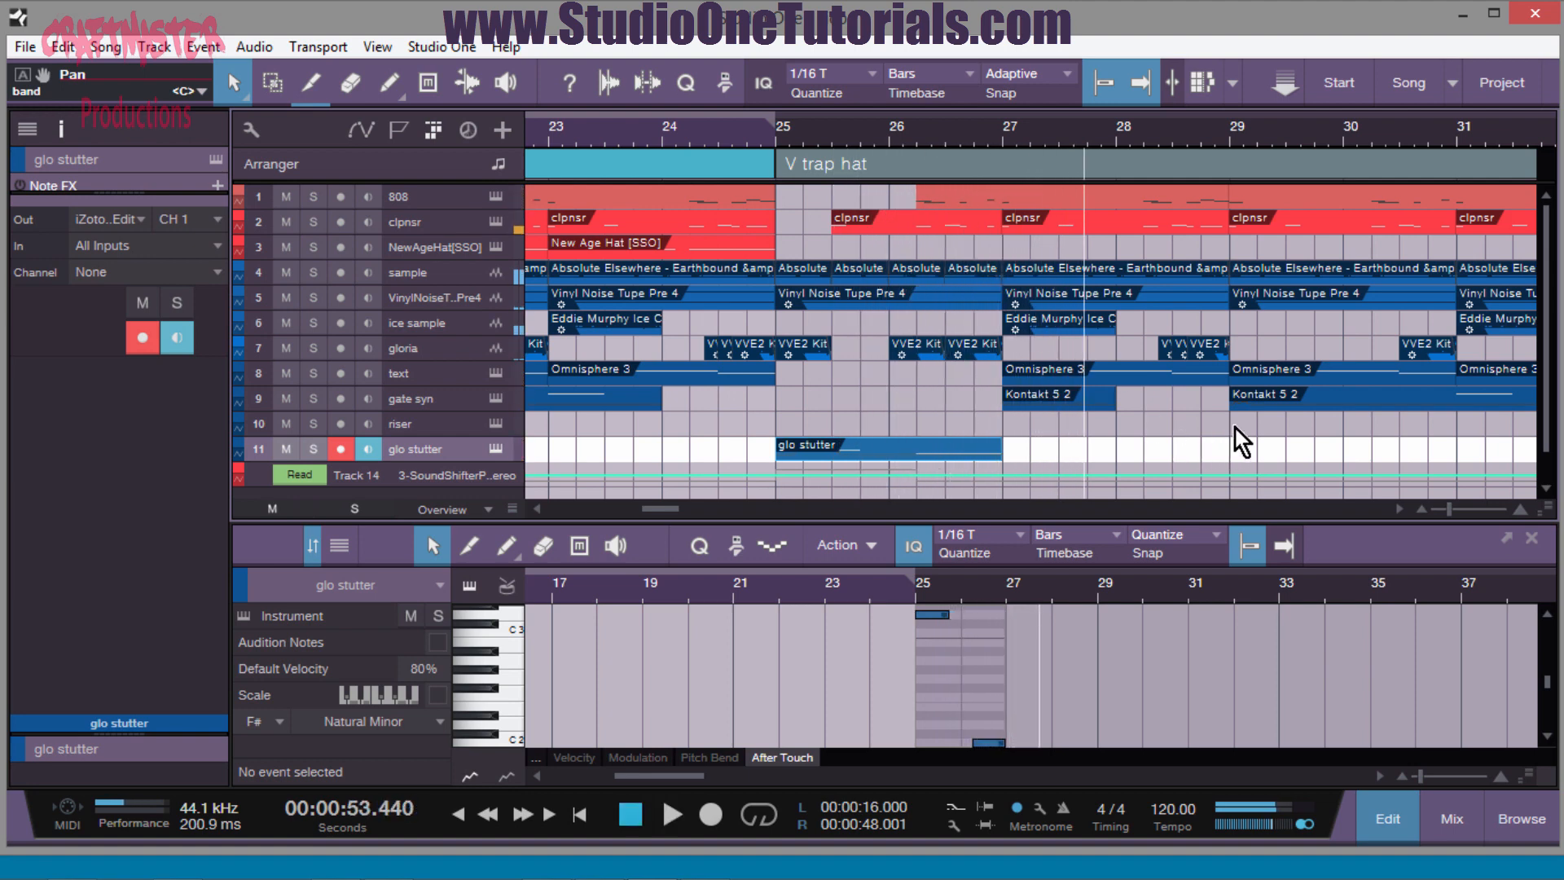
- Play the arrangement from just before bar 25 through the V trap hat and v open hat sections, stopping at the hook at bar 49
{"action": "left_click_drag", "start_coordinate": [833, 130], "coordinate": [888, 100]}
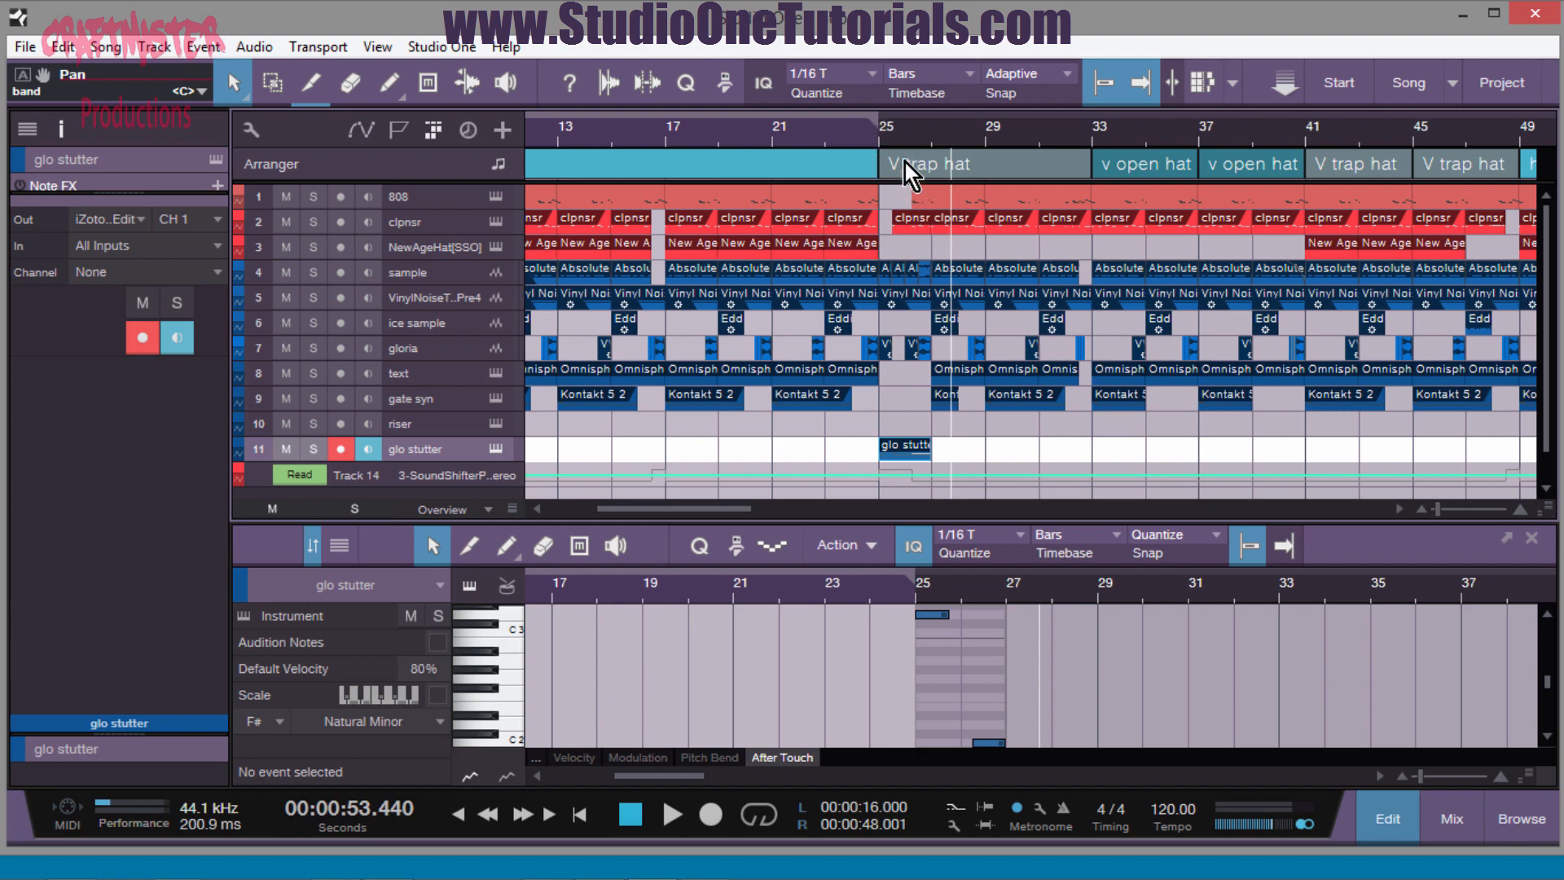
{"action": "left_click_drag", "start_coordinate": [897, 168], "coordinate": [911, 134]}
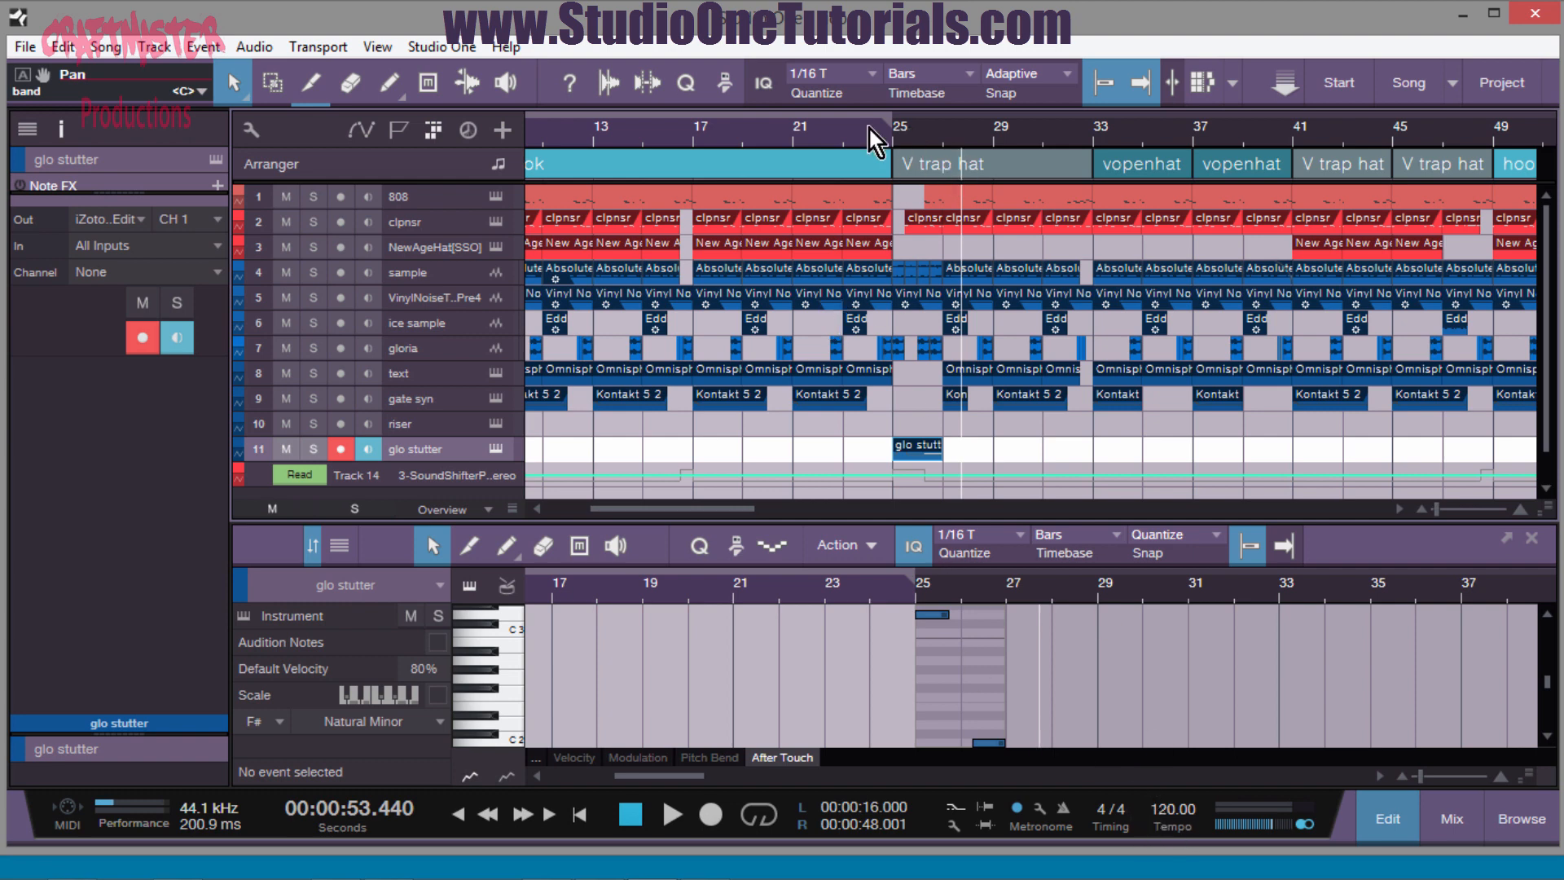
{"action": "left_click_drag", "start_coordinate": [895, 148], "coordinate": [901, 127]}
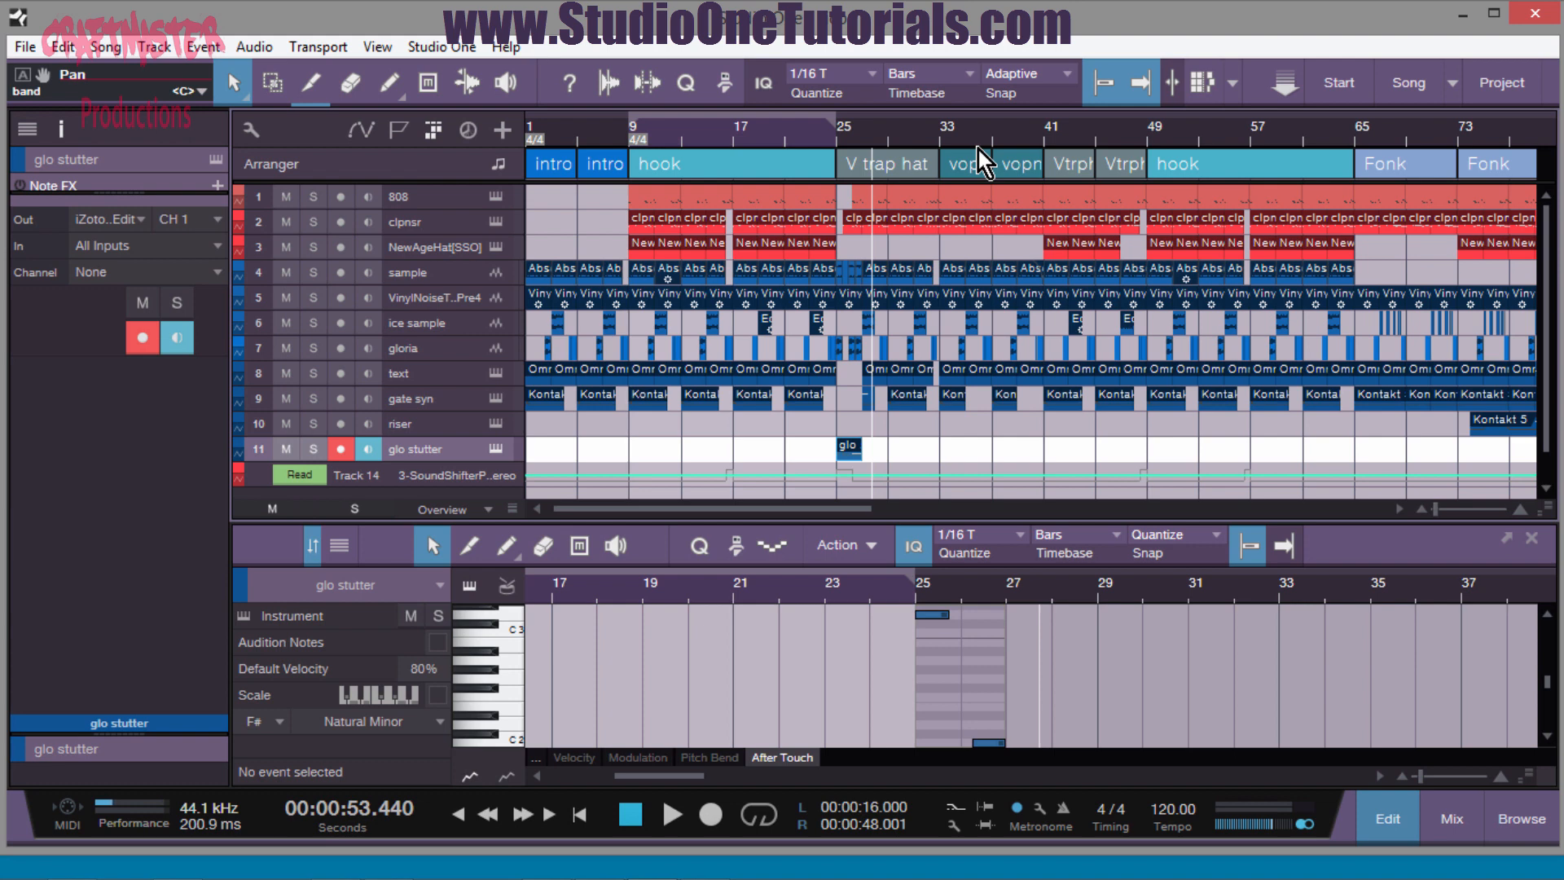
{"action": "left_click", "coordinate": [829, 137]}
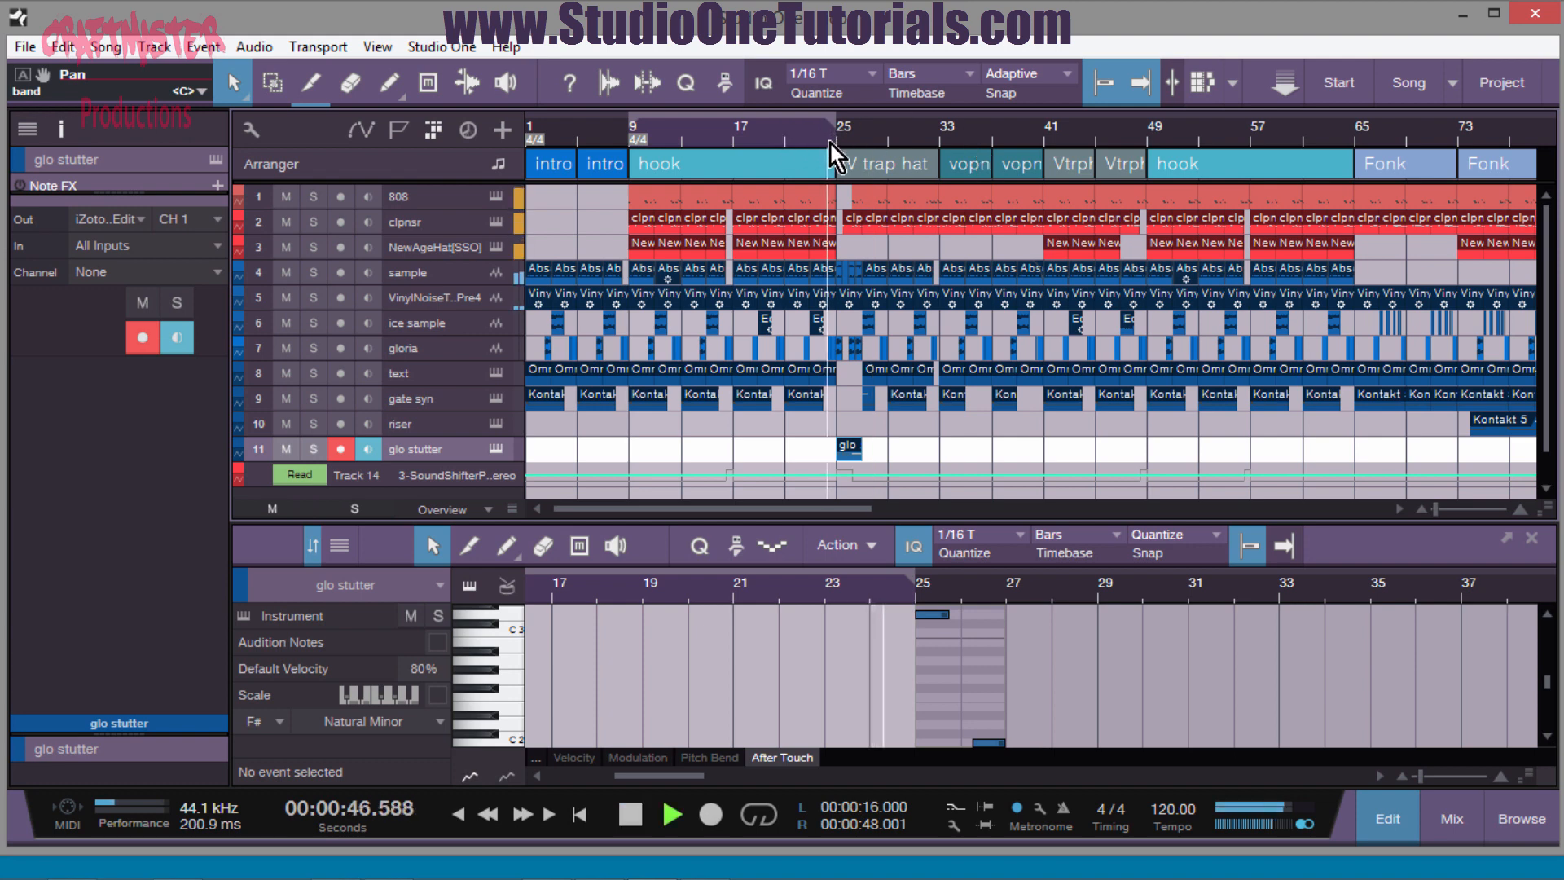
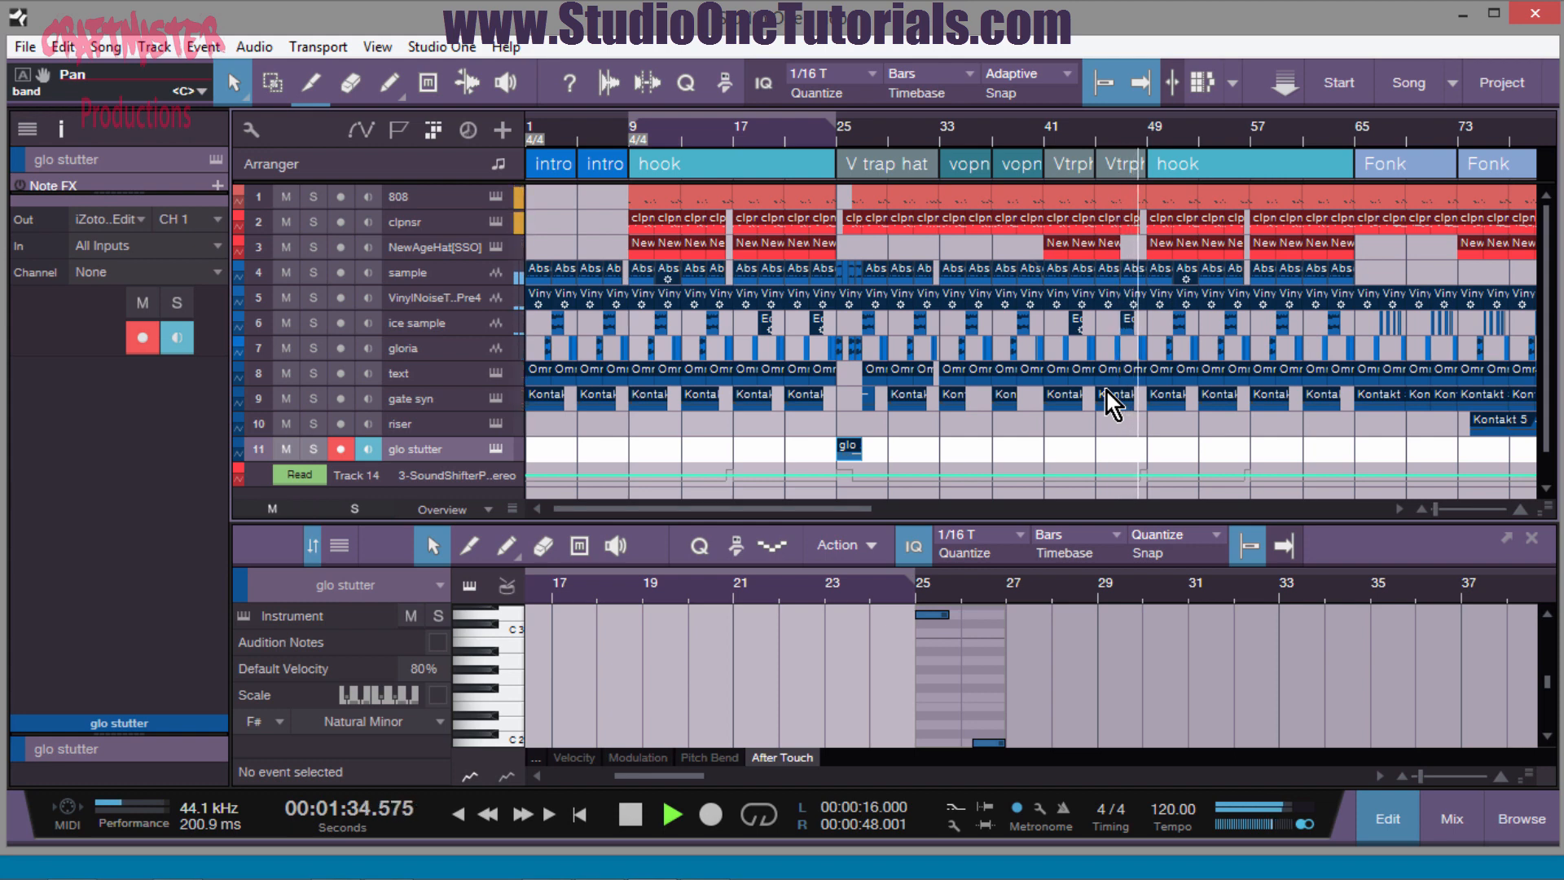
{"action": "key", "text": "space"}
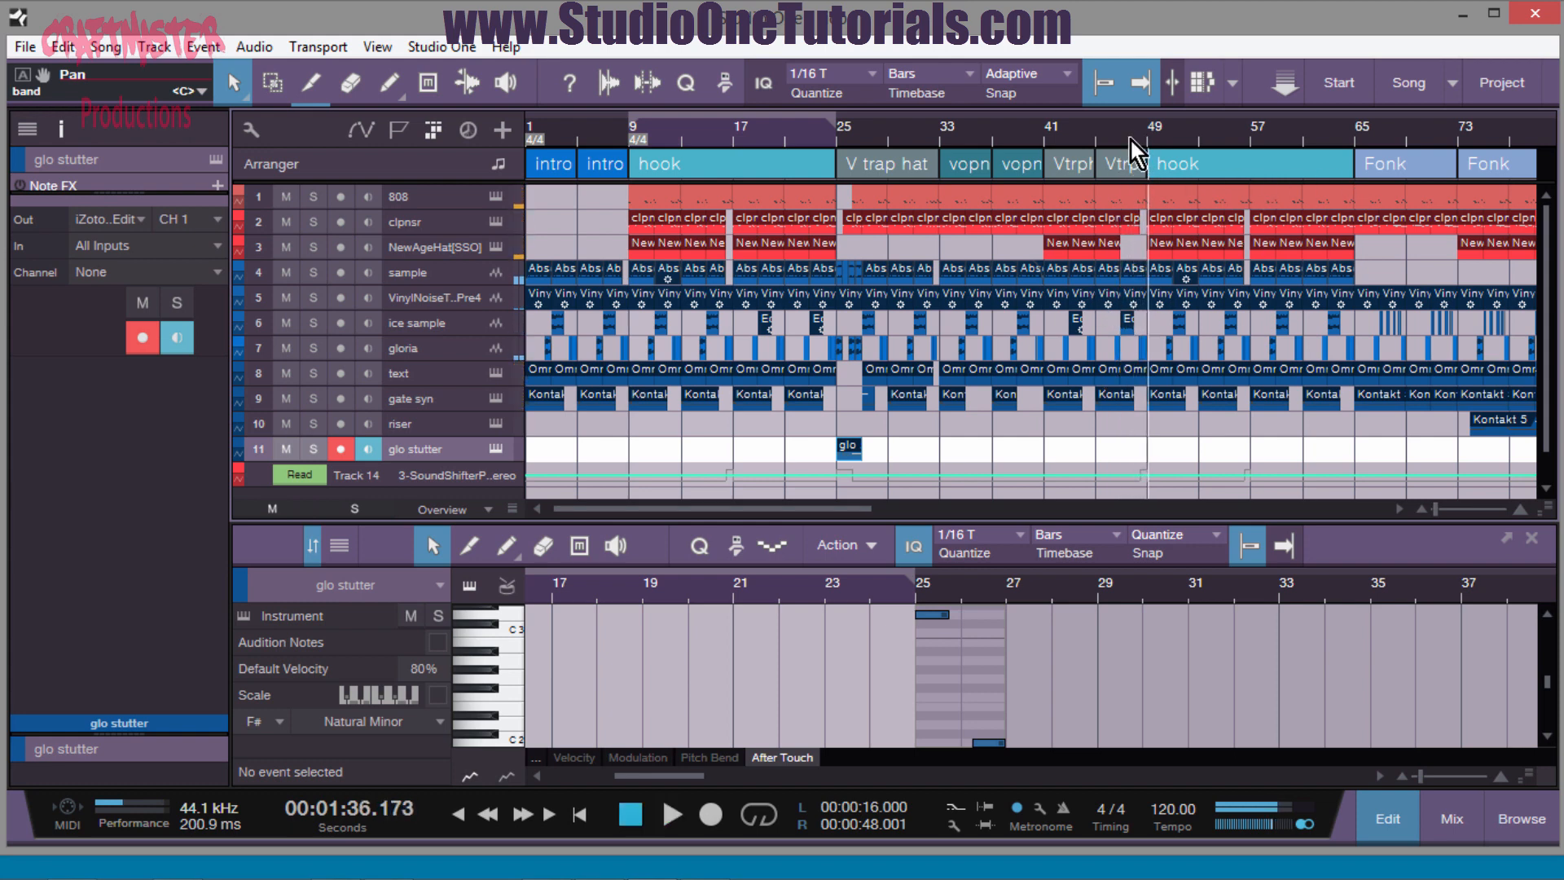
- Inspect the chopped gloria clips at the end of bar 40 and play them from bar 40 into bar 41
{"action": "left_click_drag", "start_coordinate": [1131, 138], "coordinate": [1123, 216]}
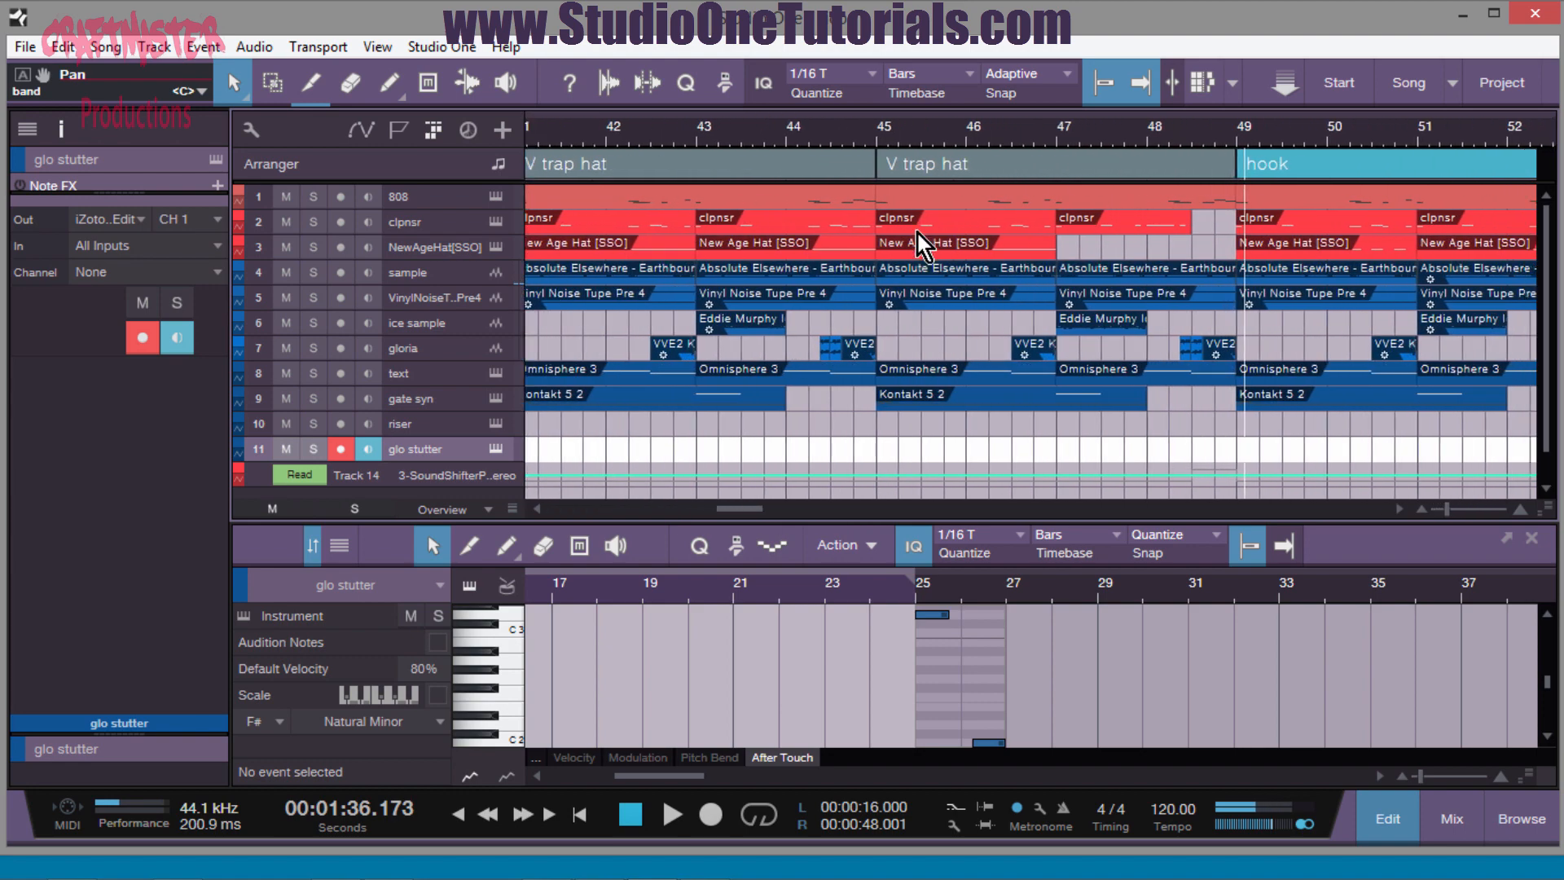
{"action": "left_click_drag", "start_coordinate": [753, 511], "coordinate": [723, 518]}
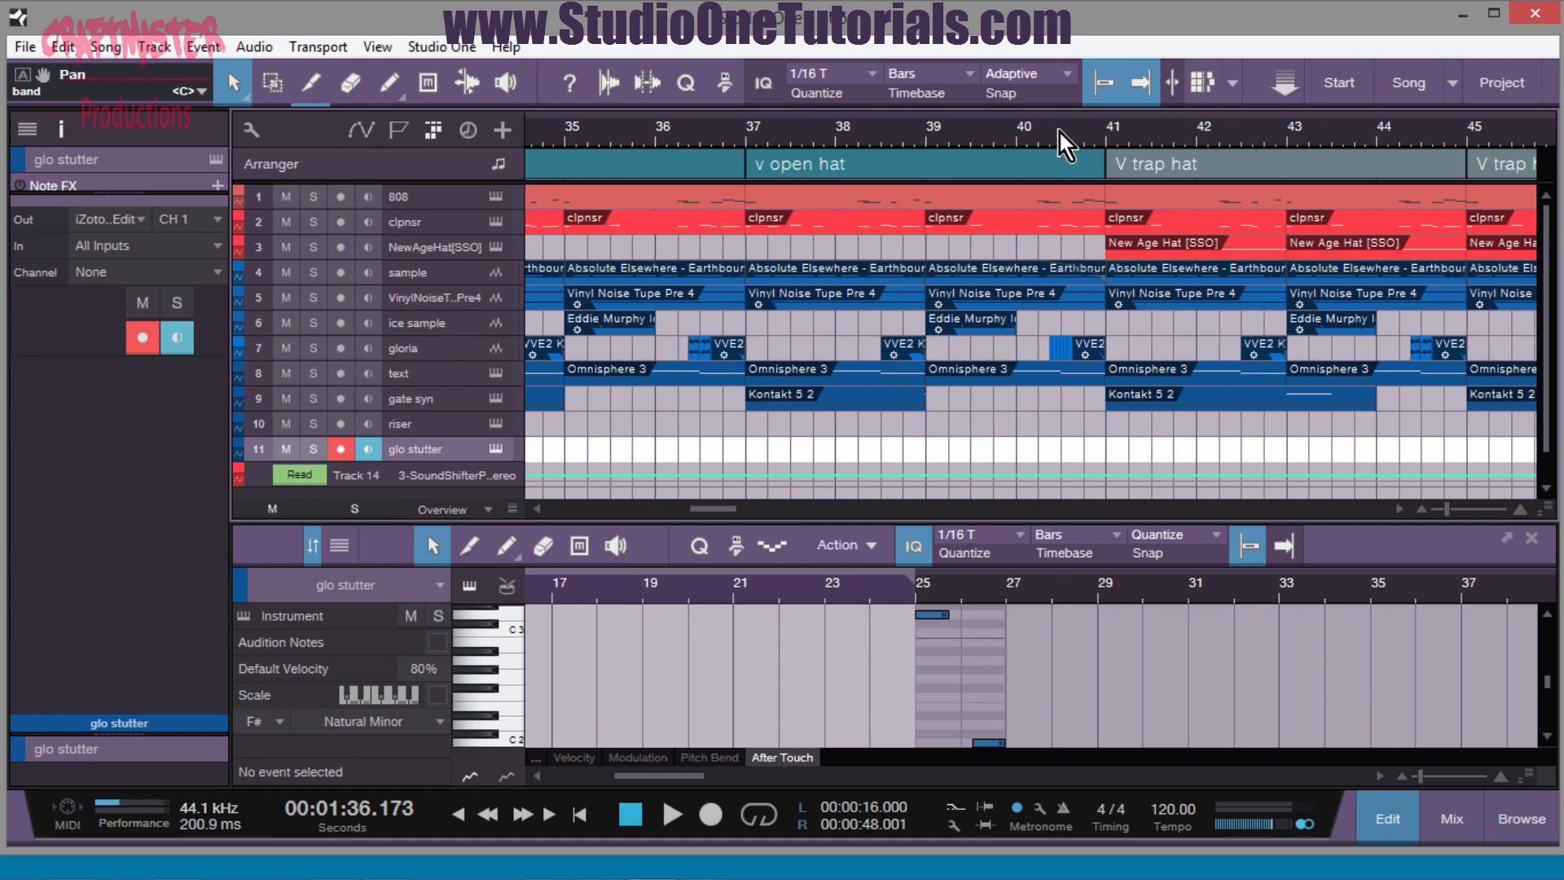
{"action": "left_click_drag", "start_coordinate": [1059, 134], "coordinate": [1049, 272]}
{"action": "scroll", "coordinate": [1206, 405], "scroll_direction": "down", "scroll_amount": 2}
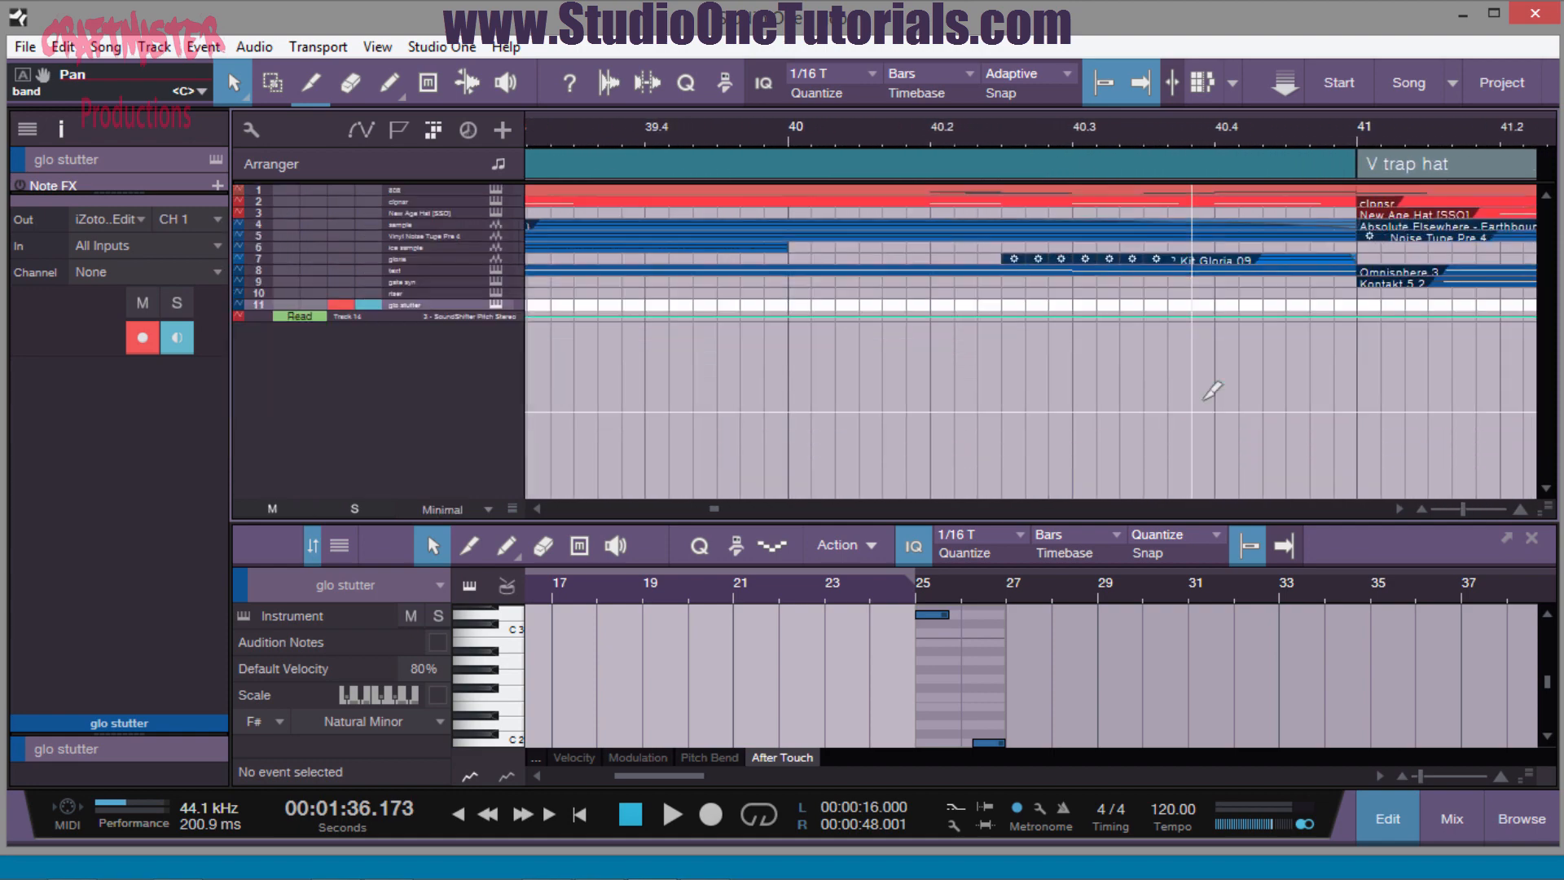
{"action": "scroll", "coordinate": [1209, 404], "scroll_direction": "up", "scroll_amount": 6}
{"action": "scroll", "coordinate": [1209, 404], "scroll_direction": "up", "scroll_amount": 4}
{"action": "scroll", "coordinate": [1209, 403], "scroll_direction": "up", "scroll_amount": 3}
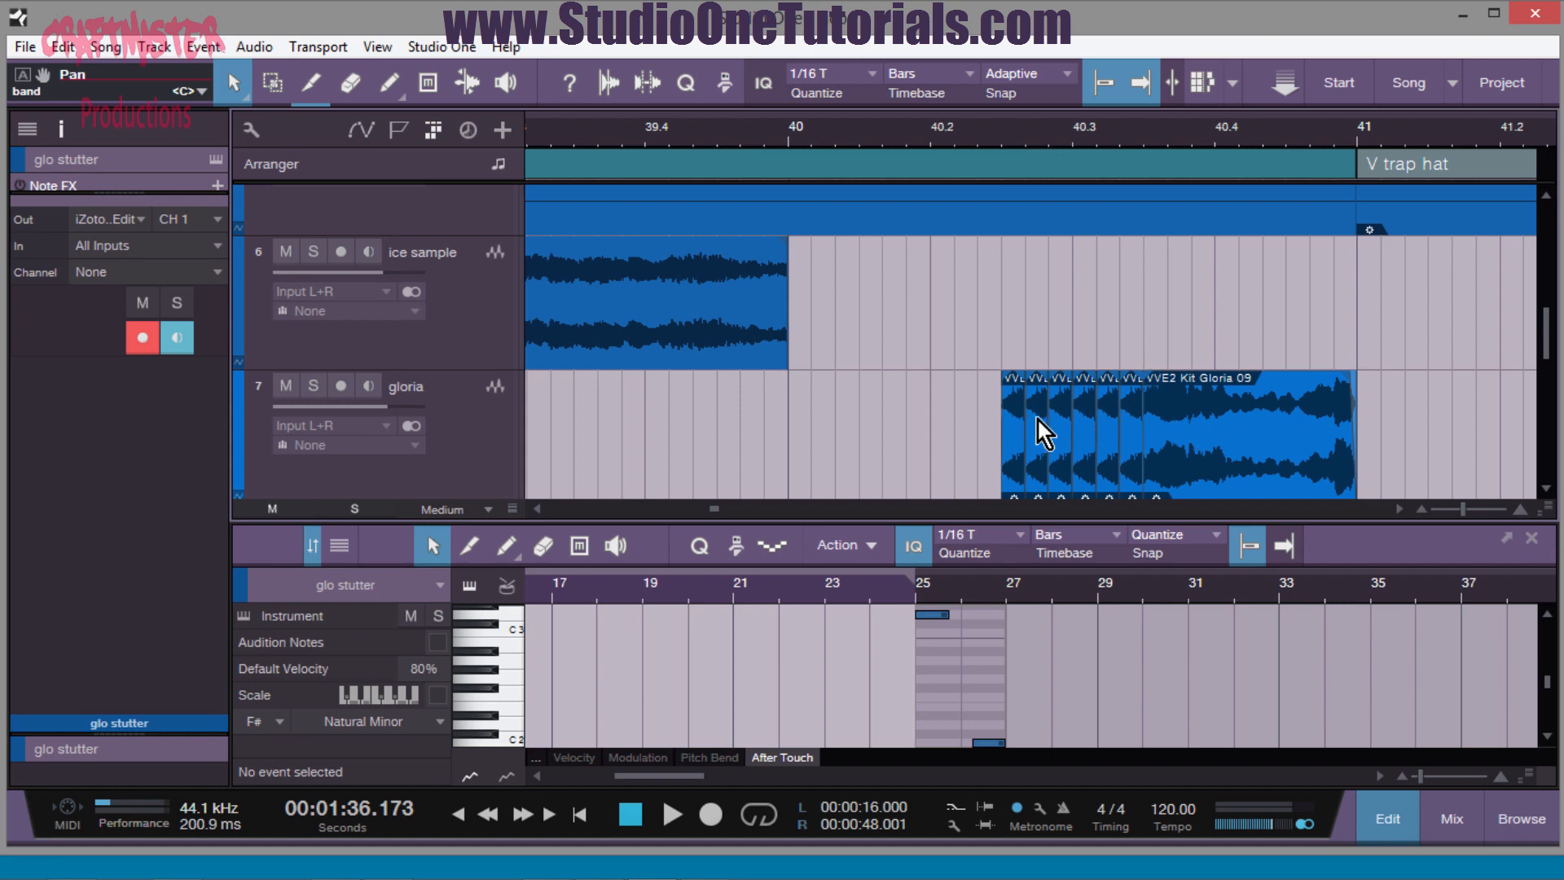
{"action": "left_click", "coordinate": [950, 132]}
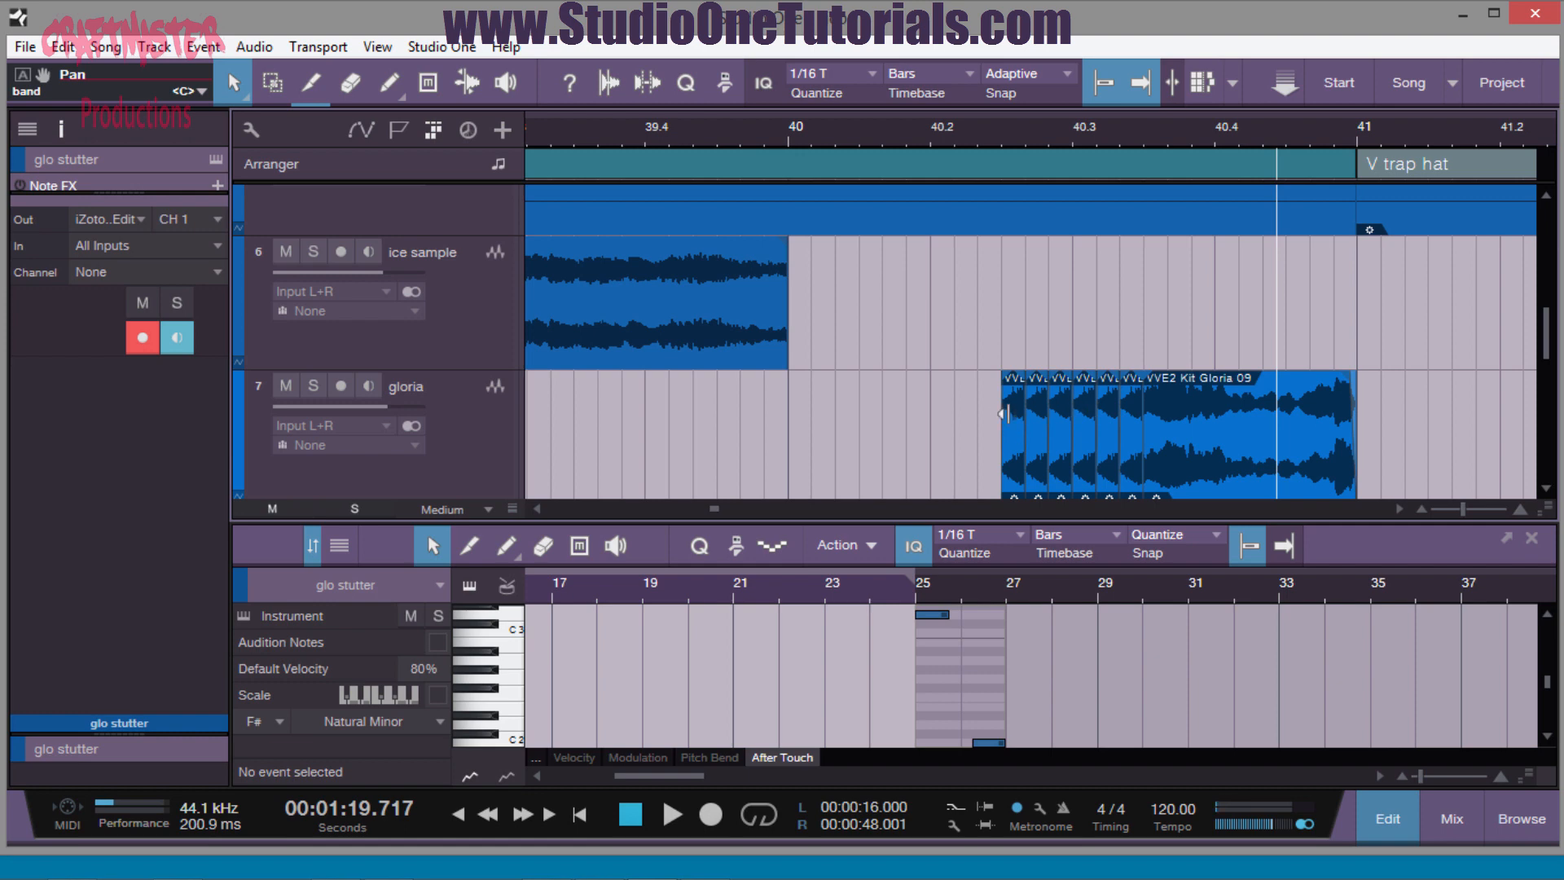
{"action": "left_click", "coordinate": [831, 139]}
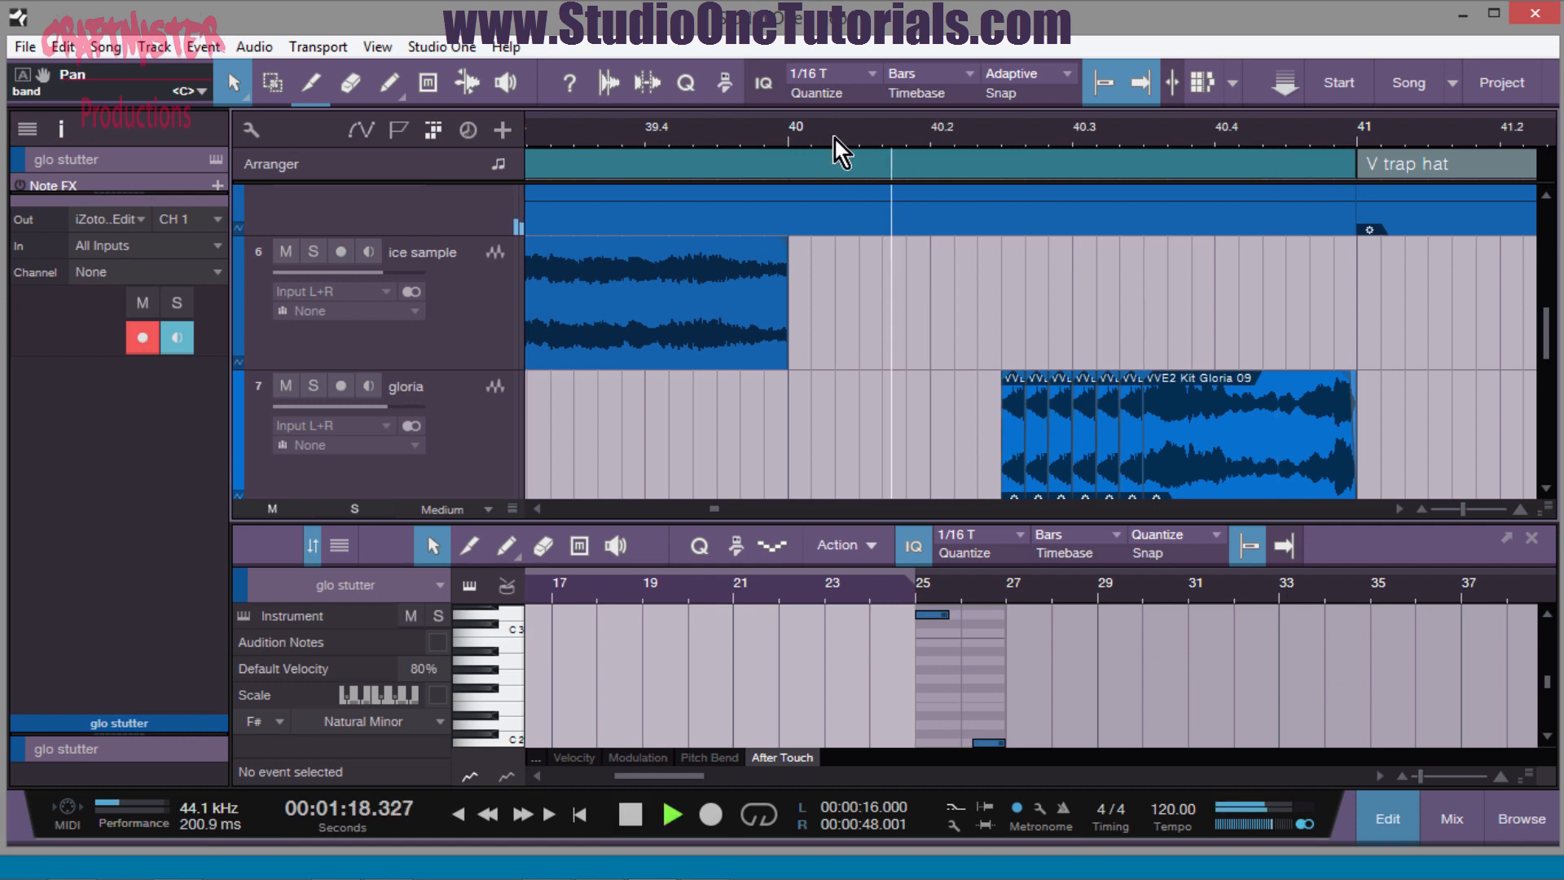
{"action": "key", "text": "space"}
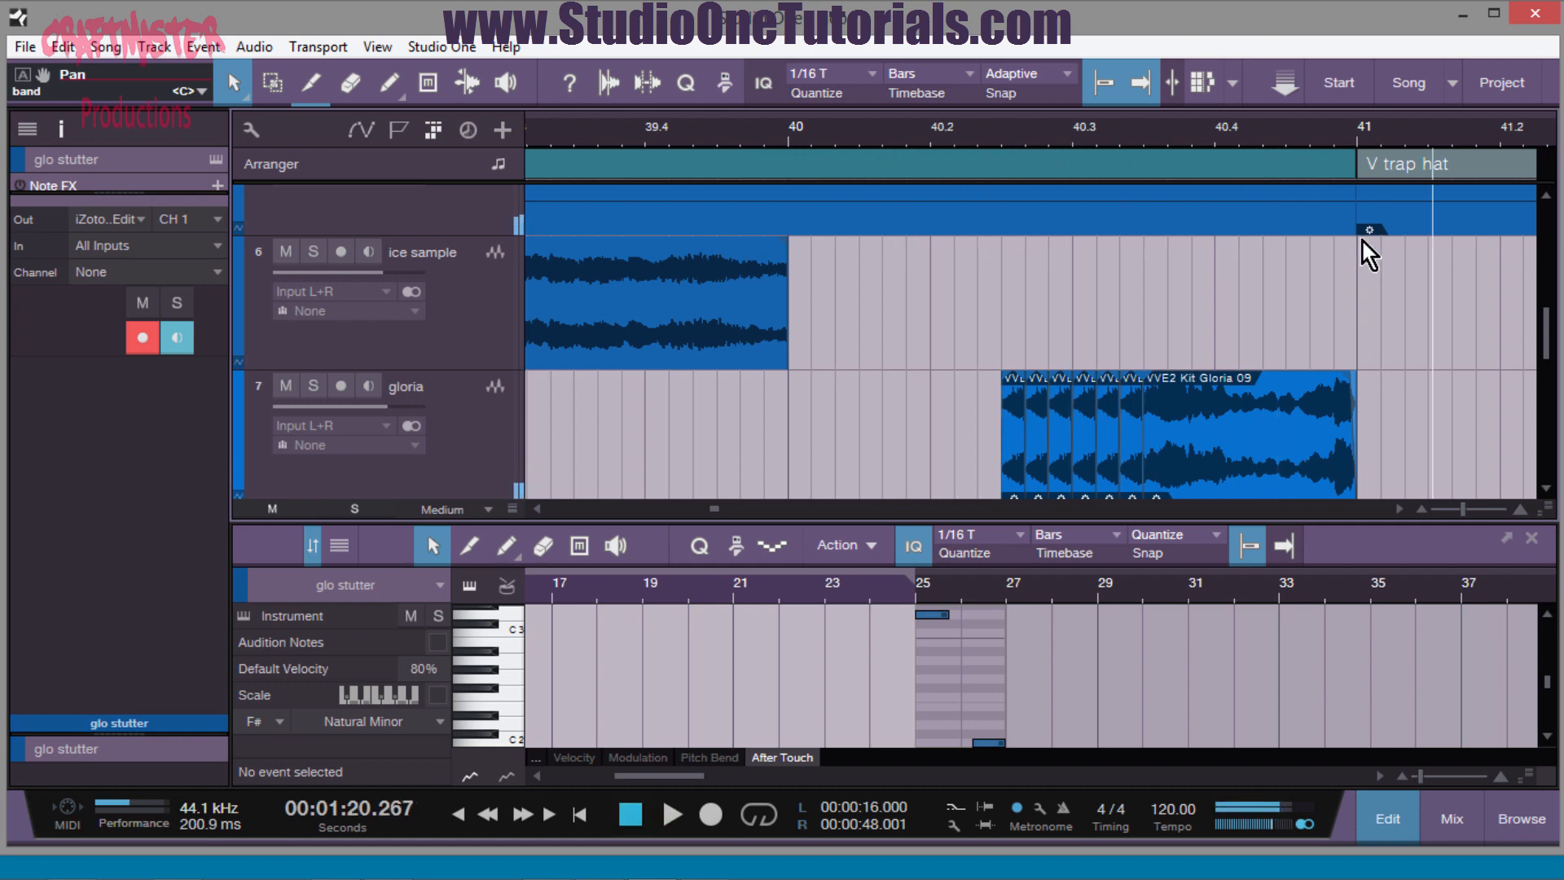
- Examine the clpnsr, New Age Hat and sample tracks in the V trap hat sections leading up to the hook at bar 49
{"action": "left_click_drag", "start_coordinate": [716, 510], "coordinate": [734, 510]}
{"action": "left_click_drag", "start_coordinate": [826, 143], "coordinate": [899, 51]}
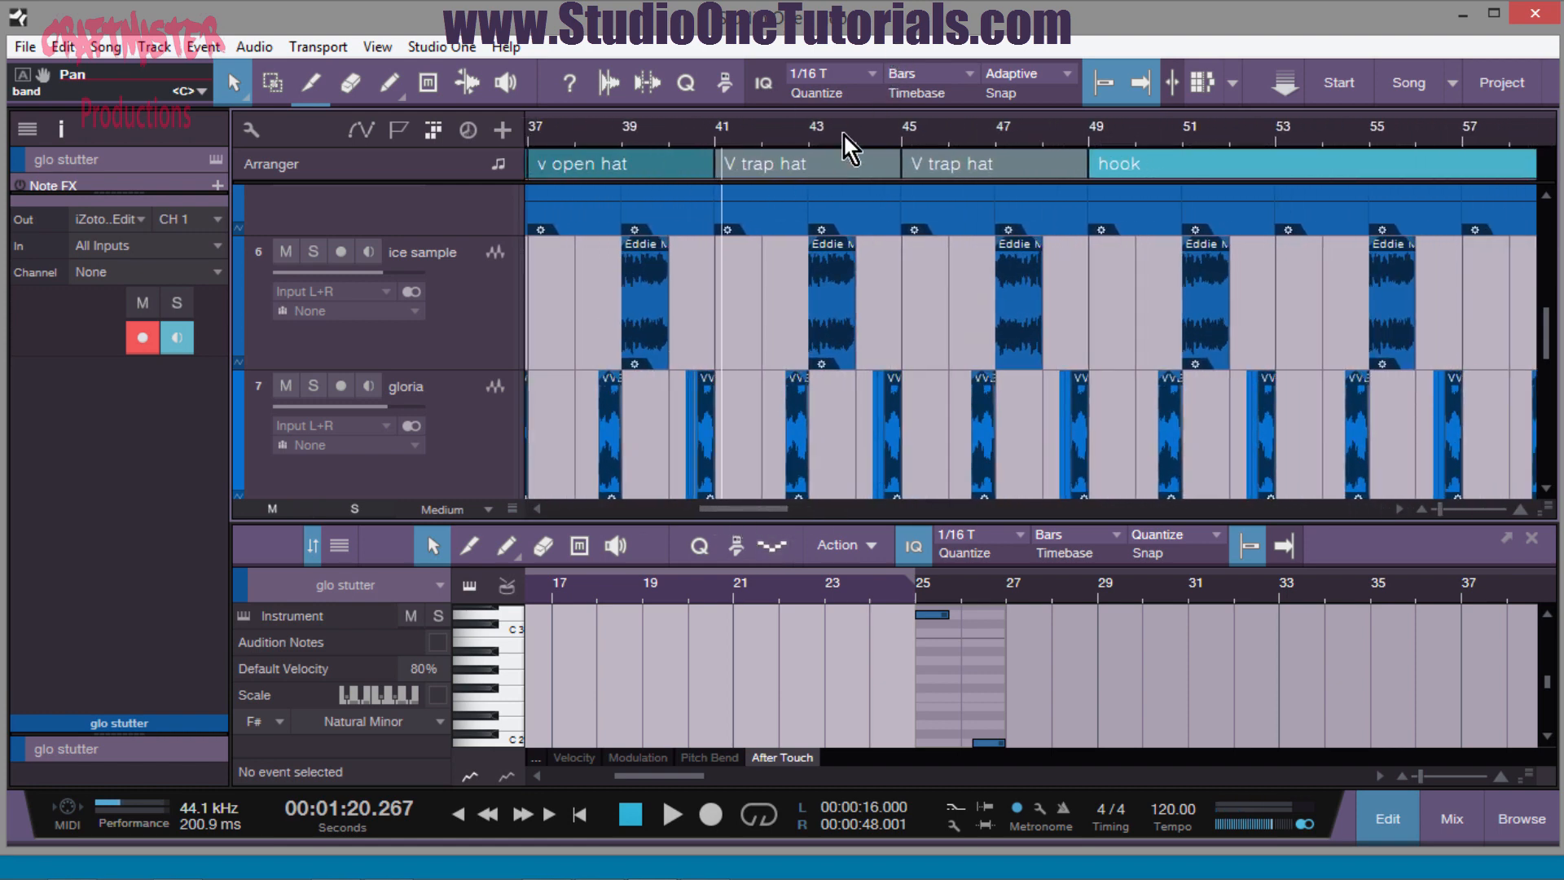
{"action": "left_click_drag", "start_coordinate": [846, 133], "coordinate": [854, 118]}
{"action": "left_click_drag", "start_coordinate": [966, 129], "coordinate": [964, 153]}
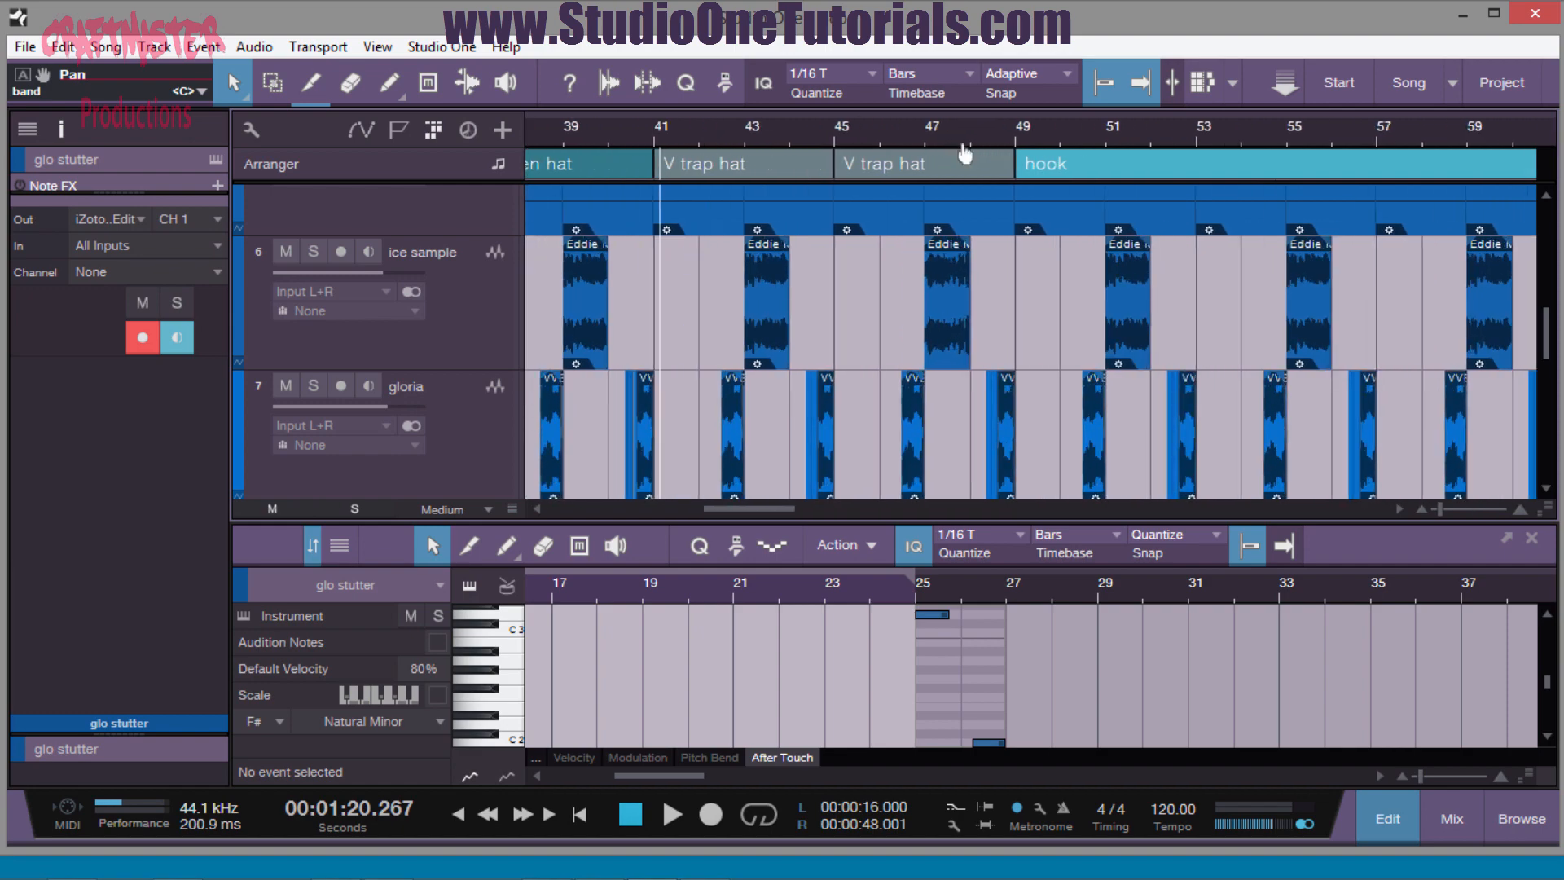
{"action": "scroll", "coordinate": [780, 228], "scroll_direction": "up", "scroll_amount": 6}
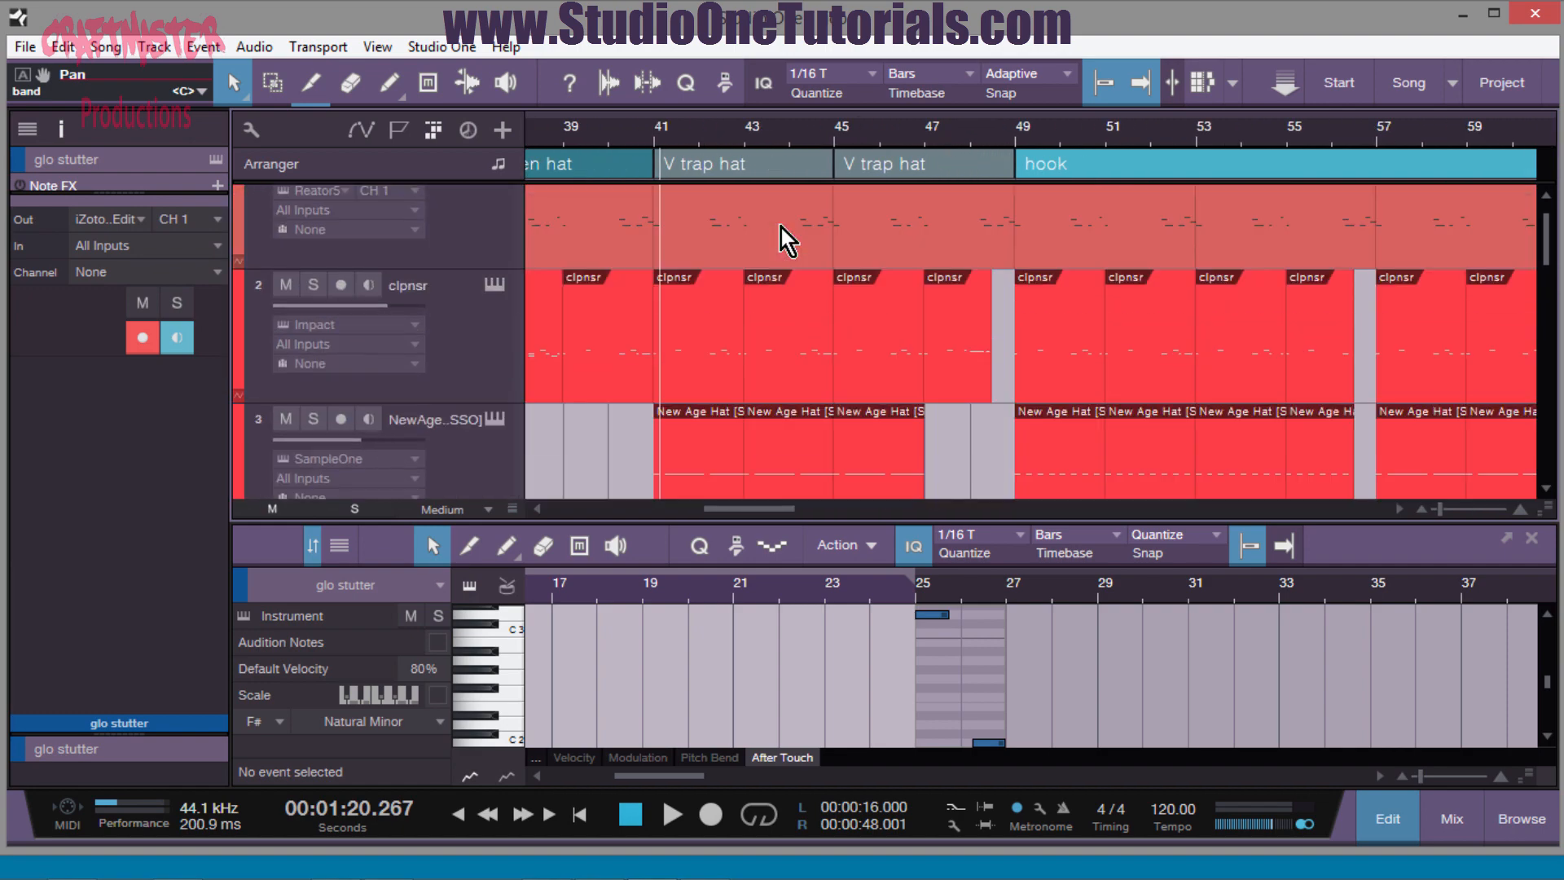
{"action": "scroll", "coordinate": [1000, 286], "scroll_direction": "down", "scroll_amount": 4}
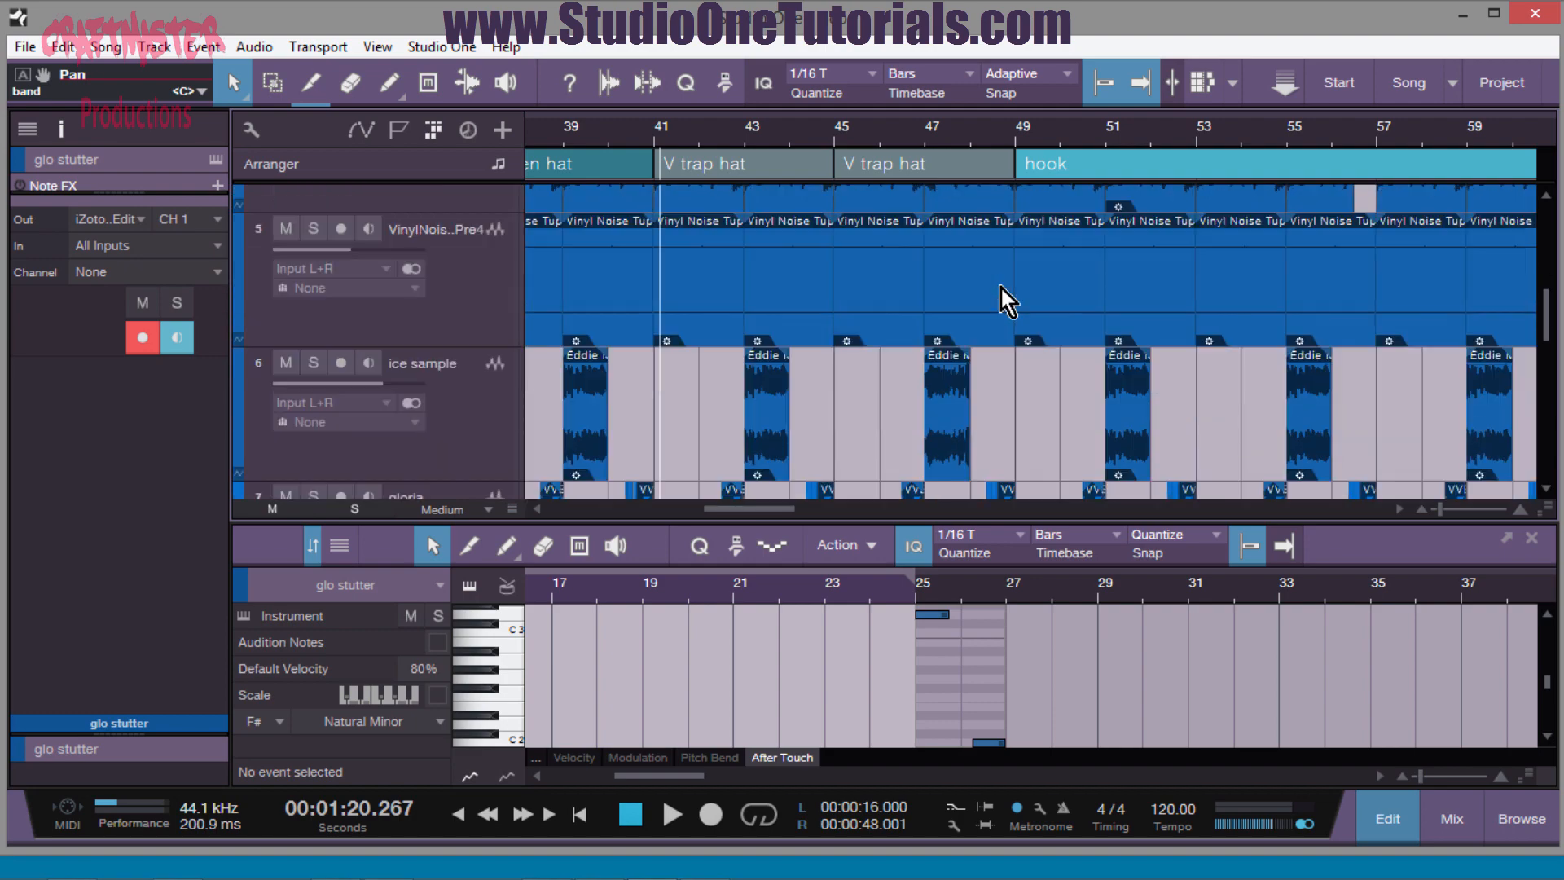
{"action": "scroll", "coordinate": [1001, 286], "scroll_direction": "up", "scroll_amount": 2}
{"action": "scroll", "coordinate": [1001, 286], "scroll_direction": "down", "scroll_amount": 3}
{"action": "scroll", "coordinate": [993, 261], "scroll_direction": "up", "scroll_amount": 3}
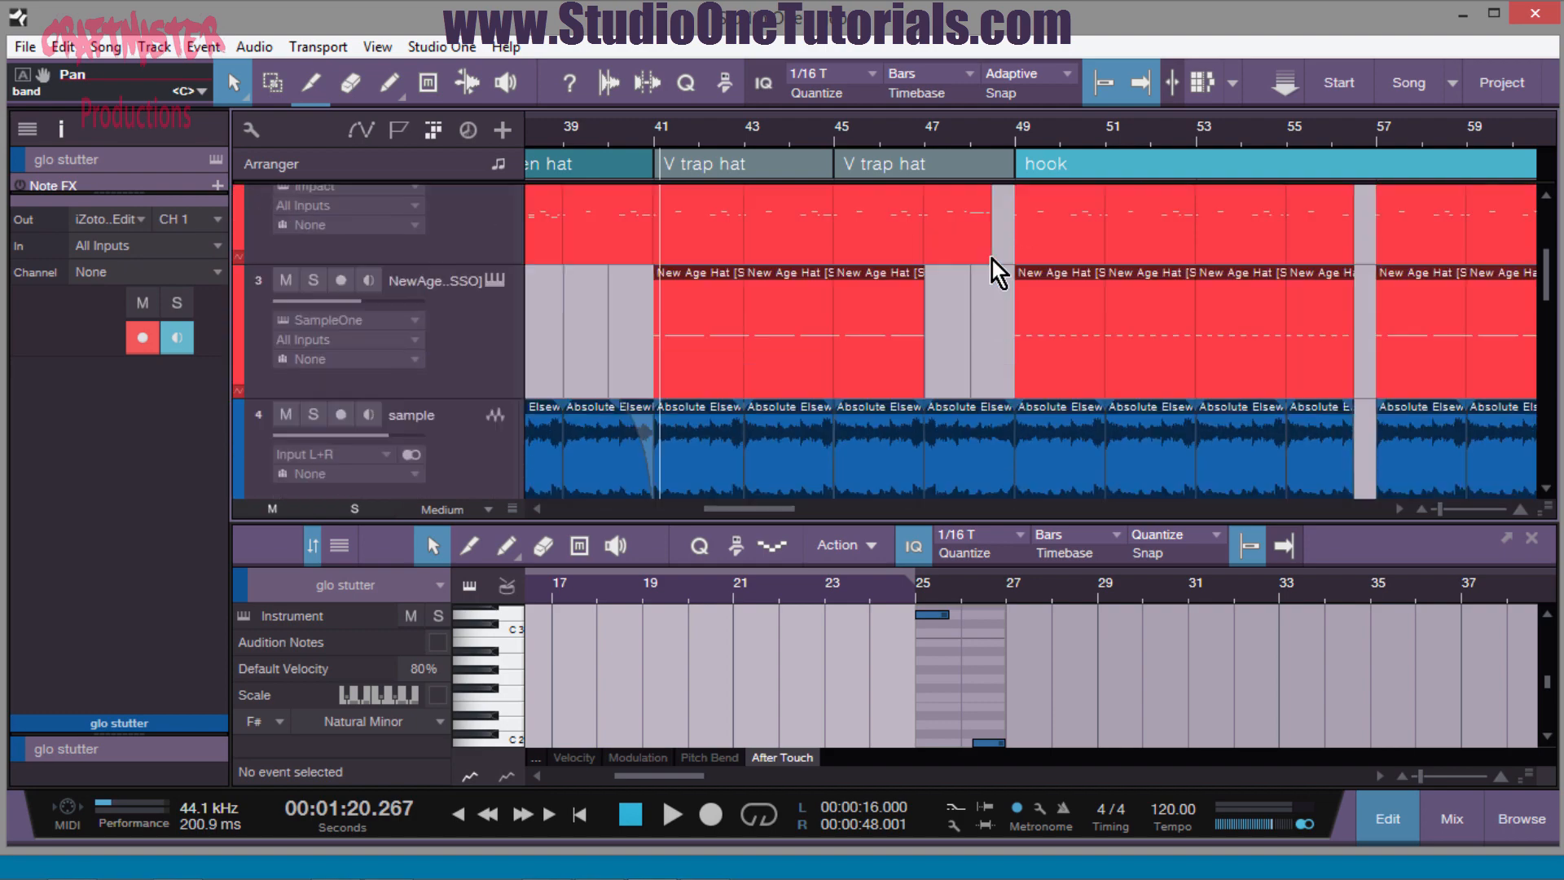
- Play the second V trap hat section from bar 47, stopping just before the hook at bar 49
{"action": "double_click", "coordinate": [922, 164]}
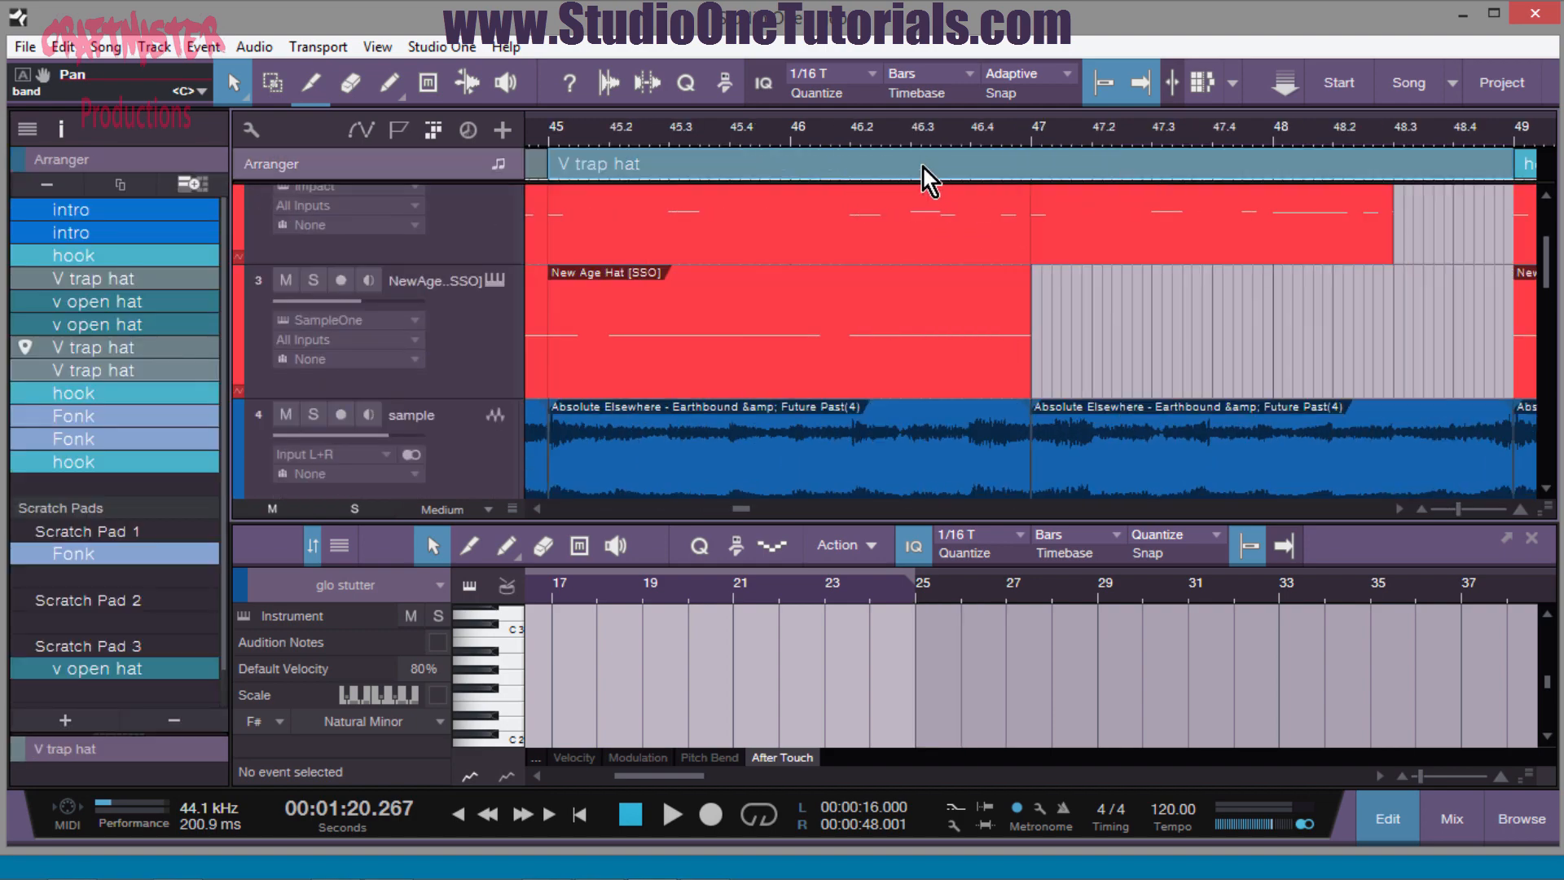
{"action": "left_click", "coordinate": [1018, 129]}
{"action": "key", "text": "space"}
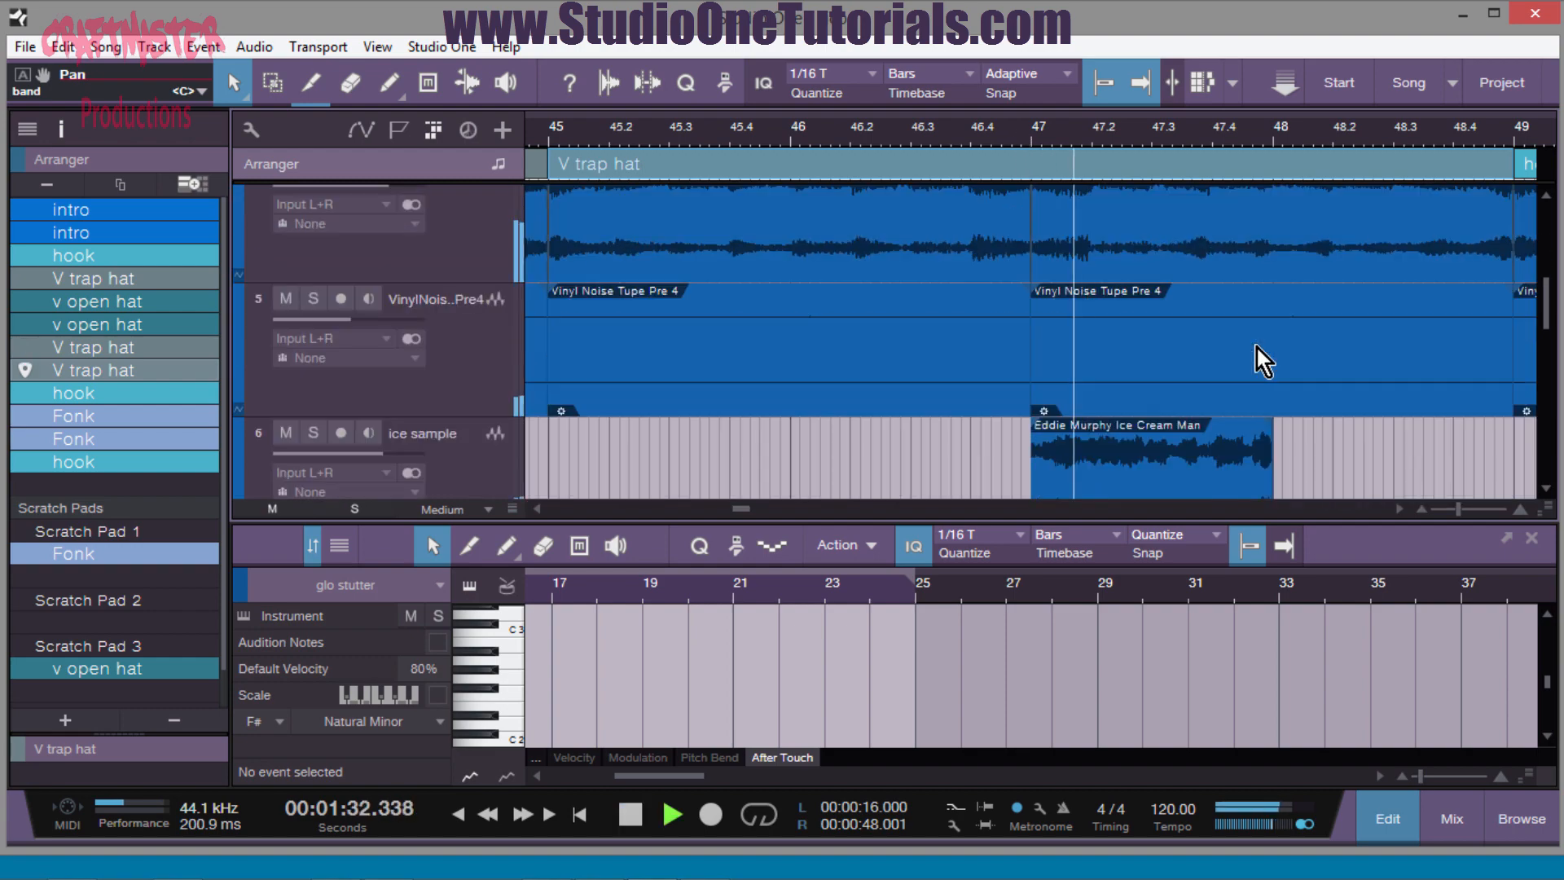
{"action": "scroll", "coordinate": [1256, 346], "scroll_direction": "down", "scroll_amount": 3}
{"action": "scroll", "coordinate": [1294, 332], "scroll_direction": "up", "scroll_amount": 2}
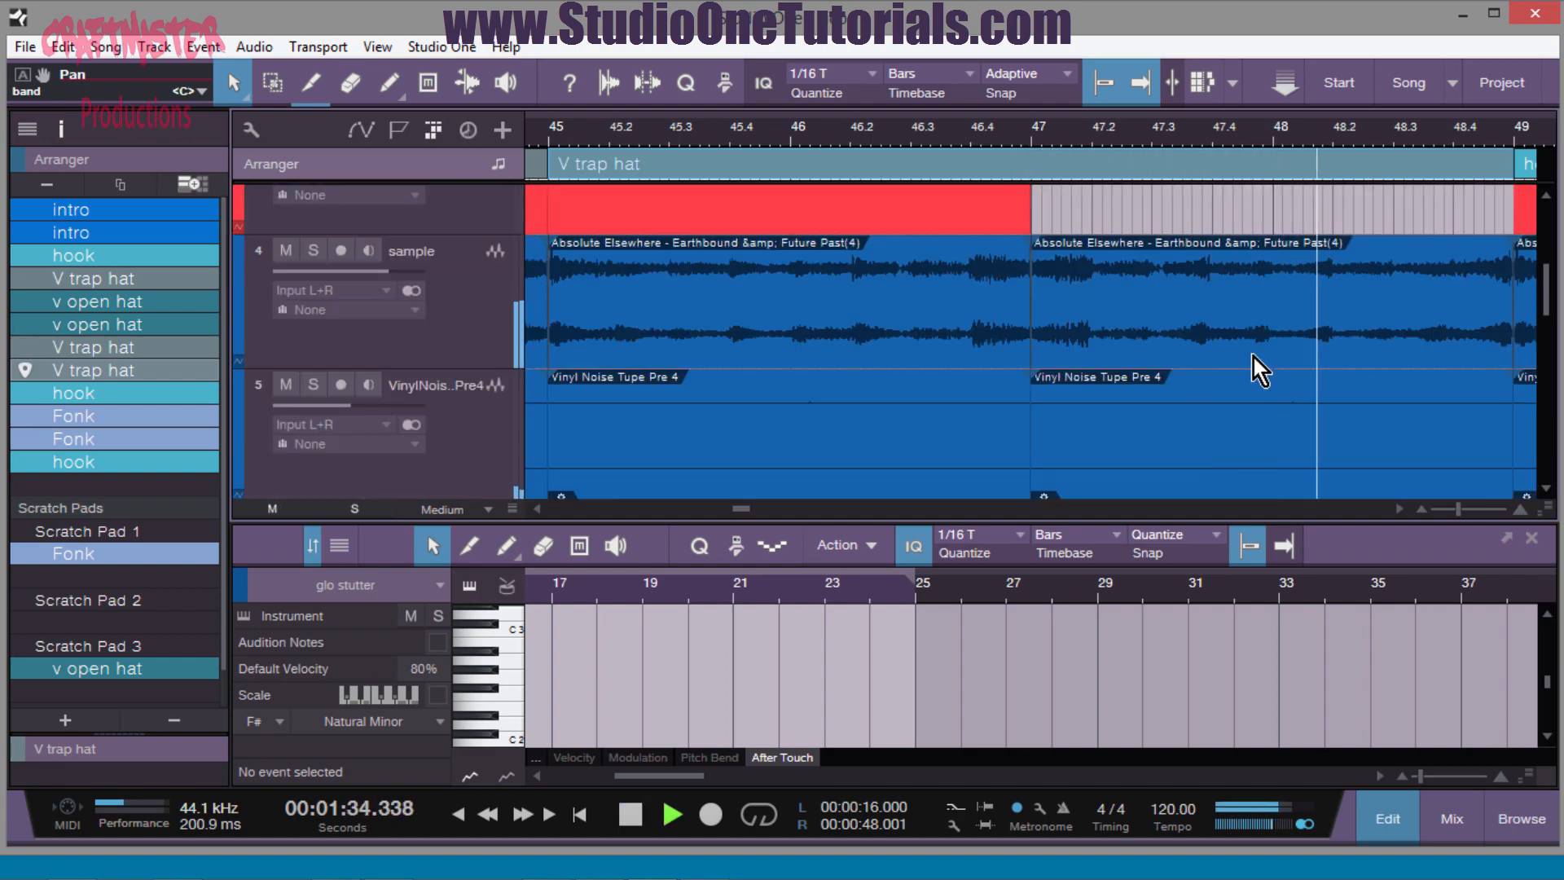
{"action": "key", "text": "space"}
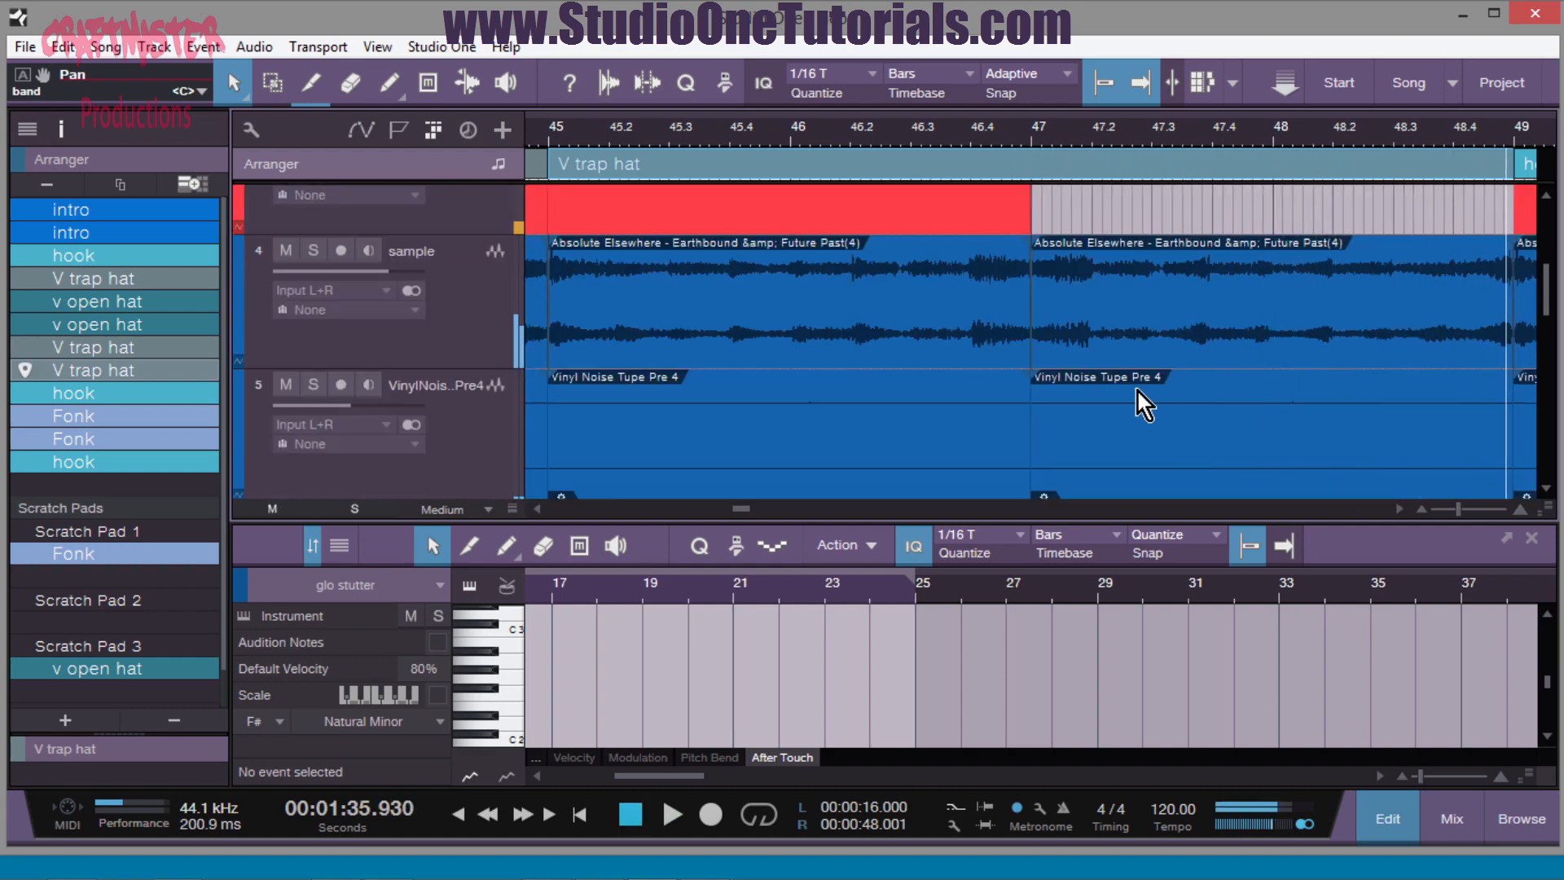
- Open the clpnsr clip at bar 47 and examine its drum notes around bar 48, ahead of the hook
{"action": "scroll", "coordinate": [1229, 329], "scroll_direction": "down", "scroll_amount": 3}
{"action": "scroll", "coordinate": [1229, 329], "scroll_direction": "up", "scroll_amount": 6}
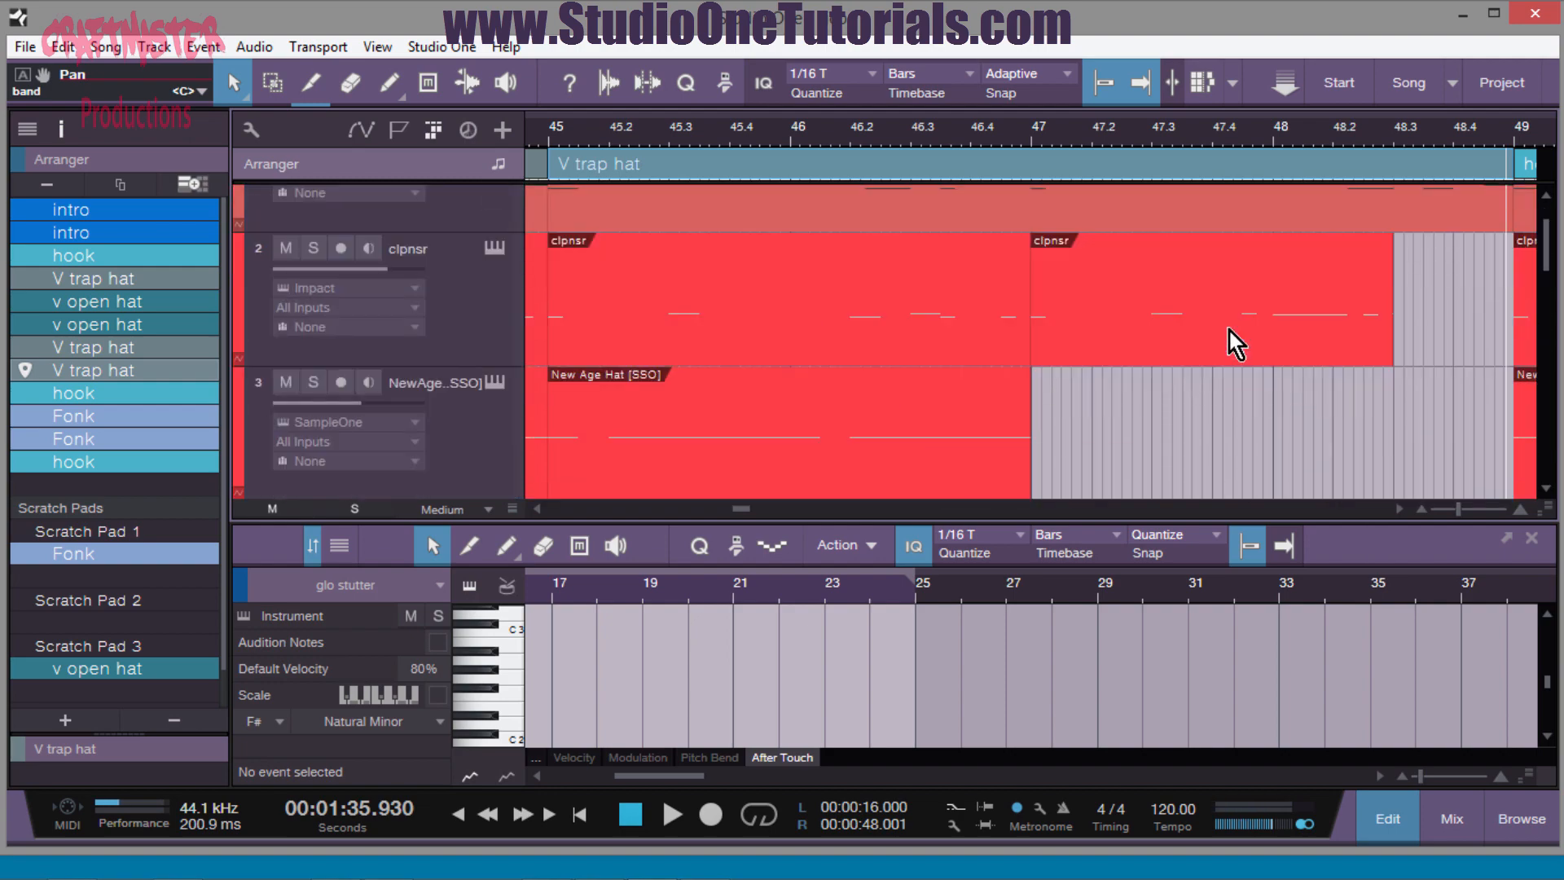
{"action": "left_click", "coordinate": [1213, 282]}
{"action": "left_click_drag", "start_coordinate": [878, 583], "coordinate": [903, 537]}
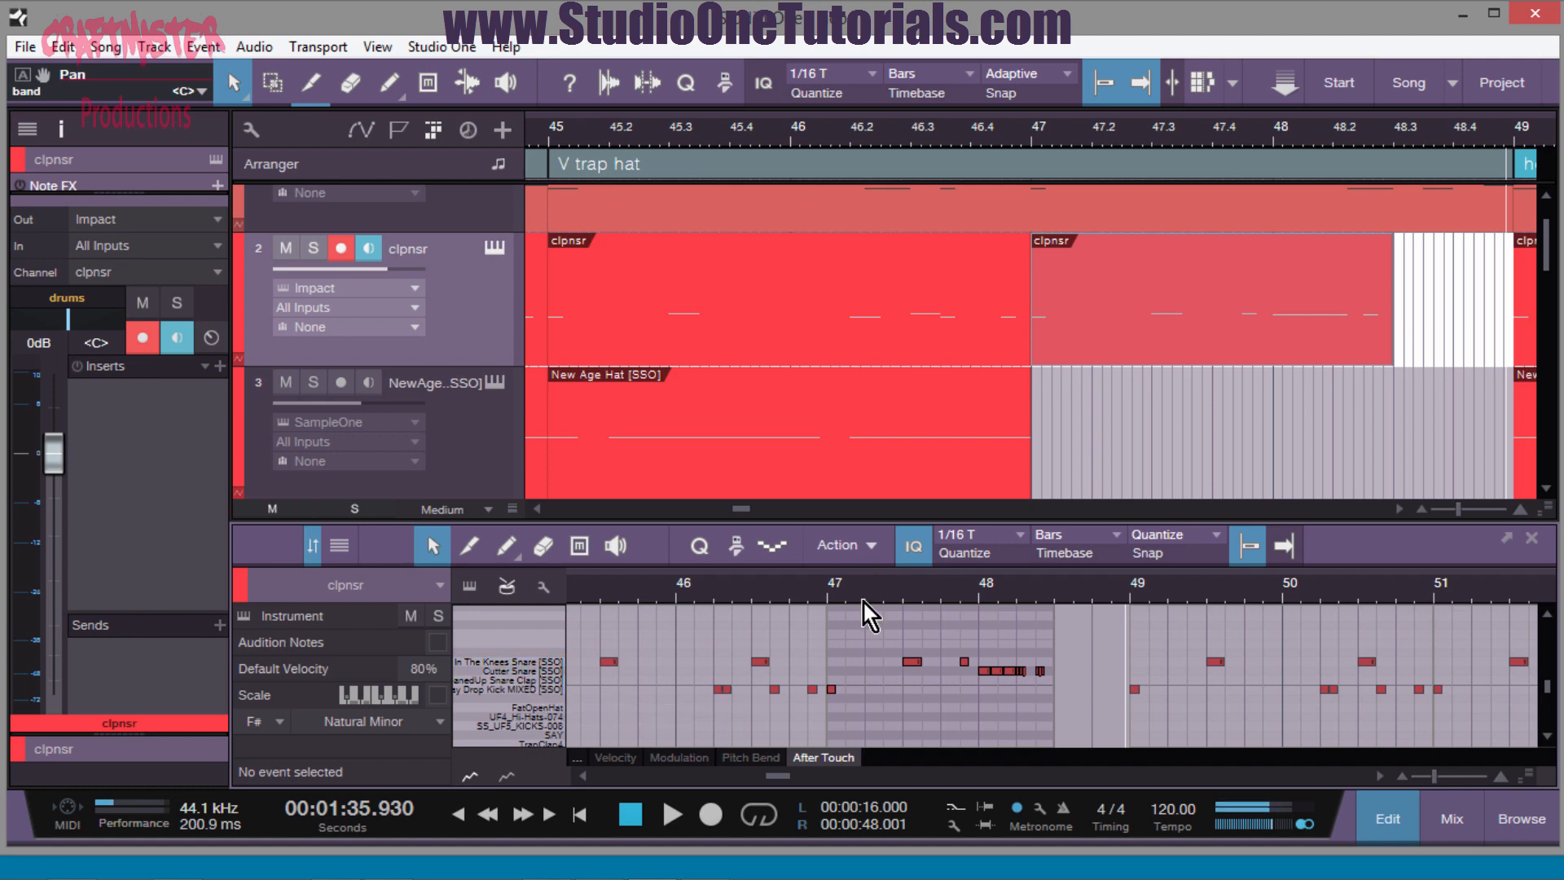
{"action": "left_click", "coordinate": [981, 596]}
{"action": "left_click_drag", "start_coordinate": [1105, 143], "coordinate": [1123, 89]}
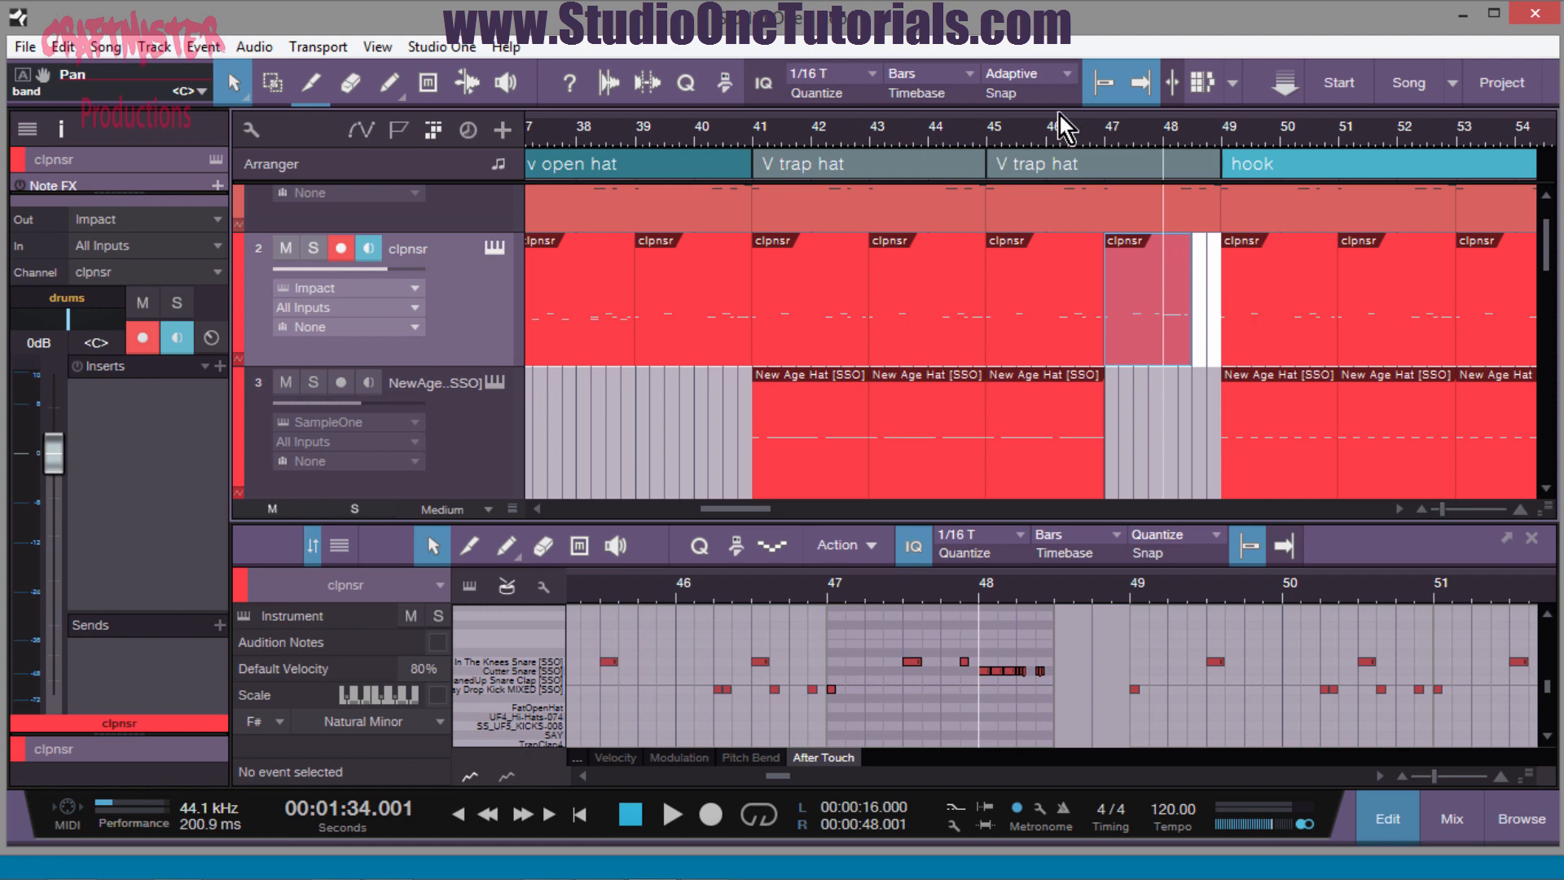
{"action": "left_click_drag", "start_coordinate": [1113, 135], "coordinate": [1083, 182]}
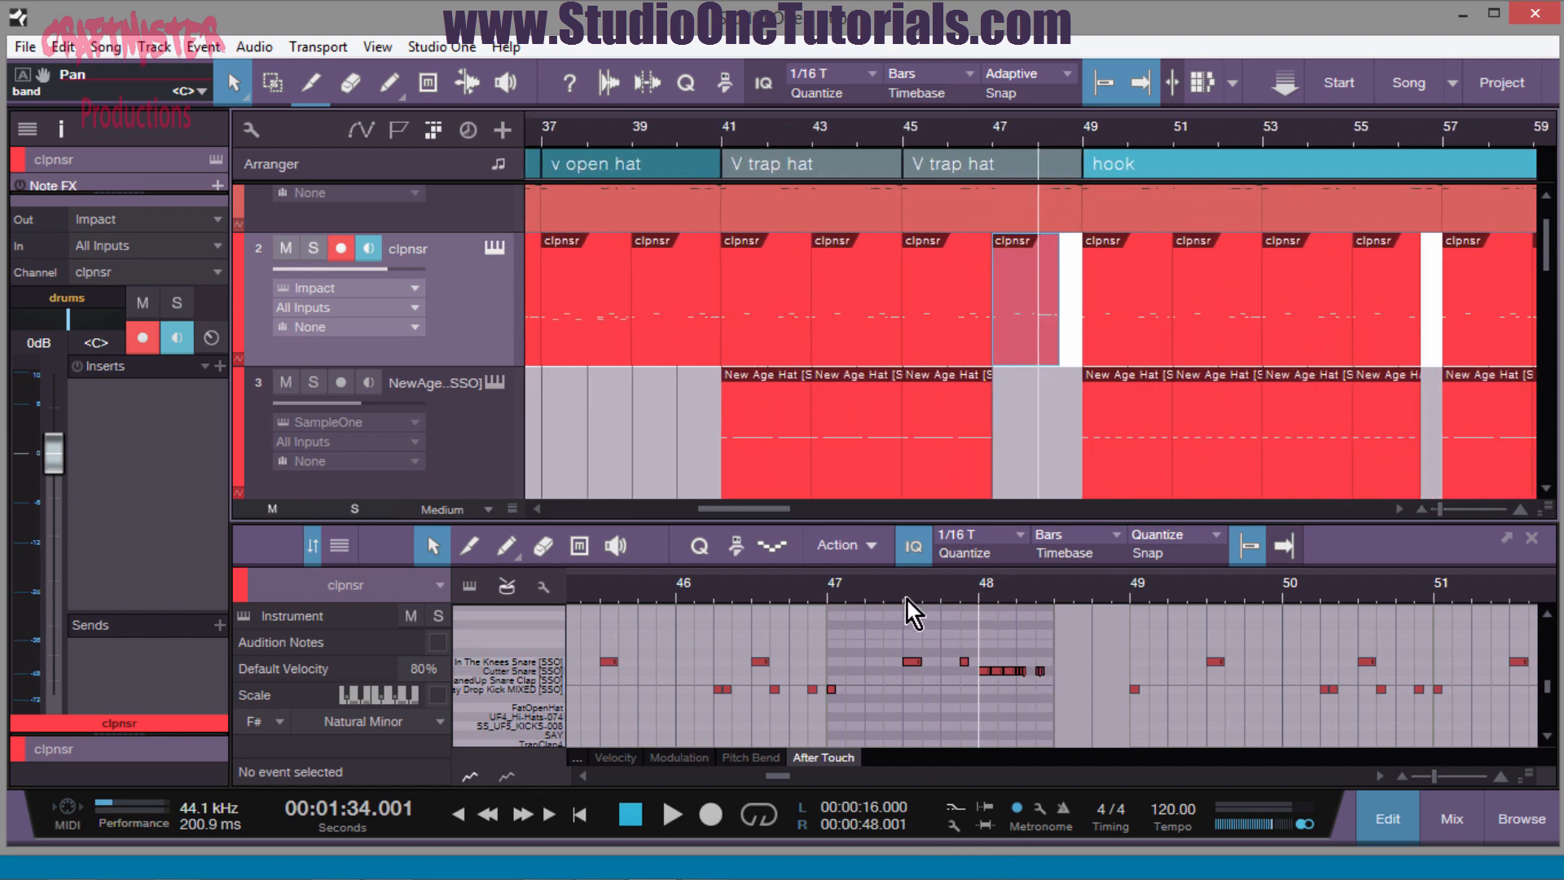
- Play the clpnsr drum fill from bar 47 into the hook, stopping shortly after bar 49
{"action": "left_click", "coordinate": [834, 588]}
{"action": "key", "text": "space"}
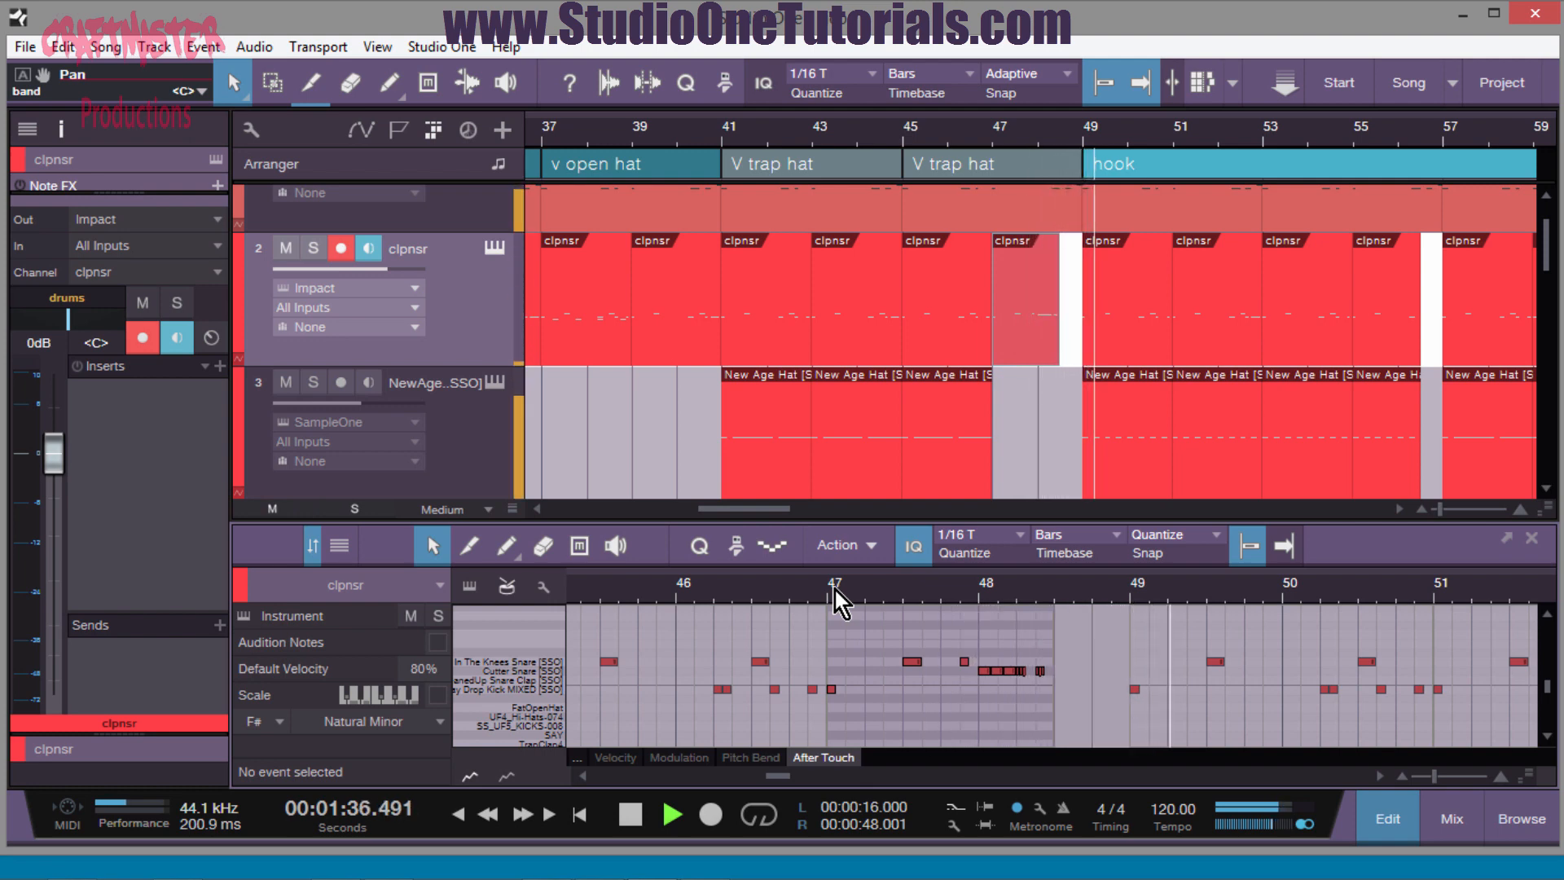
{"action": "key", "text": "space"}
- Play the arrangement from bar 61 through both Fonk sections, stopping shortly after the hook starts at bar 81
{"action": "left_click_drag", "start_coordinate": [1093, 124], "coordinate": [1101, 78]}
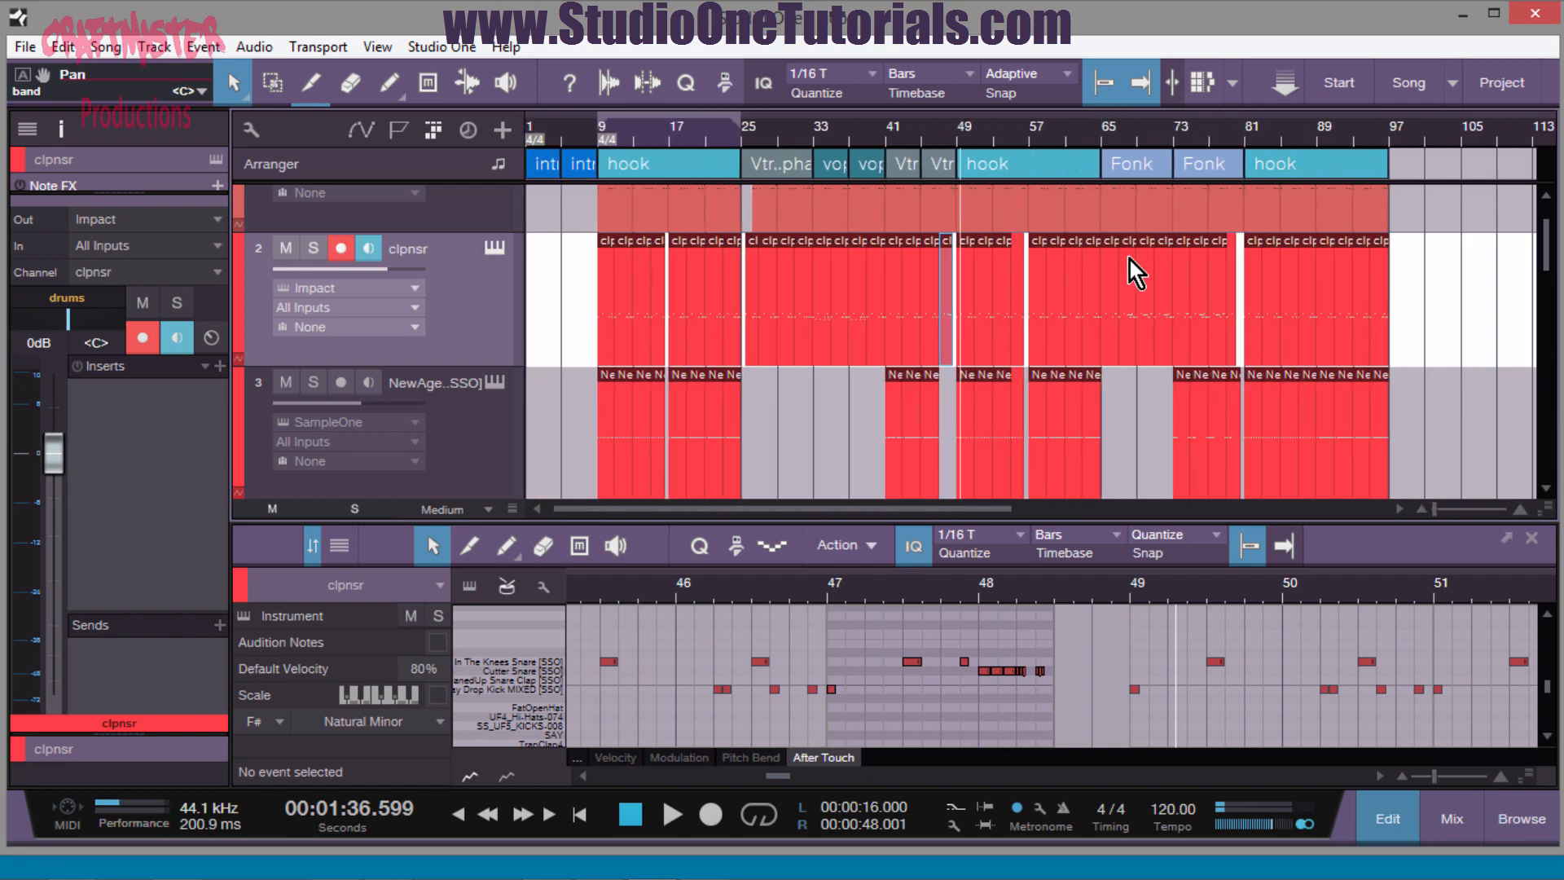
{"action": "scroll", "coordinate": [1135, 313], "scroll_direction": "down", "scroll_amount": 5}
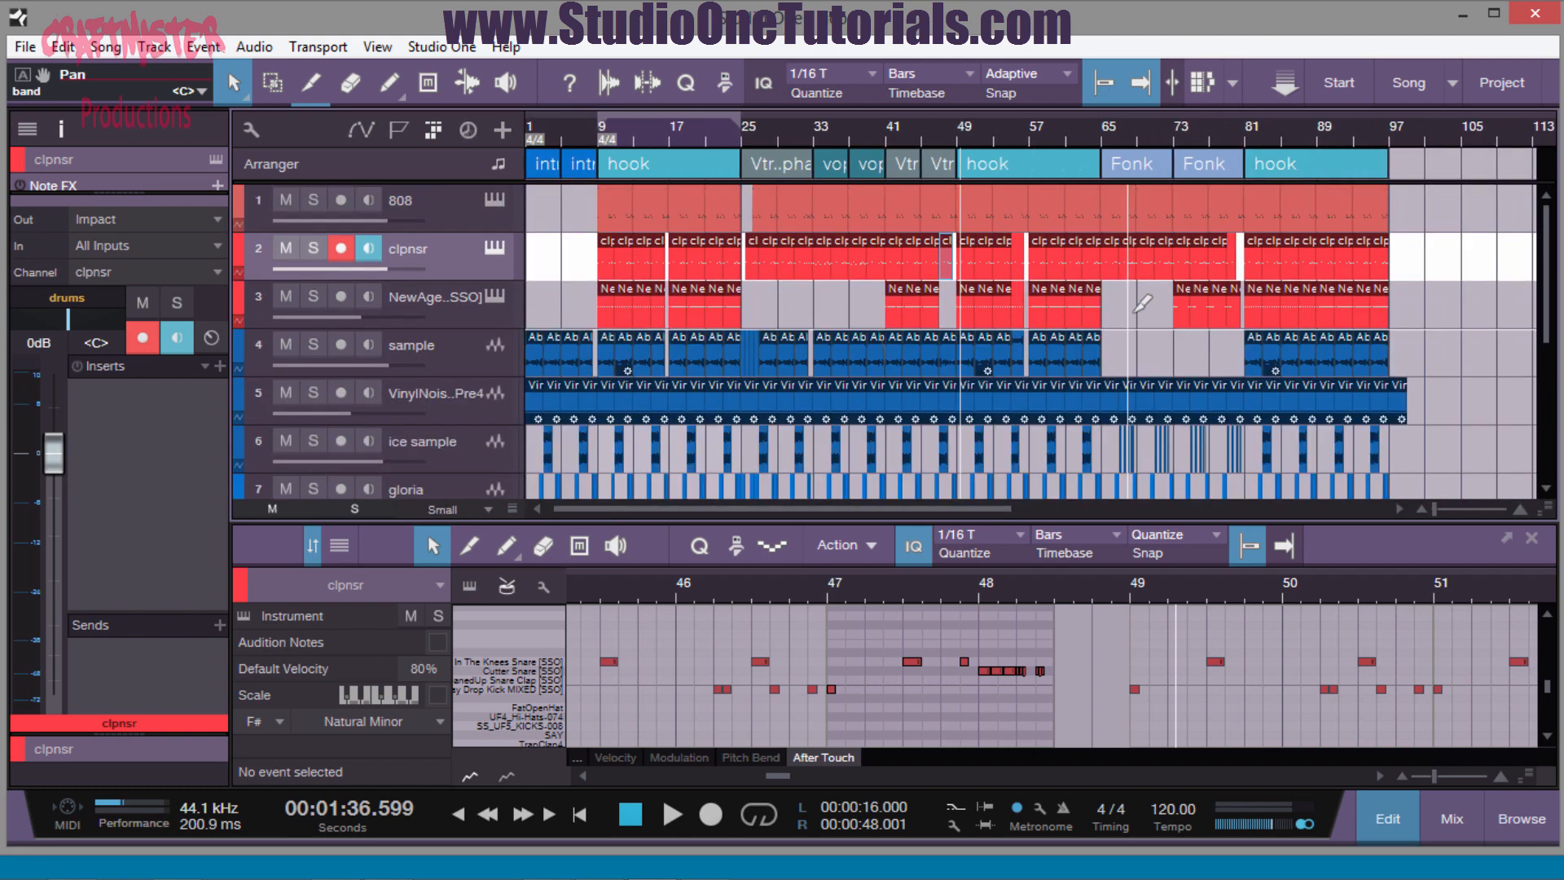
{"action": "left_click", "coordinate": [1137, 135]}
{"action": "left_click", "coordinate": [1090, 138]}
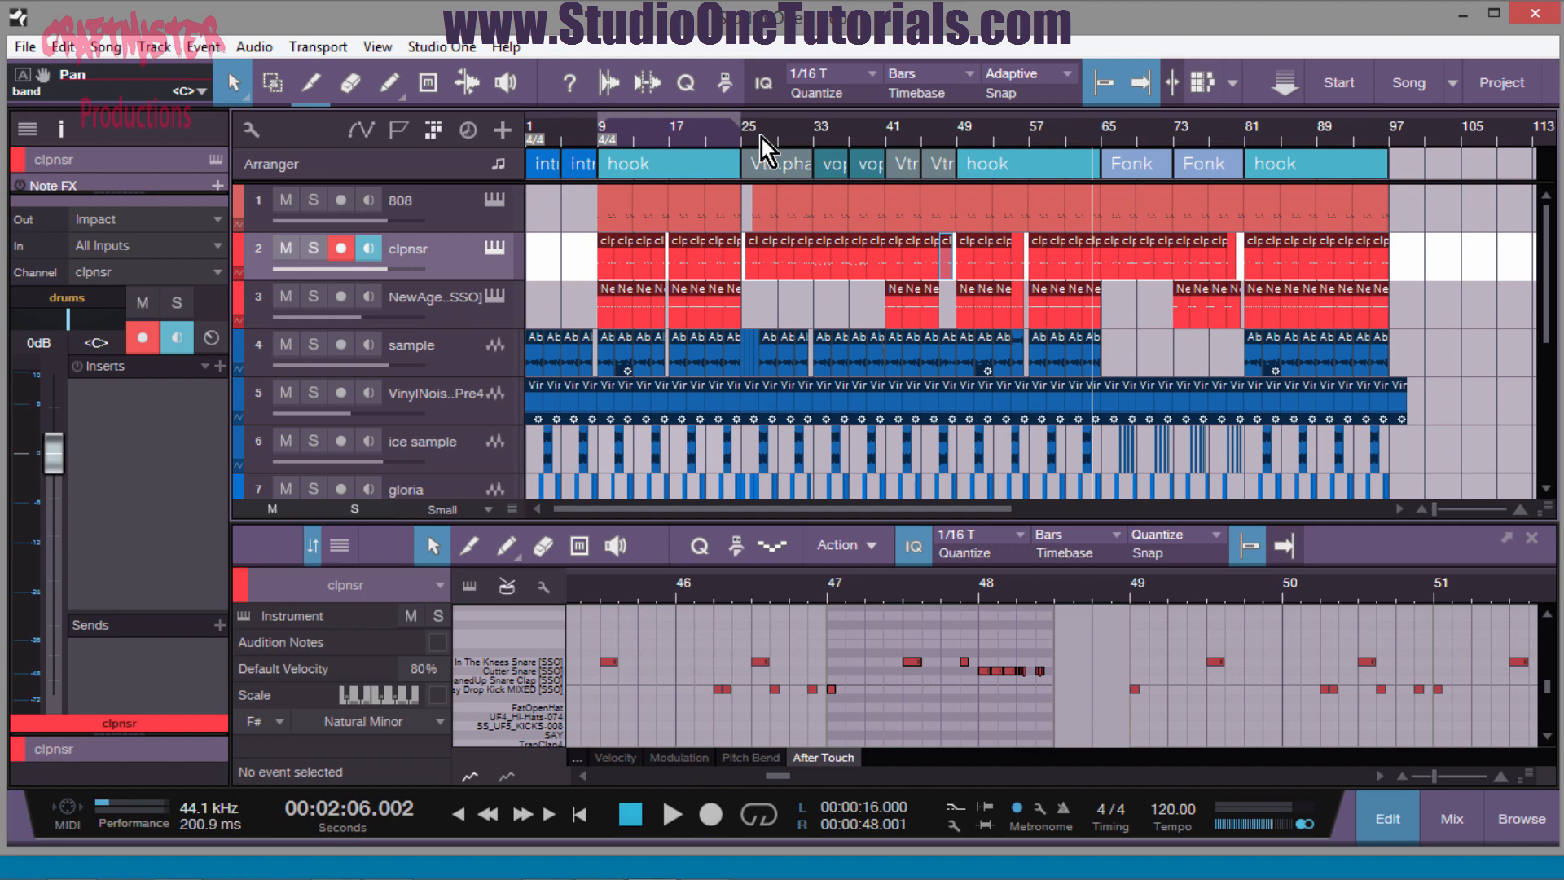
{"action": "left_click_drag", "start_coordinate": [1113, 135], "coordinate": [1110, 171]}
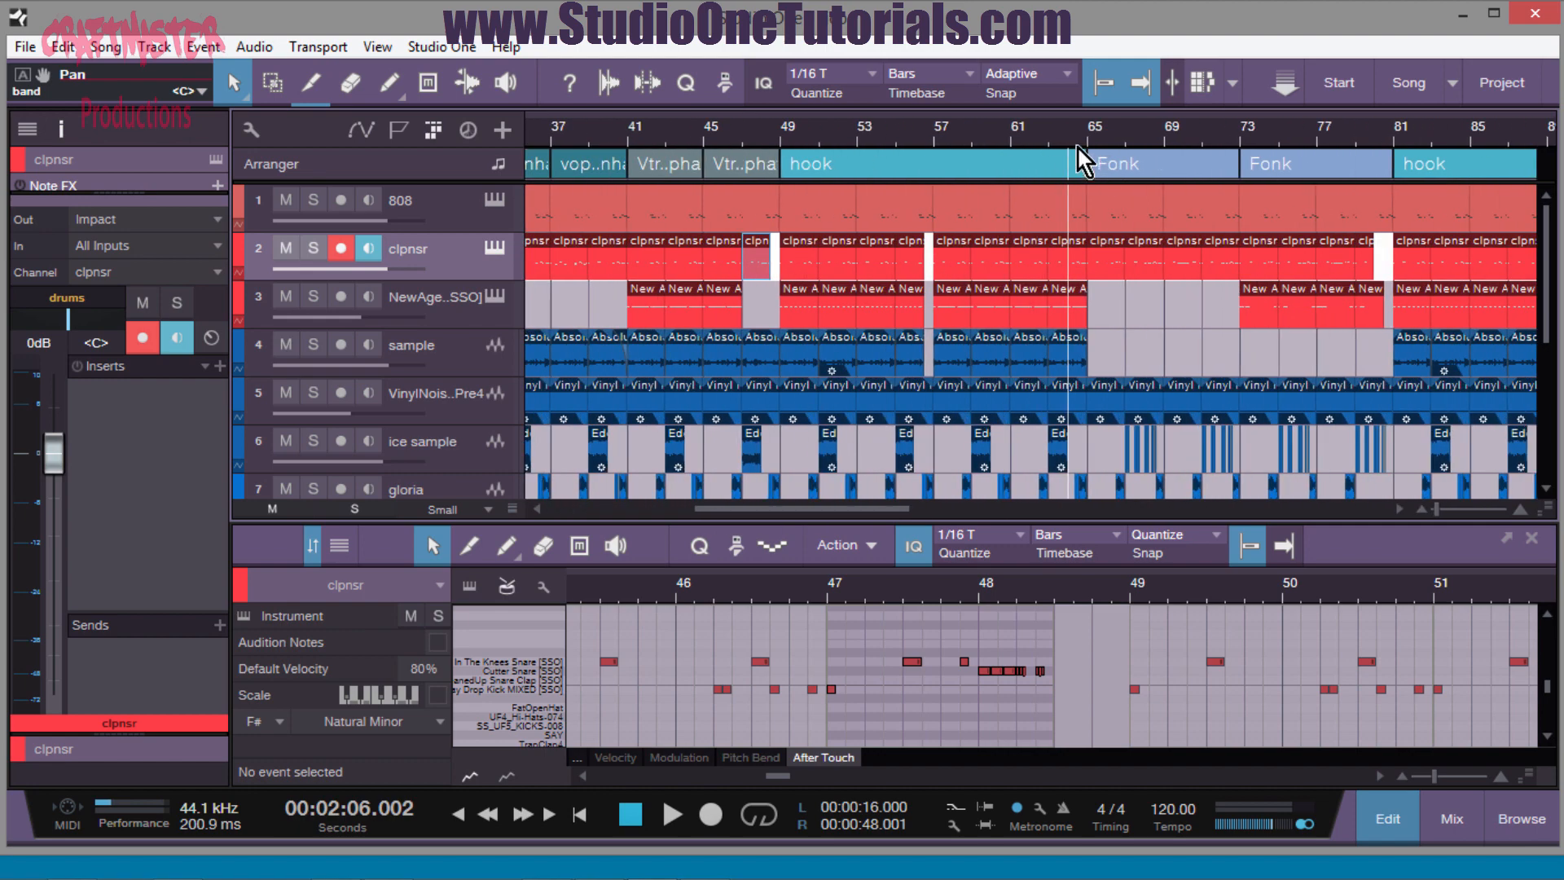
{"action": "left_click", "coordinate": [1088, 139]}
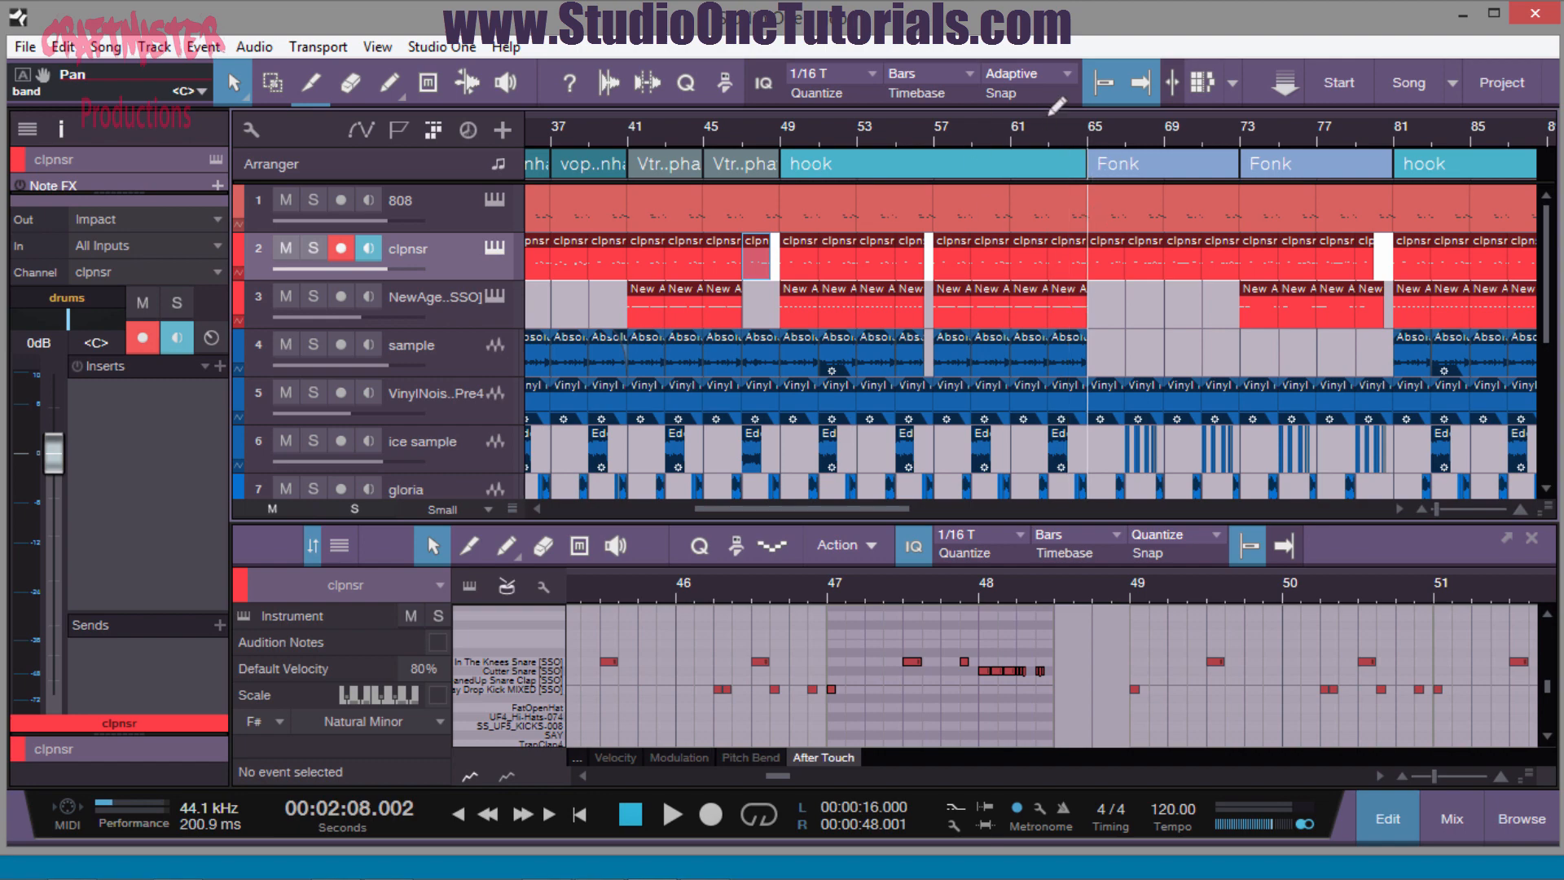
{"action": "left_click", "coordinate": [1022, 134]}
{"action": "key", "text": "space"}
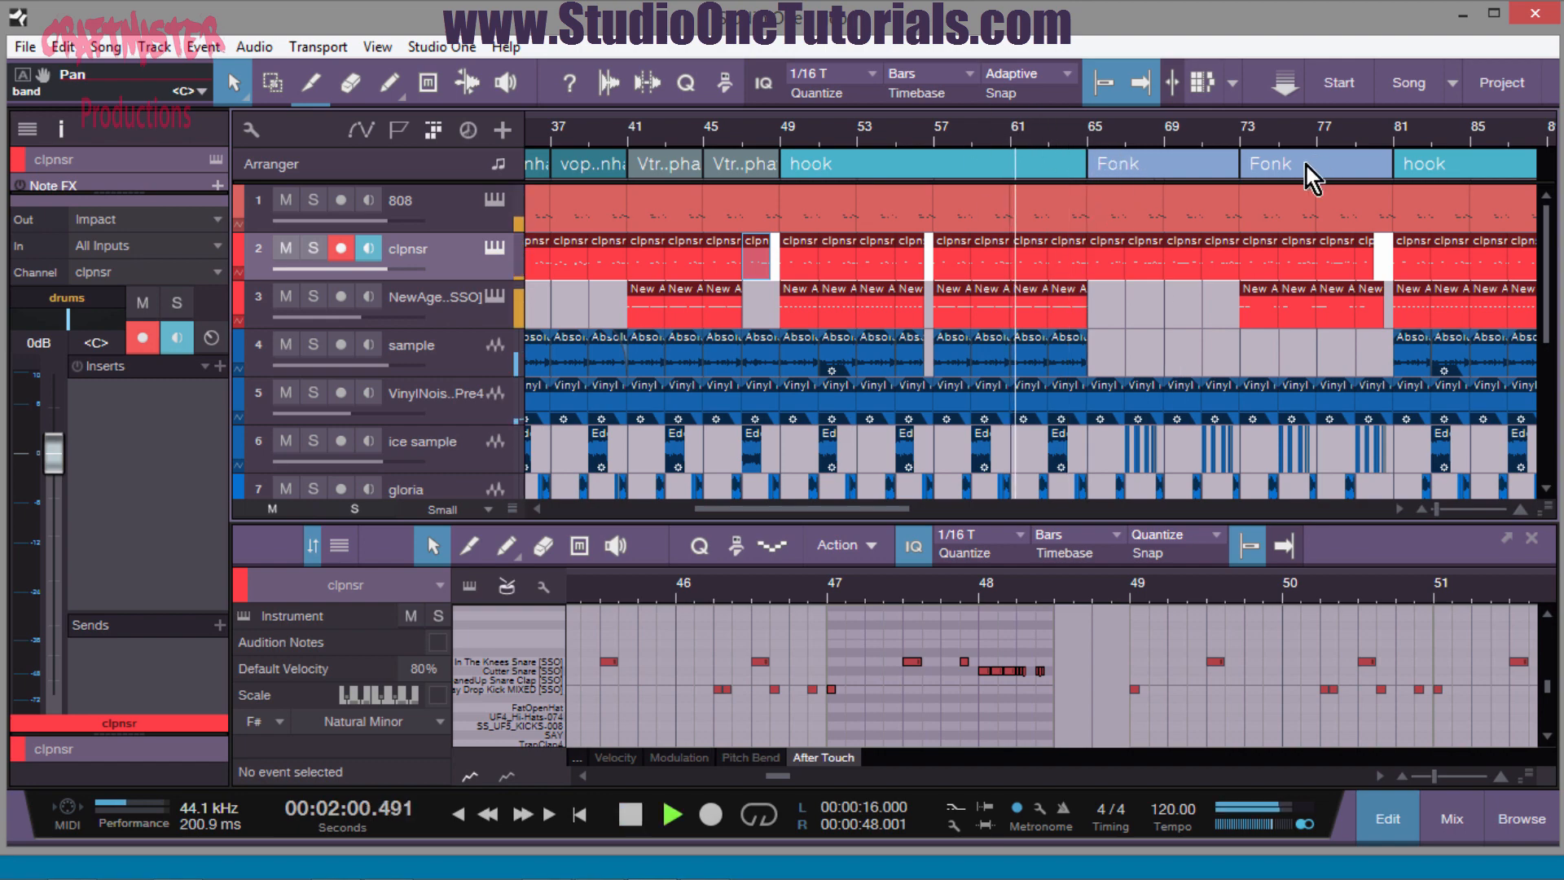
{"action": "left_click_drag", "start_coordinate": [1238, 142], "coordinate": [1252, 122]}
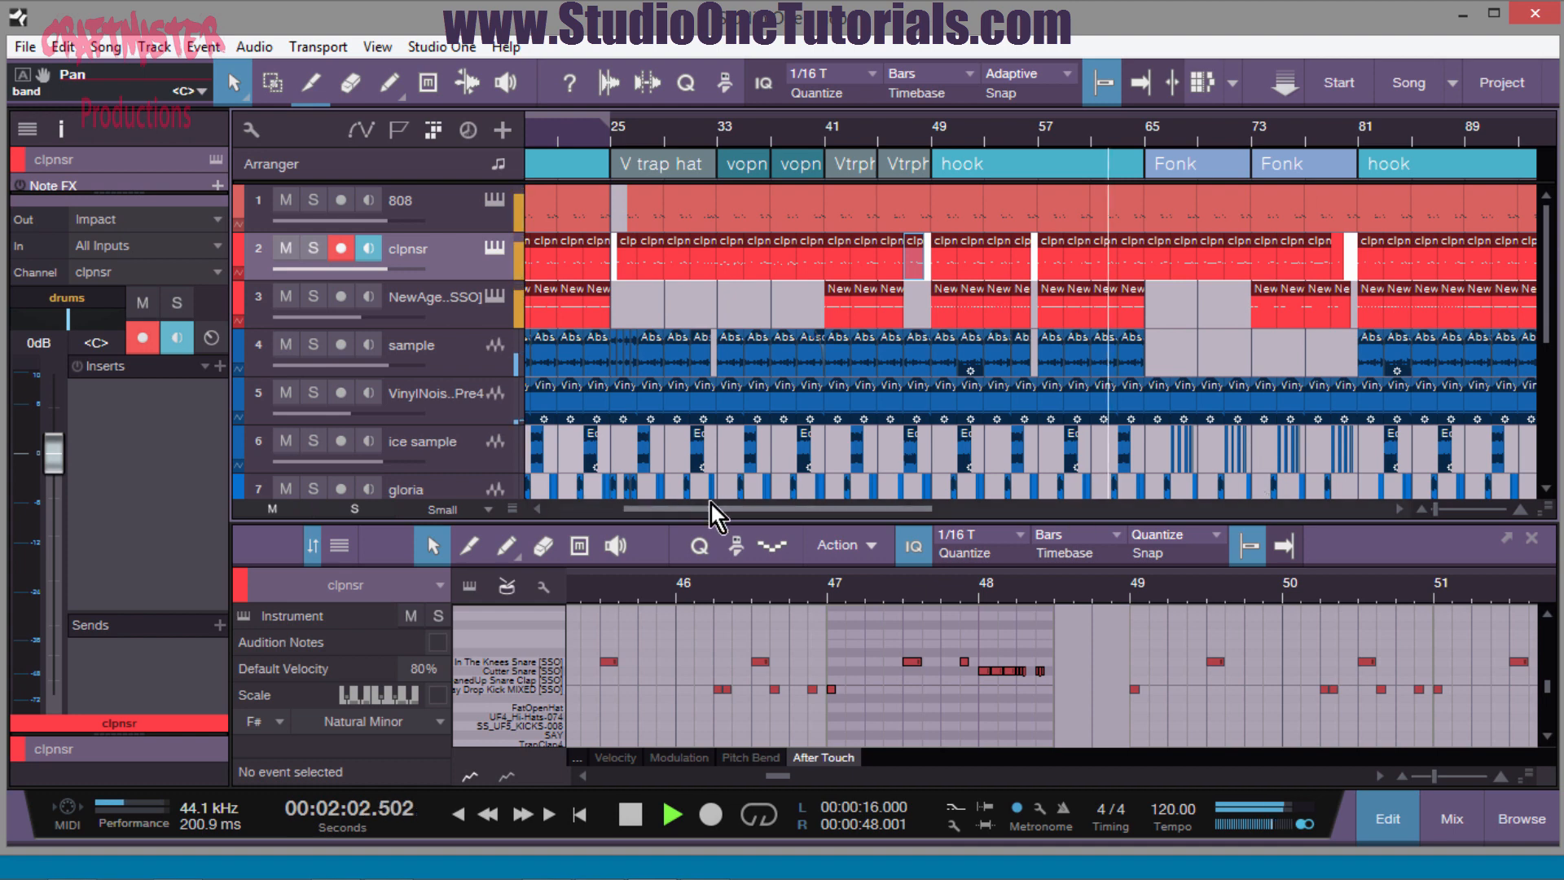
{"action": "left_click_drag", "start_coordinate": [730, 510], "coordinate": [834, 520]}
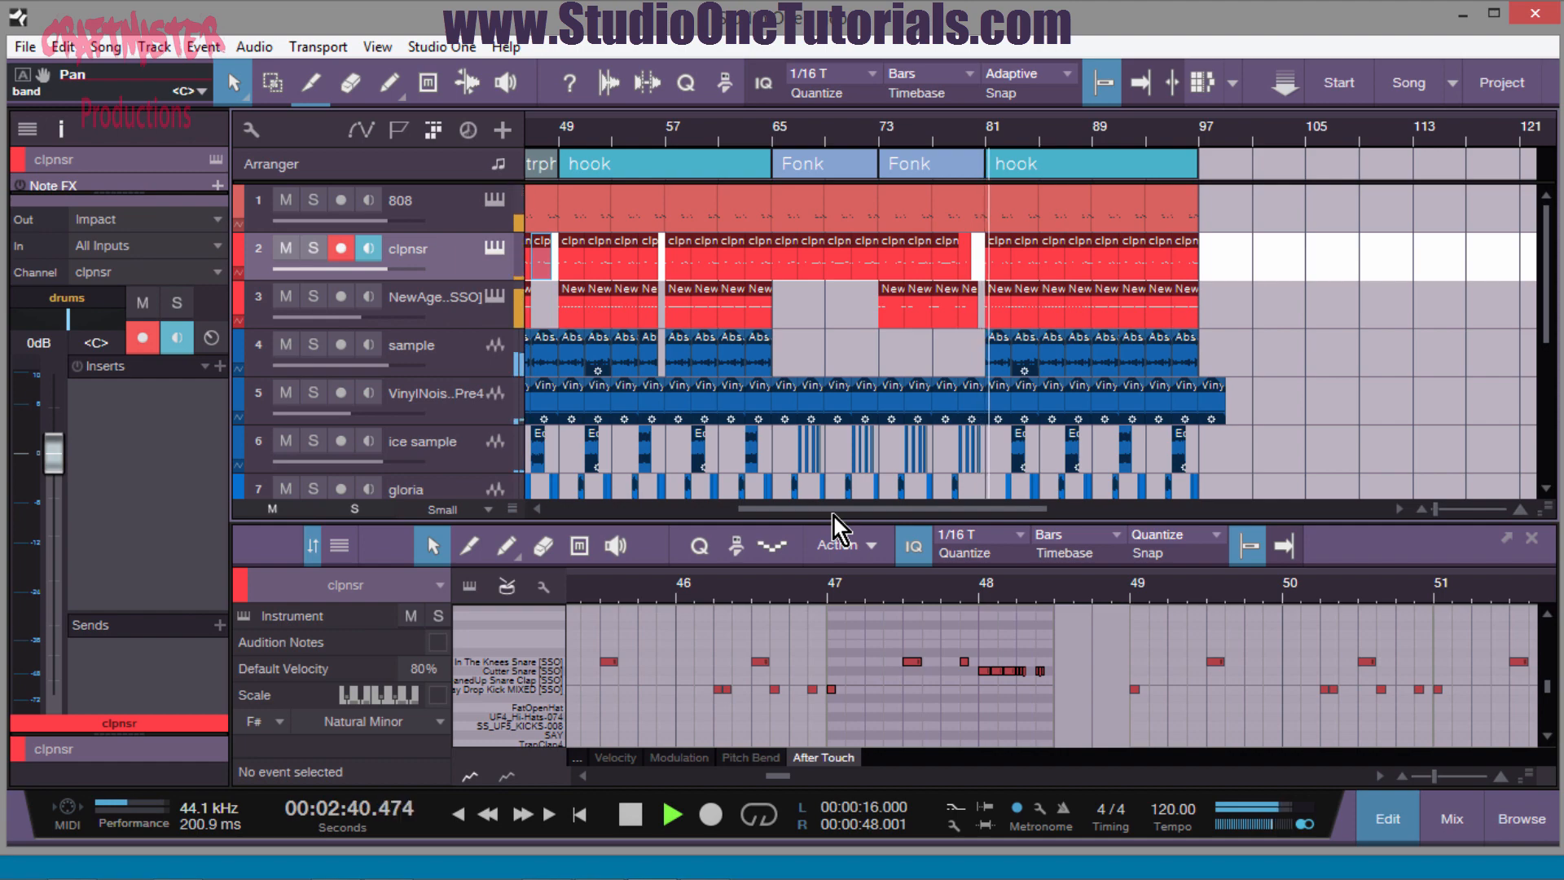
{"action": "key", "text": "space"}
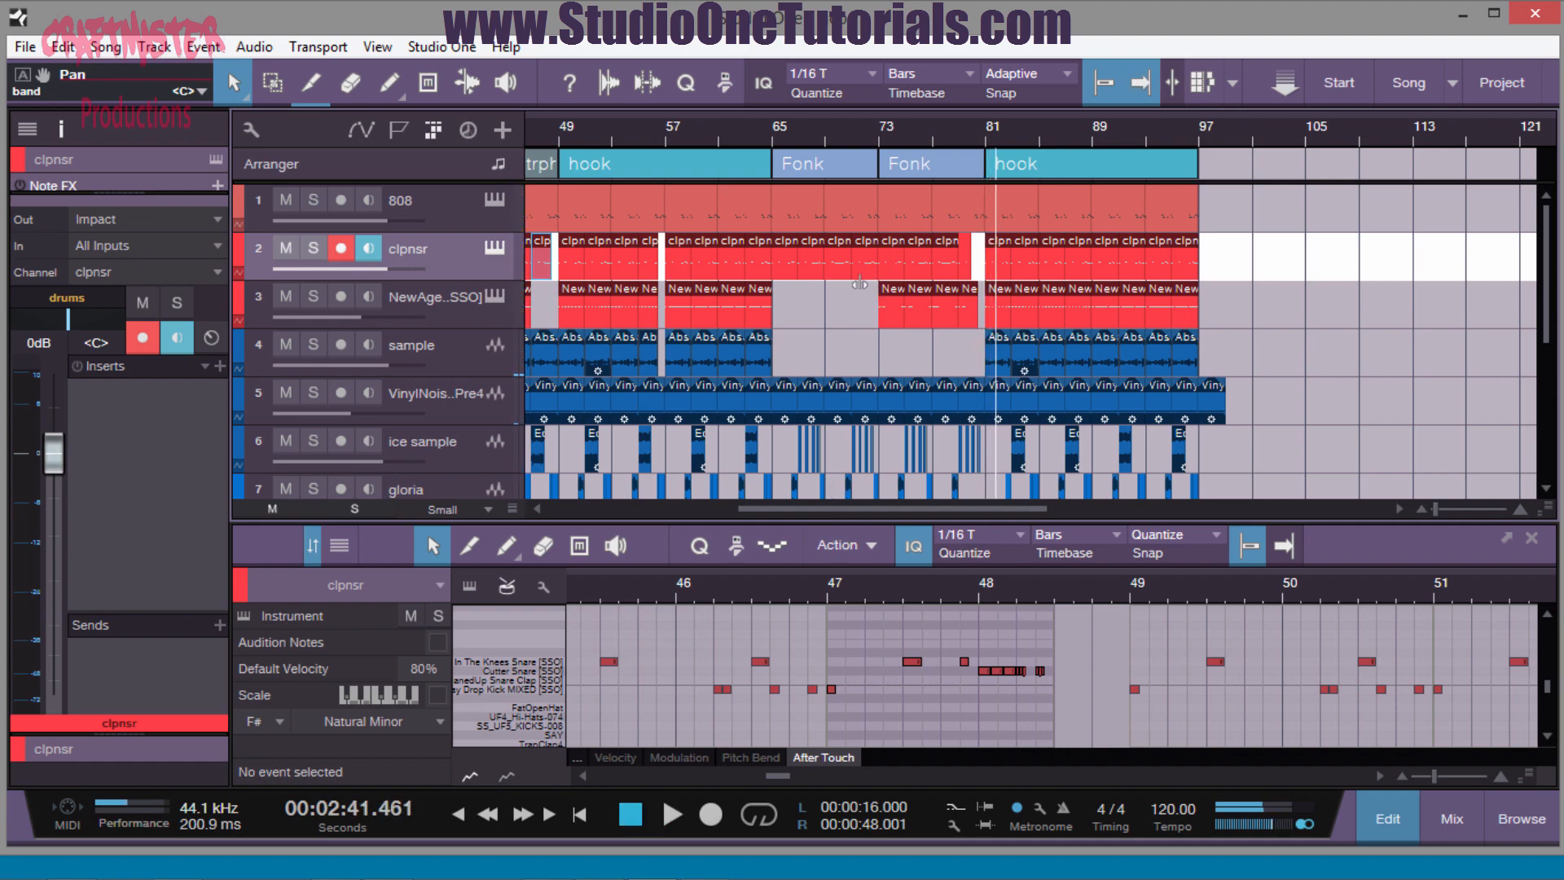
- Examine the Fonk sections across all tracks, from the clpnsr drums down to the gate syn and riser parts
{"action": "scroll", "coordinate": [848, 325], "scroll_direction": "down", "scroll_amount": 6}
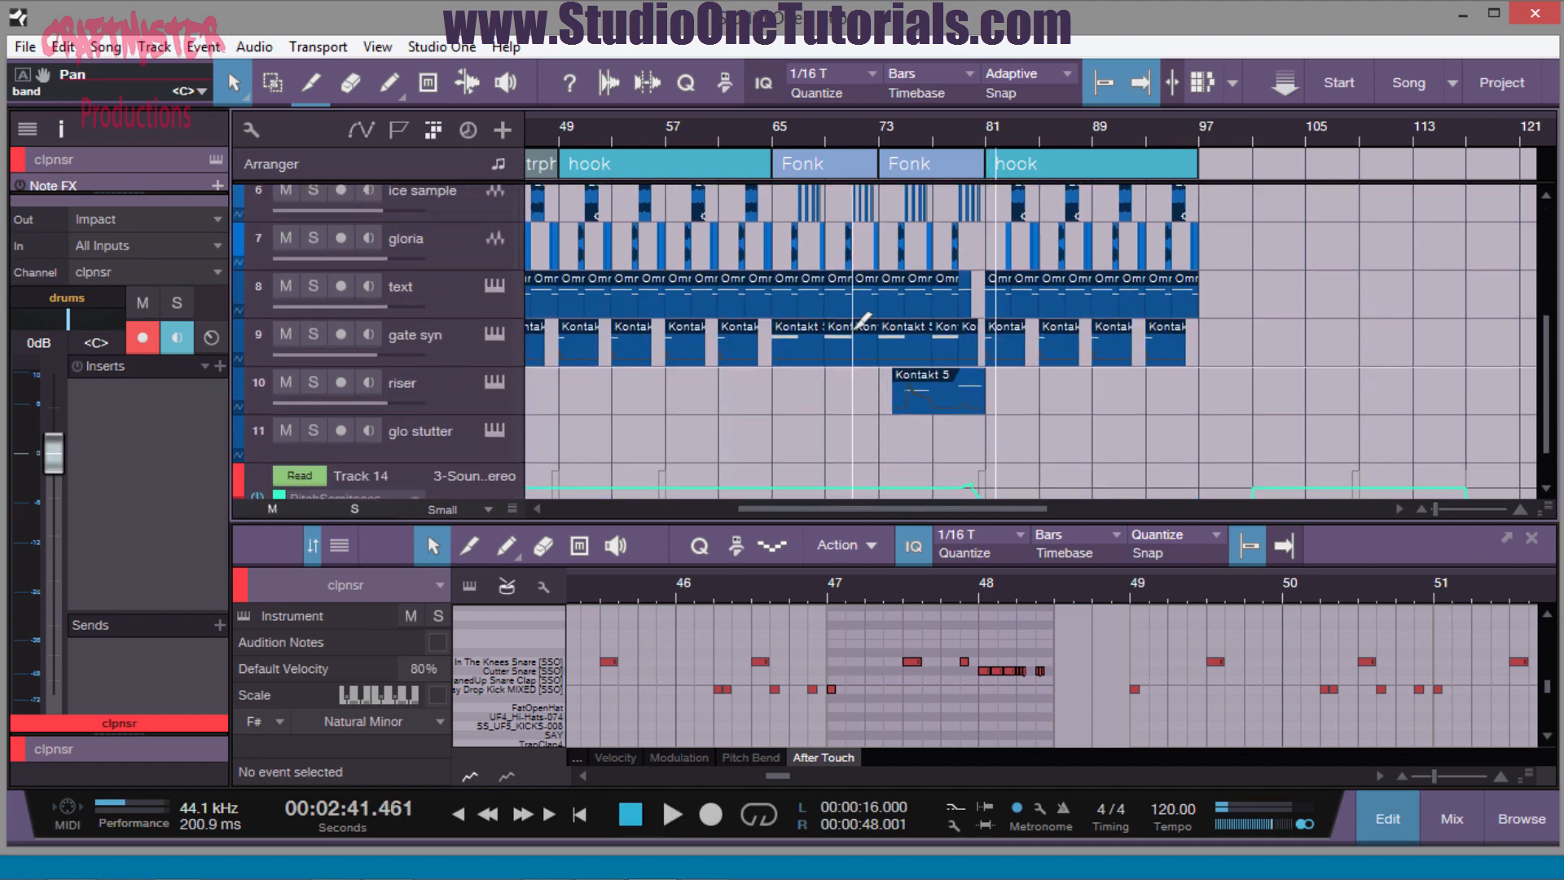
{"action": "scroll", "coordinate": [853, 333], "scroll_direction": "down", "scroll_amount": 2}
{"action": "scroll", "coordinate": [864, 324], "scroll_direction": "up", "scroll_amount": 3}
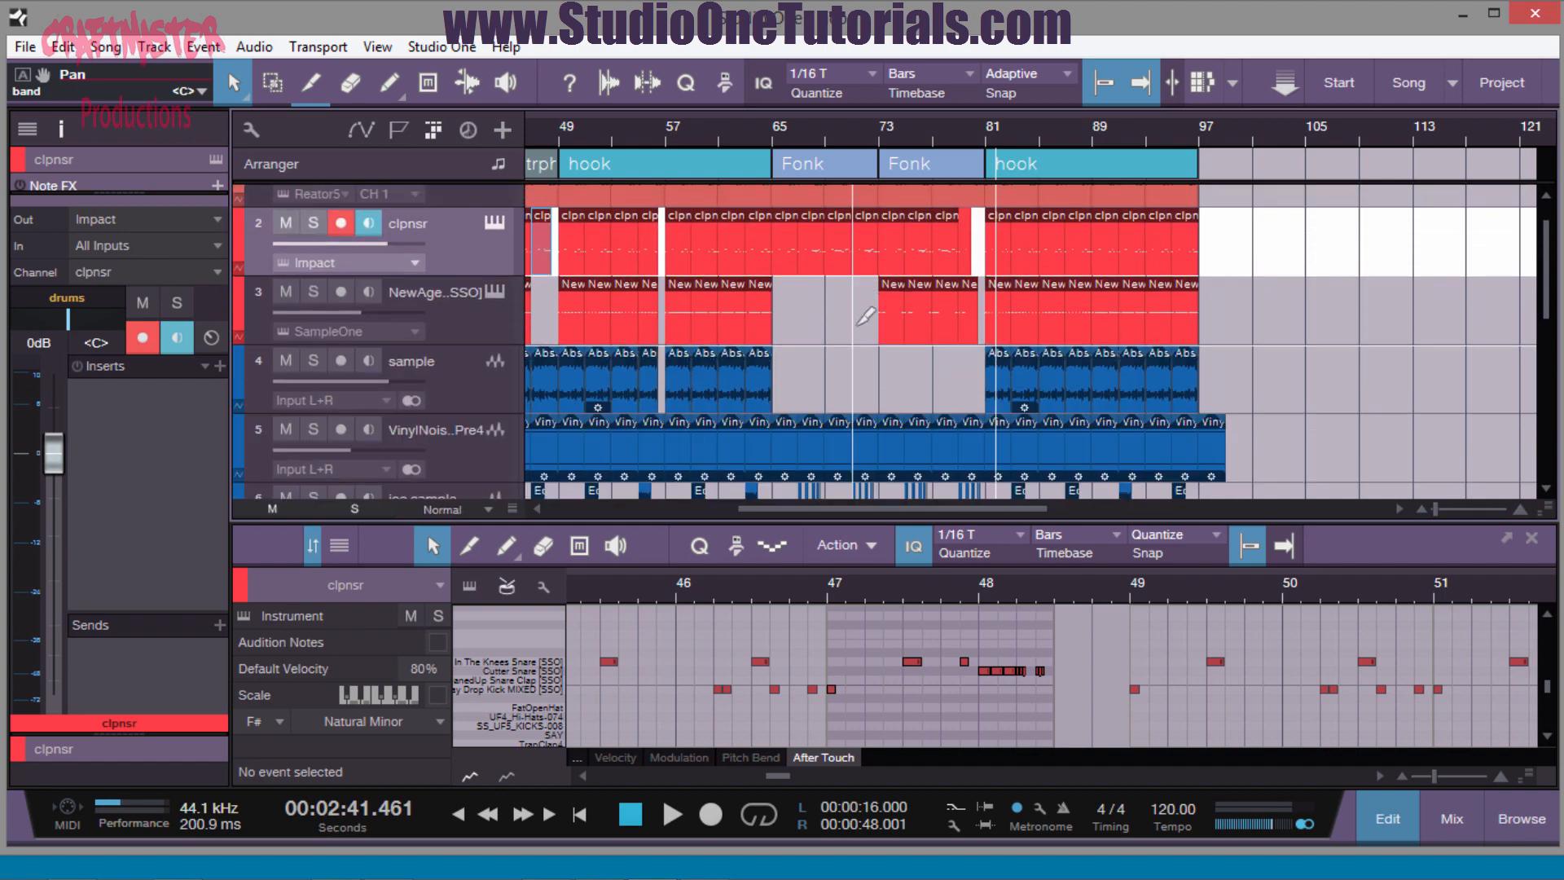
{"action": "scroll", "coordinate": [843, 306], "scroll_direction": "down", "scroll_amount": 5}
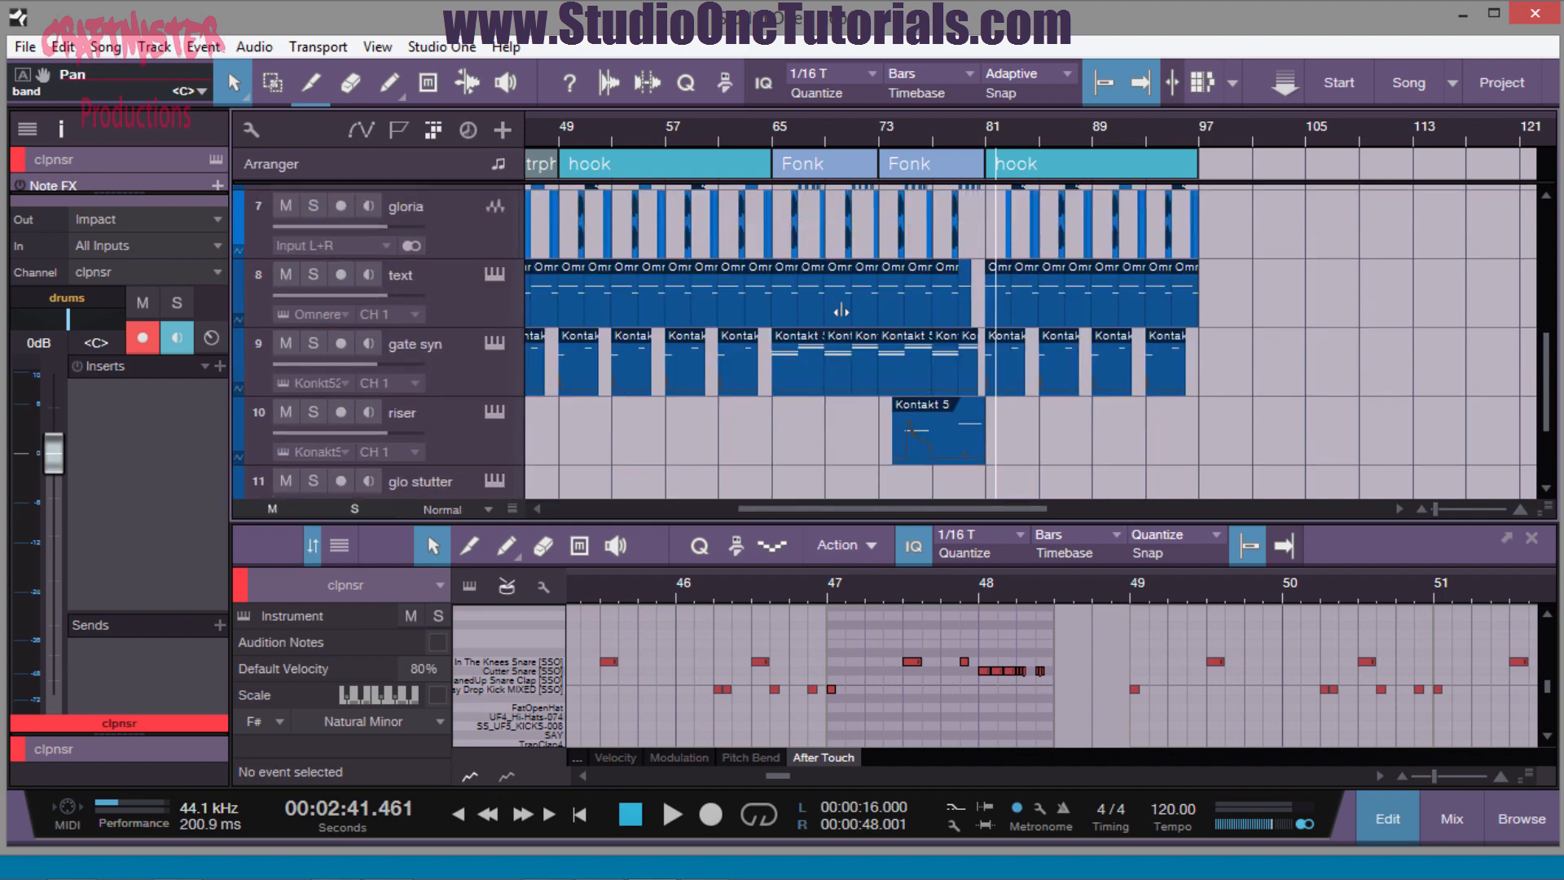
{"action": "left_click", "coordinate": [1202, 88]}
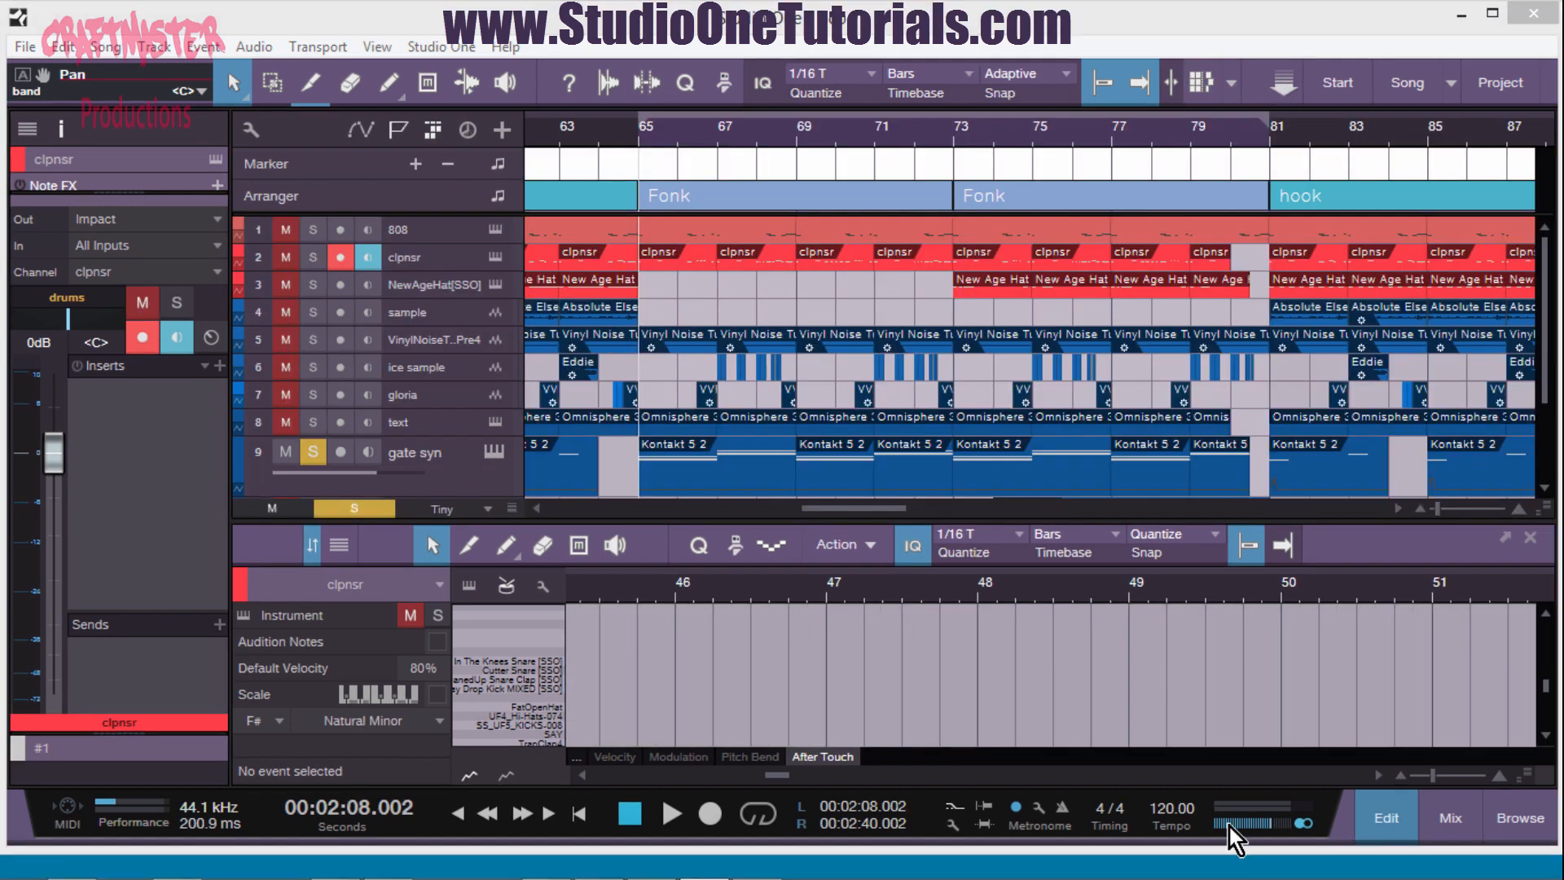
- Turn on looping for the two Fonk sections between bars 65 and 81
{"action": "left_click", "coordinate": [739, 149]}
{"action": "key", "text": "slash"}
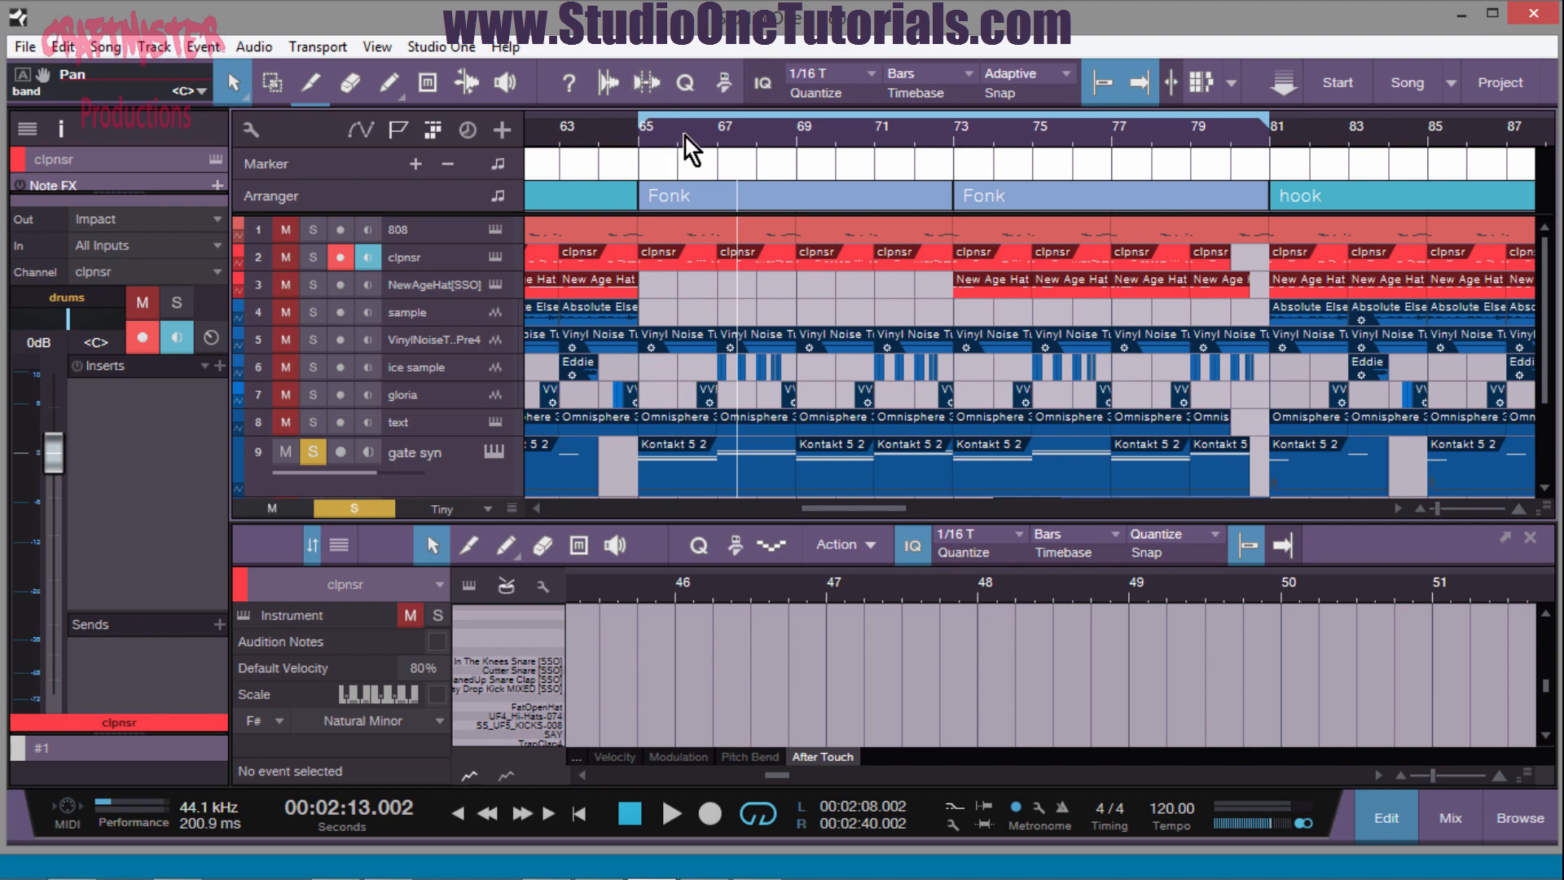
{"action": "left_click_drag", "start_coordinate": [685, 137], "coordinate": [728, 107]}
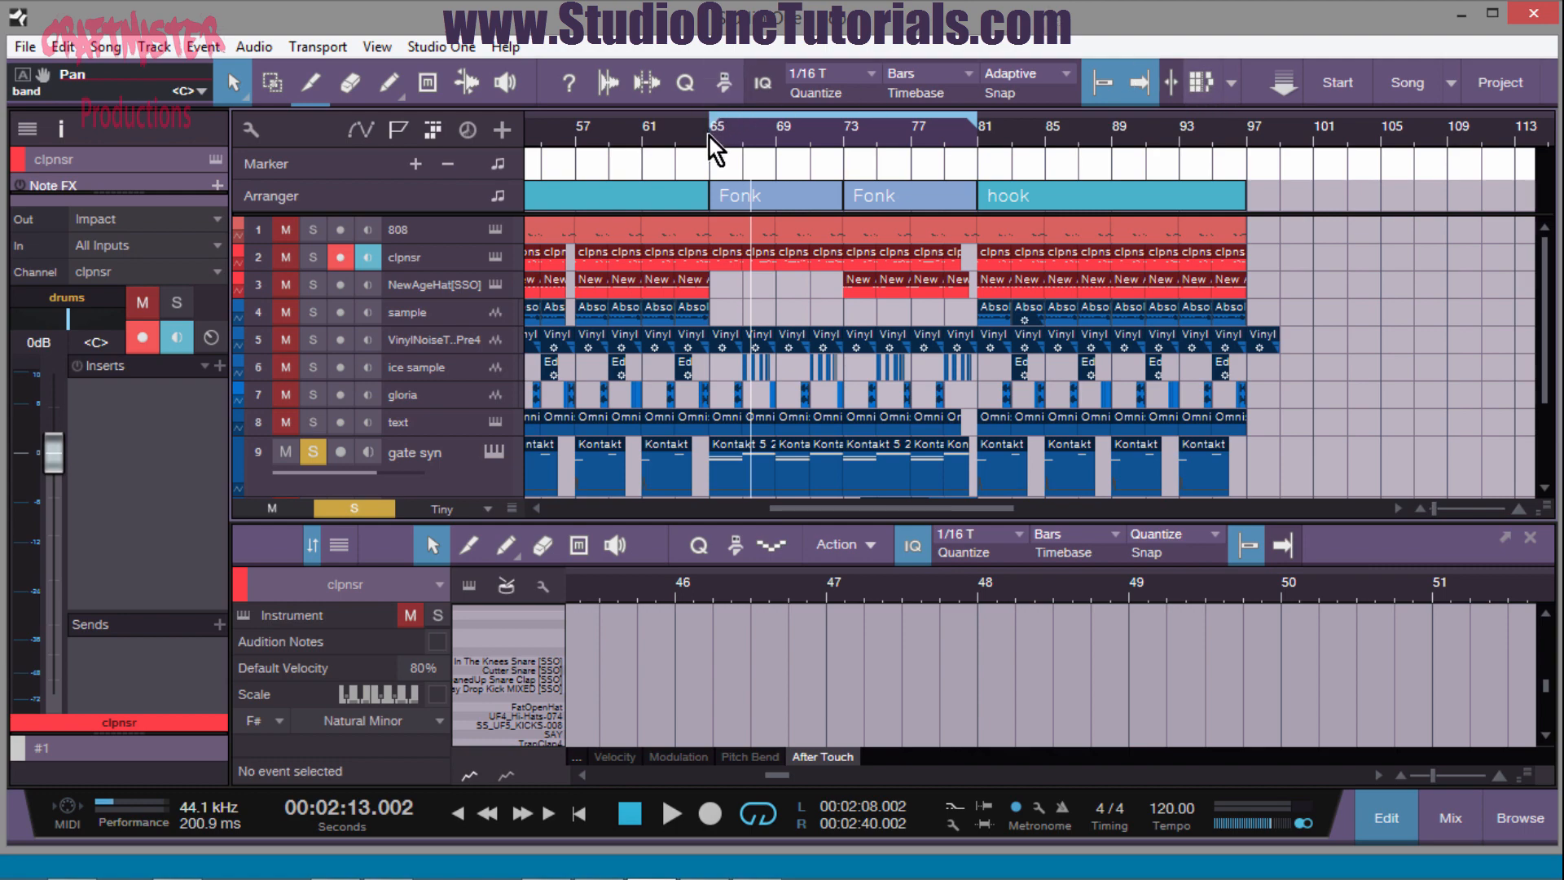
{"action": "left_click_drag", "start_coordinate": [710, 137], "coordinate": [713, 170]}
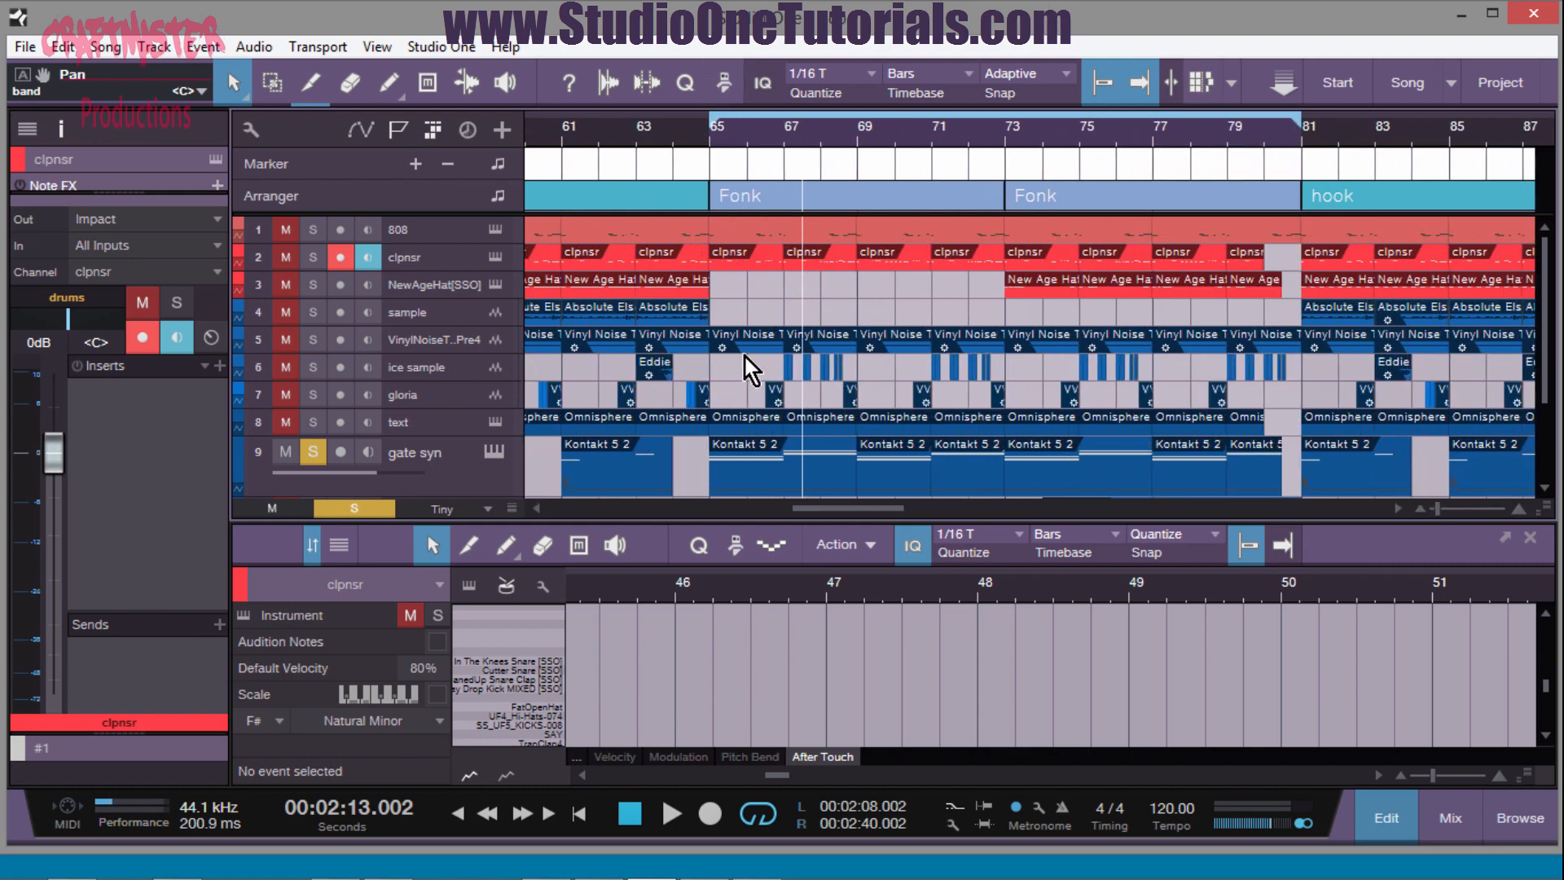
- Select the gate syn clip at bar 65 and examine its chord notes, with the playhead at bar 65
{"action": "scroll", "coordinate": [812, 321], "scroll_direction": "down", "scroll_amount": 2}
{"action": "scroll", "coordinate": [815, 319], "scroll_direction": "up", "scroll_amount": 3}
{"action": "scroll", "coordinate": [814, 319], "scroll_direction": "down", "scroll_amount": 1}
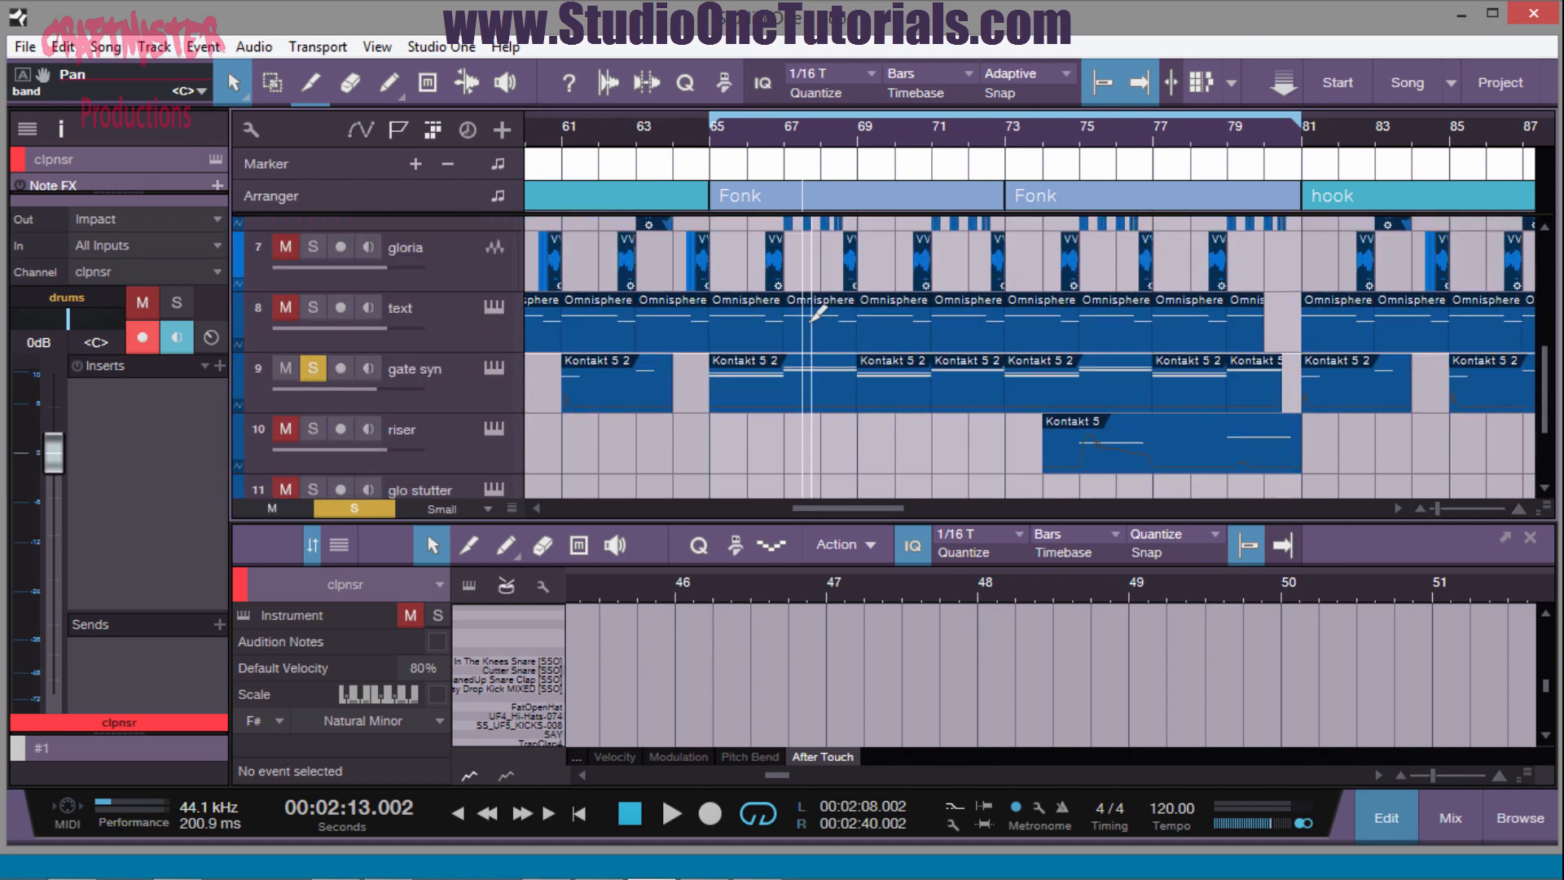
{"action": "scroll", "coordinate": [818, 330], "scroll_direction": "up", "scroll_amount": 2}
{"action": "scroll", "coordinate": [798, 346], "scroll_direction": "down", "scroll_amount": 2}
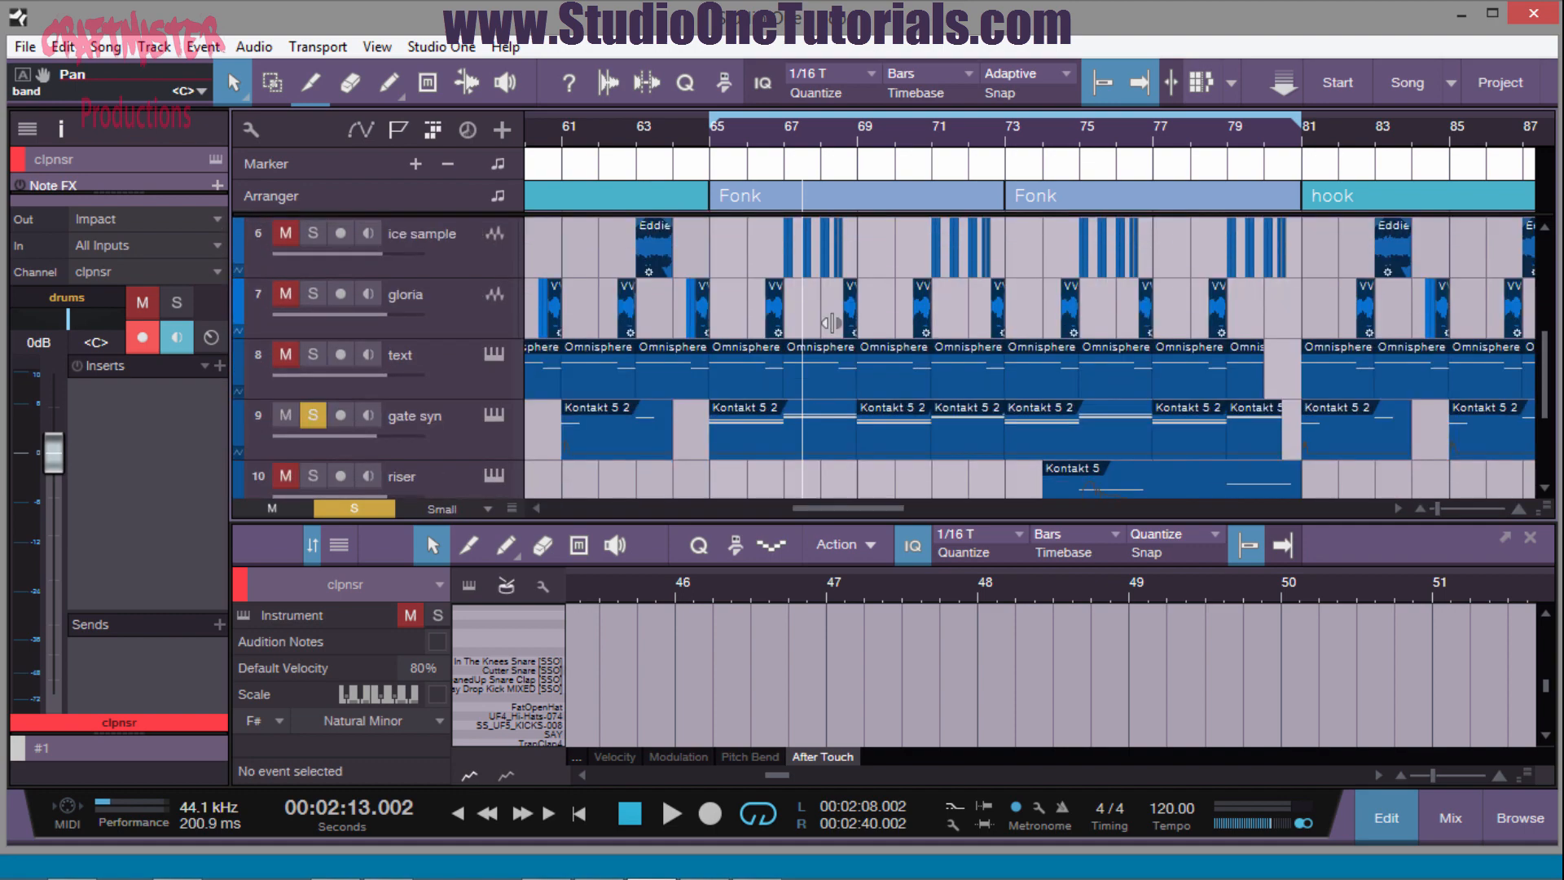
{"action": "left_click", "coordinate": [751, 375]}
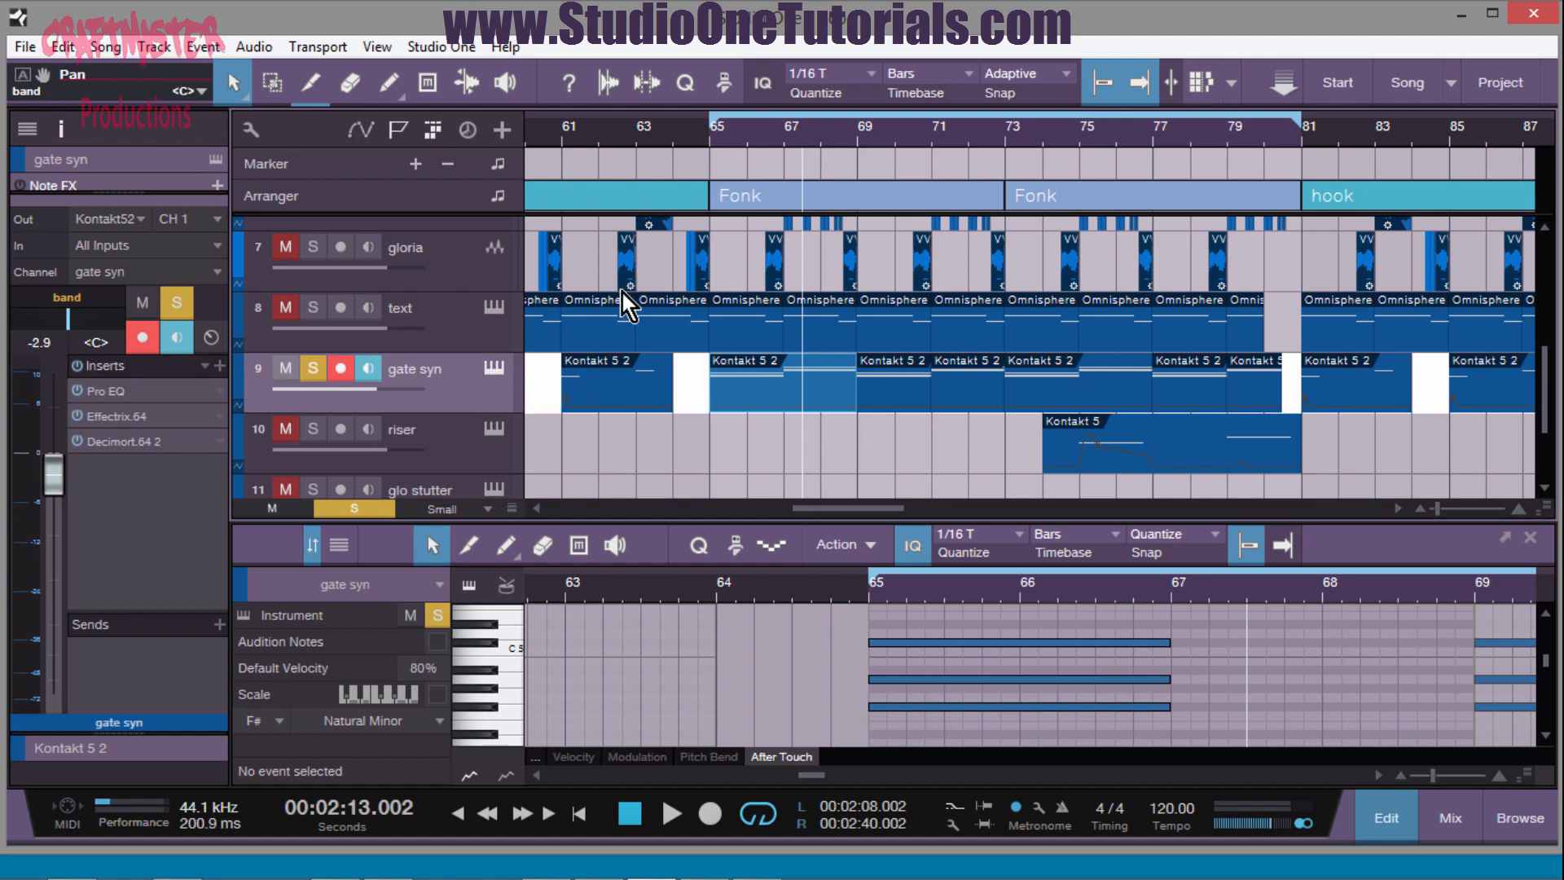
{"action": "left_click", "coordinate": [706, 142]}
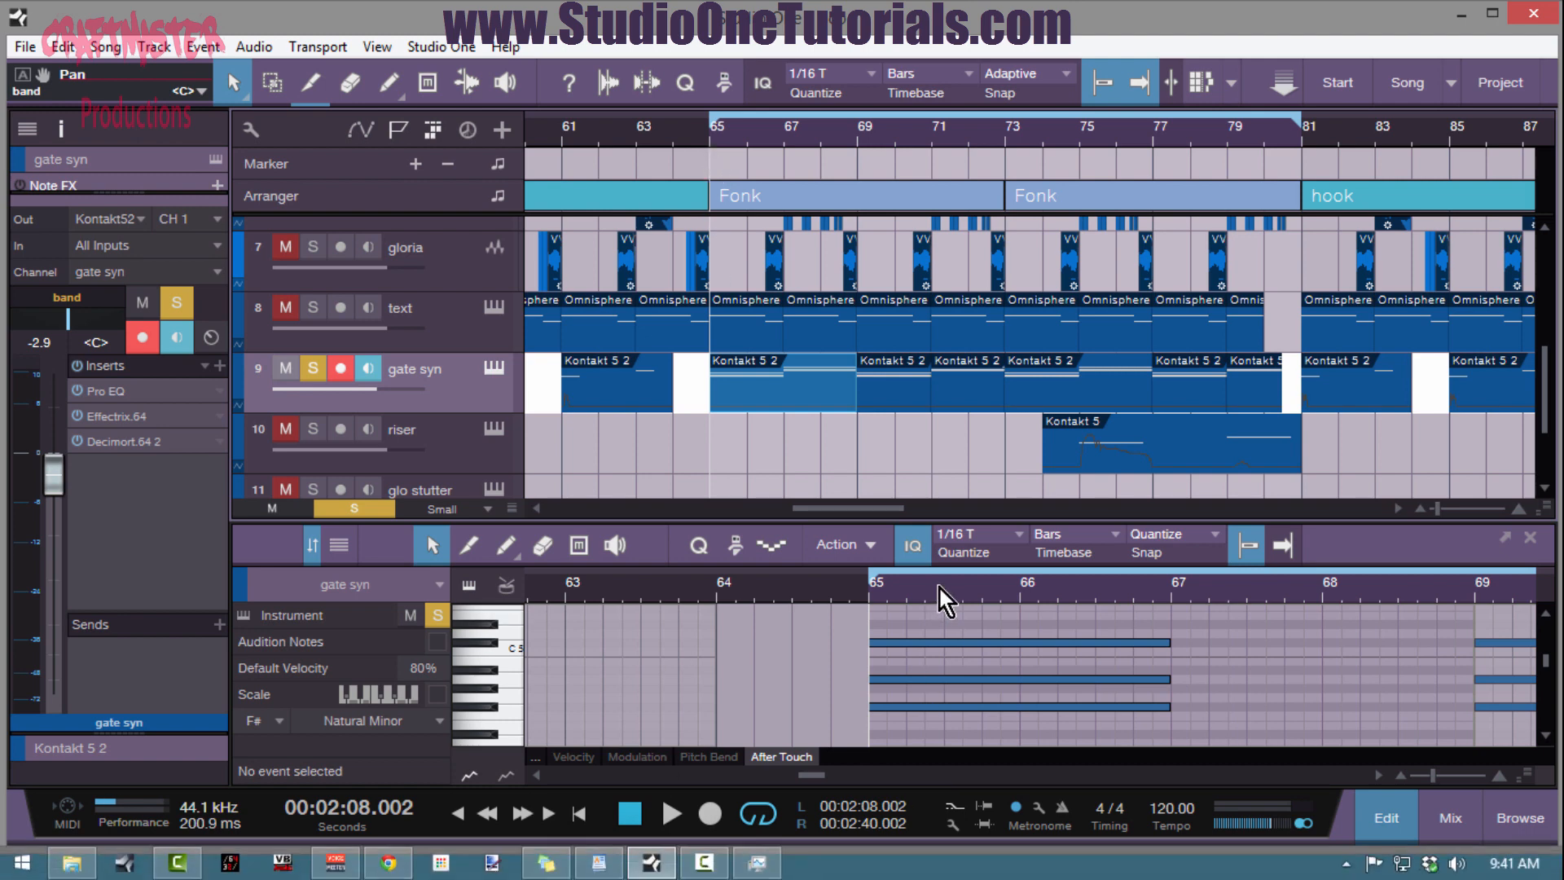
{"action": "left_click_drag", "start_coordinate": [938, 585], "coordinate": [929, 556]}
{"action": "scroll", "coordinate": [1042, 692], "scroll_direction": "up", "scroll_amount": 3}
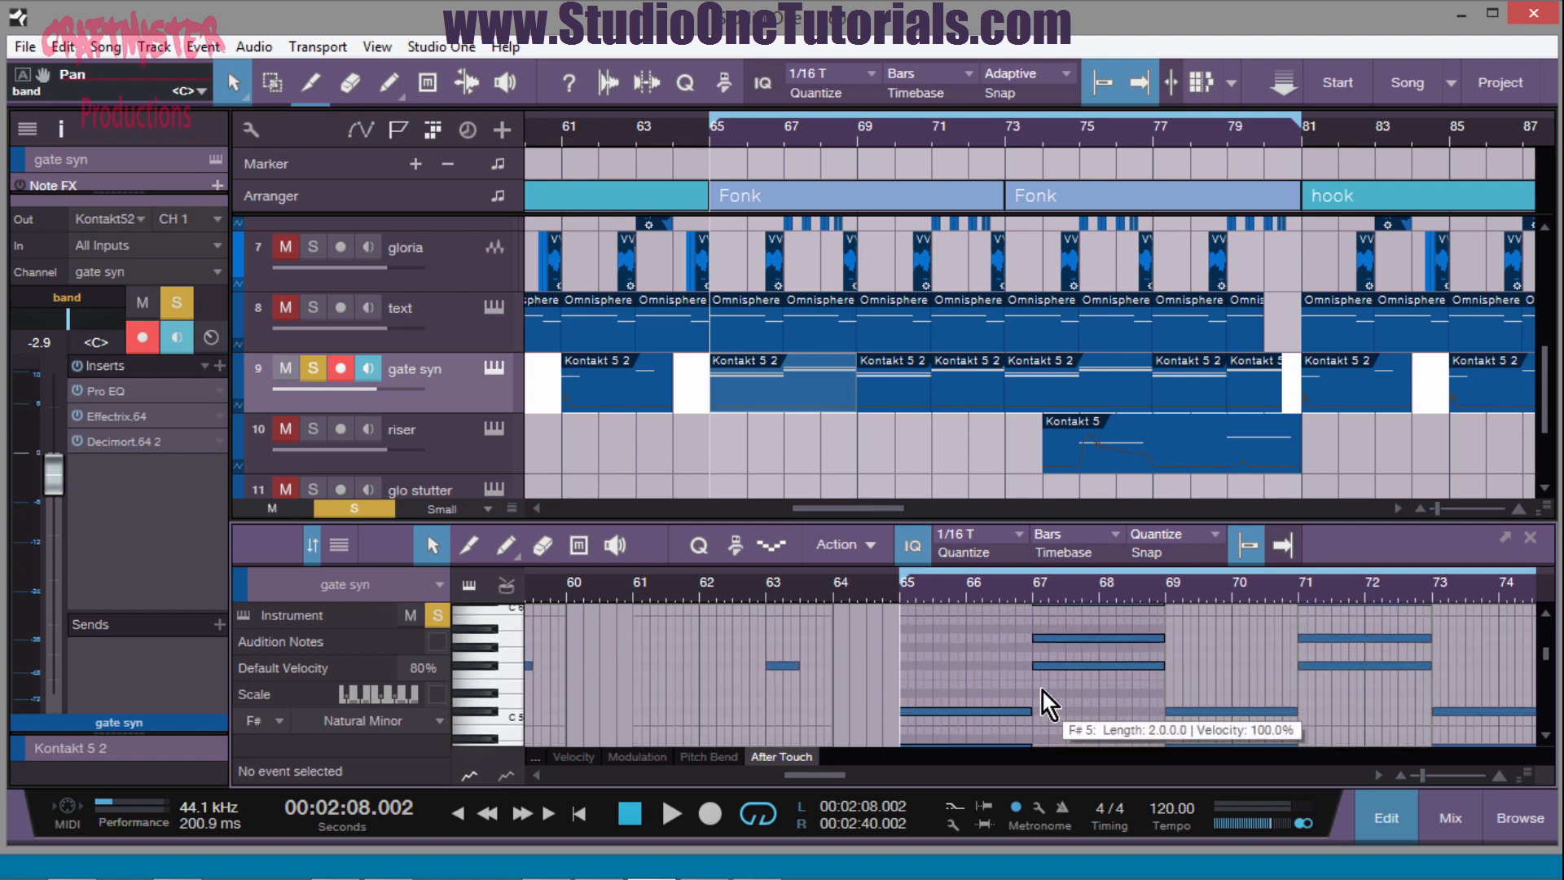
- Play the soloed gate syn part from bar 65, restart it from bar 65, and stop after bar 69
{"action": "key", "text": "space"}
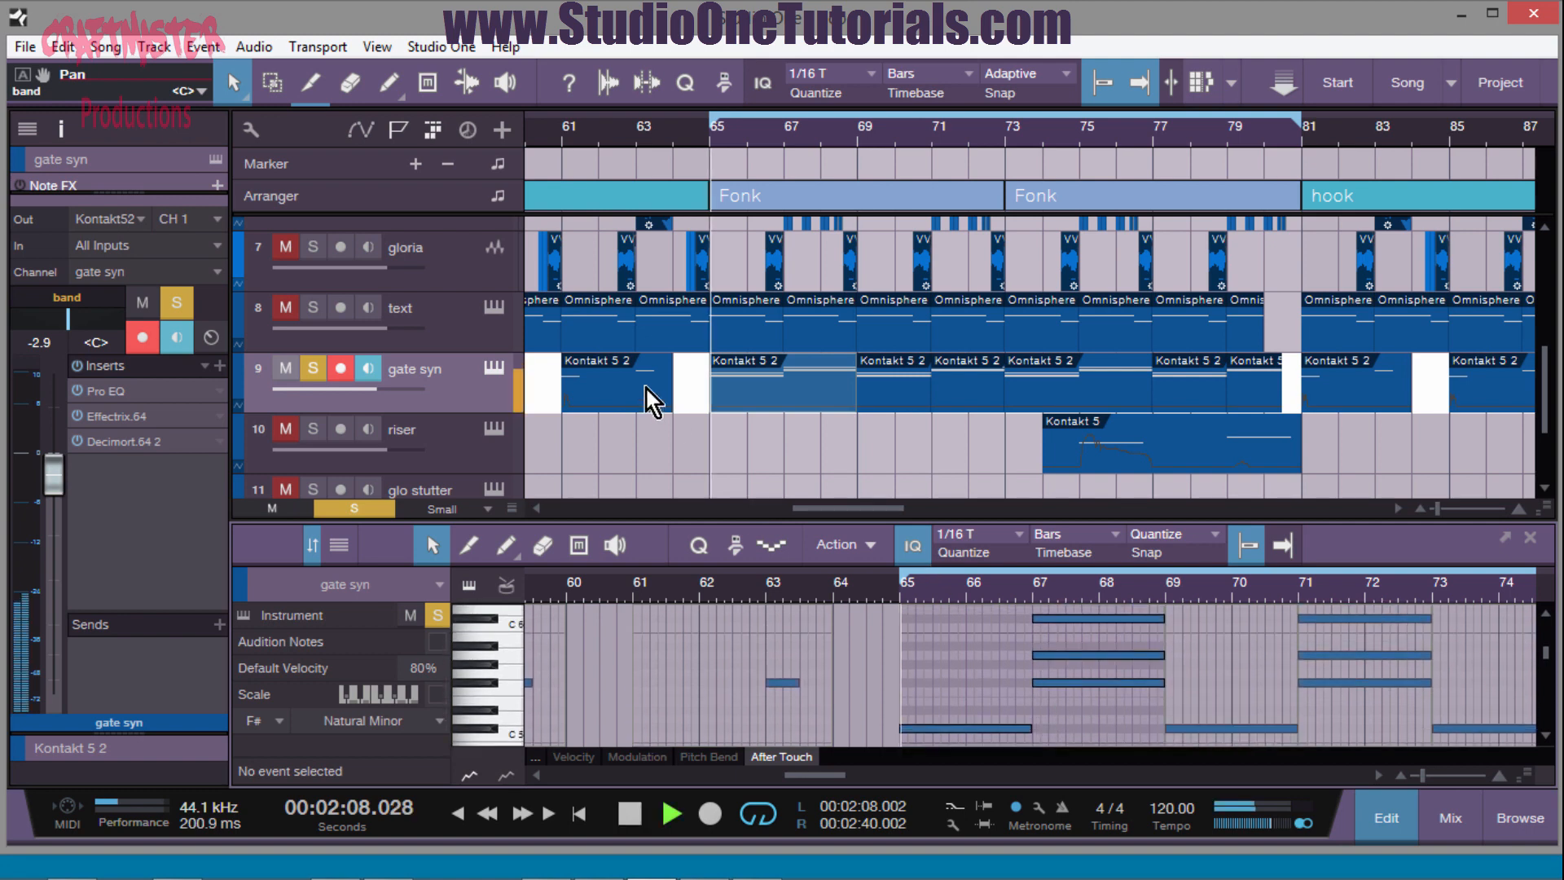
{"action": "scroll", "coordinate": [1150, 635], "scroll_direction": "down", "scroll_amount": 1}
{"action": "scroll", "coordinate": [1151, 636], "scroll_direction": "down", "scroll_amount": 2}
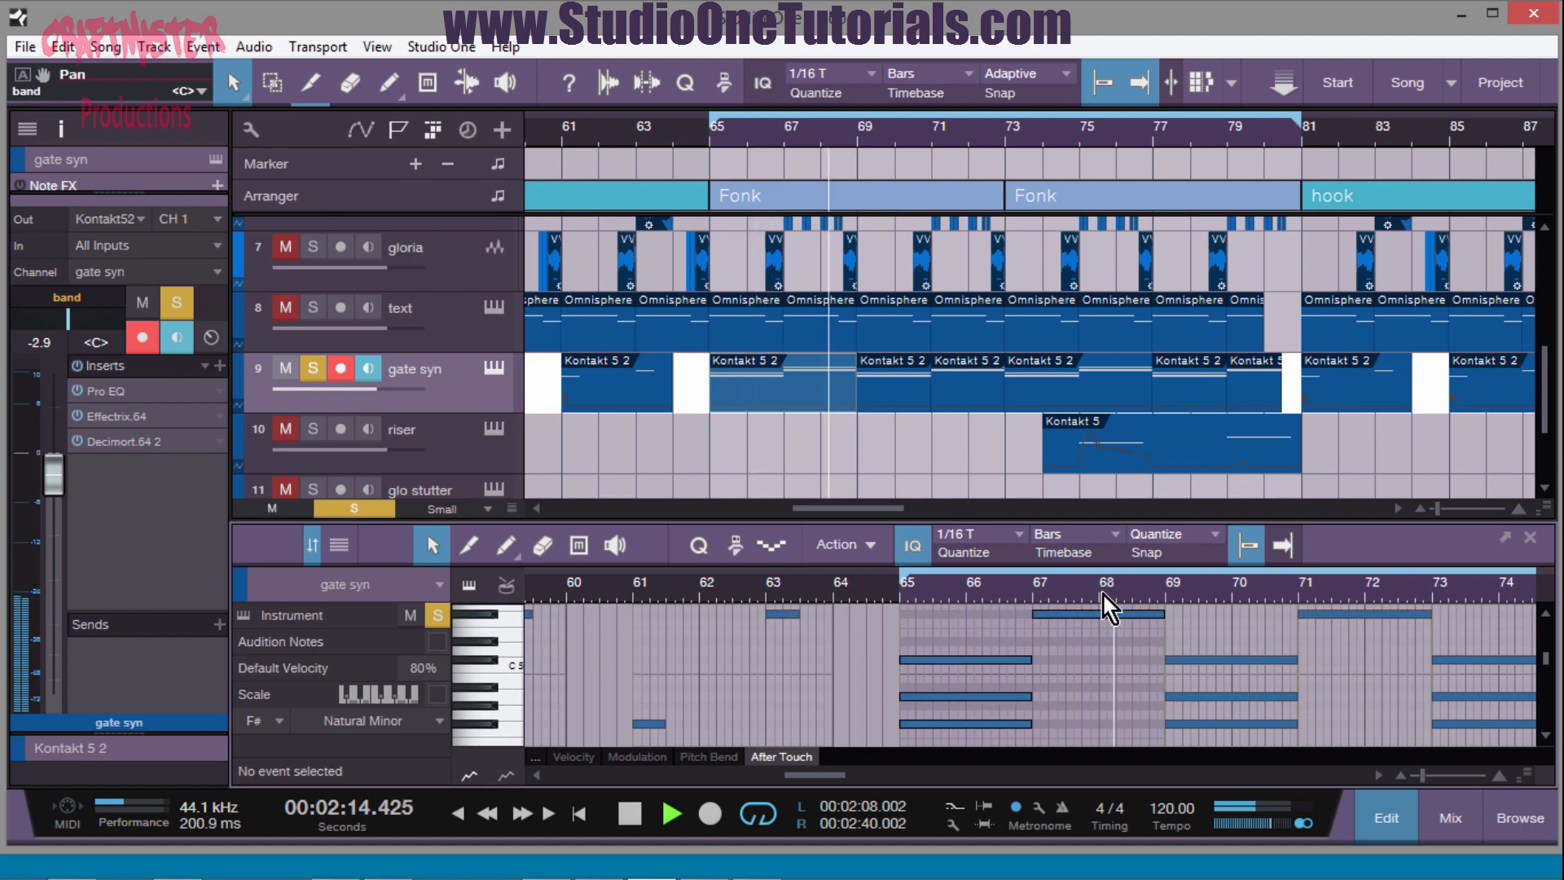
{"action": "left_click", "coordinate": [898, 595]}
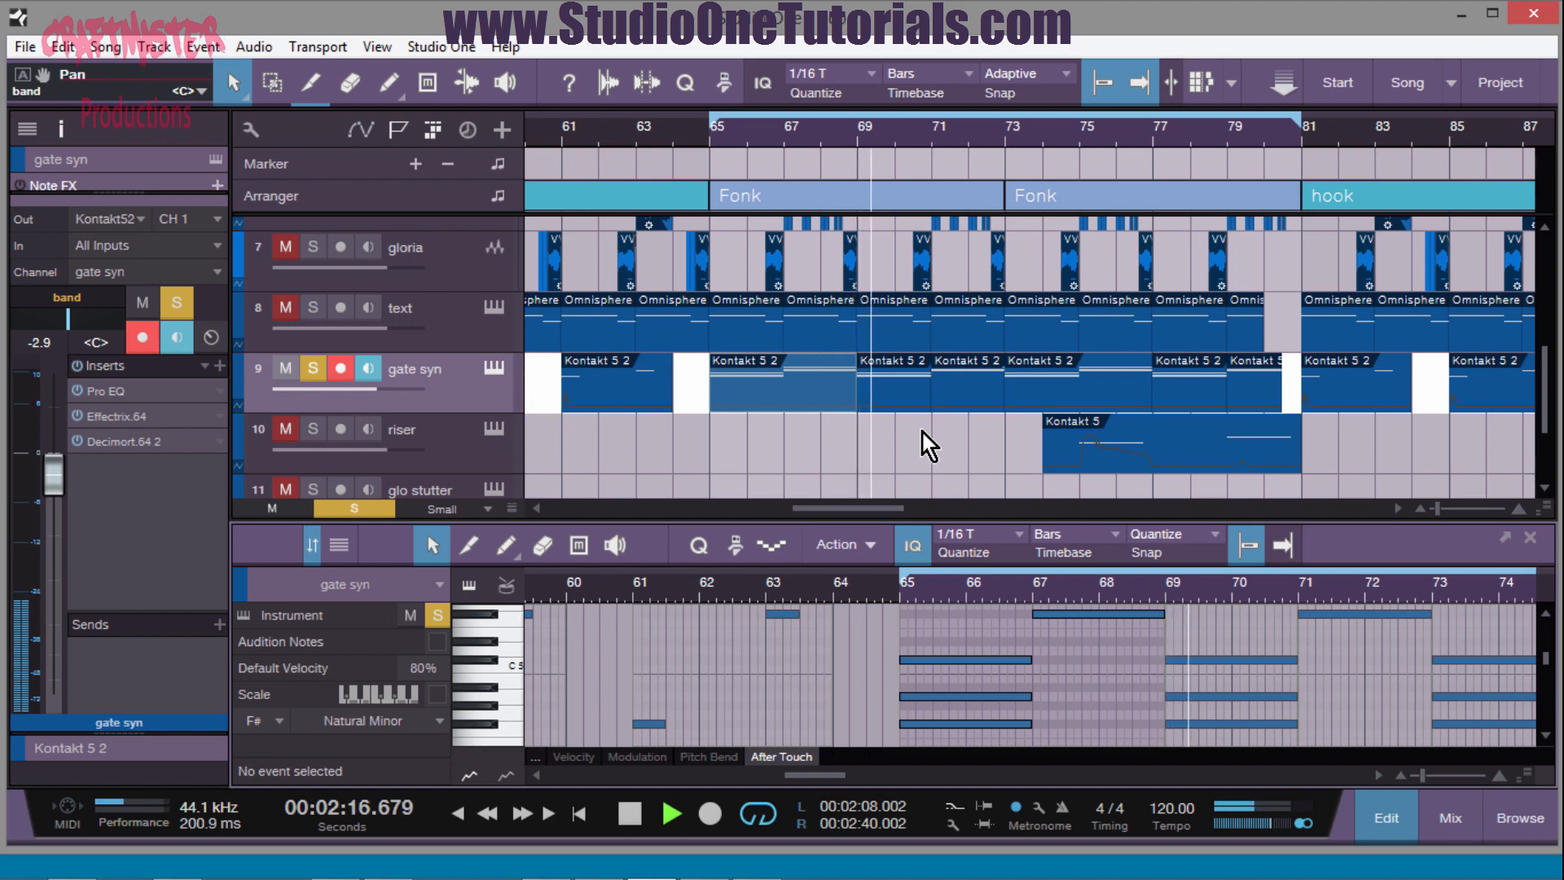
{"action": "key", "text": "space"}
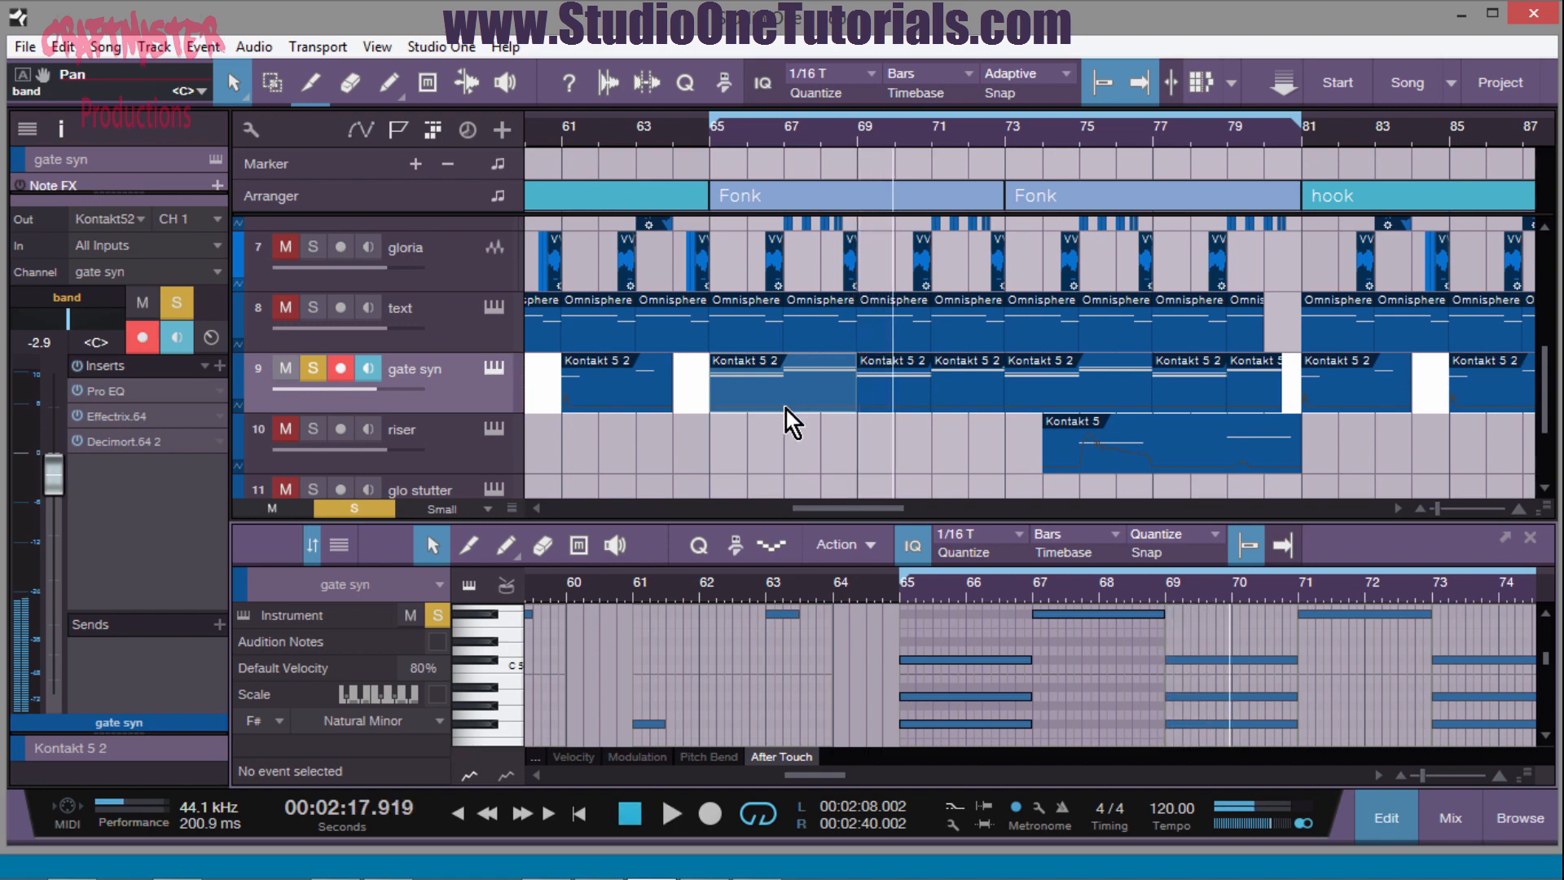
- Inspect the gate syn's Effectrix pattern, play the soloed part from bar 65 while toggling Effectrix's bypass, and stop at bar 77
{"action": "left_click", "coordinate": [164, 412]}
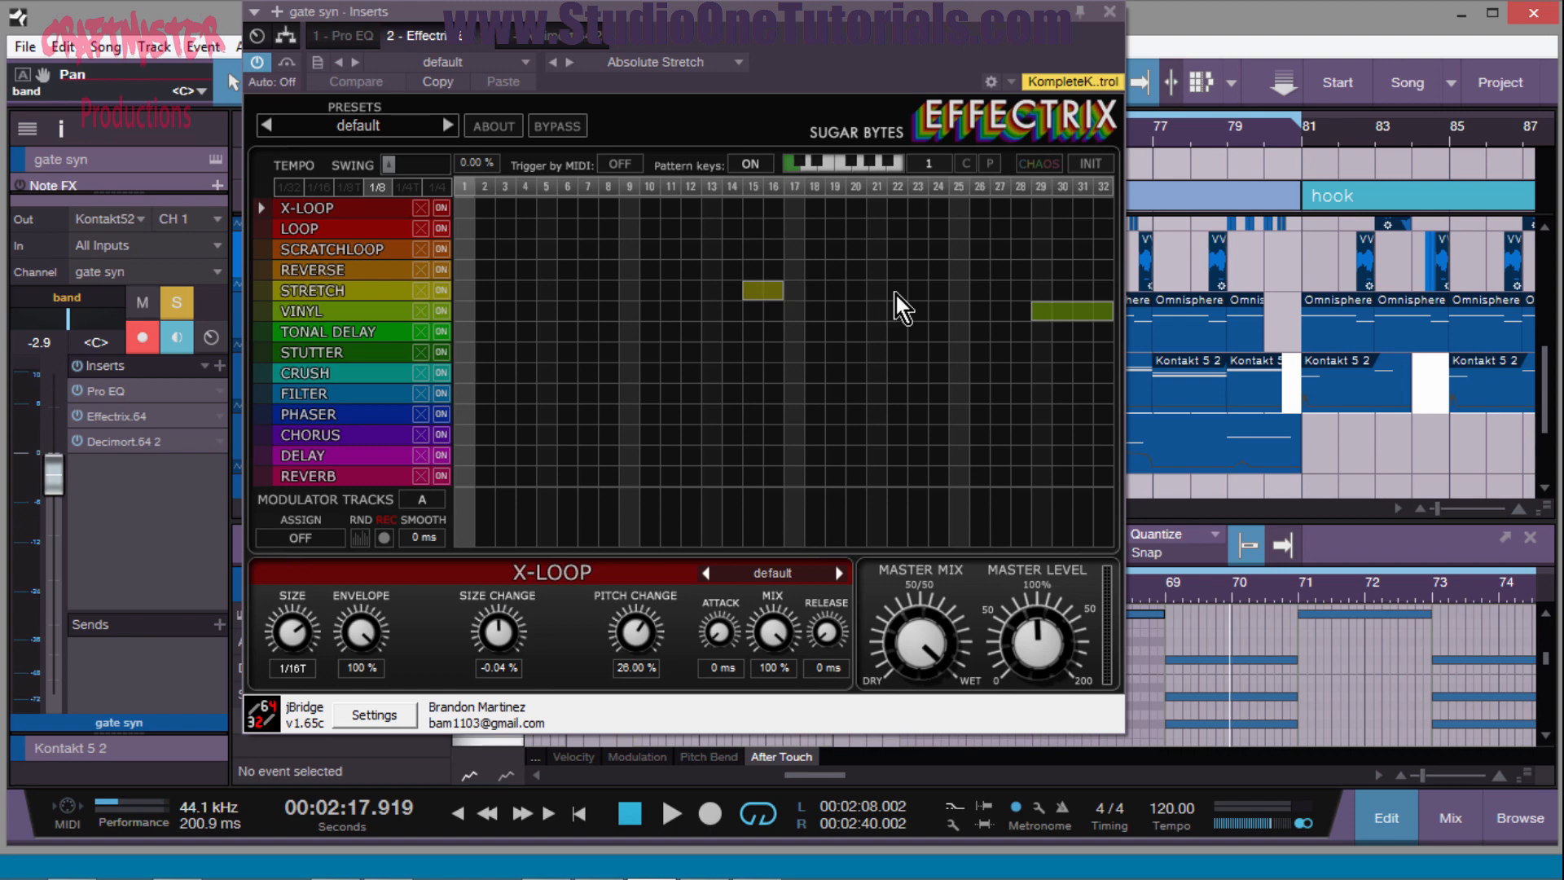
{"action": "left_click", "coordinate": [1108, 13]}
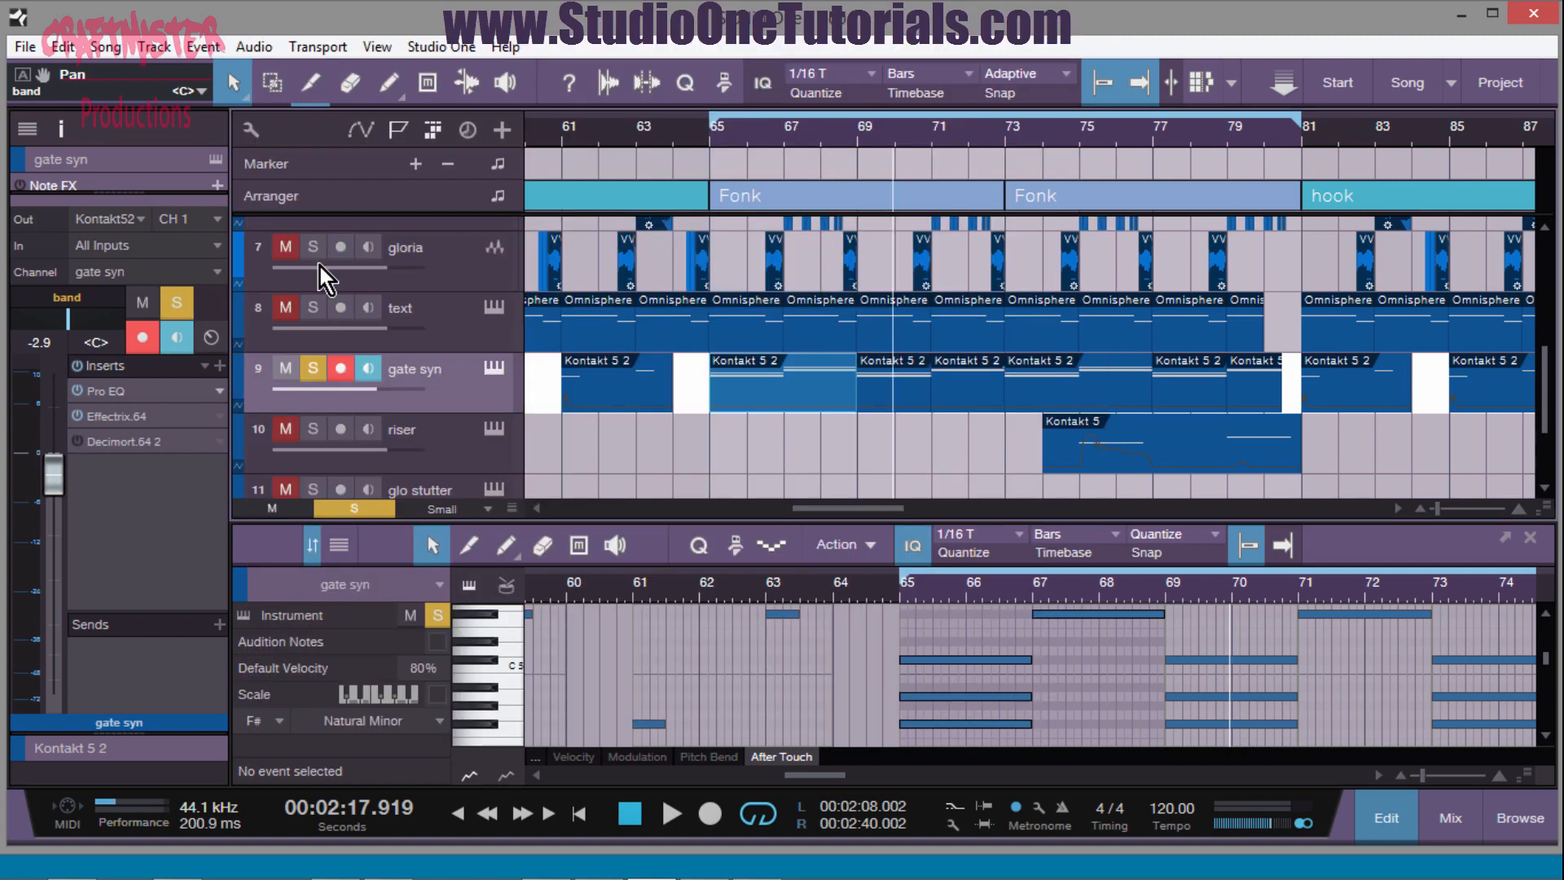
{"action": "left_click", "coordinate": [709, 143]}
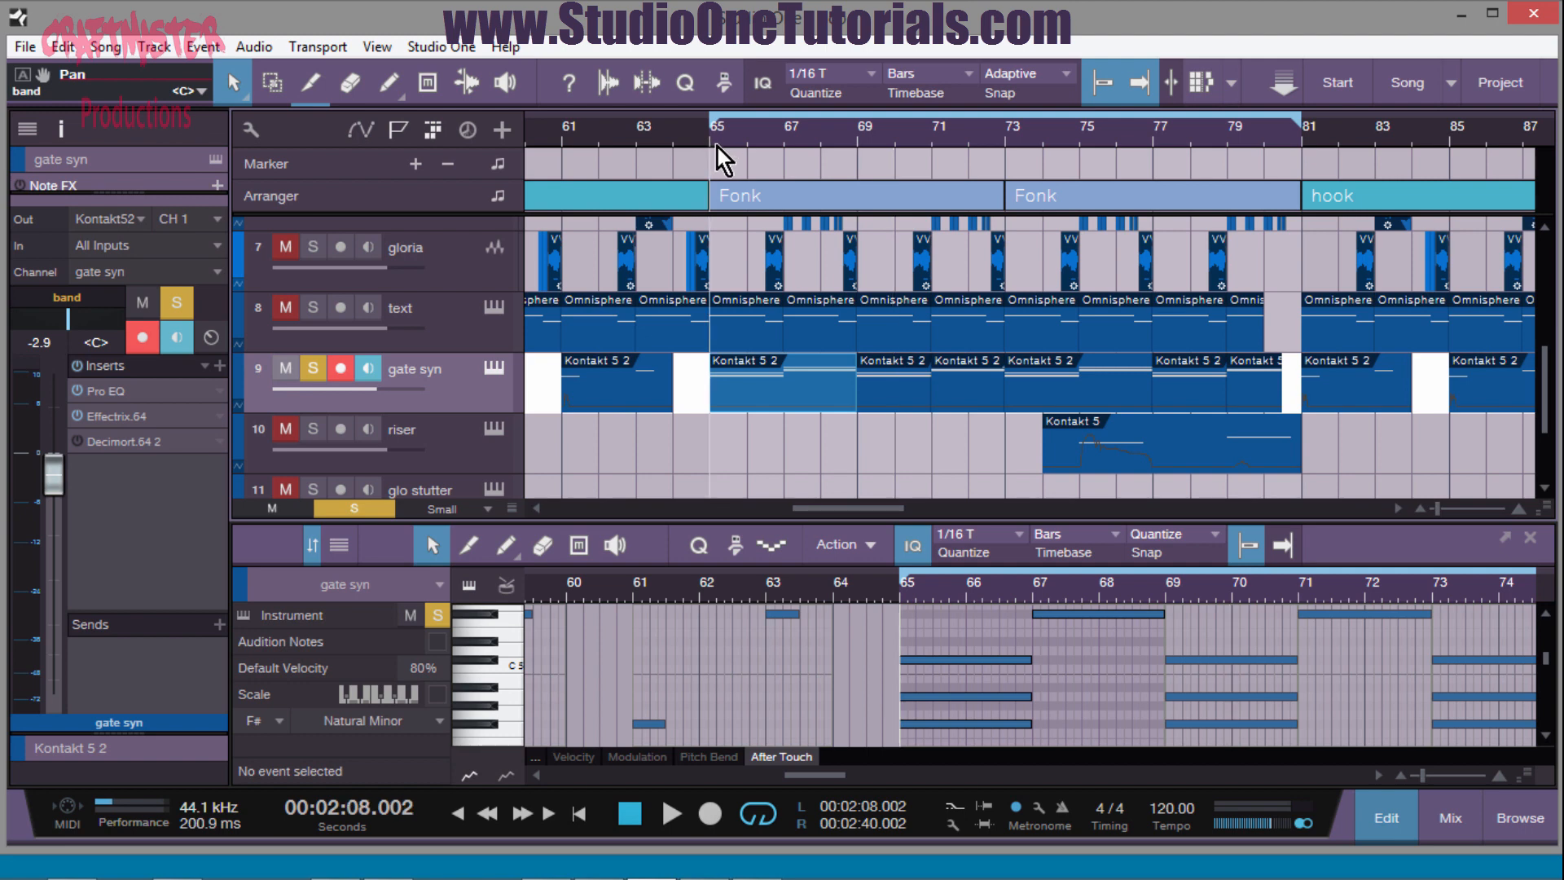
{"action": "key", "text": "space"}
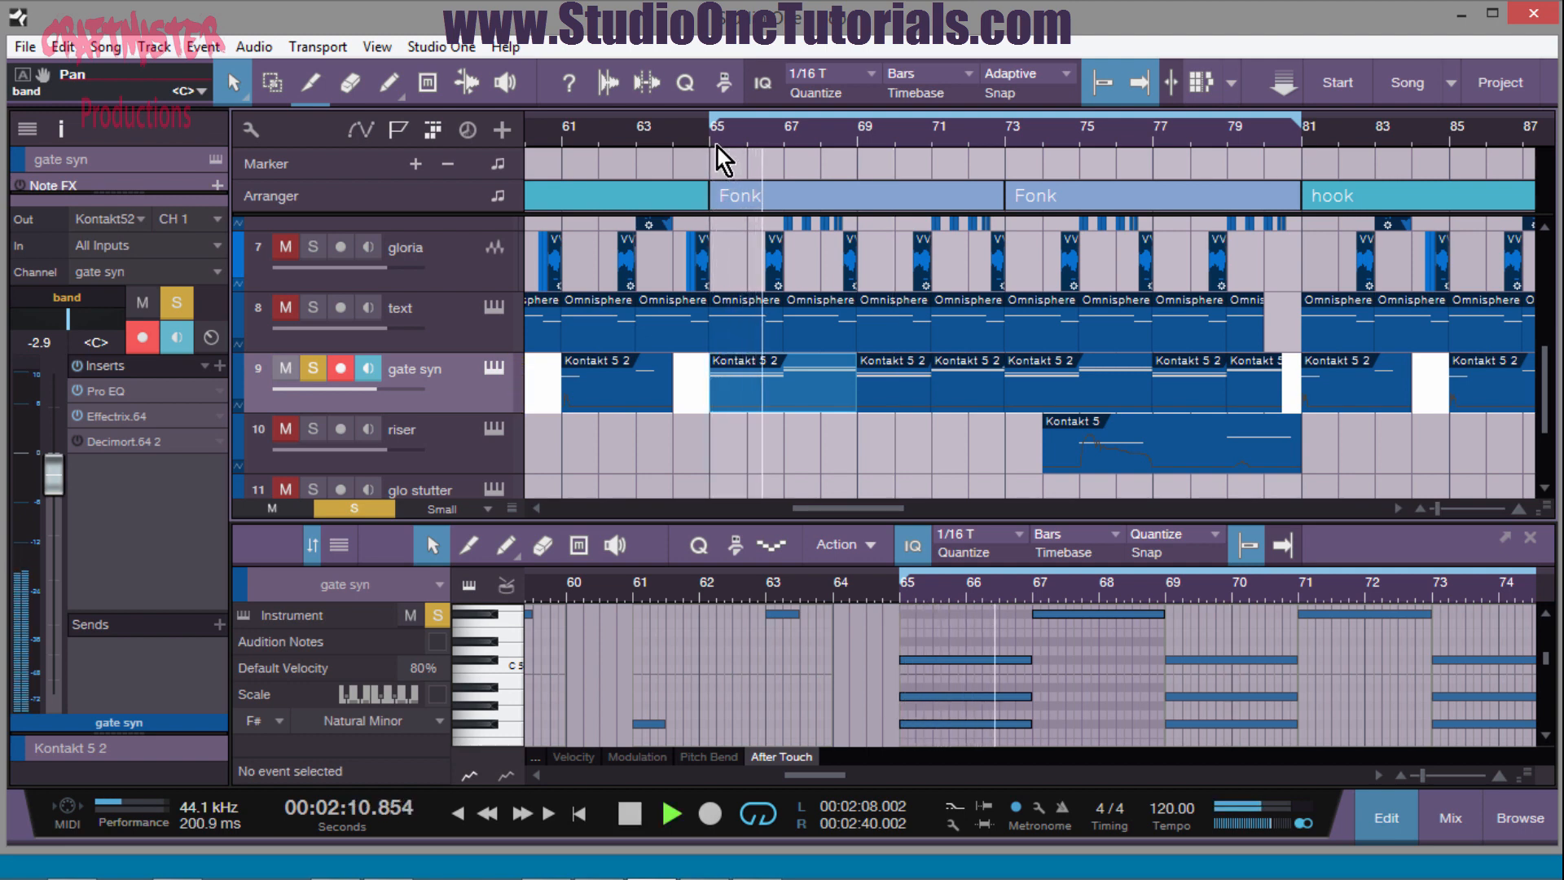
{"action": "left_click", "coordinate": [77, 416]}
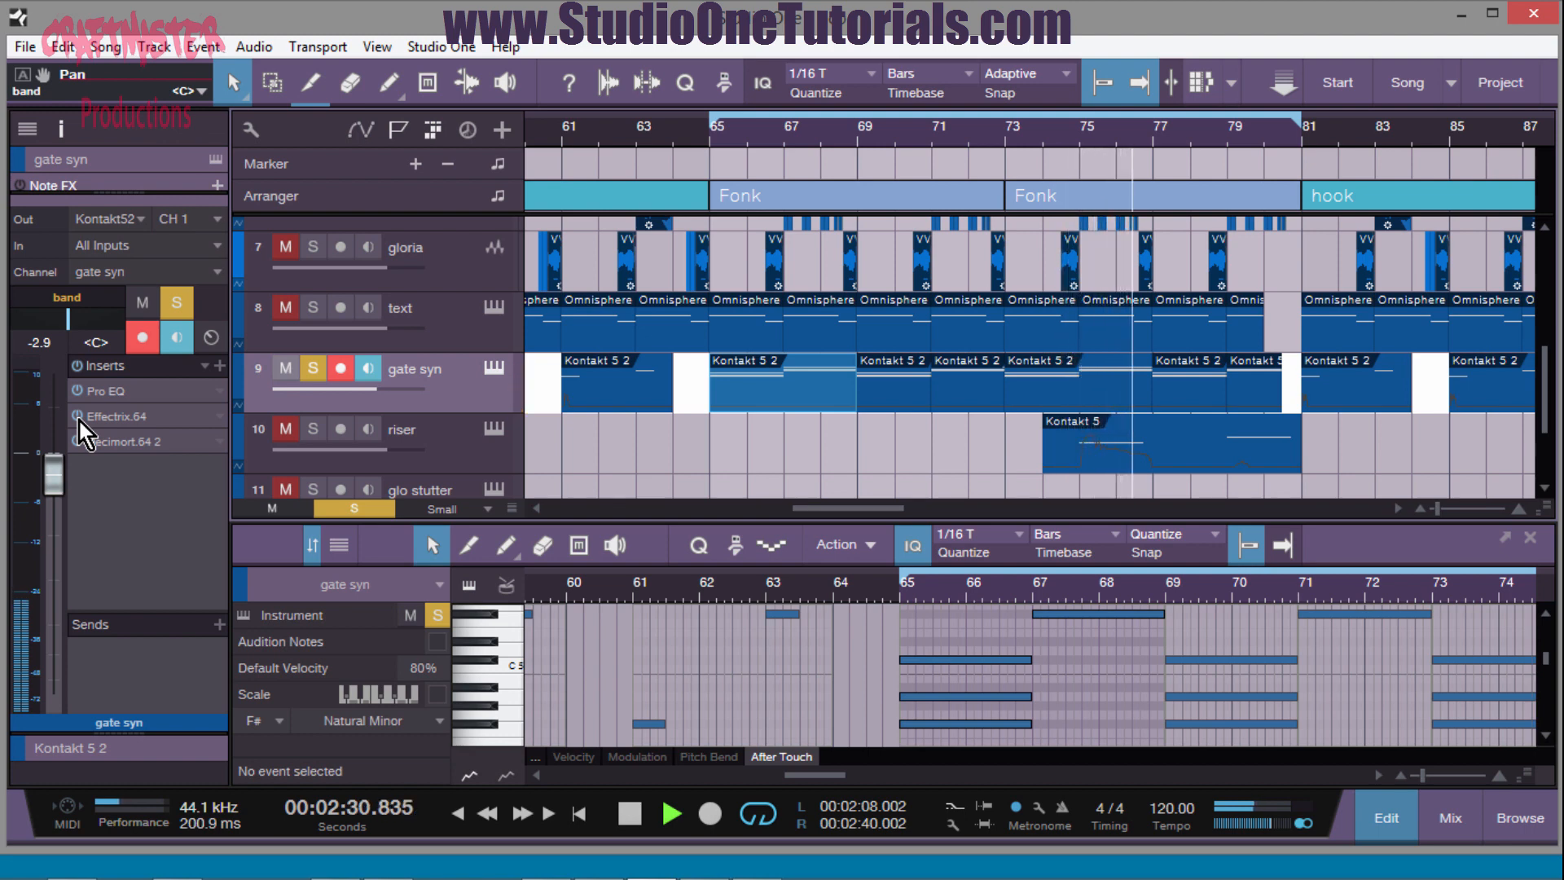
{"action": "key", "text": "space"}
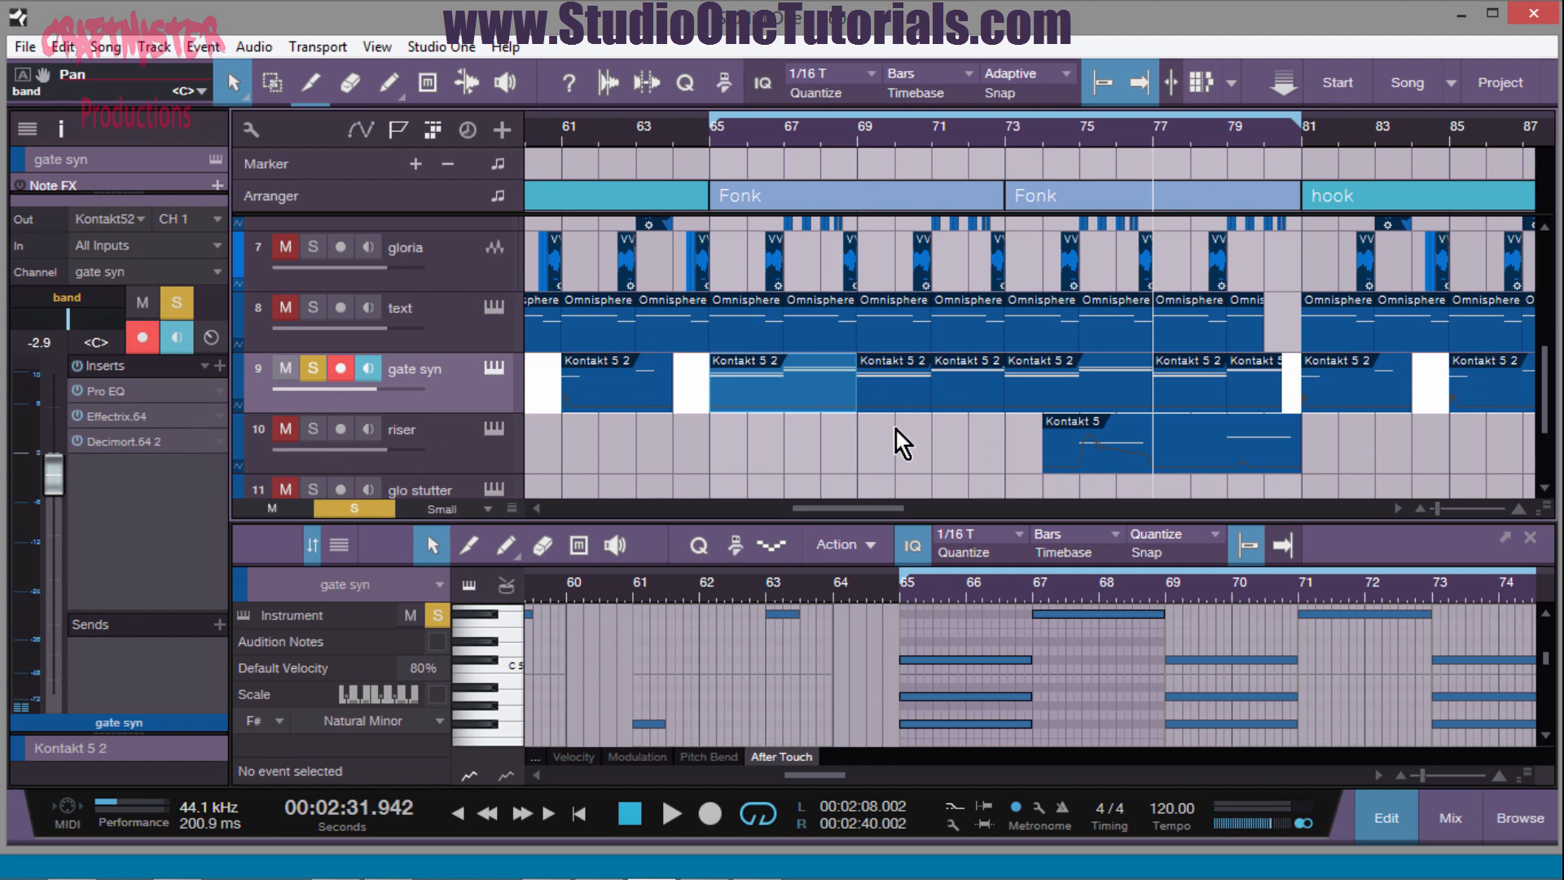
- Examine the Fonk sections' clips from the gate syn track up to the 808 and clpnsr drum tracks
{"action": "scroll", "coordinate": [888, 419], "scroll_direction": "down", "scroll_amount": 1}
{"action": "scroll", "coordinate": [888, 418], "scroll_direction": "up", "scroll_amount": 2}
{"action": "scroll", "coordinate": [888, 419], "scroll_direction": "down", "scroll_amount": 1}
{"action": "scroll", "coordinate": [888, 419], "scroll_direction": "up", "scroll_amount": 1}
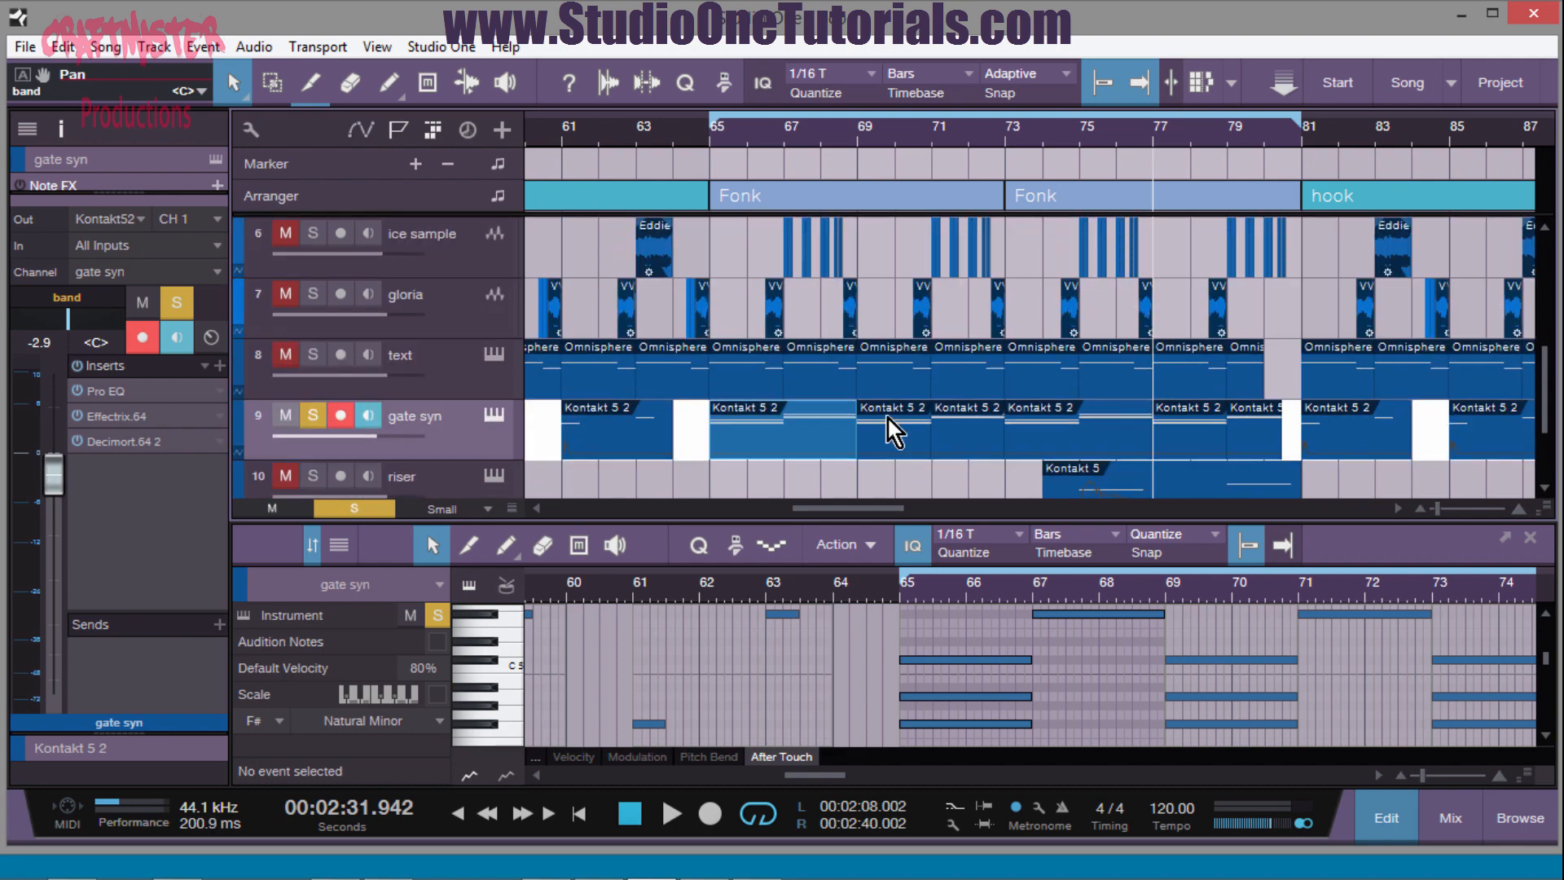
{"action": "scroll", "coordinate": [888, 419], "scroll_direction": "up", "scroll_amount": 3}
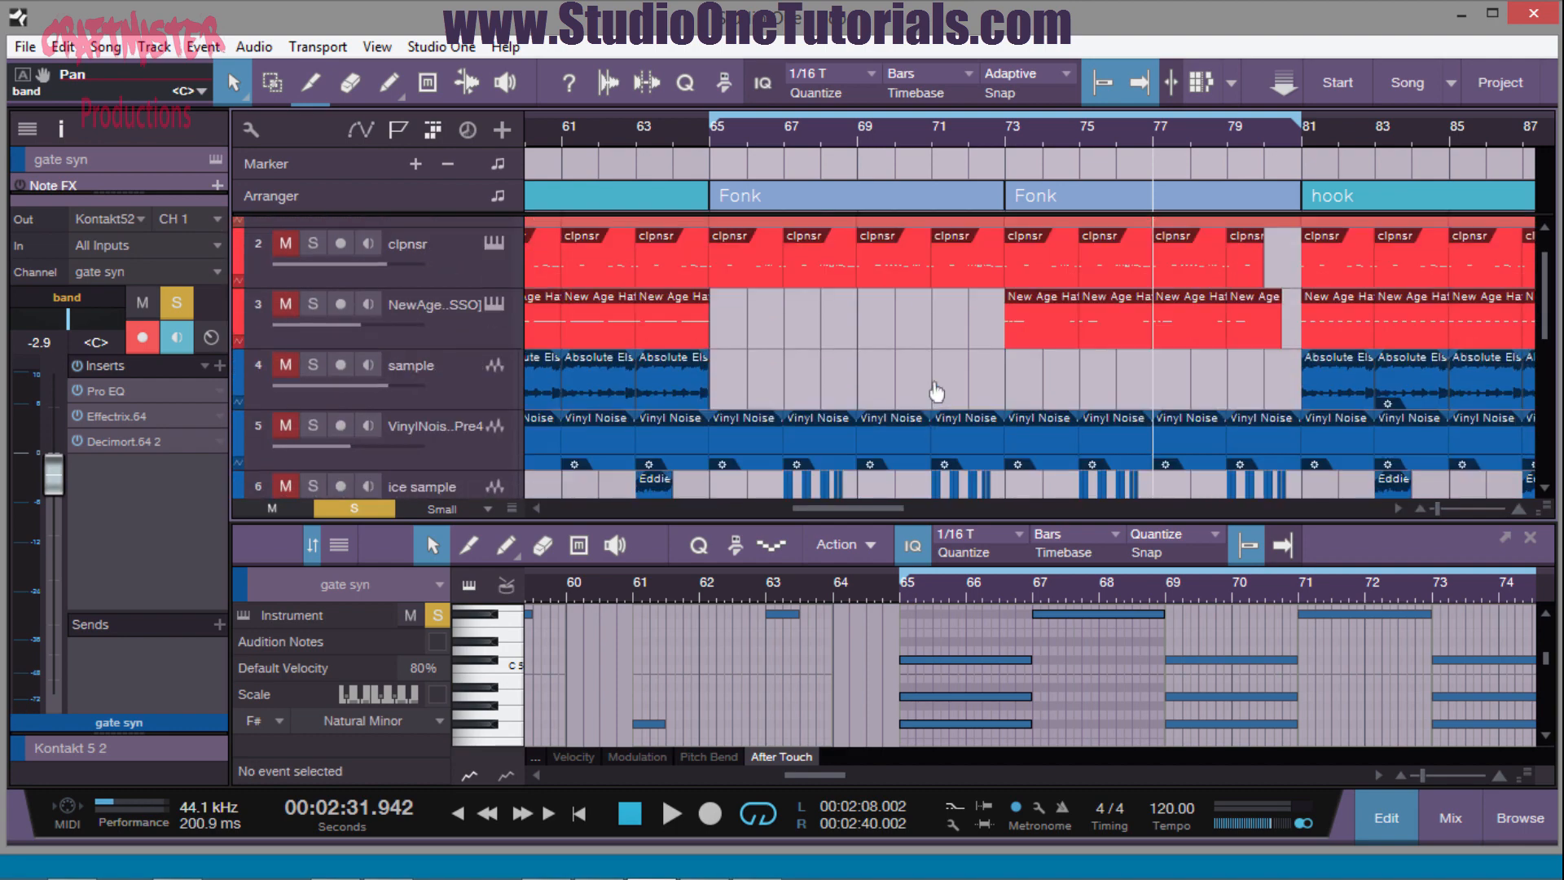
{"action": "scroll", "coordinate": [778, 308], "scroll_direction": "down", "scroll_amount": 1}
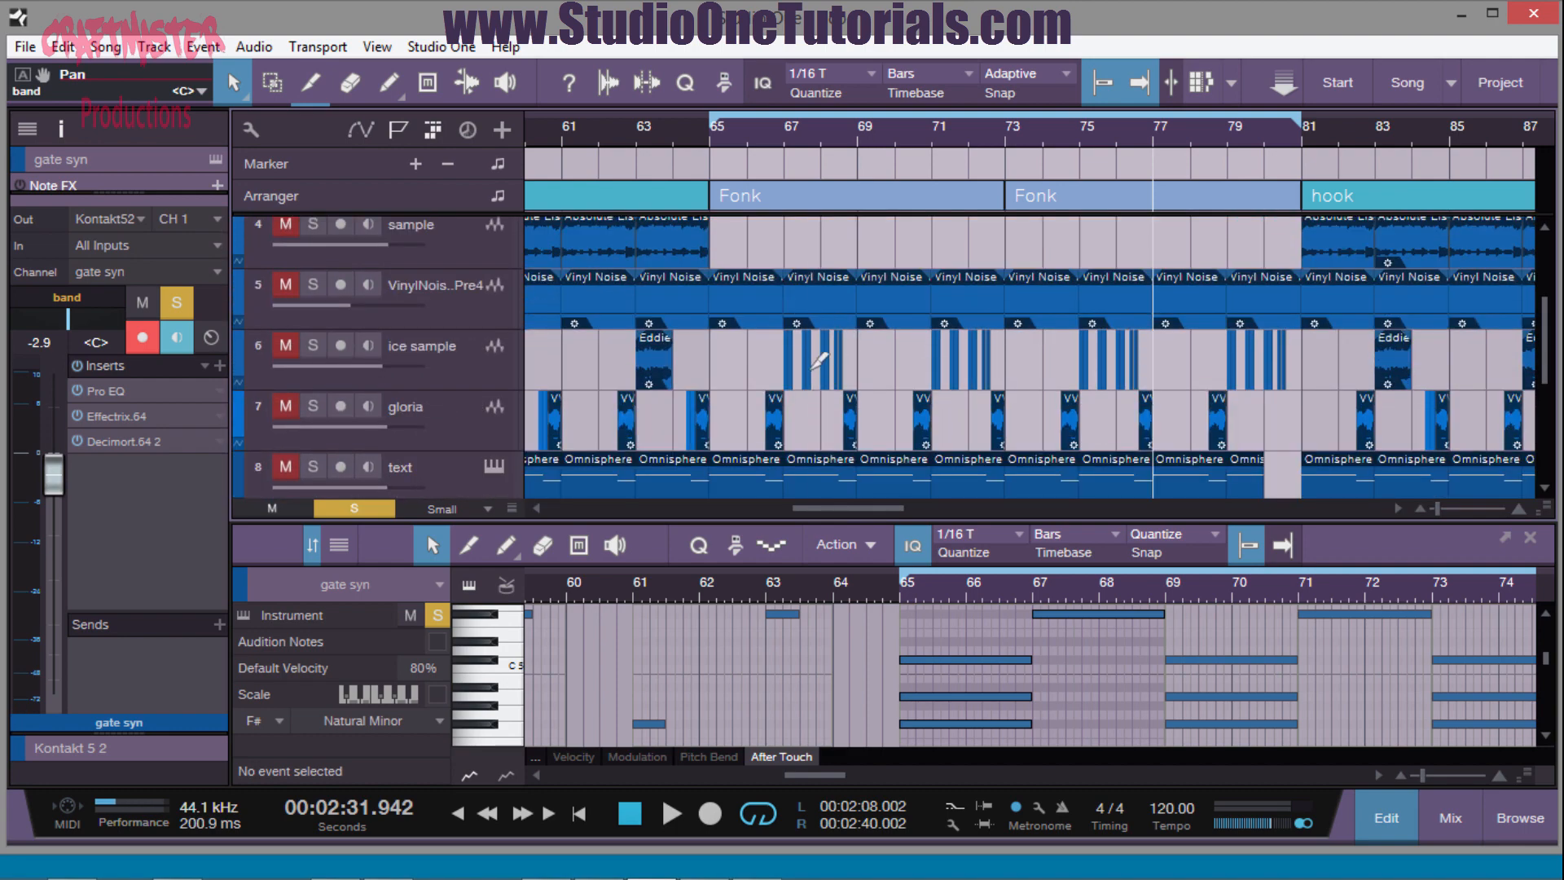
{"action": "scroll", "coordinate": [812, 370], "scroll_direction": "down", "scroll_amount": 2}
{"action": "scroll", "coordinate": [813, 373], "scroll_direction": "up", "scroll_amount": 3}
{"action": "scroll", "coordinate": [809, 387], "scroll_direction": "up", "scroll_amount": 7}
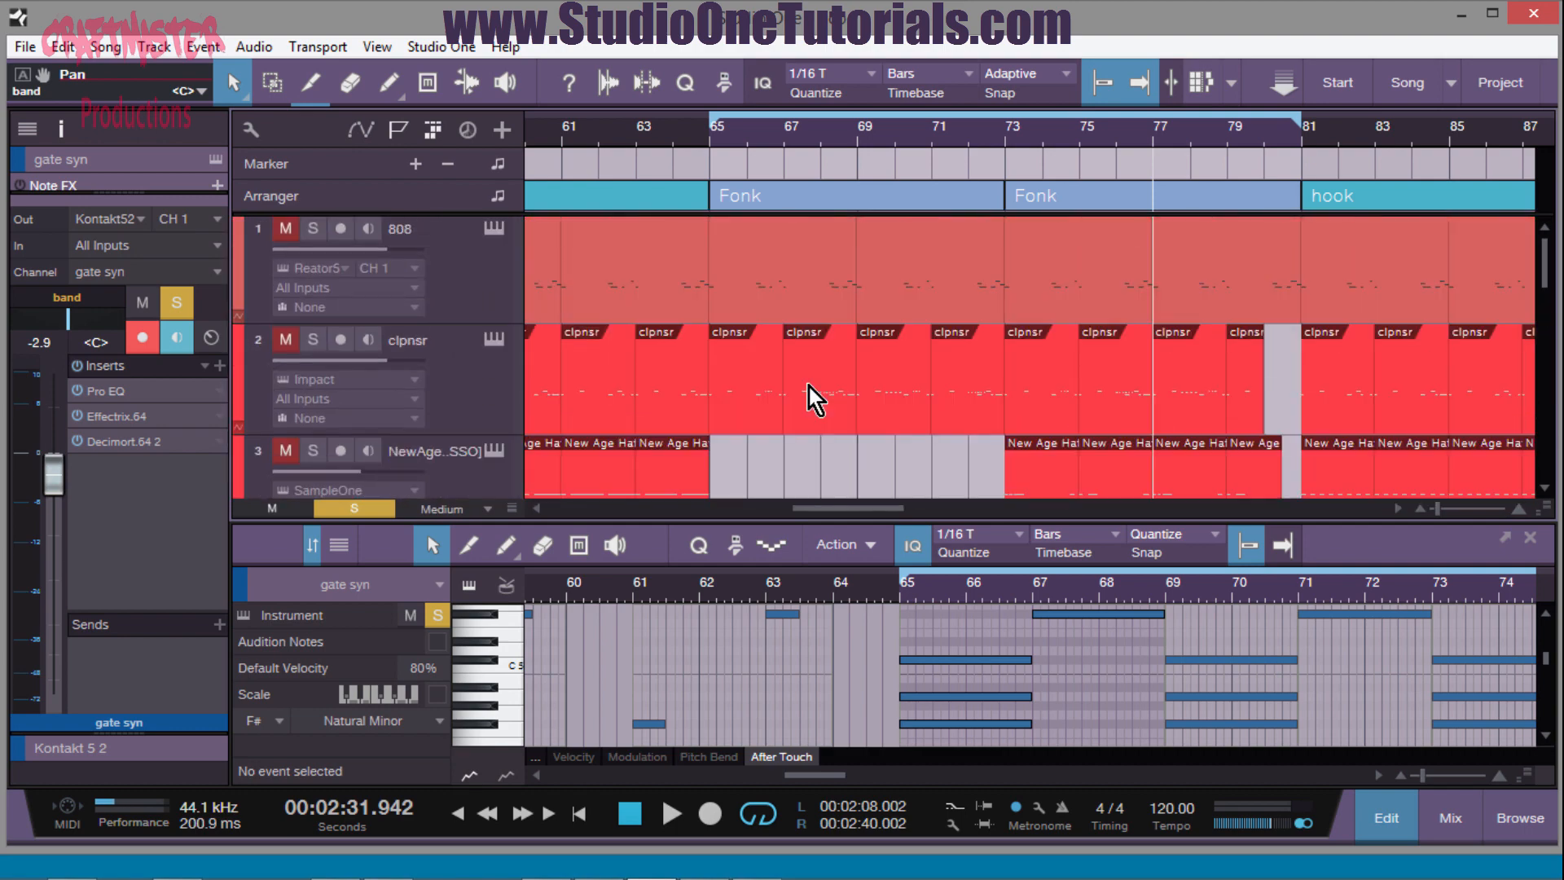
- Open the clpnsr clip at bar 65 in the note editor and play the track soloed from bar 65
{"action": "left_click", "coordinate": [733, 408]}
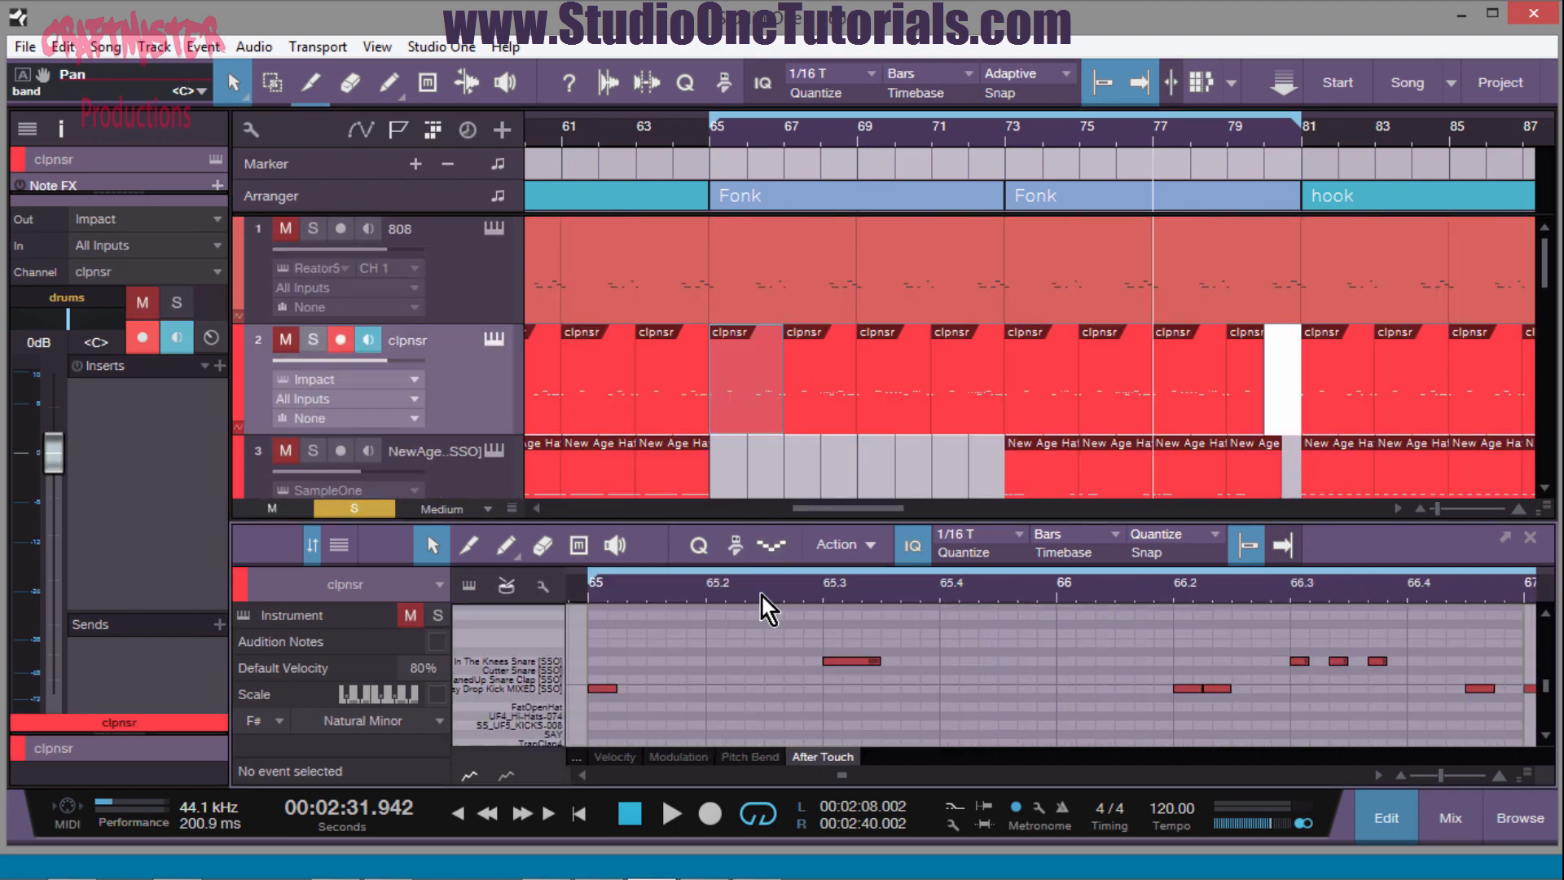
{"action": "scroll", "coordinate": [779, 570], "scroll_direction": "down", "scroll_amount": 1}
{"action": "left_click", "coordinate": [712, 603]}
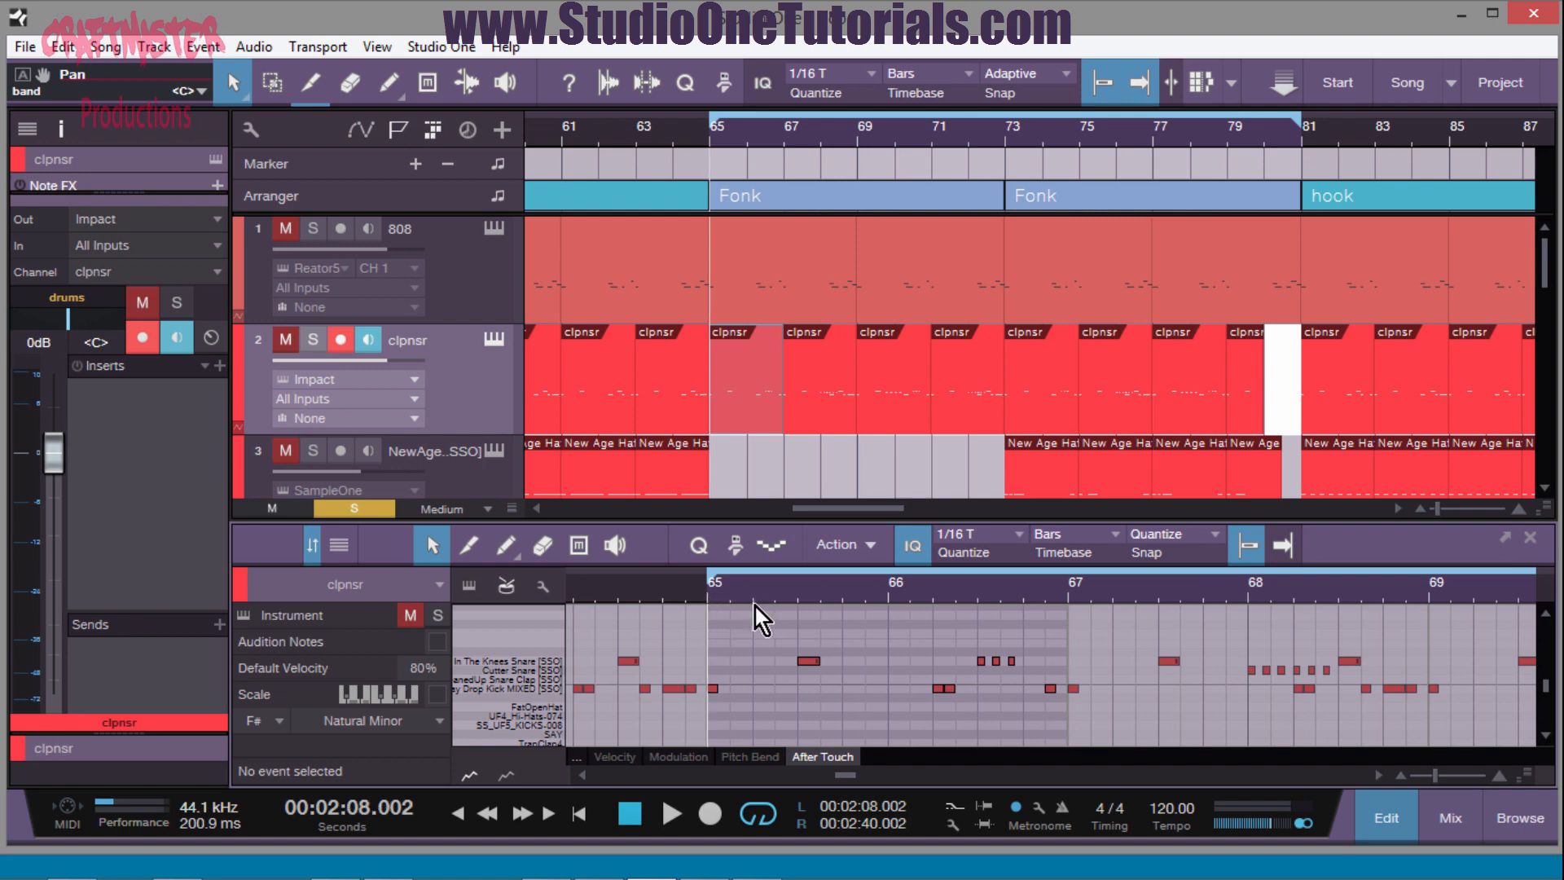
{"action": "key", "text": "space"}
{"action": "left_click", "coordinate": [313, 340]}
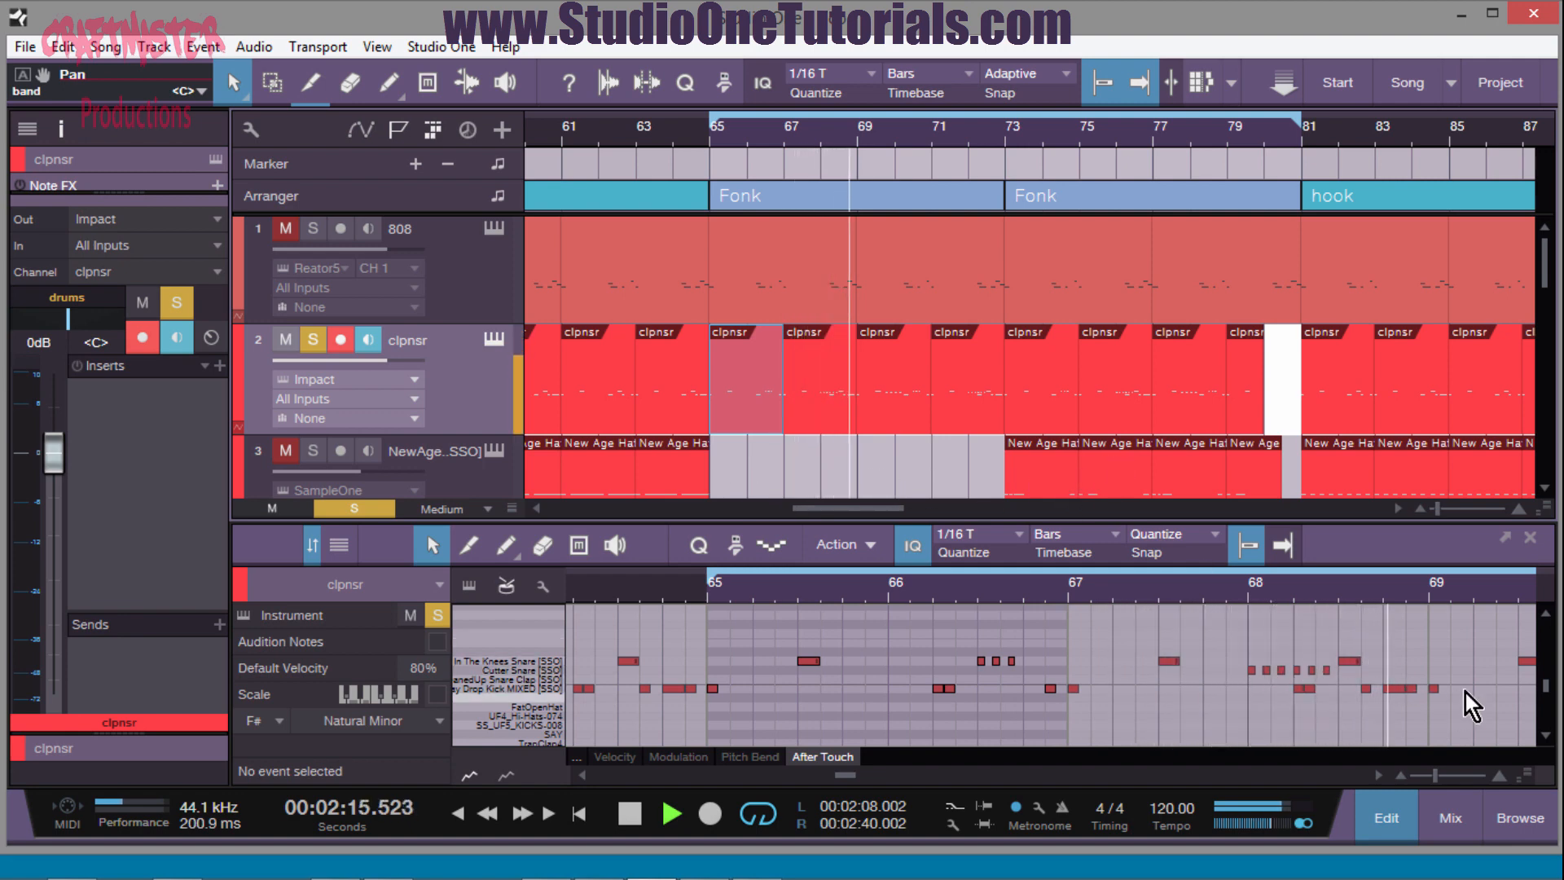
- Follow the clpnsr notes during playback, shorten the loop to end at bar 73, and stop playback
{"action": "mouse_move", "coordinate": [1317, 593]}
{"action": "left_mouse_down"}
{"action": "mouse_move", "coordinate": [1337, 619]}
{"action": "mouse_move", "coordinate": [1327, 579]}
{"action": "left_mouse_up"}
{"action": "left_click", "coordinate": [1378, 776]}
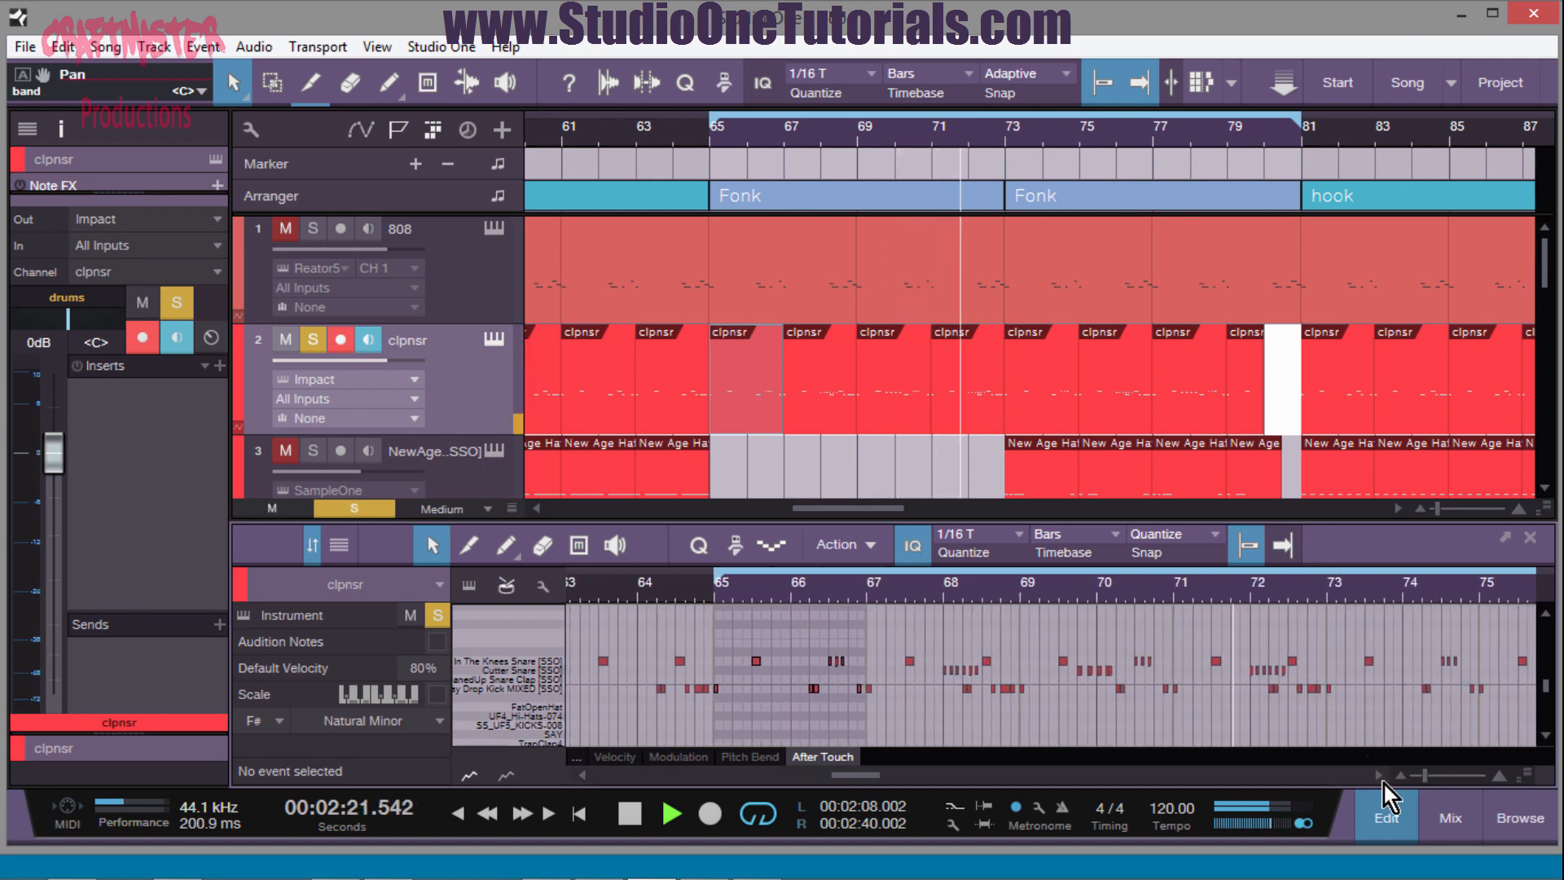
{"action": "left_click", "coordinate": [1381, 775]}
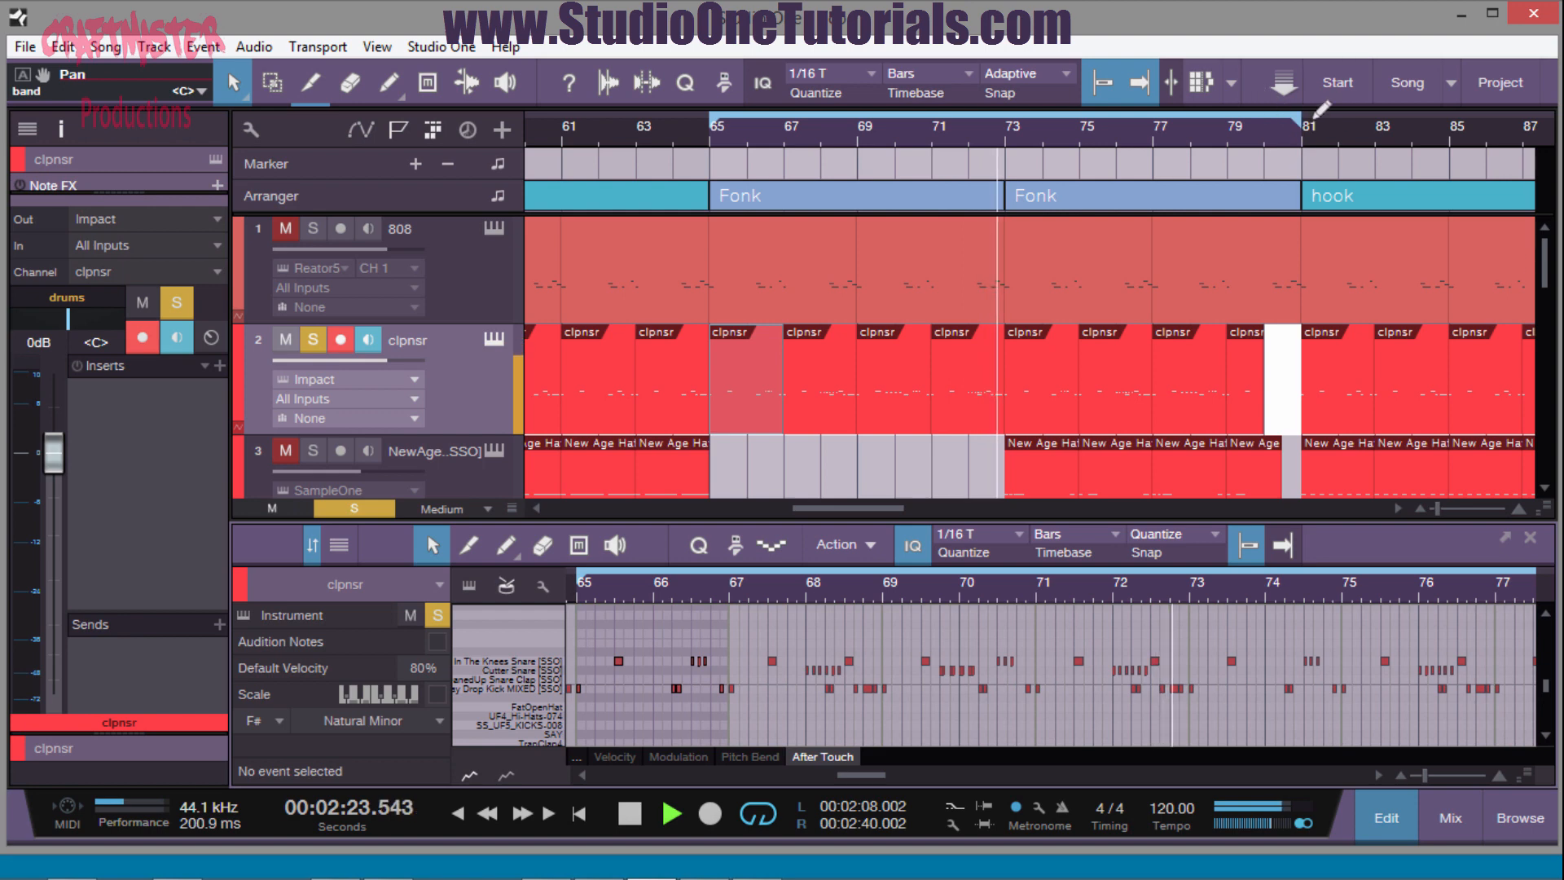
{"action": "left_click_drag", "start_coordinate": [1283, 133], "coordinate": [1013, 189]}
{"action": "key", "text": "space"}
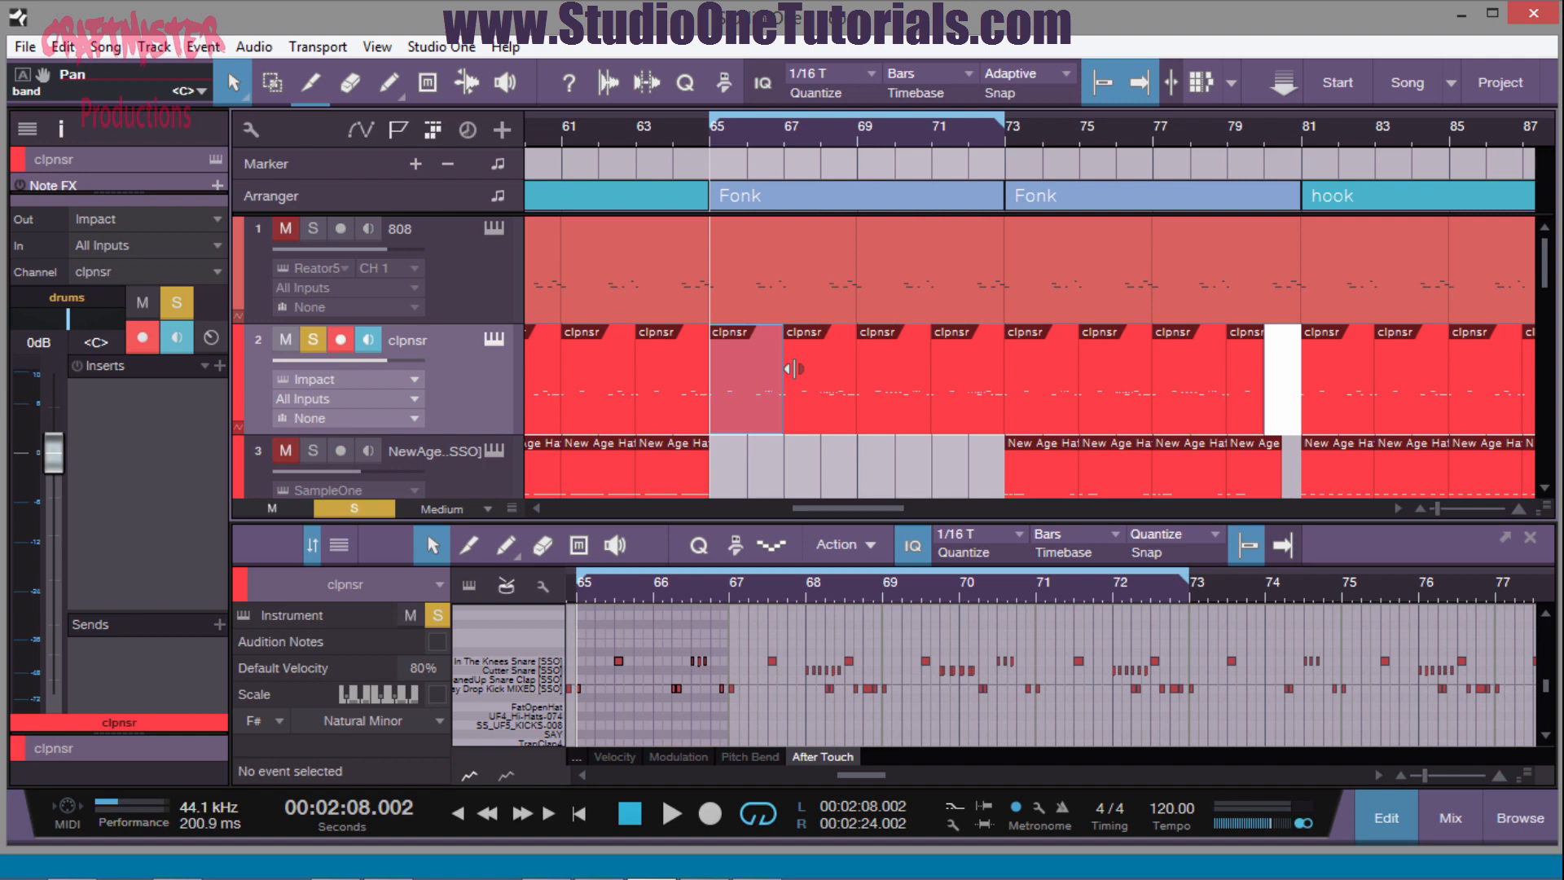
- Solo the gloria and ice sample tracks and examine their clips between bars 67 and 69
{"action": "scroll", "coordinate": [853, 306], "scroll_direction": "down", "scroll_amount": 3}
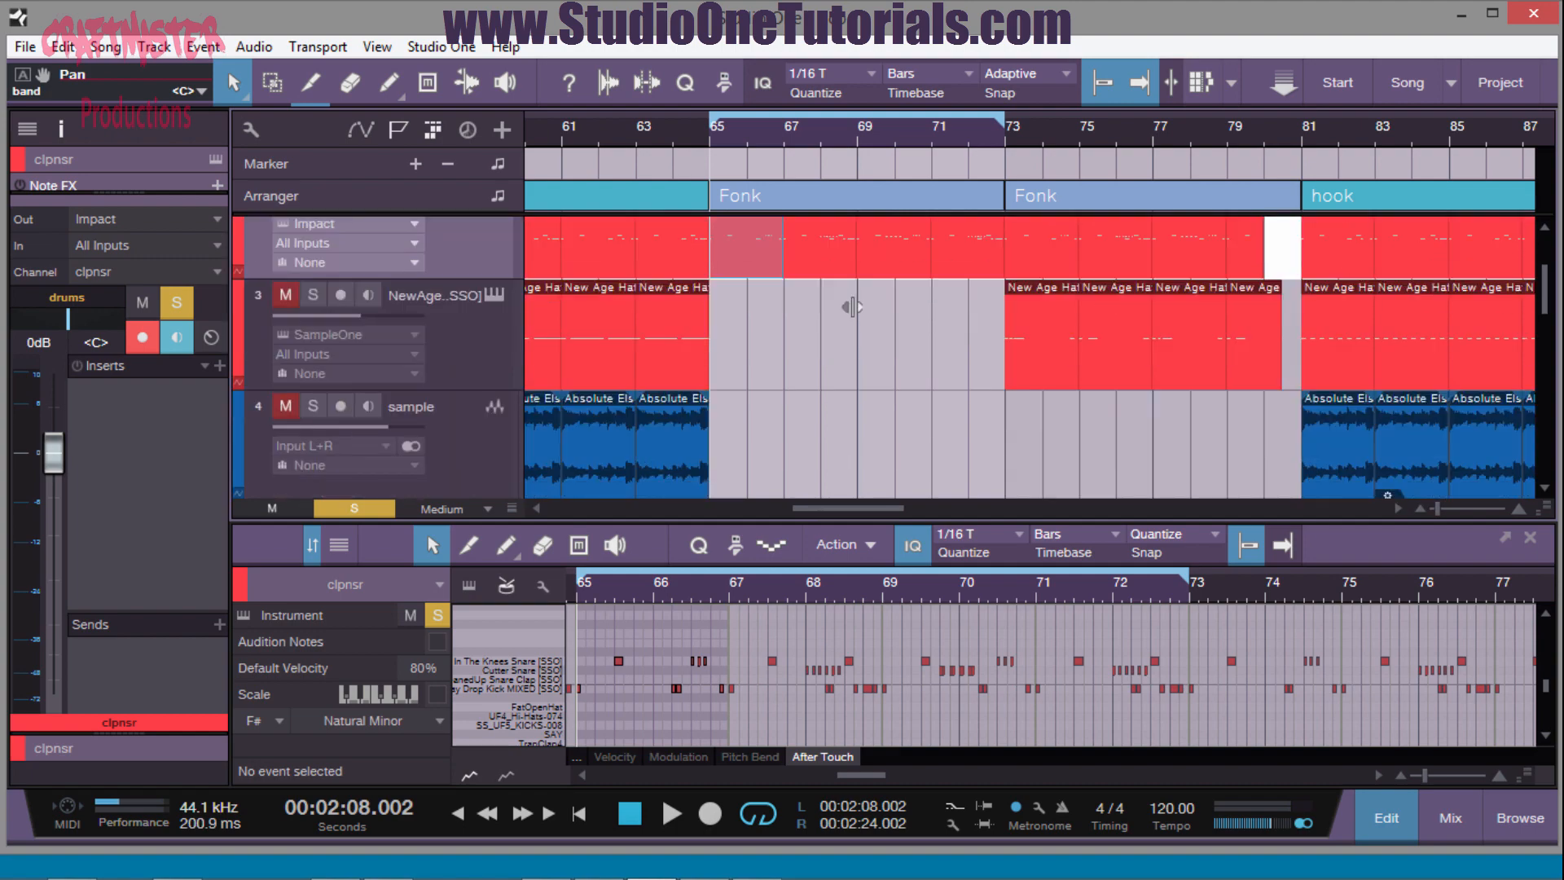
{"action": "scroll", "coordinate": [852, 307], "scroll_direction": "up", "scroll_amount": 3}
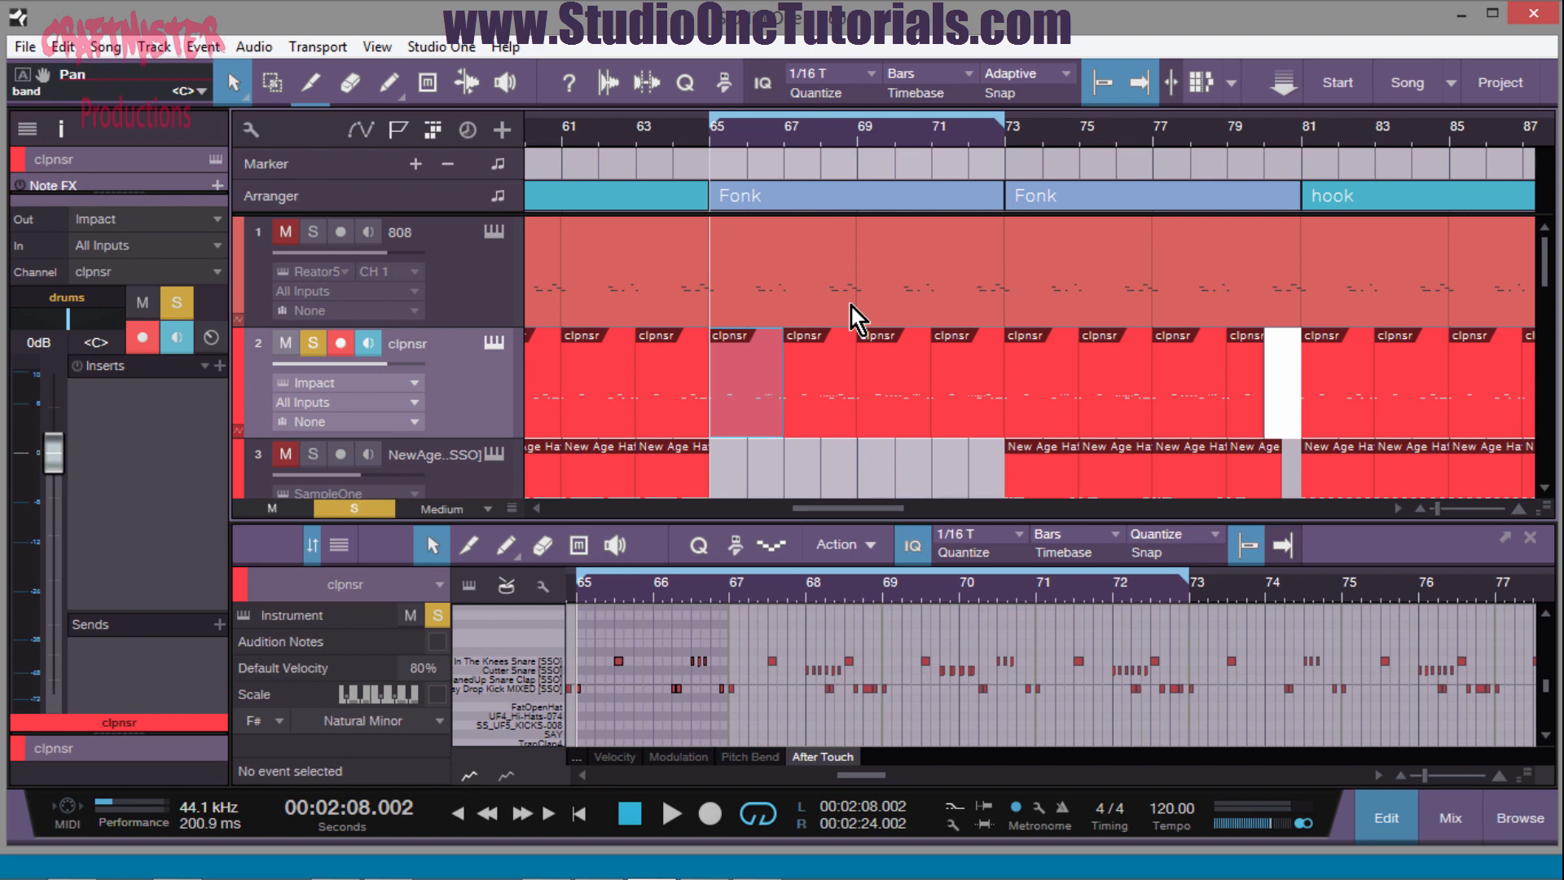
{"action": "scroll", "coordinate": [859, 378], "scroll_direction": "down", "scroll_amount": 10}
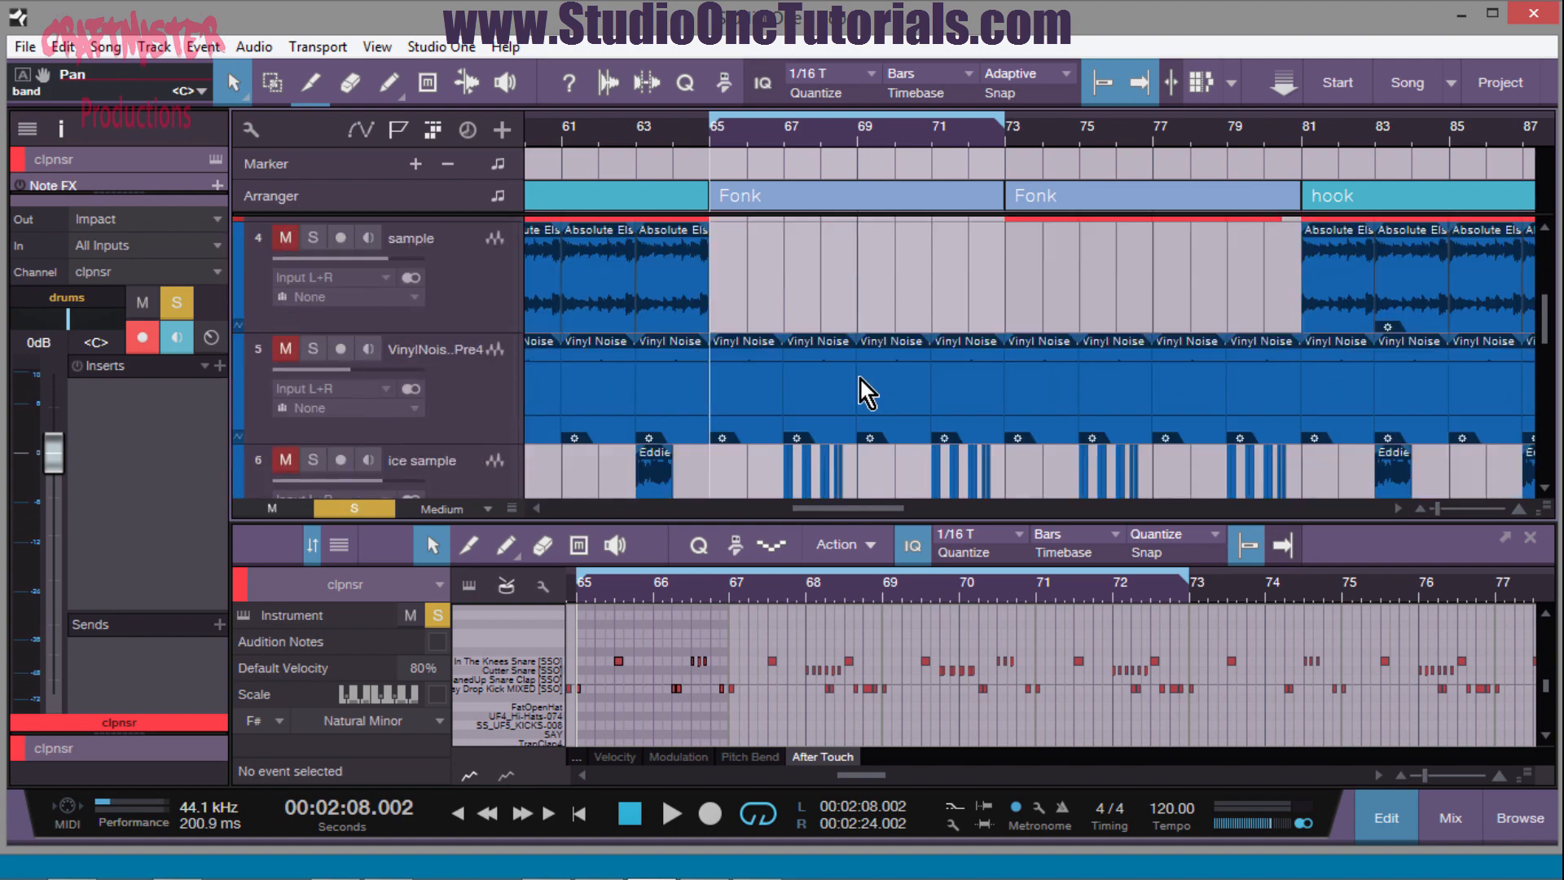
{"action": "scroll", "coordinate": [859, 378], "scroll_direction": "up", "scroll_amount": 3}
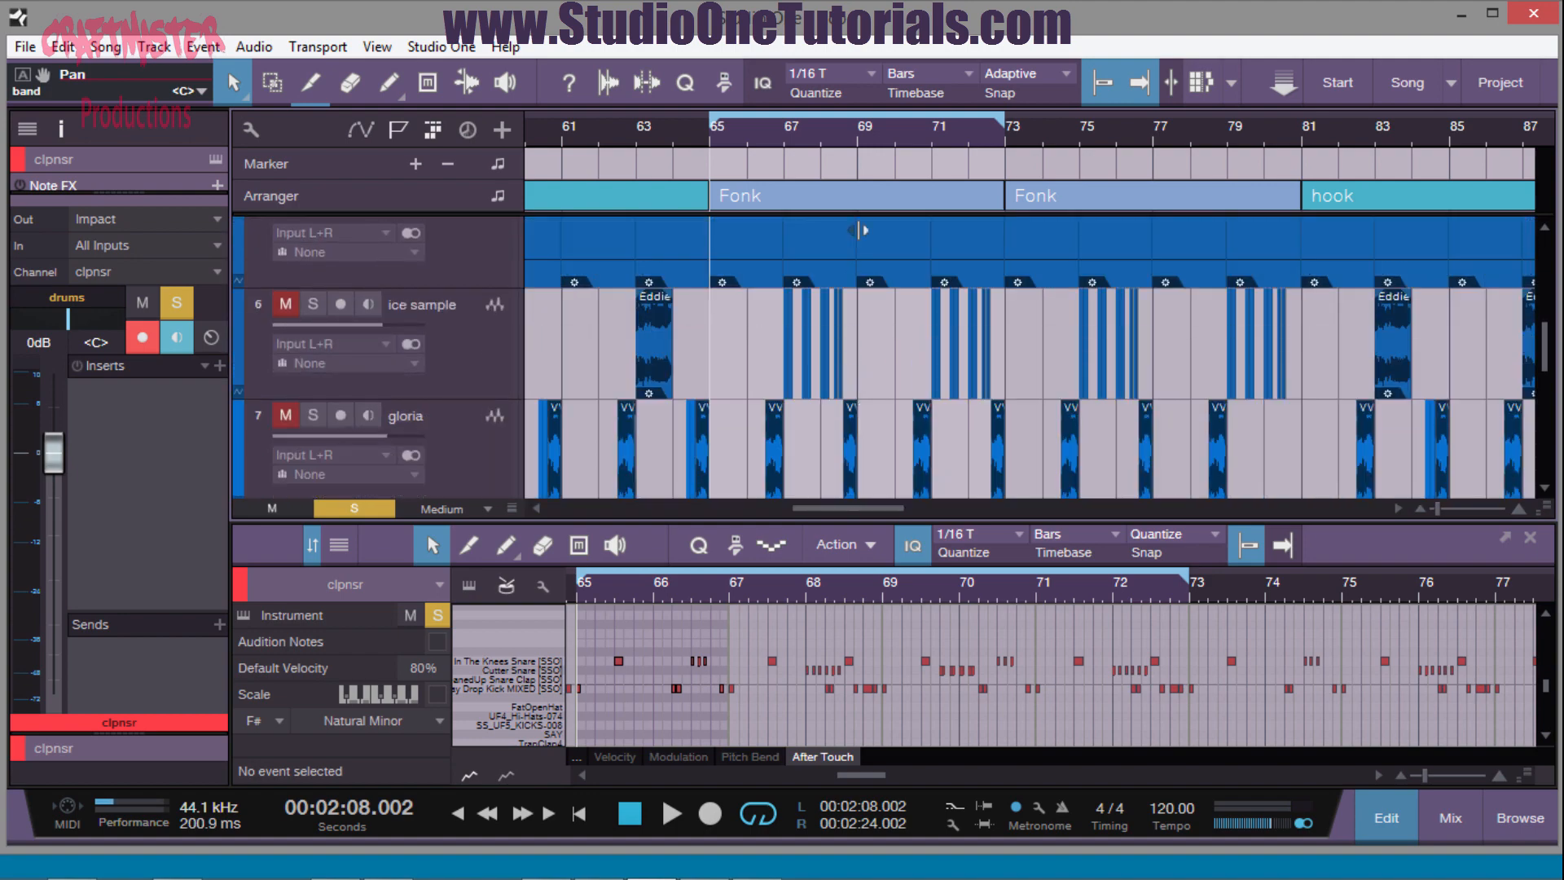
{"action": "left_click_drag", "start_coordinate": [774, 138], "coordinate": [780, 204]}
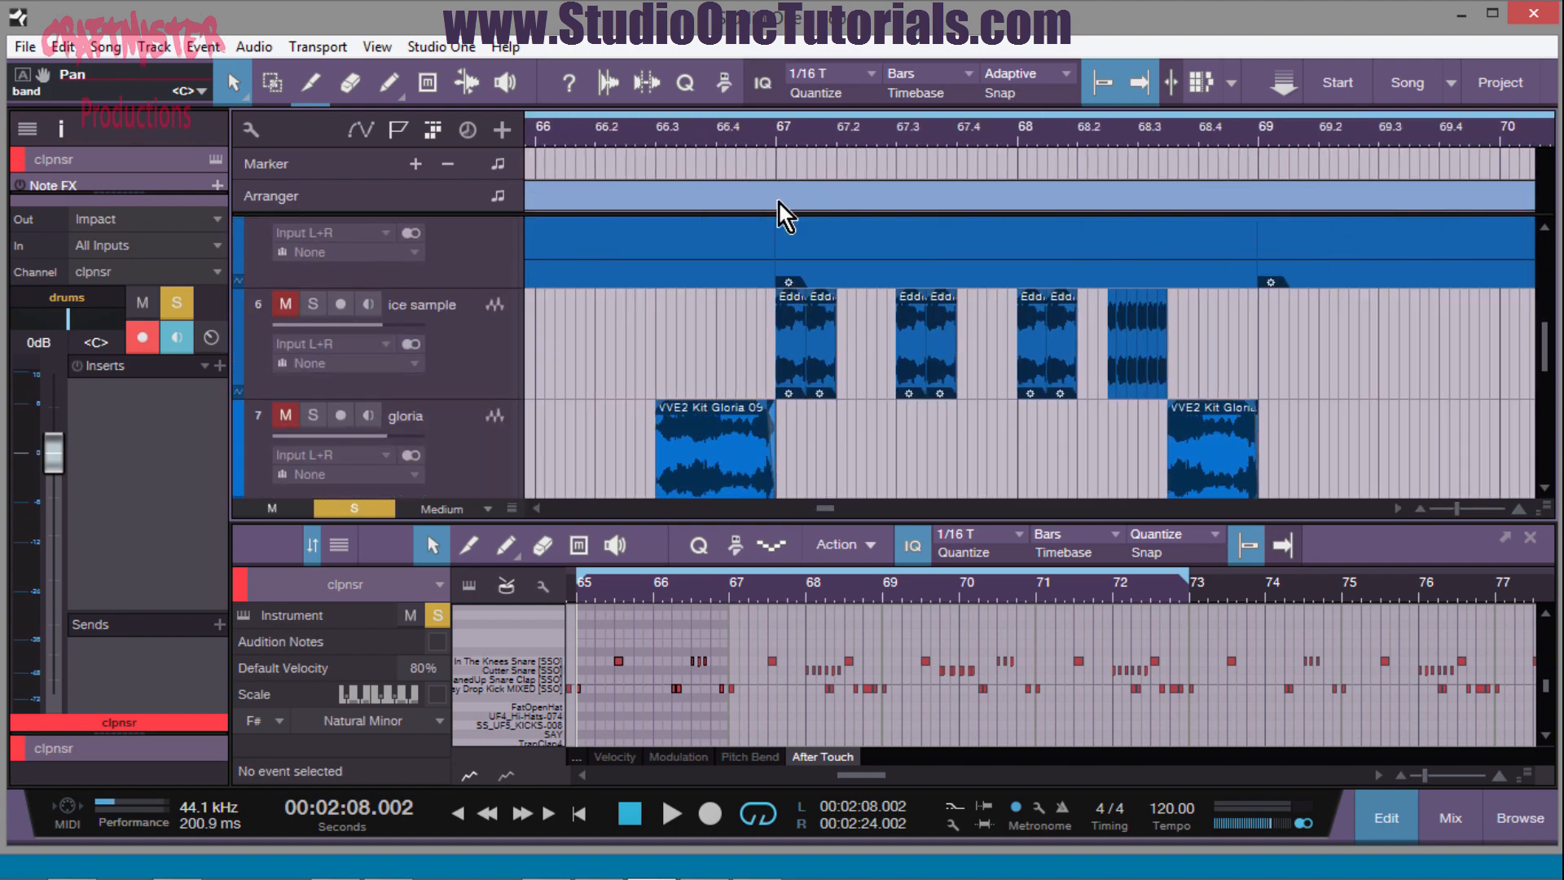
{"action": "left_click", "coordinate": [285, 422]}
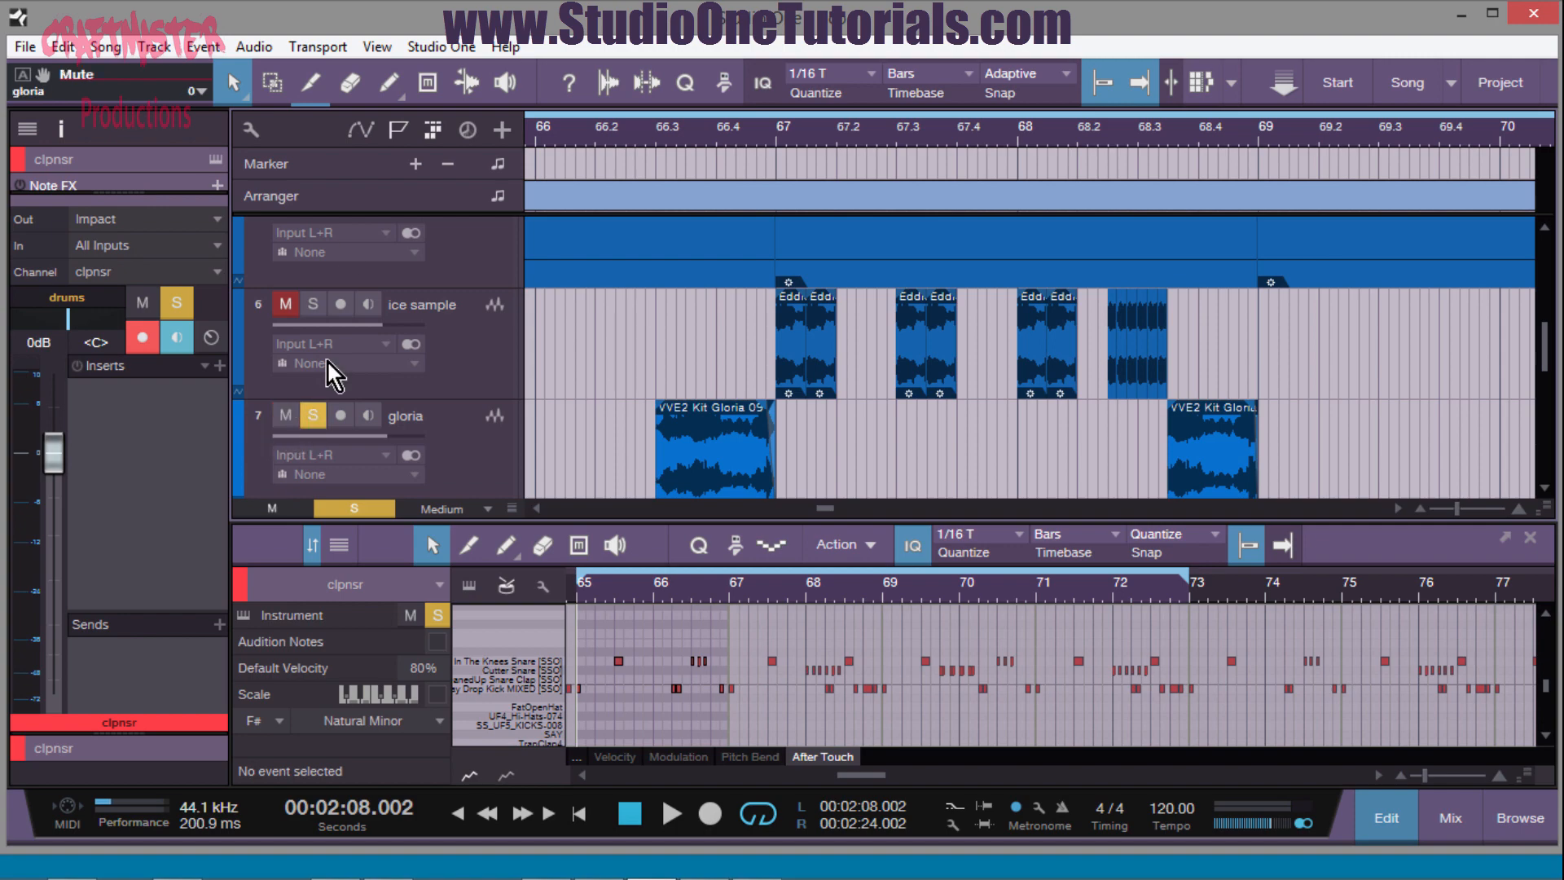
{"action": "left_click_drag", "start_coordinate": [656, 155], "coordinate": [729, 97]}
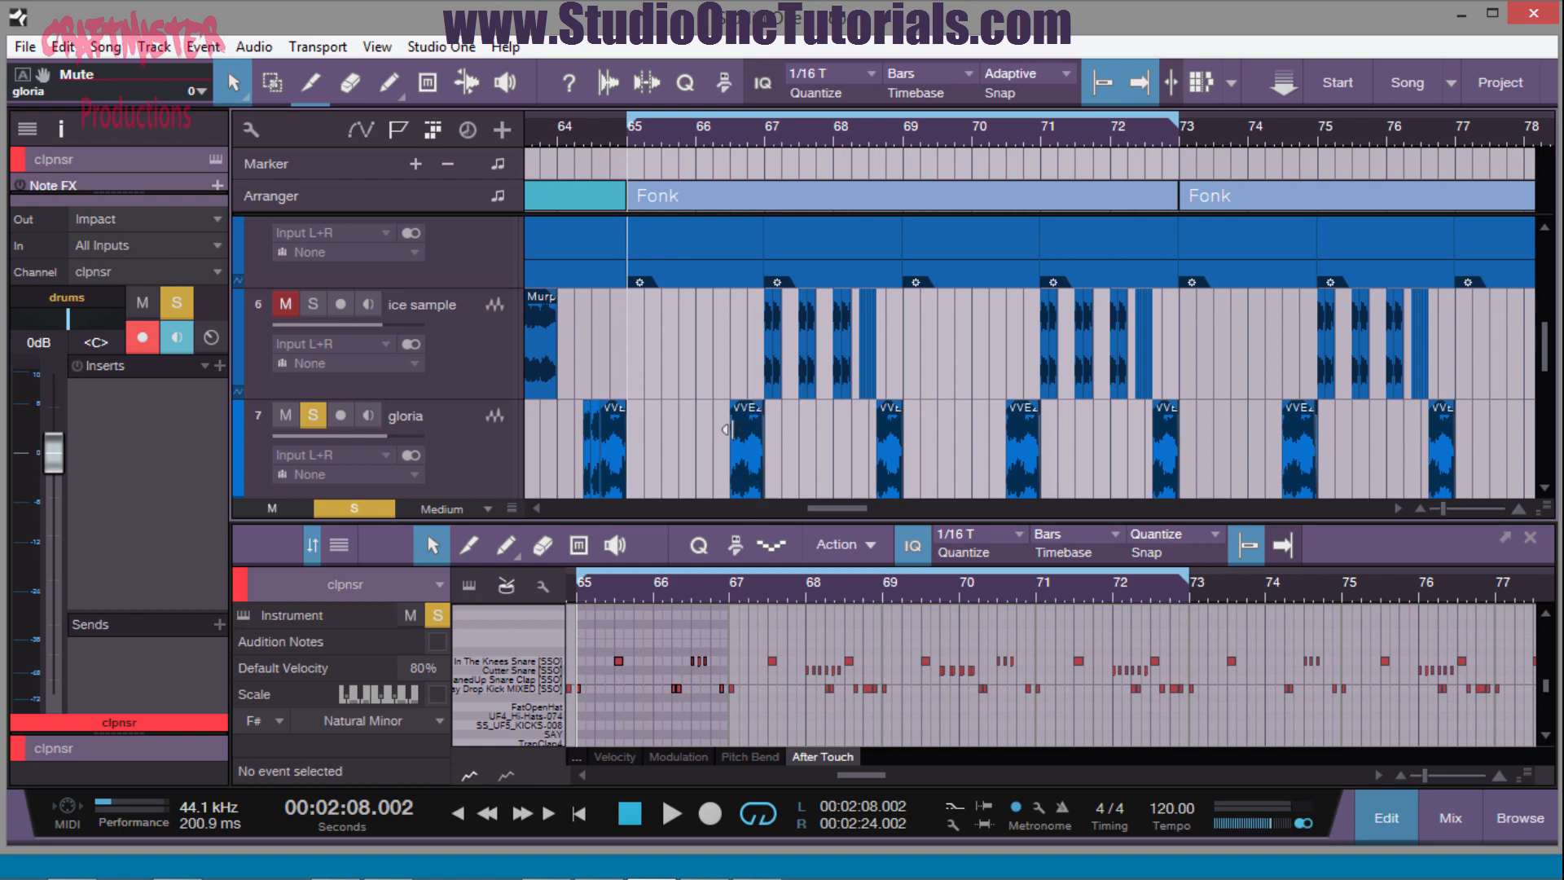
{"action": "mouse_move", "coordinate": [785, 136]}
{"action": "left_mouse_down"}
{"action": "mouse_move", "coordinate": [793, 162]}
{"action": "mouse_move", "coordinate": [768, 178]}
{"action": "mouse_move", "coordinate": [780, 157]}
{"action": "left_mouse_up"}
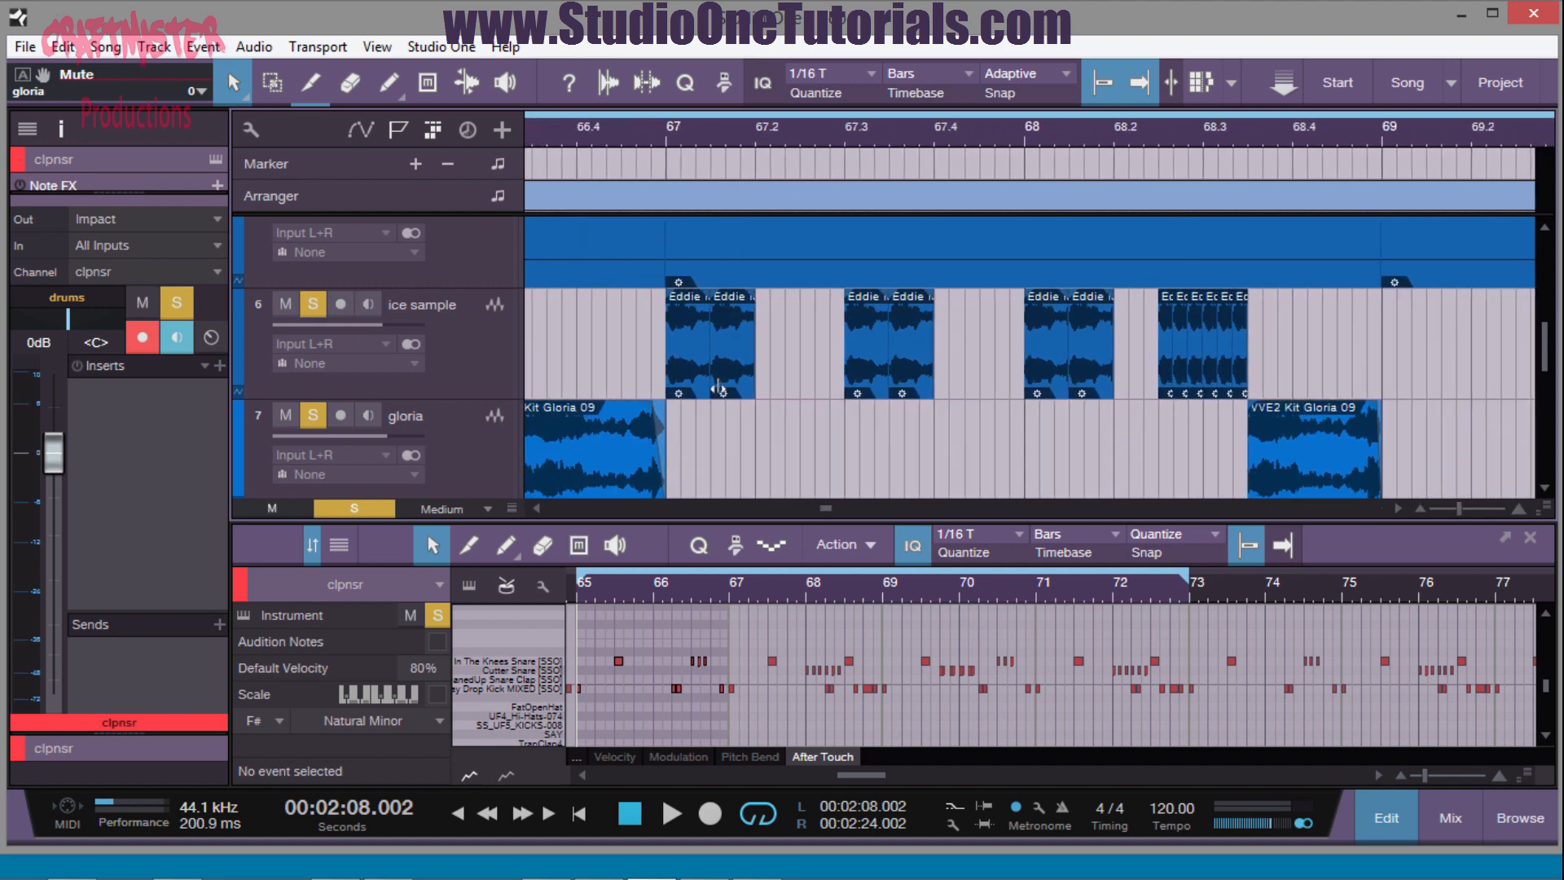
- Play the soloed ice sample and gloria parts from just before bar 67 and stop just before bar 73
{"action": "left_click", "coordinate": [649, 140]}
{"action": "key", "text": "space"}
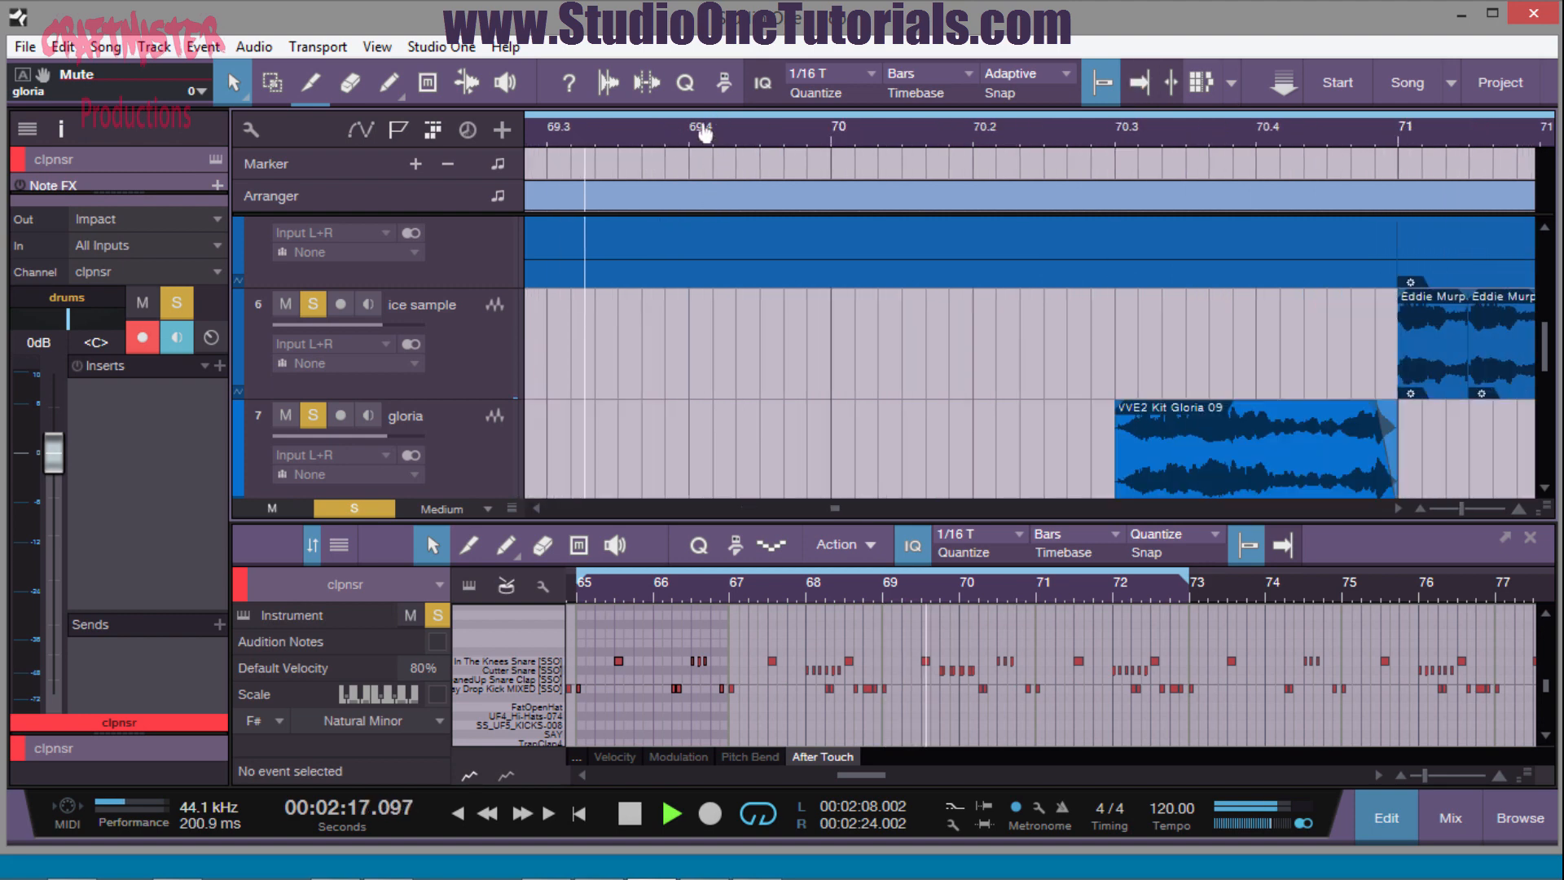
{"action": "scroll", "coordinate": [719, 159], "scroll_direction": "up", "scroll_amount": 2}
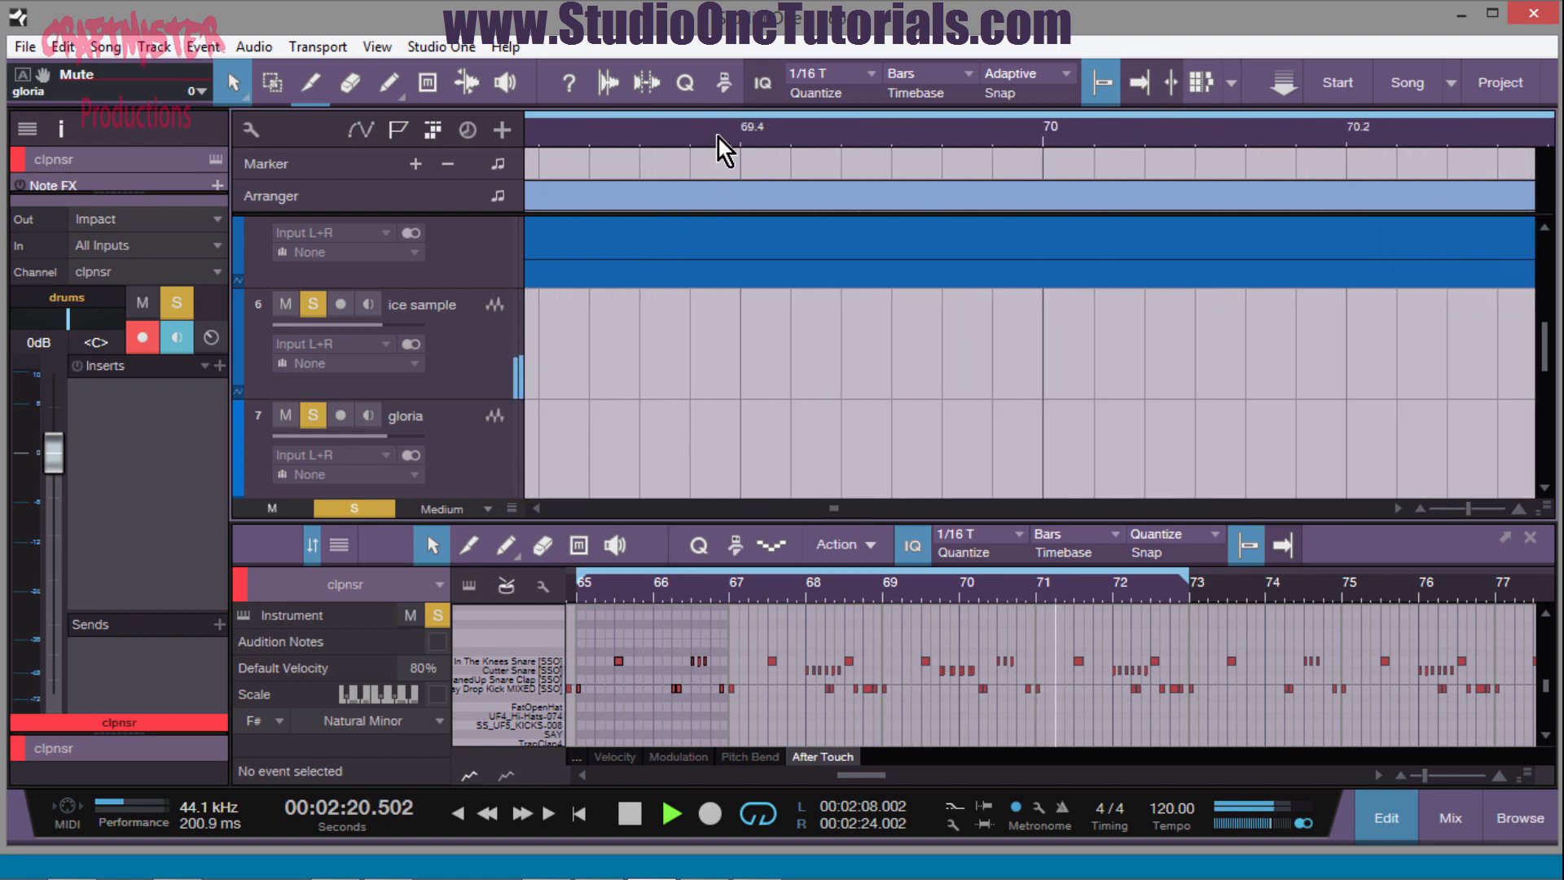
{"action": "scroll", "coordinate": [744, 187], "scroll_direction": "down", "scroll_amount": 5}
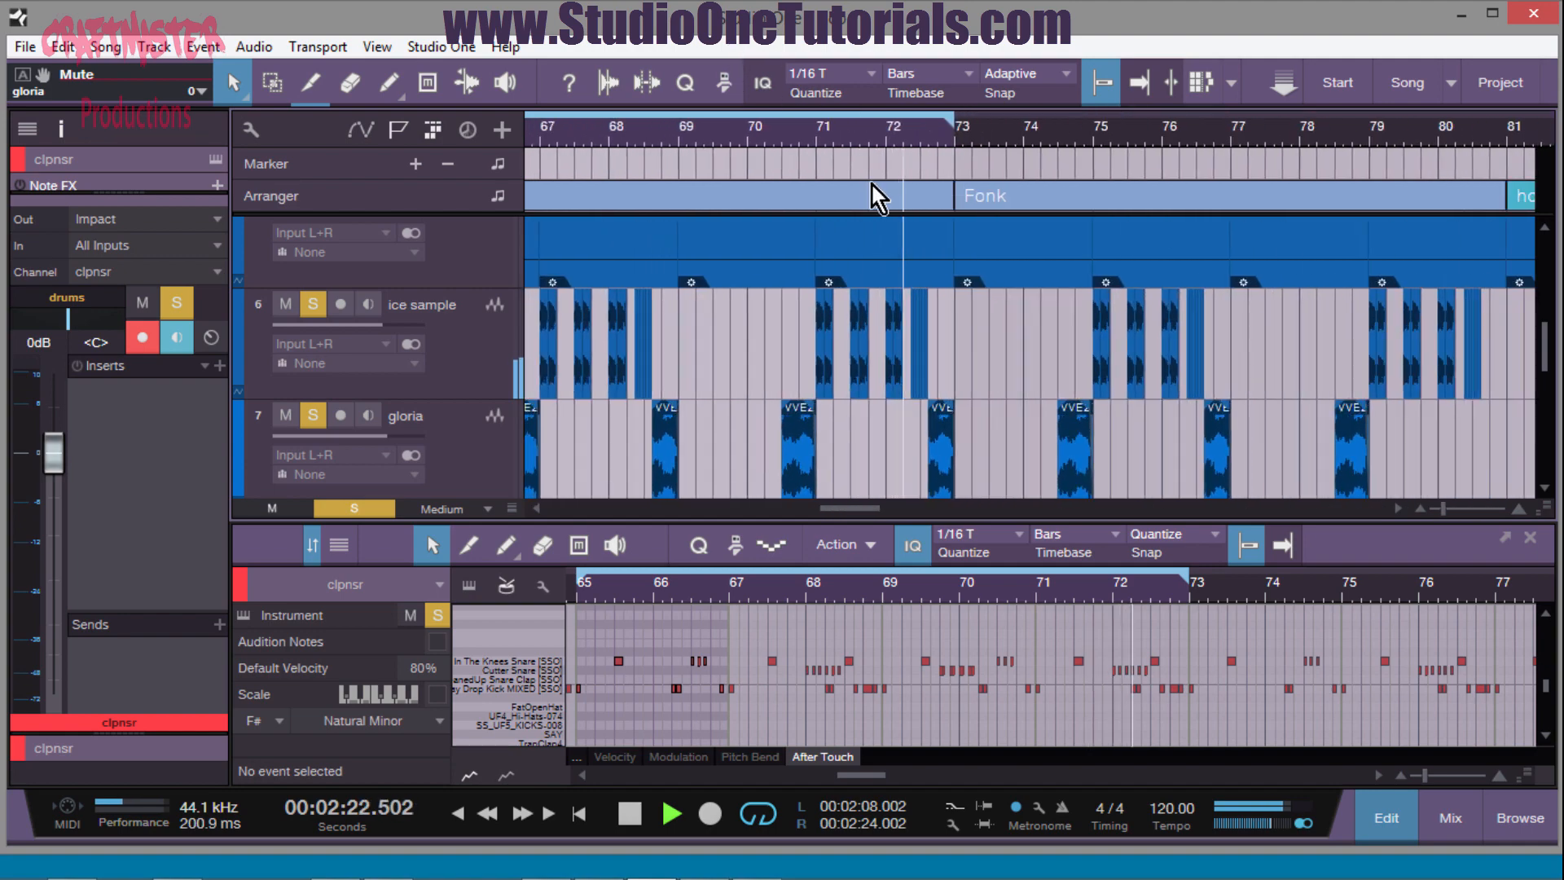
{"action": "key", "text": "space"}
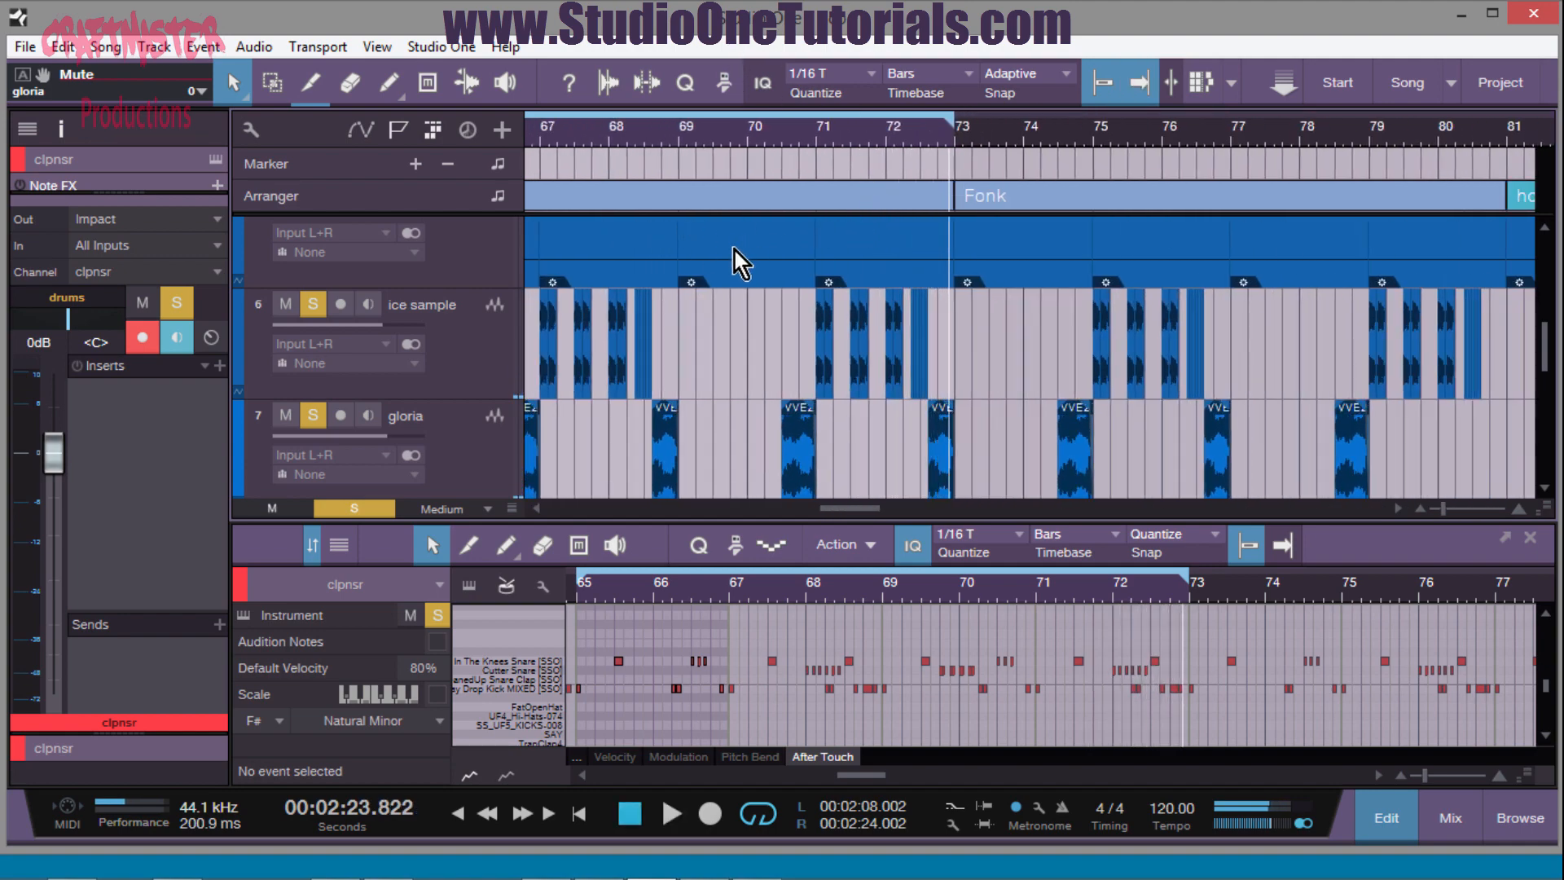
- Extend the loop's end to bar 81 so that it covers both Fonk sections
{"action": "scroll", "coordinate": [735, 251], "scroll_direction": "down", "scroll_amount": 2}
{"action": "left_click_drag", "start_coordinate": [859, 136], "coordinate": [873, 108]}
{"action": "scroll", "coordinate": [930, 262], "scroll_direction": "up", "scroll_amount": 6}
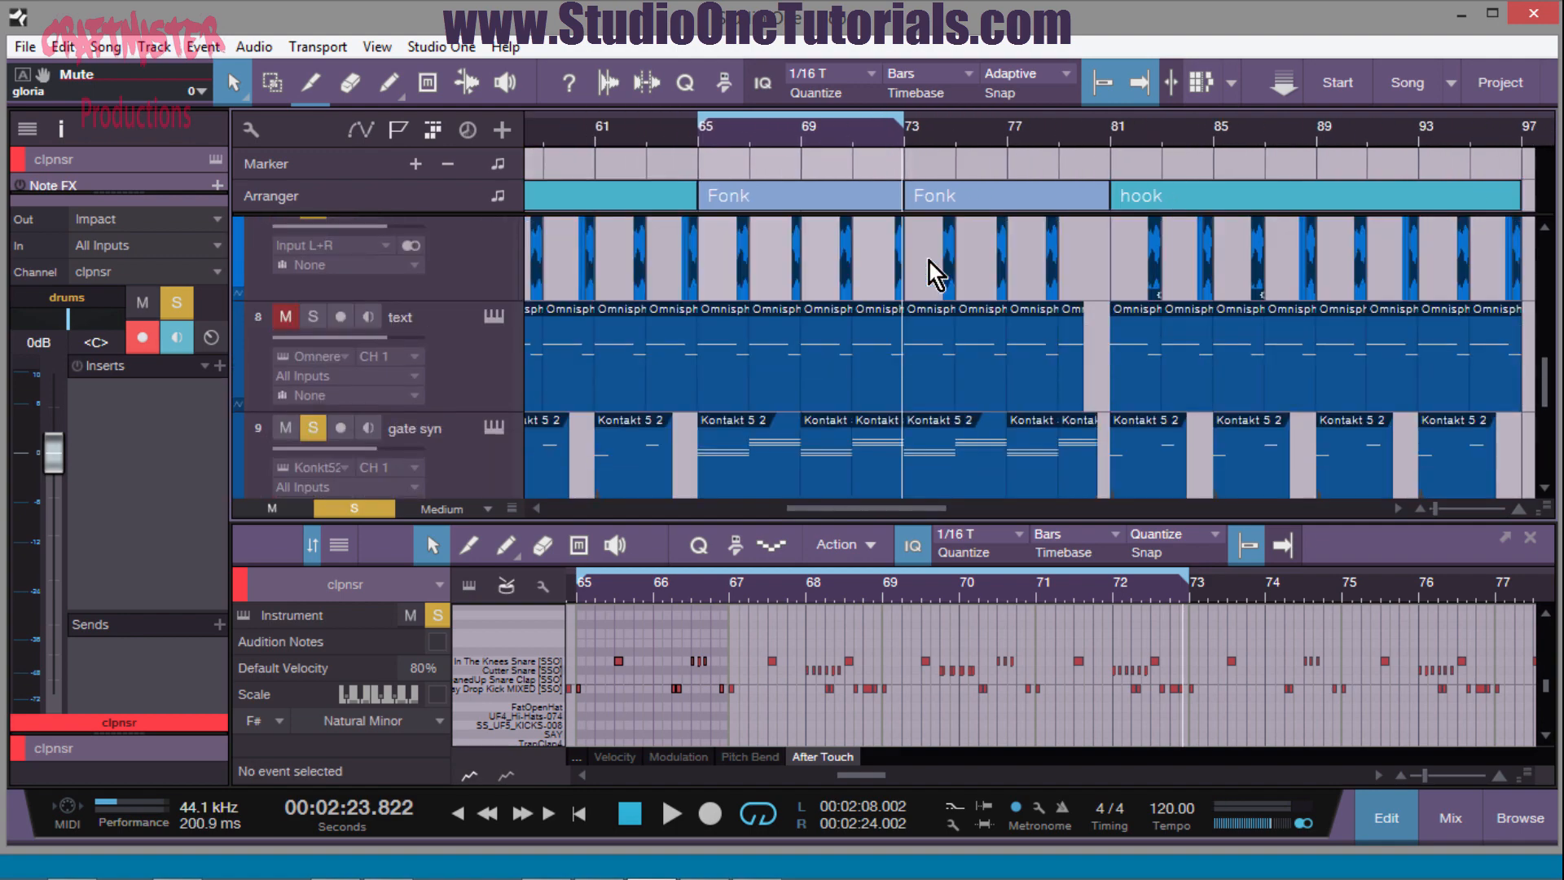
{"action": "scroll", "coordinate": [931, 257], "scroll_direction": "down", "scroll_amount": 1}
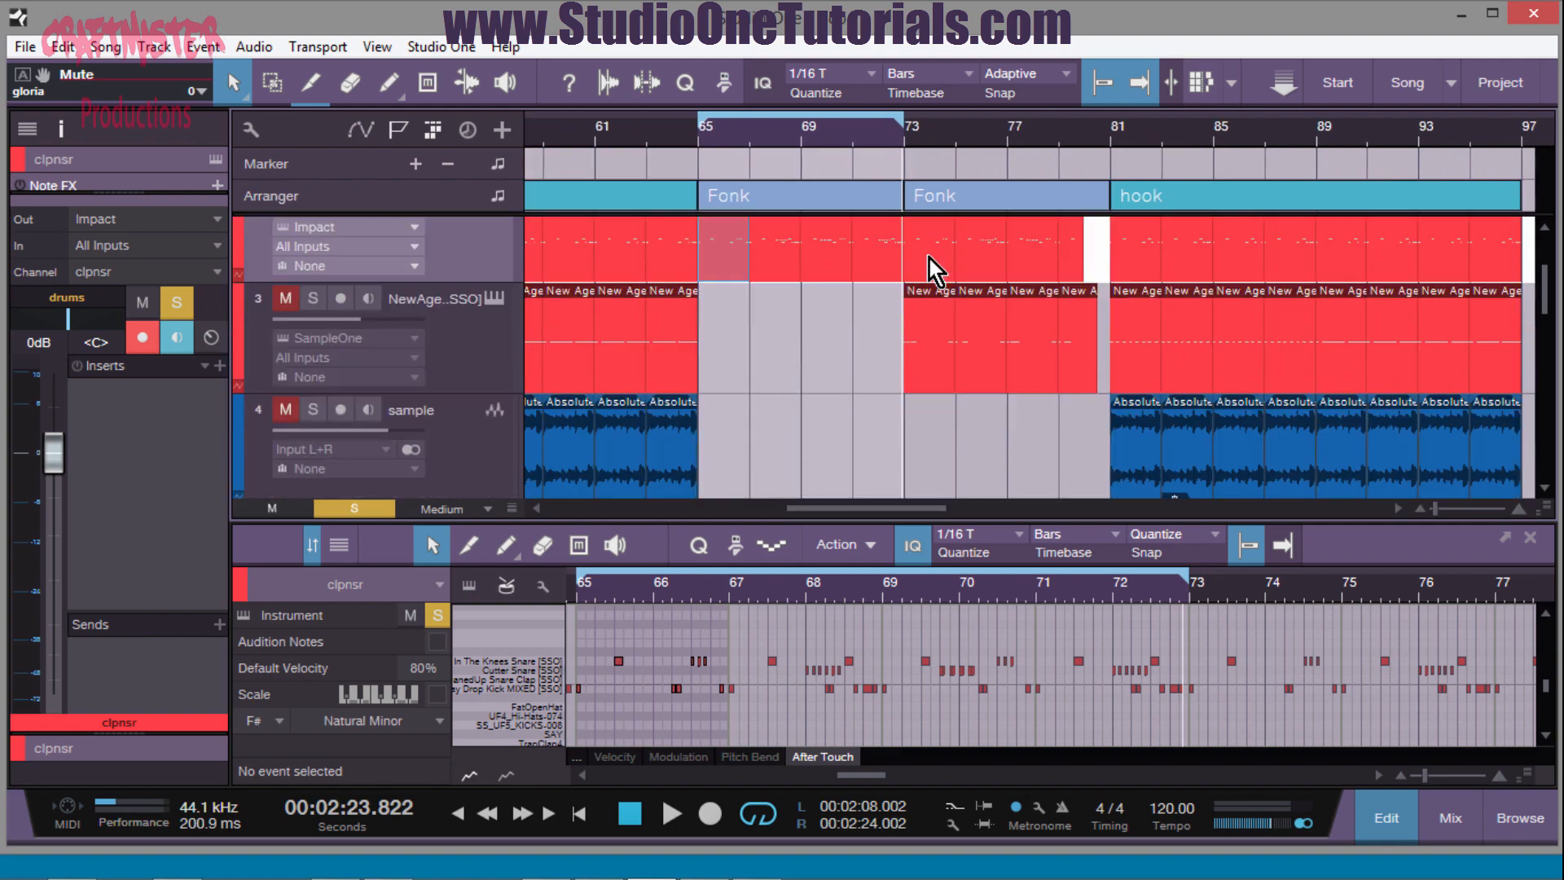
{"action": "scroll", "coordinate": [931, 258], "scroll_direction": "down", "scroll_amount": 2}
{"action": "left_click_drag", "start_coordinate": [903, 122], "coordinate": [1059, 124]}
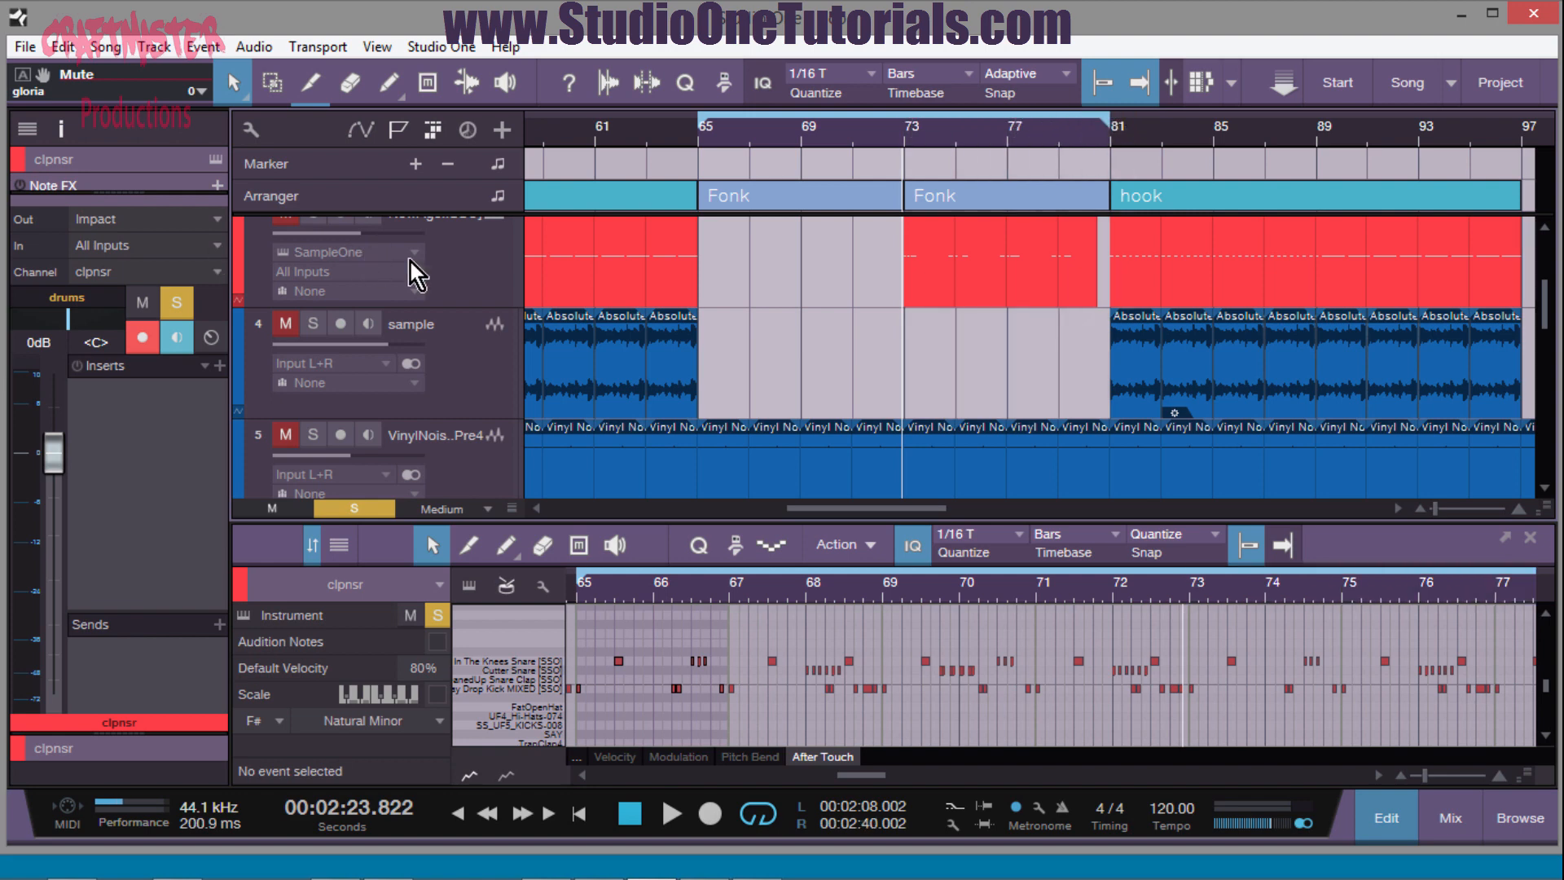
- Solo the New Age Hat track, open its clip at bar 73 in the note editor, and play from bar 73
{"action": "scroll", "coordinate": [471, 276], "scroll_direction": "up", "scroll_amount": 1}
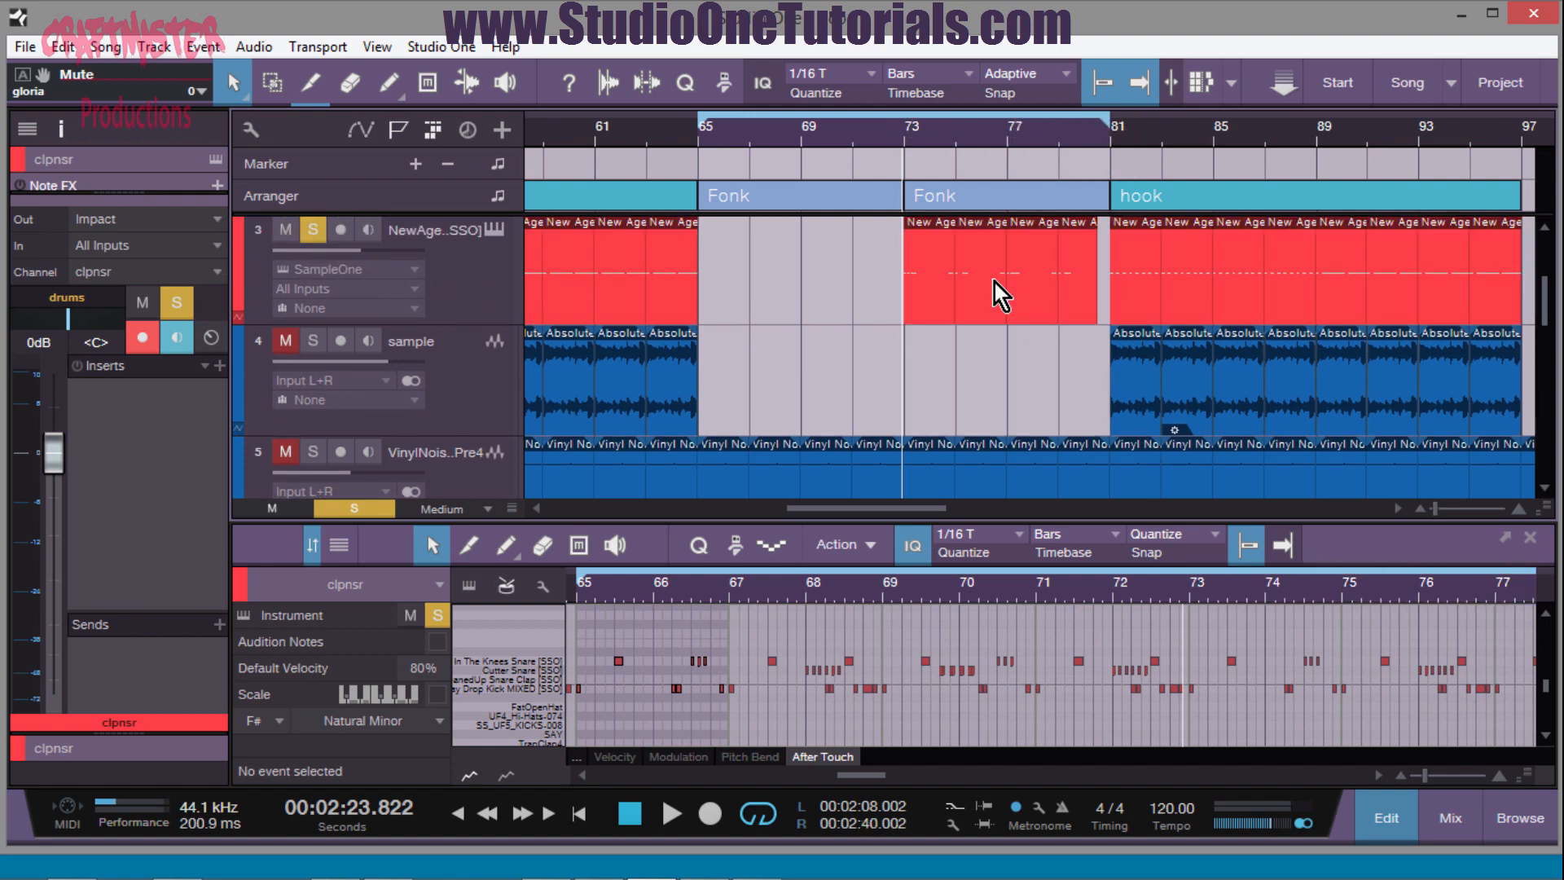
{"action": "left_click", "coordinate": [995, 282]}
{"action": "left_click", "coordinate": [924, 295]}
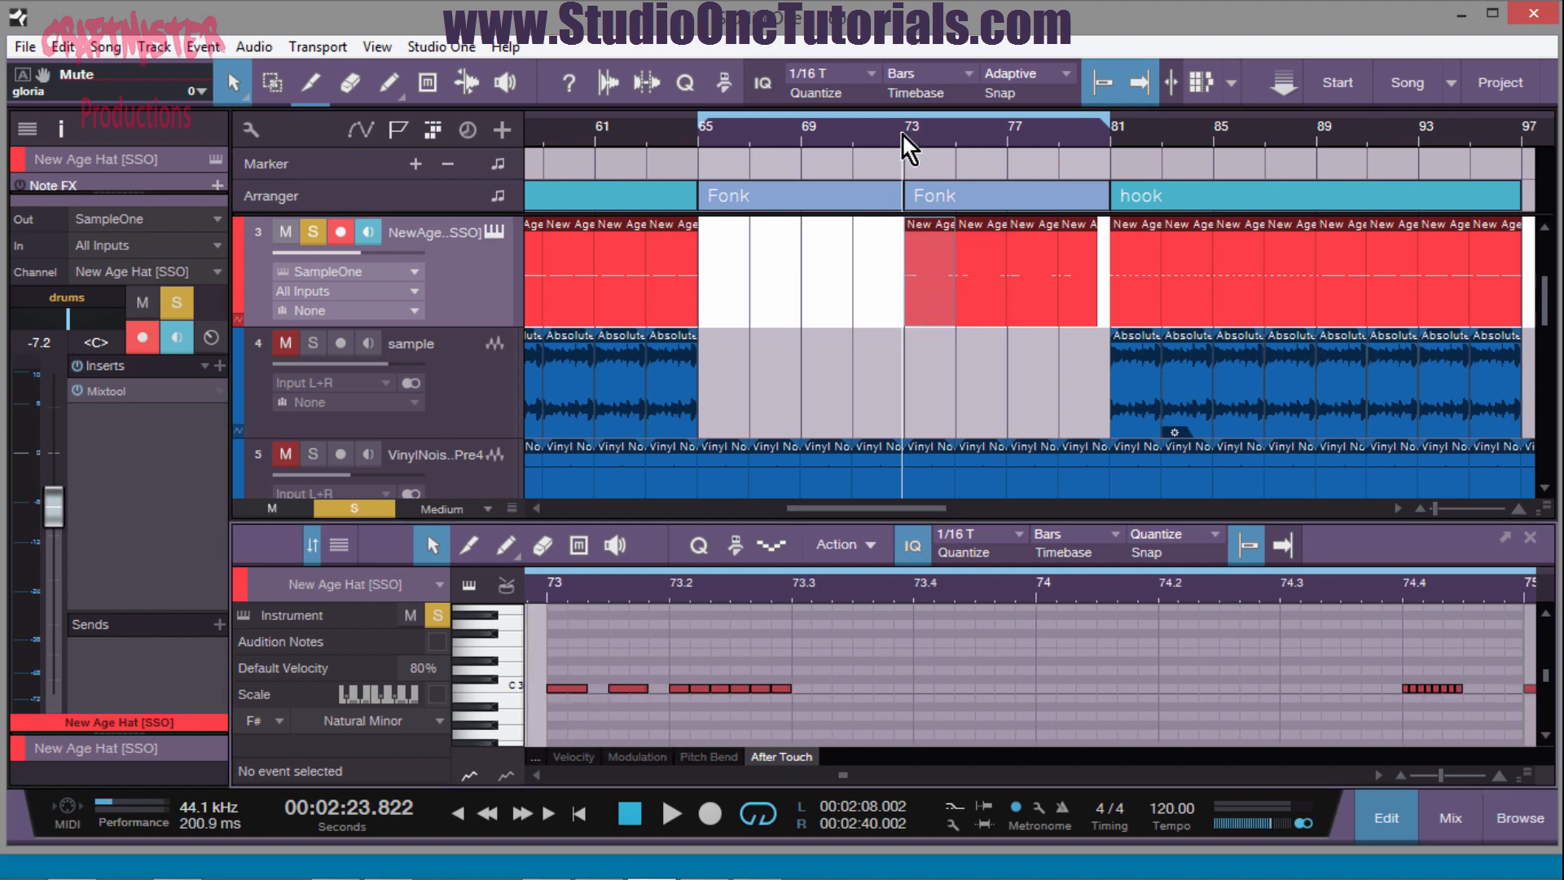
{"action": "mouse_move", "coordinate": [898, 137]}
{"action": "left_mouse_down"}
{"action": "mouse_move", "coordinate": [899, 169]}
{"action": "mouse_move", "coordinate": [896, 146]}
{"action": "left_mouse_up"}
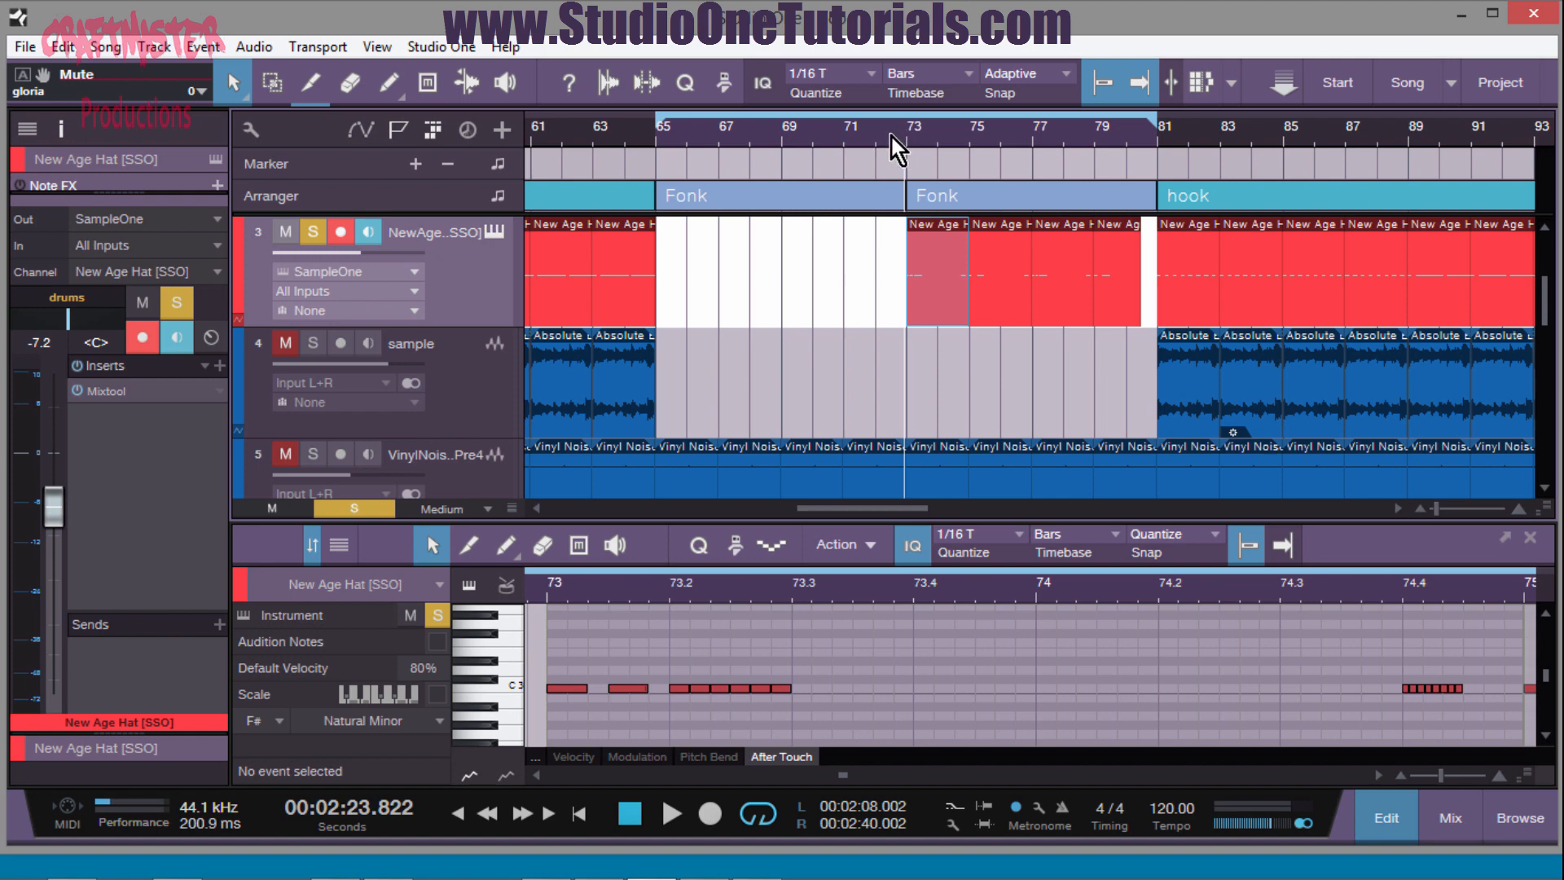
{"action": "key", "text": "space"}
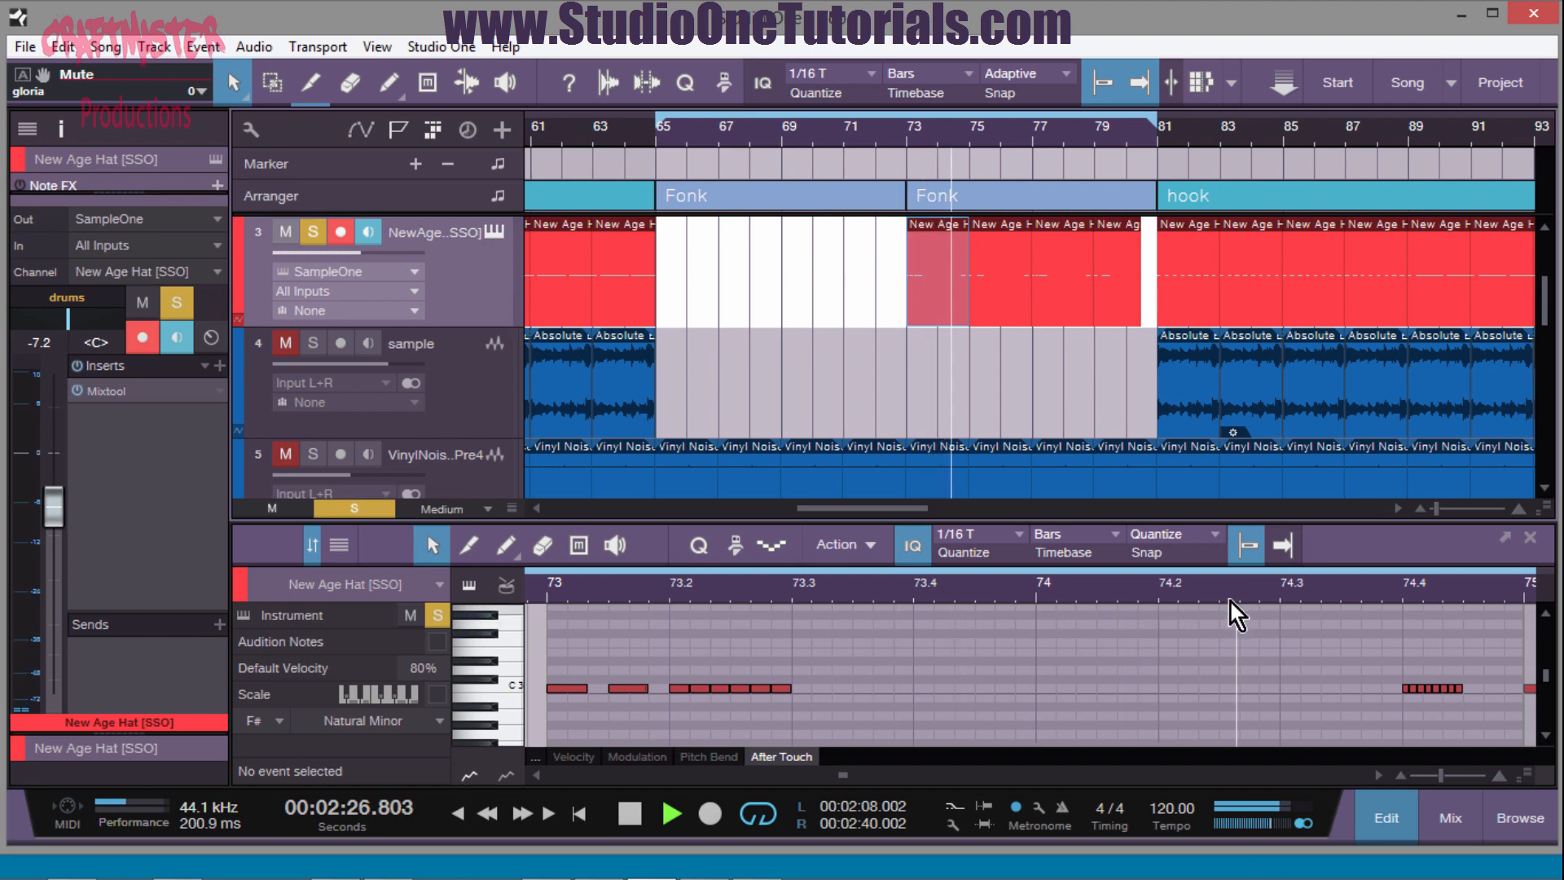
- Move the loop's start to bar 73 so it covers only the second Fonk section, and play that section once through
{"action": "mouse_move", "coordinate": [1231, 594]}
{"action": "left_mouse_down"}
{"action": "mouse_move", "coordinate": [1261, 639]}
{"action": "mouse_move", "coordinate": [1242, 567]}
{"action": "left_mouse_up"}
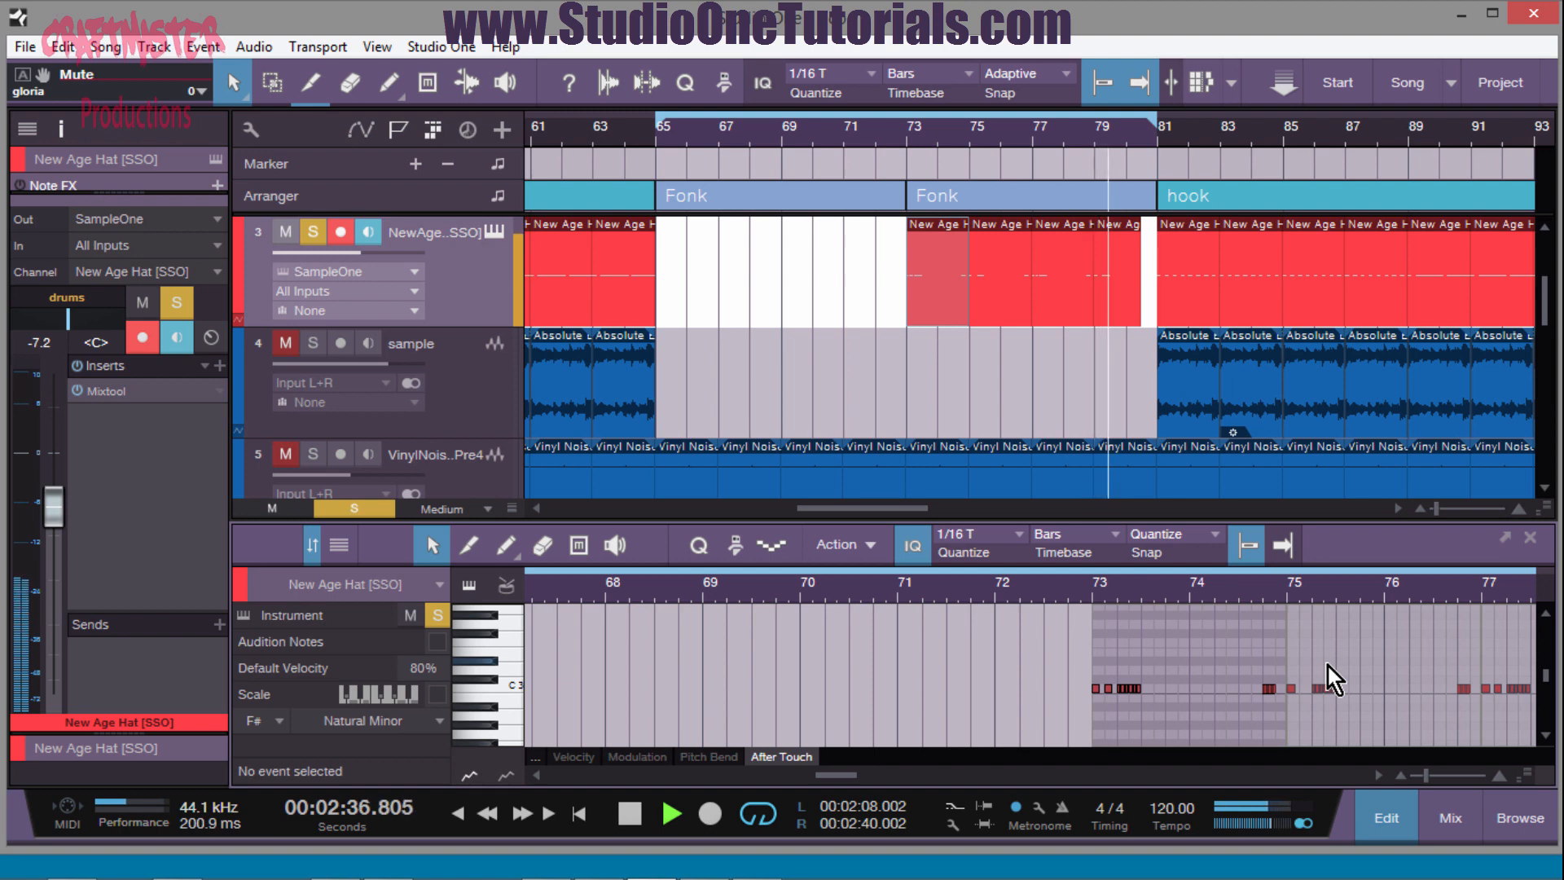
{"action": "key", "text": "space"}
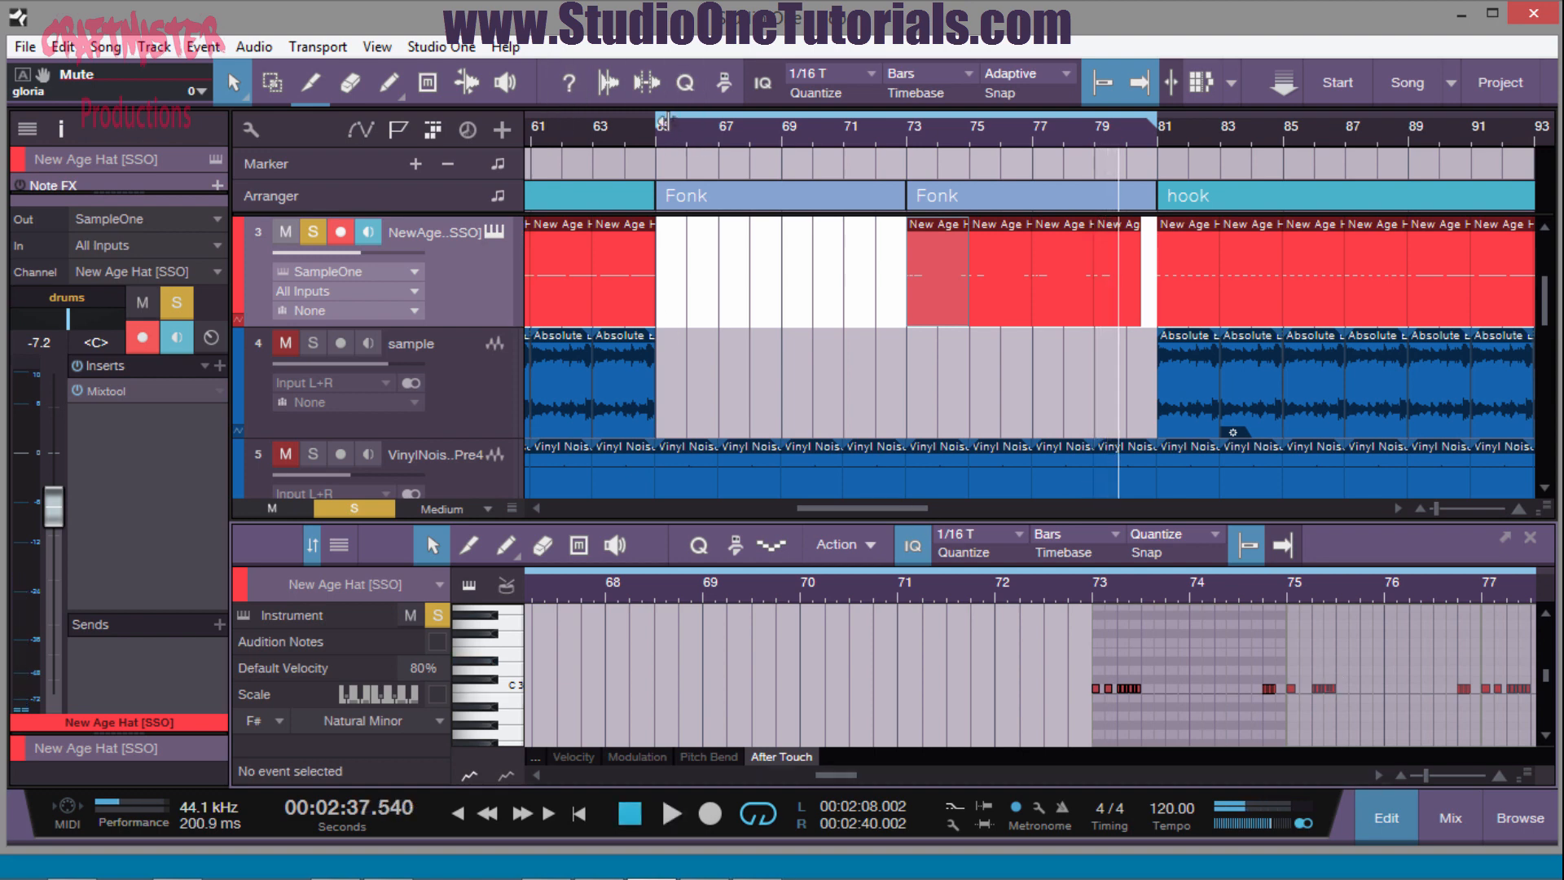
{"action": "left_click_drag", "start_coordinate": [658, 120], "coordinate": [902, 195]}
{"action": "left_click", "coordinate": [908, 135]}
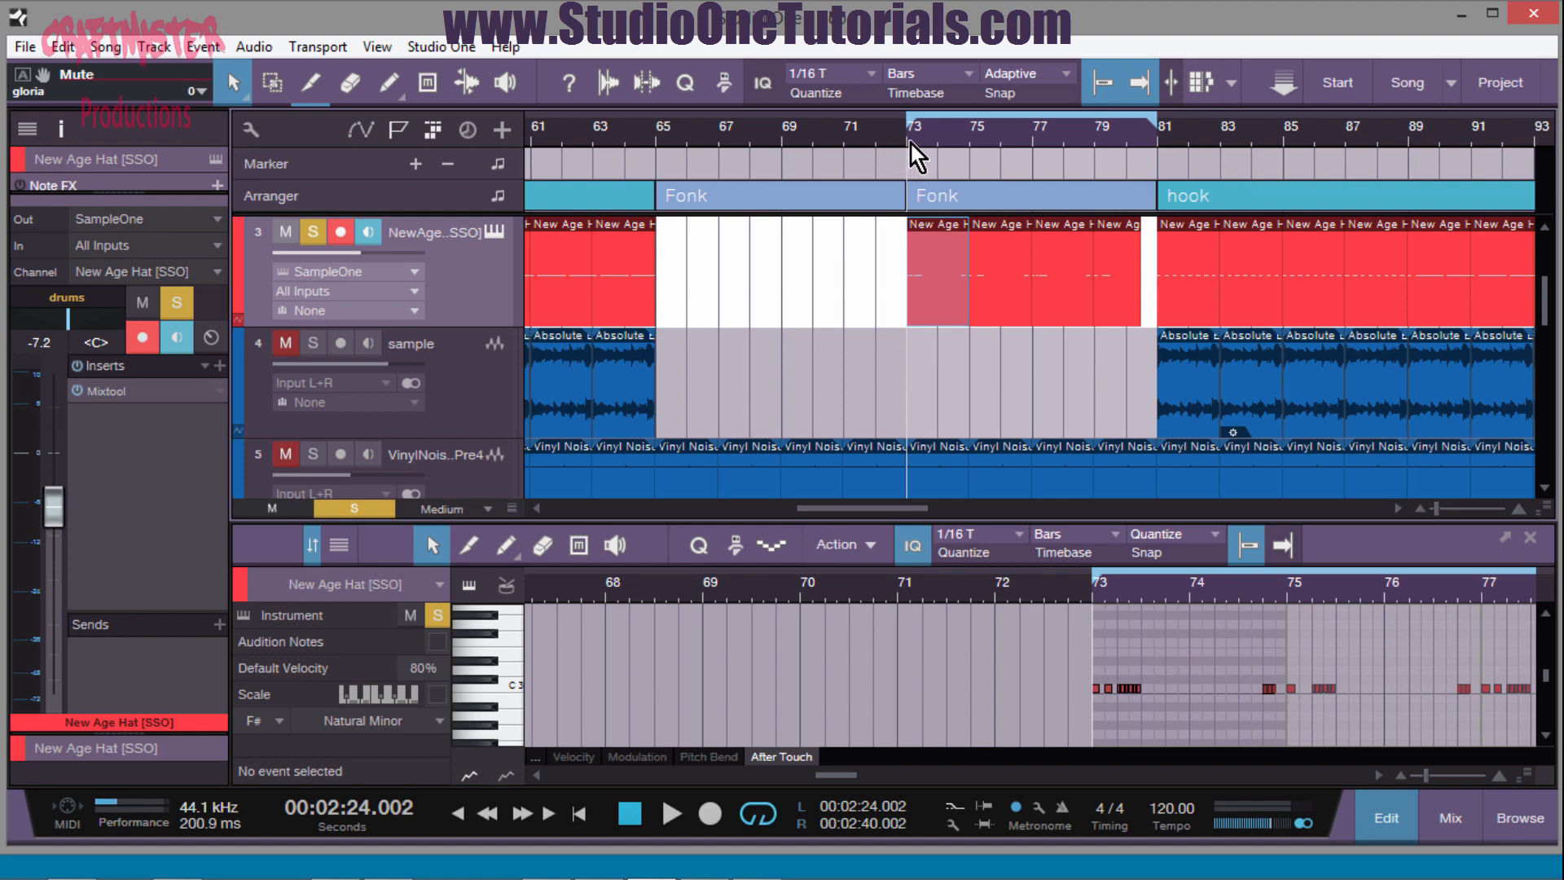
{"action": "key", "text": "space"}
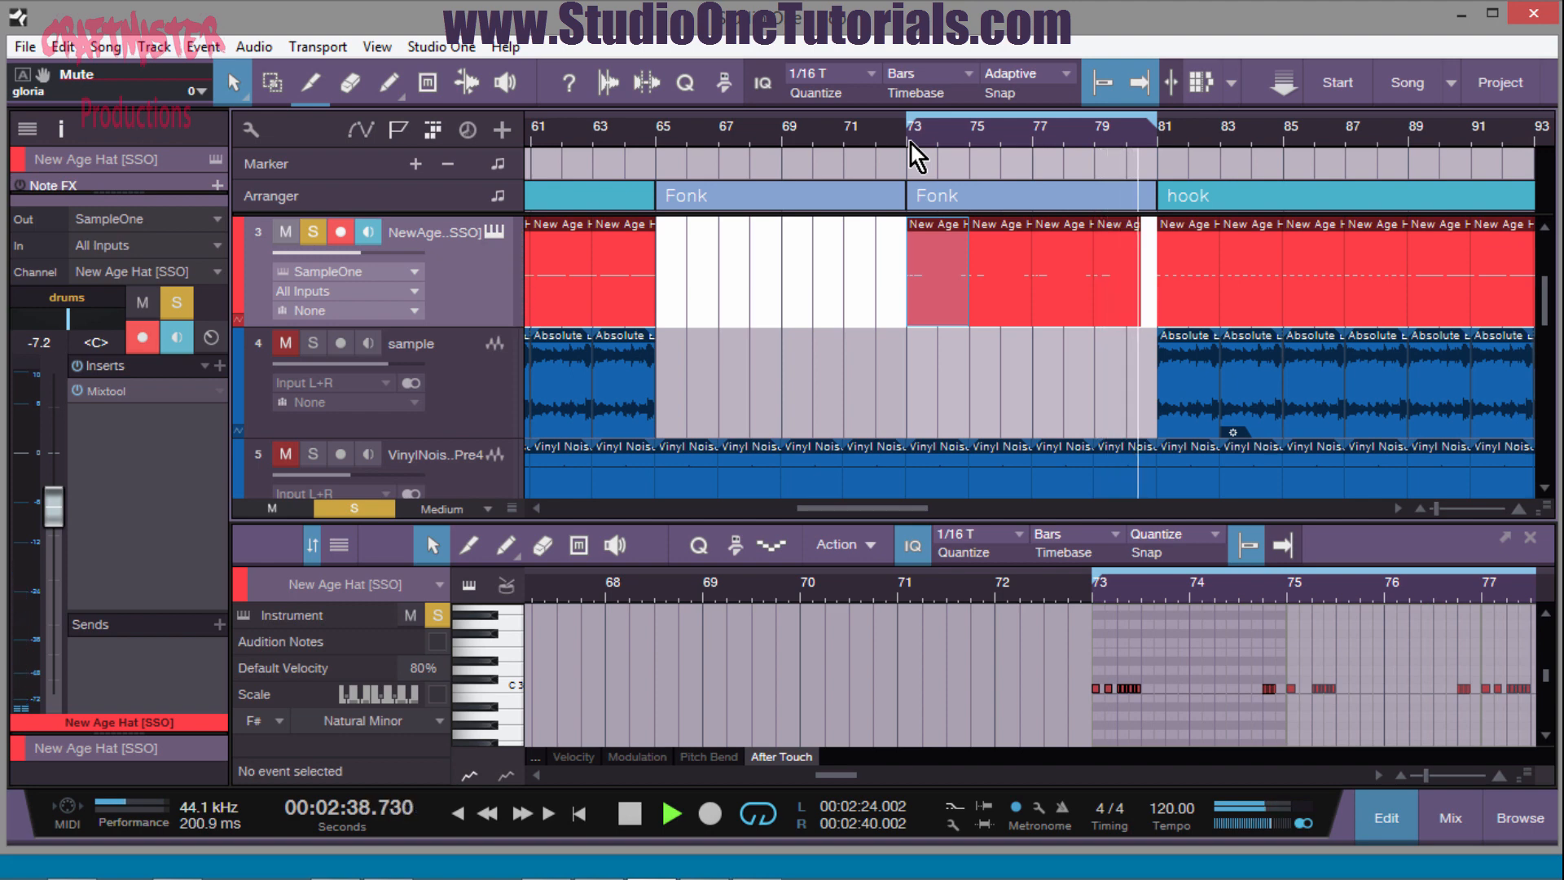
{"action": "key", "text": "space"}
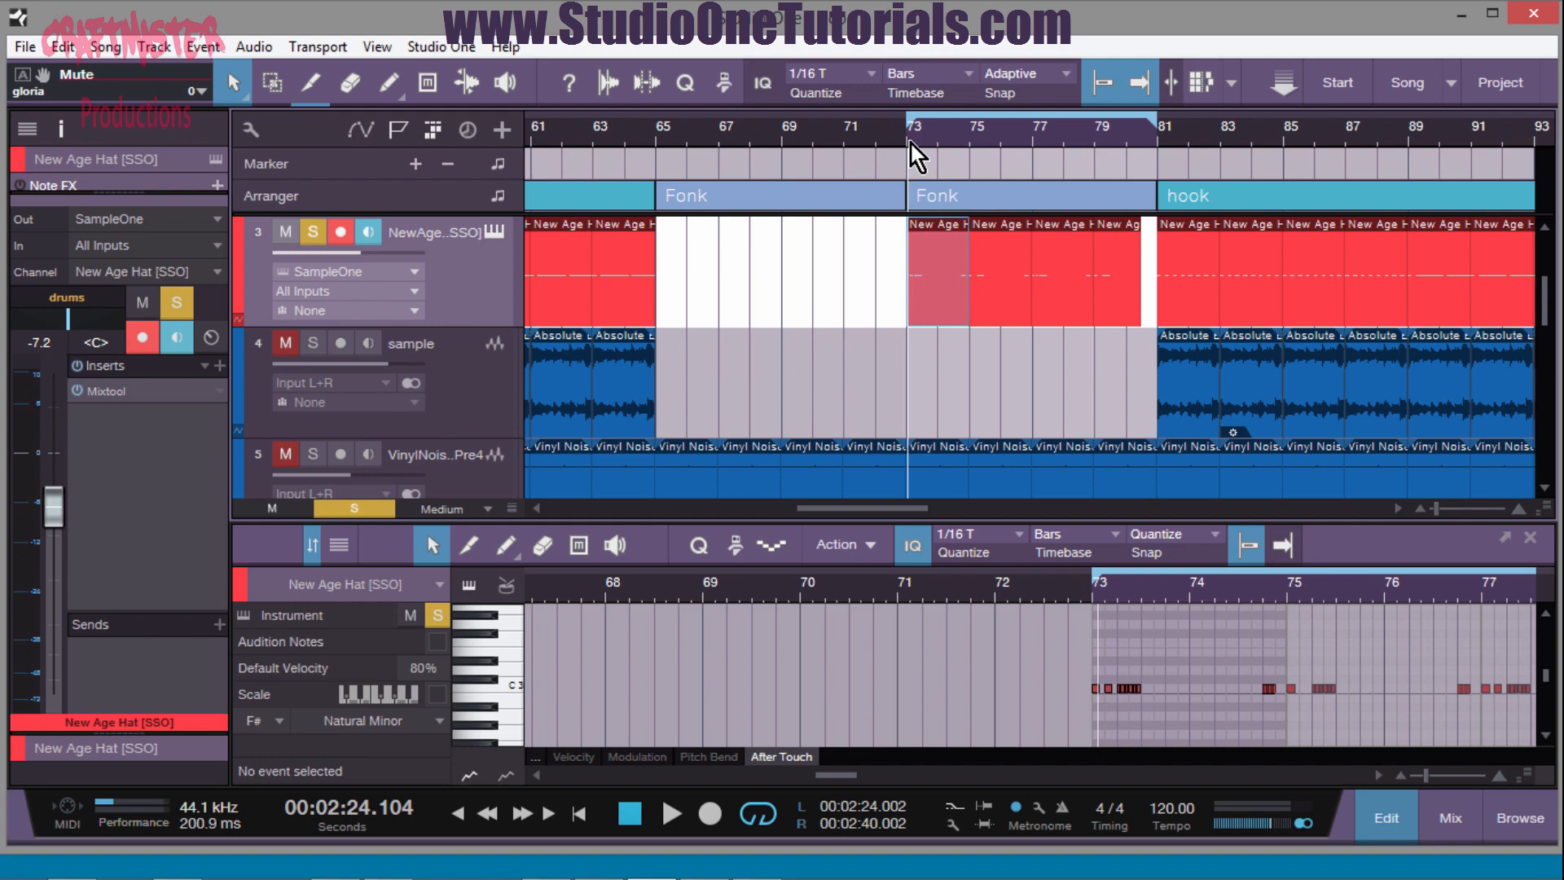
- Examine the drum, hi-hat and sample clips between bars 73 and 81, and return the playback position to bar 73
{"action": "scroll", "coordinate": [911, 140], "scroll_direction": "down", "scroll_amount": 5}
{"action": "scroll", "coordinate": [911, 140], "scroll_direction": "up", "scroll_amount": 7}
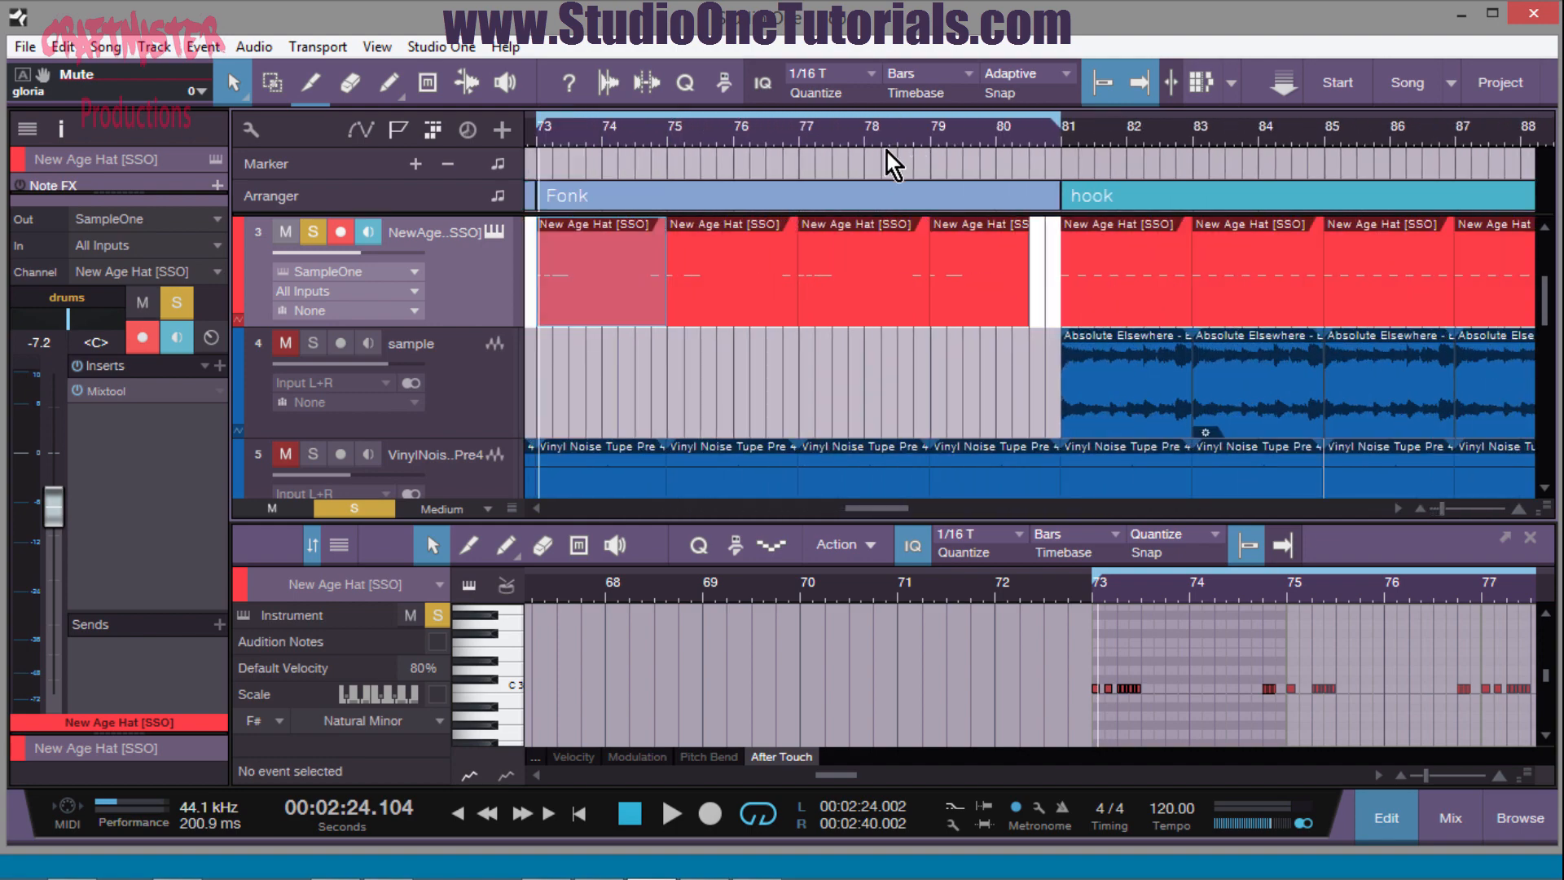
{"action": "scroll", "coordinate": [684, 375], "scroll_direction": "down", "scroll_amount": 3}
{"action": "scroll", "coordinate": [684, 375], "scroll_direction": "up", "scroll_amount": 5}
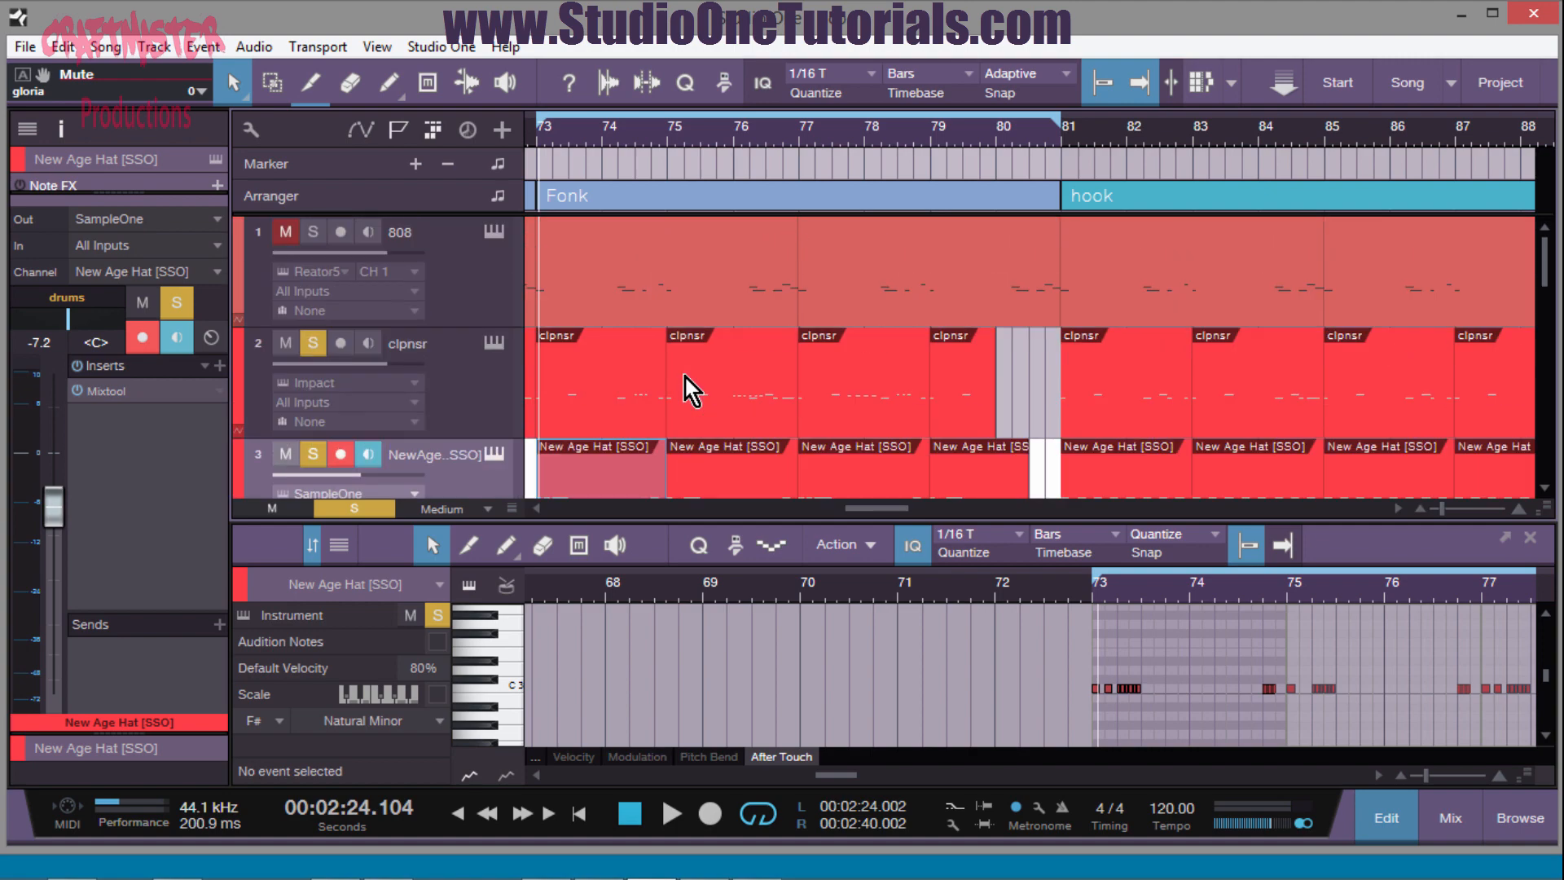
{"action": "scroll", "coordinate": [685, 375], "scroll_direction": "down", "scroll_amount": 3}
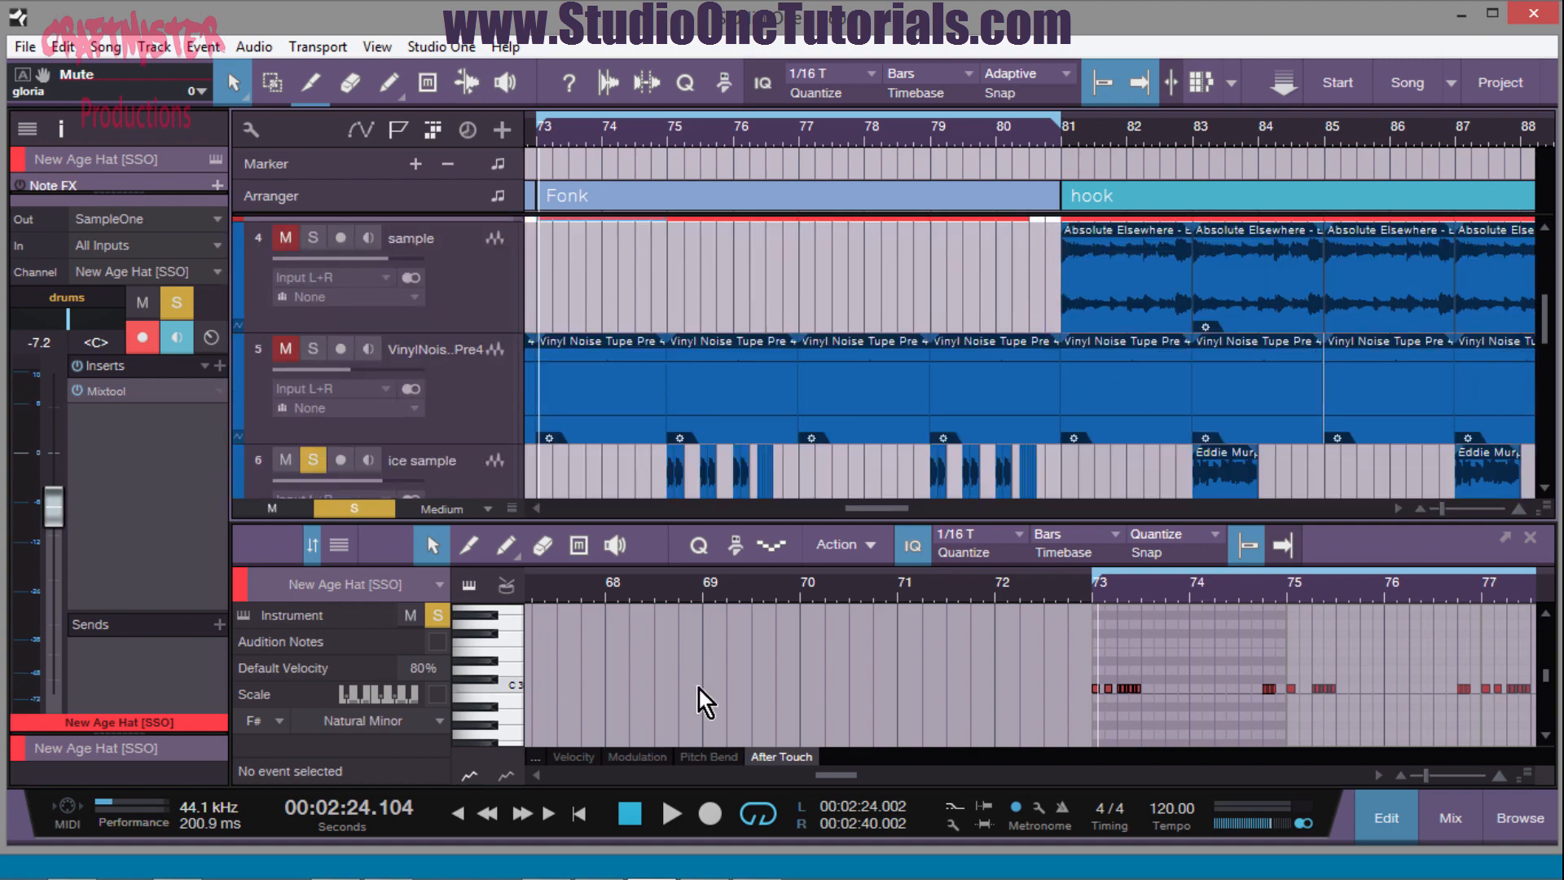
{"action": "left_click", "coordinate": [537, 506]}
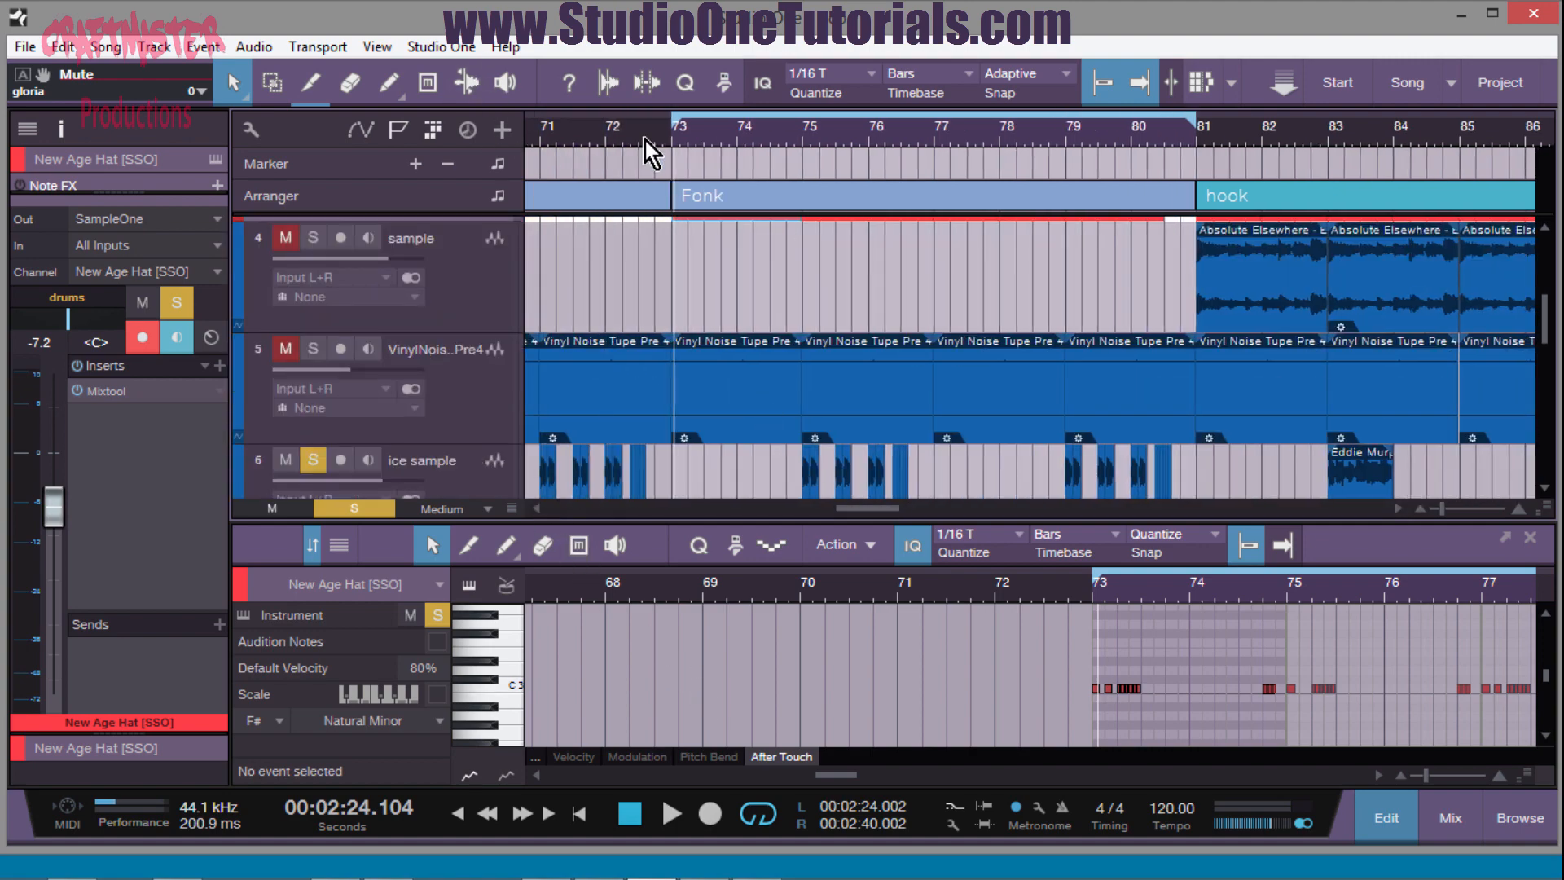
{"action": "left_click", "coordinate": [671, 143]}
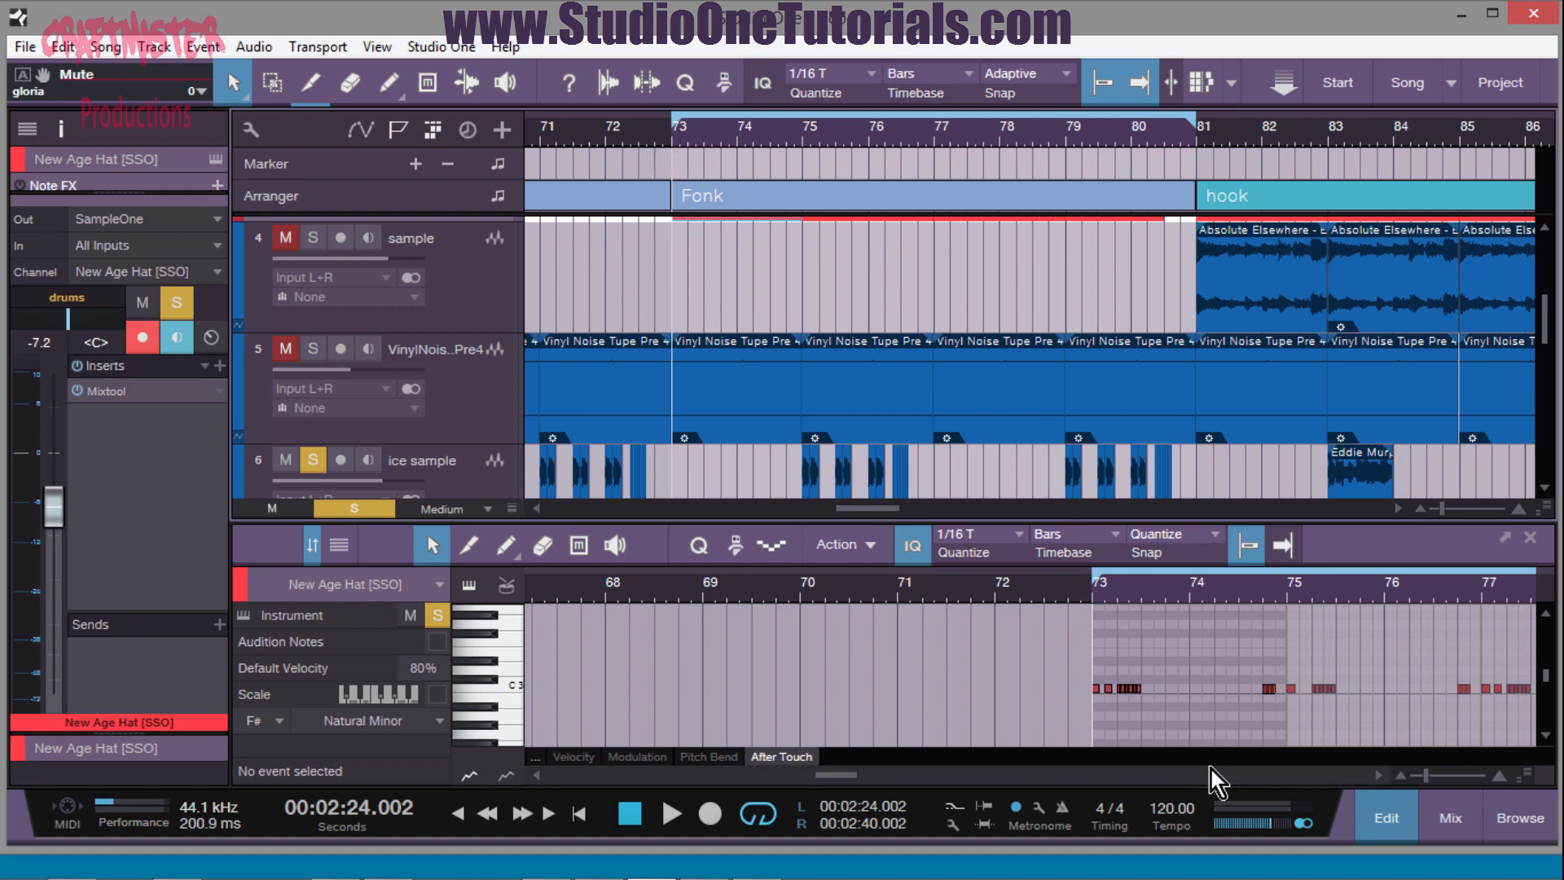
{"action": "left_click_drag", "start_coordinate": [1101, 594], "coordinate": [1076, 544]}
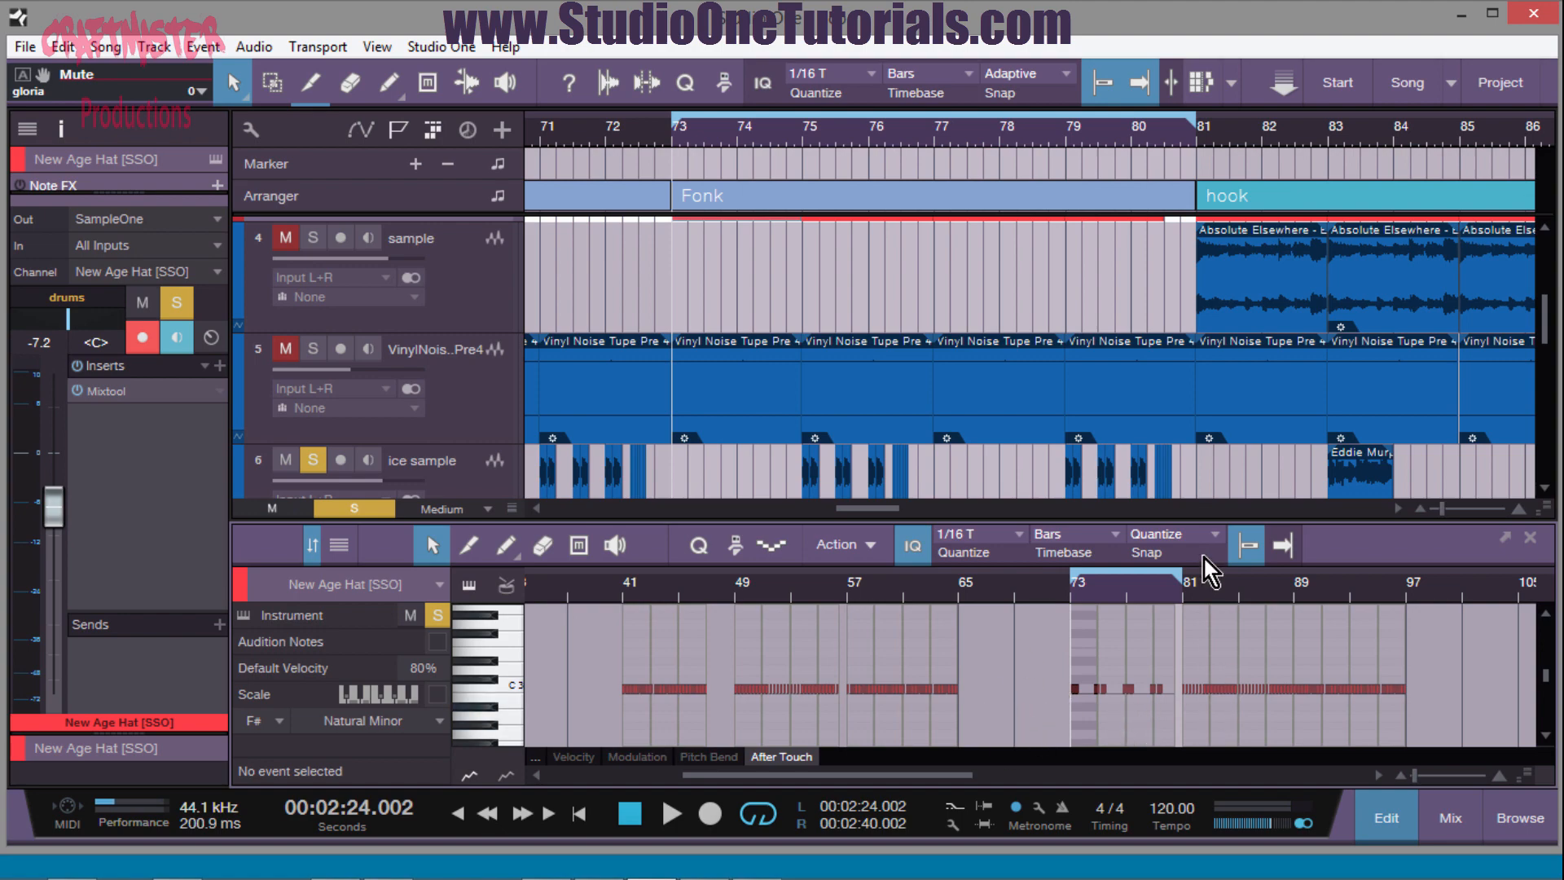
{"action": "left_click_drag", "start_coordinate": [706, 145], "coordinate": [837, 114]}
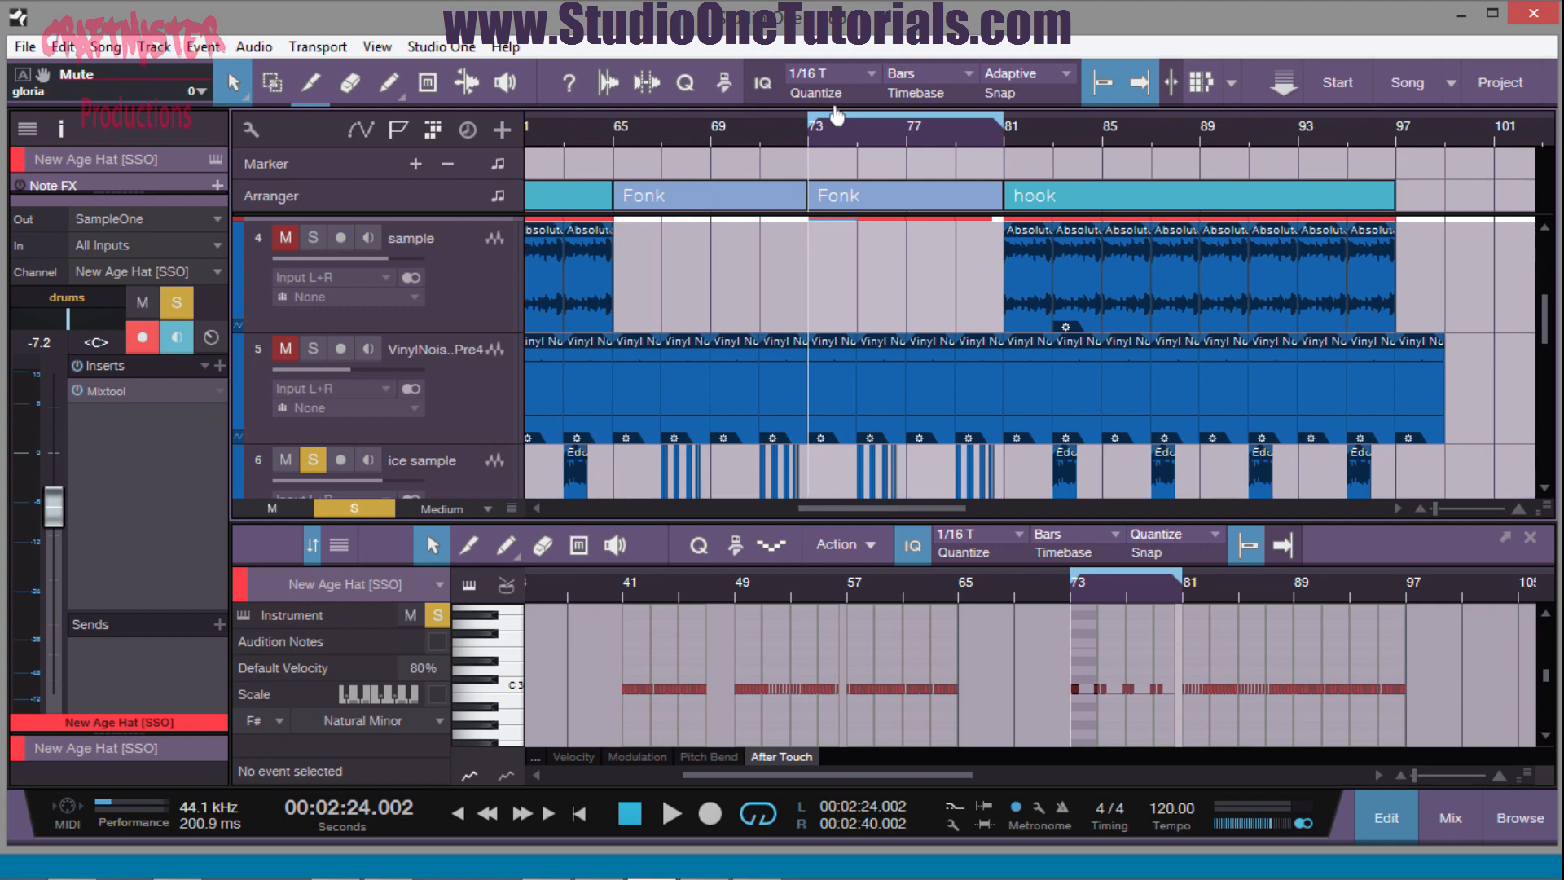
- Compare where each track's clips end in the second Fonk section before the hook at bar 81
{"action": "scroll", "coordinate": [970, 309], "scroll_direction": "down", "scroll_amount": 5}
{"action": "scroll", "coordinate": [959, 304], "scroll_direction": "up", "scroll_amount": 3}
{"action": "scroll", "coordinate": [945, 303], "scroll_direction": "down", "scroll_amount": 6}
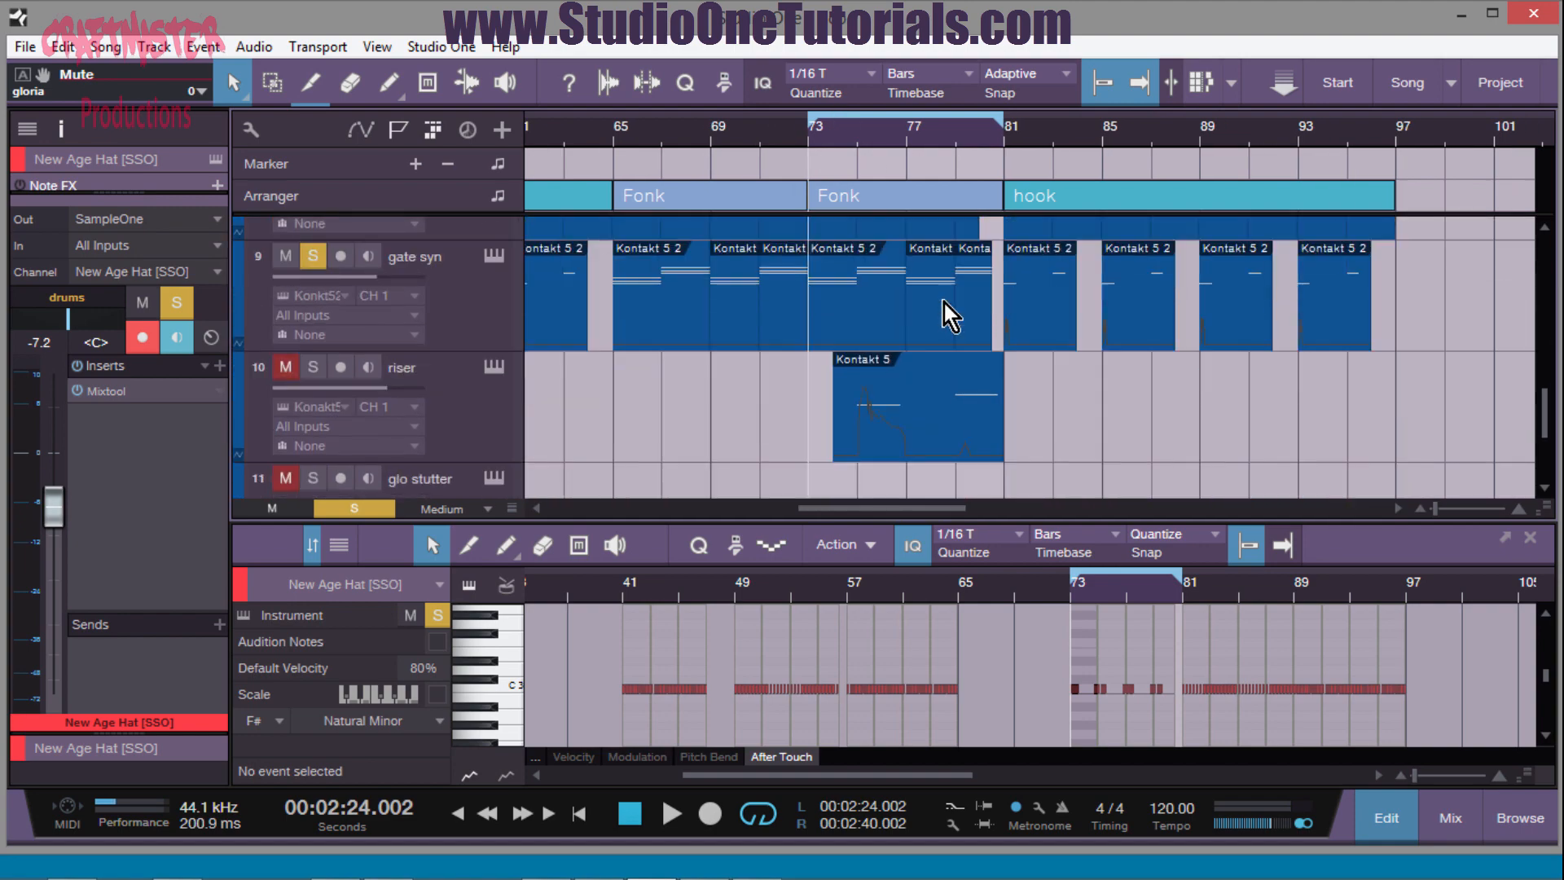
{"action": "scroll", "coordinate": [925, 294], "scroll_direction": "up", "scroll_amount": 10}
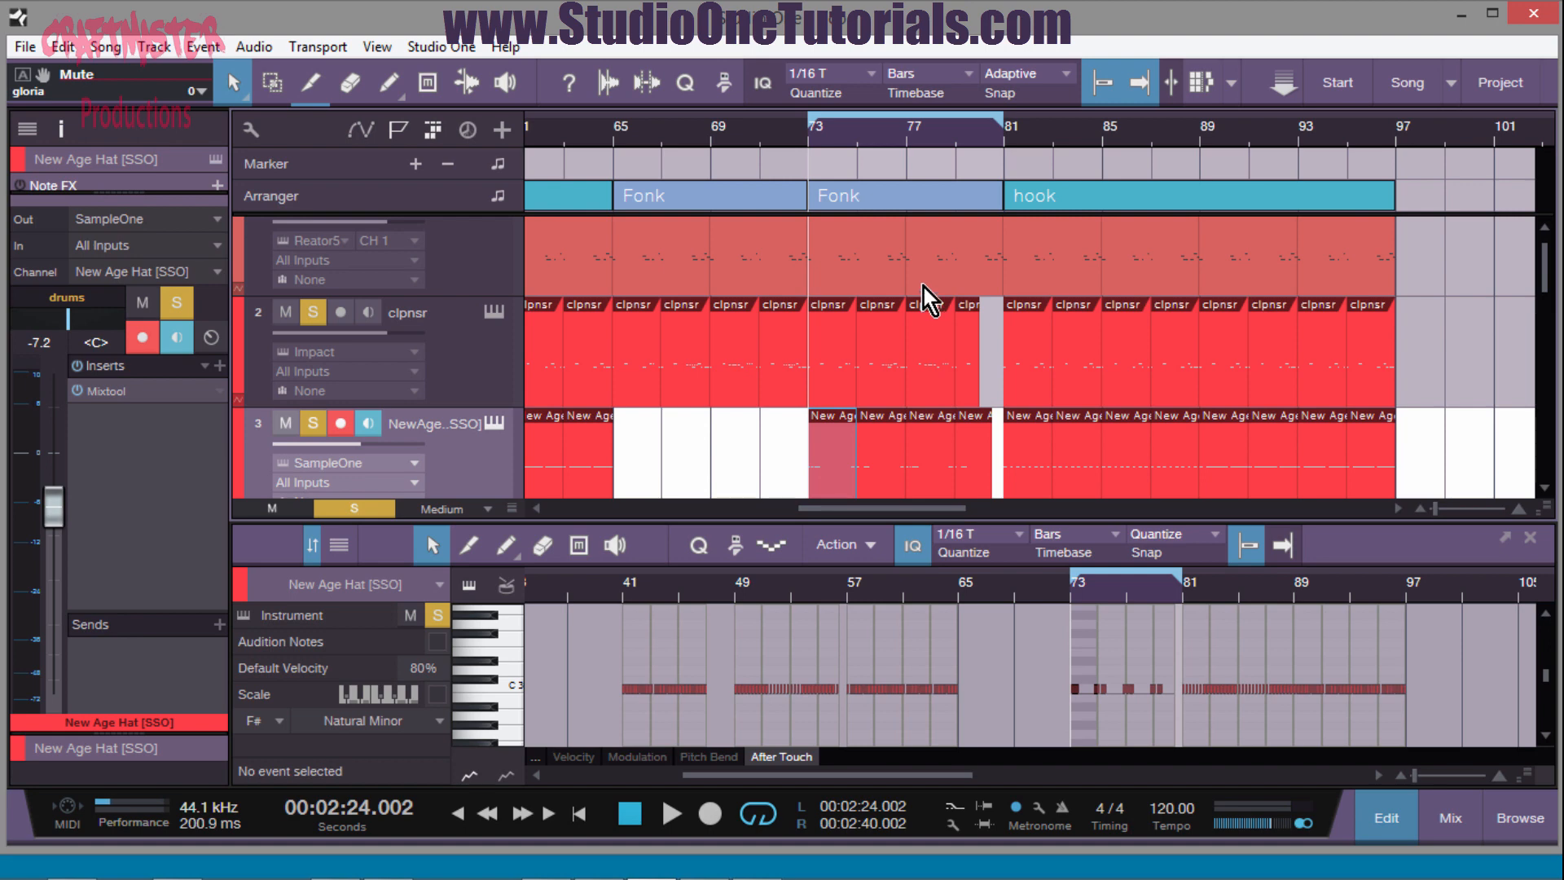
{"action": "scroll", "coordinate": [961, 277], "scroll_direction": "down", "scroll_amount": 3}
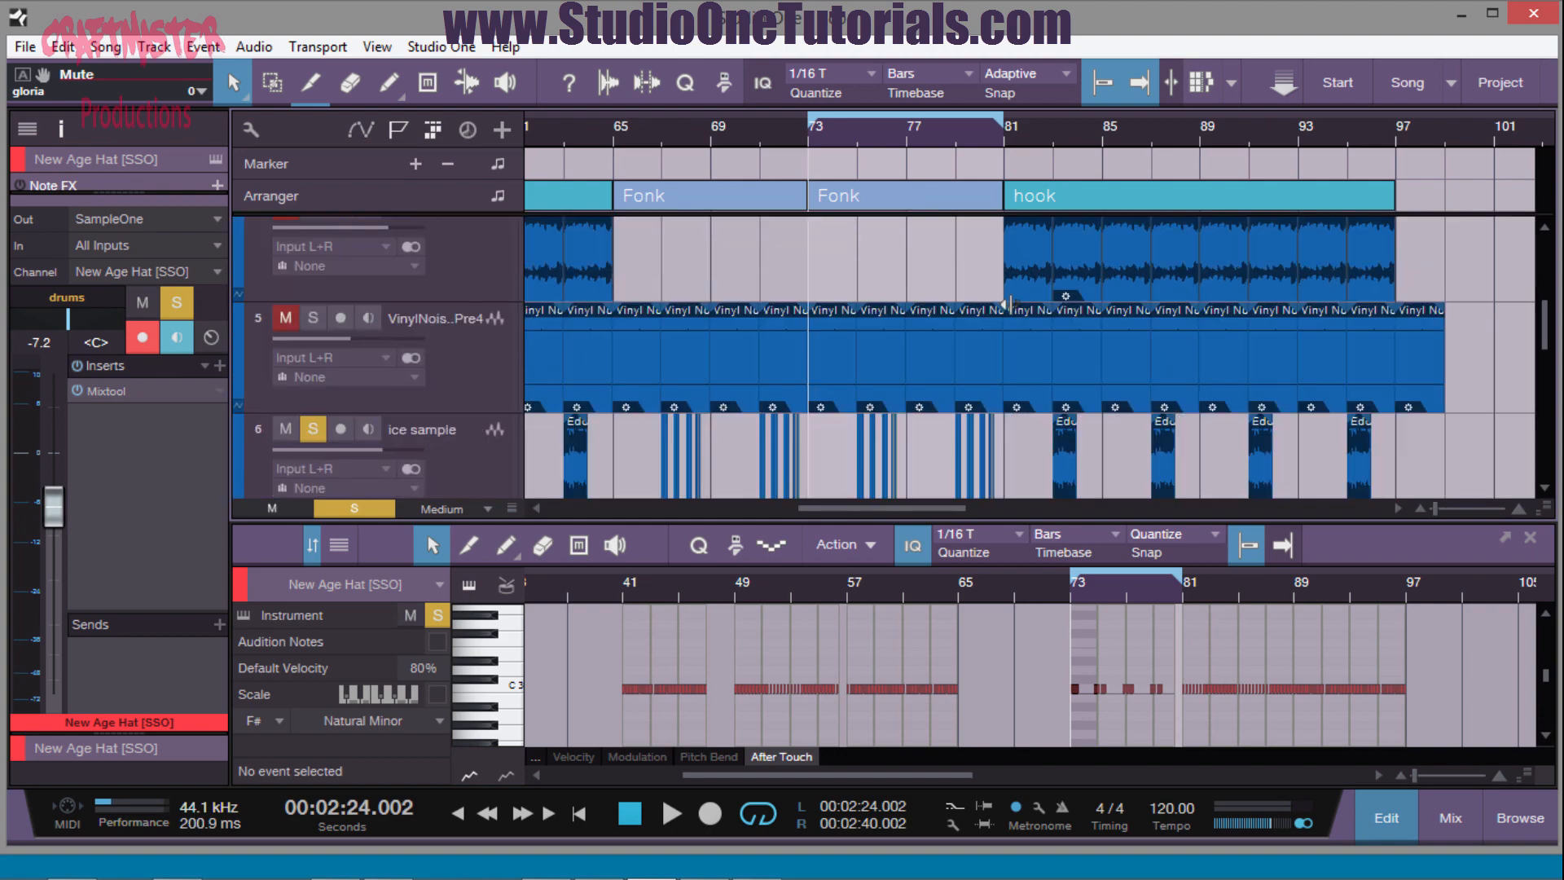
{"action": "scroll", "coordinate": [1010, 305], "scroll_direction": "down", "scroll_amount": 1}
{"action": "scroll", "coordinate": [1010, 305], "scroll_direction": "down", "scroll_amount": 1}
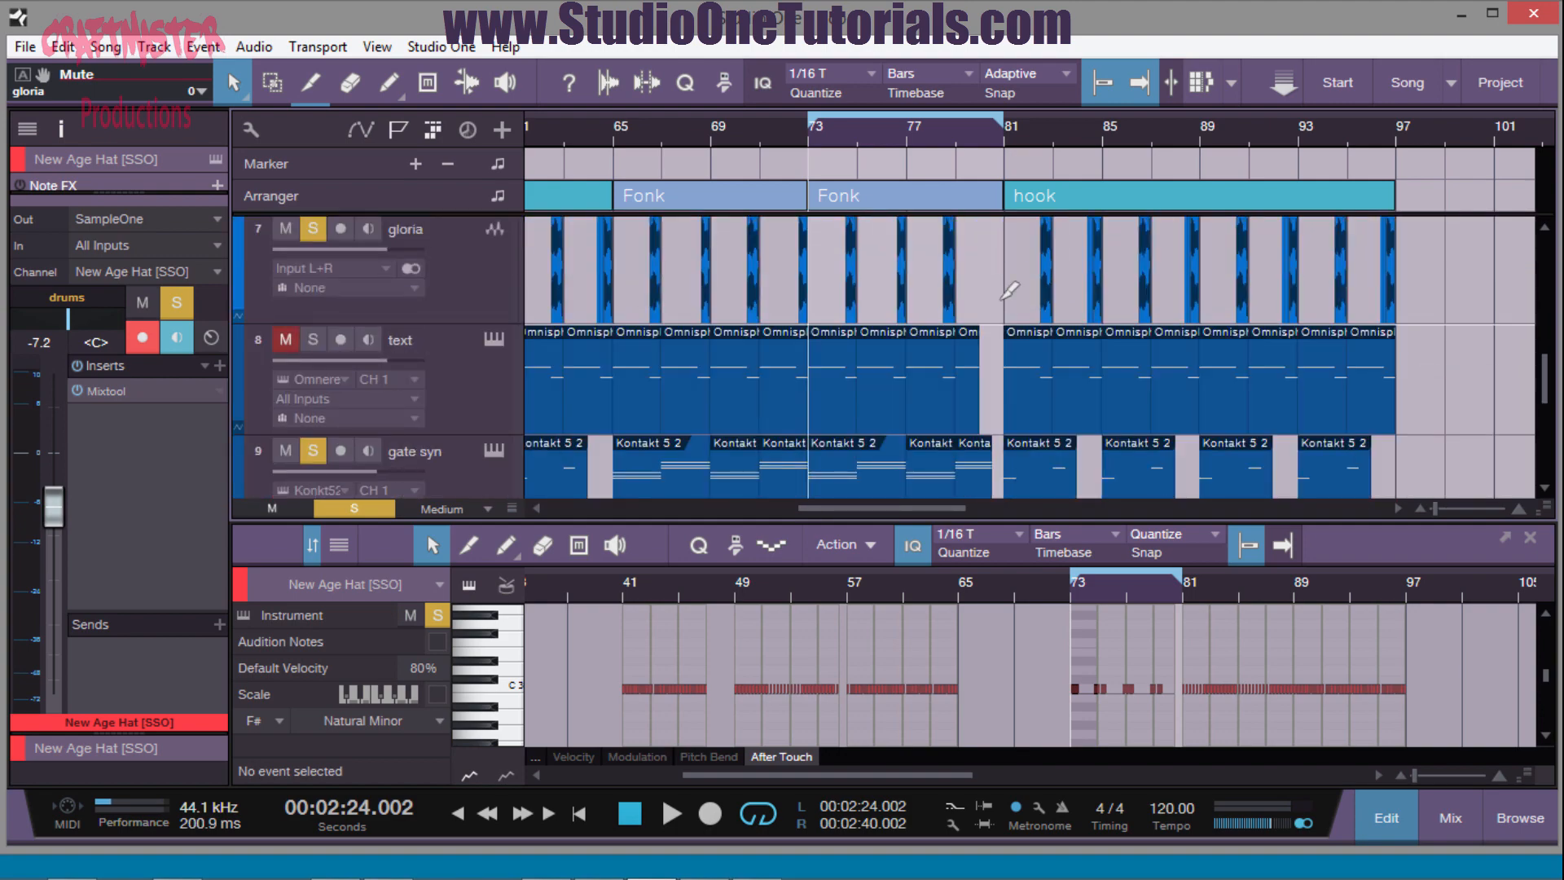
- Set the track height to Small and add the text and riser tracks to the soloed parts
{"action": "scroll", "coordinate": [1008, 305], "scroll_direction": "down", "scroll_amount": 3}
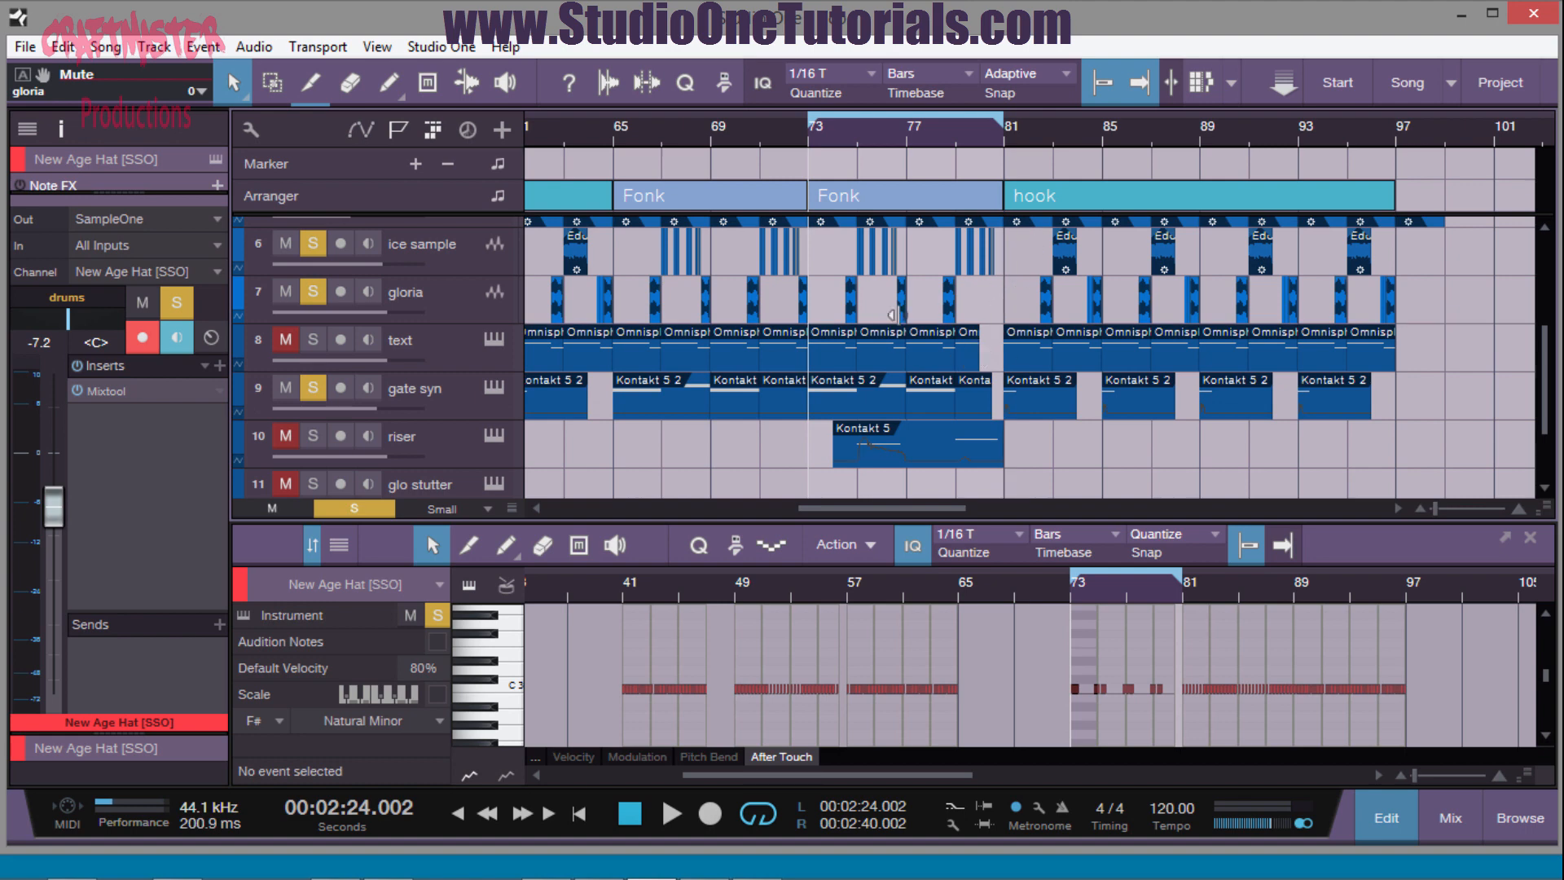
{"action": "scroll", "coordinate": [539, 417], "scroll_direction": "down", "scroll_amount": 1}
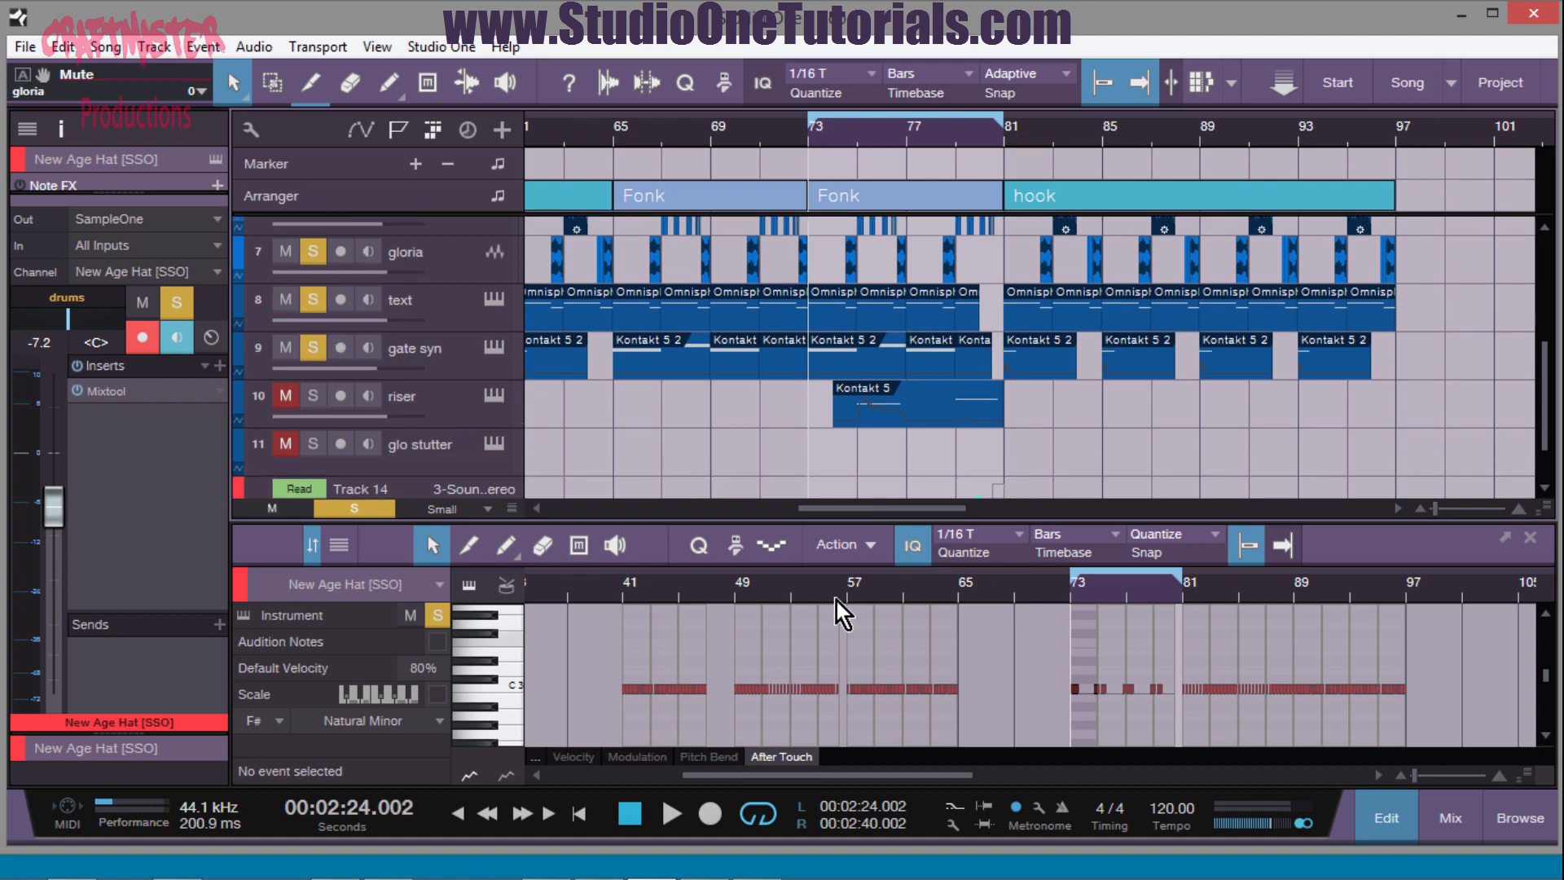
{"action": "scroll", "coordinate": [926, 412], "scroll_direction": "down", "scroll_amount": 1}
{"action": "scroll", "coordinate": [926, 412], "scroll_direction": "down", "scroll_amount": 1}
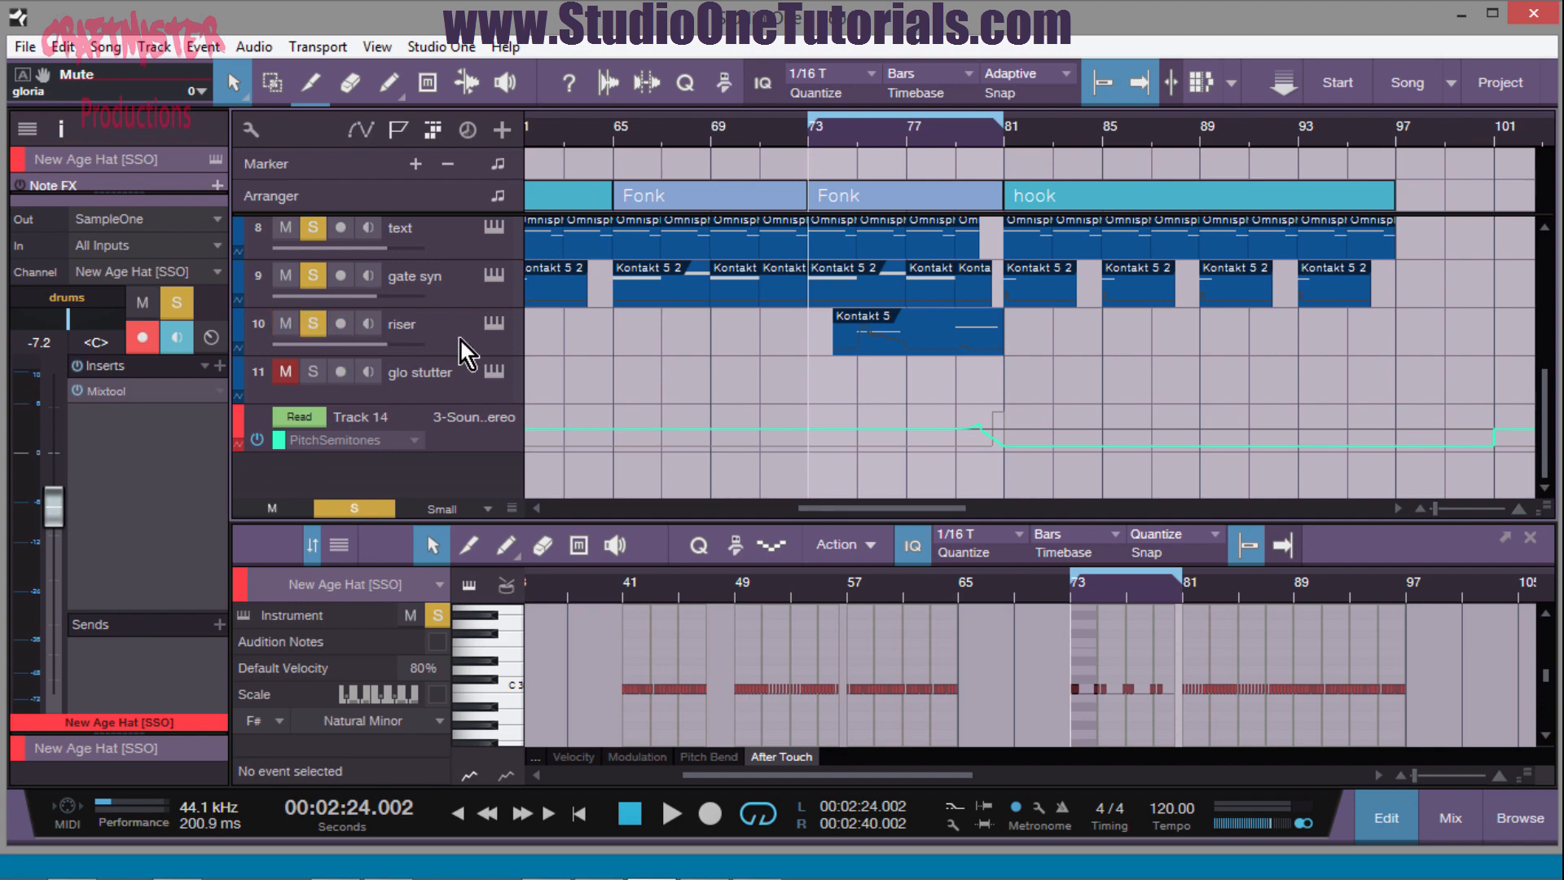
- Open the riser track's Kontakt instrument, examine its Signal pulse engine preset, and close the instrument window
{"action": "left_click", "coordinate": [495, 323]}
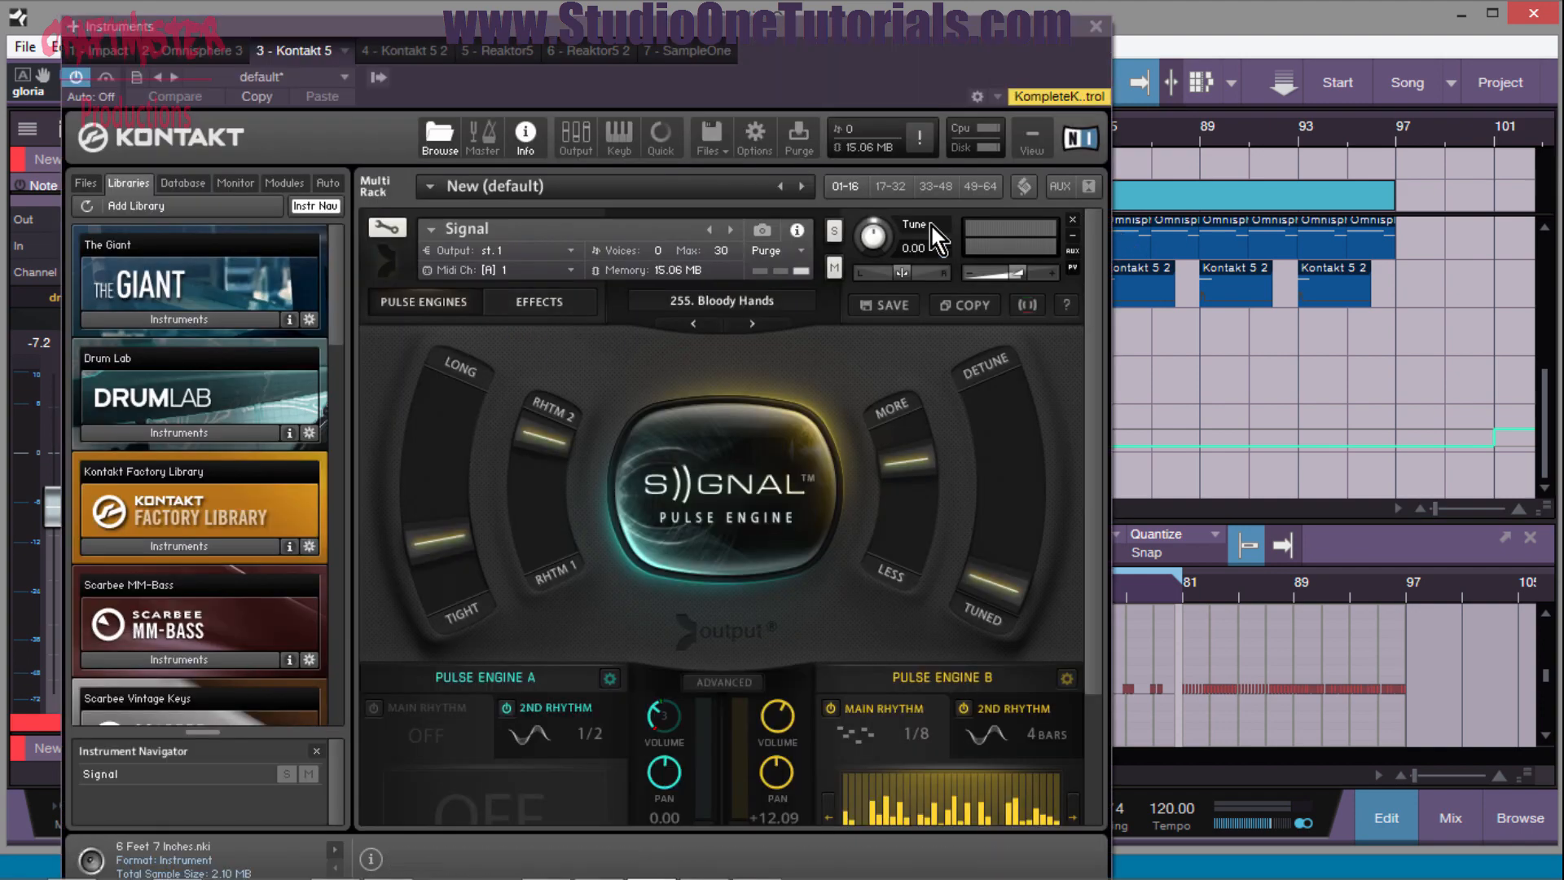
{"action": "scroll", "coordinate": [828, 343], "scroll_direction": "down", "scroll_amount": 2}
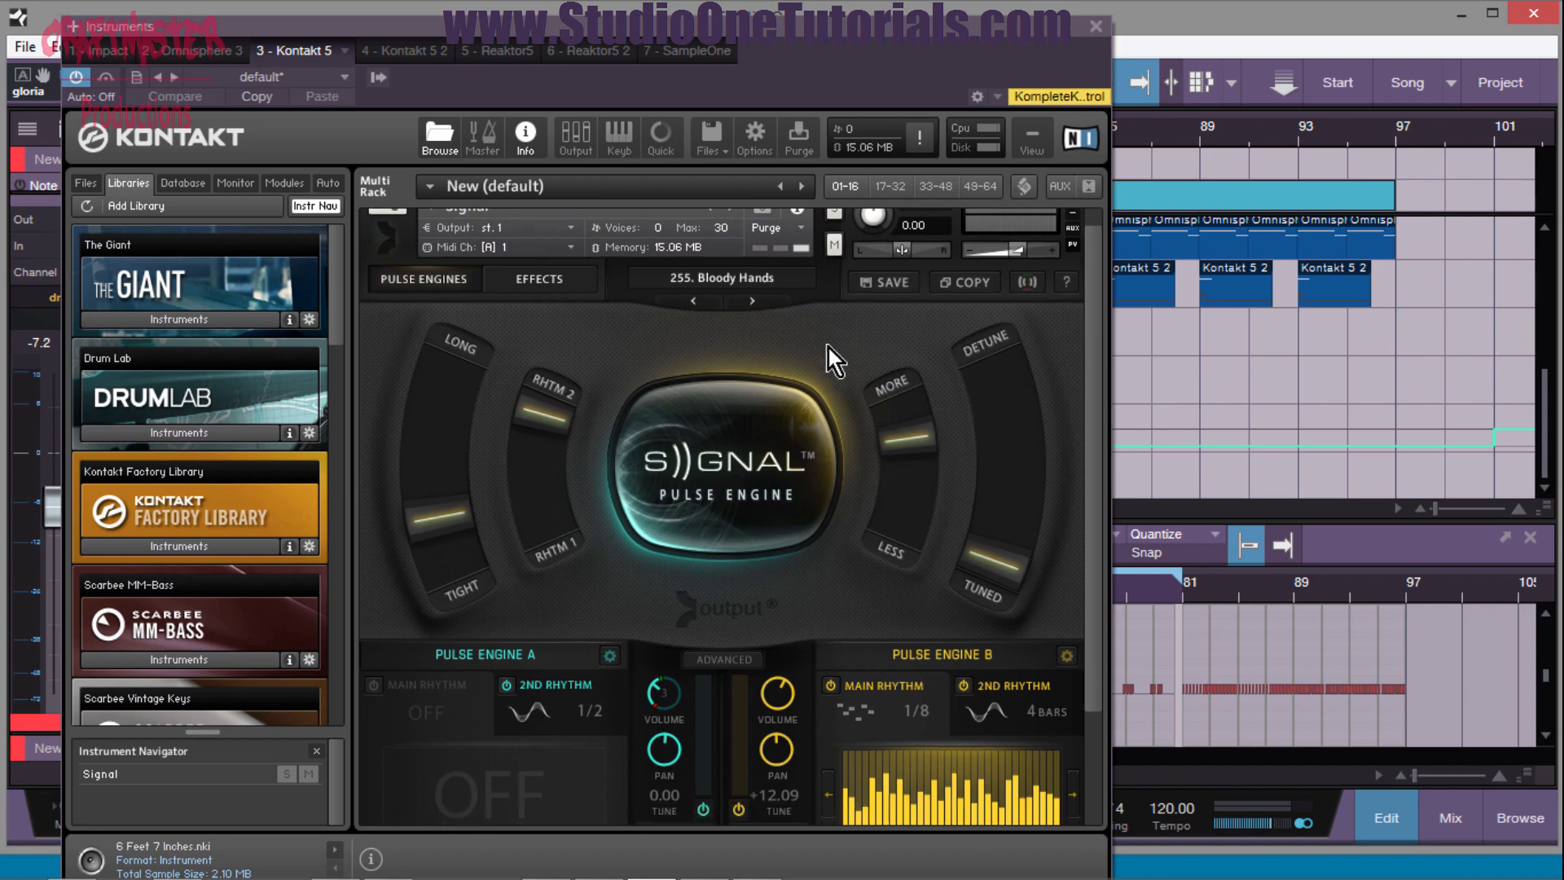
{"action": "scroll", "coordinate": [852, 347], "scroll_direction": "down", "scroll_amount": 2}
{"action": "scroll", "coordinate": [605, 350], "scroll_direction": "up", "scroll_amount": 1}
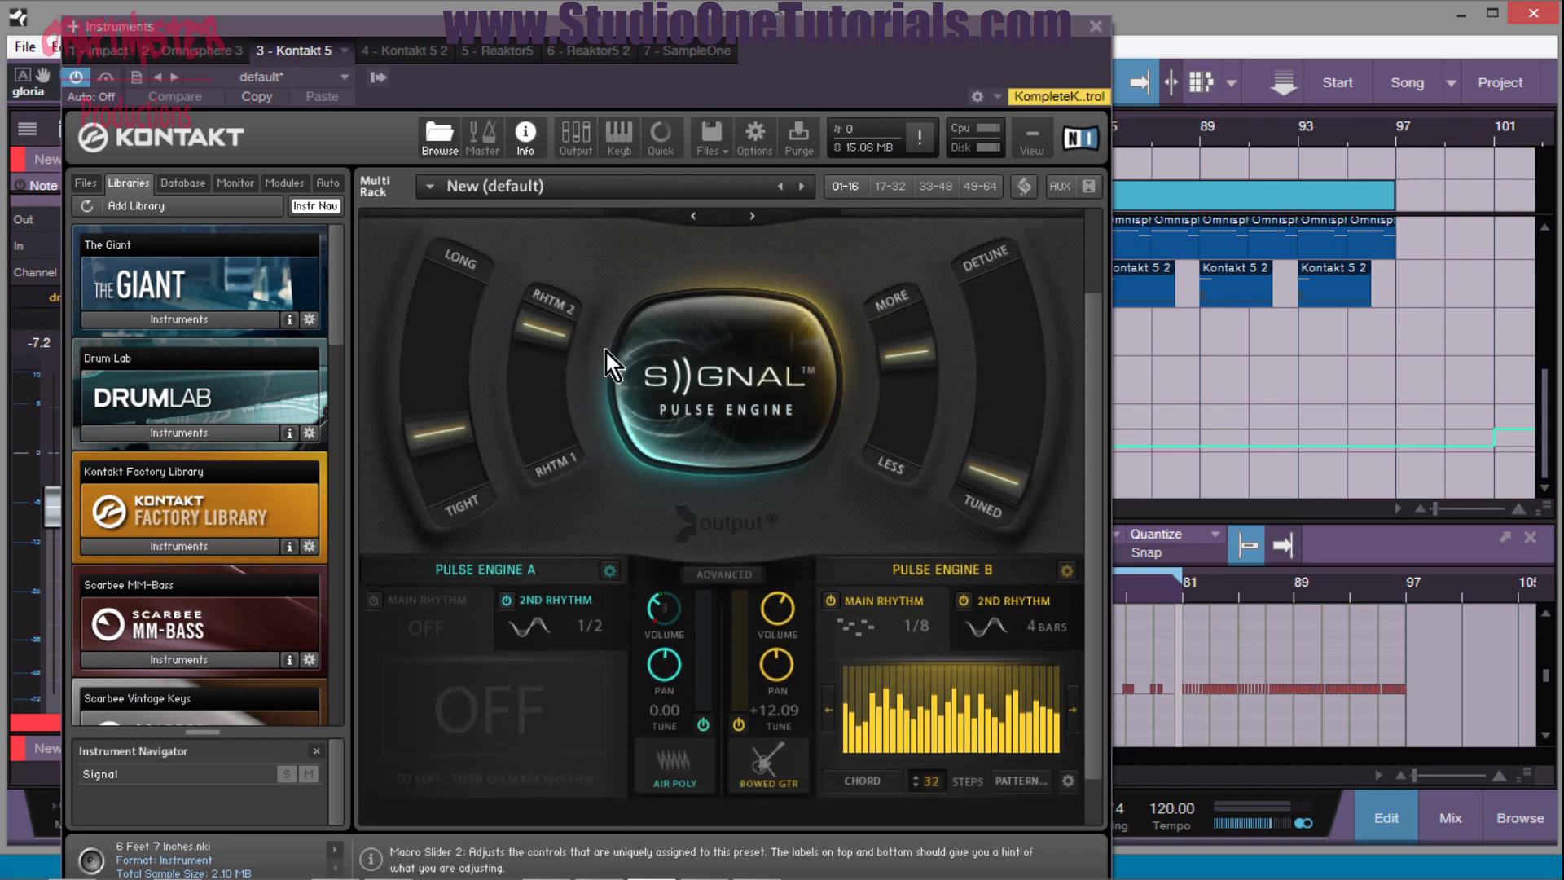
{"action": "left_click", "coordinate": [1096, 27]}
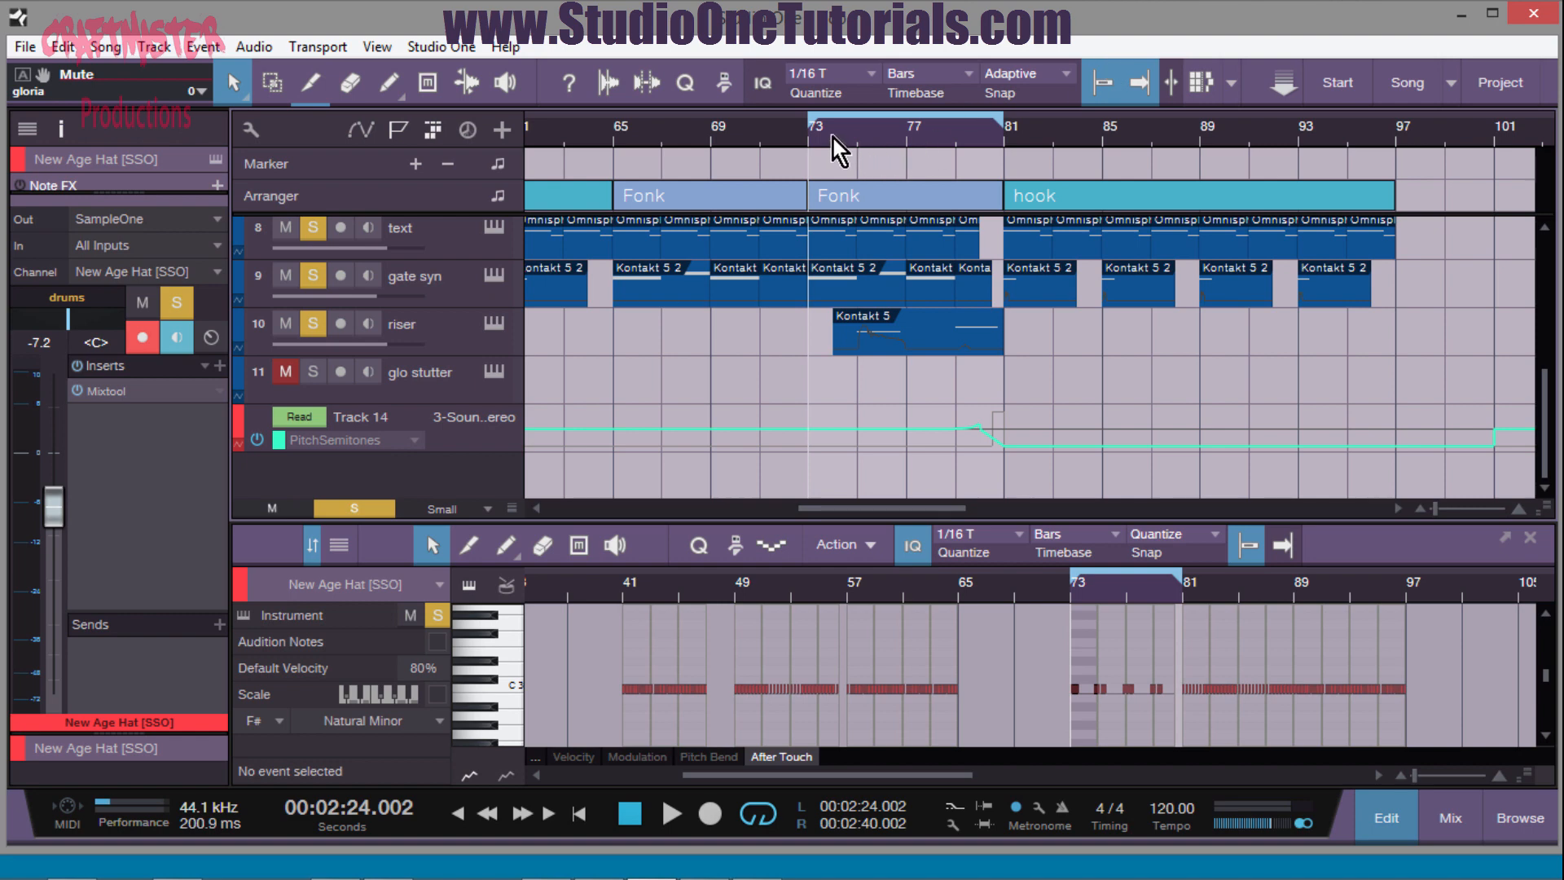
- Play the second Fonk section from bar 73 with the riser, and stop just after the loop restarts
{"action": "key", "text": "space"}
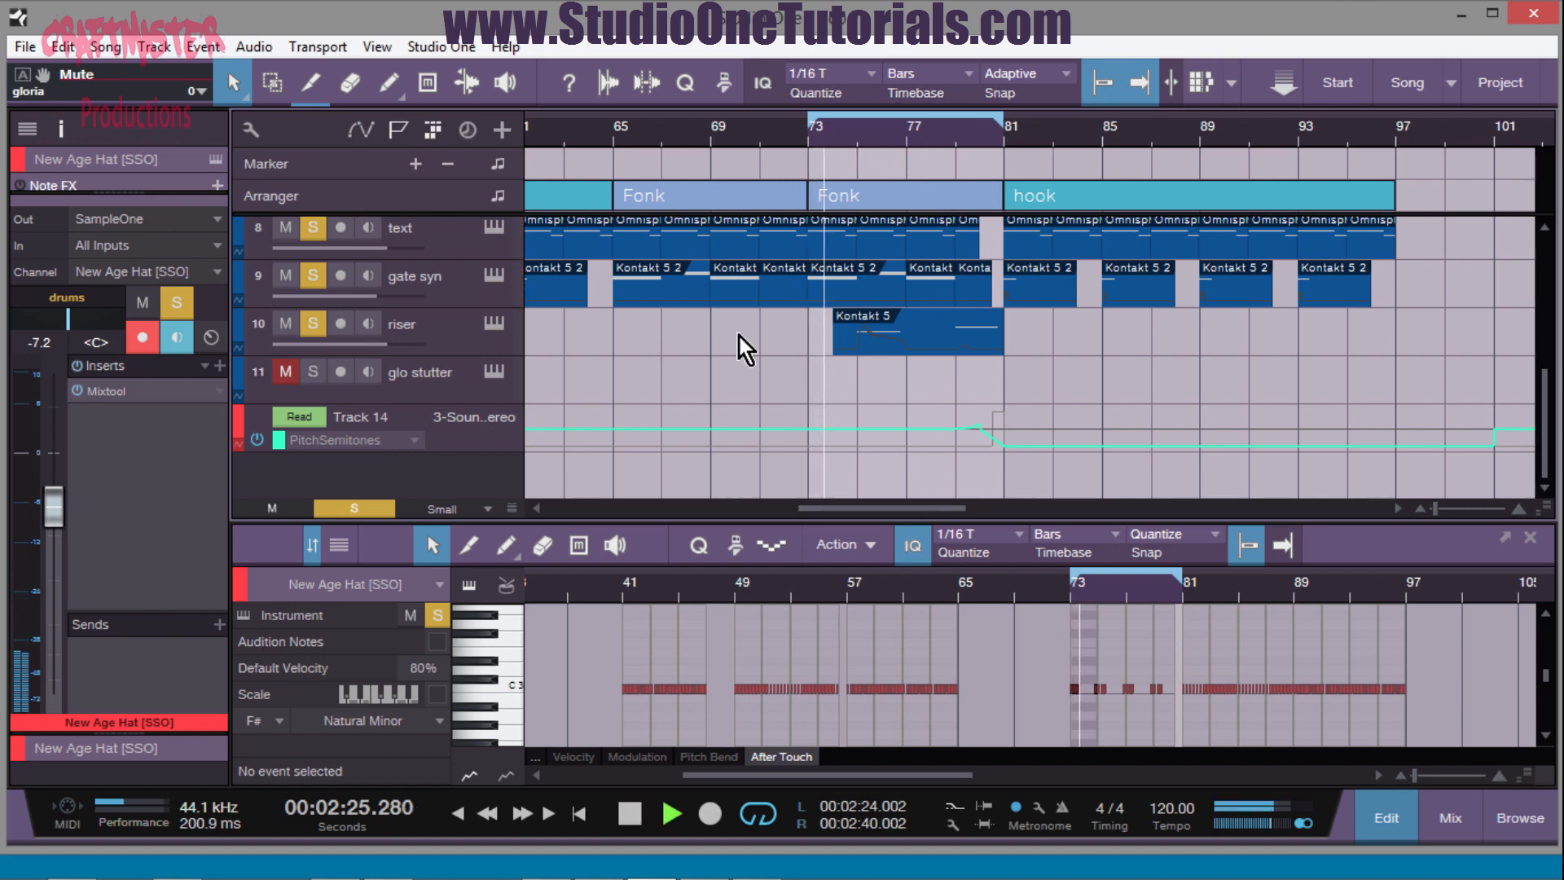
{"action": "left_click", "coordinate": [311, 370]}
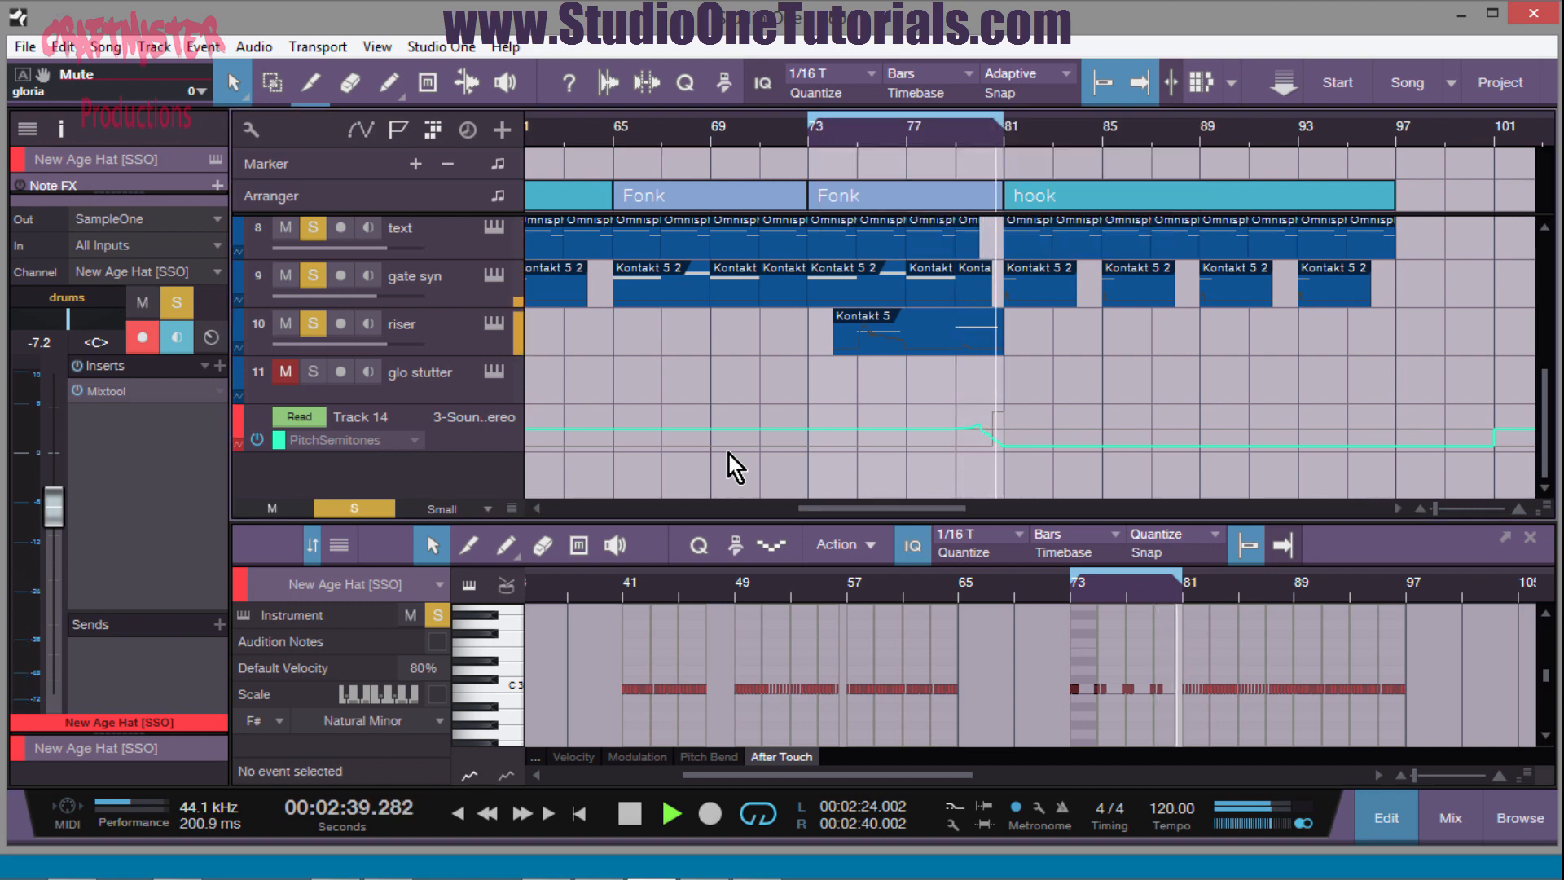
{"action": "key", "text": "space"}
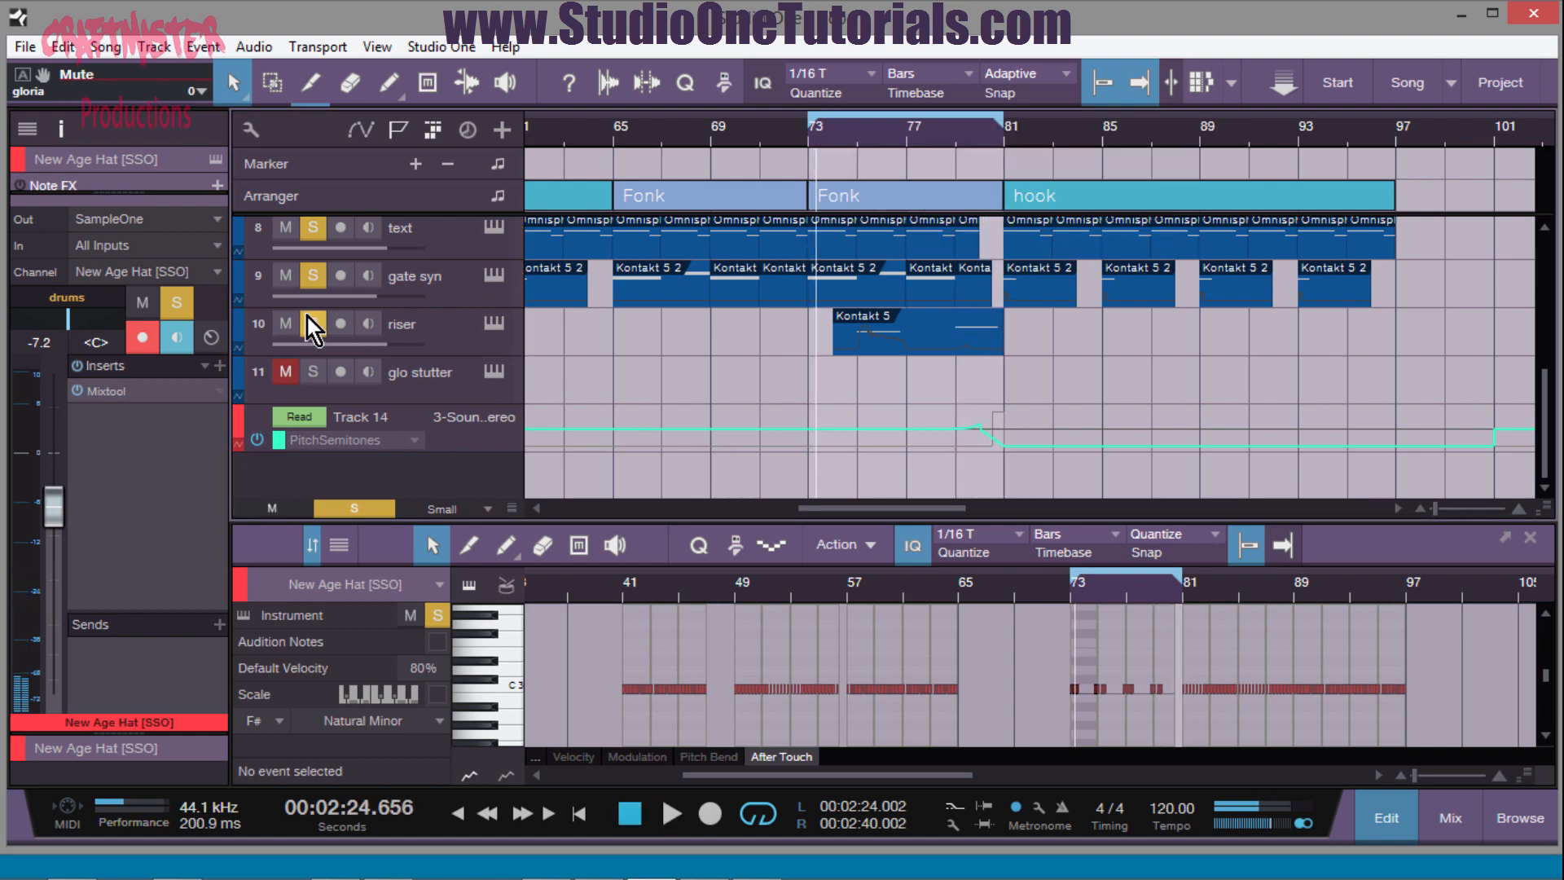
- Open the riser track's SoundShifter Pitch Stereo insert, focus its Semitones parameter, and move the plug-in window clear of the riser clip
{"action": "left_click", "coordinate": [453, 328]}
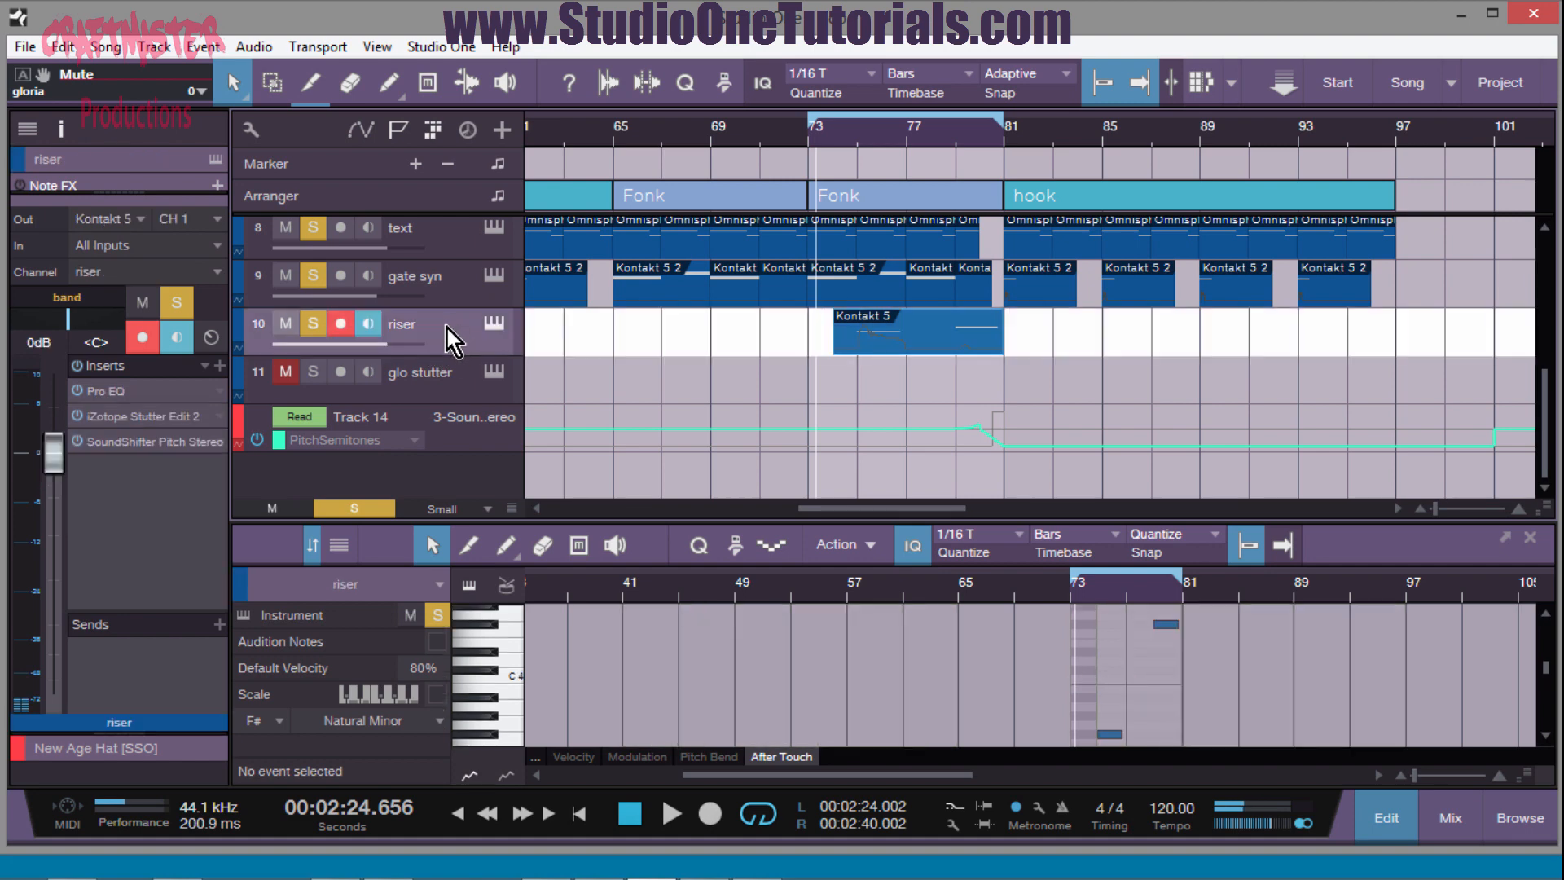
{"action": "left_click", "coordinate": [191, 442]}
{"action": "left_click_drag", "start_coordinate": [542, 12], "coordinate": [874, 161]}
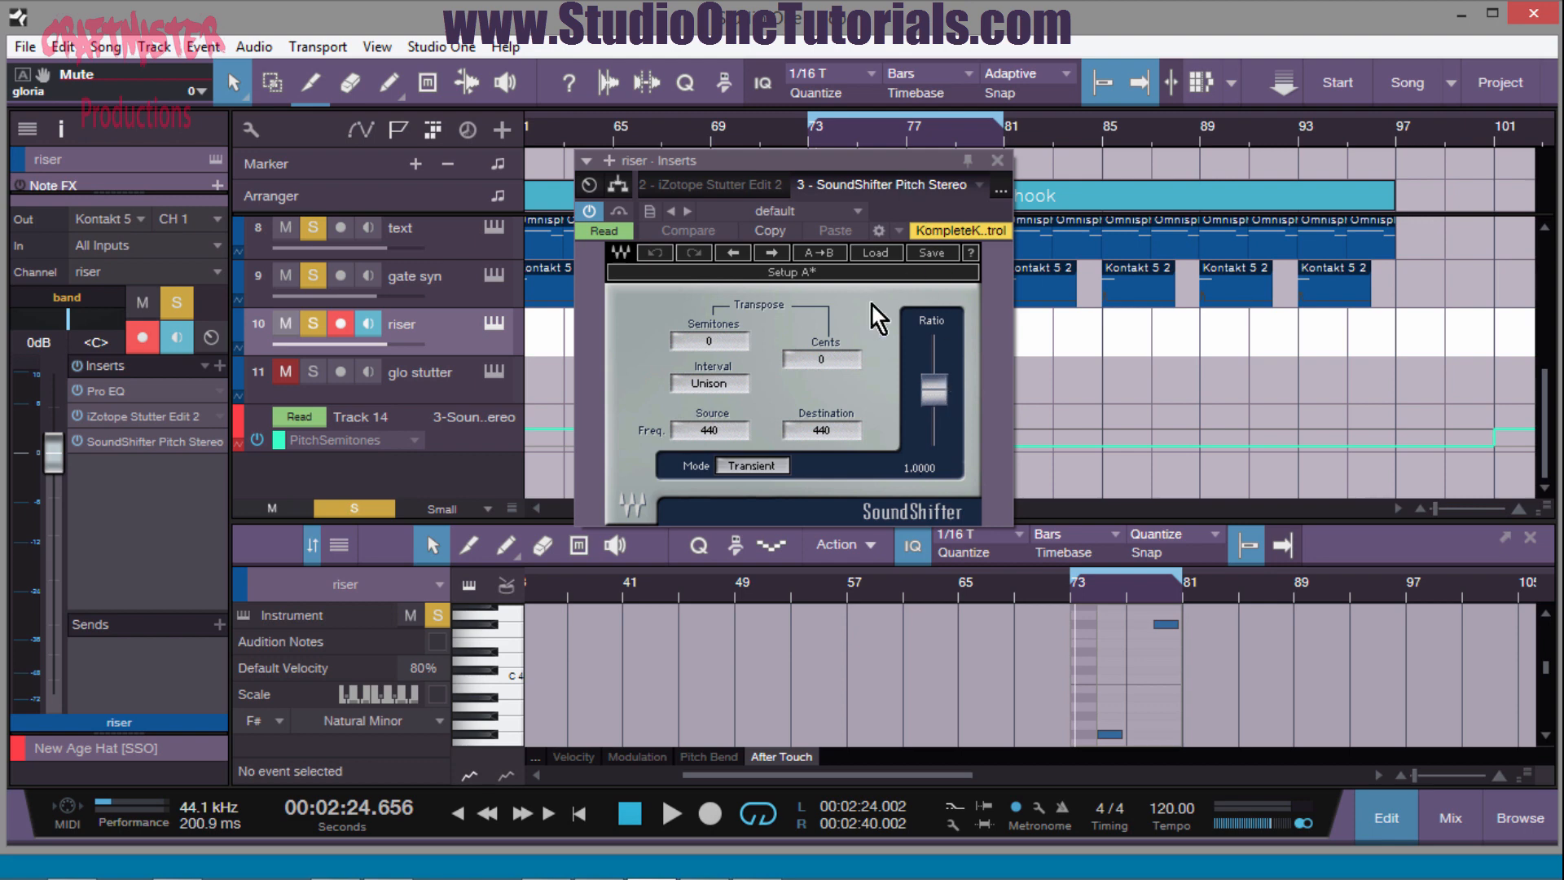
{"action": "left_click", "coordinate": [707, 345]}
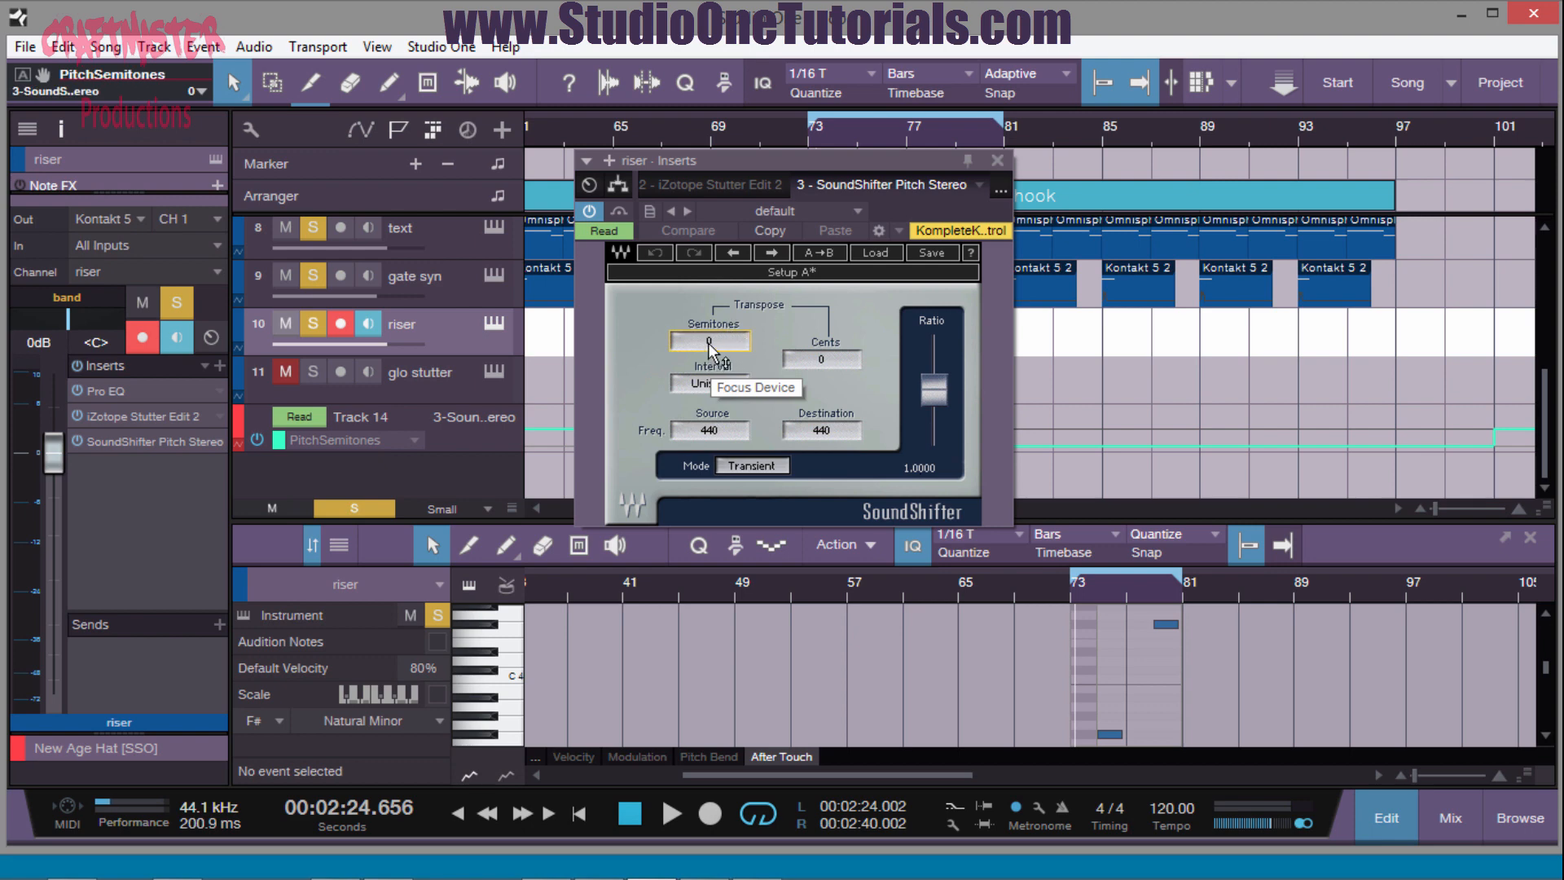
{"action": "left_click_drag", "start_coordinate": [907, 160], "coordinate": [712, 169]}
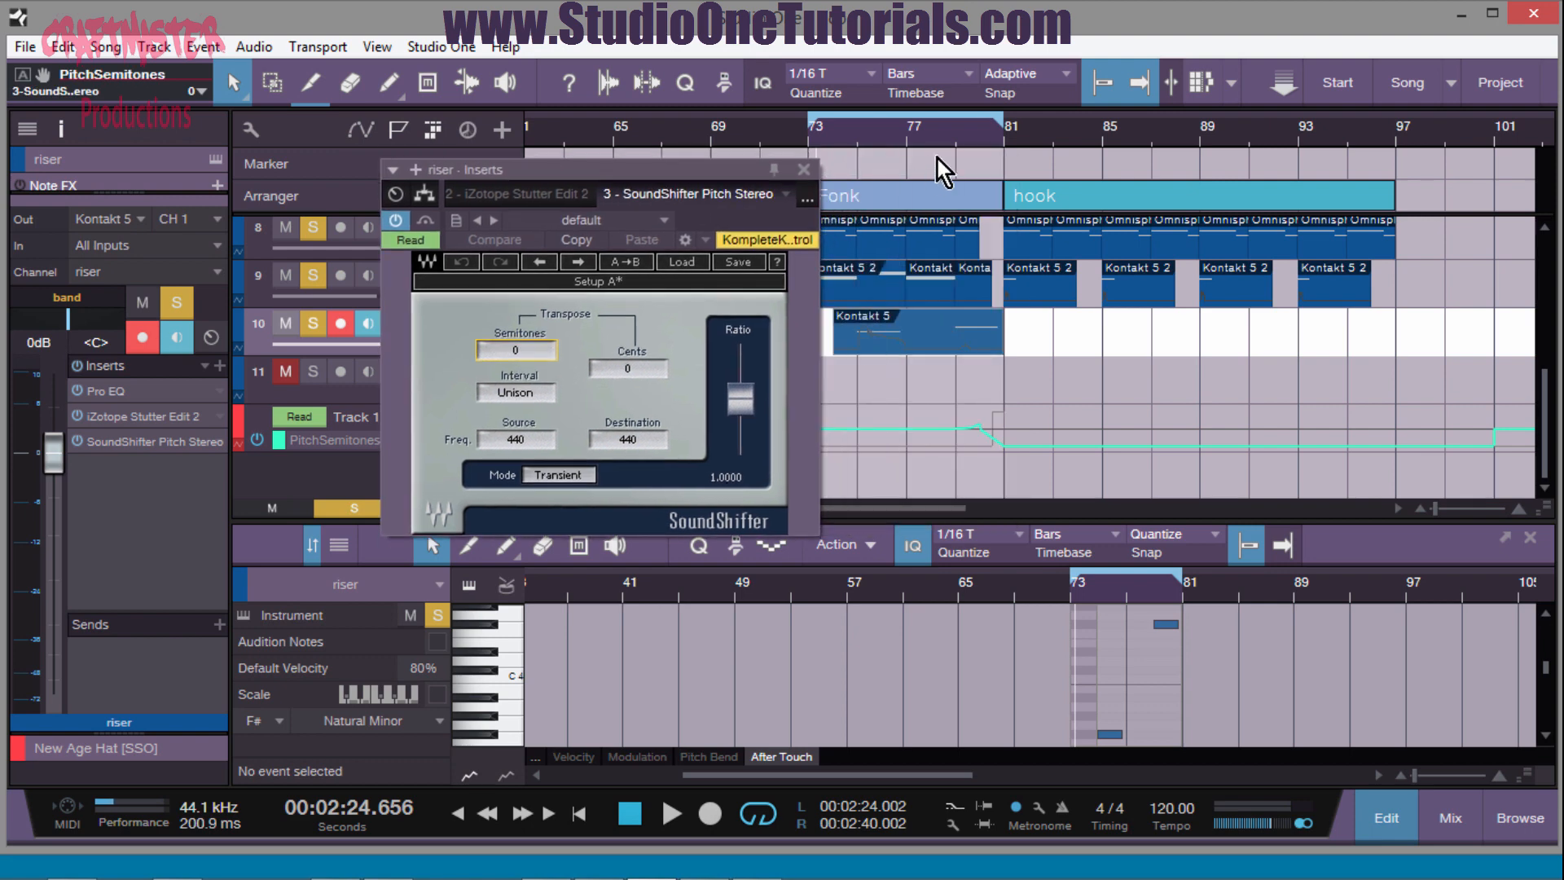
- Play from between bars 78 and 79 to watch the riser's semitone automation, close the plug-in window, and stop playback
{"action": "left_click", "coordinate": [947, 140]}
{"action": "key", "text": "space"}
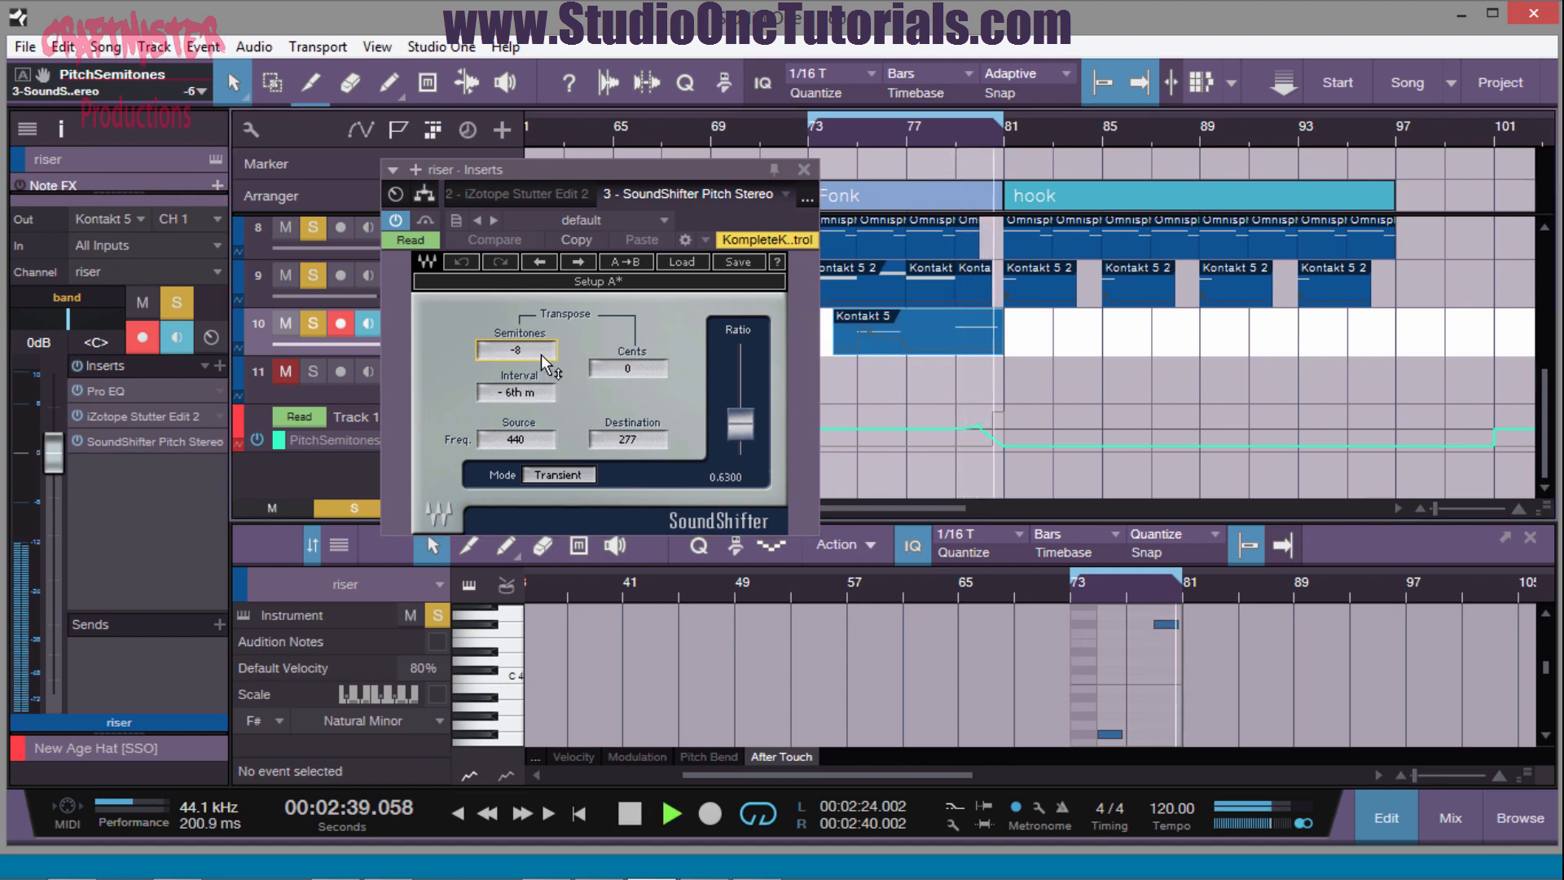
{"action": "left_click", "coordinate": [803, 171]}
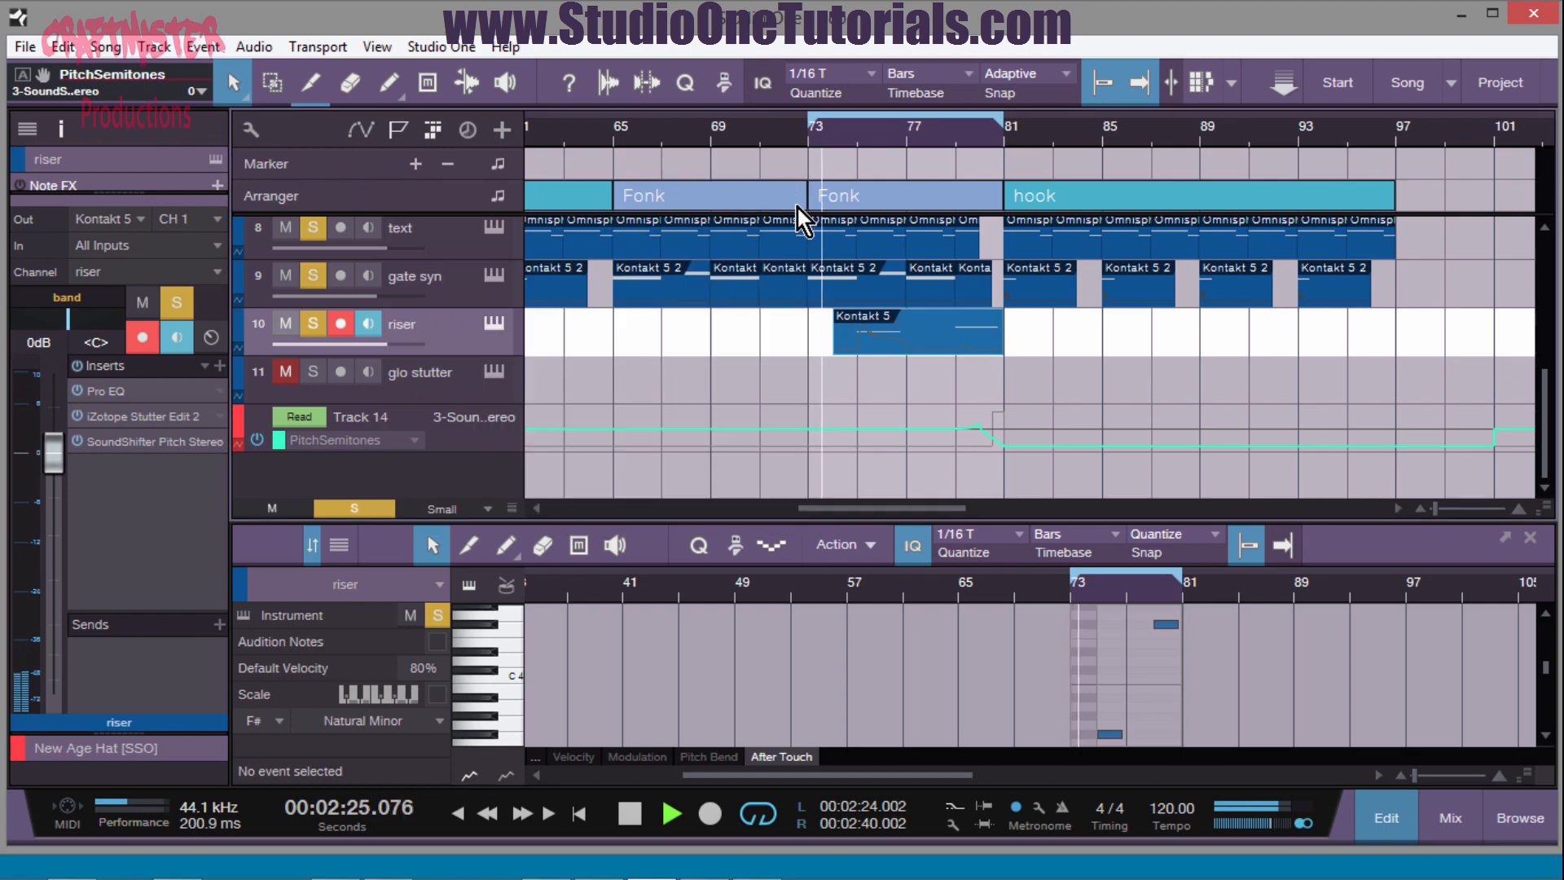
{"action": "key", "text": "space"}
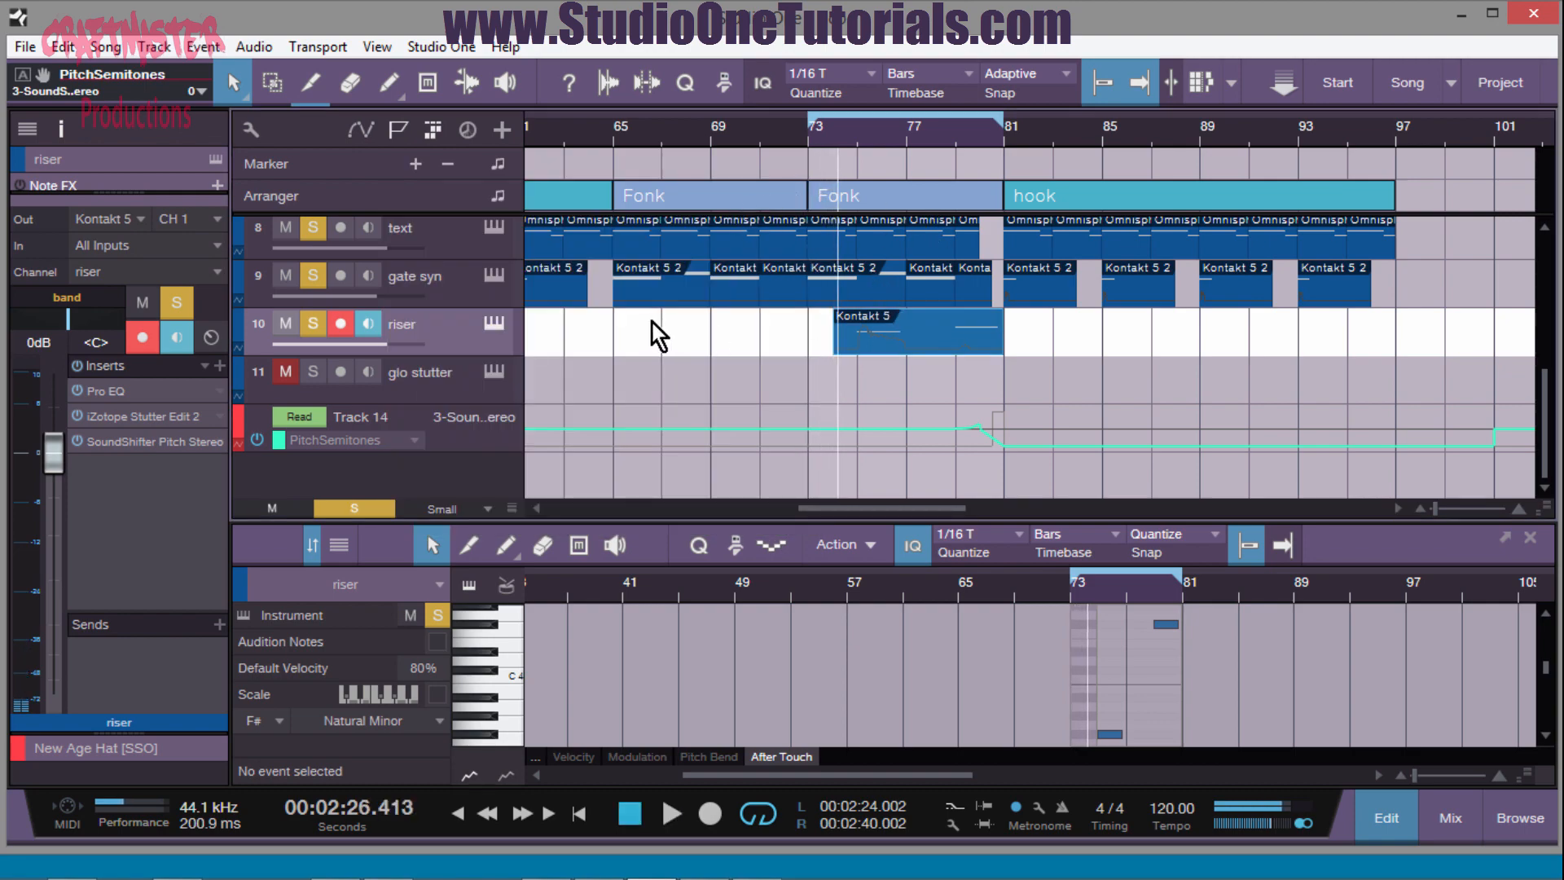
- View the riser's Kontakt instrument briefly, close it, and reopen the track's SoundShifter Pitch Stereo insert
{"action": "left_click", "coordinate": [495, 322]}
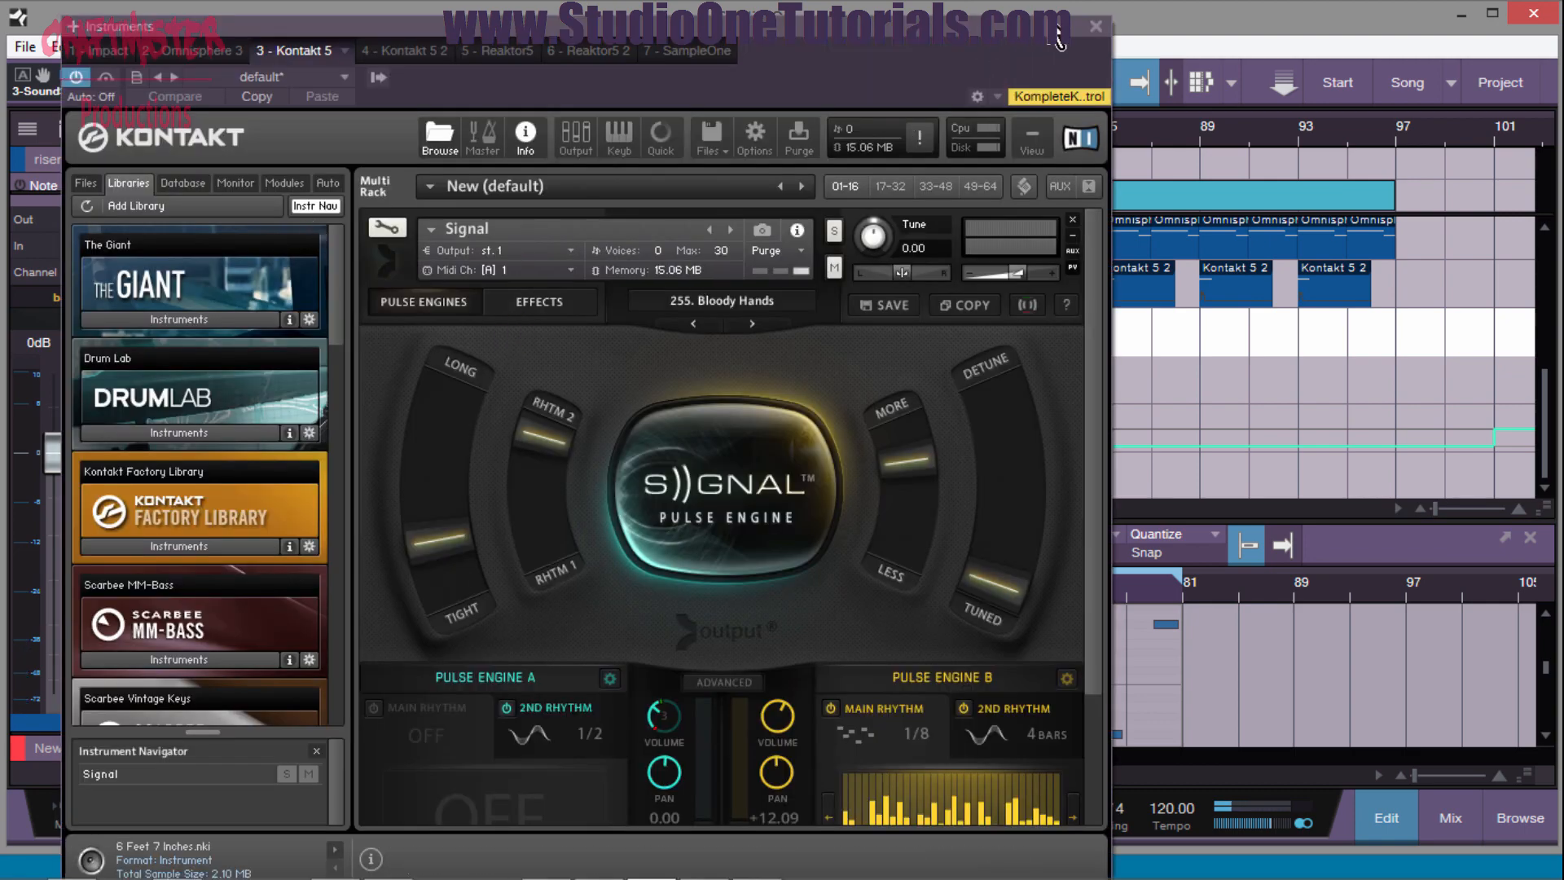
{"action": "left_click", "coordinate": [1096, 27]}
{"action": "double_click", "coordinate": [144, 443]}
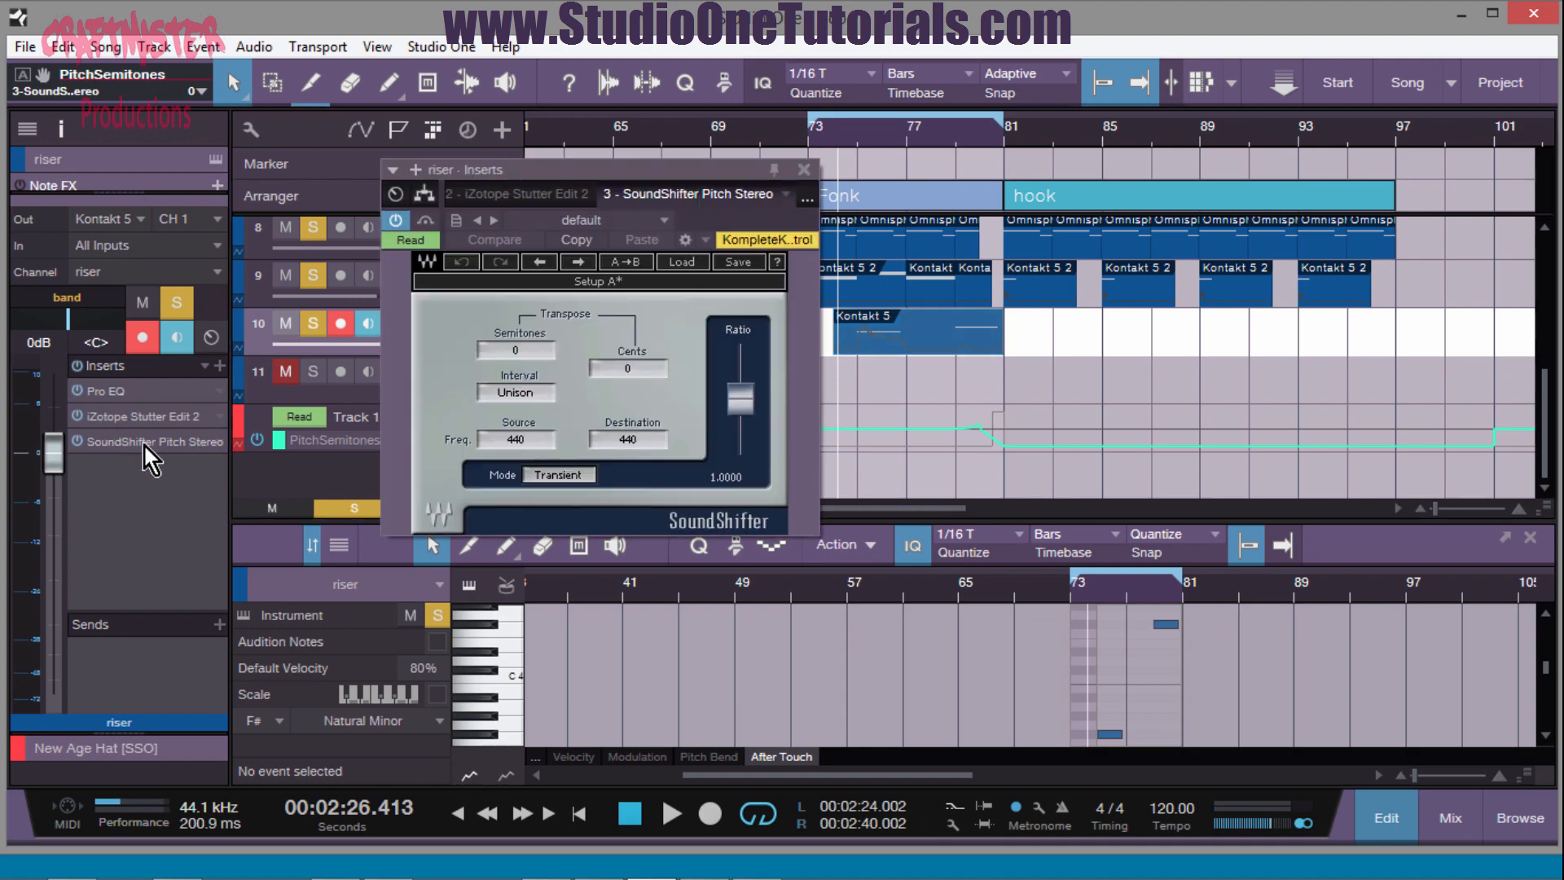
- Open the automation settings of the SoundShifter Pitch Stereo insert and examine the parameters and tracks available for Track 14
{"action": "left_click", "coordinate": [414, 242]}
{"action": "left_click", "coordinate": [447, 395]}
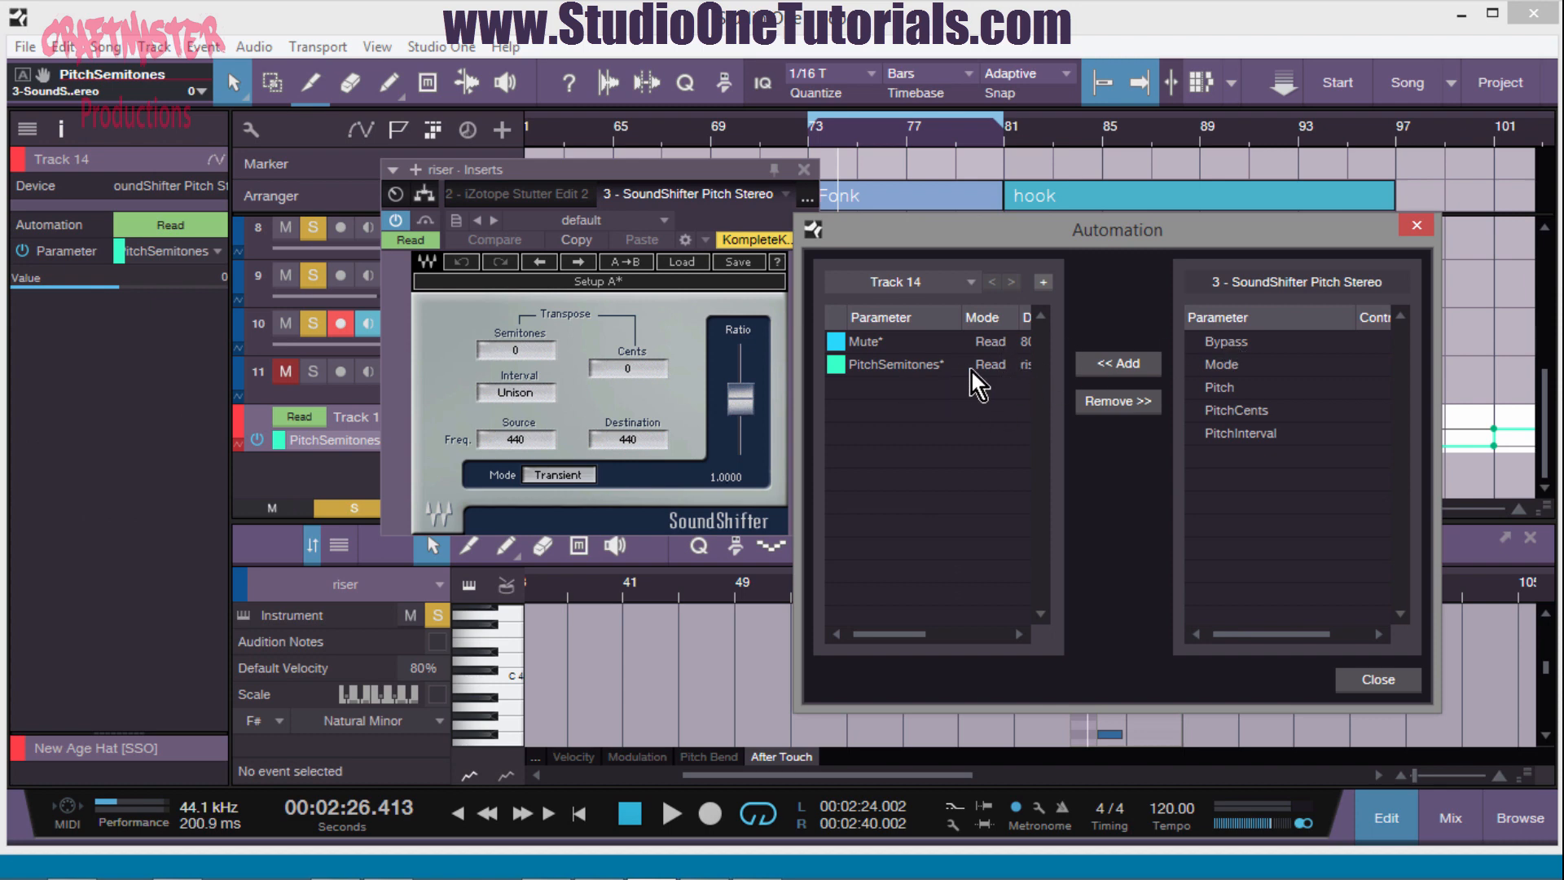
{"action": "left_click", "coordinate": [937, 367]}
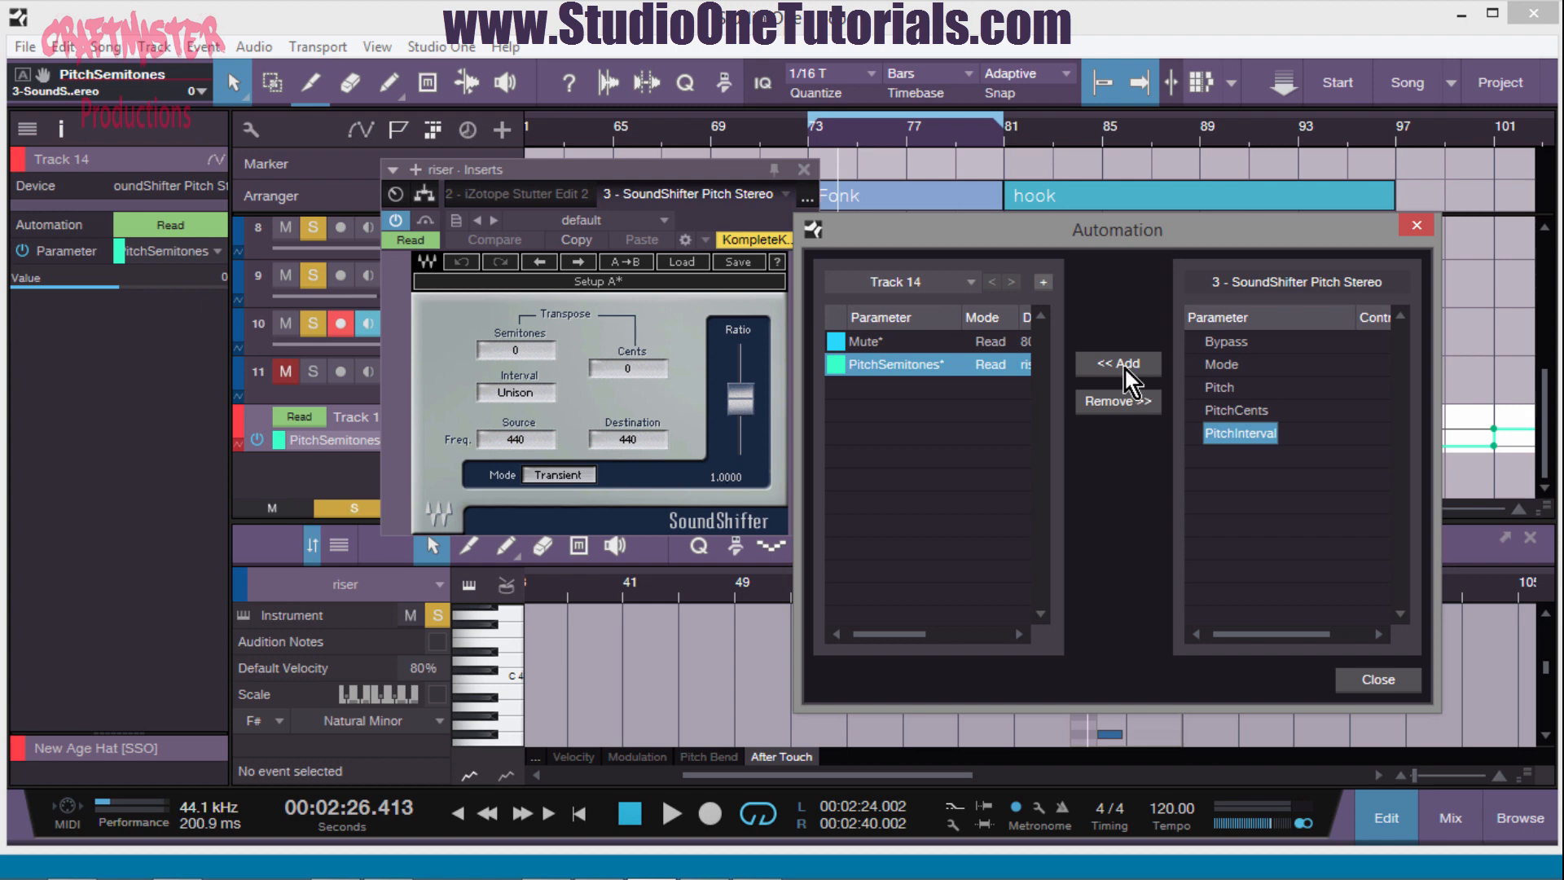
{"action": "left_click", "coordinate": [941, 417]}
{"action": "left_click", "coordinate": [881, 366]}
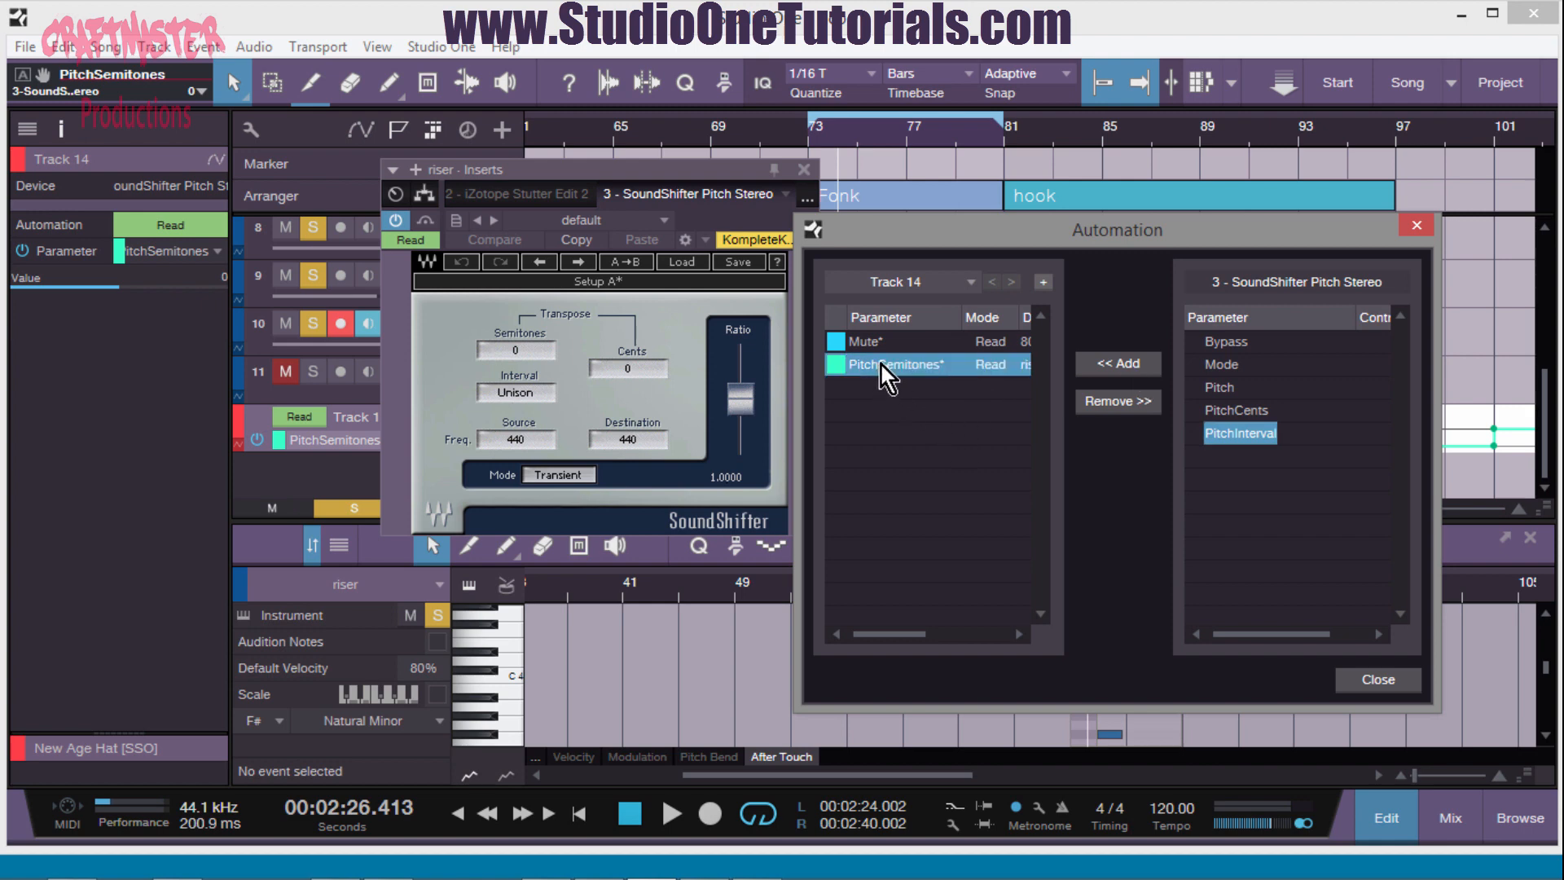
{"action": "left_click", "coordinate": [972, 282]}
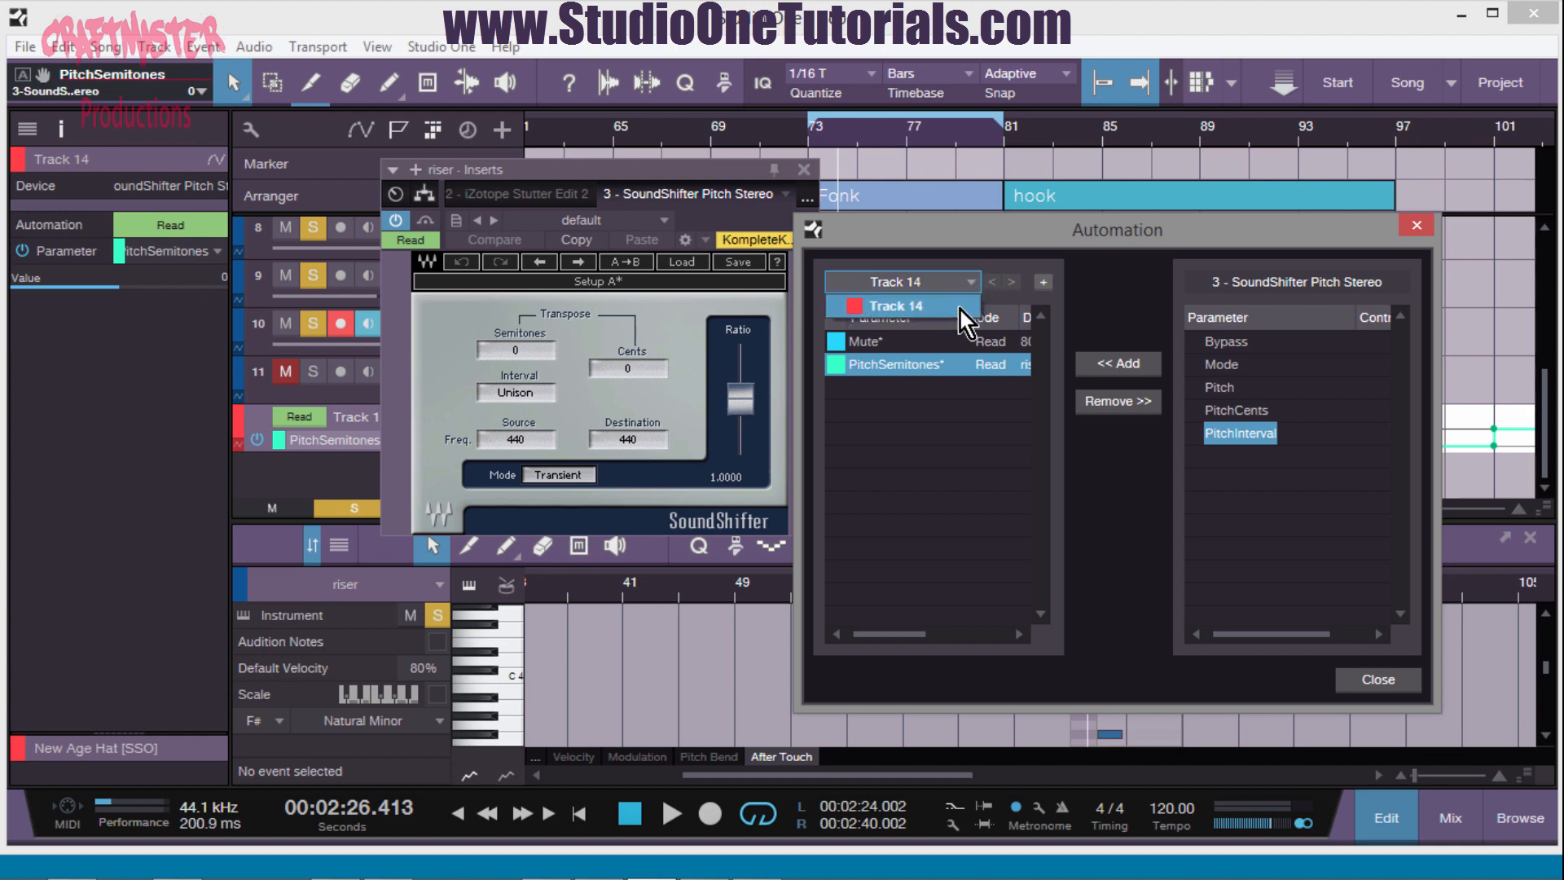
{"action": "left_click", "coordinate": [982, 492]}
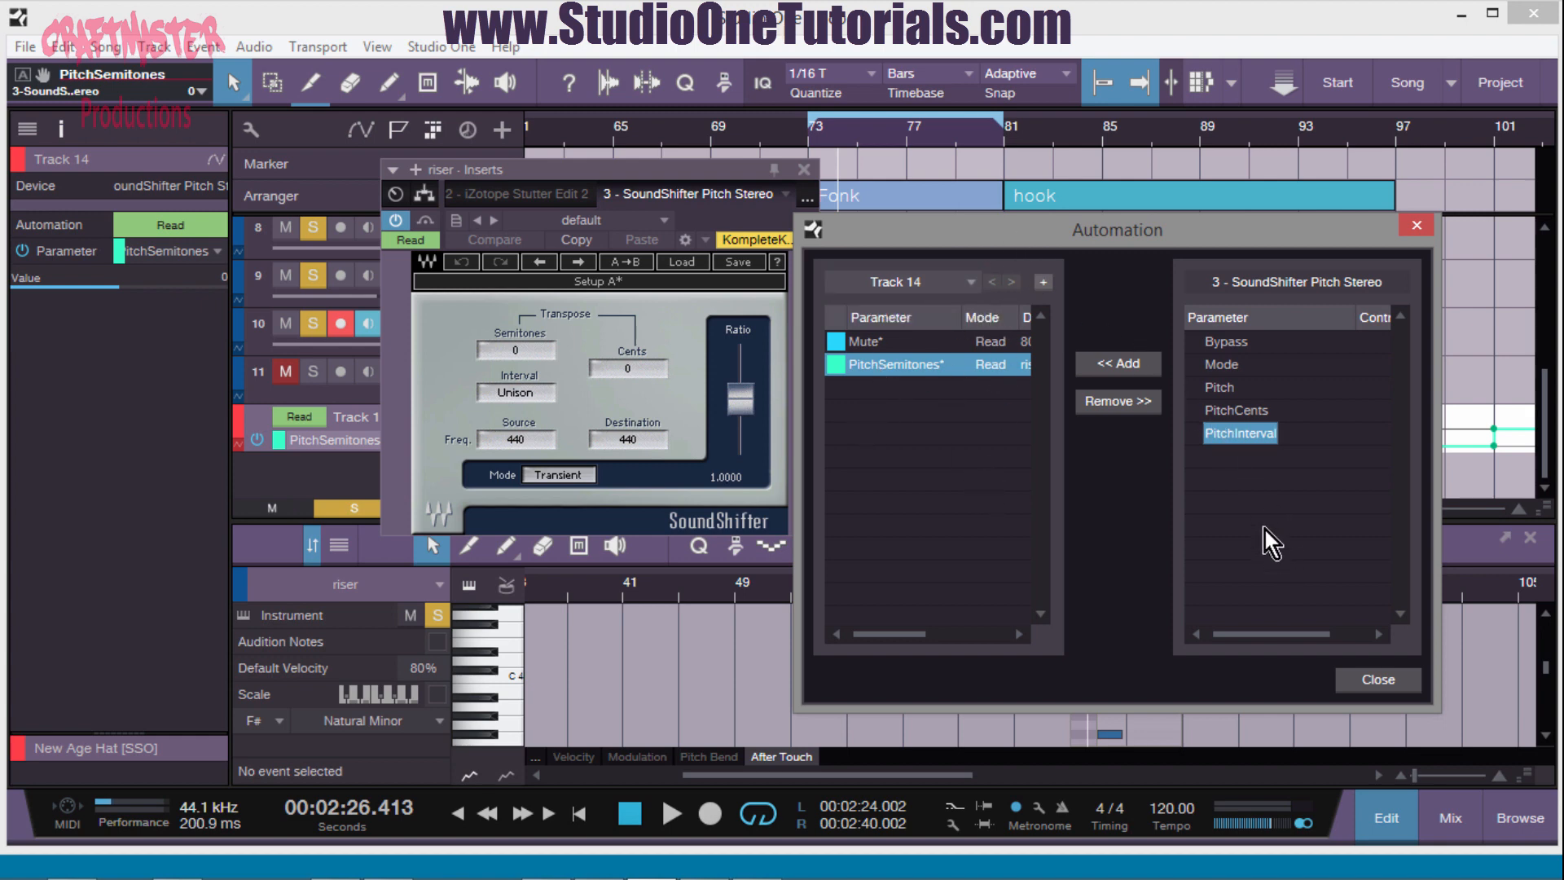
{"action": "left_click", "coordinate": [1222, 388]}
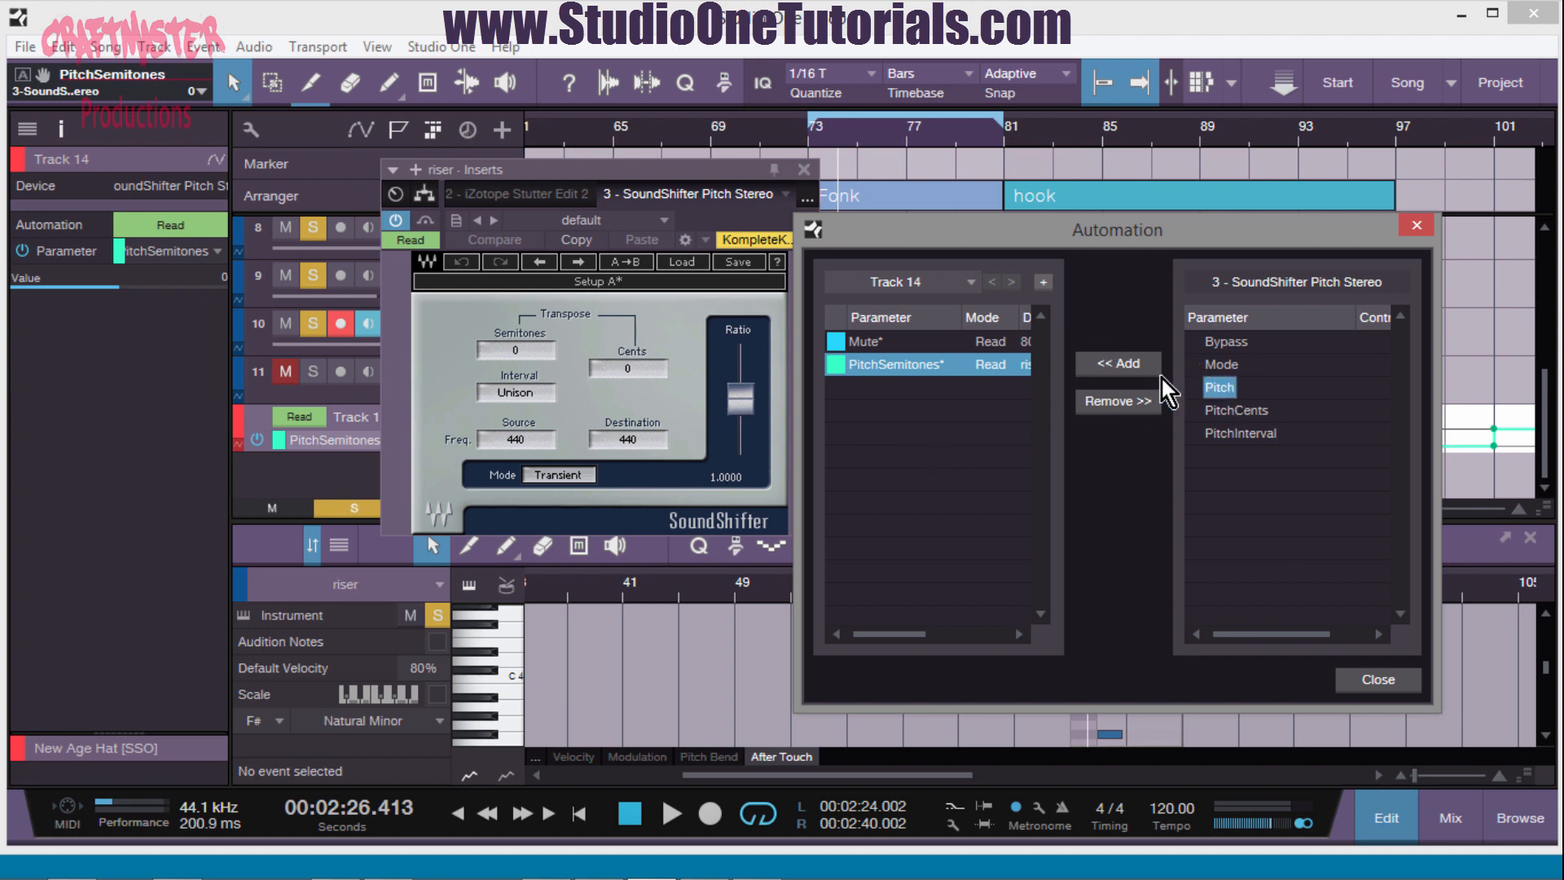
{"action": "left_click", "coordinate": [1141, 368]}
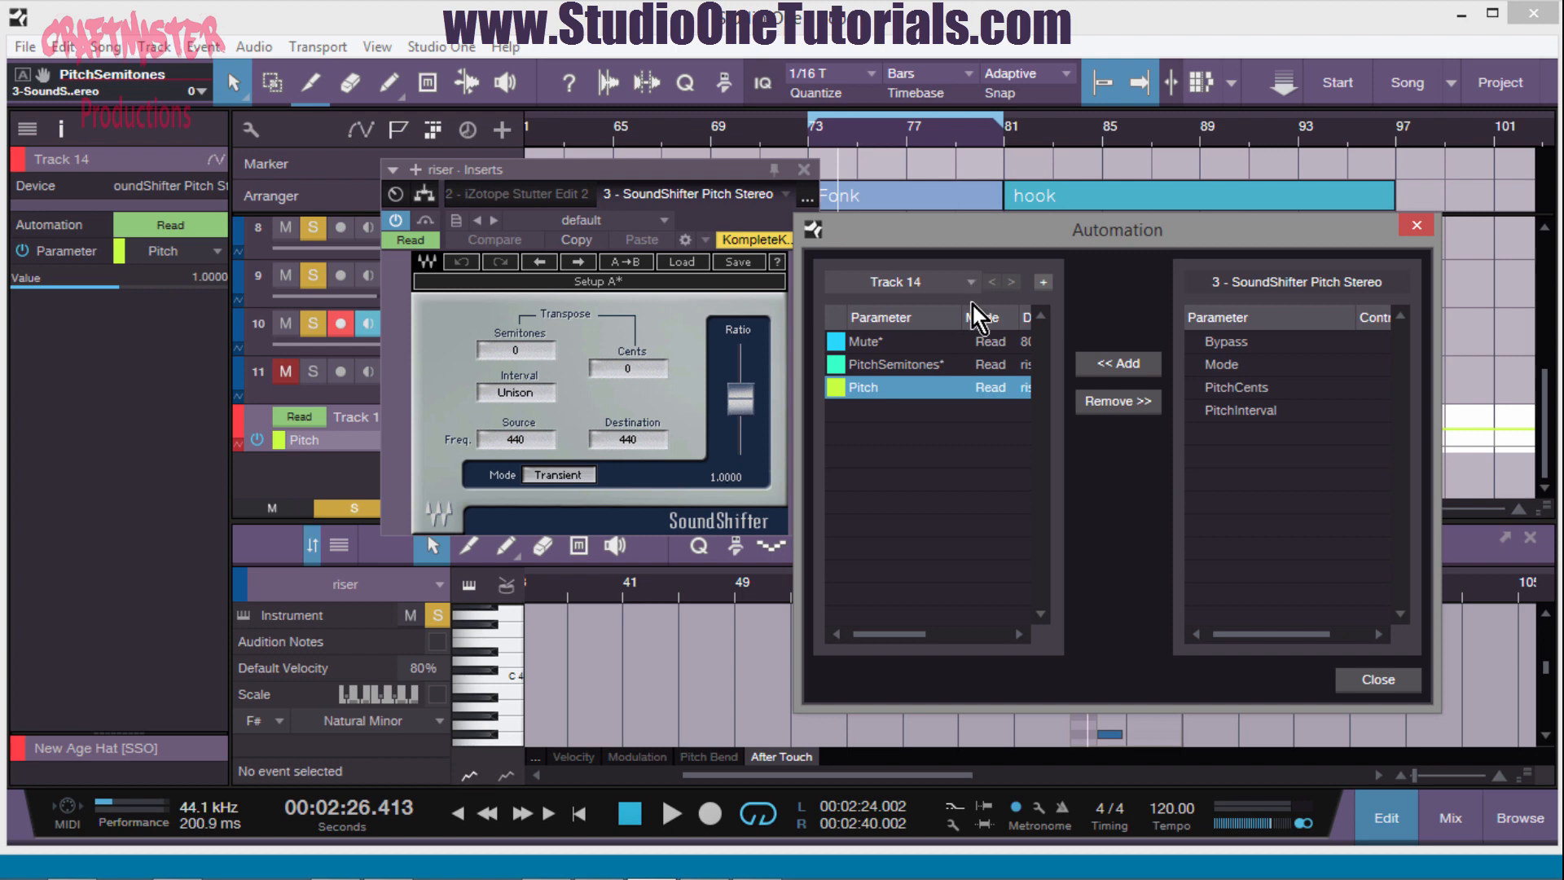
{"action": "left_click", "coordinate": [1131, 401]}
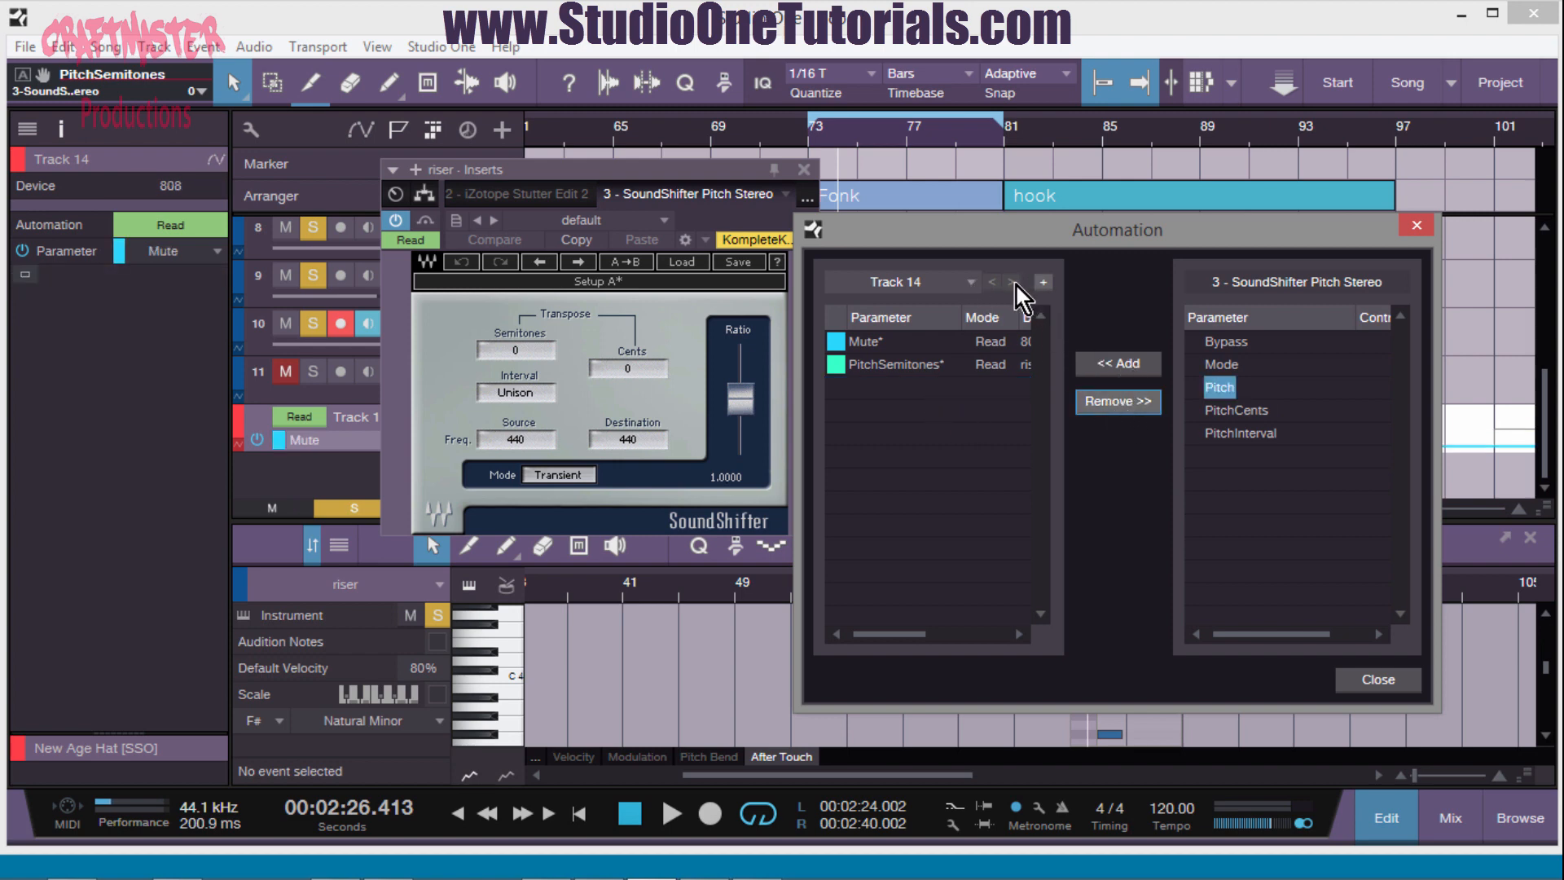
- Create a new automation track, assign SoundShifter's Pitch parameter to it, and close the automation settings
{"action": "left_click", "coordinate": [971, 287]}
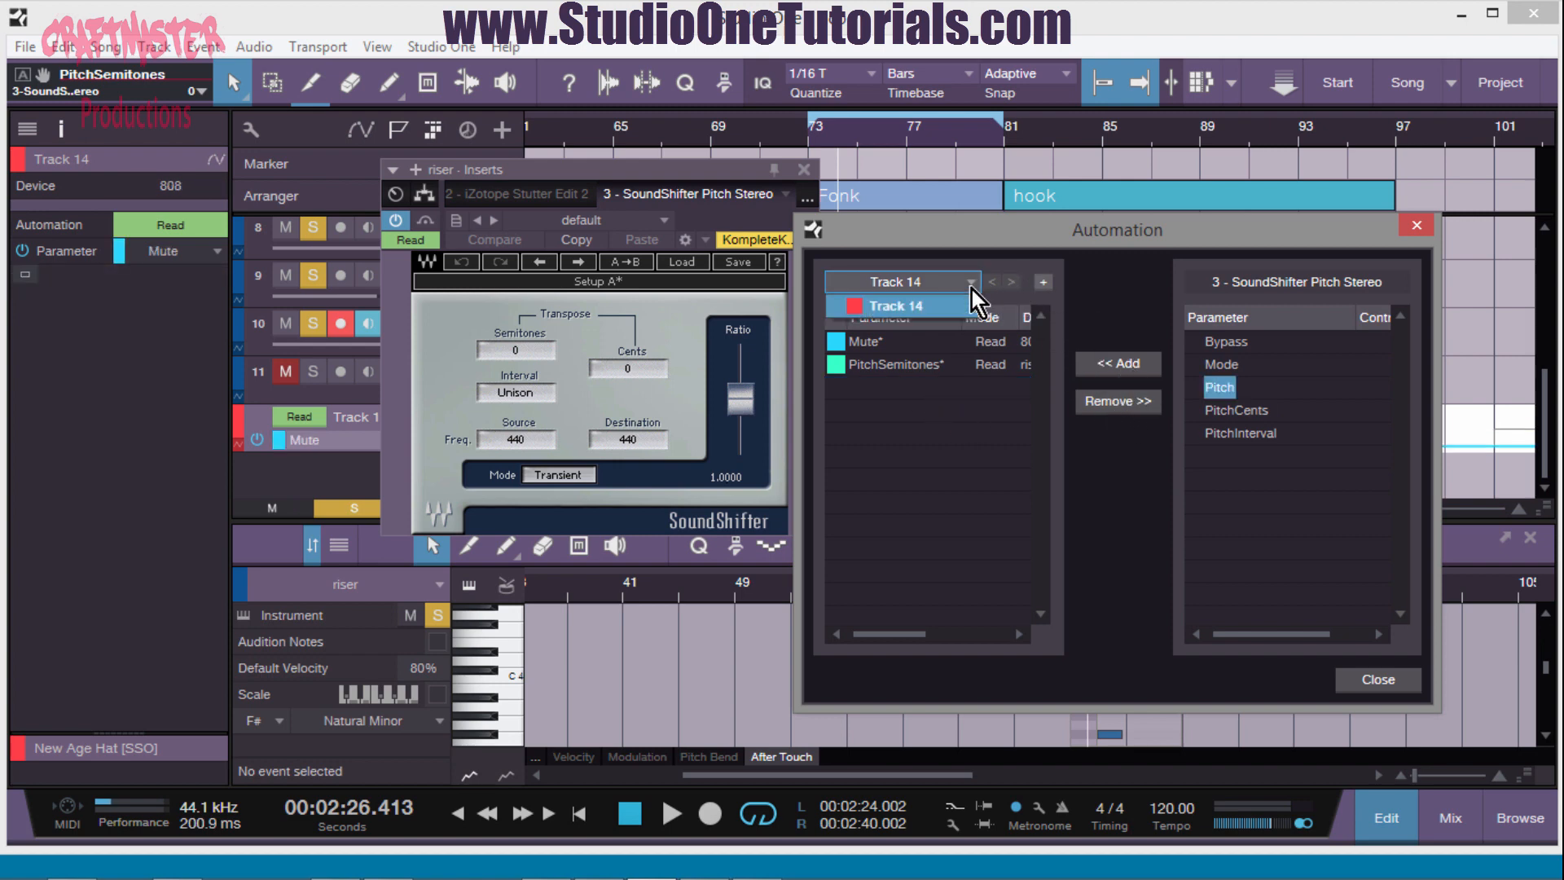
{"action": "left_click", "coordinate": [972, 290]}
{"action": "left_click", "coordinate": [1043, 282]}
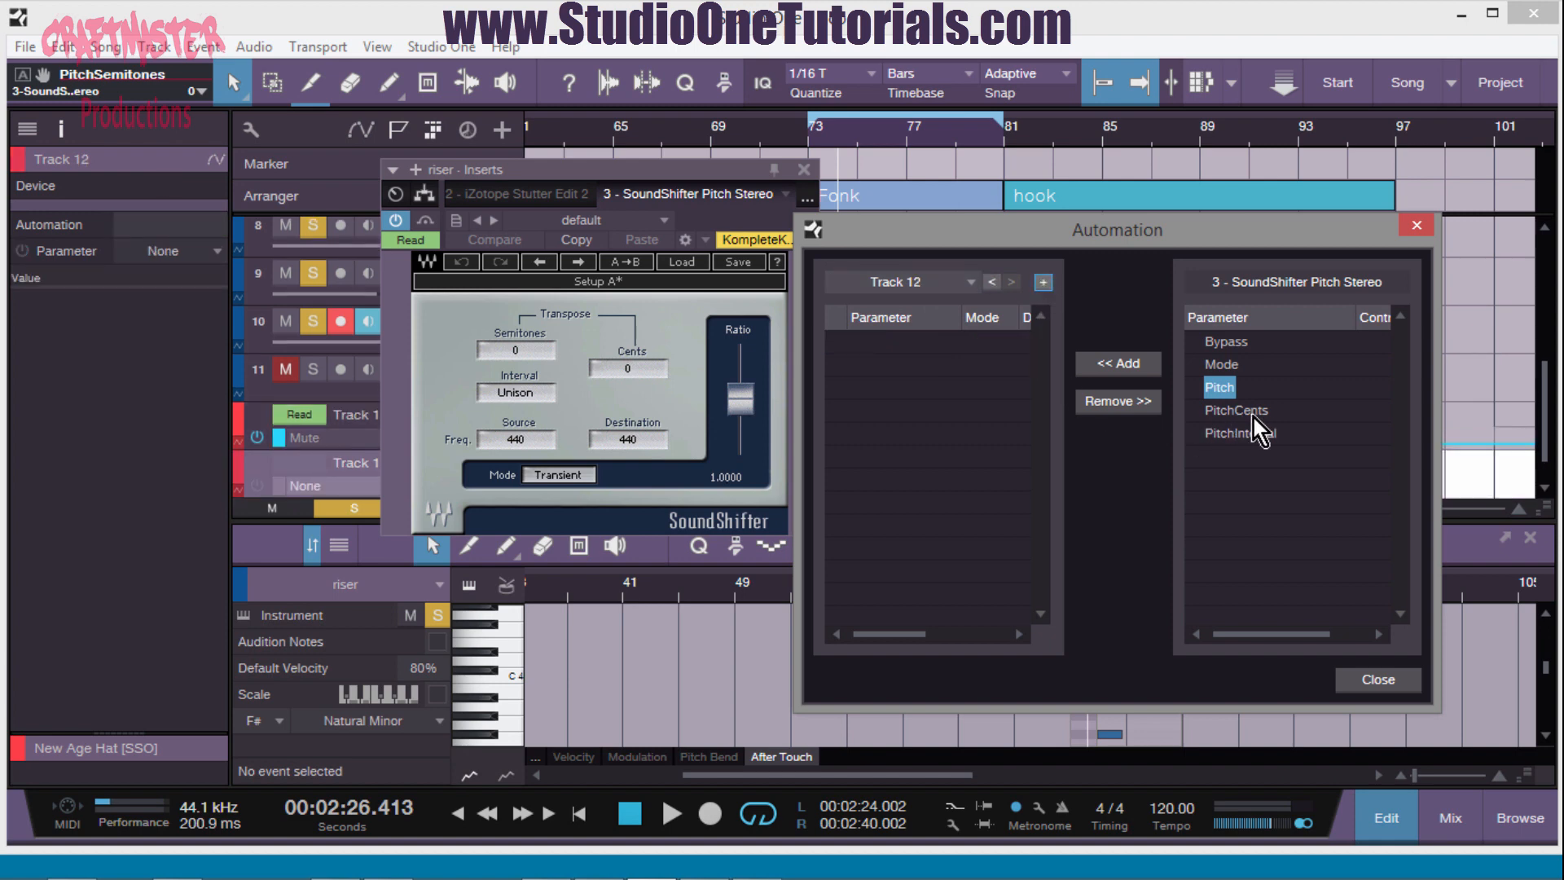
{"action": "left_click", "coordinate": [1108, 367]}
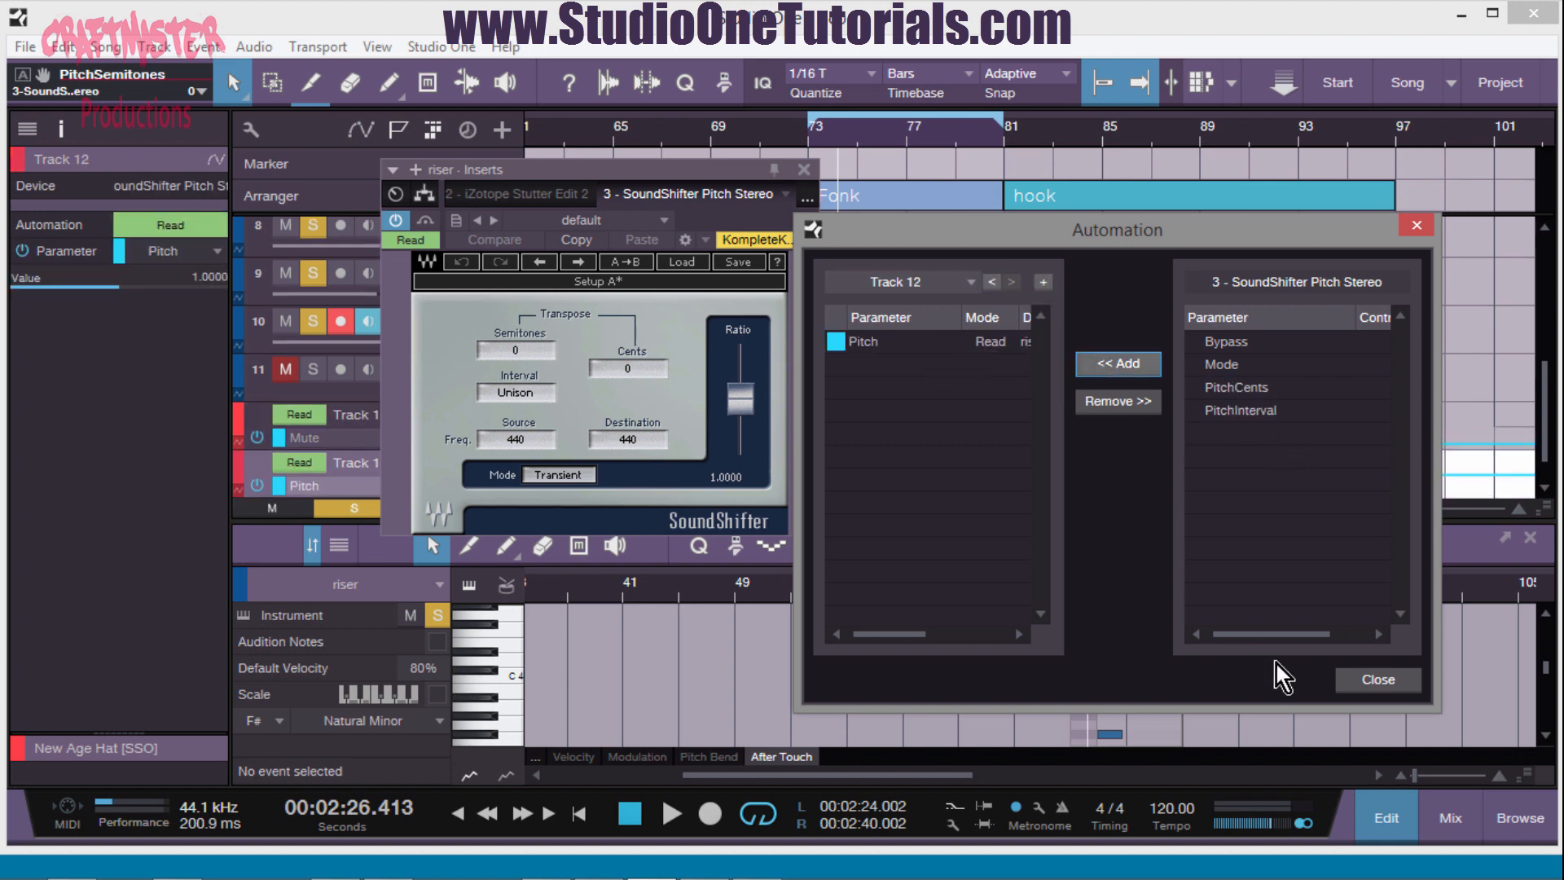
{"action": "left_click", "coordinate": [1381, 681]}
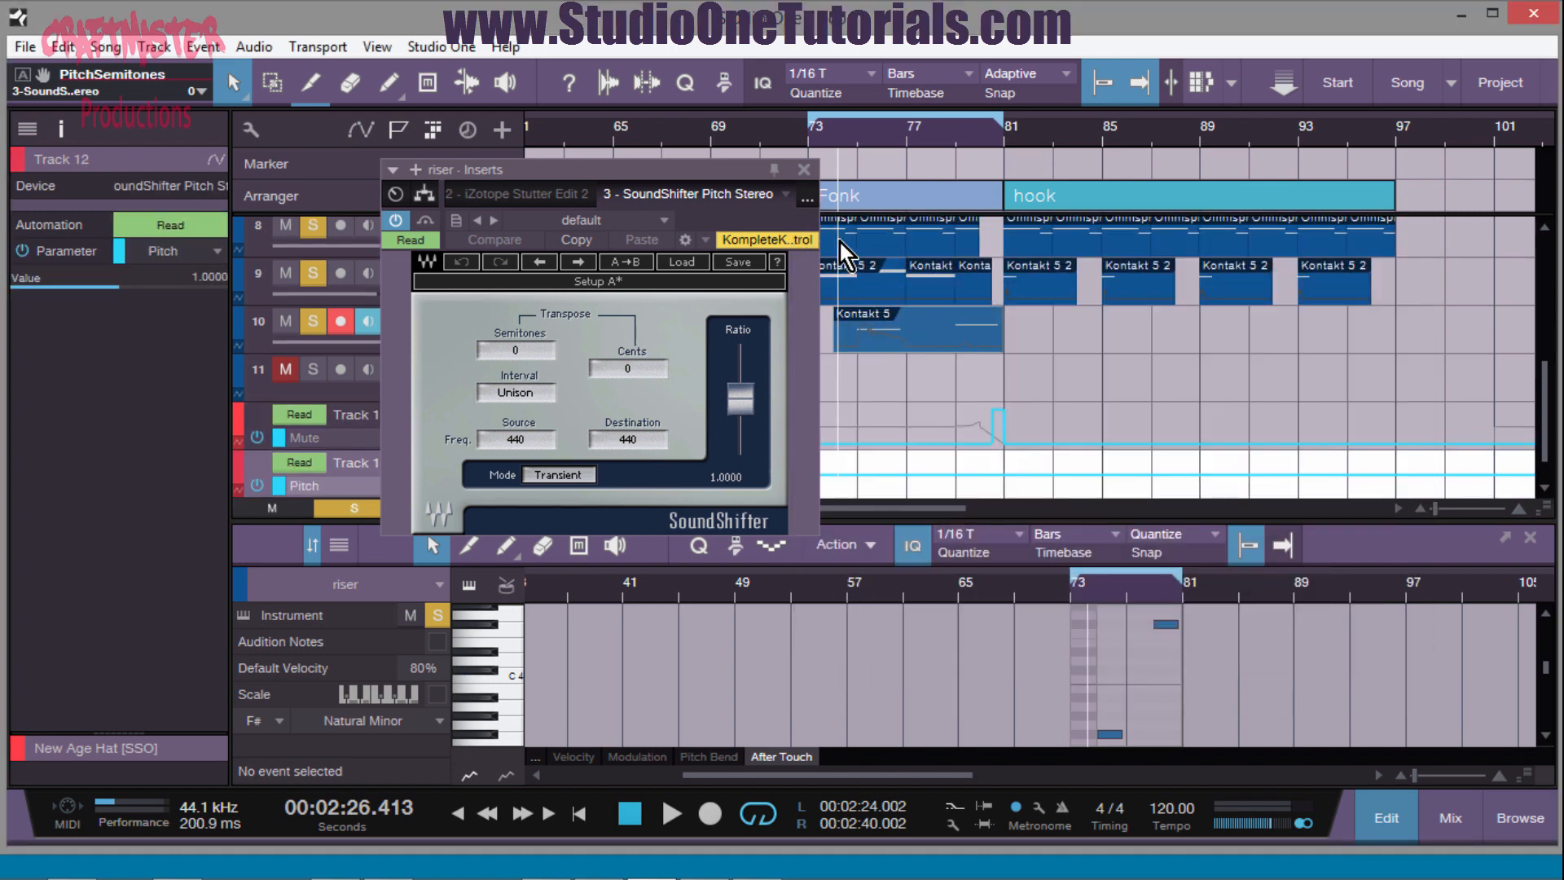
- Close the riser's plug-in window, enlarge the arrangement area, and rename the new automation track as pitch
{"action": "left_click", "coordinate": [804, 169]}
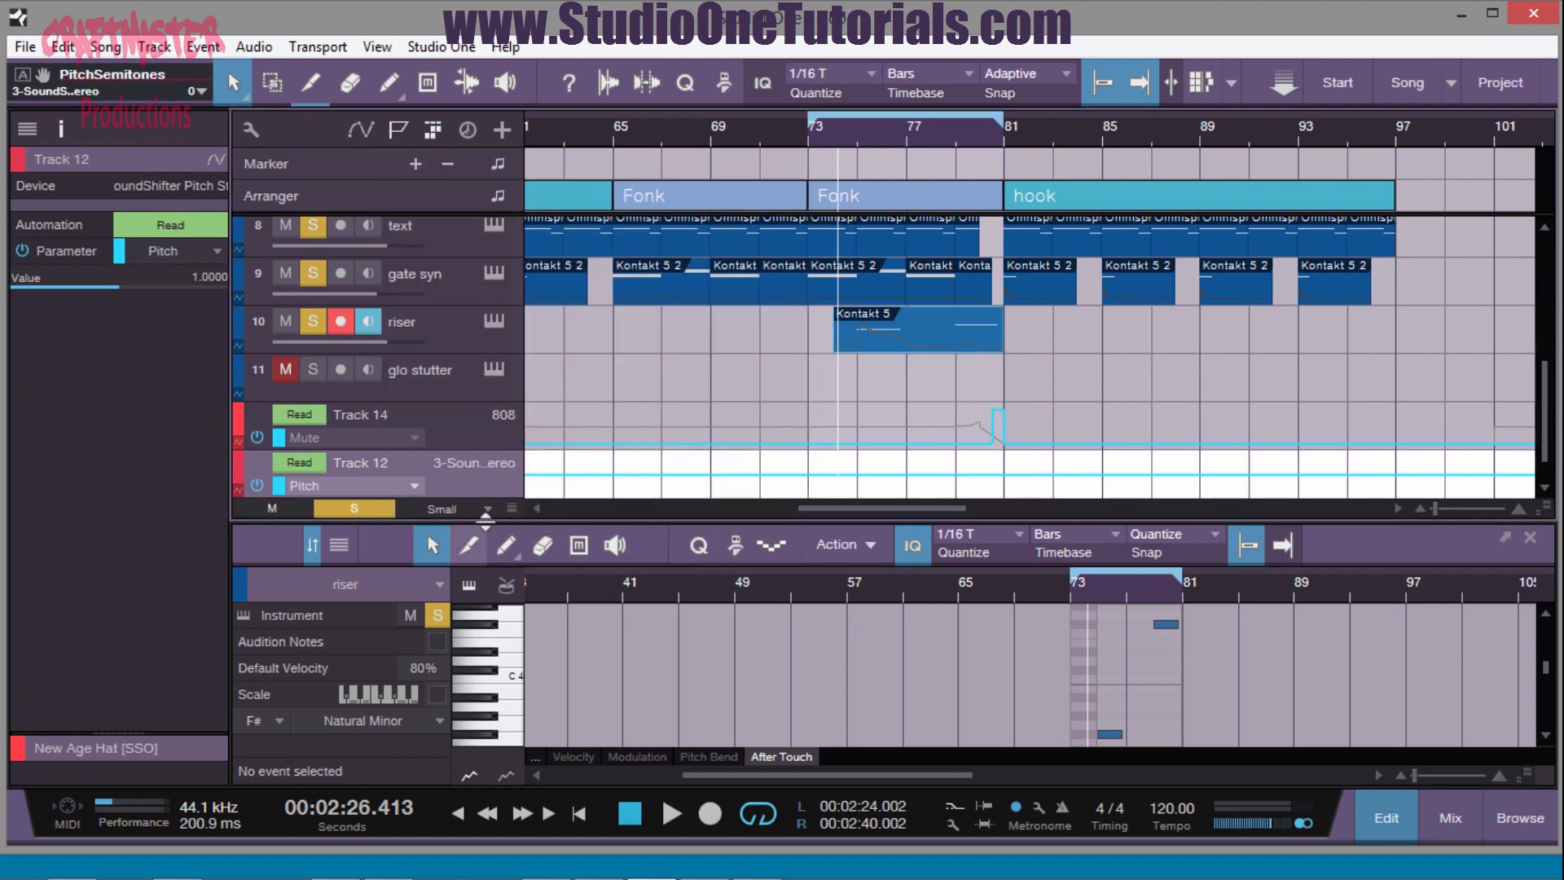
{"action": "left_click_drag", "start_coordinate": [485, 519], "coordinate": [486, 636]}
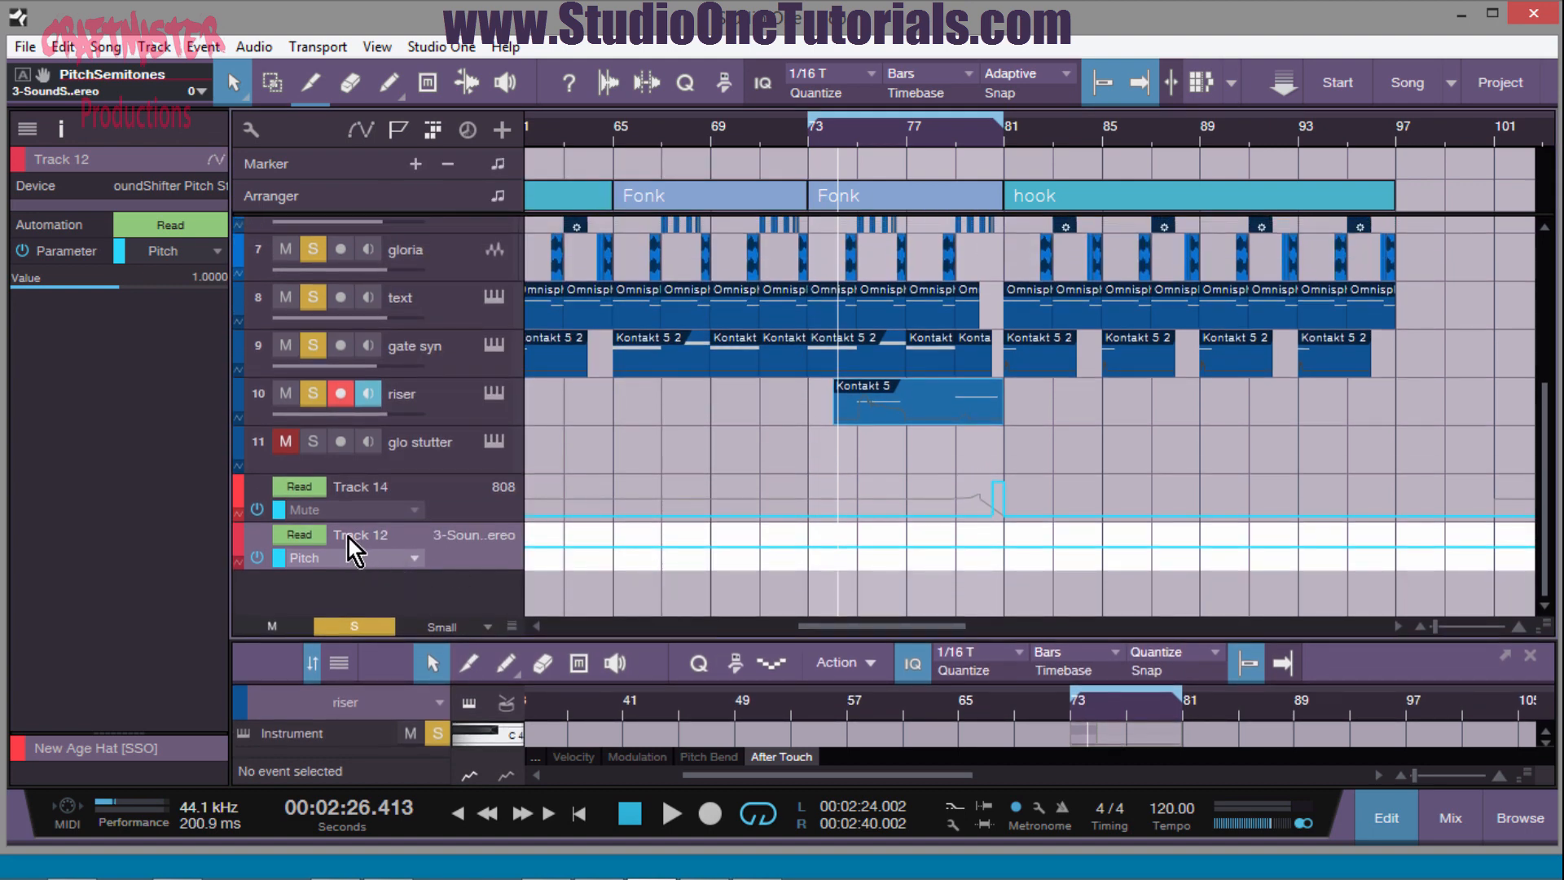
{"action": "double_click", "coordinate": [346, 535]}
{"action": "scroll", "coordinate": [346, 534], "scroll_direction": "up", "scroll_amount": 1}
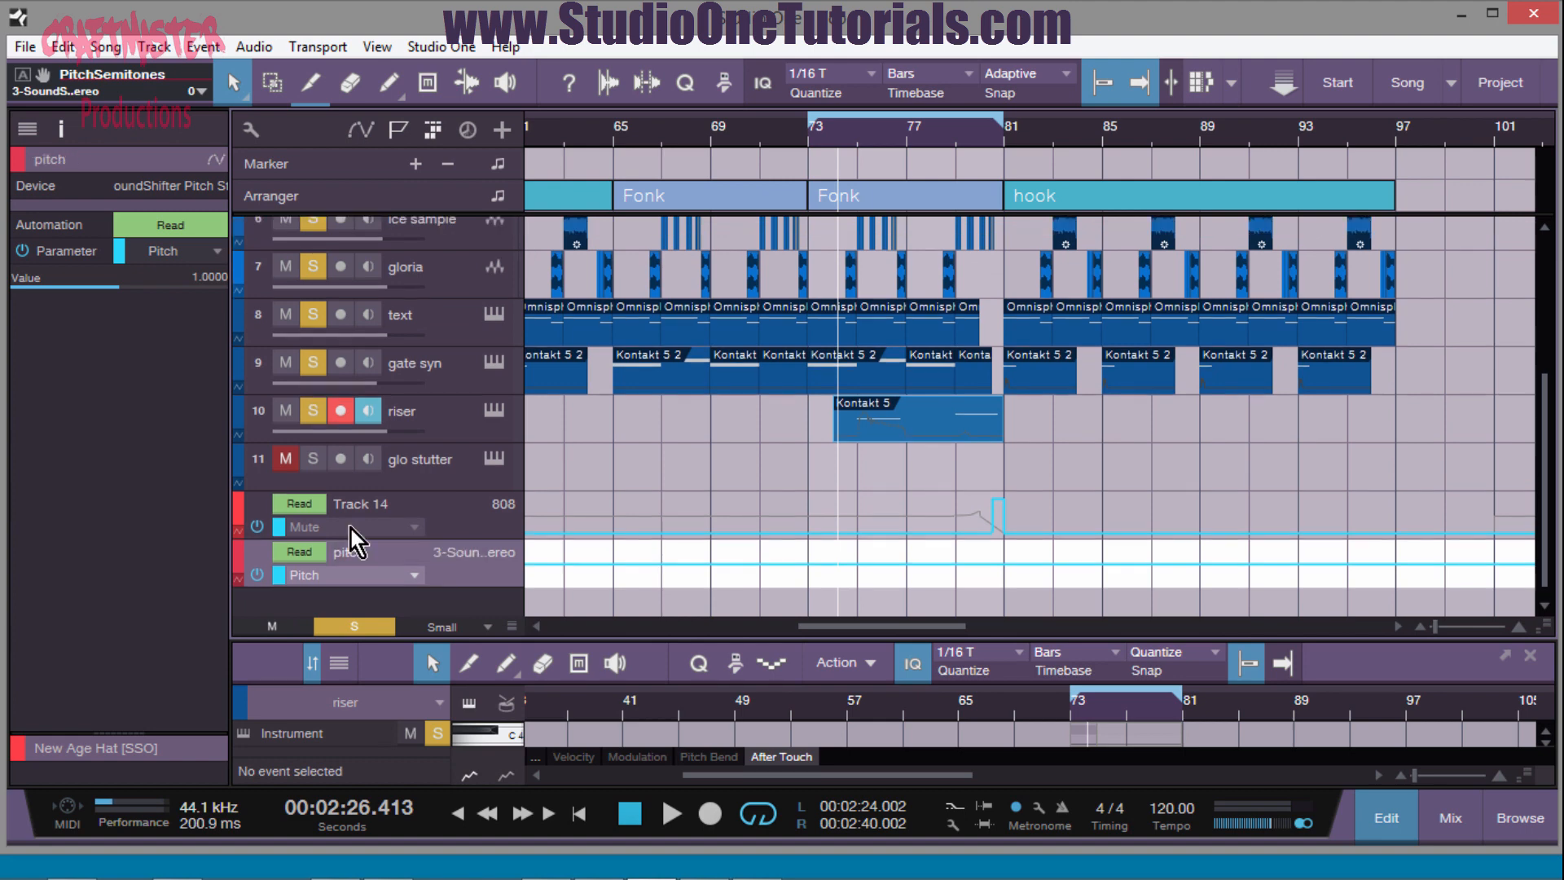
- Rename automation Track 14 as semintone and switch its displayed parameter from Mute to PitchSemitones
{"action": "double_click", "coordinate": [363, 500]}
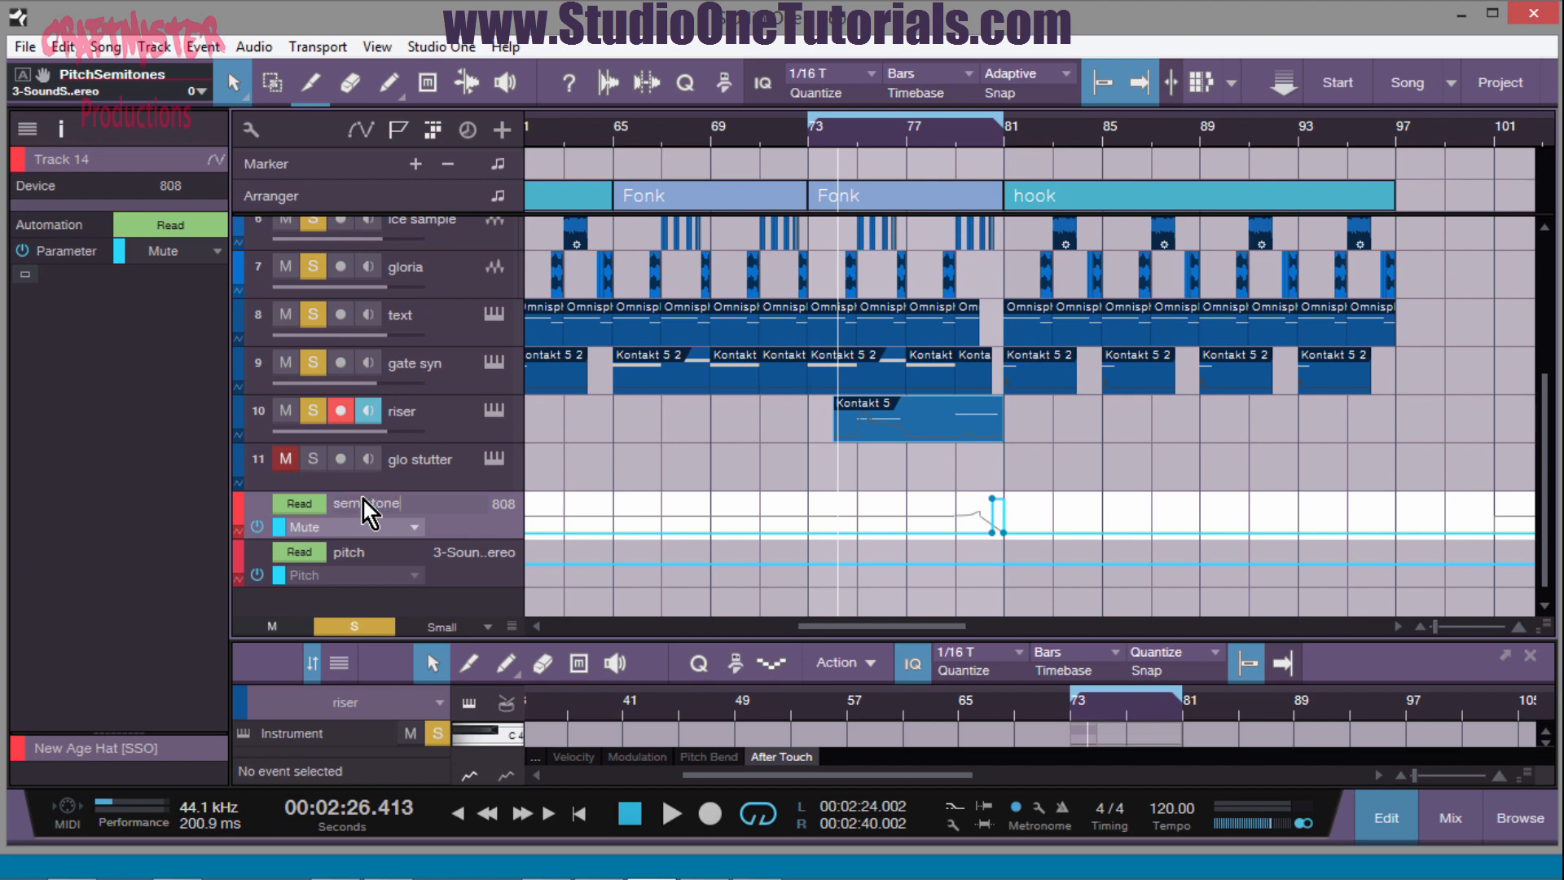
{"action": "type", "text": "semintone"}
{"action": "key", "text": "Return"}
{"action": "left_click", "coordinate": [414, 529]}
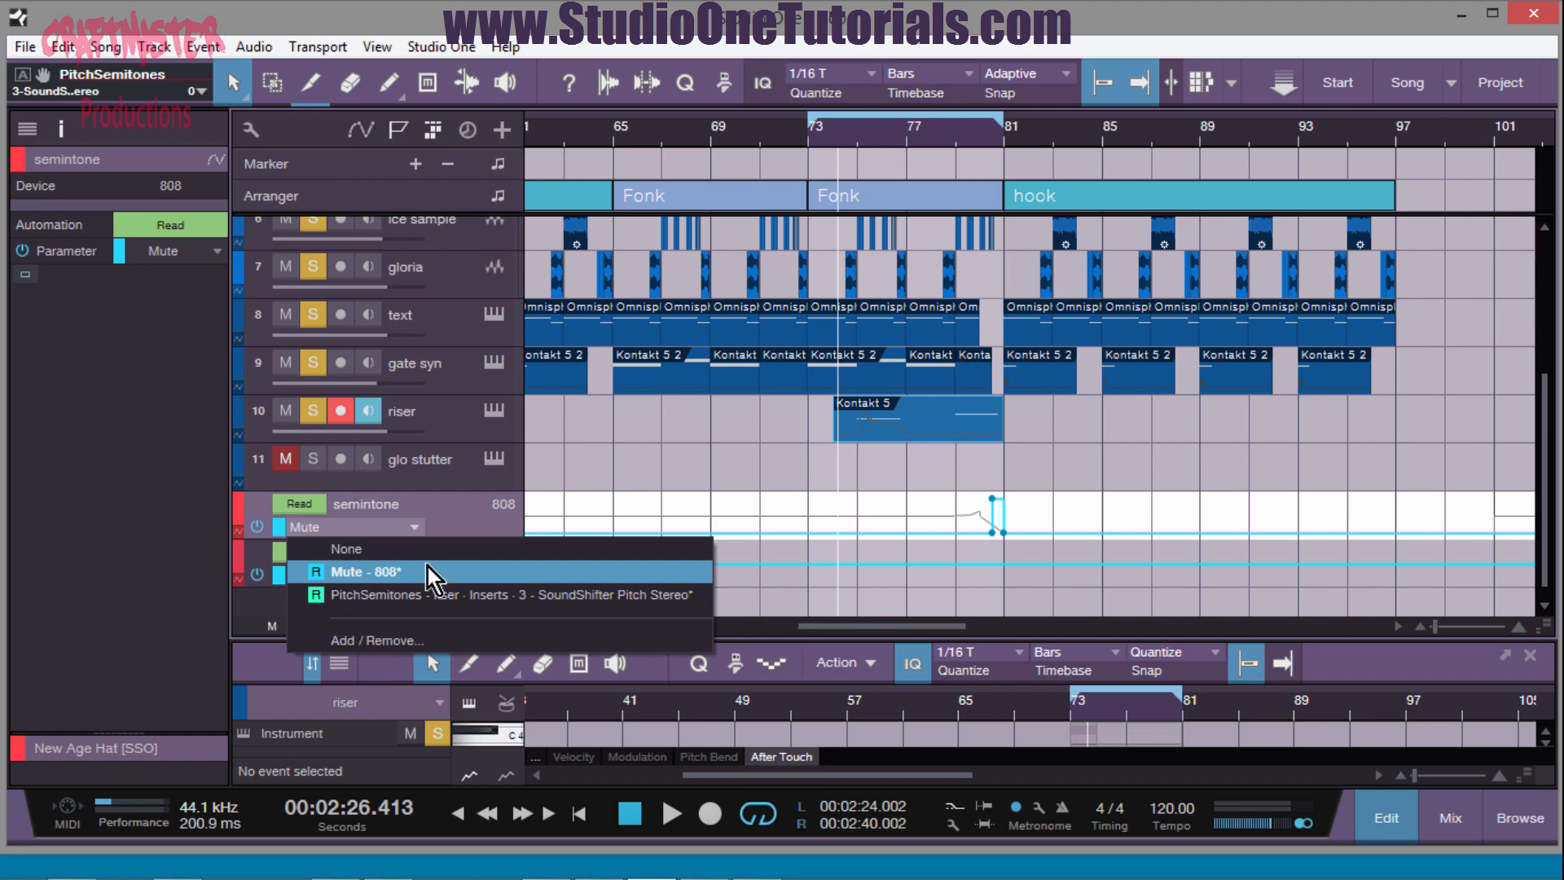
{"action": "left_click", "coordinate": [380, 593]}
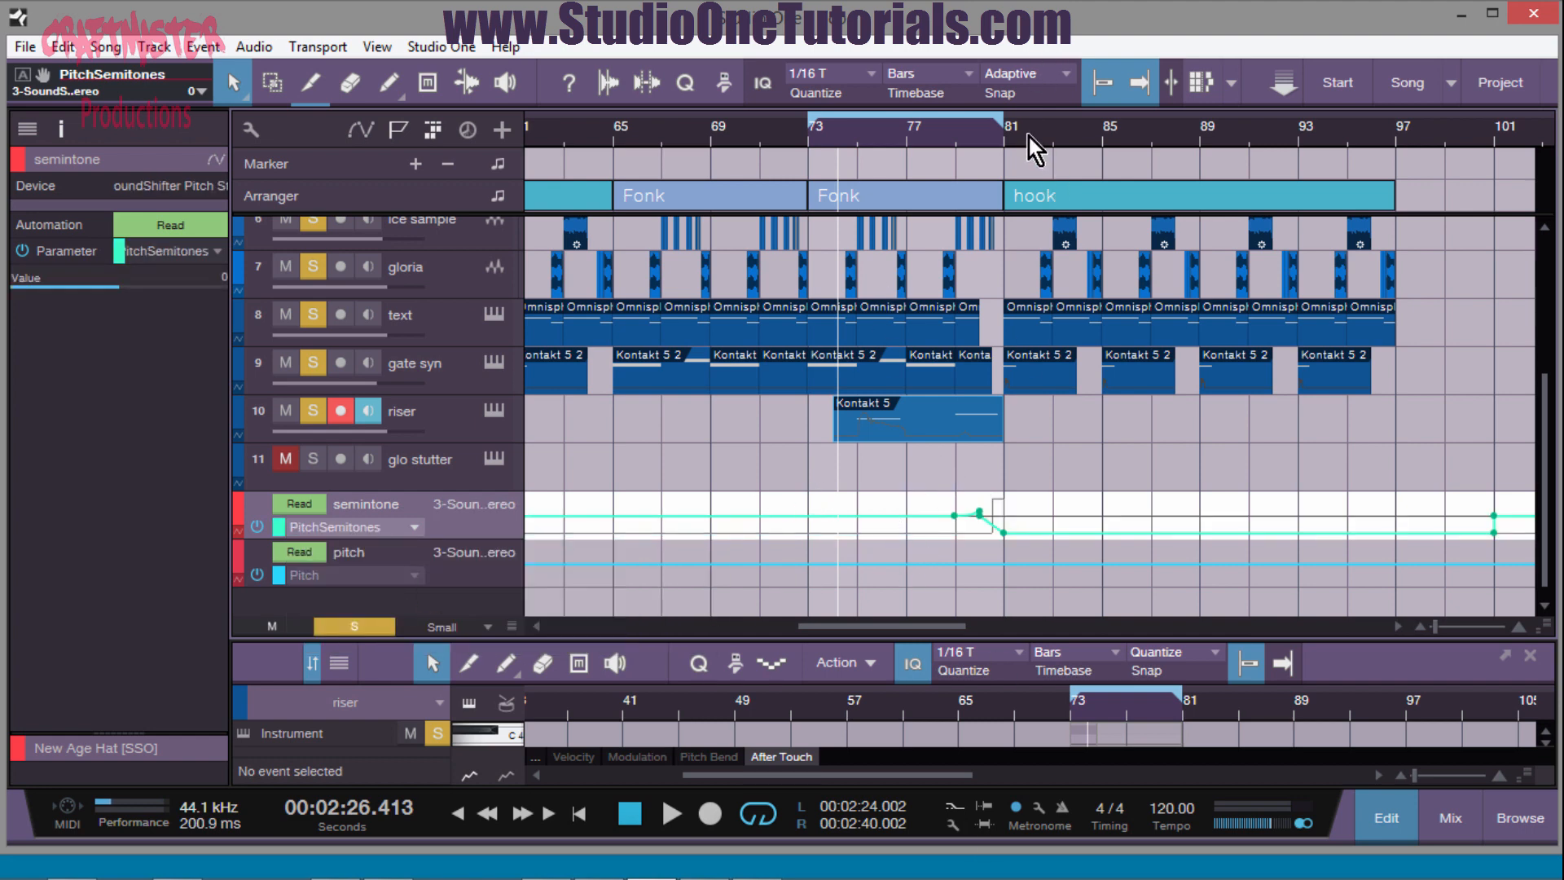
- Enlarge the semintone automation lane and bend its rising curve between bars 79 and 80
{"action": "left_click_drag", "start_coordinate": [1029, 137], "coordinate": [1029, 205]}
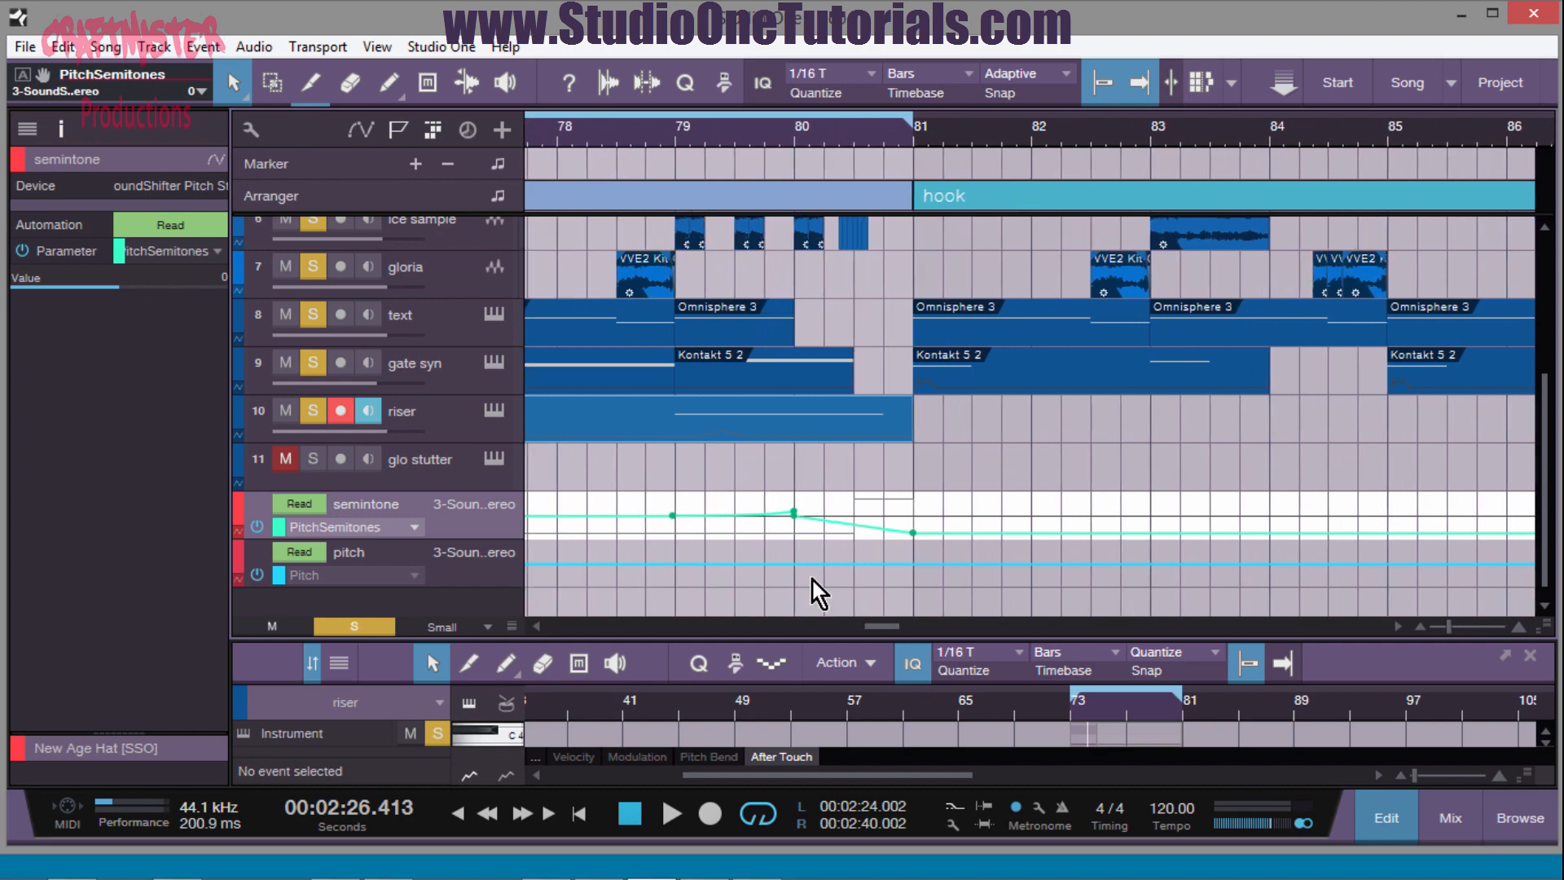
{"action": "left_click", "coordinate": [853, 523]}
{"action": "left_click_drag", "start_coordinate": [480, 541], "coordinate": [478, 681]}
{"action": "left_click_drag", "start_coordinate": [750, 129], "coordinate": [750, 145]}
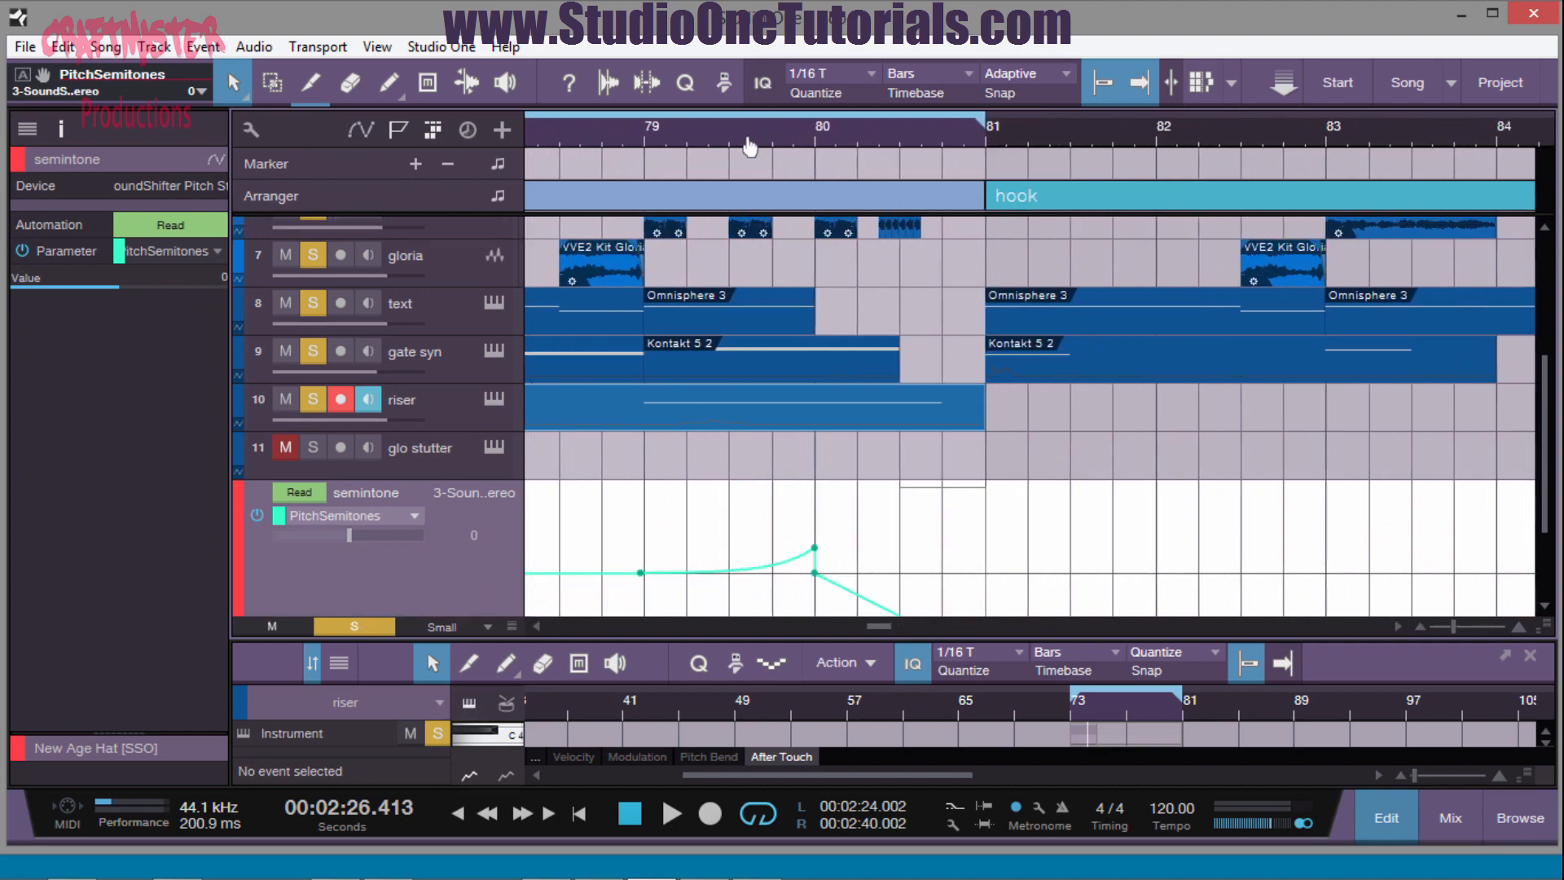
{"action": "scroll", "coordinate": [848, 493], "scroll_direction": "down", "scroll_amount": 3}
{"action": "scroll", "coordinate": [839, 459], "scroll_direction": "down", "scroll_amount": 5}
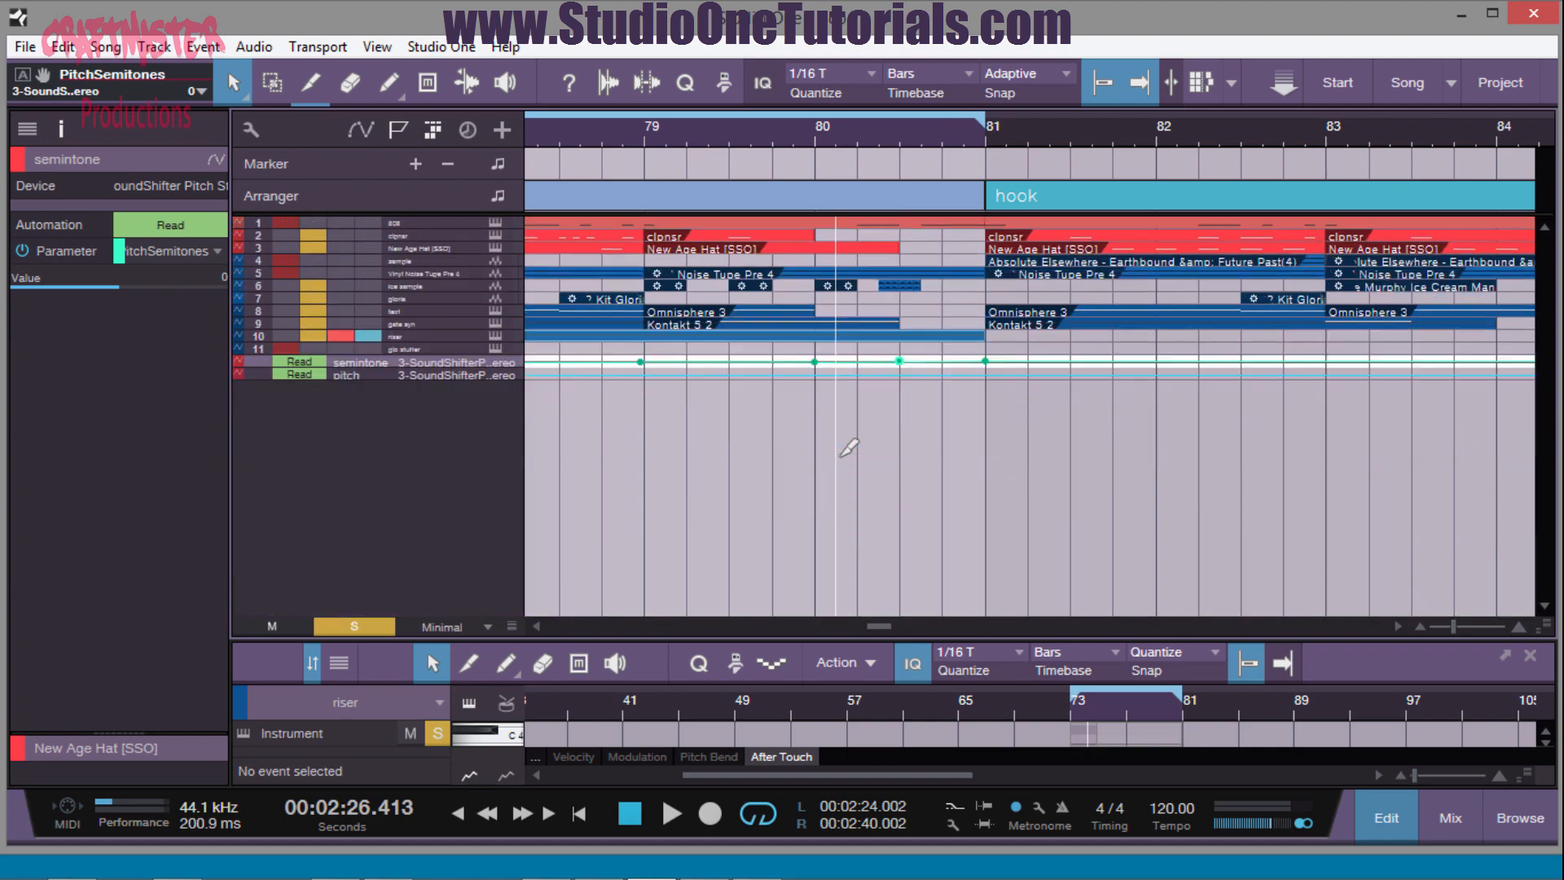
{"action": "scroll", "coordinate": [839, 458], "scroll_direction": "up", "scroll_amount": 8}
{"action": "scroll", "coordinate": [847, 446], "scroll_direction": "up", "scroll_amount": 1}
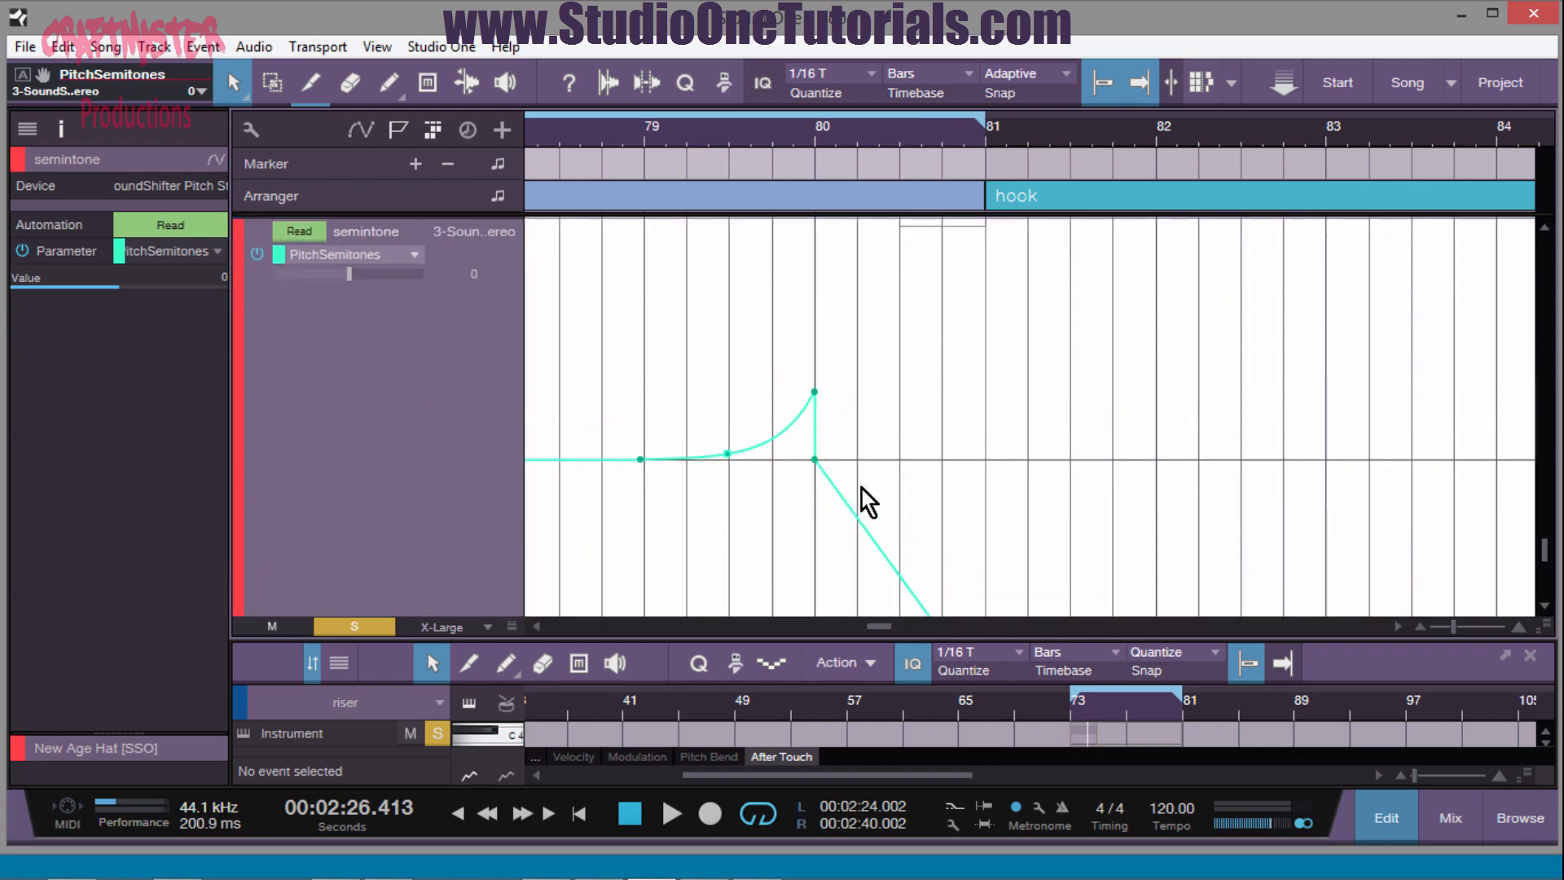
{"action": "left_click", "coordinate": [728, 453]}
{"action": "left_click_drag", "start_coordinate": [734, 461], "coordinate": [763, 449]}
{"action": "scroll", "coordinate": [936, 367], "scroll_direction": "down", "scroll_amount": 2}
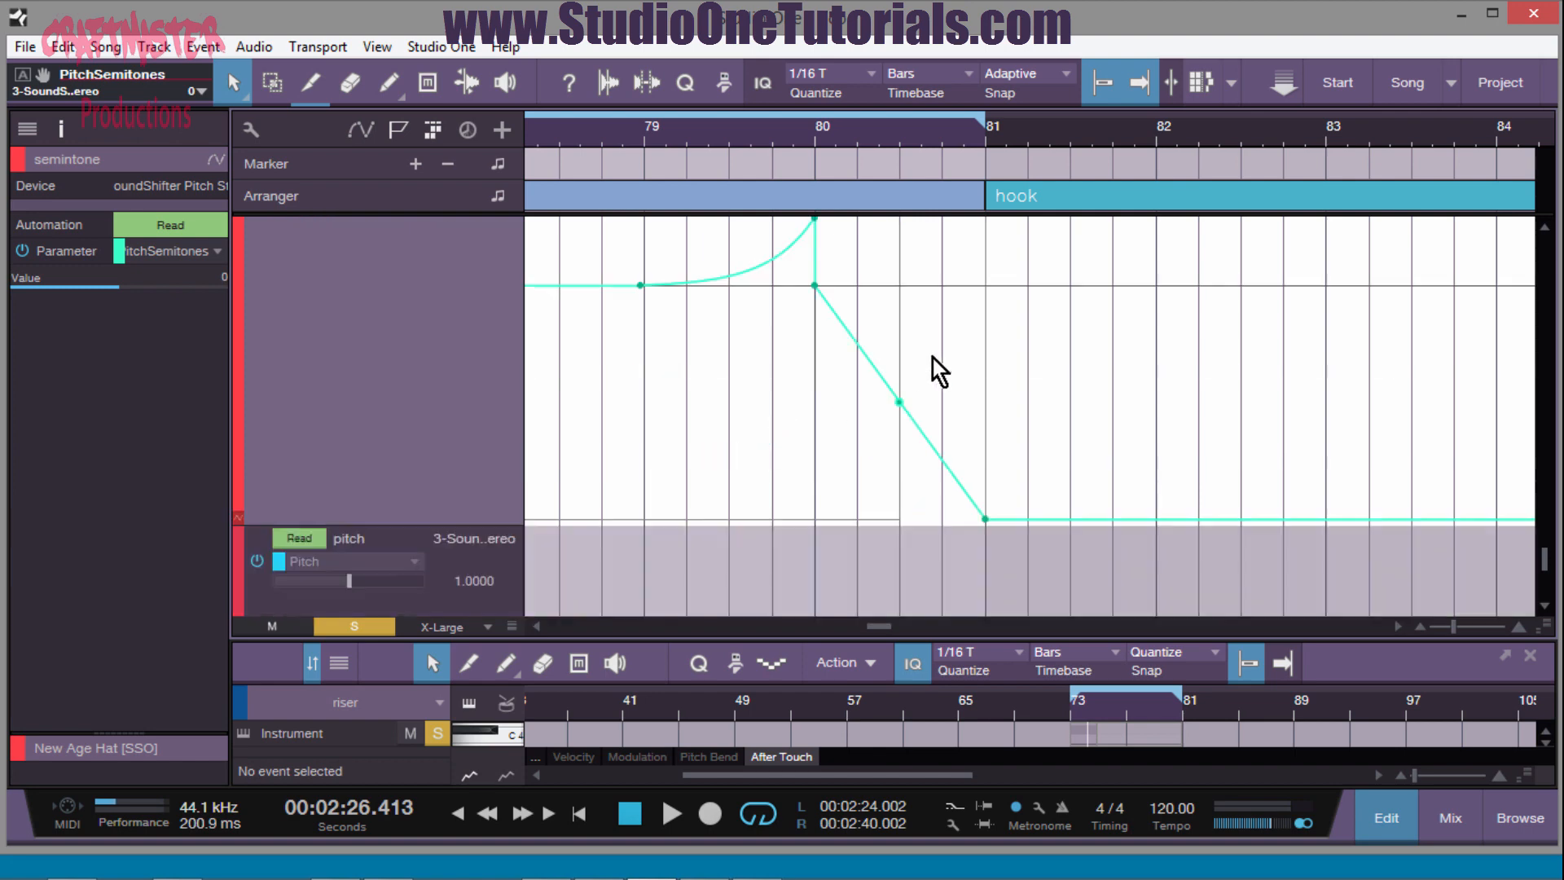
- Bend the falling semitone automation segment between bars 80 and 81 into a downward-bowed curve
{"action": "left_click", "coordinate": [901, 404]}
{"action": "left_click_drag", "start_coordinate": [898, 404], "coordinate": [896, 404]}
{"action": "scroll", "coordinate": [1075, 418], "scroll_direction": "down", "scroll_amount": 2}
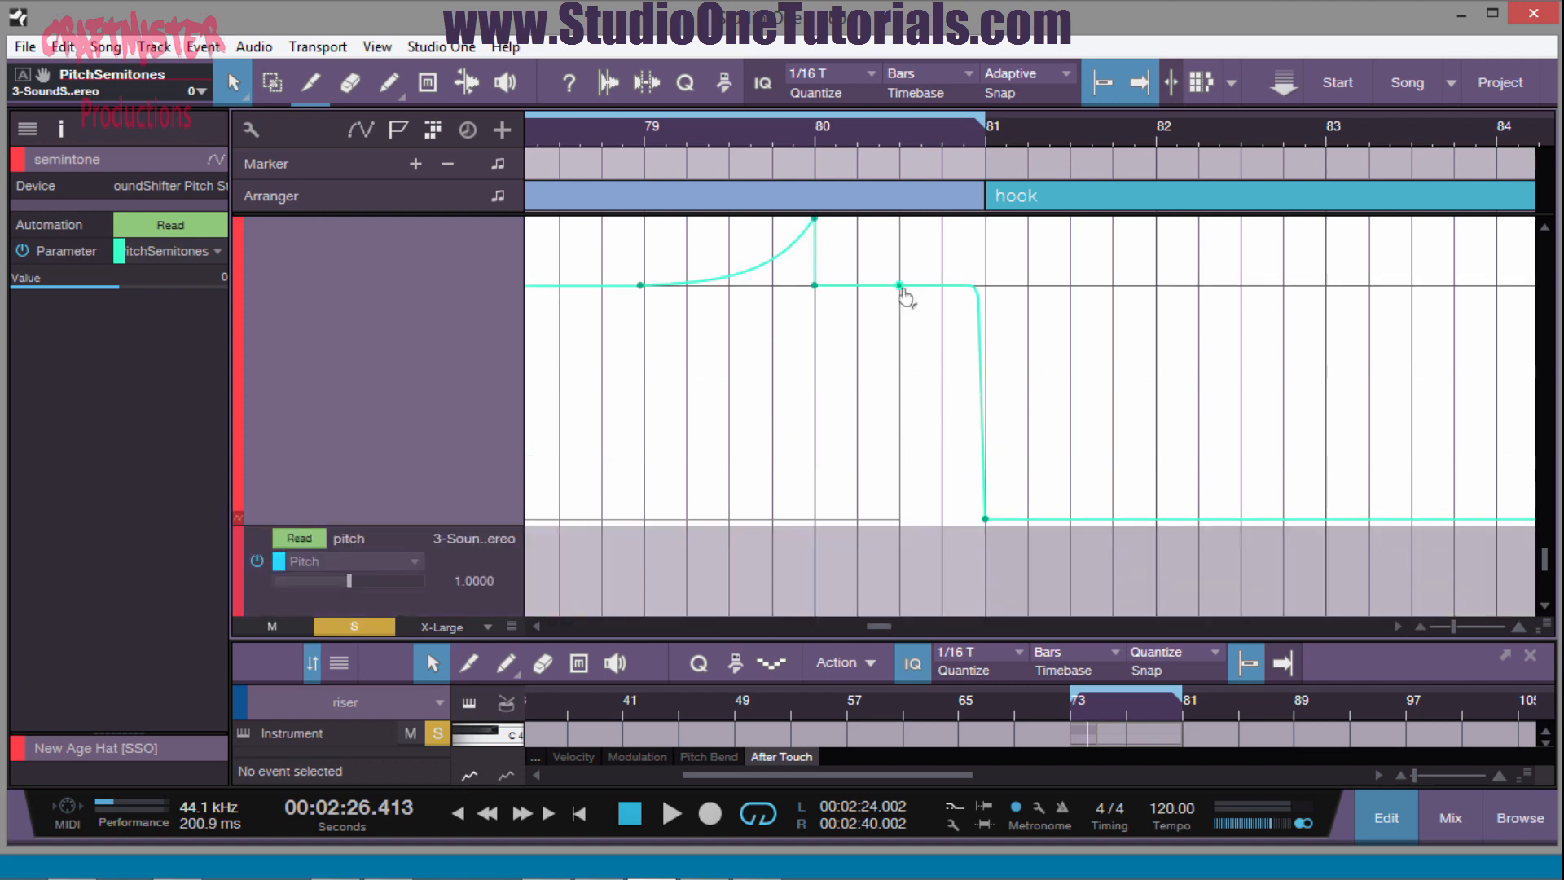
{"action": "left_click_drag", "start_coordinate": [900, 288], "coordinate": [883, 592]}
{"action": "scroll", "coordinate": [938, 514], "scroll_direction": "down", "scroll_amount": 4}
{"action": "scroll", "coordinate": [939, 500], "scroll_direction": "up", "scroll_amount": 4}
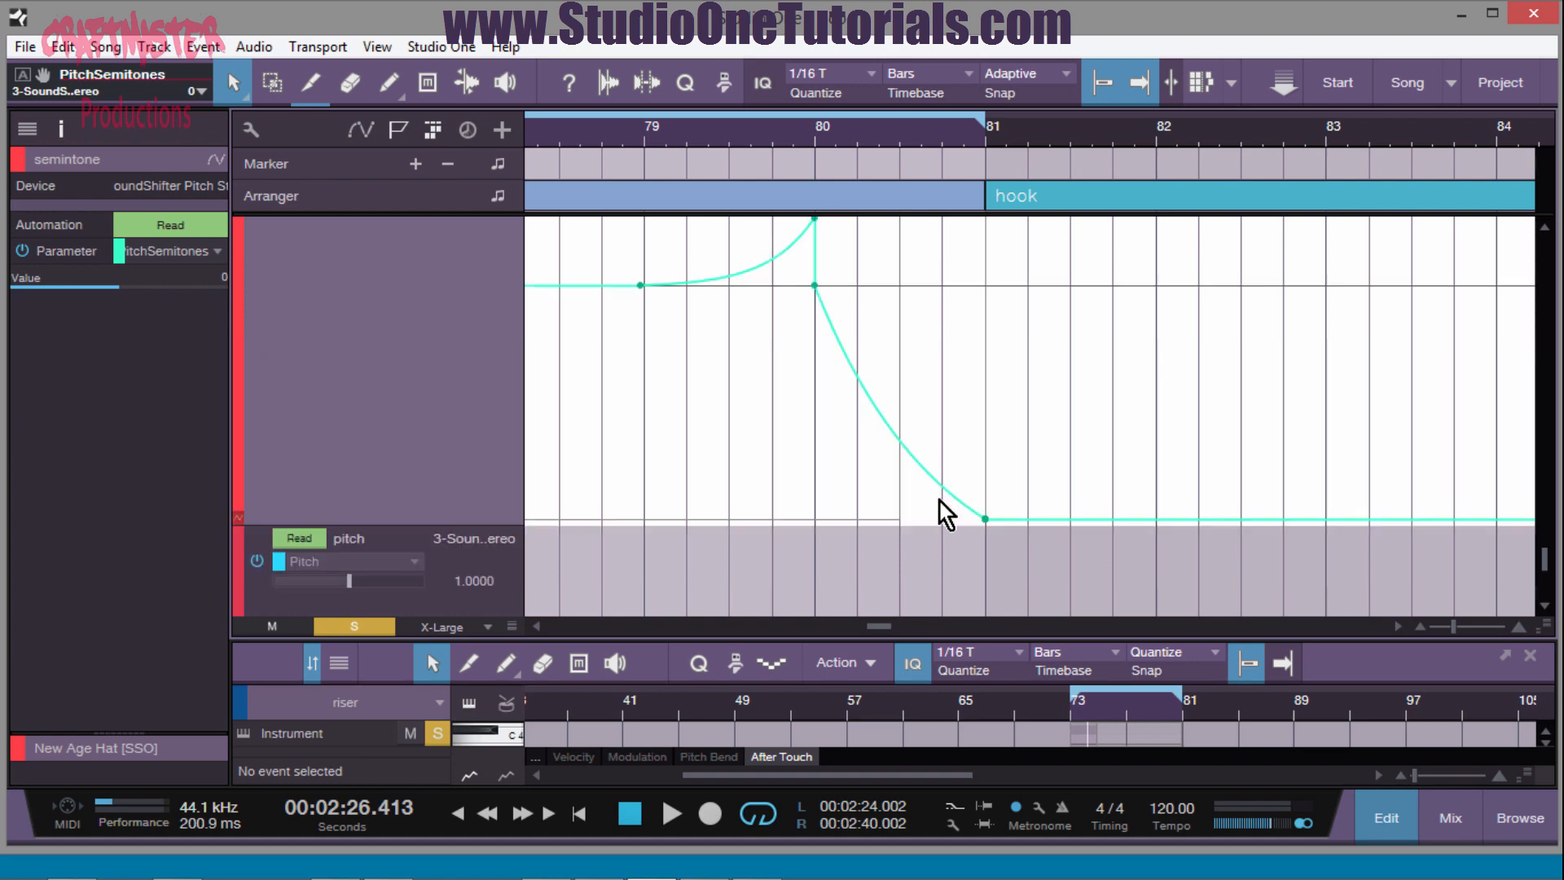
- Extend the loop start back to bar 65 and play both Fonk sections with all tracks in view, stopping just after the loop restarts
{"action": "left_click_drag", "start_coordinate": [780, 133], "coordinate": [876, 74]}
{"action": "left_click_drag", "start_coordinate": [881, 142], "coordinate": [727, 145]}
{"action": "key", "text": "alt"}
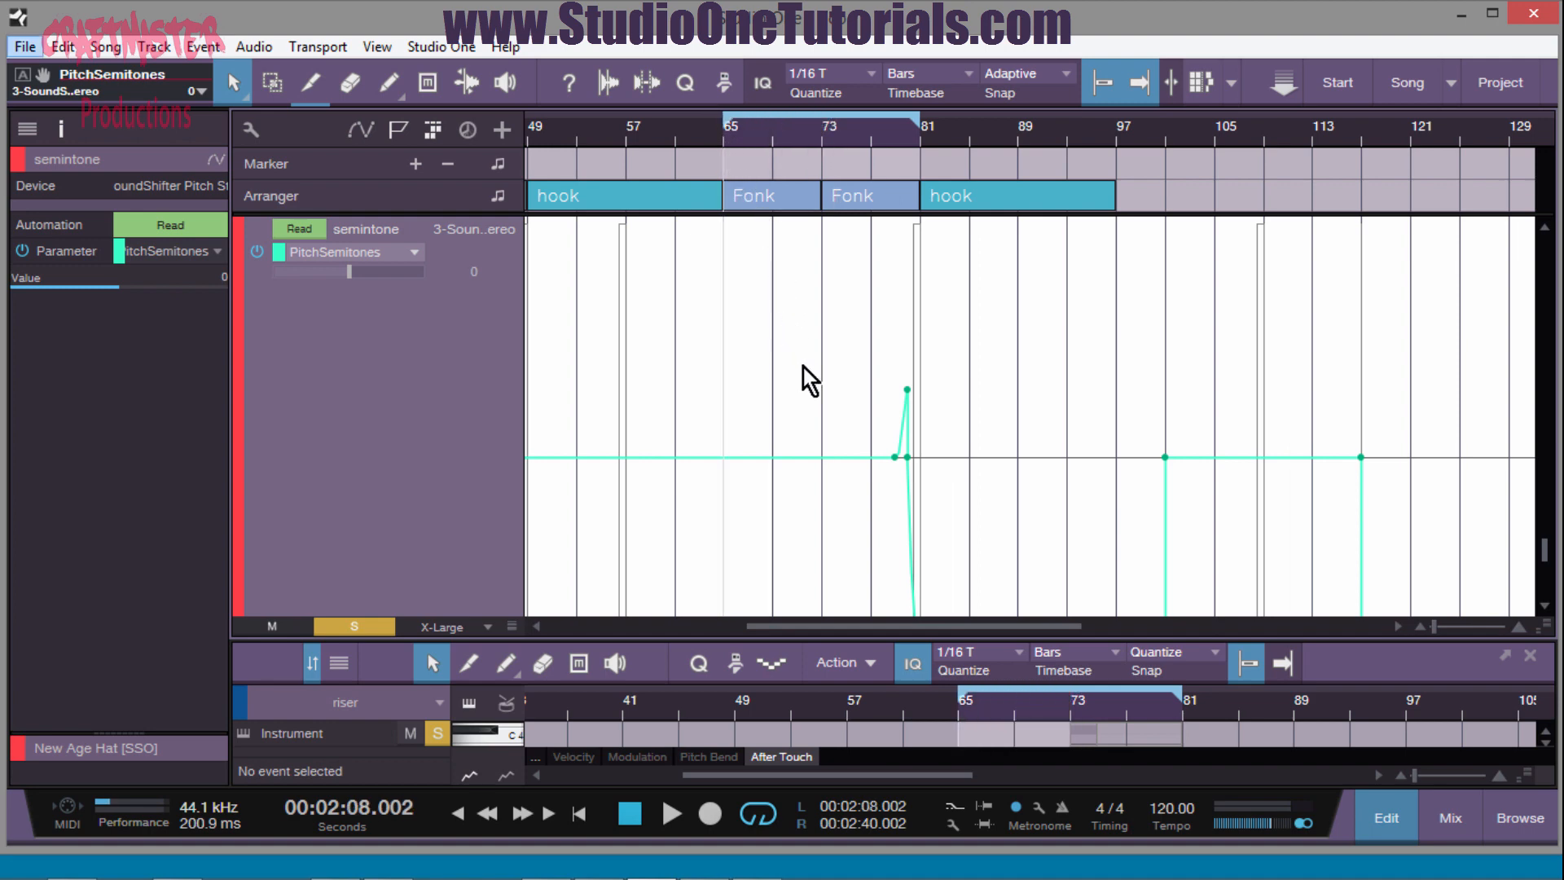
{"action": "key", "text": "space"}
{"action": "key", "text": "Escape"}
{"action": "key", "text": "space"}
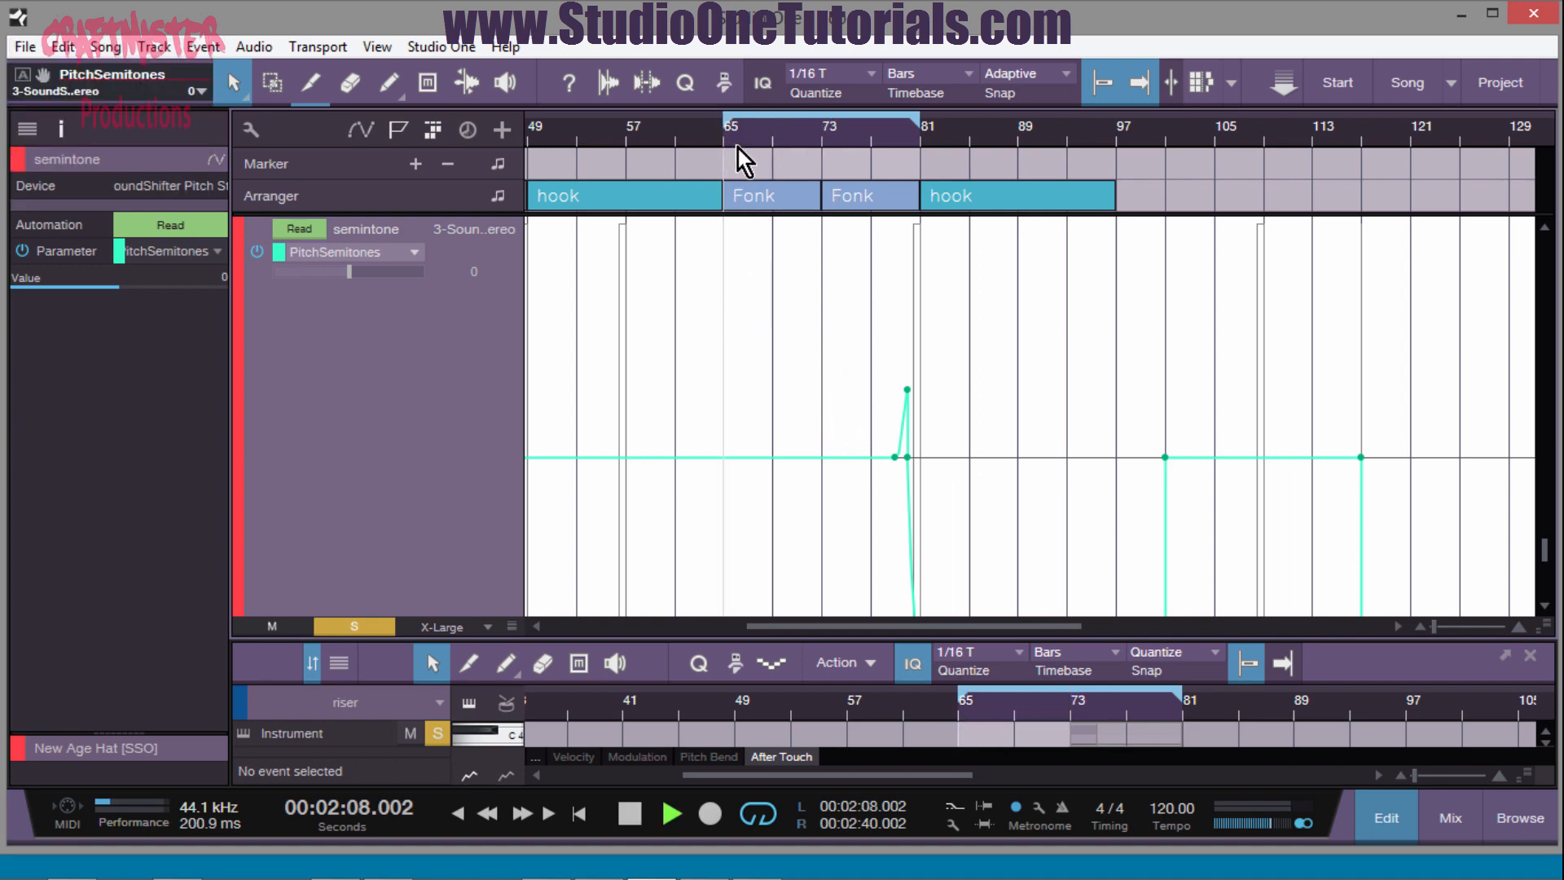
{"action": "scroll", "coordinate": [788, 281], "scroll_direction": "down", "scroll_amount": 2}
{"action": "scroll", "coordinate": [797, 265], "scroll_direction": "up", "scroll_amount": 2}
{"action": "scroll", "coordinate": [799, 253], "scroll_direction": "down", "scroll_amount": 4}
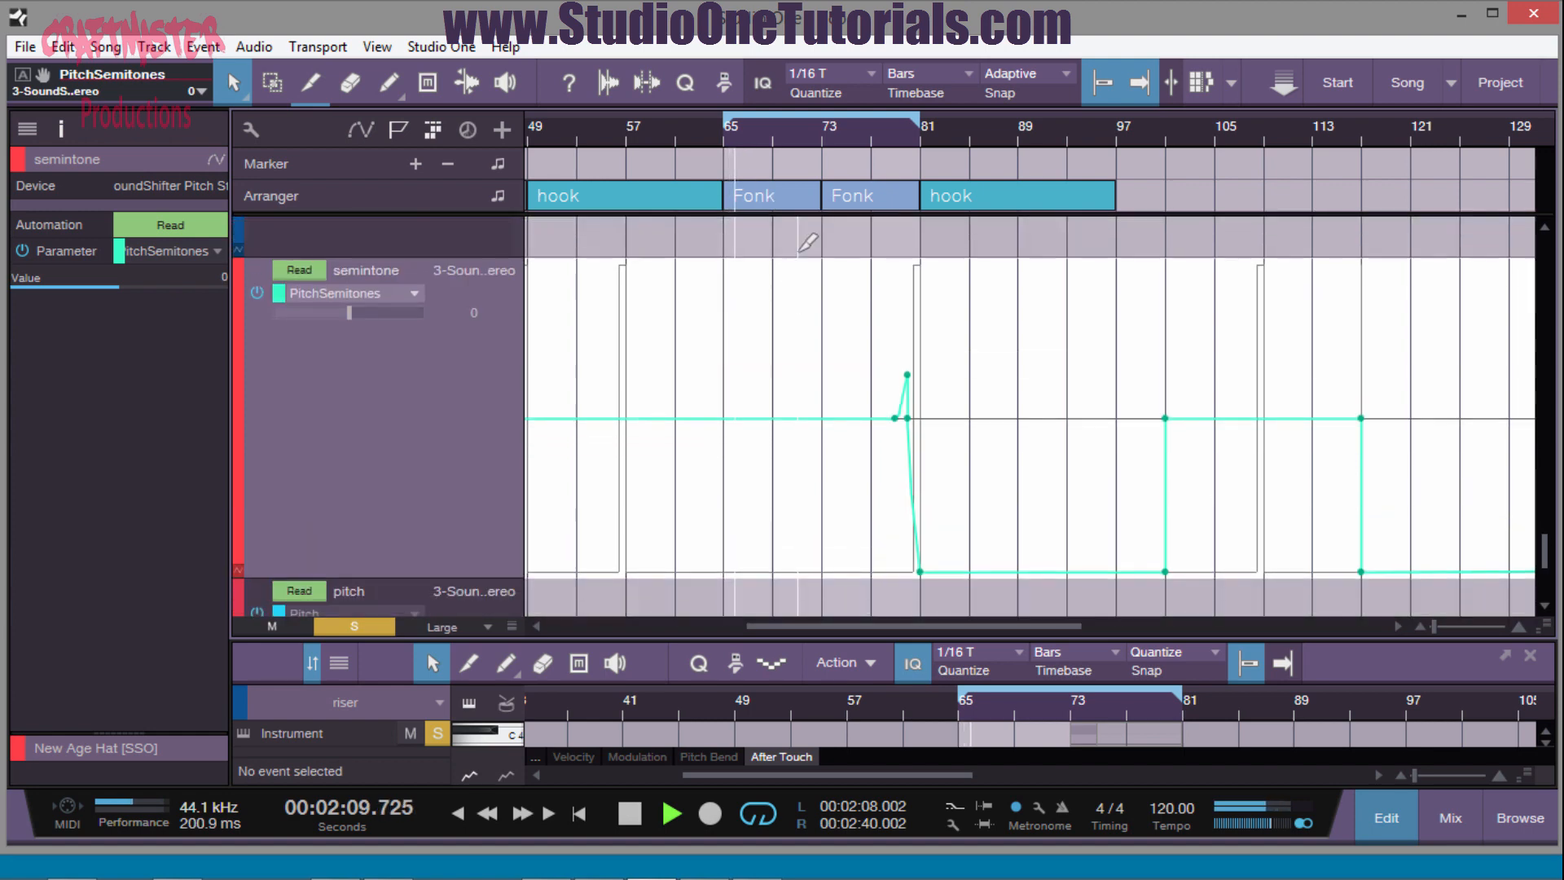
{"action": "scroll", "coordinate": [809, 242], "scroll_direction": "down", "scroll_amount": 3}
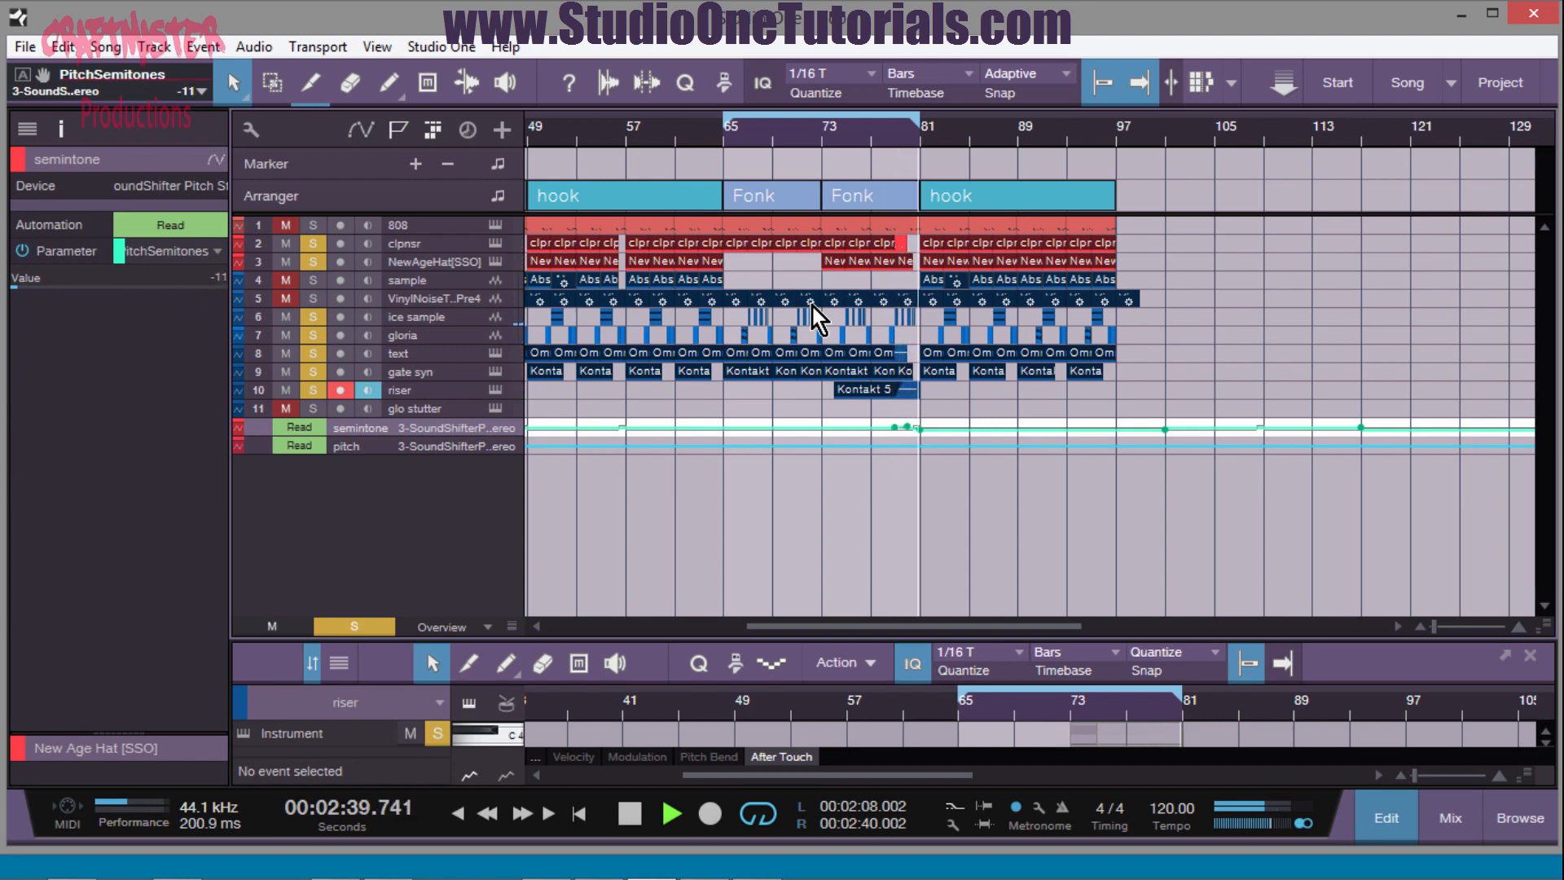
{"action": "key", "text": "space"}
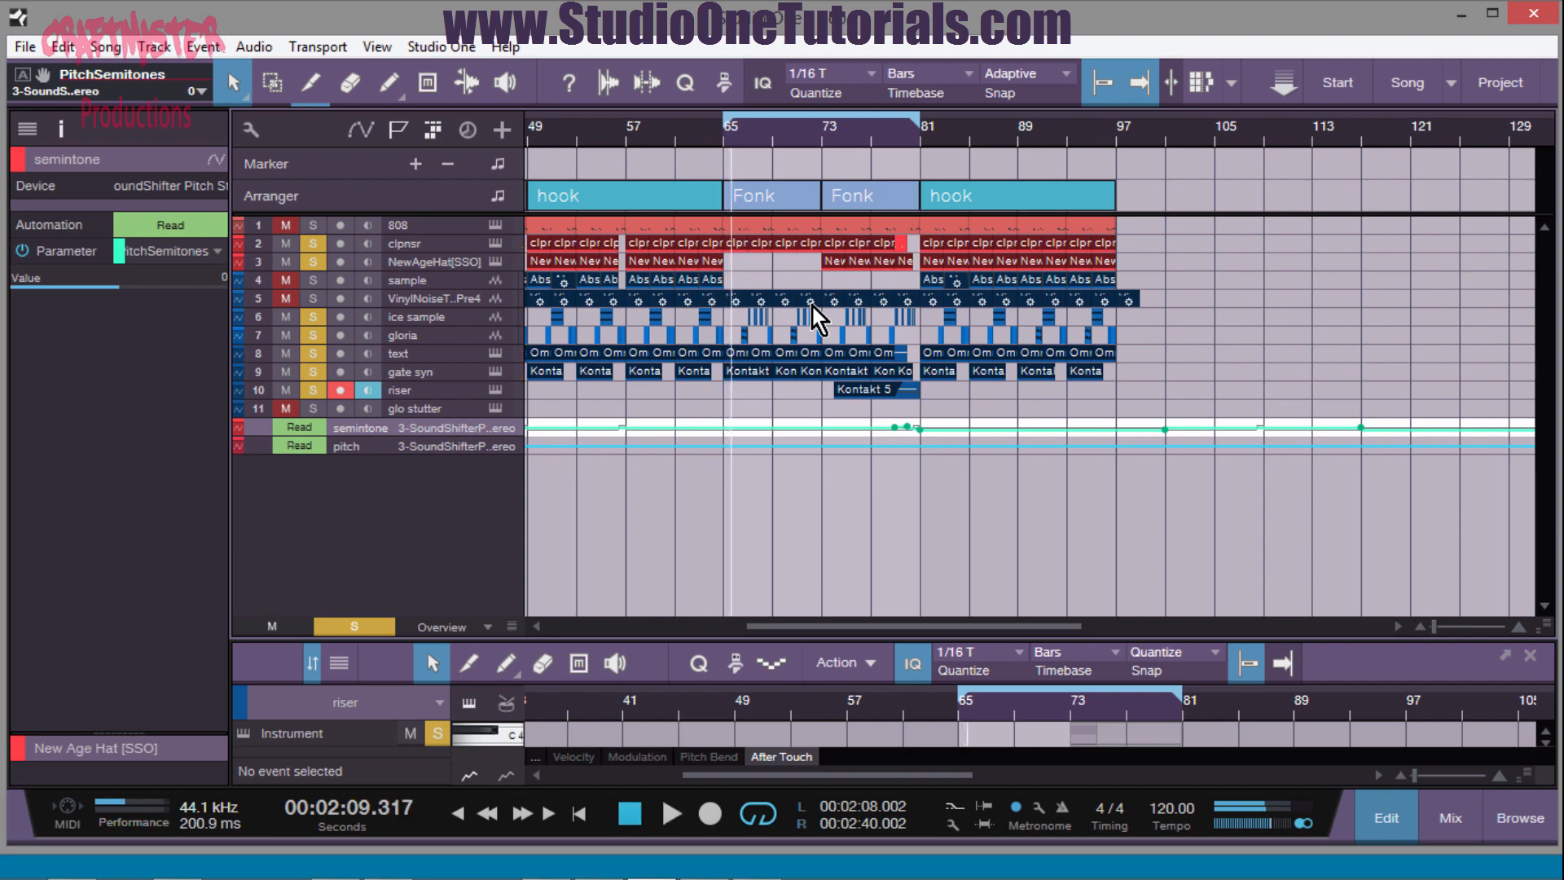
- Extend the loop over the whole song, from bar 1 to the last hook's end at bar 97, and turn off all track solos
{"action": "left_click_drag", "start_coordinate": [898, 137], "coordinate": [921, 155]}
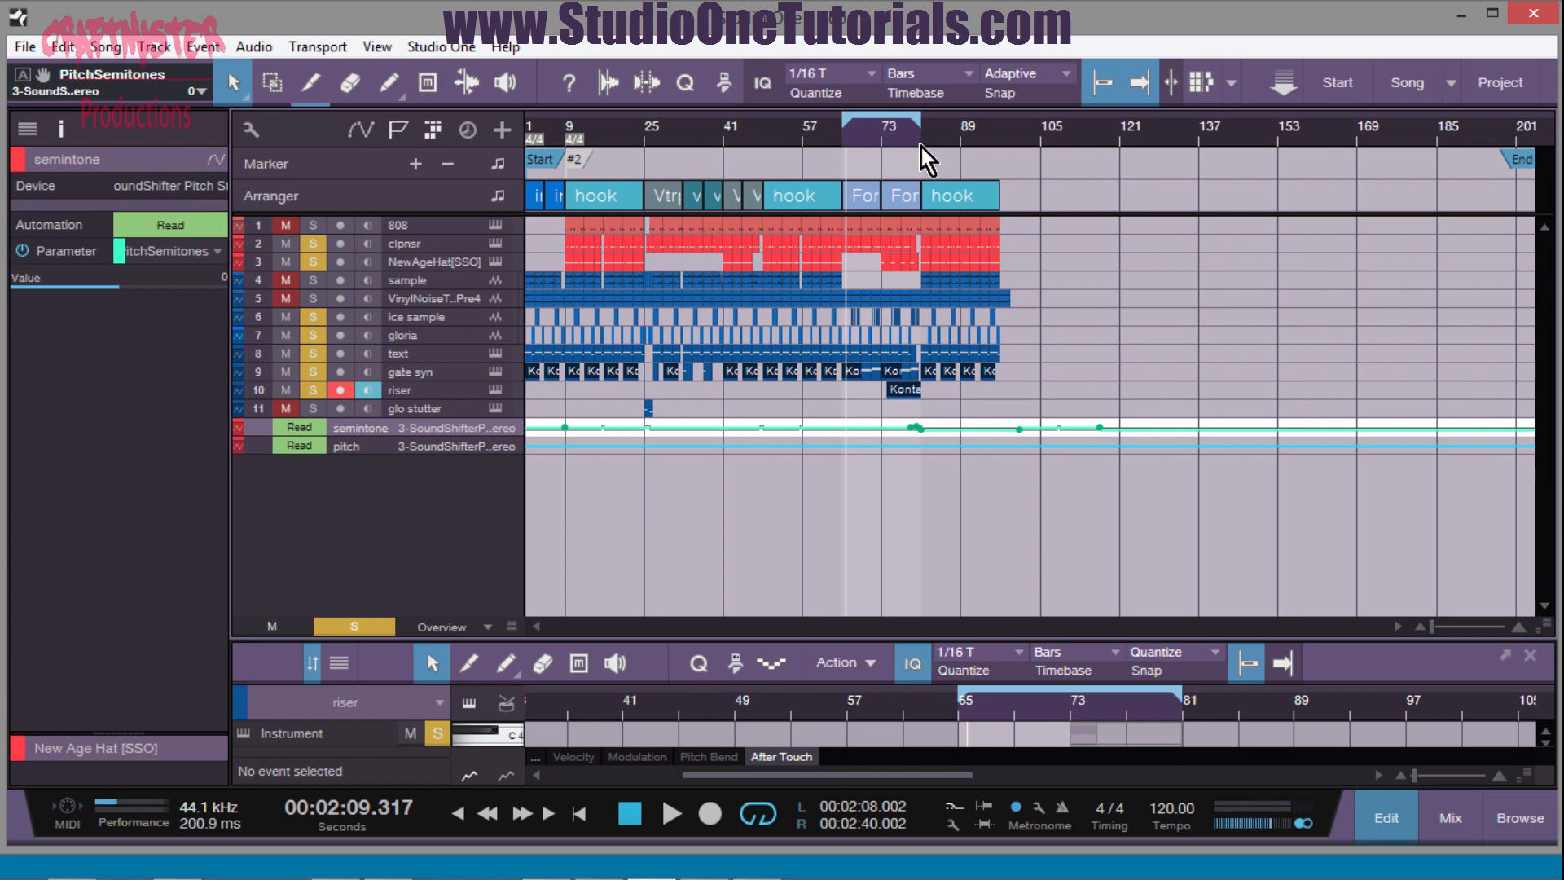
{"action": "left_click", "coordinate": [922, 148]}
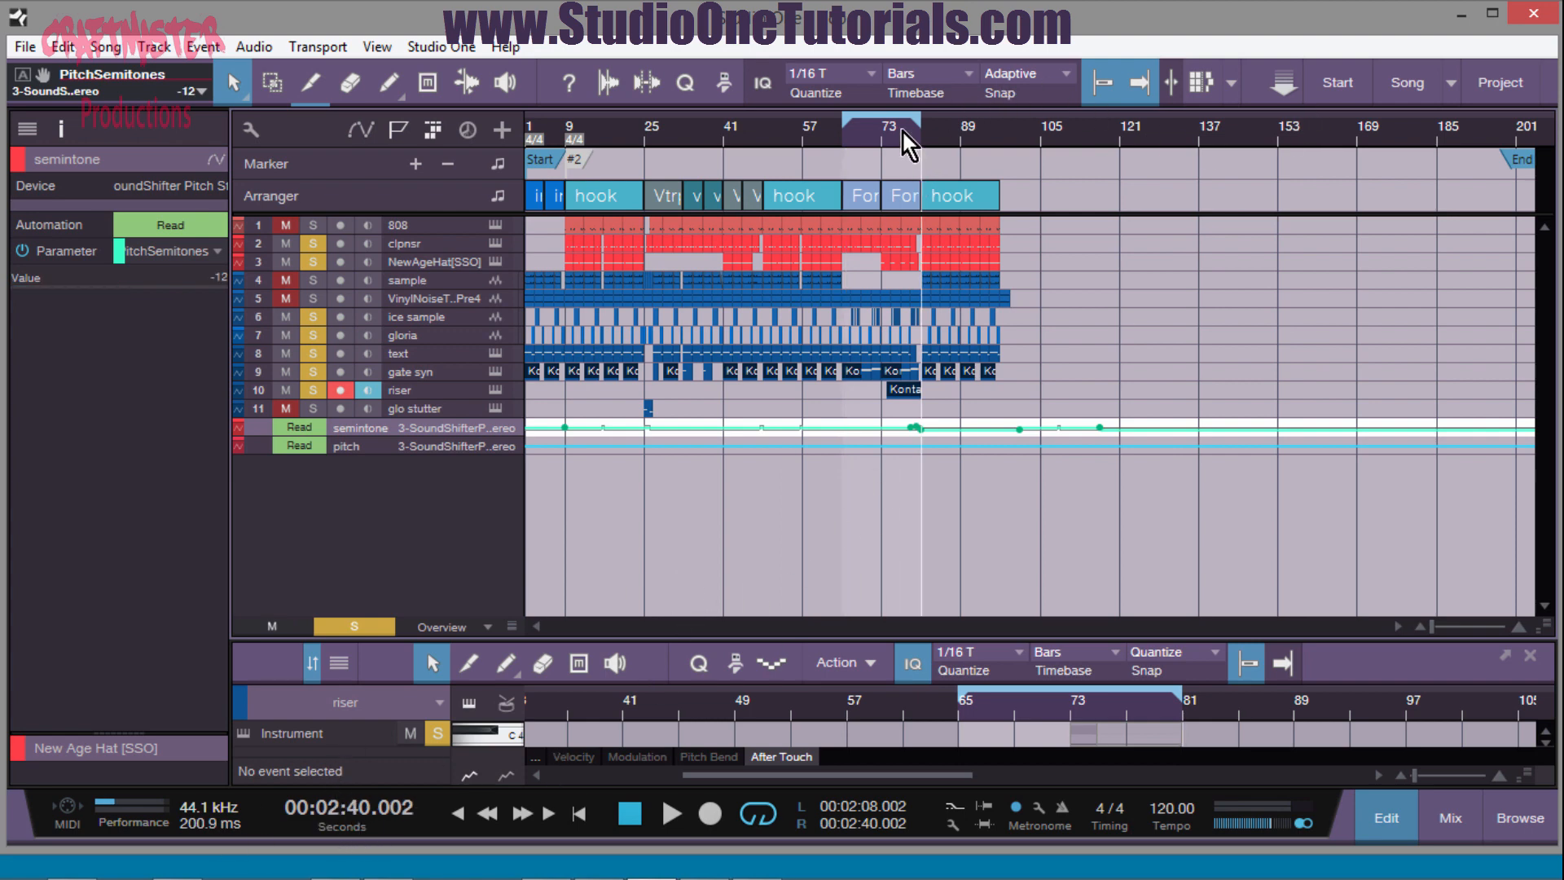
{"action": "left_click_drag", "start_coordinate": [844, 121], "coordinate": [527, 122]}
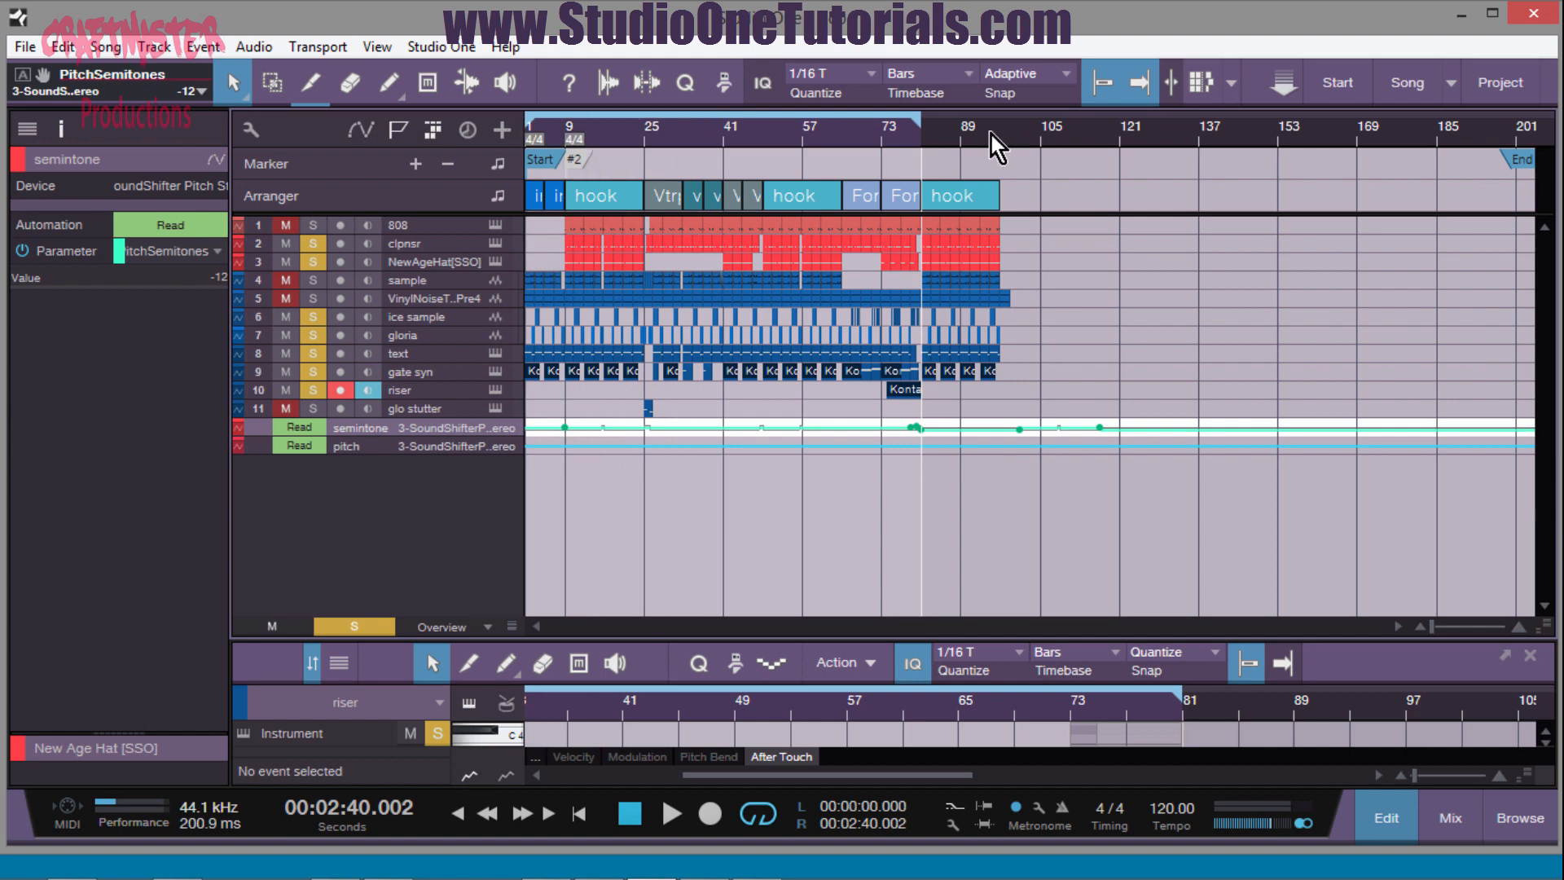
{"action": "left_click", "coordinate": [986, 136]}
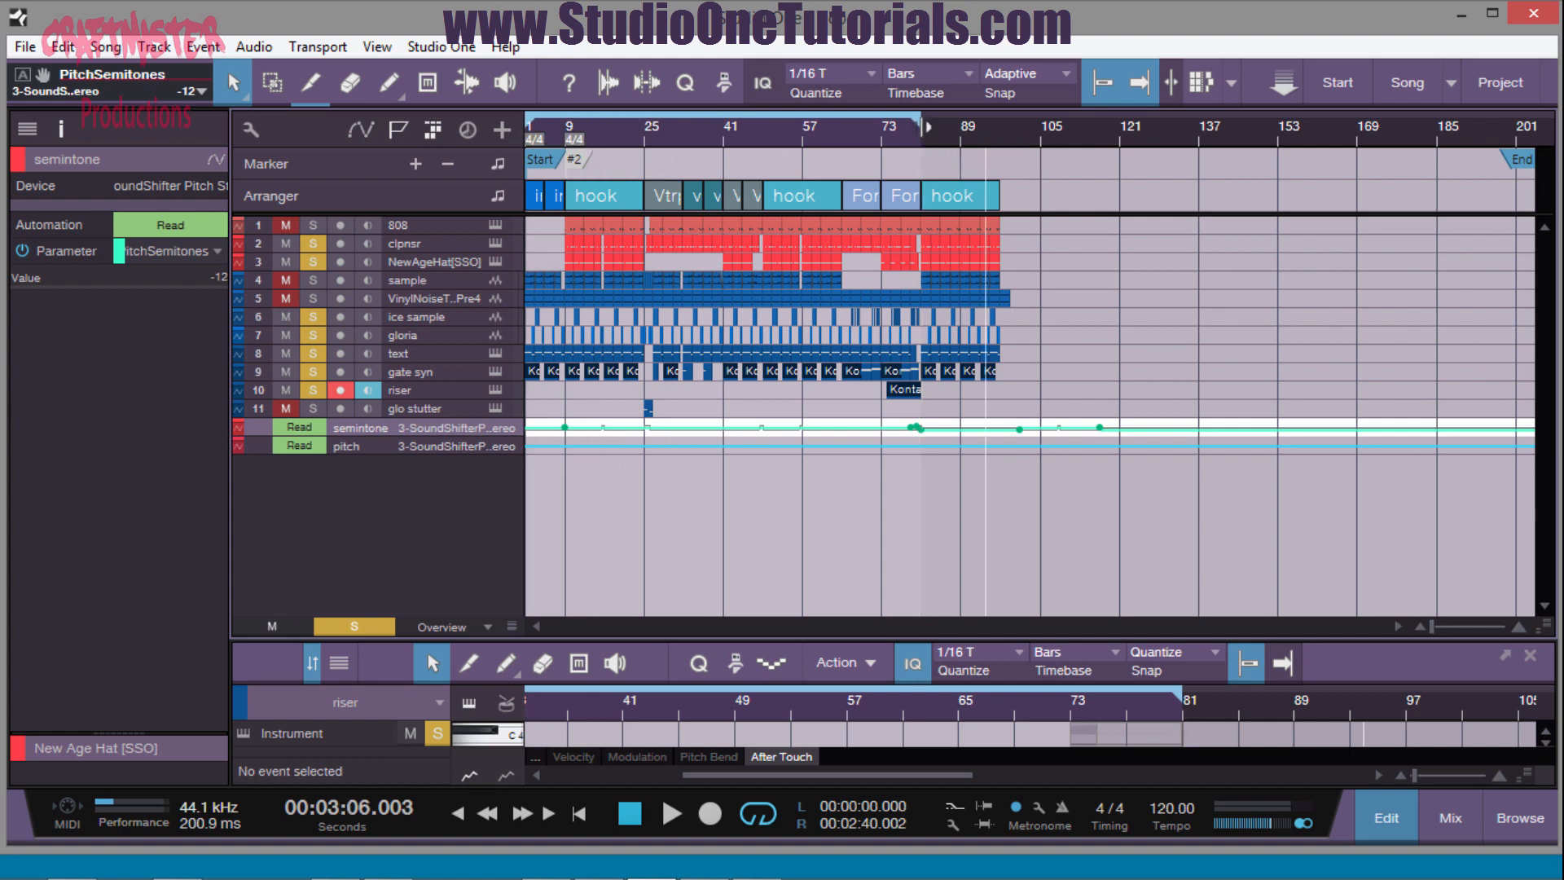
{"action": "mouse_move", "coordinate": [924, 134]}
{"action": "left_mouse_down"}
{"action": "mouse_move", "coordinate": [1028, 134]}
{"action": "mouse_move", "coordinate": [1004, 130]}
{"action": "mouse_move", "coordinate": [1001, 163]}
{"action": "left_mouse_up"}
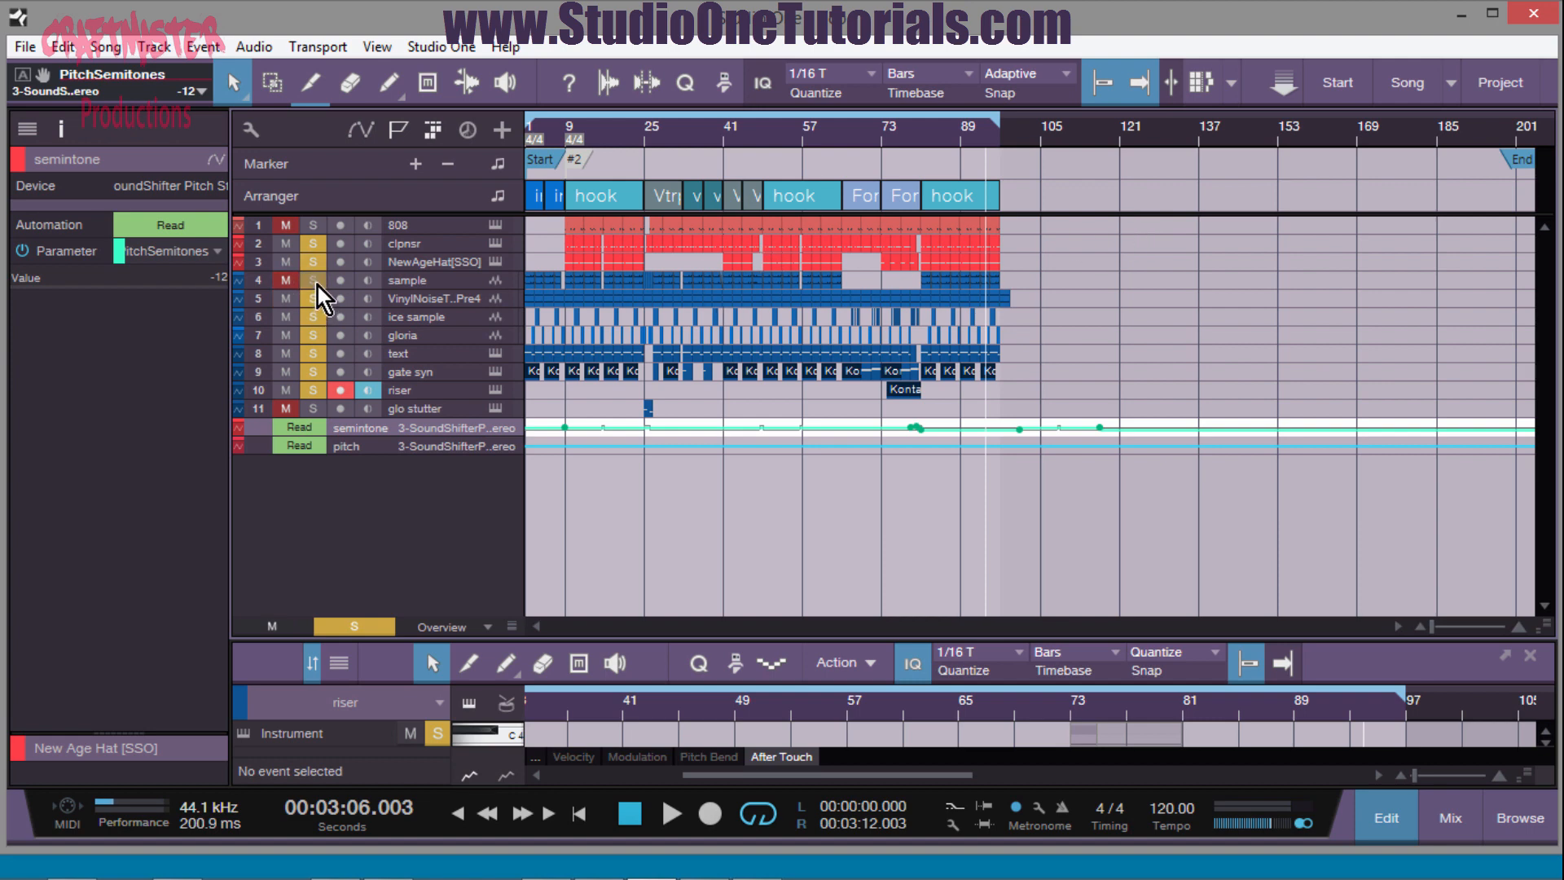
{"action": "left_click", "coordinate": [361, 625]}
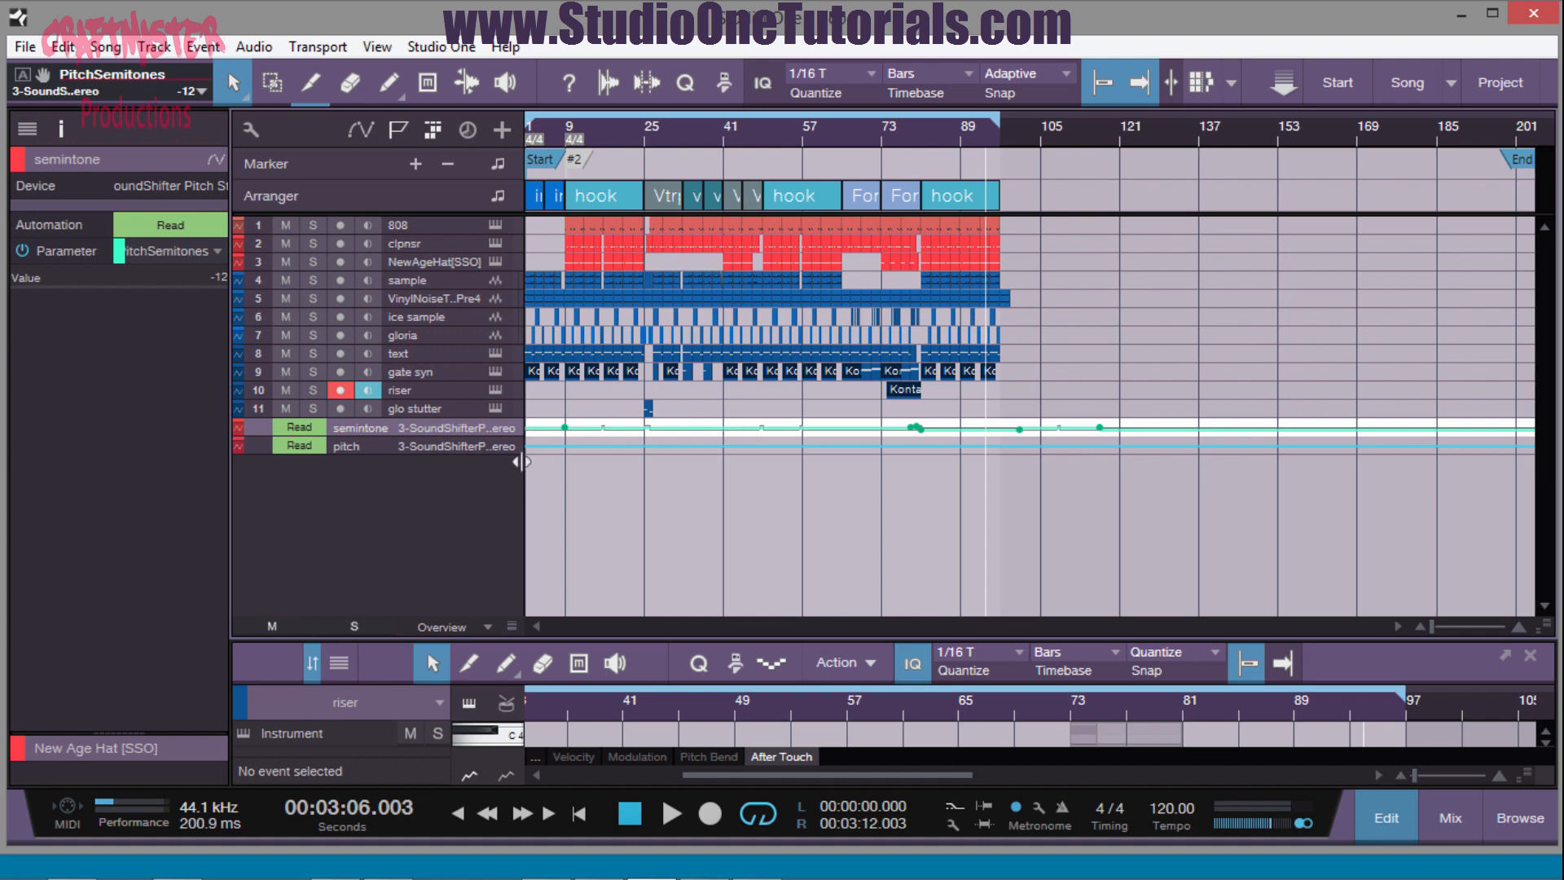
- Select the glo stutter track and play the whole song from the beginning, stopping during the final hook
{"action": "left_click", "coordinate": [481, 411]}
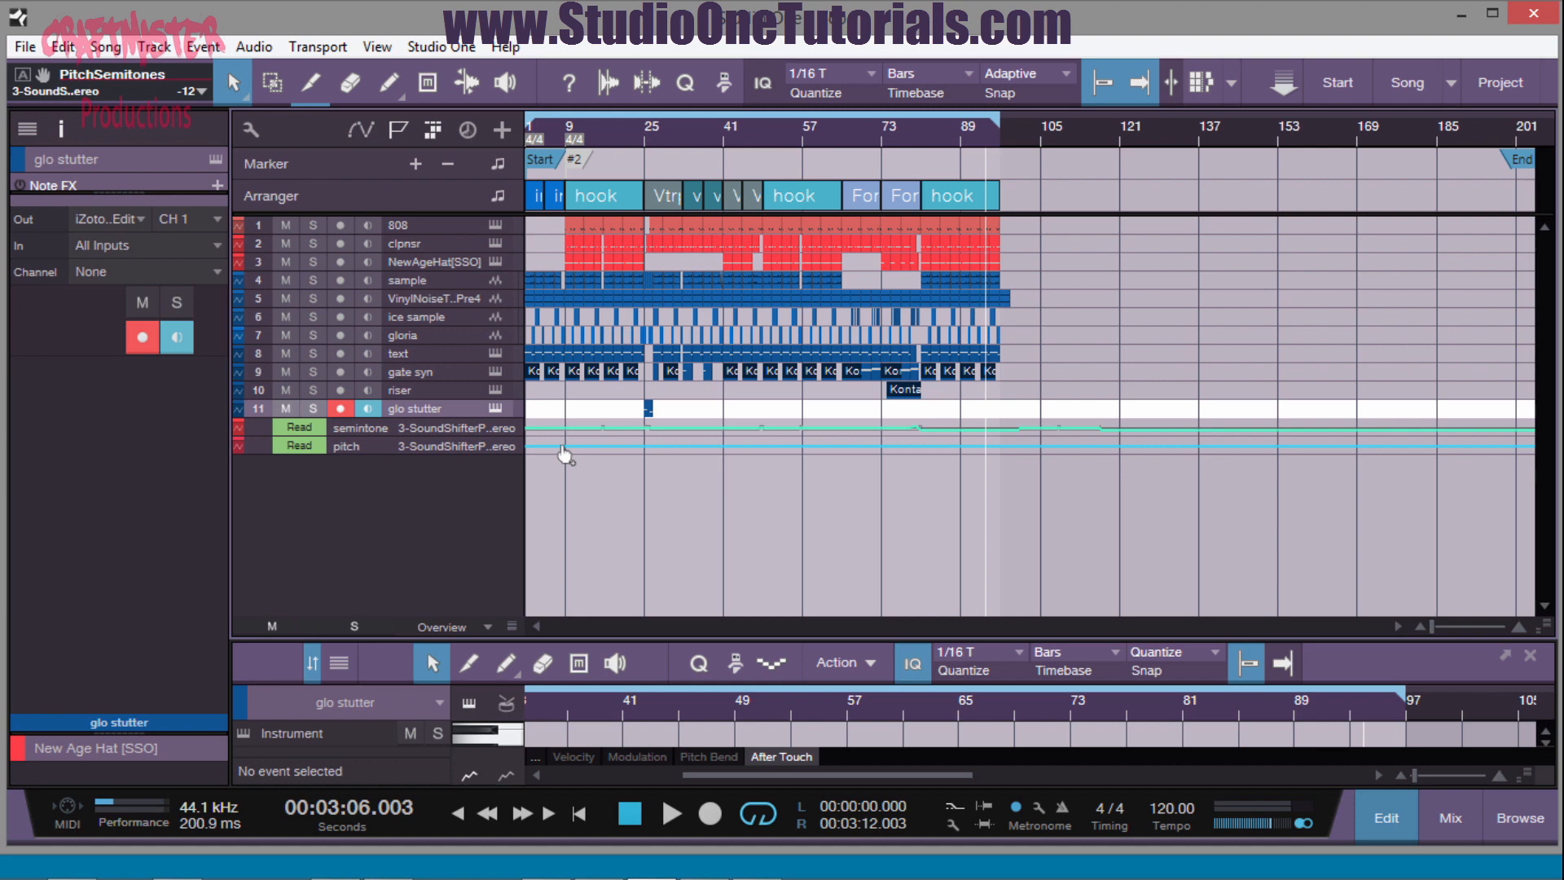
{"action": "key", "text": "shift+b"}
{"action": "key", "text": "shift+b"}
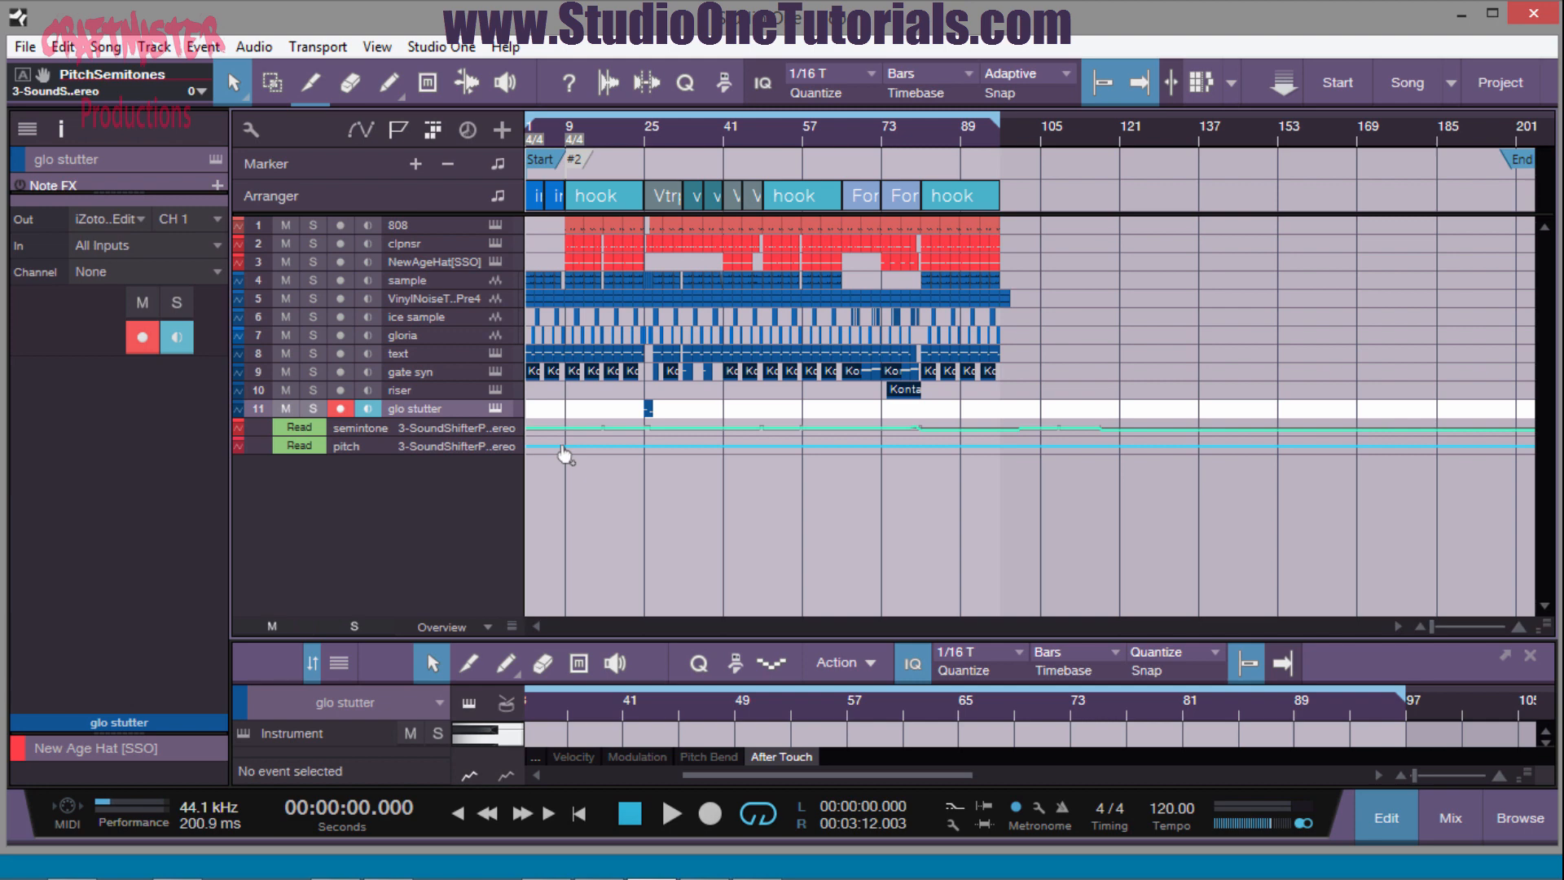
{"action": "key", "text": "space"}
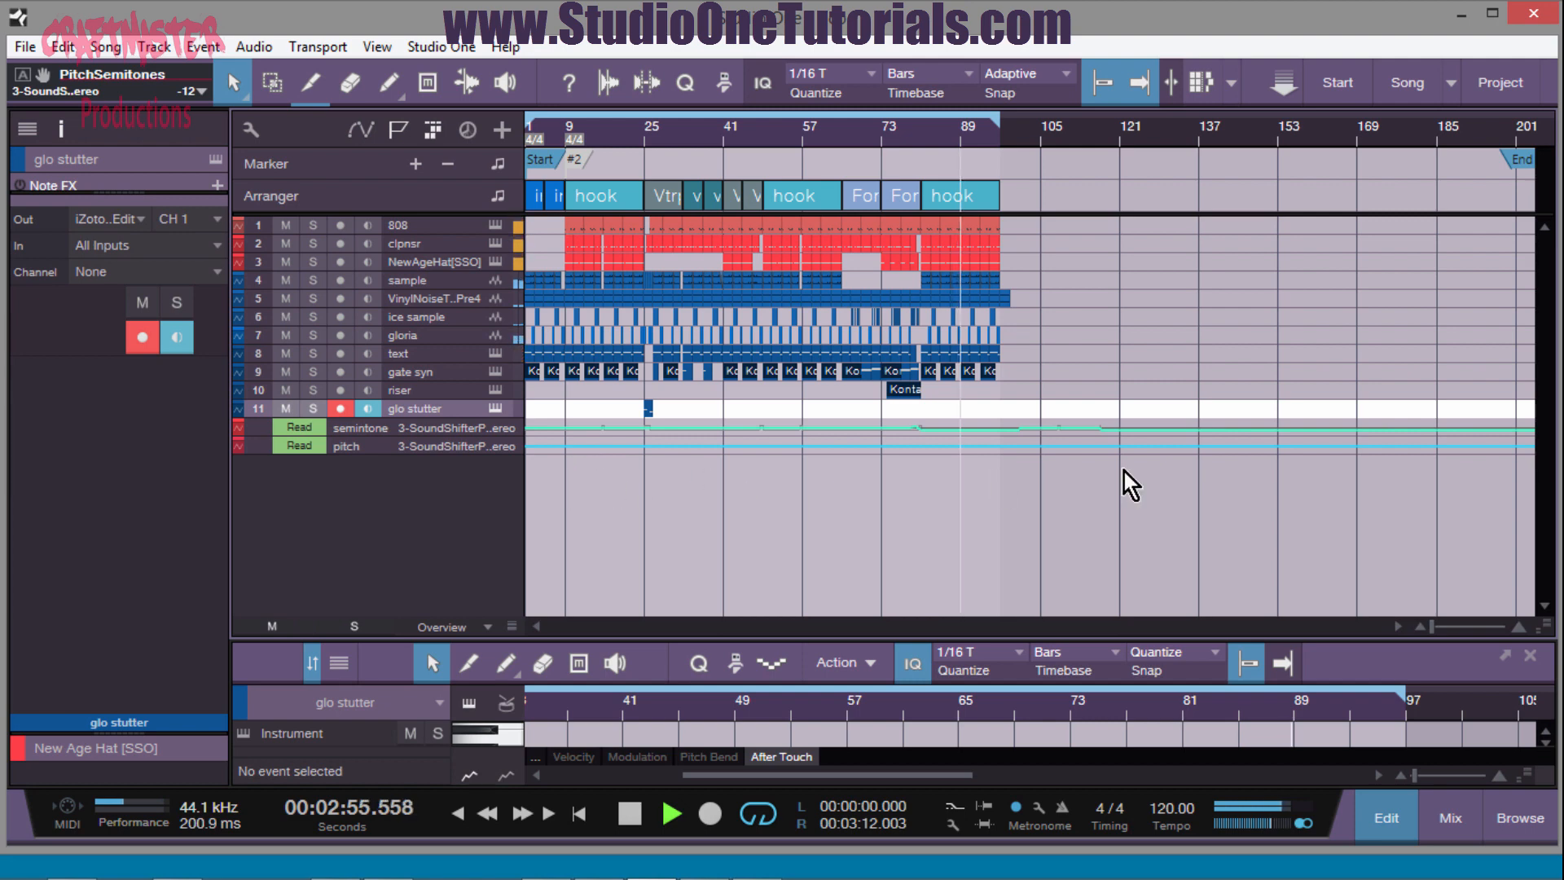
{"action": "key", "text": "space"}
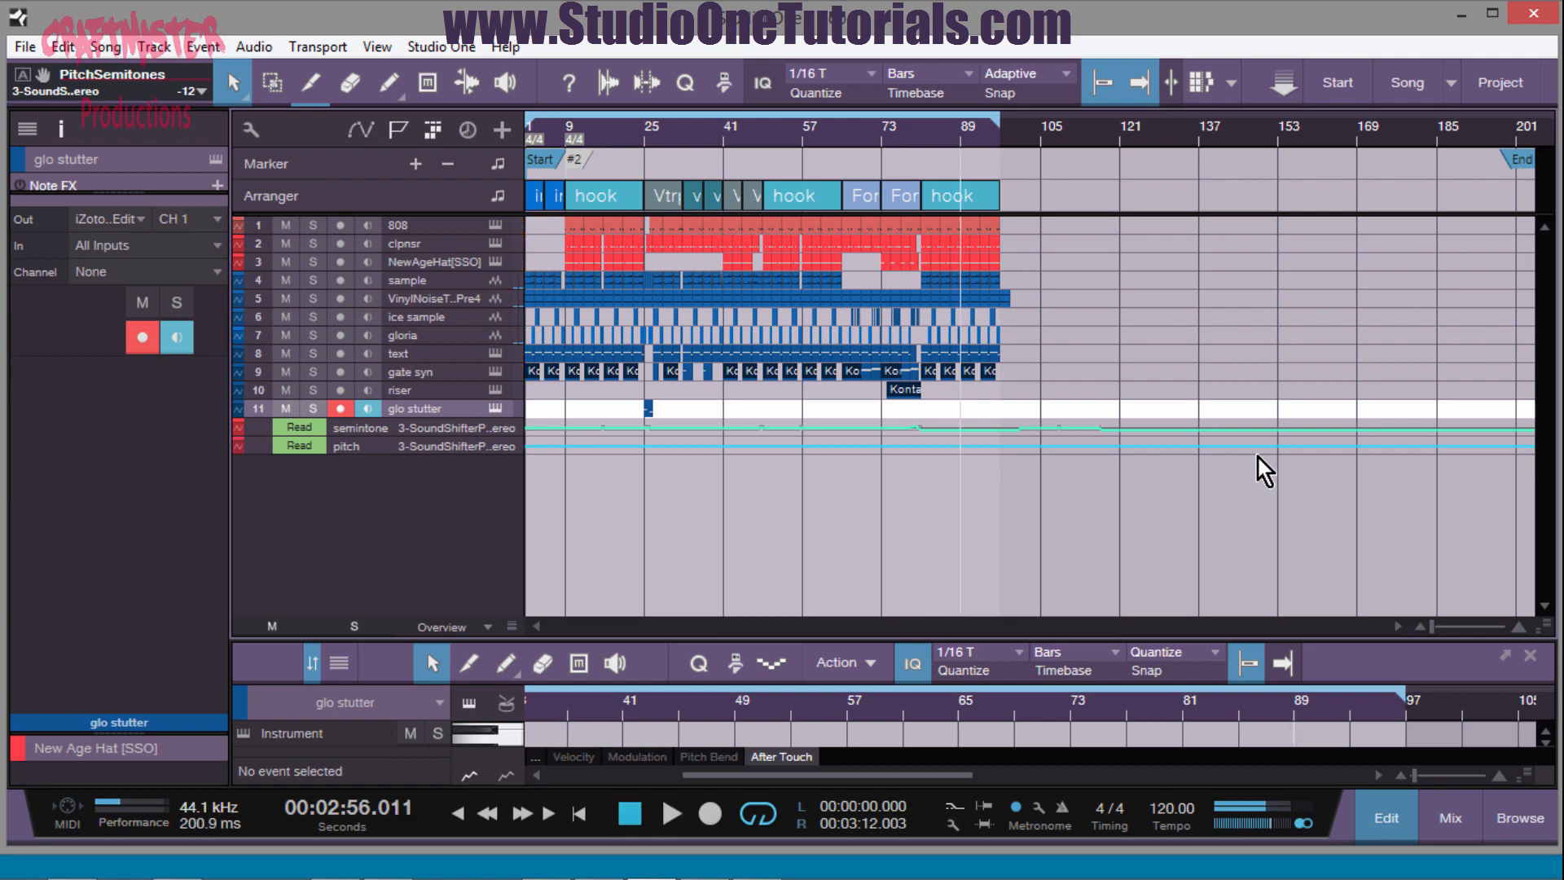